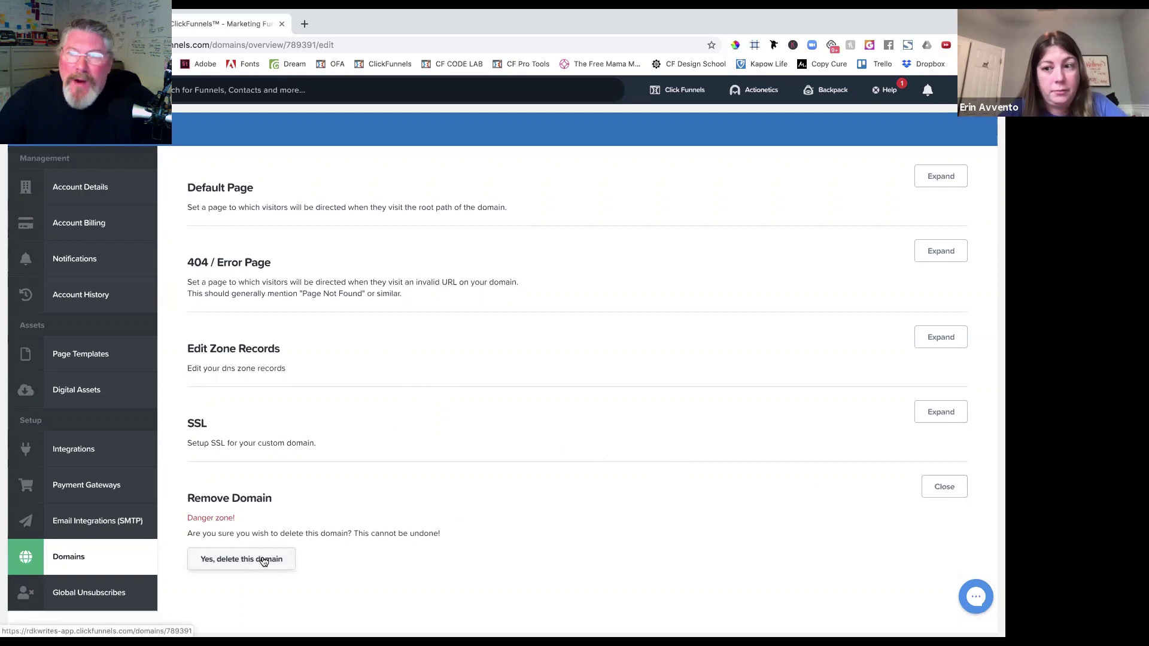
# Attempt to delete the type2tohealth domain, dismiss the refusal error, and view the Email Integrations (SMTP) list.
pyautogui.click(263, 560)
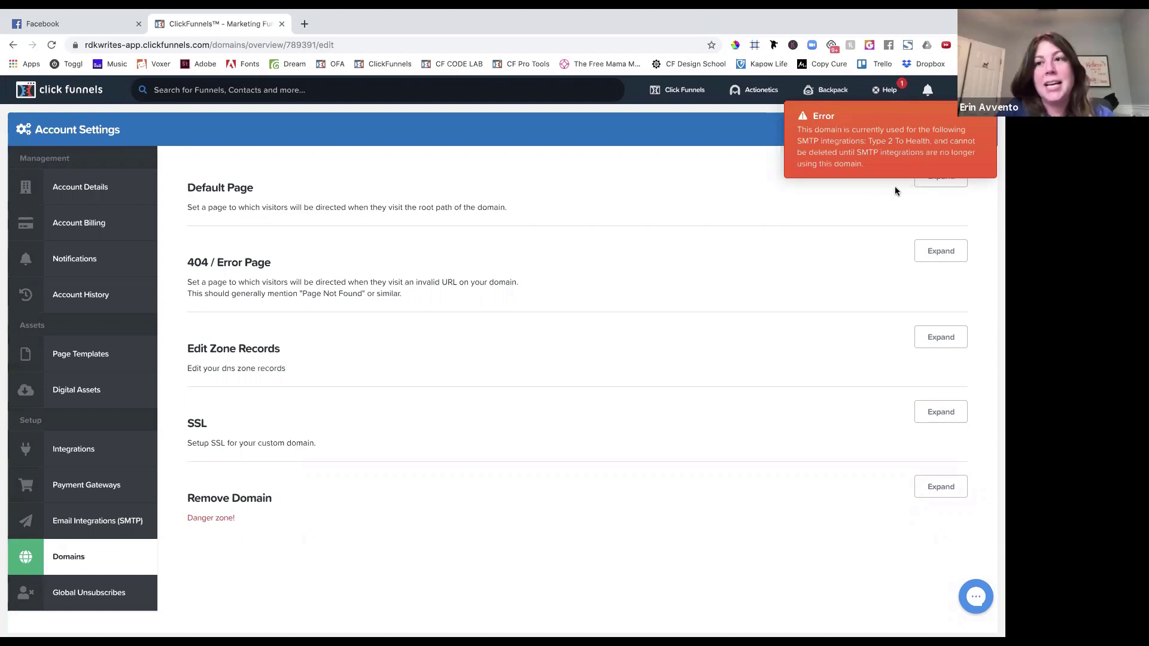
pyautogui.click(975, 127)
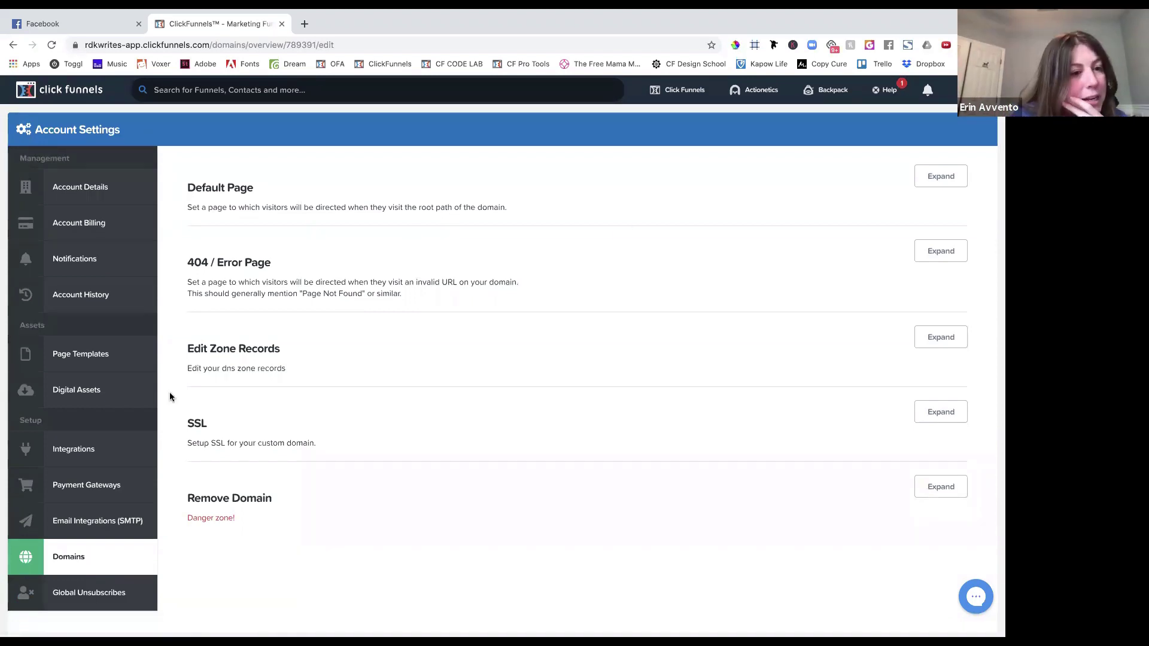
pyautogui.click(85, 527)
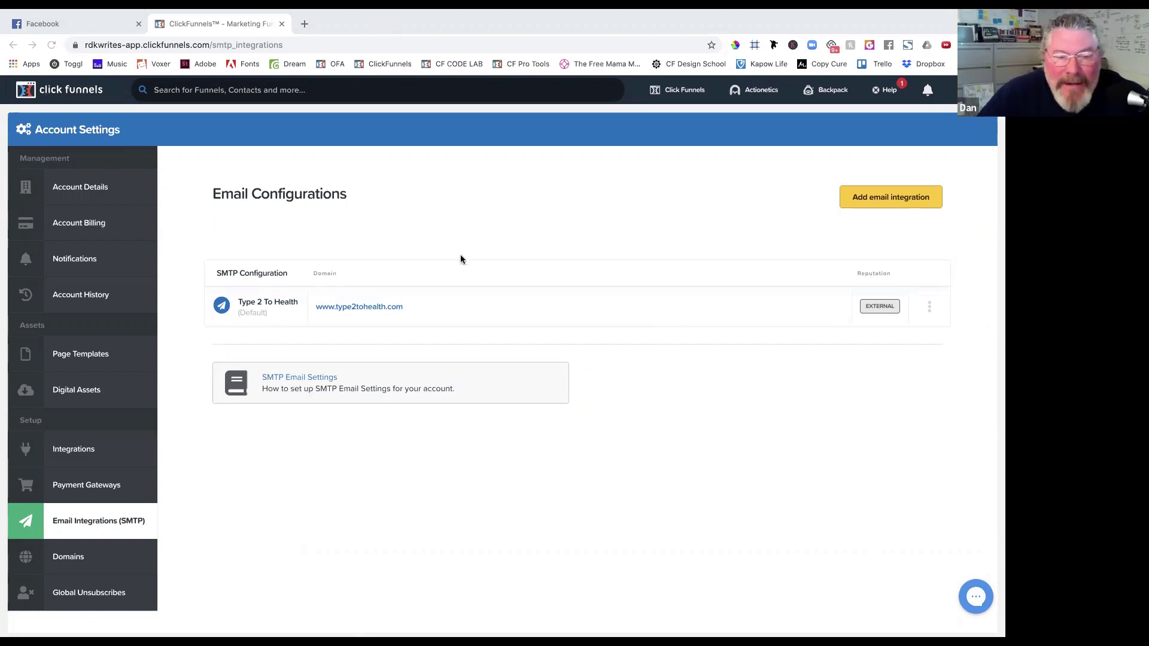
pyautogui.click(928, 307)
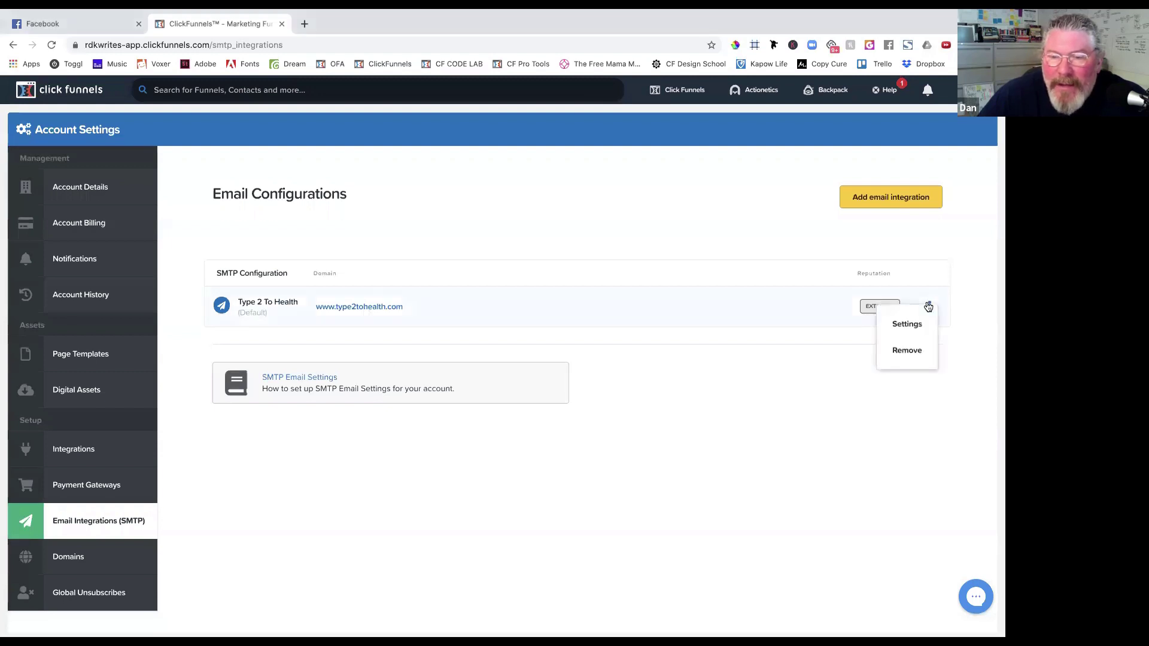
pyautogui.click(909, 350)
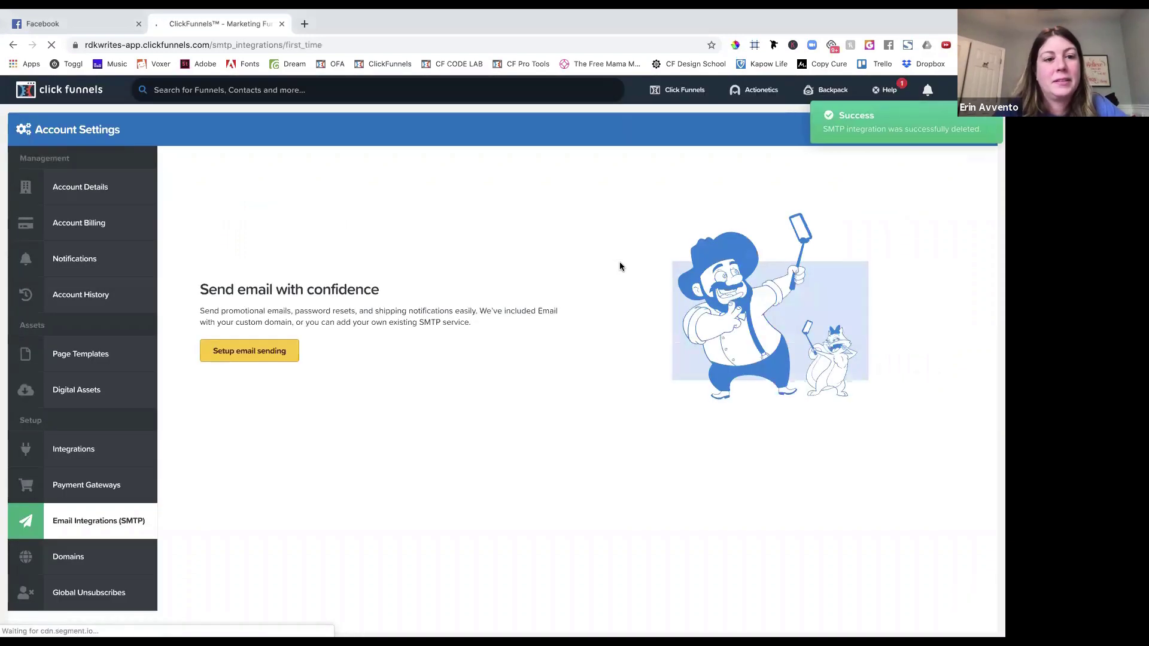
pyautogui.click(106, 555)
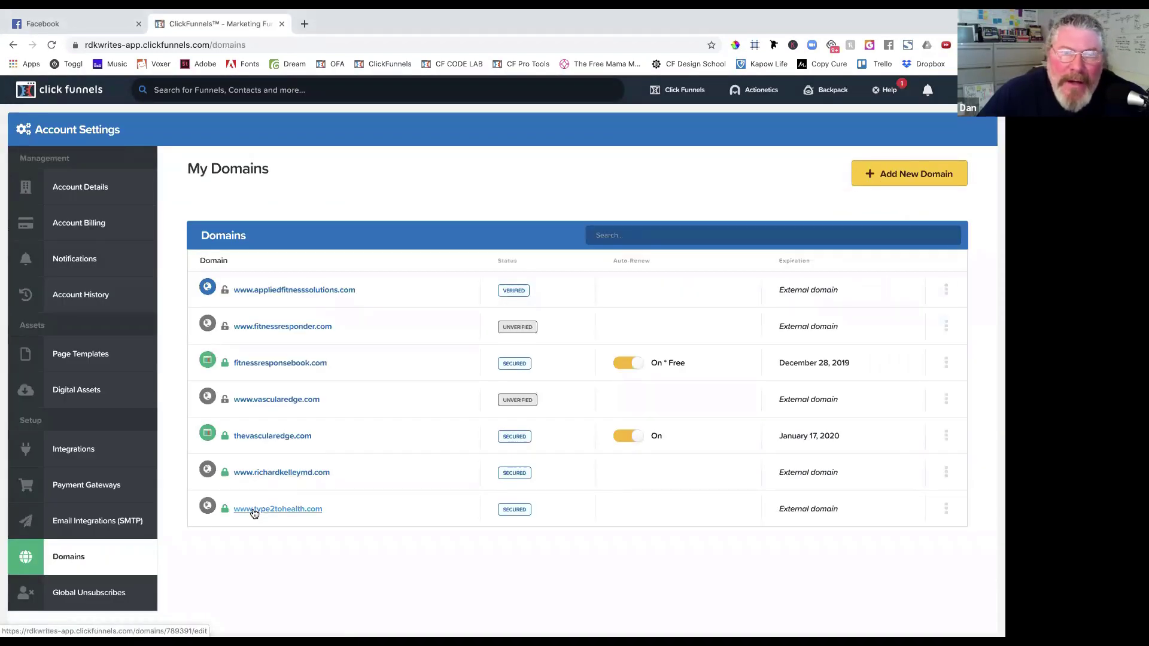
pyautogui.click(254, 510)
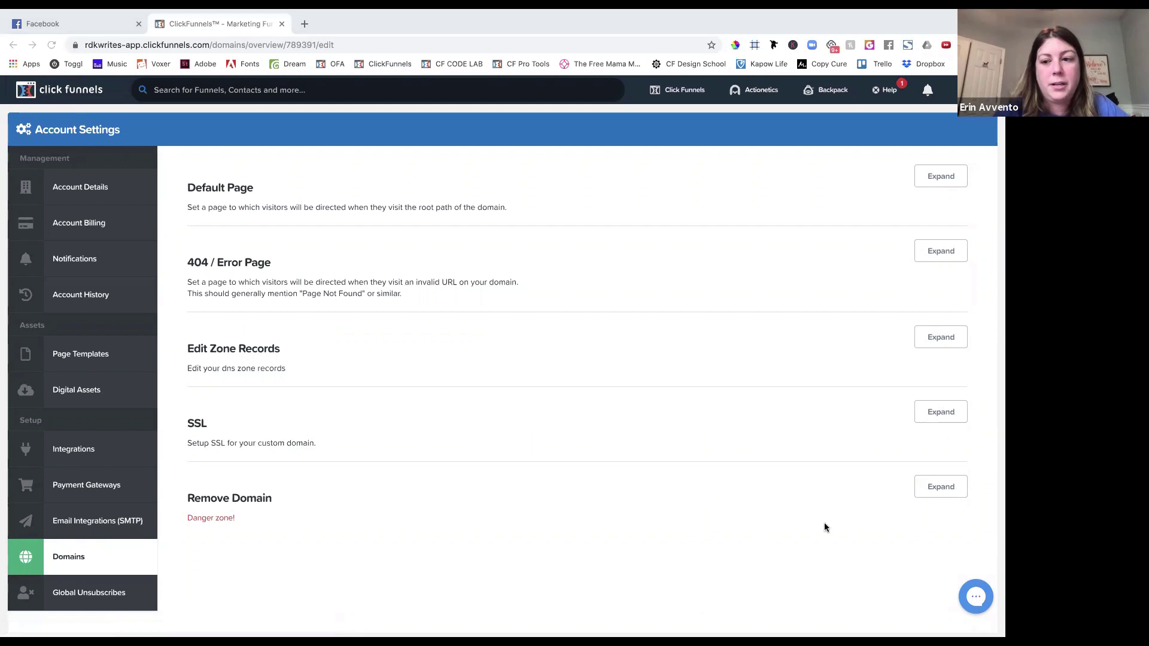
pyautogui.click(927, 493)
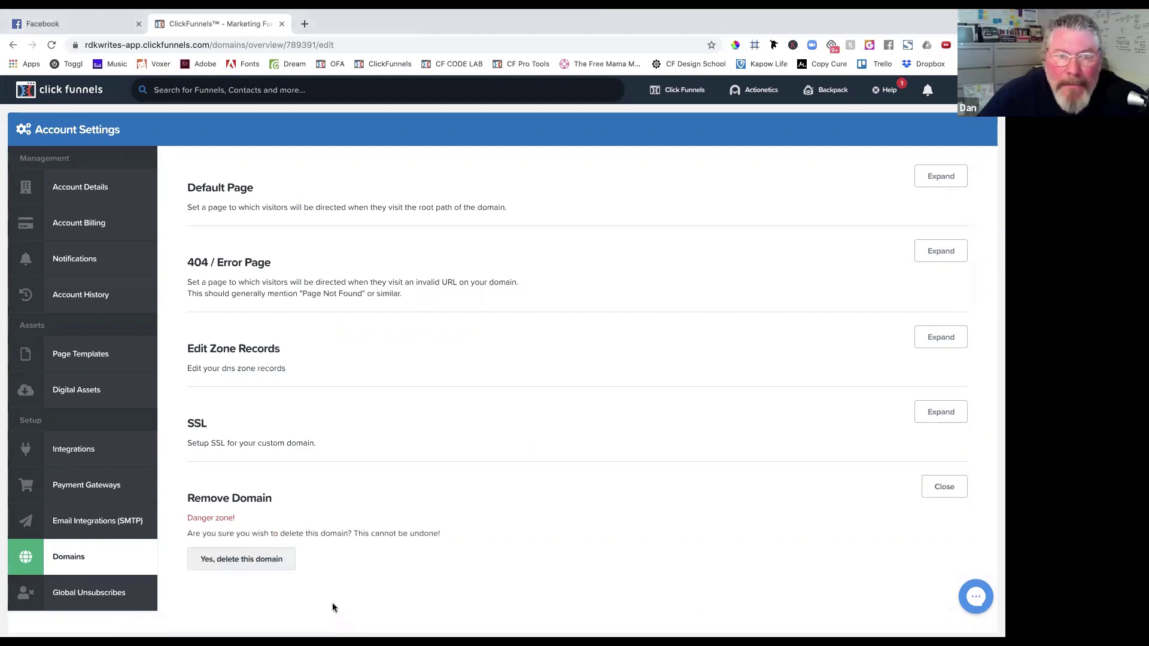
pyautogui.click(252, 560)
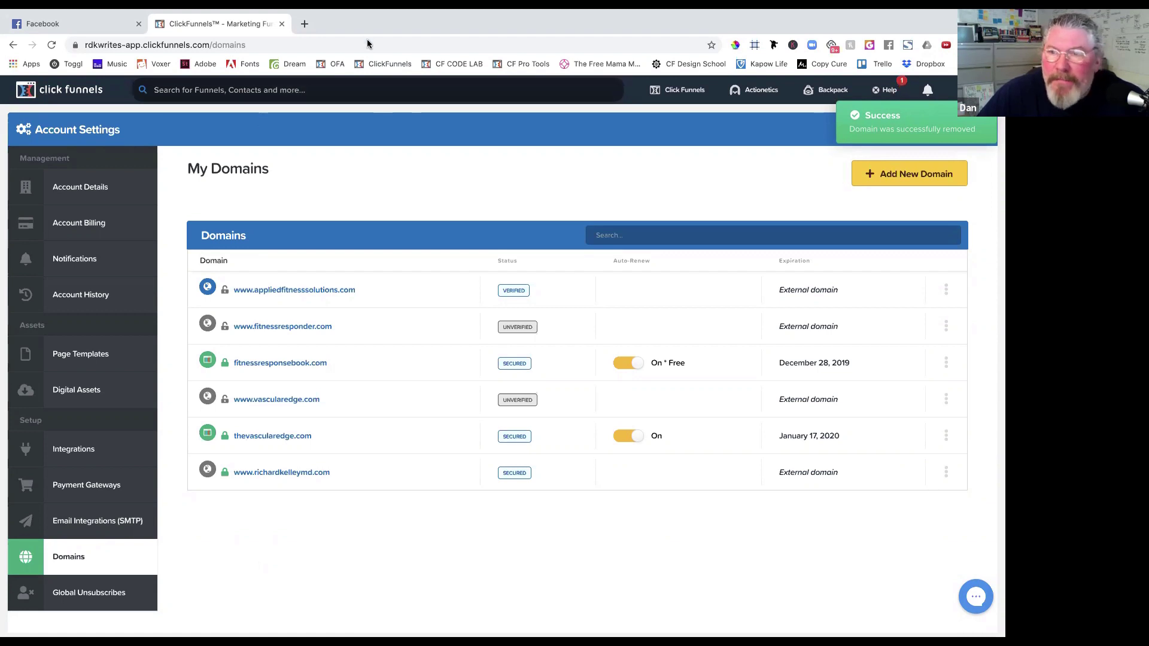
# Go to godaddy.com in a new tab and sign in to reach the My Products page.
pyautogui.click(304, 24)
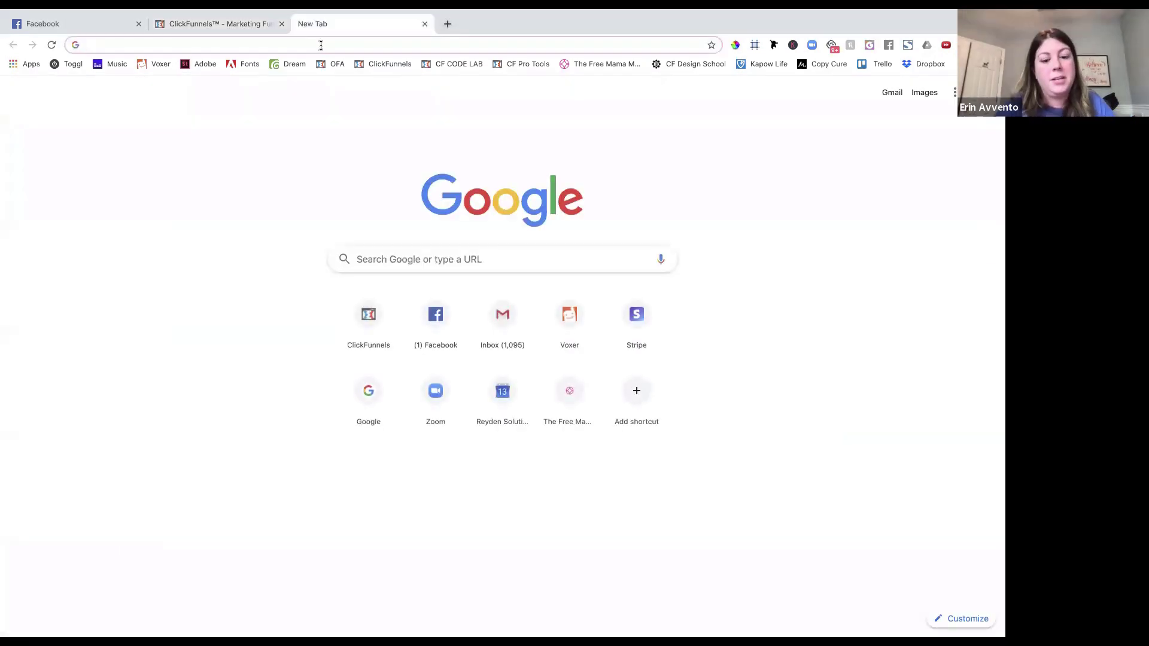
pyautogui.write('god')
pyautogui.press('Return')
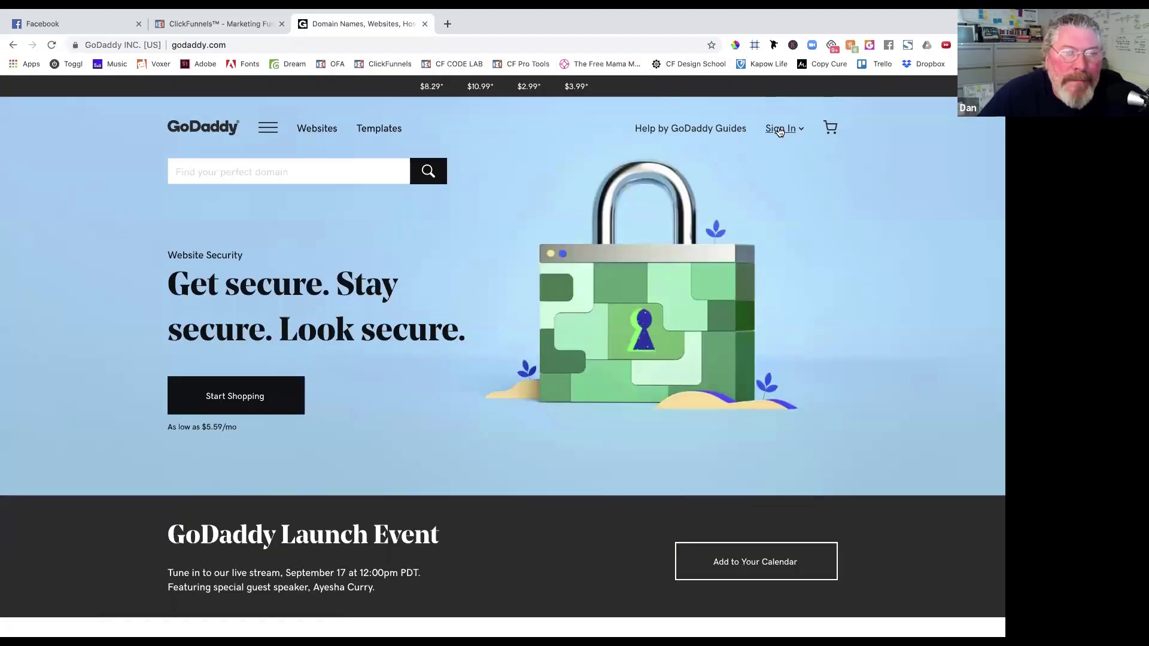
pyautogui.click(780, 132)
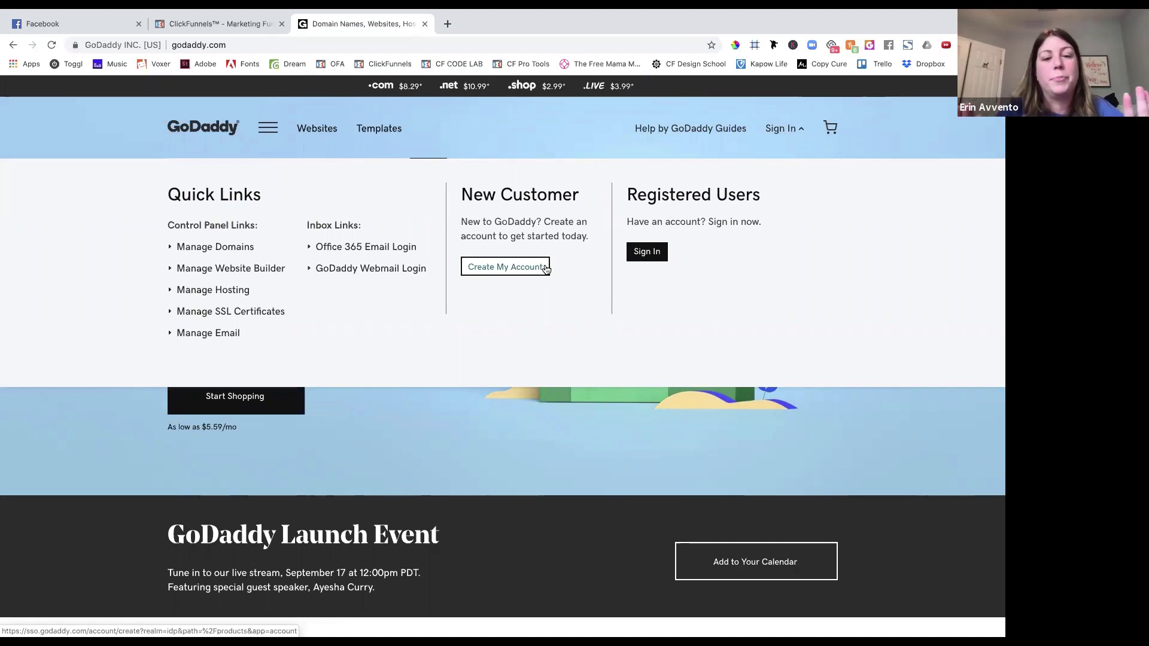
pyautogui.click(646, 256)
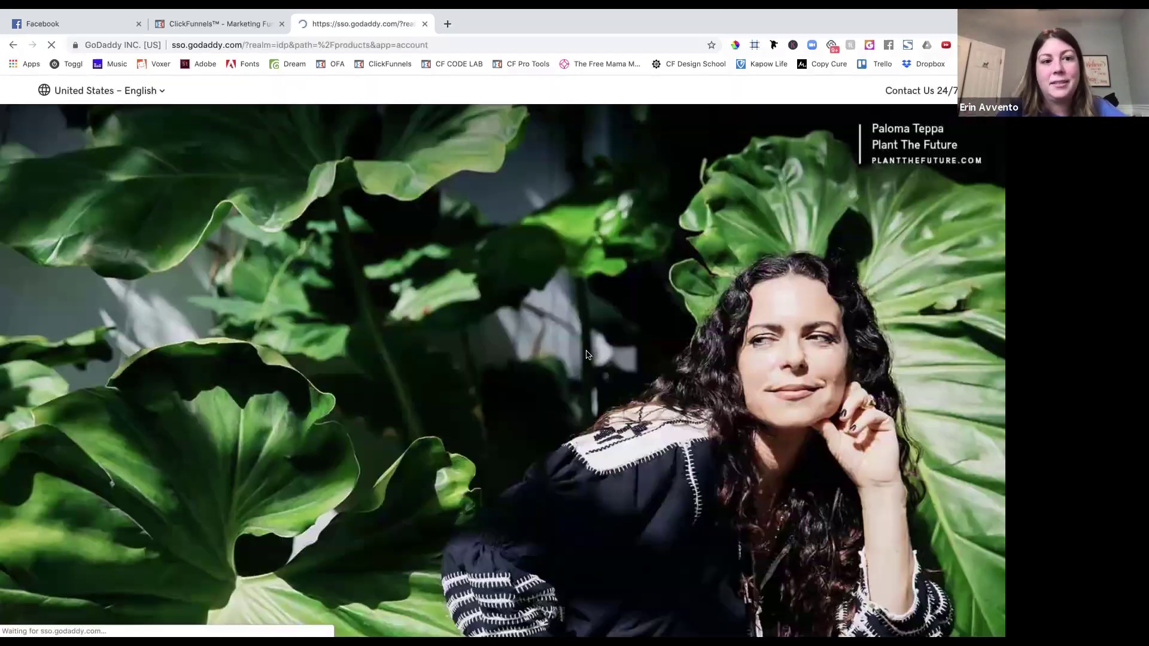
pyautogui.click(265, 359)
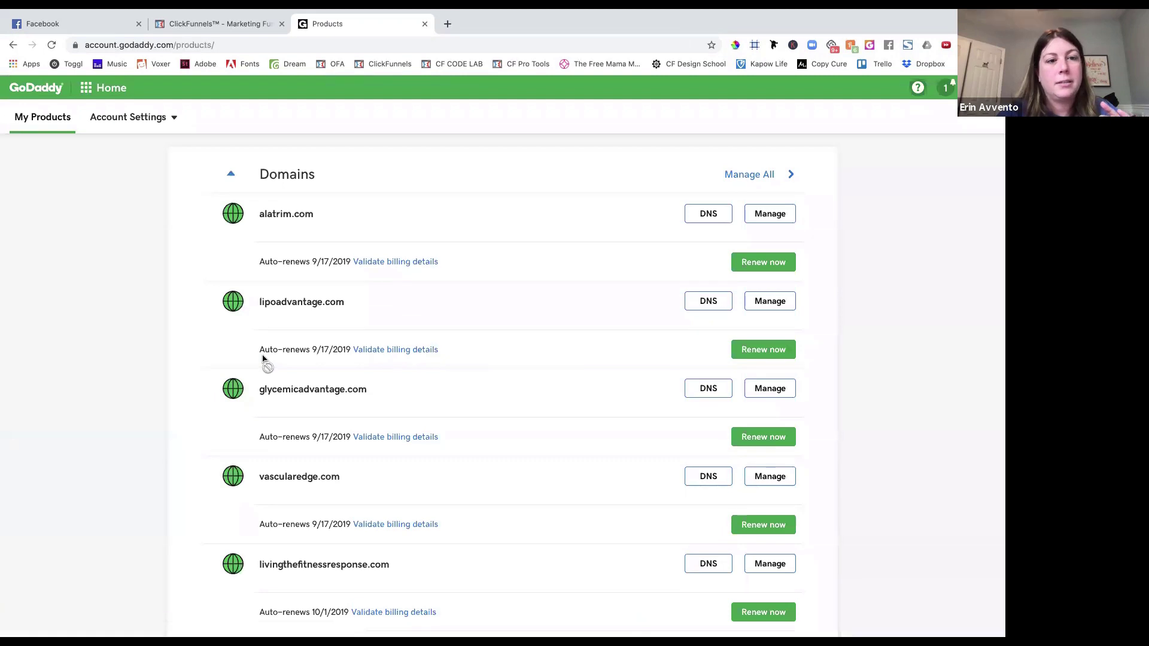
pyautogui.click(448, 23)
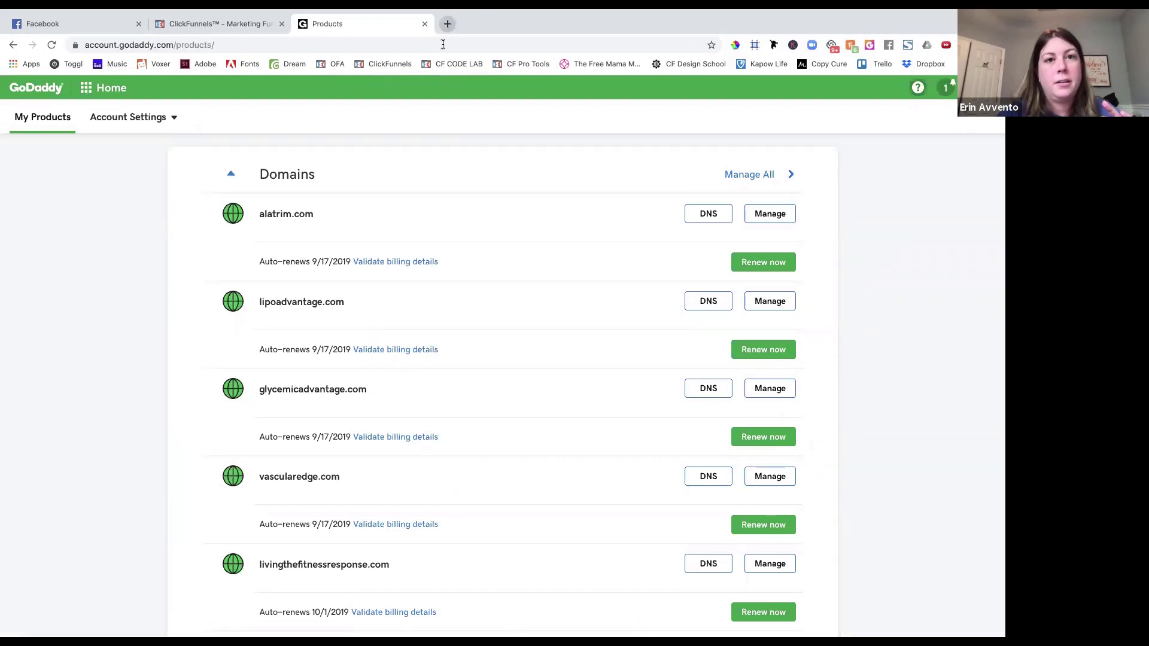
# Go to cloudflare.com and sign up using the saved e-mail and password.
pyautogui.write('clou')
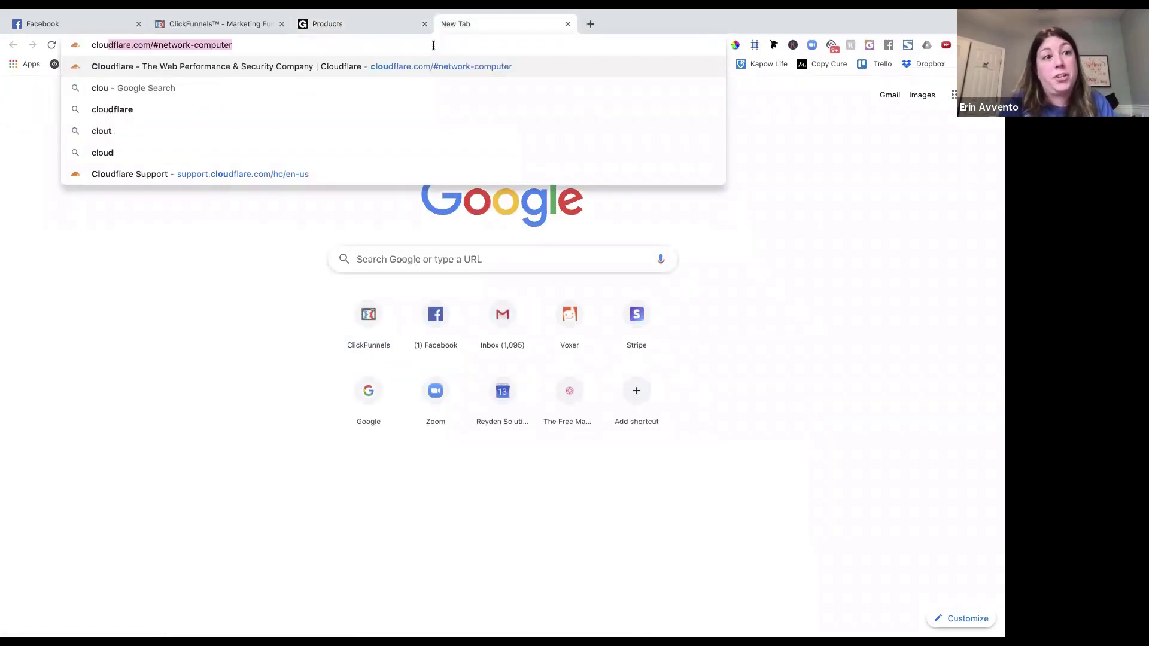
pyautogui.press('Return')
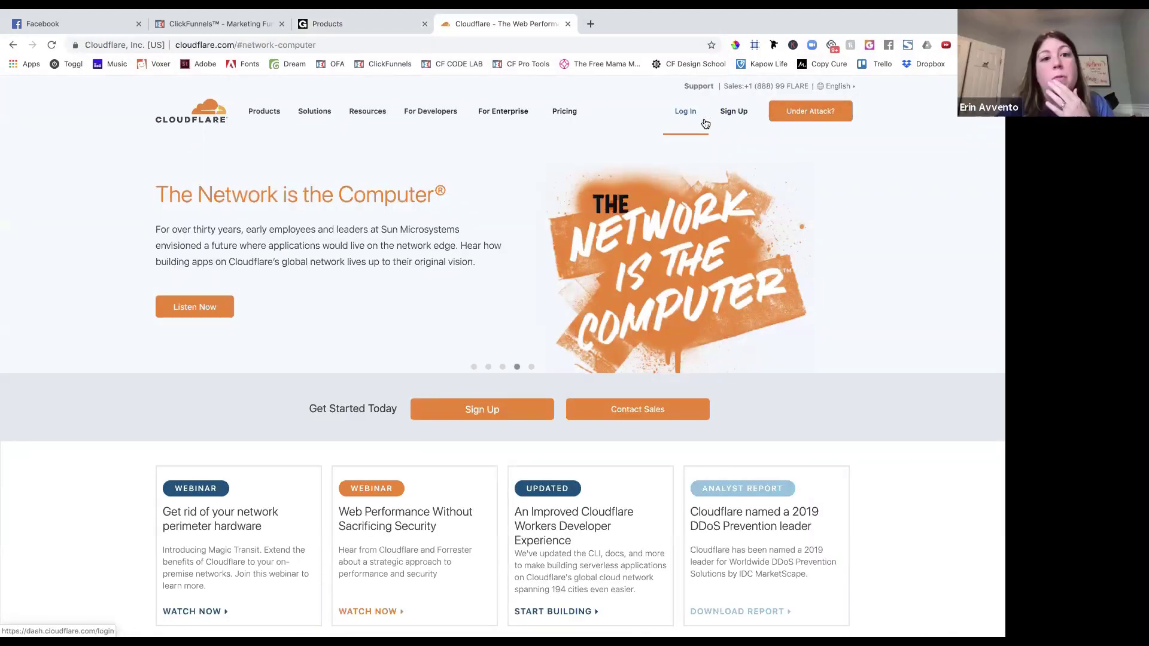
pyautogui.click(729, 111)
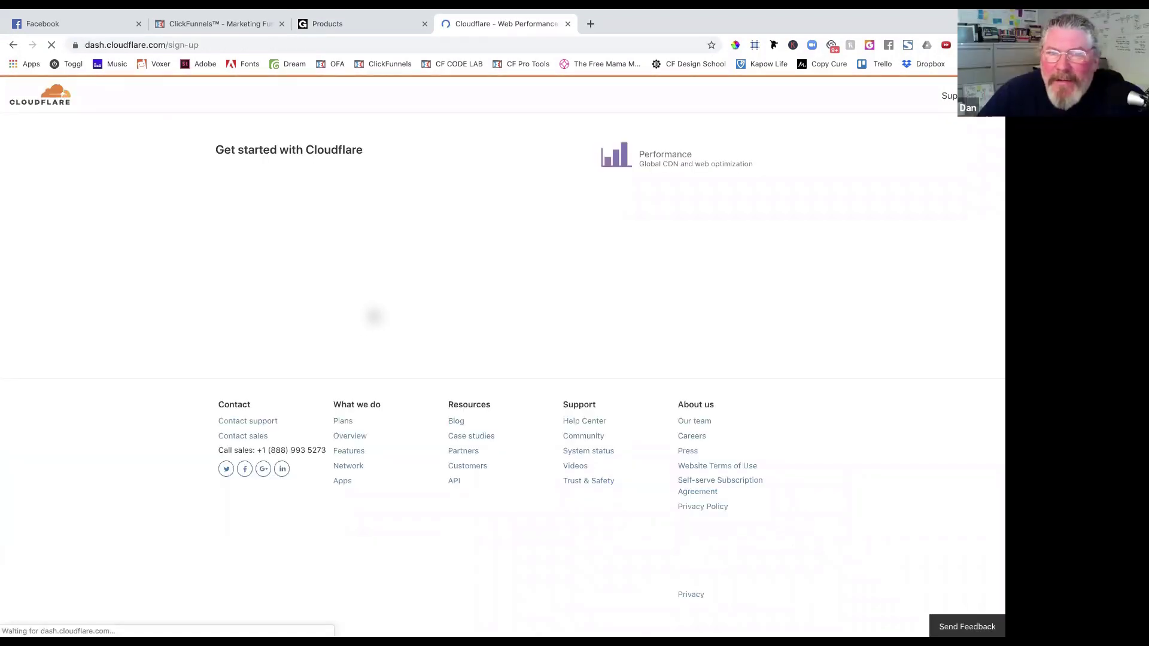
pyautogui.click(281, 207)
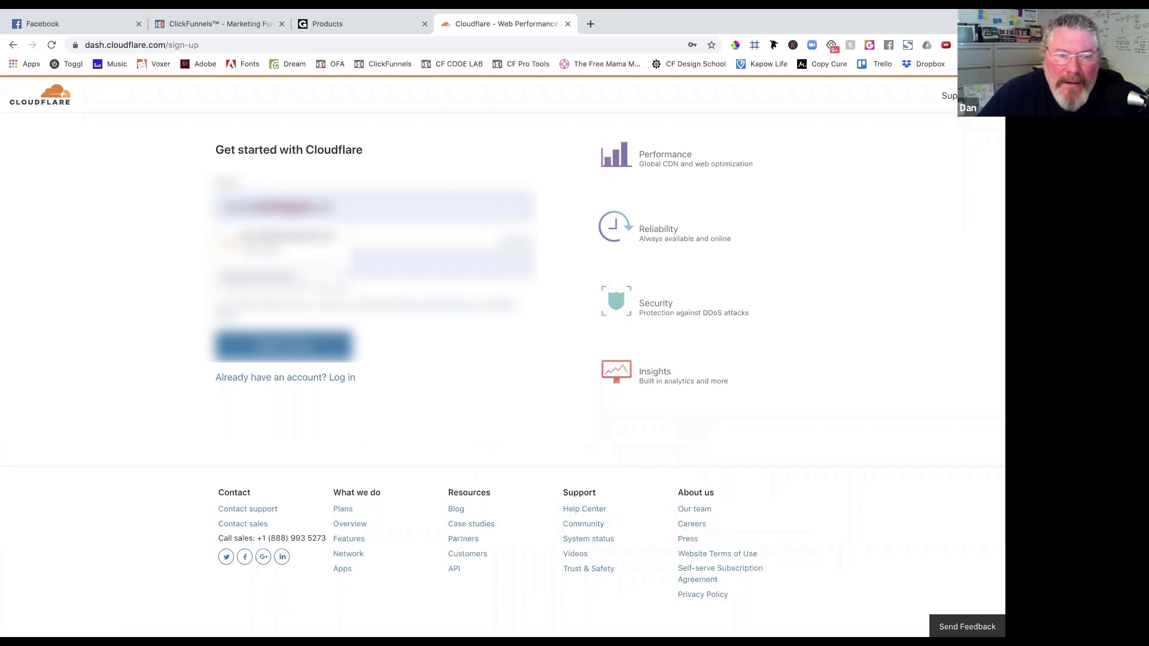
pyautogui.press('Return')
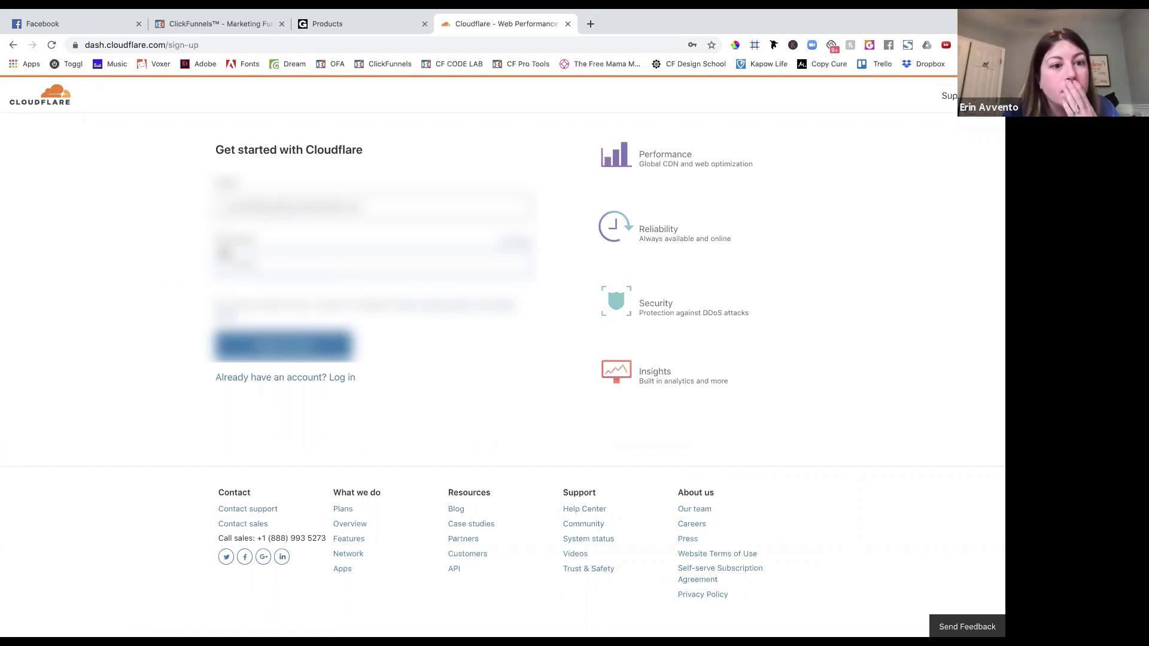
pyautogui.click(274, 352)
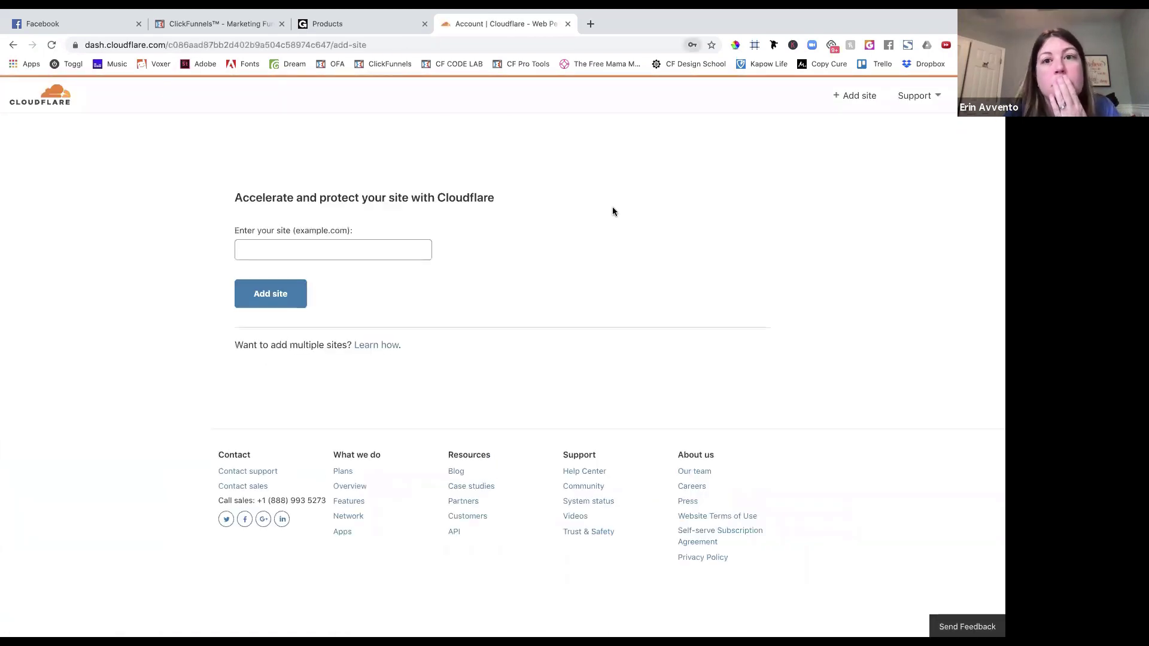
# Add type2tohealth.com as a Cloudflare site and confirm the Free plan.
pyautogui.click(335, 253)
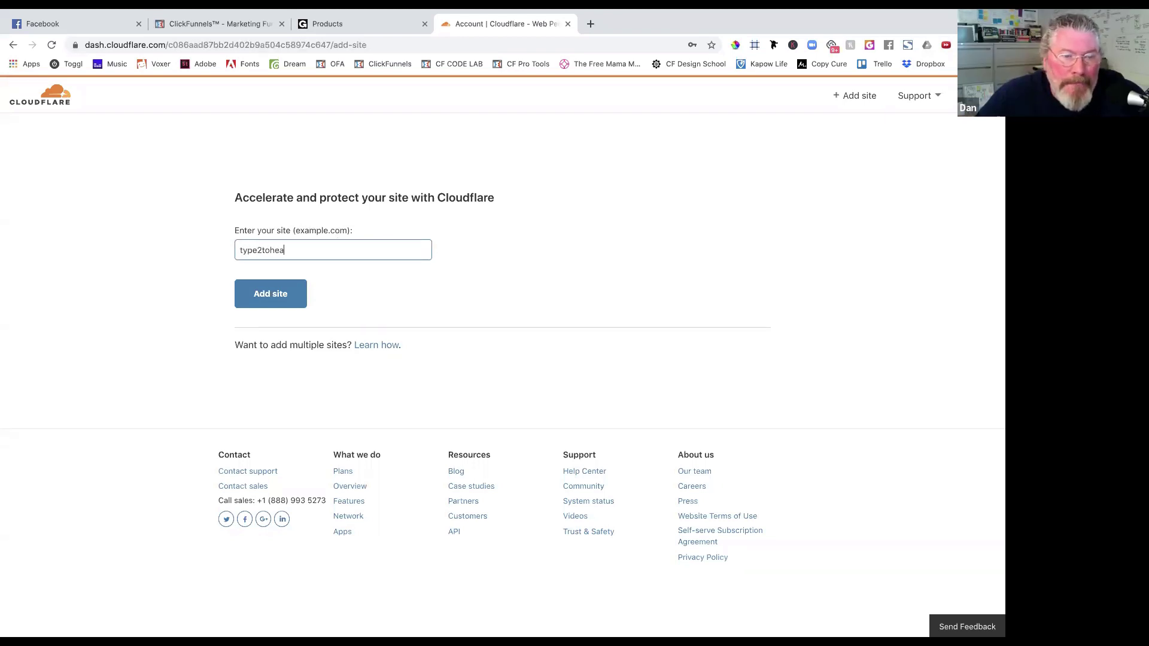
pyautogui.write('type2tohealth.com')
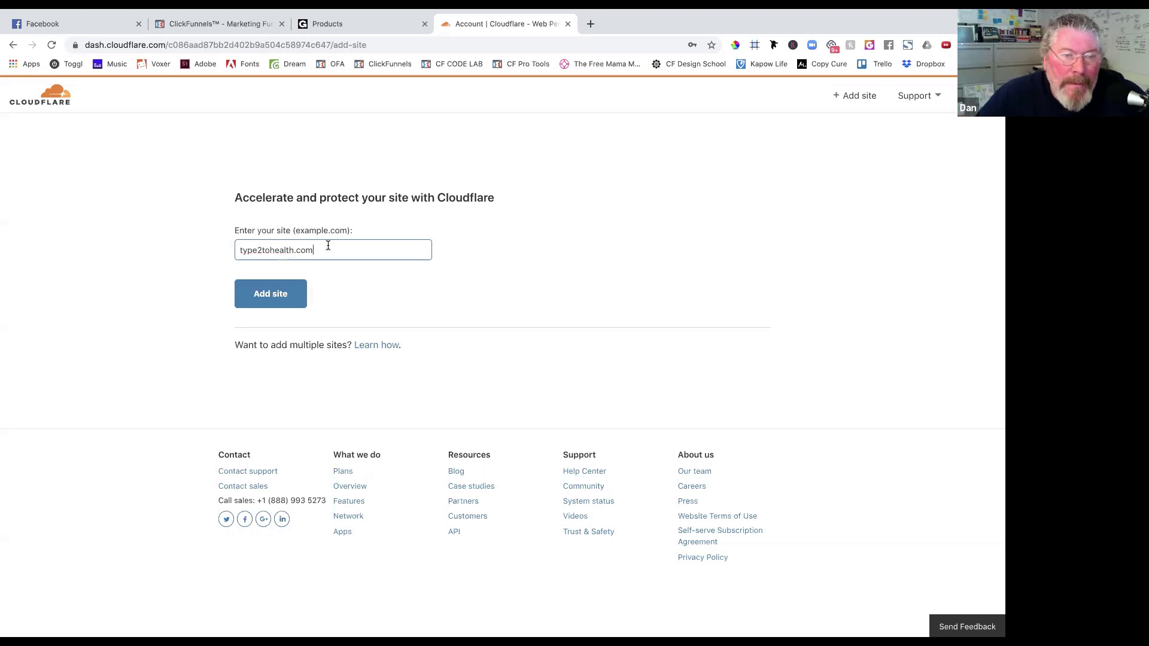
pyautogui.click(290, 292)
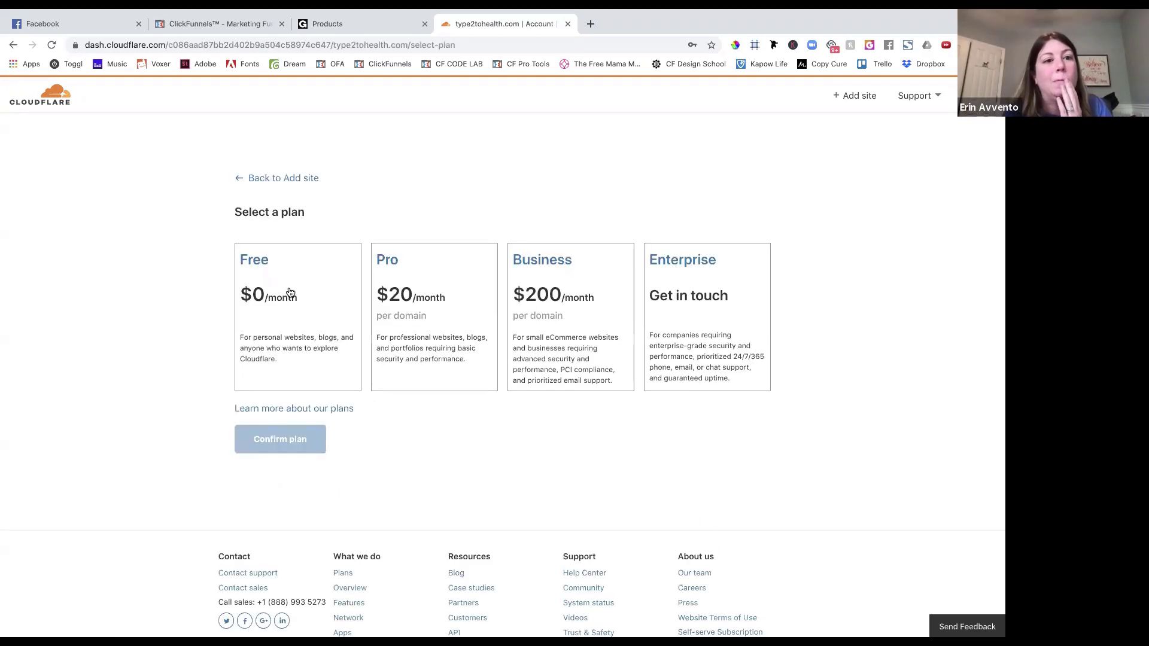
pyautogui.click(271, 335)
pyautogui.click(271, 442)
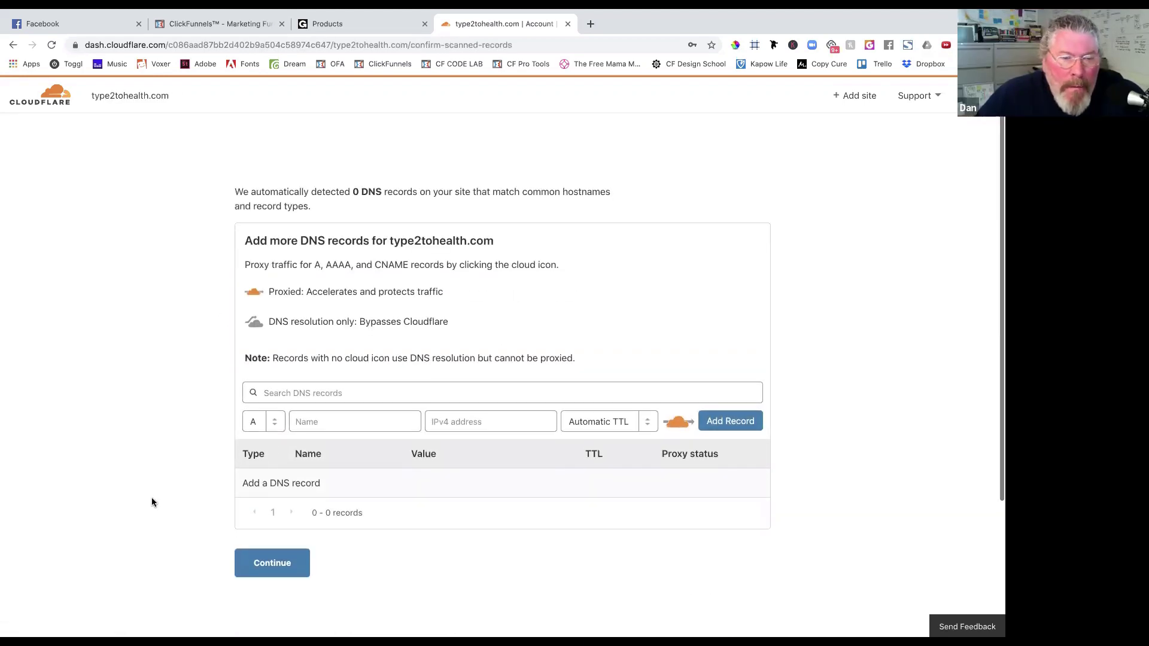
# Reload to detect type2tohealth.com's DNS records and mark the A record to 50.63.202.52 for deletion.
pyautogui.scroll(-1, 152, 503)
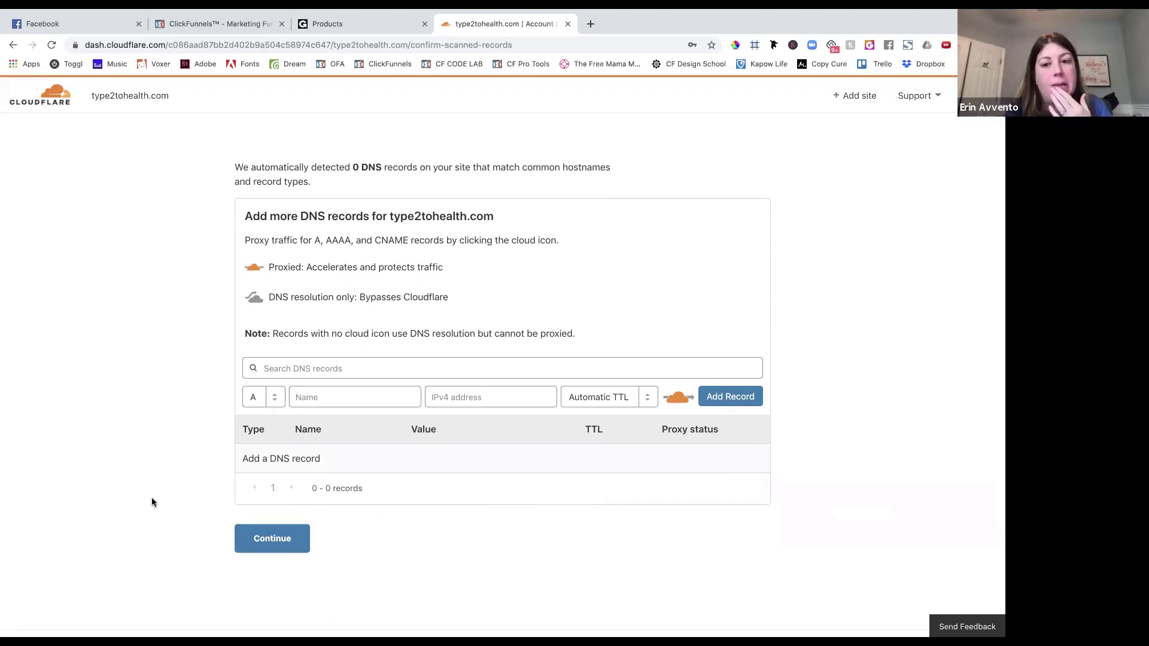
pyautogui.scroll(-1, 152, 501)
pyautogui.scroll(1, 152, 503)
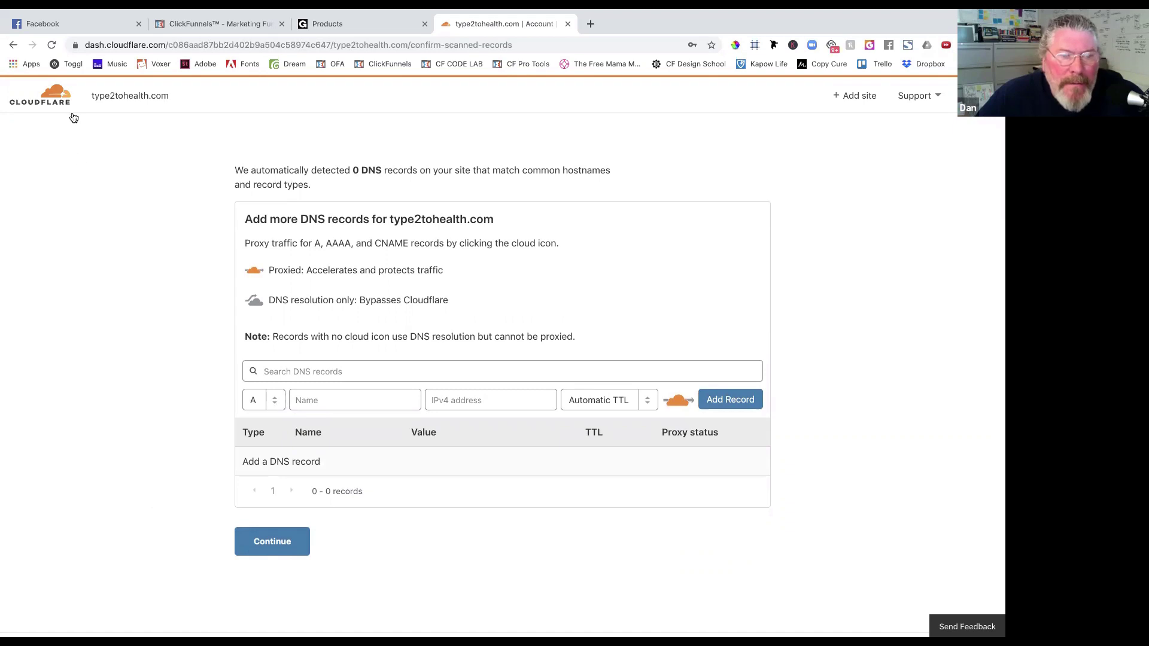
pyautogui.click(52, 45)
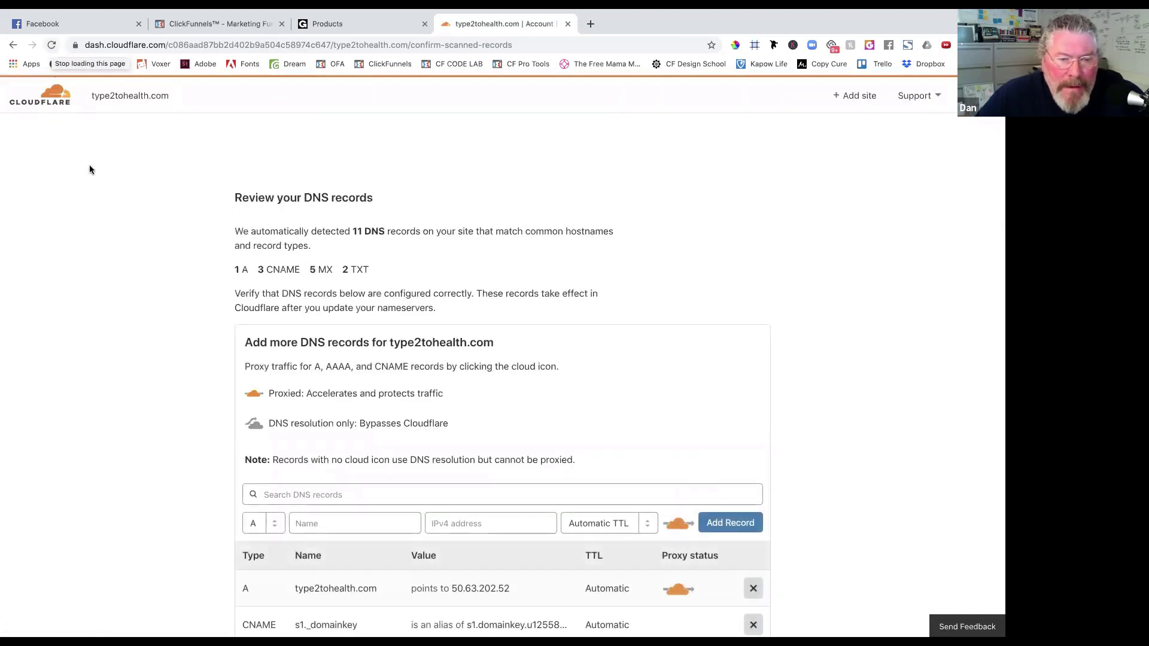
pyautogui.scroll(-5, 89, 164)
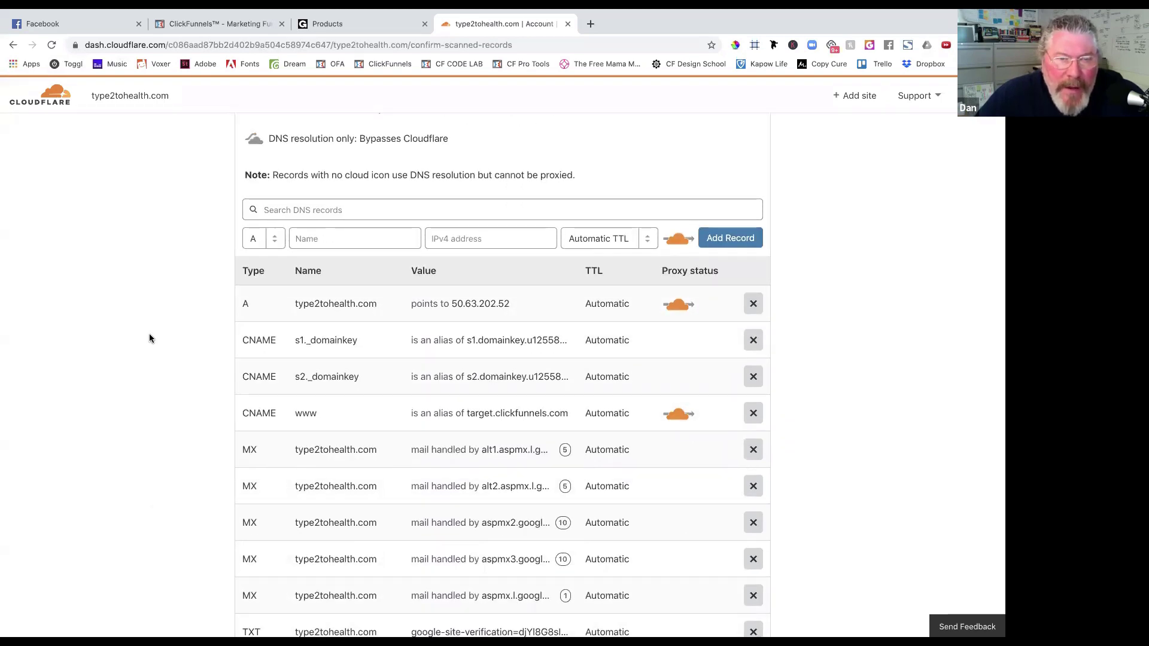
pyautogui.scroll(-2, 149, 339)
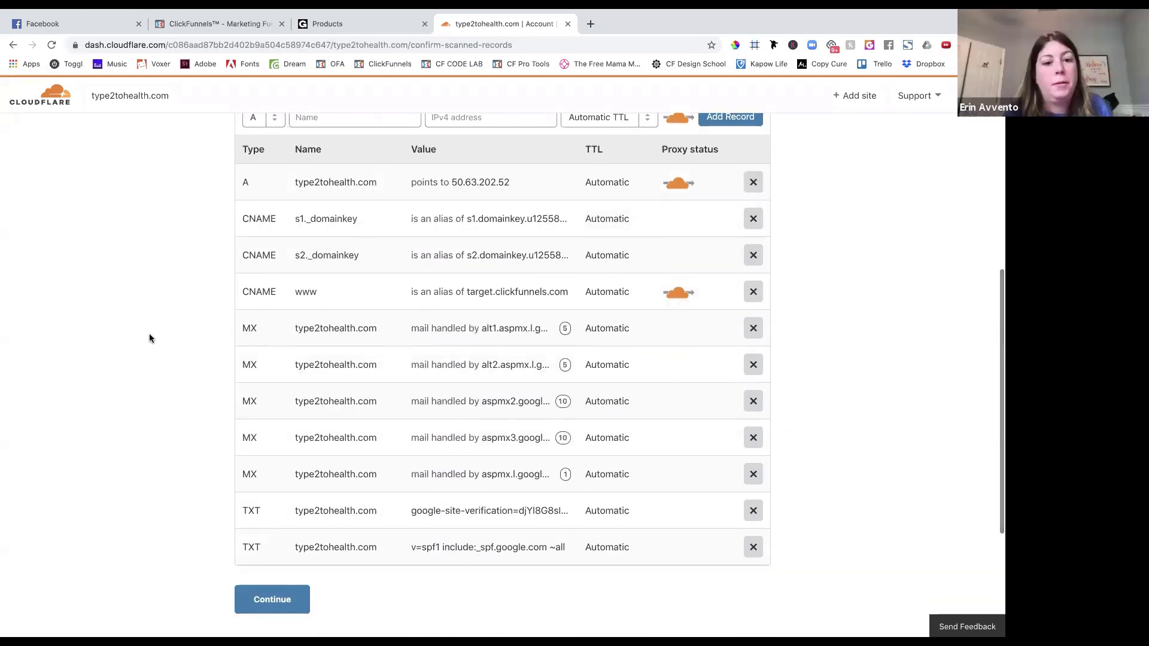
pyautogui.scroll(6, 149, 339)
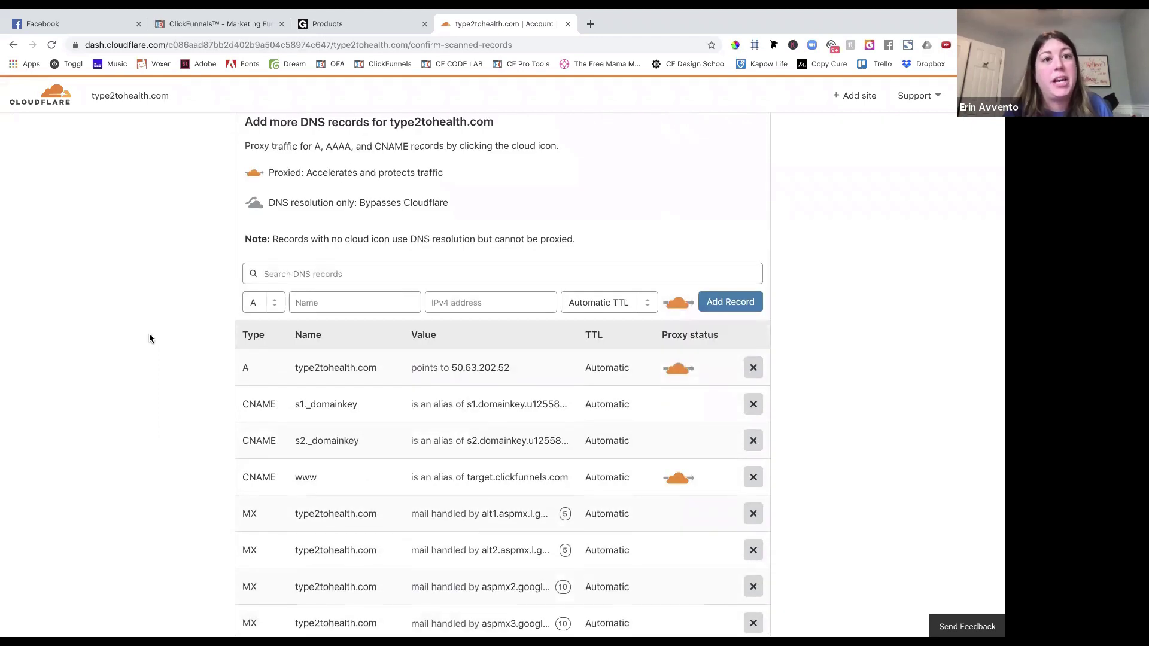
pyautogui.scroll(3, 149, 339)
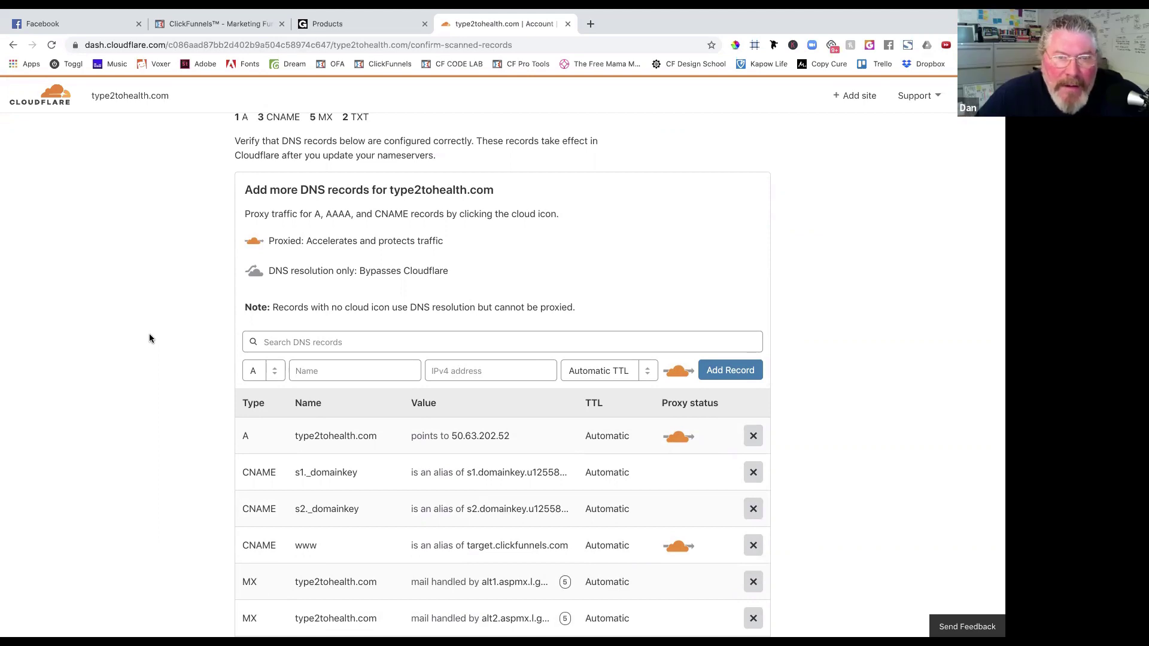
pyautogui.scroll(-3, 192, 411)
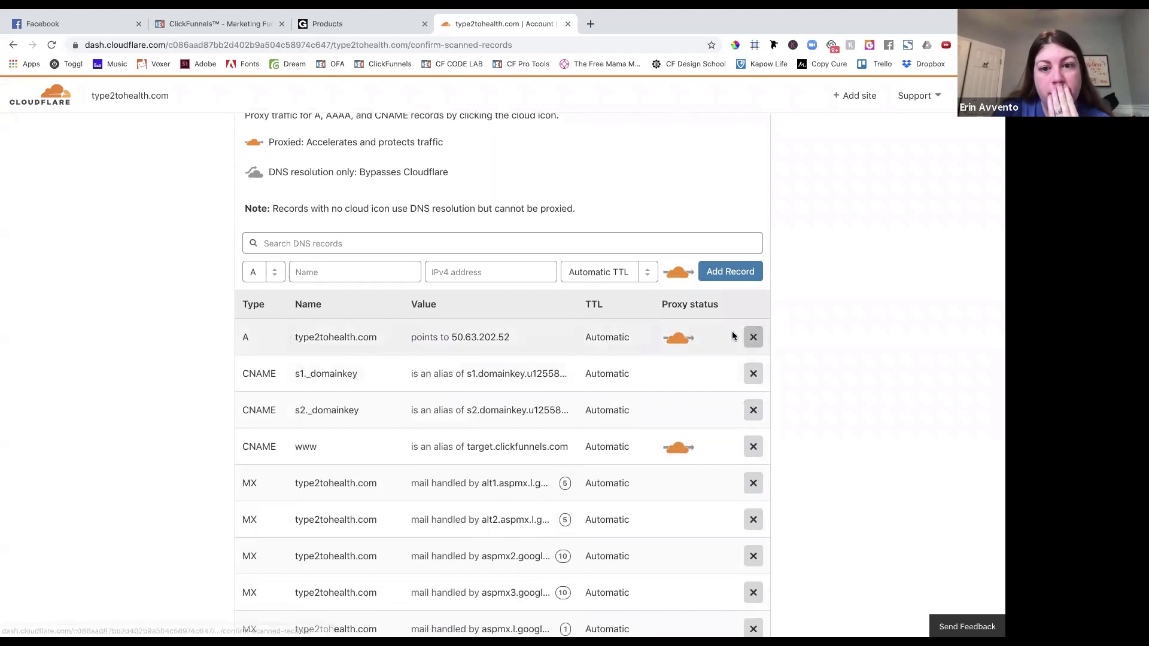
pyautogui.click(754, 337)
# Confirm deleting the A record that points to 50.63.202.52.
pyautogui.click(557, 397)
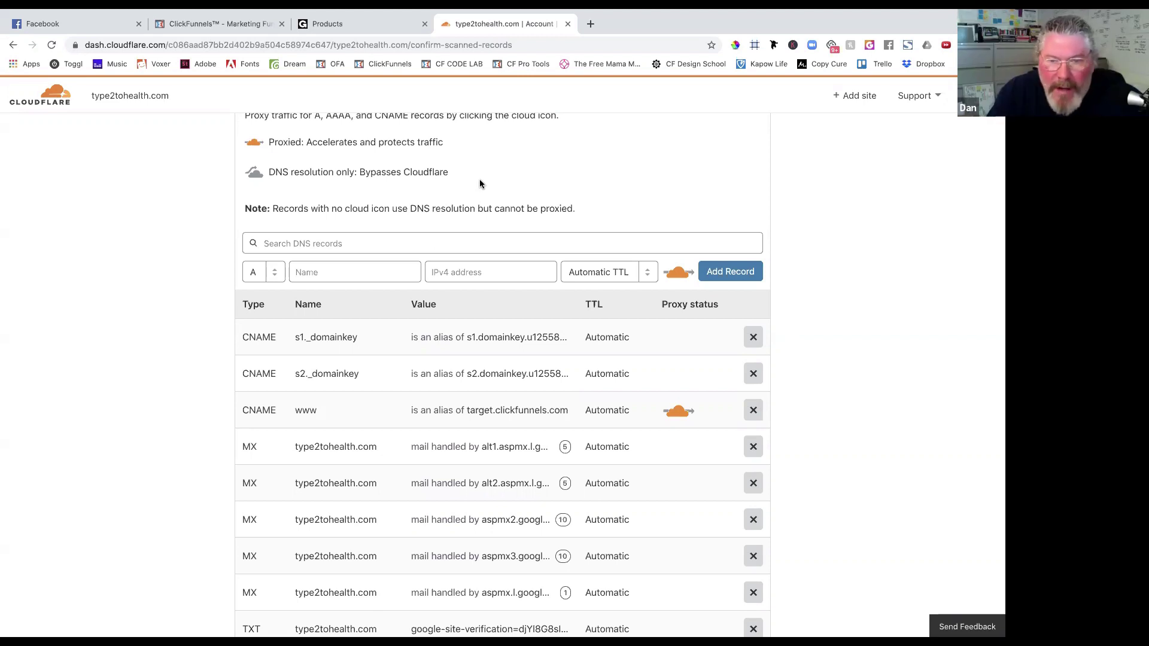
# Accept the DNS records to get the burt and fiona.ns.cloudflare.com nameservers, then return to GoDaddy.
pyautogui.scroll(-3, 392, 342)
pyautogui.scroll(-2, 394, 345)
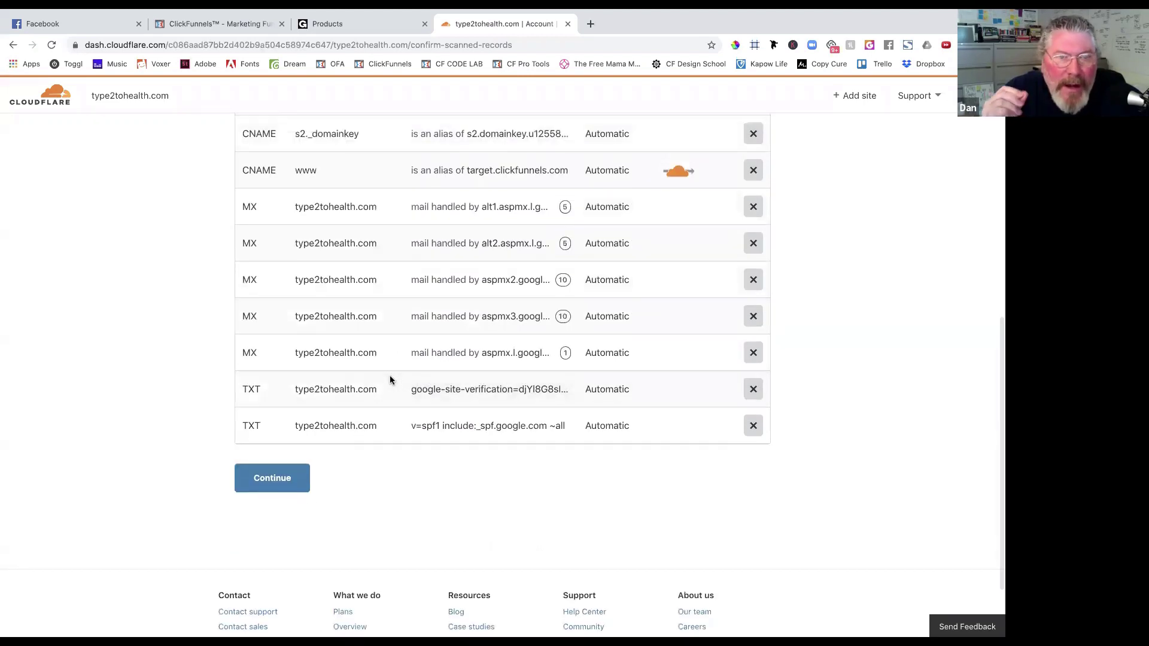
pyautogui.scroll(1, 419, 467)
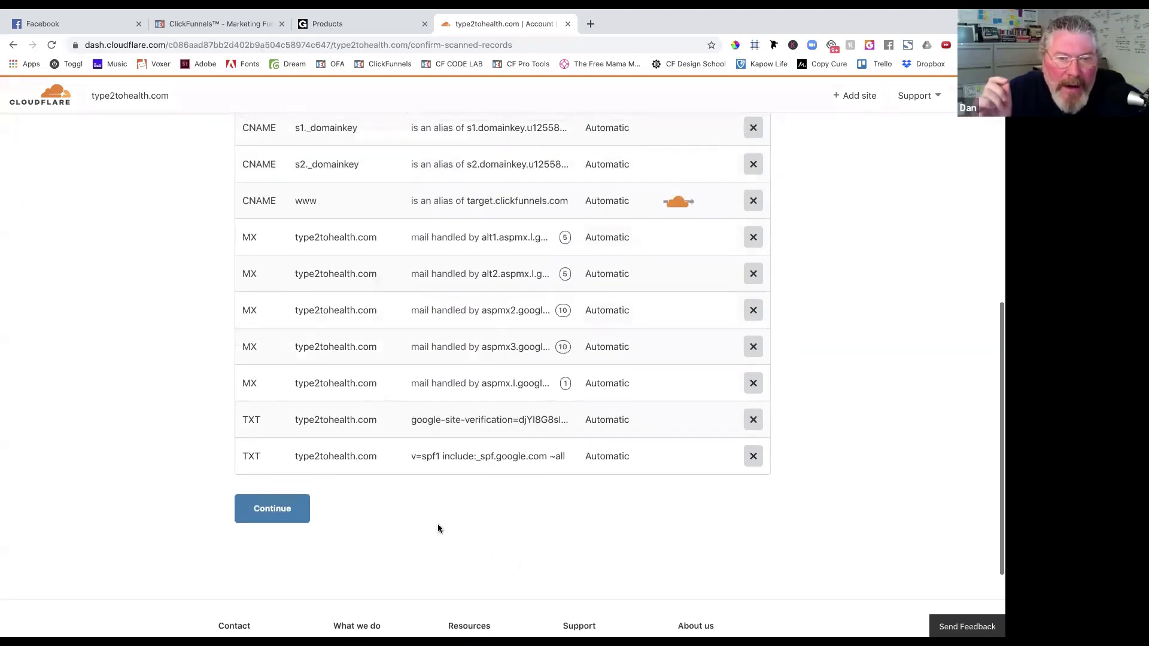
pyautogui.click(286, 510)
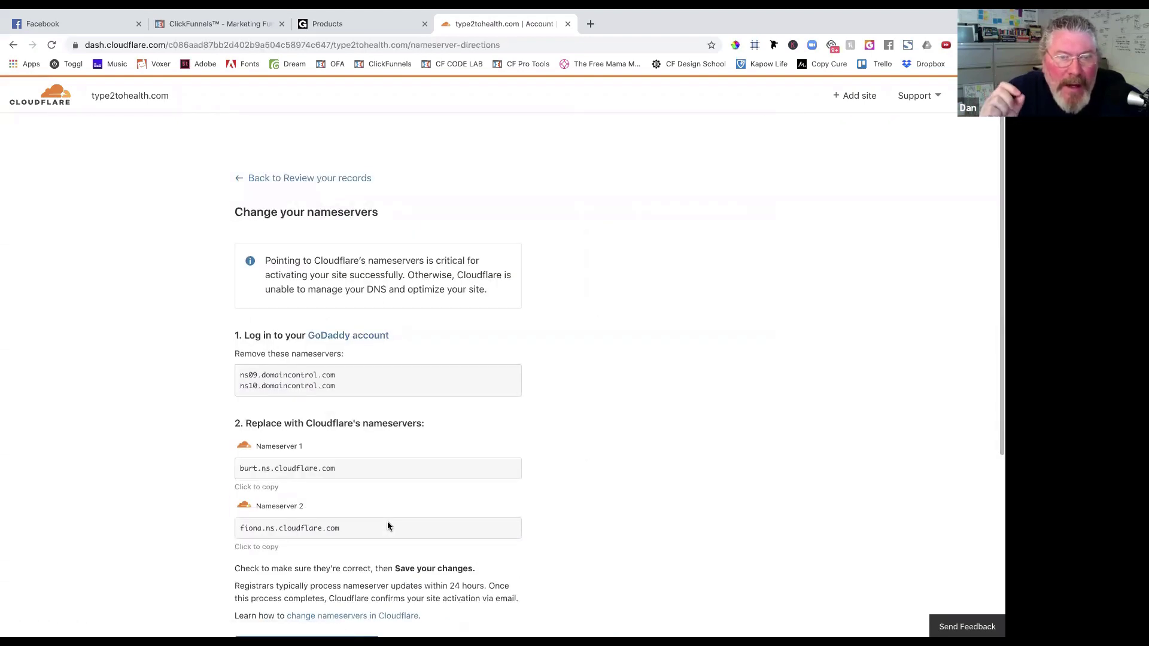
pyautogui.scroll(-2, 579, 447)
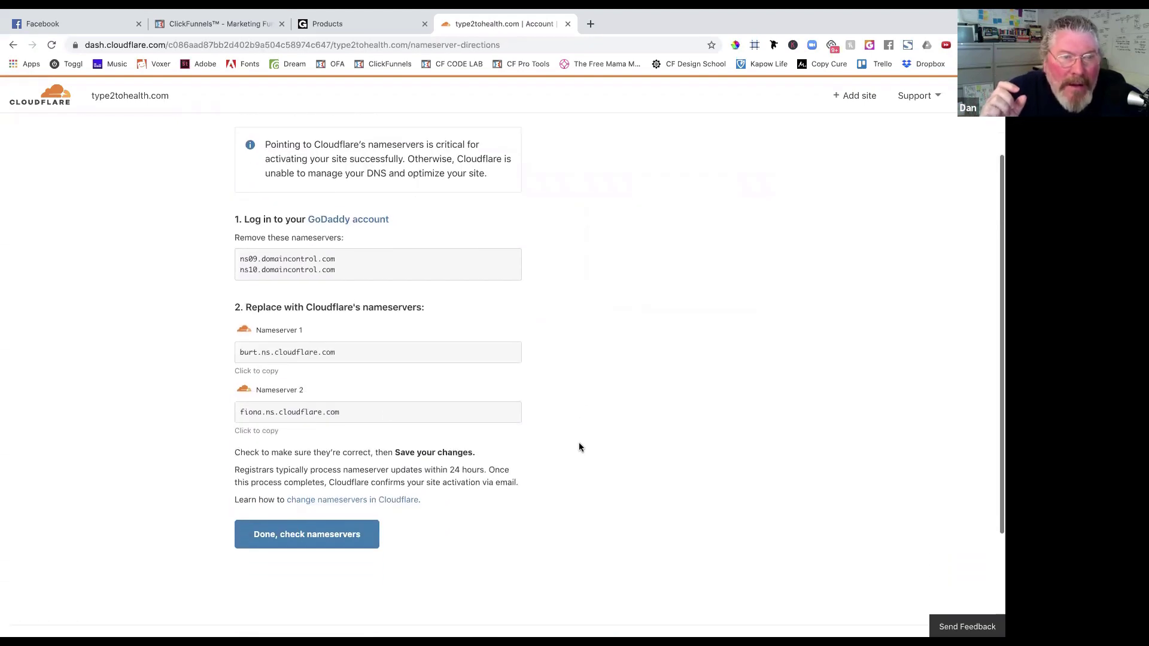
pyautogui.click(358, 22)
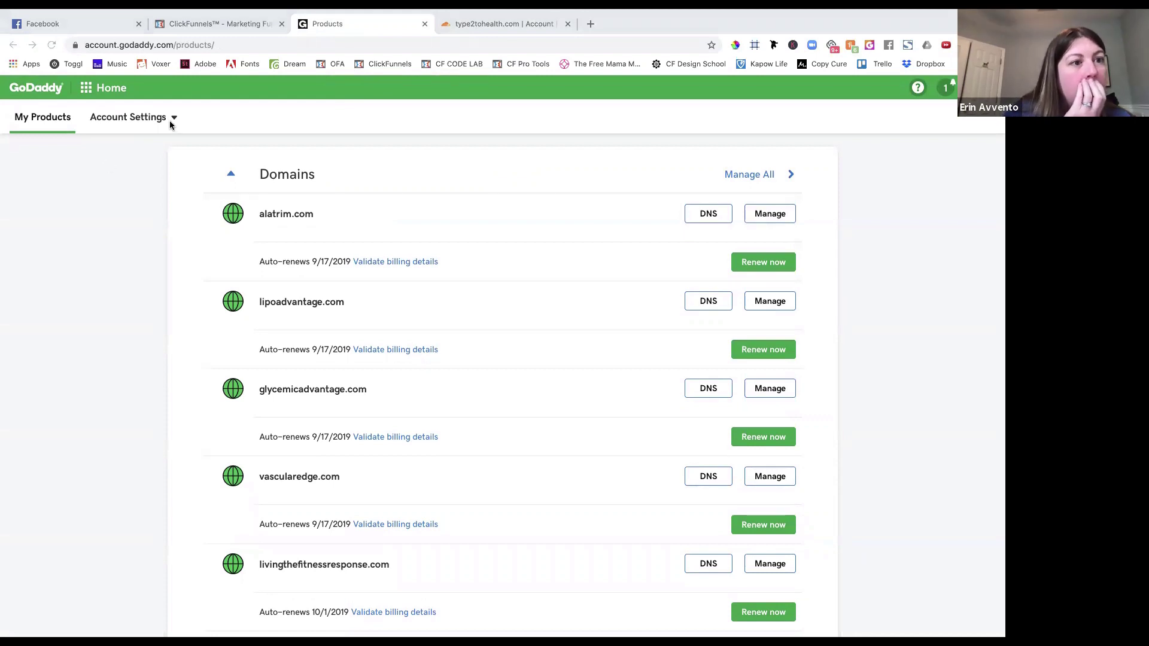
# Open GoDaddy's full list of domains from My Products.
pyautogui.scroll(-15, 827, 188)
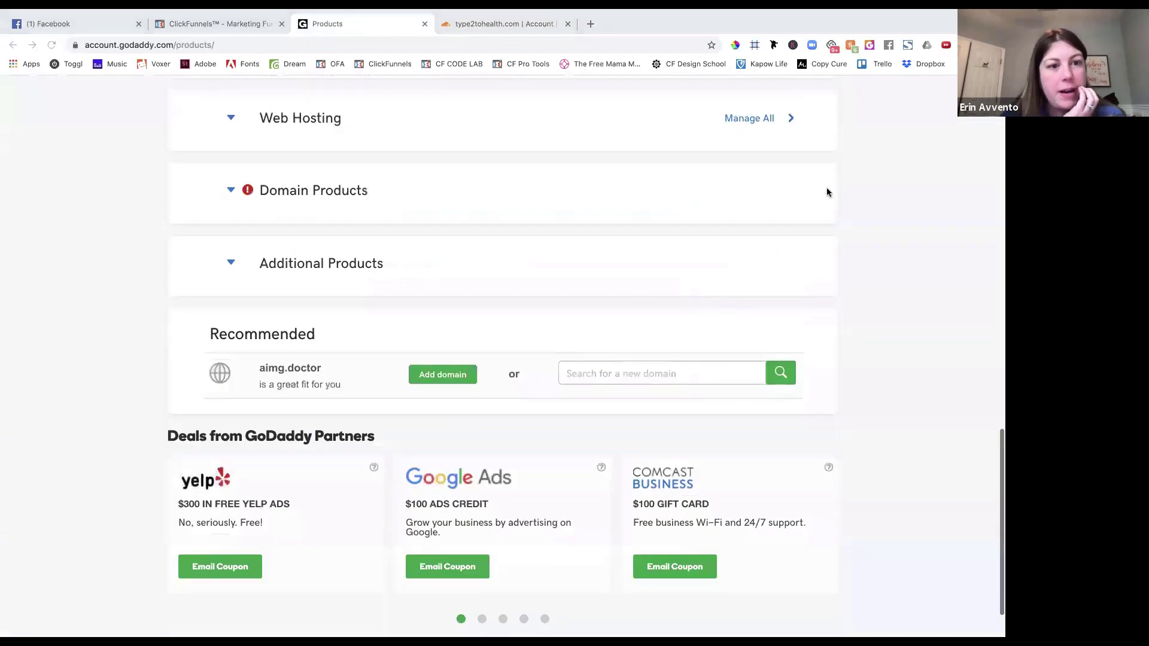
pyautogui.click(600, 312)
pyautogui.scroll(15, 601, 311)
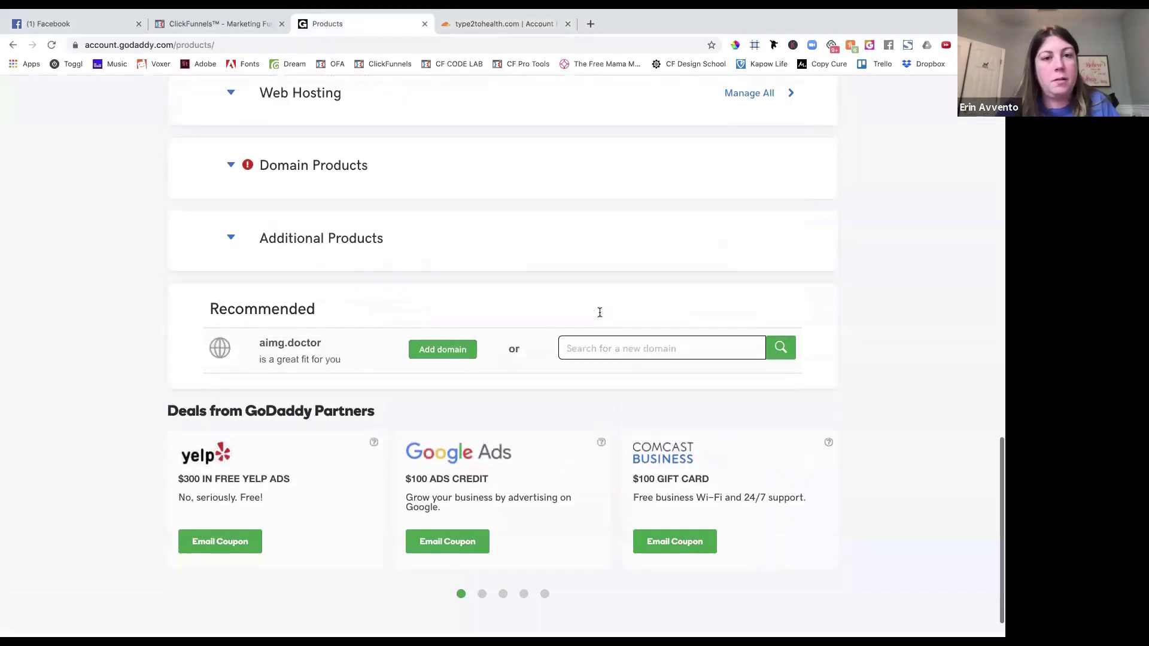
pyautogui.click(143, 117)
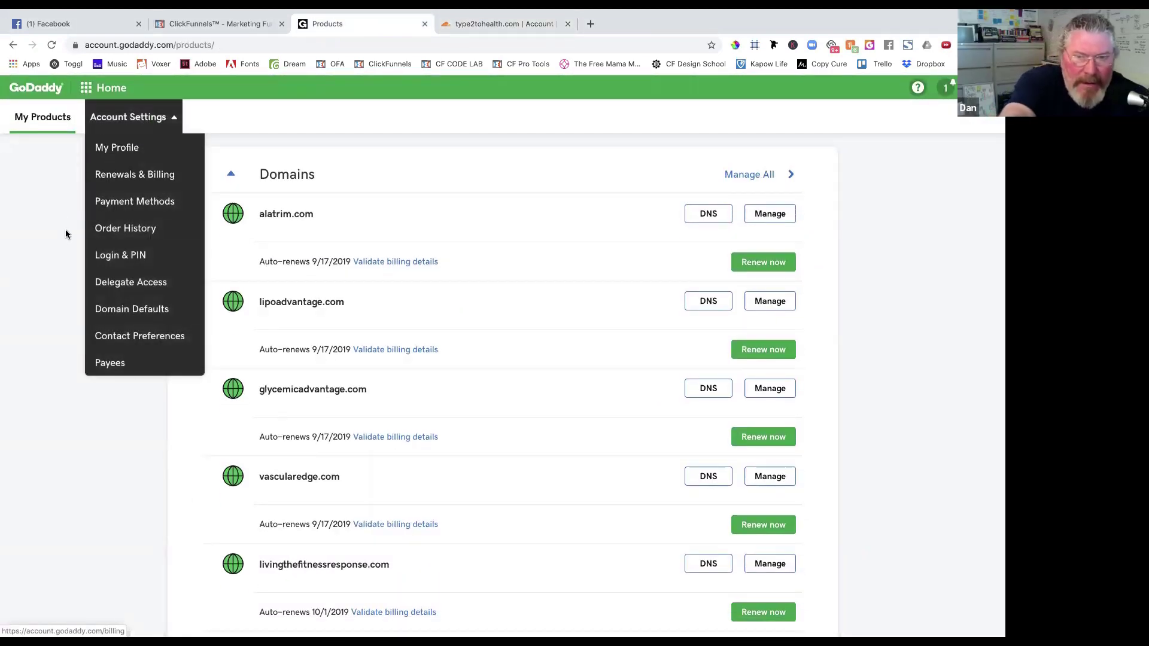
pyautogui.click(43, 258)
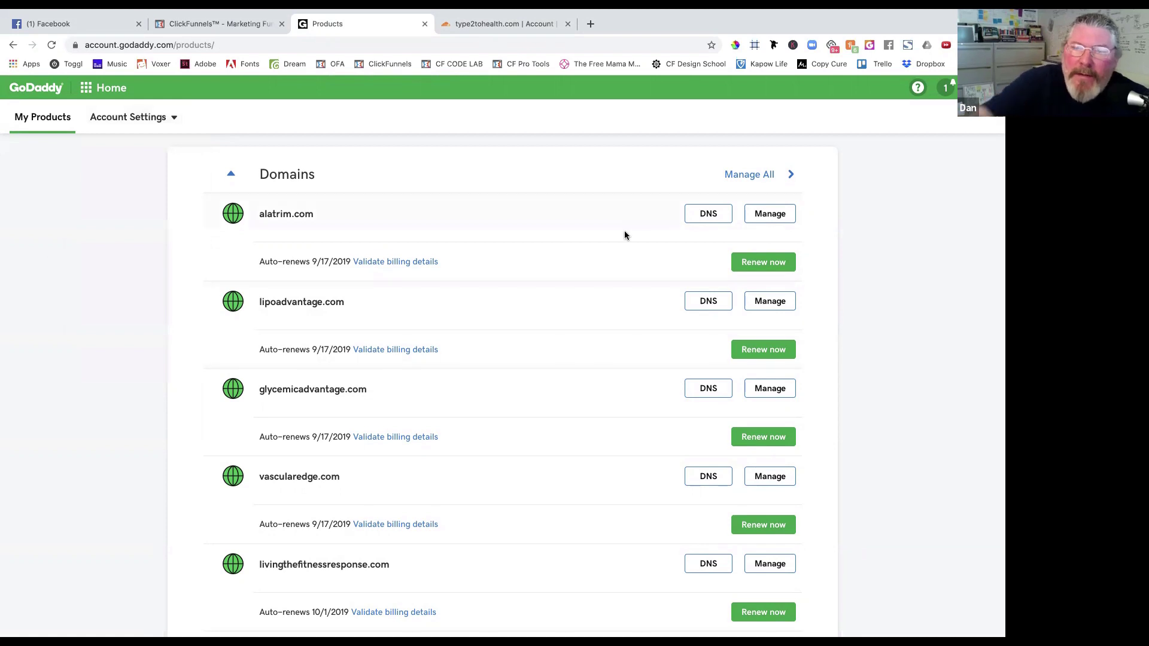
pyautogui.click(745, 175)
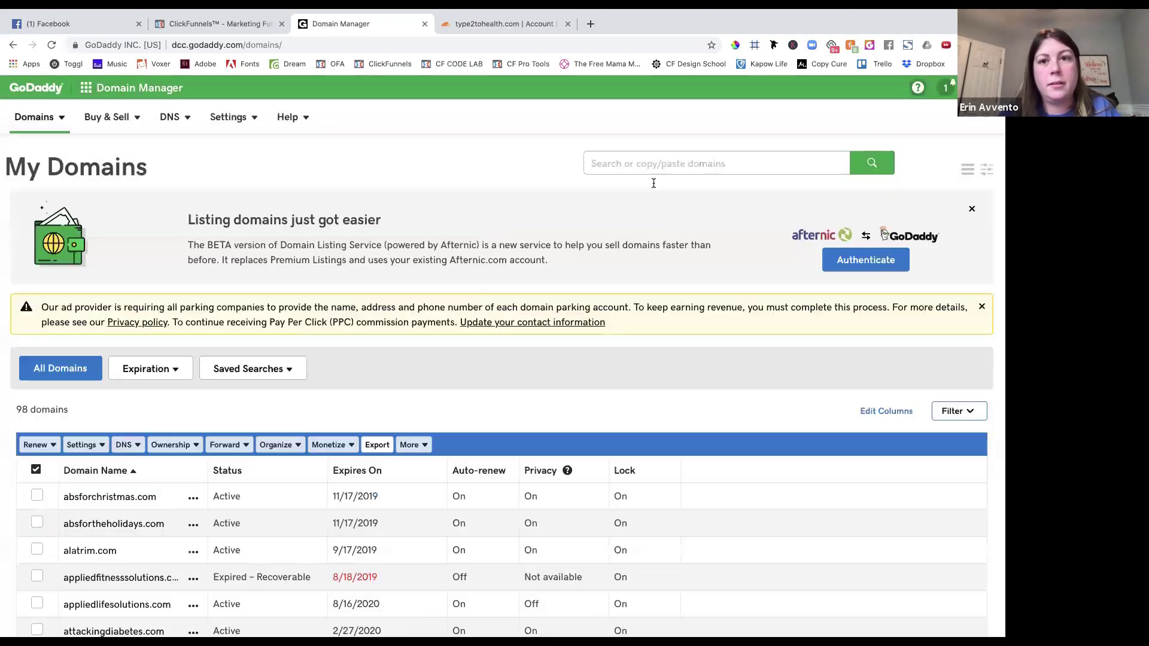
# Search for type2tohealth and open the DNS management page for type2tohealth.com.
pyautogui.click(652, 164)
pyautogui.write('typ')
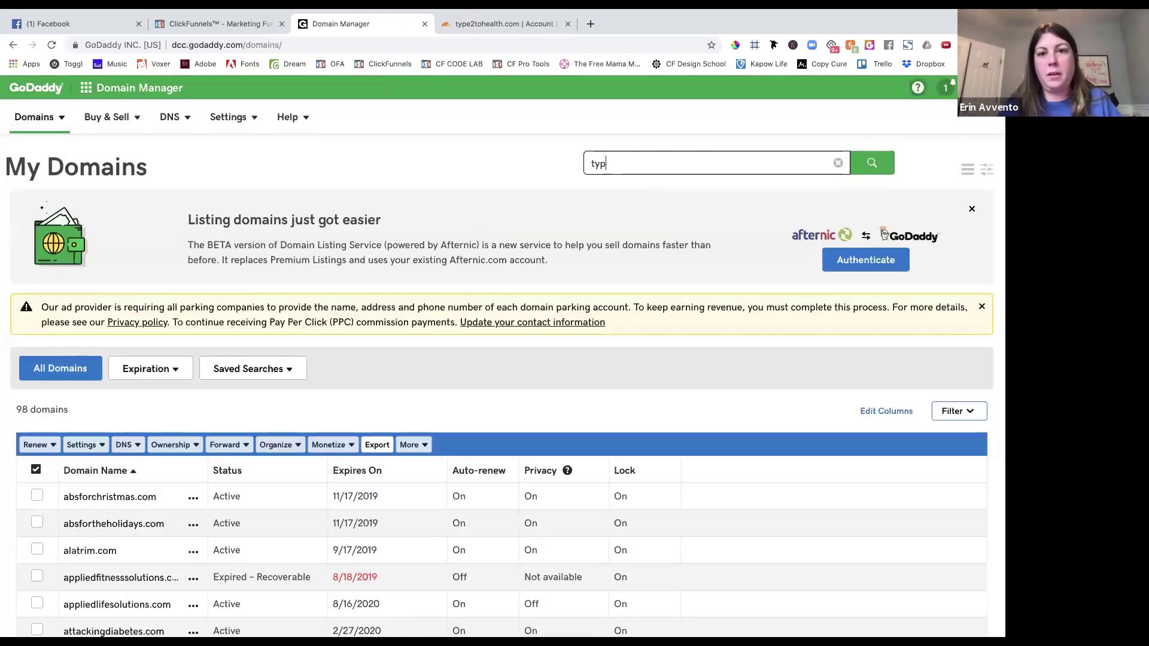
pyautogui.write('e2tohealt')
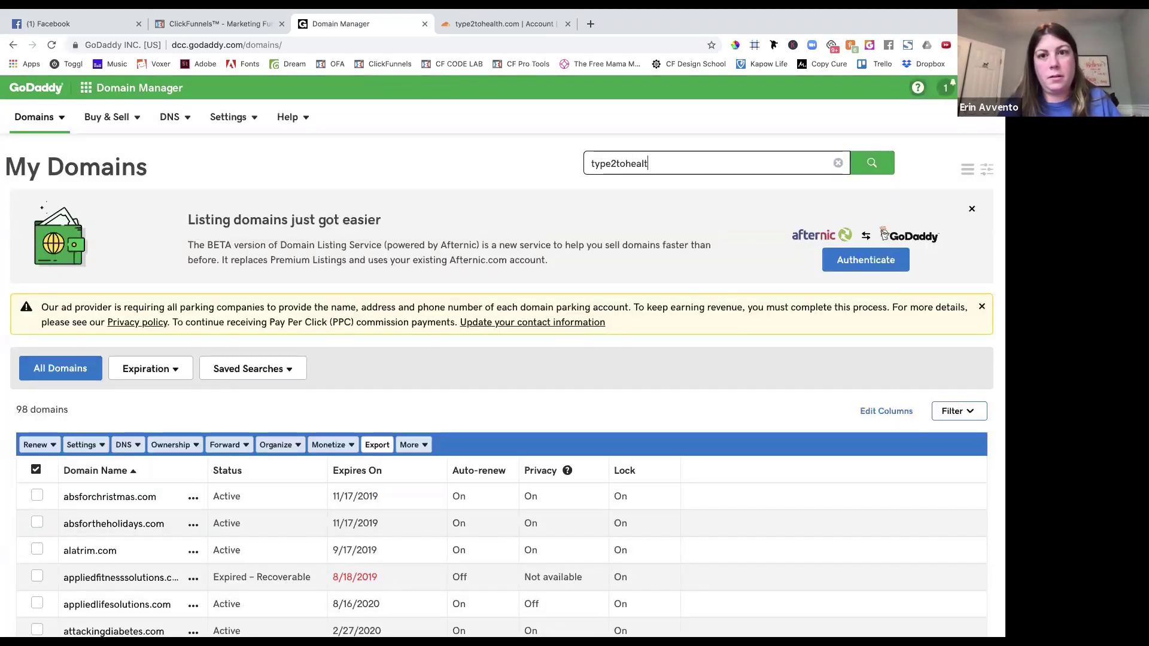
pyautogui.write('h')
pyautogui.click(869, 163)
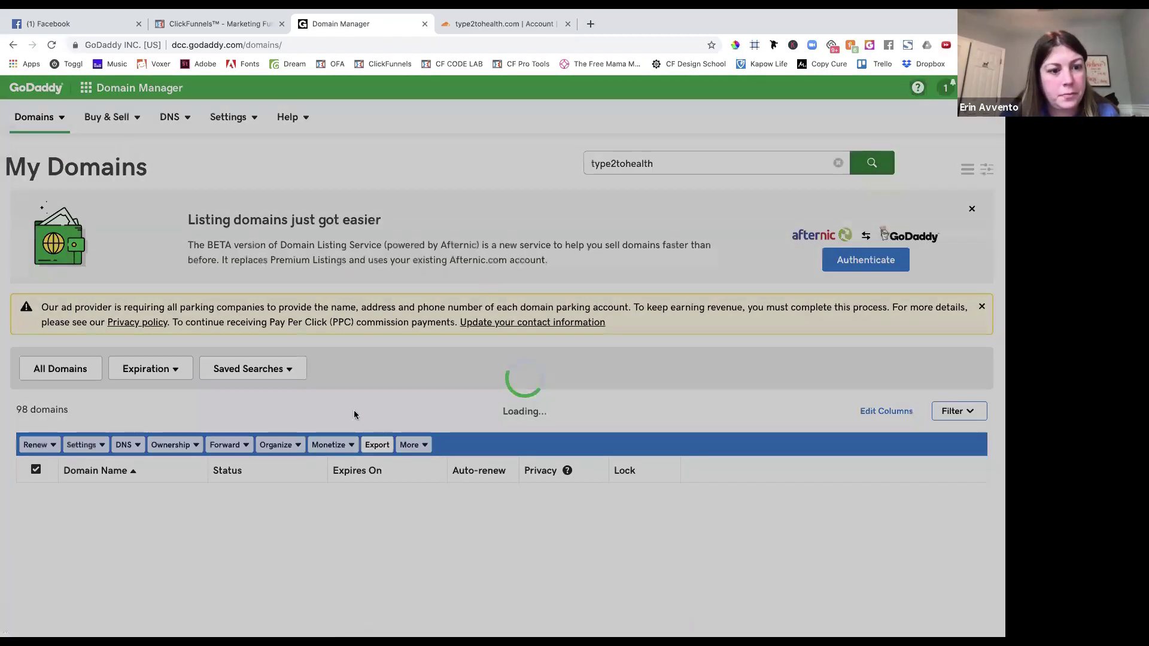
pyautogui.scroll(-1, 353, 411)
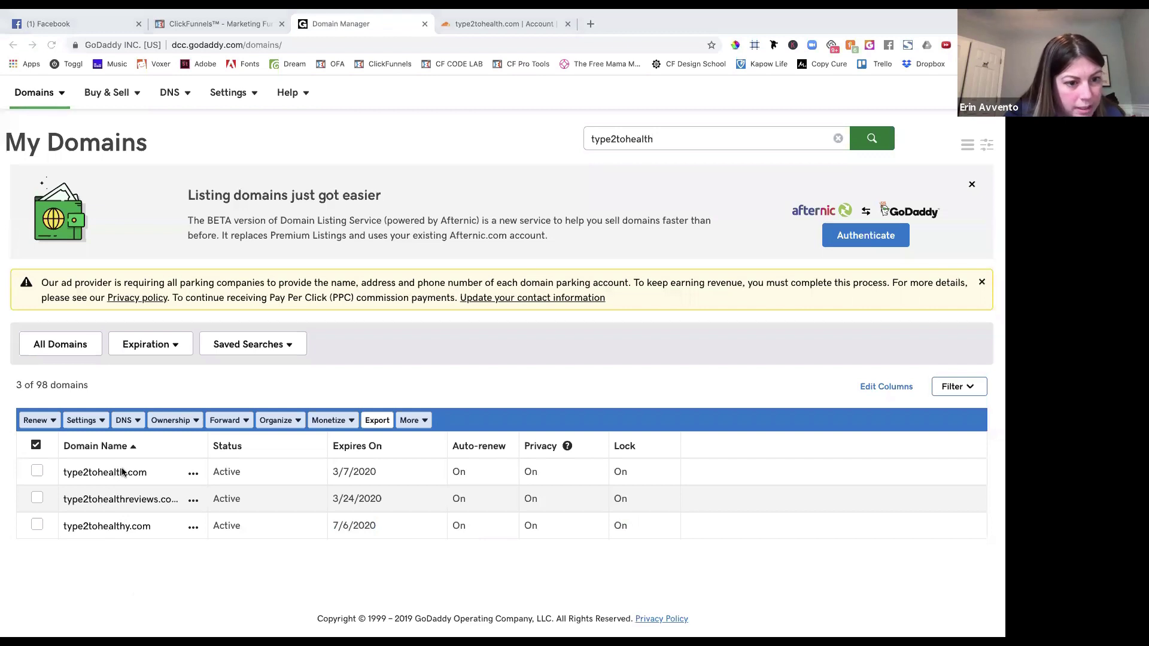
pyautogui.click(86, 473)
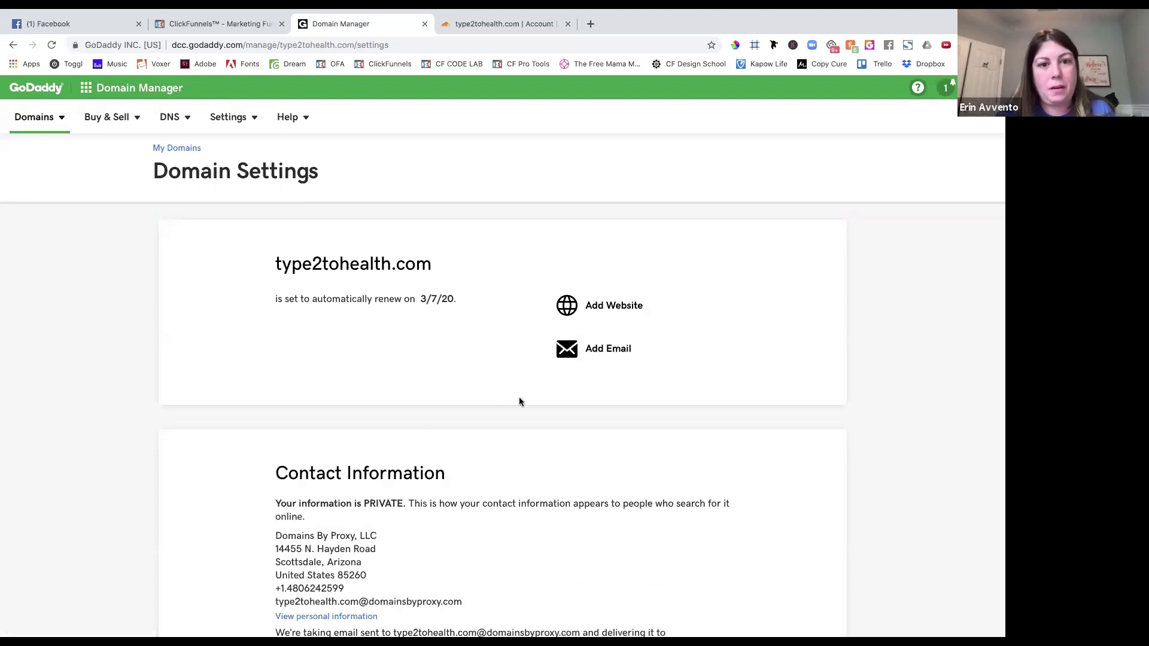
pyautogui.scroll(-9, 418, 447)
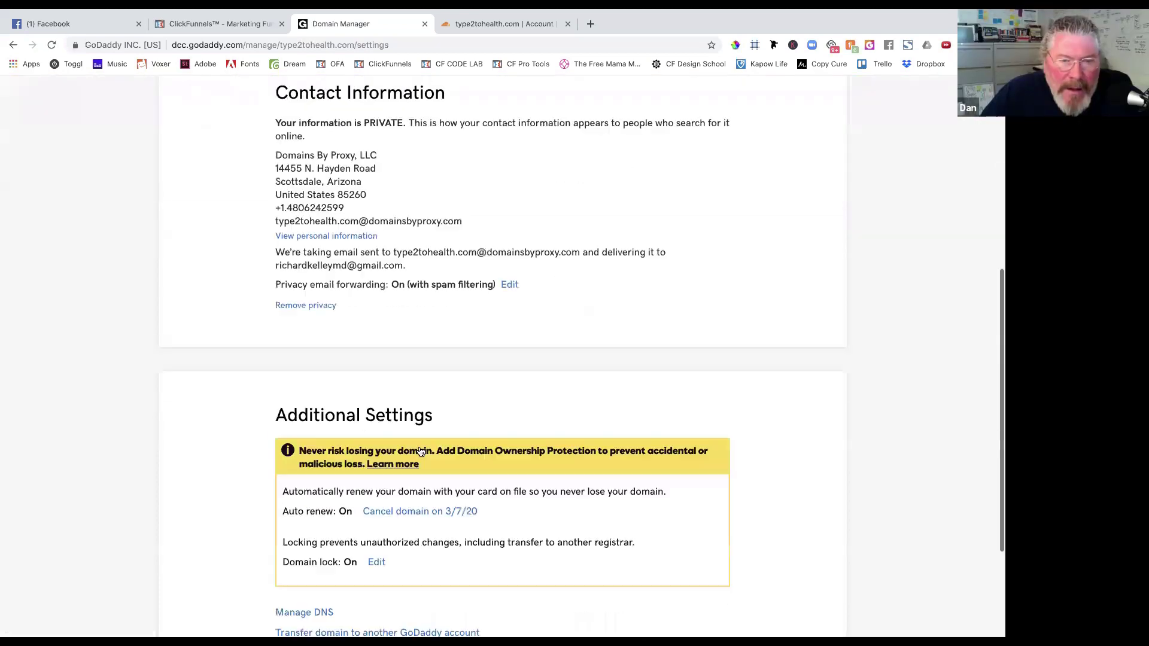
pyautogui.click(317, 453)
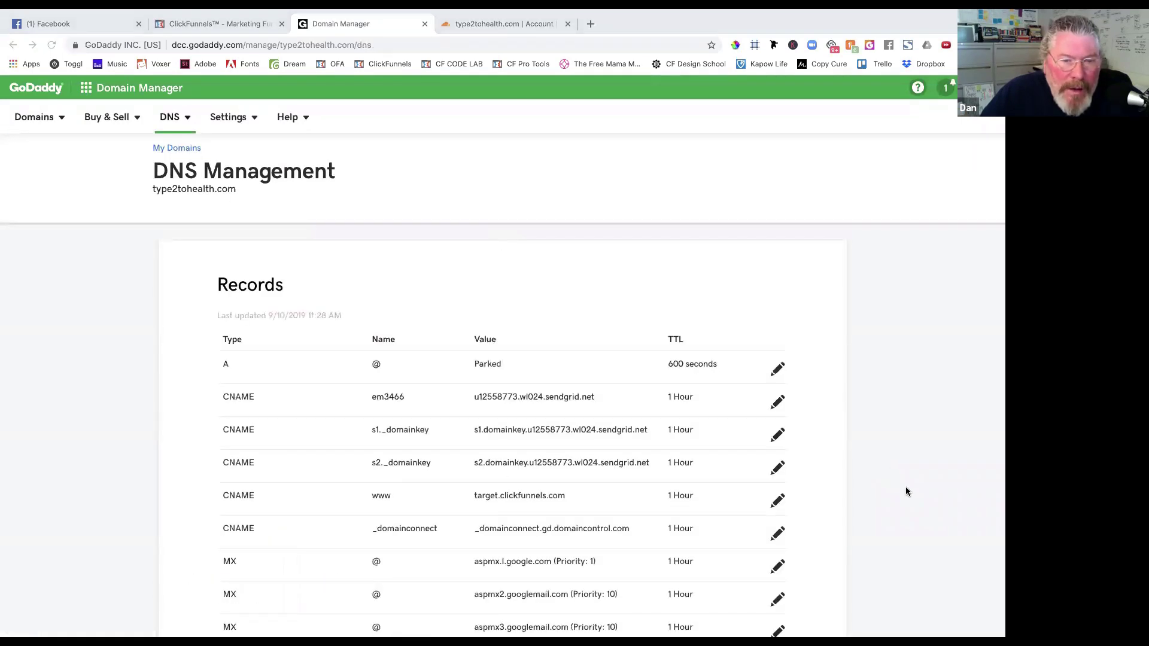
# Review type2tohealth.com's GoDaddy records and nameservers, select em3466, and go back to Cloudflare.
pyautogui.scroll(-10, 626, 378)
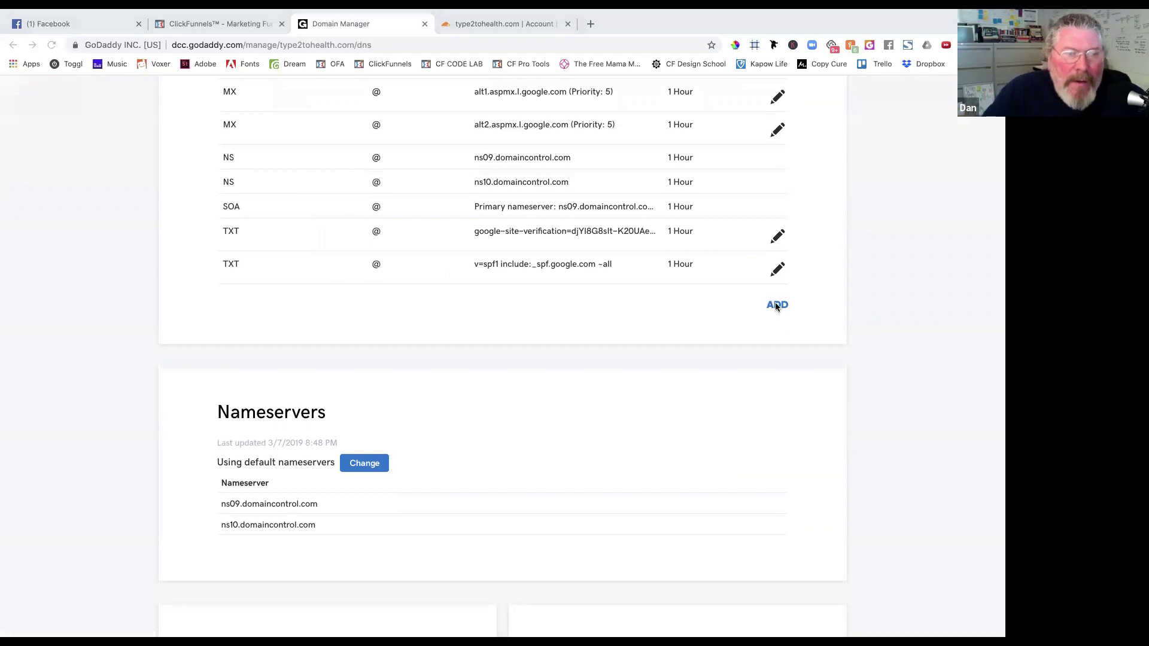
pyautogui.scroll(8, 507, 160)
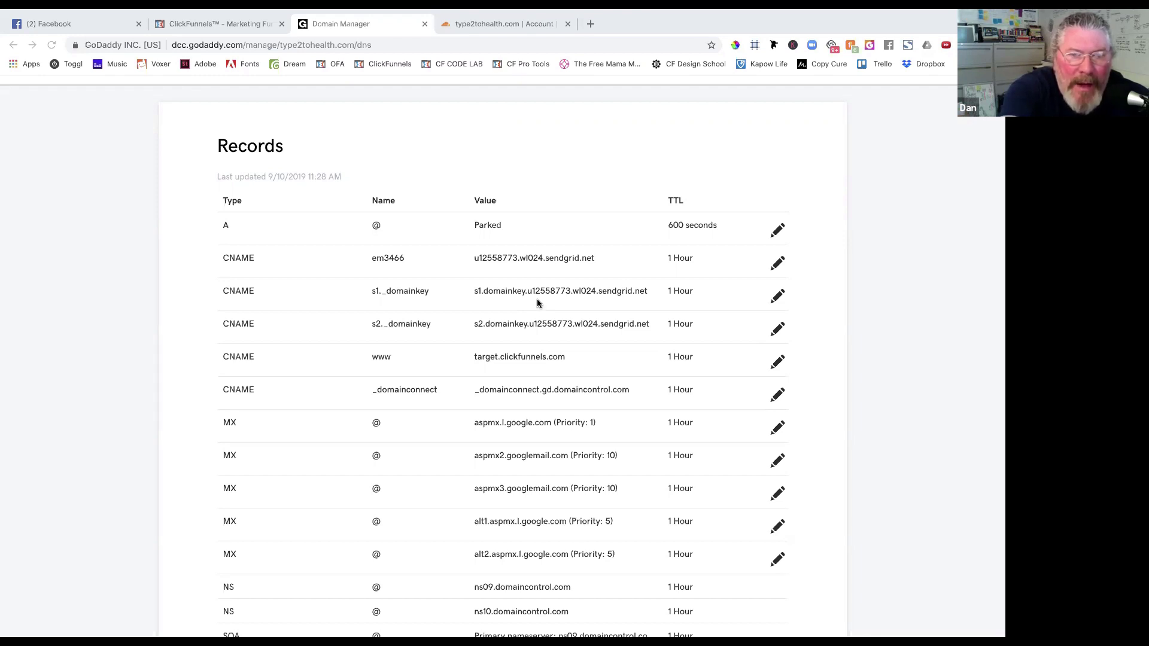
pyautogui.doubleClick(393, 257)
pyautogui.hotkey('ctrl', 'c')
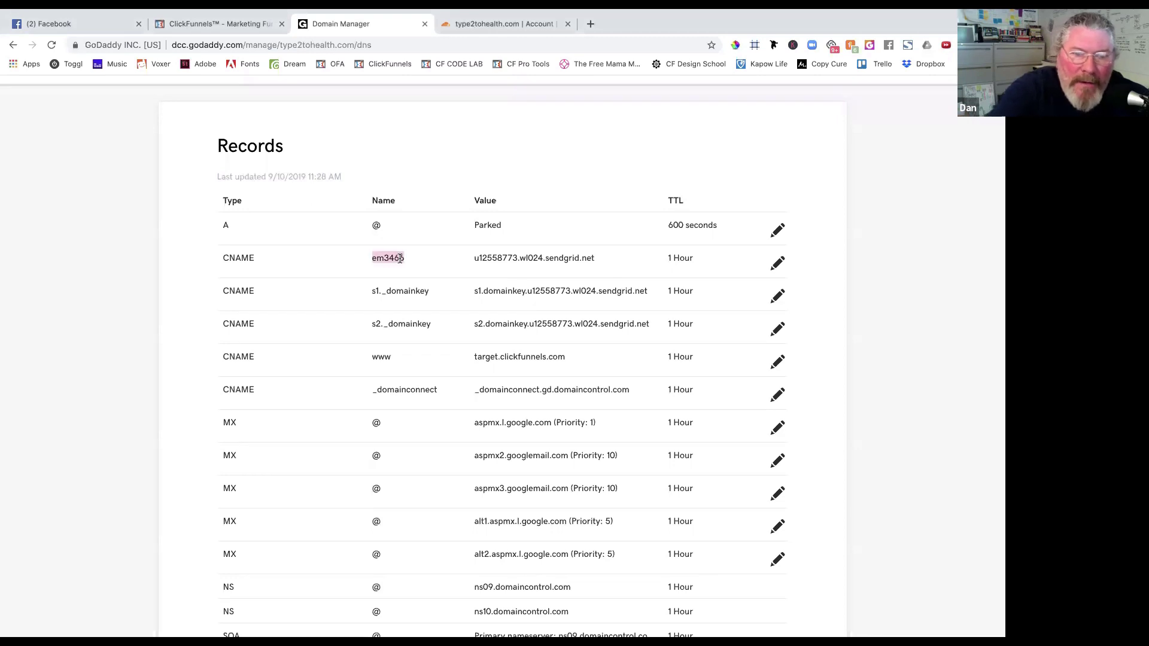
pyautogui.click(480, 24)
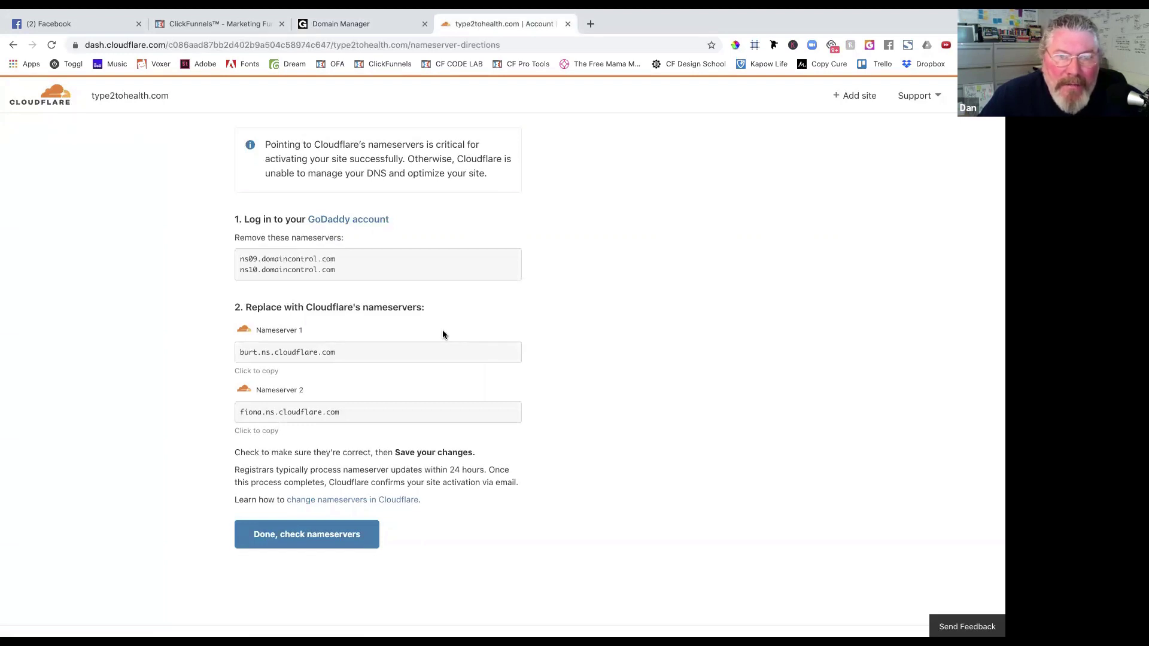
# Review Cloudflare's nameserver instructions, then open a new browser tab on Google's start page.
pyautogui.scroll(1, 443, 334)
pyautogui.scroll(-1, 442, 335)
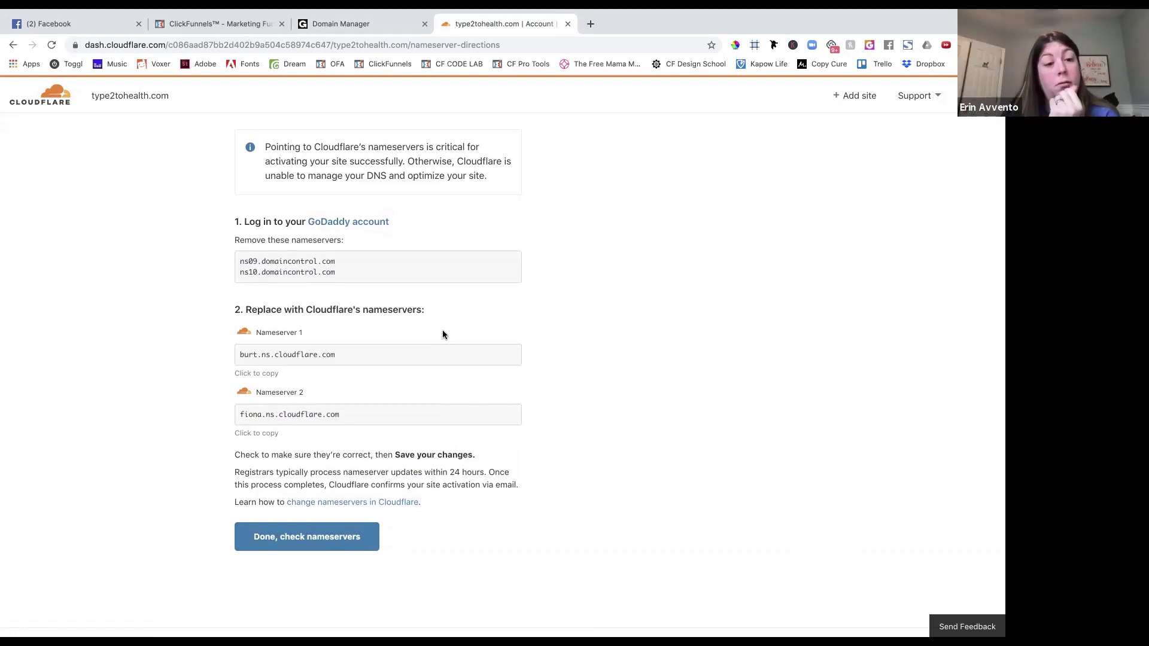
pyautogui.scroll(2, 443, 335)
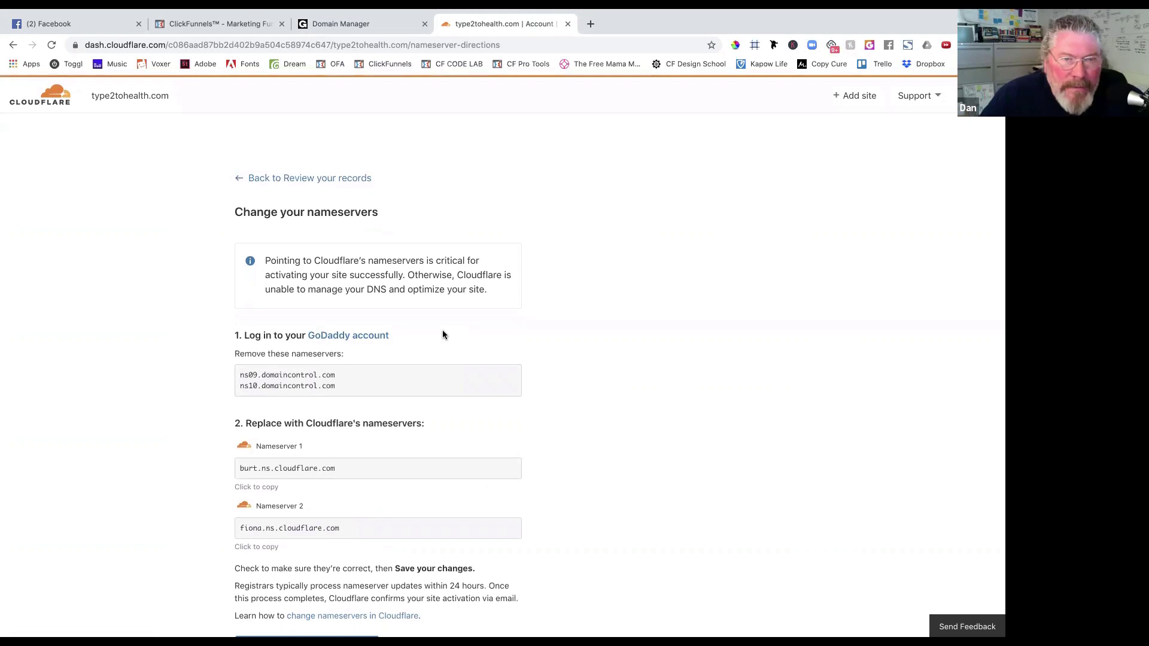
pyautogui.scroll(-2, 443, 335)
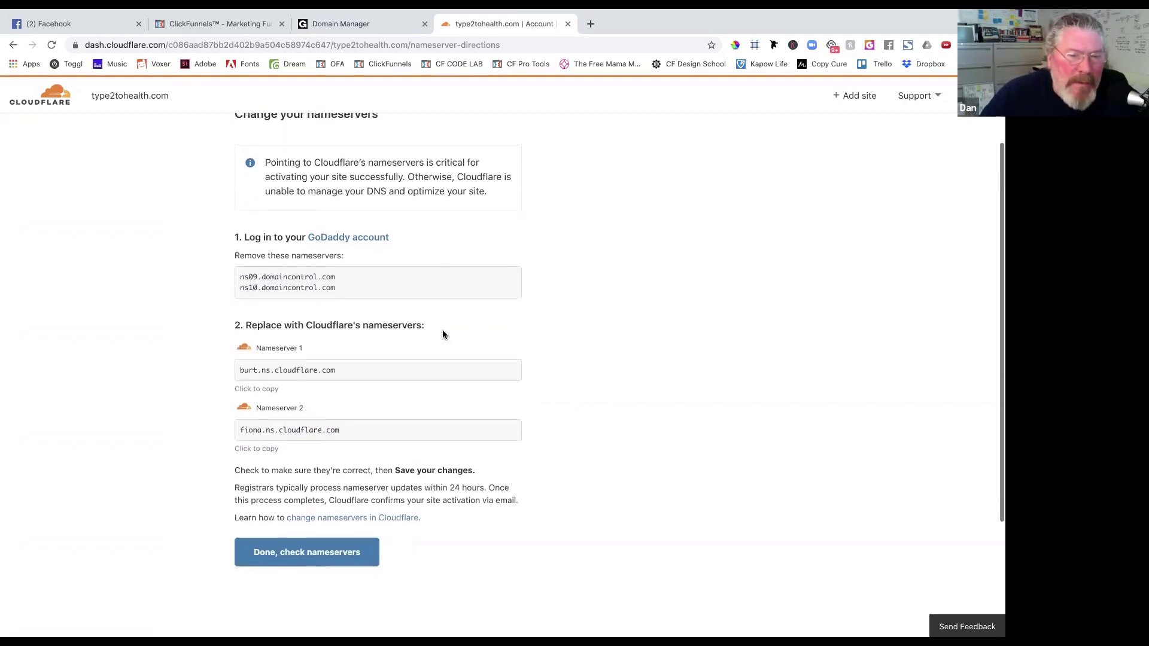
pyautogui.click(591, 24)
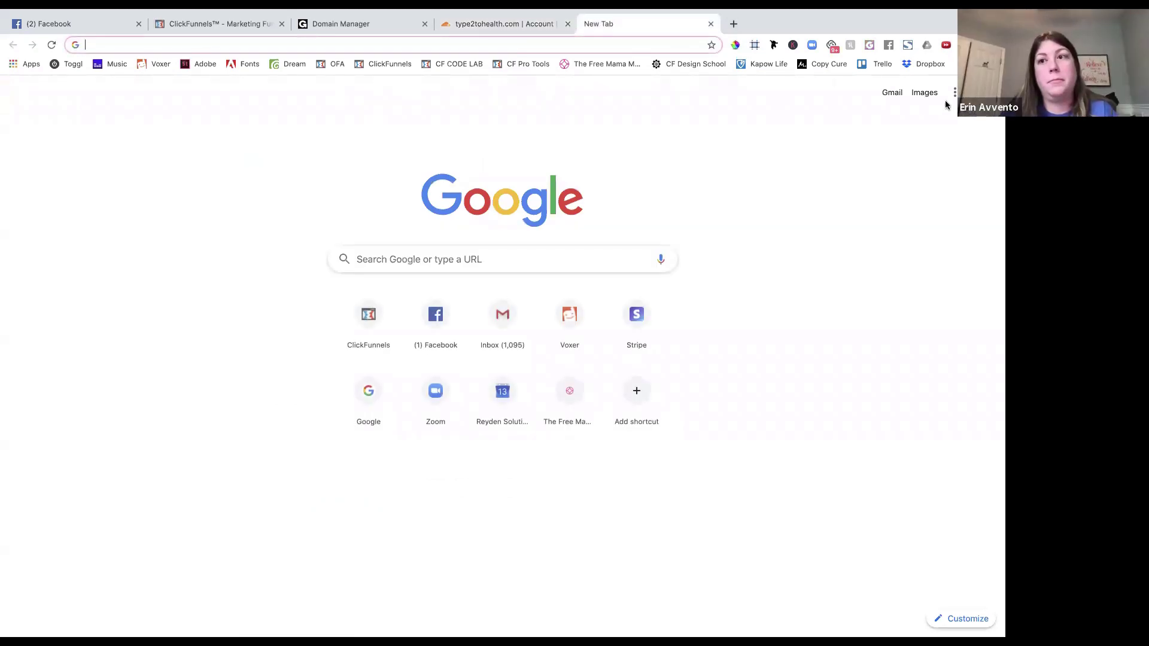
# Start a blank Google Docs document and paste the copied record name into it.
pyautogui.click(954, 94)
pyautogui.click(833, 225)
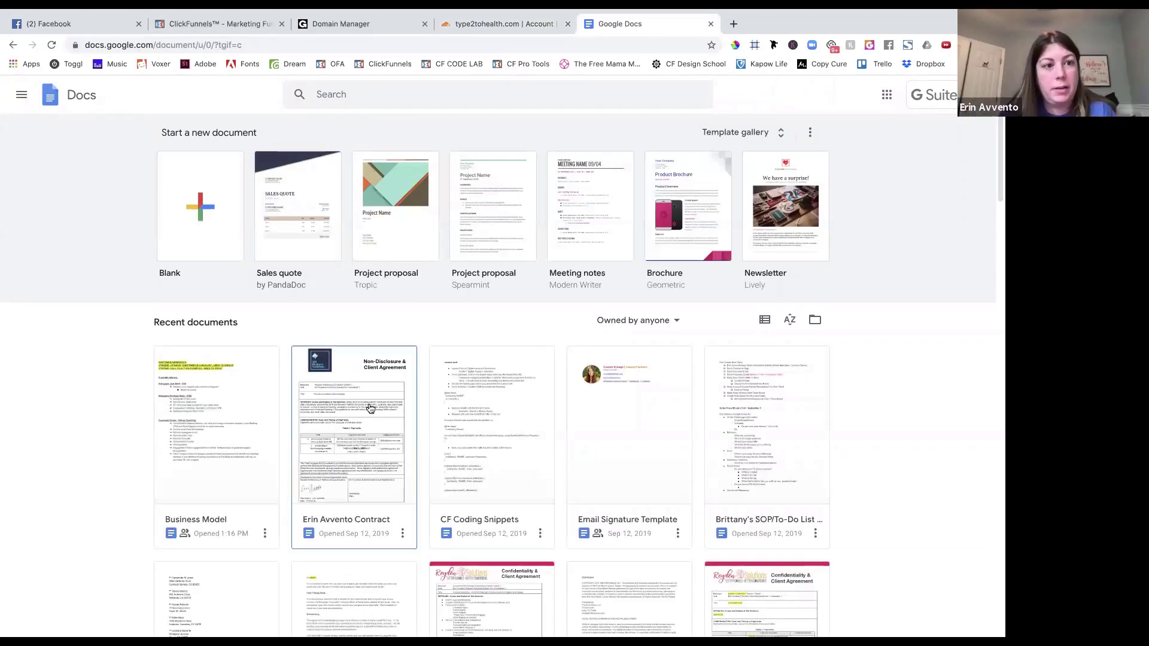
pyautogui.click(221, 225)
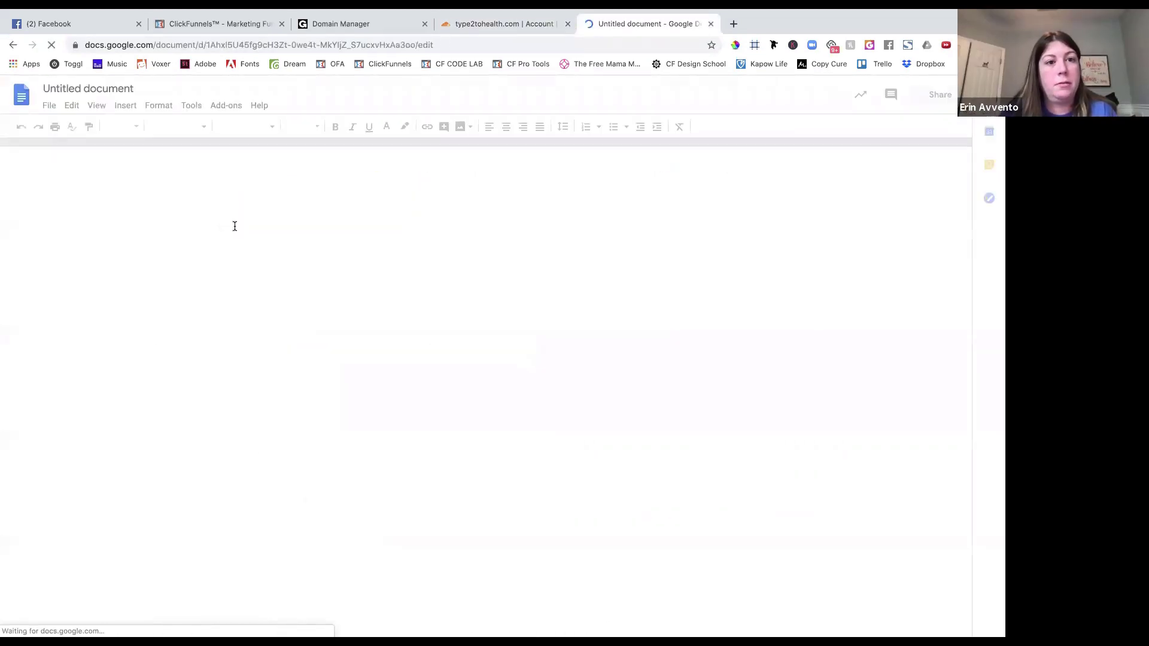
pyautogui.hotkey('ctrl', 'v')
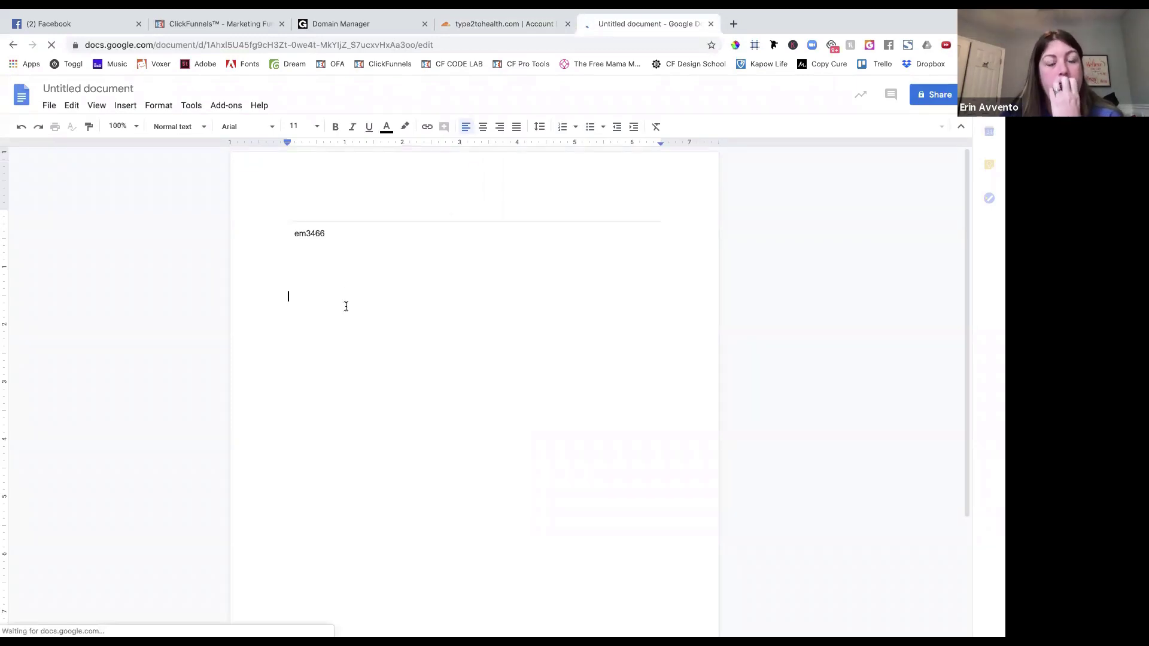
# Paste the em3466 SendGrid value into the document, then clear the document entirely.
pyautogui.click(397, 24)
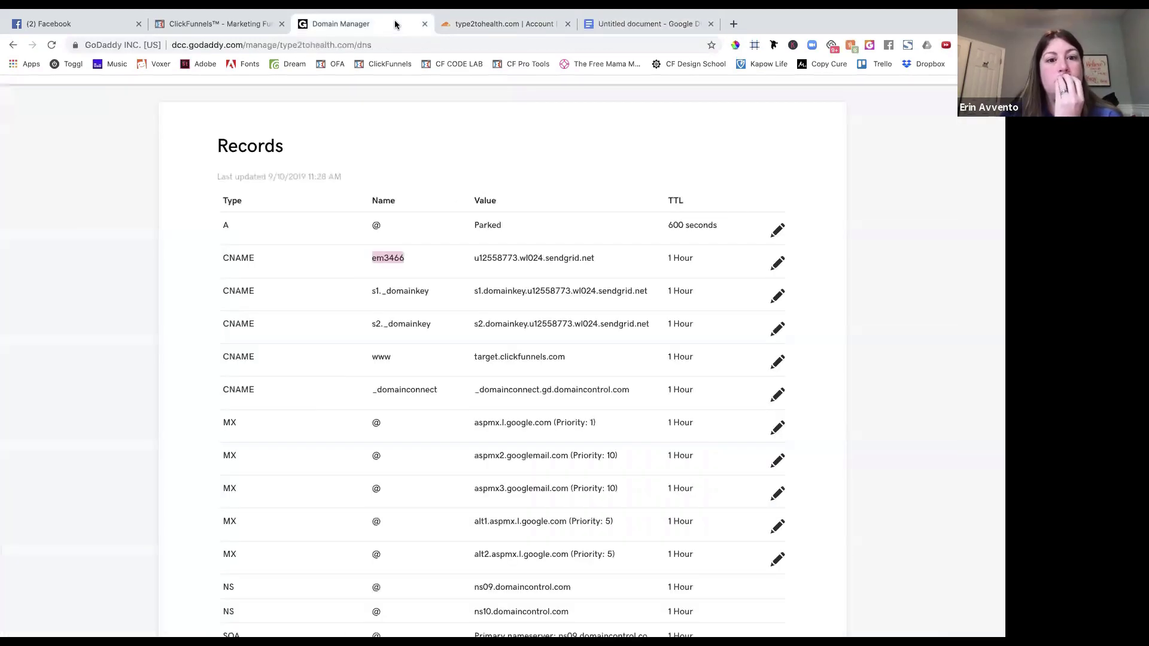
pyautogui.tripleClick(505, 258)
pyautogui.hotkey('ctrl', 'c')
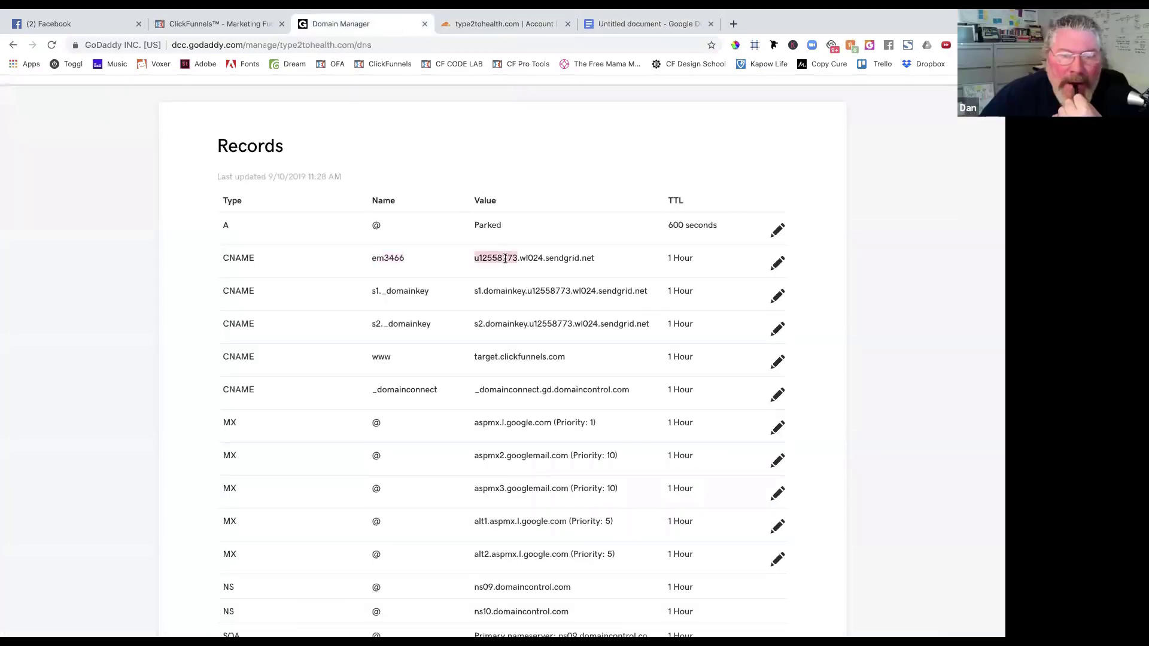
pyautogui.click(650, 24)
pyautogui.hotkey('ctrl', 'v')
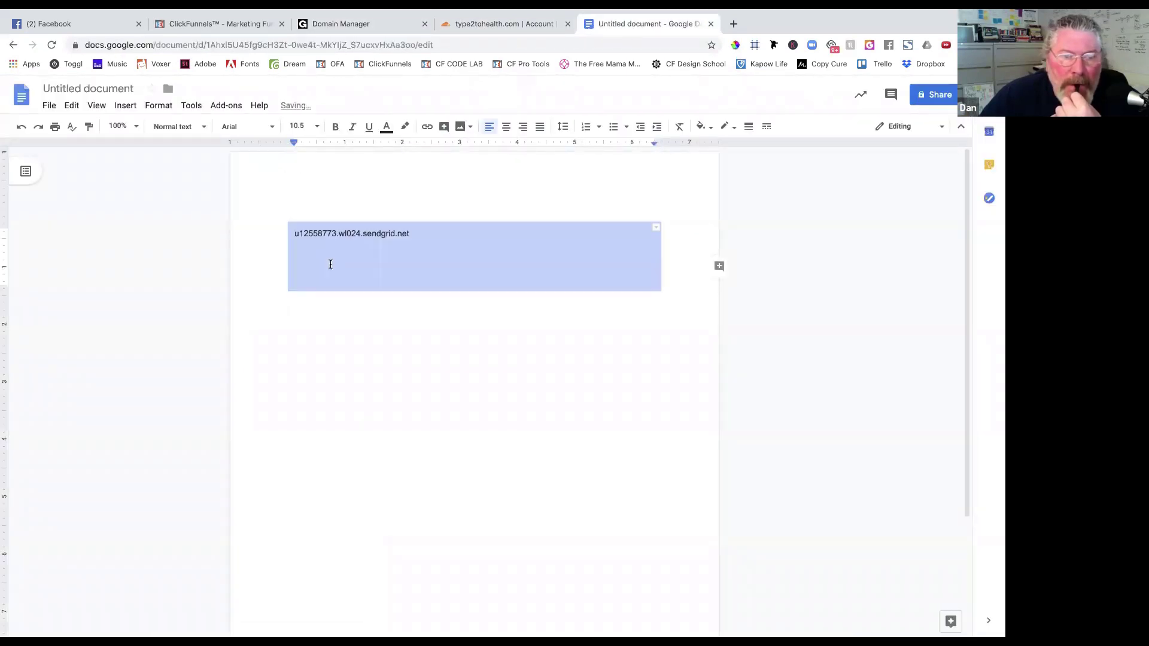
pyautogui.click(330, 263)
pyautogui.hotkey('ctrl', 'z')
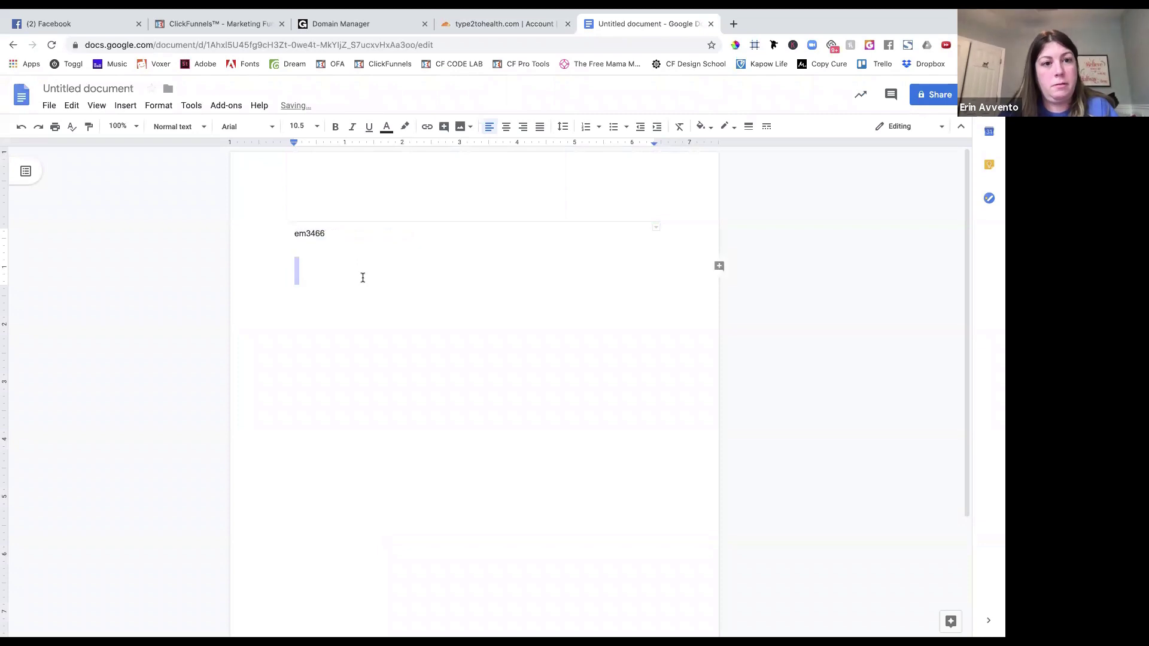
pyautogui.hotkey('ctrl', 'shift', 'z')
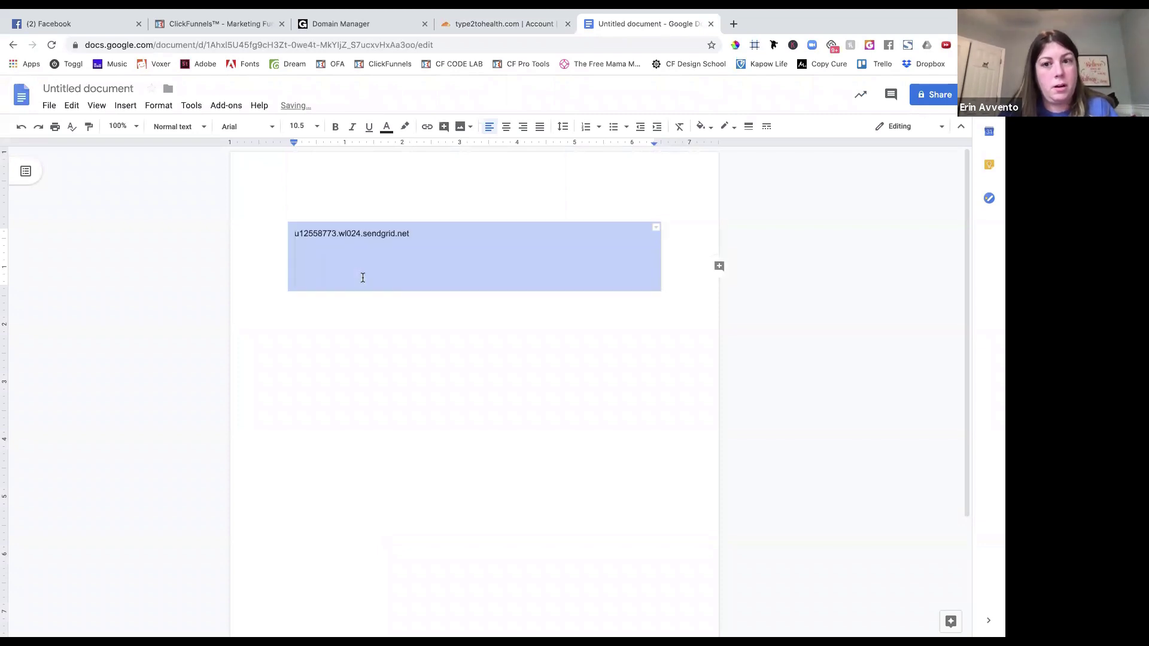
pyautogui.click(622, 239)
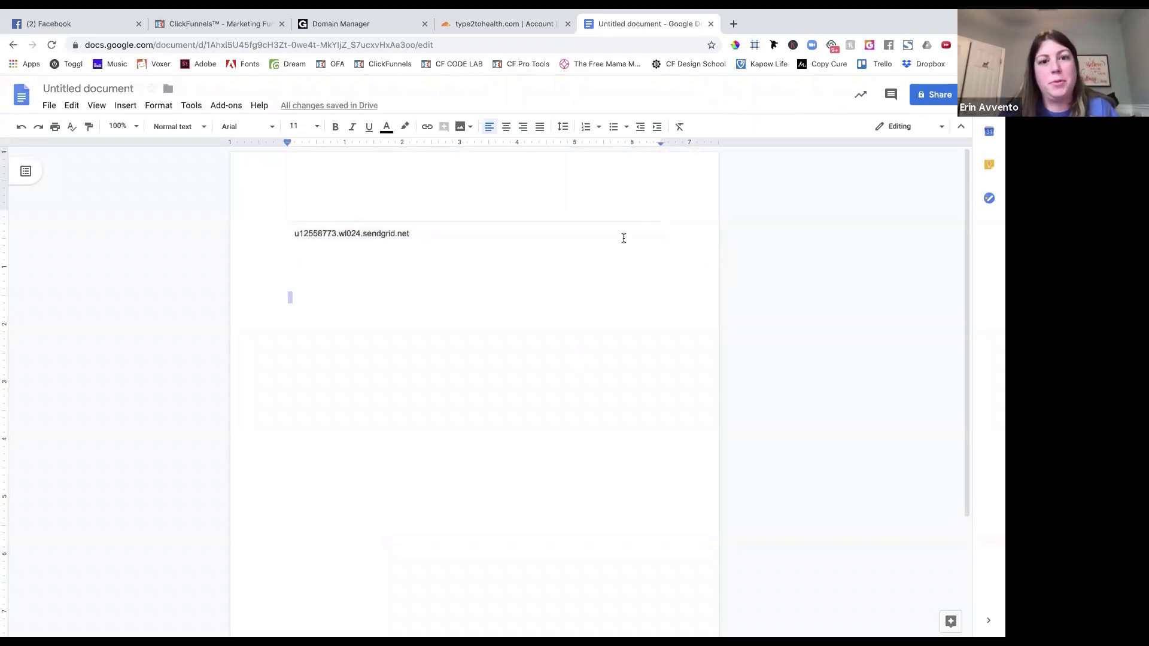
pyautogui.hotkey('ctrl', 'a')
pyautogui.press('BackSpace')
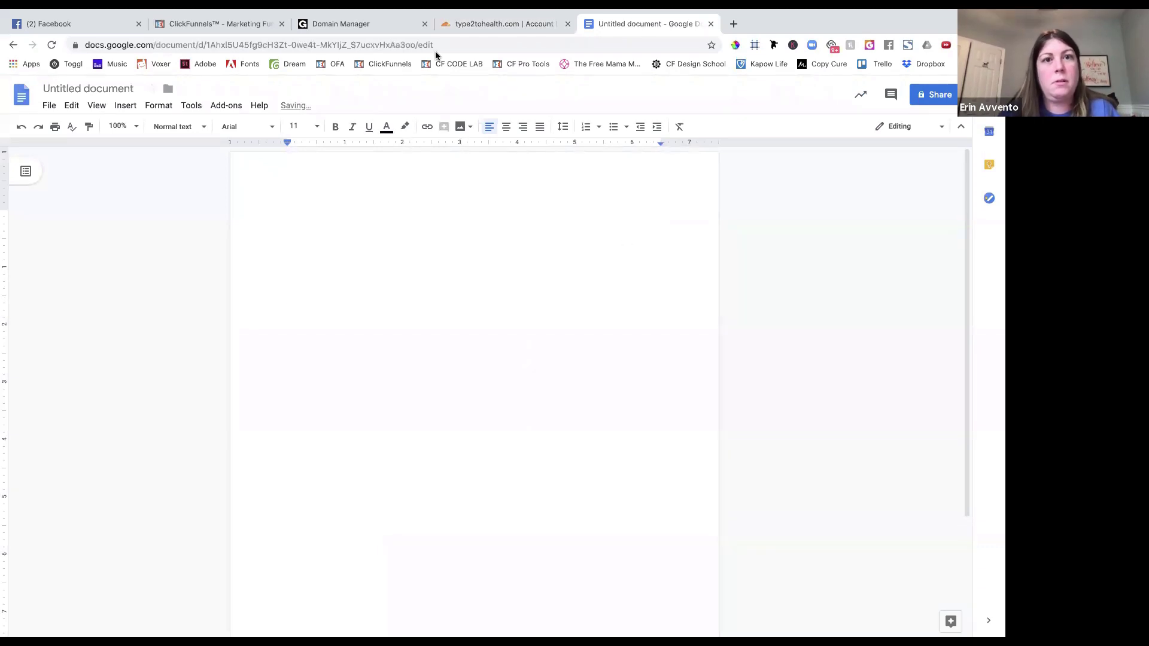
# Note em3466 and u12558773.wl024.sendgrid.net on separate lines of the document.
pyautogui.click(350, 24)
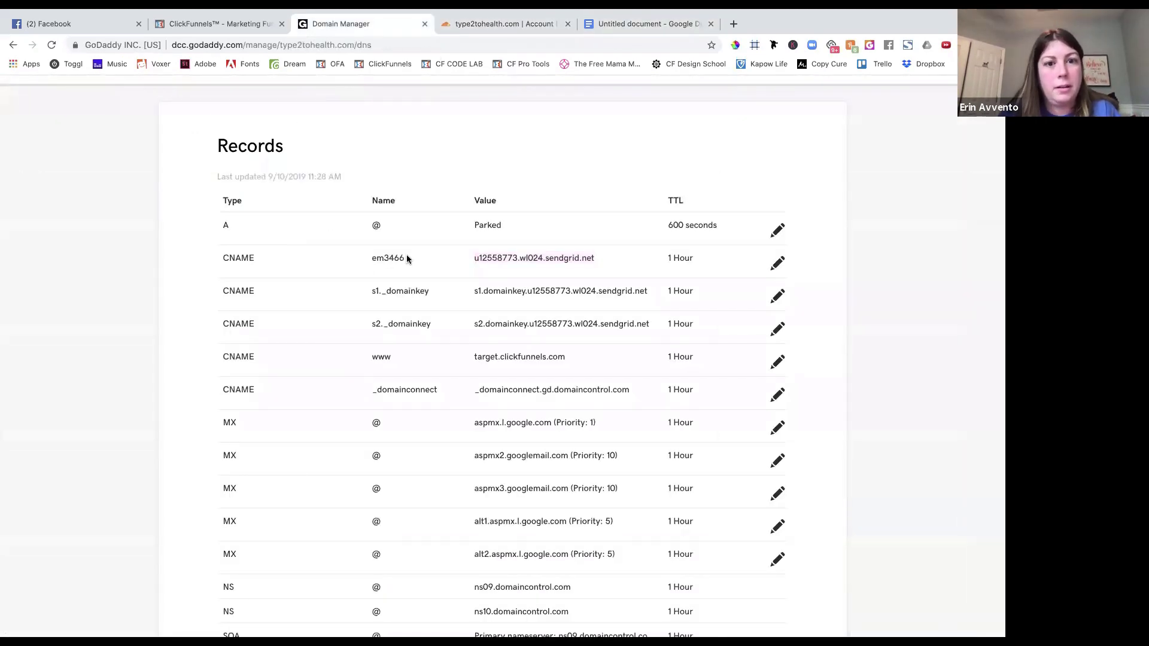
pyautogui.moveTo(401, 255); pyautogui.dragTo(372, 259)
pyautogui.press('super+c')
pyautogui.click(664, 24)
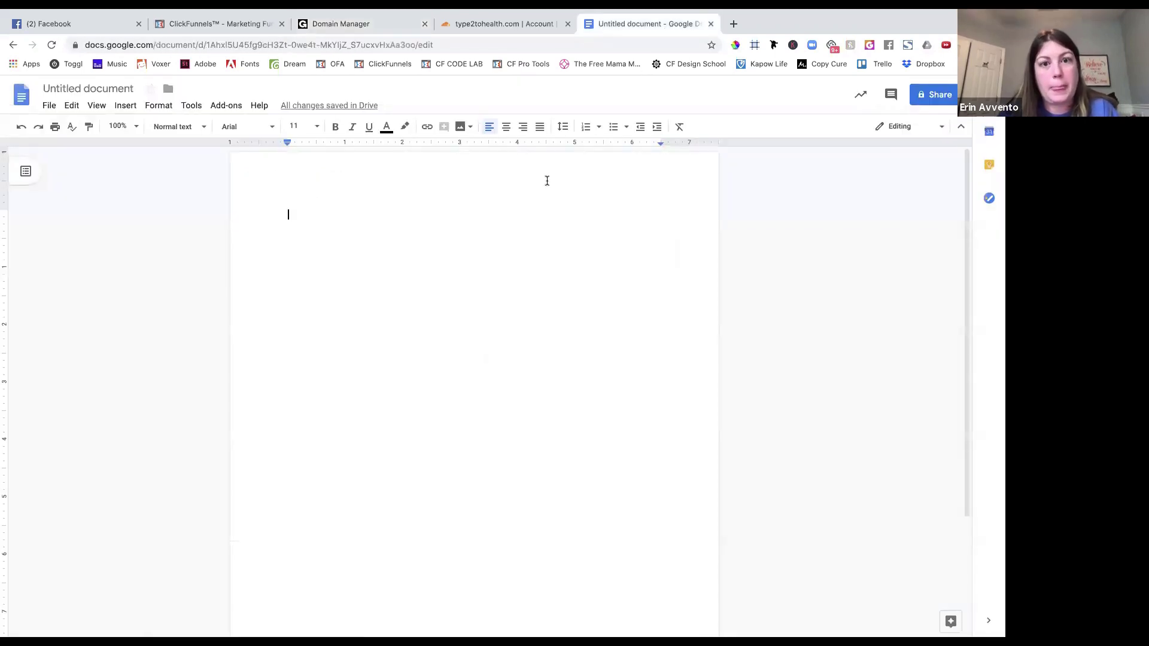
pyautogui.press('super+v')
pyautogui.click(358, 24)
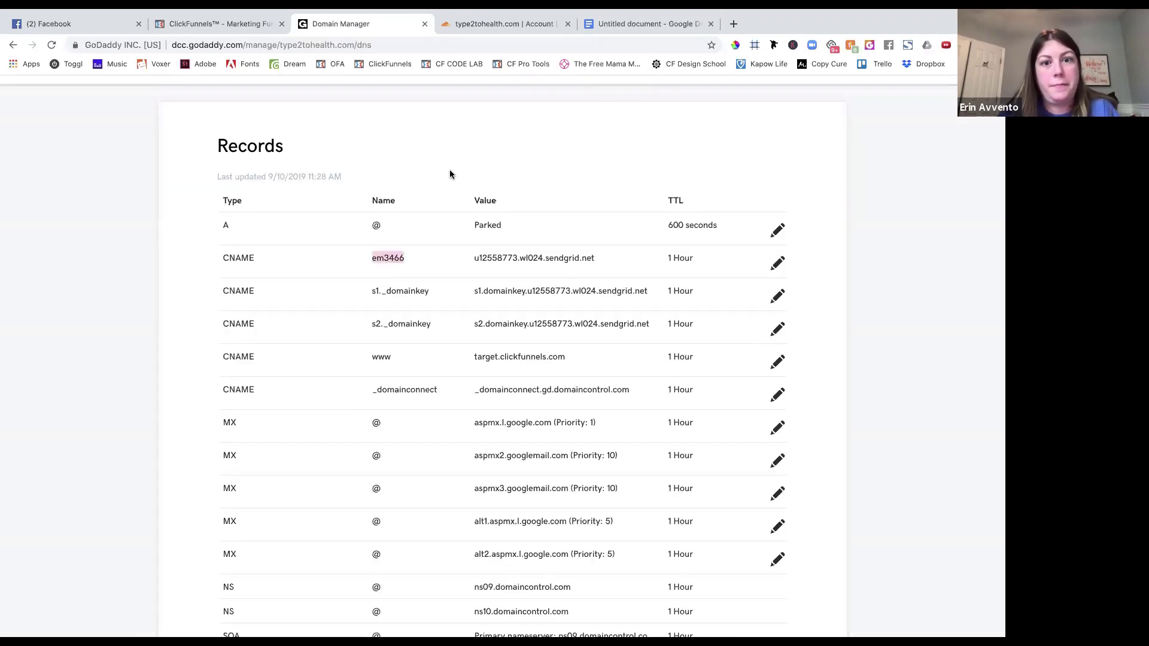
pyautogui.moveTo(475, 259); pyautogui.dragTo(596, 260)
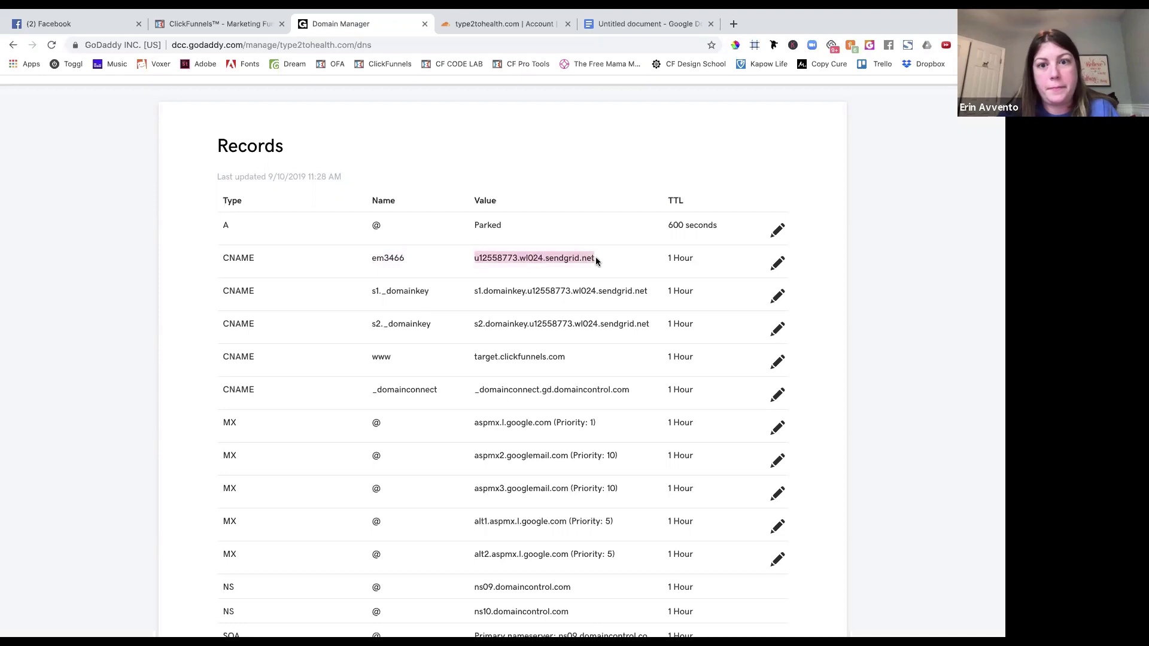
pyautogui.click(596, 24)
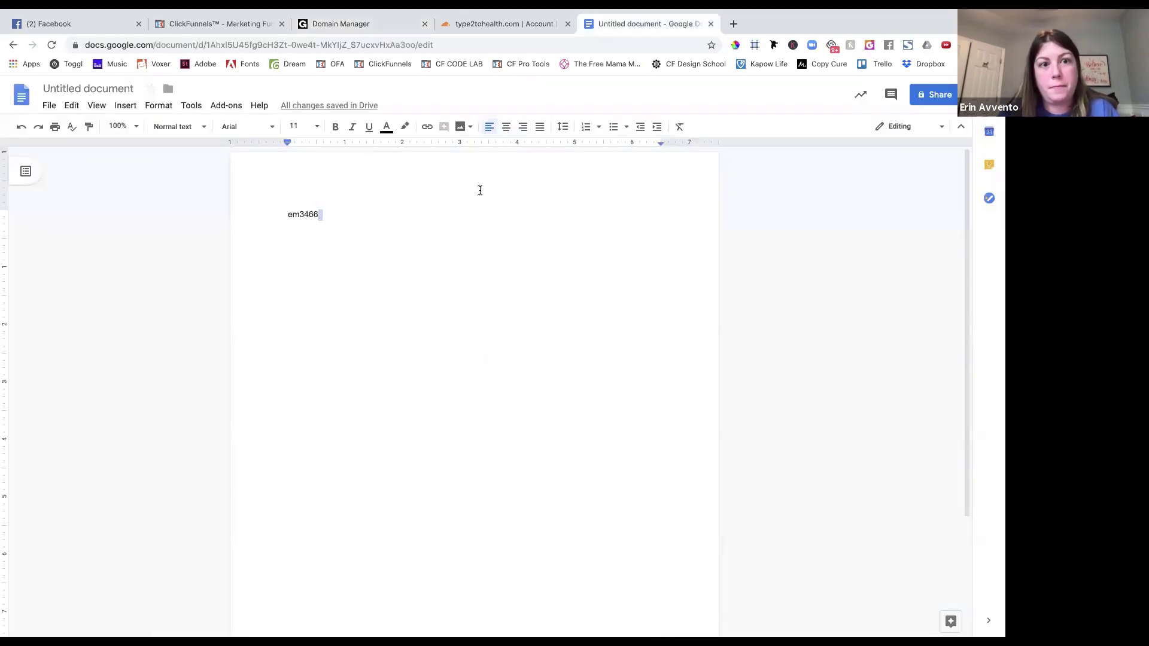
pyautogui.press('Return')
pyautogui.hotkey('ctrl', 'v')
pyautogui.press('Return')
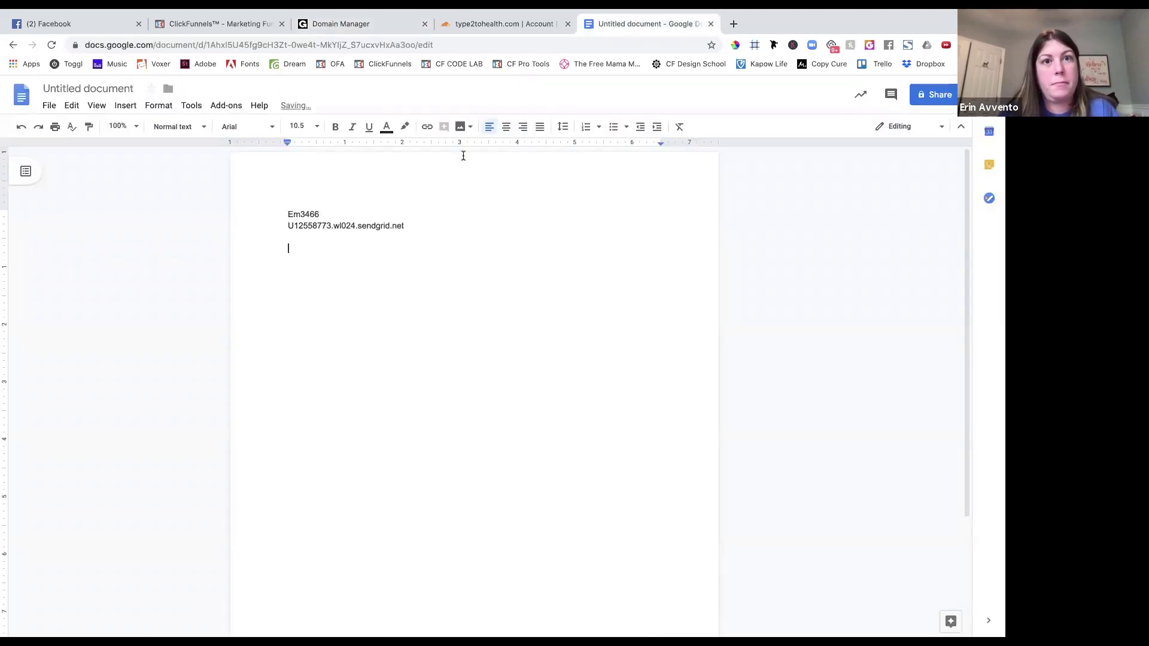
# Select the next record name, s1._domainkey, in GoDaddy's DNS records.
pyautogui.click(376, 24)
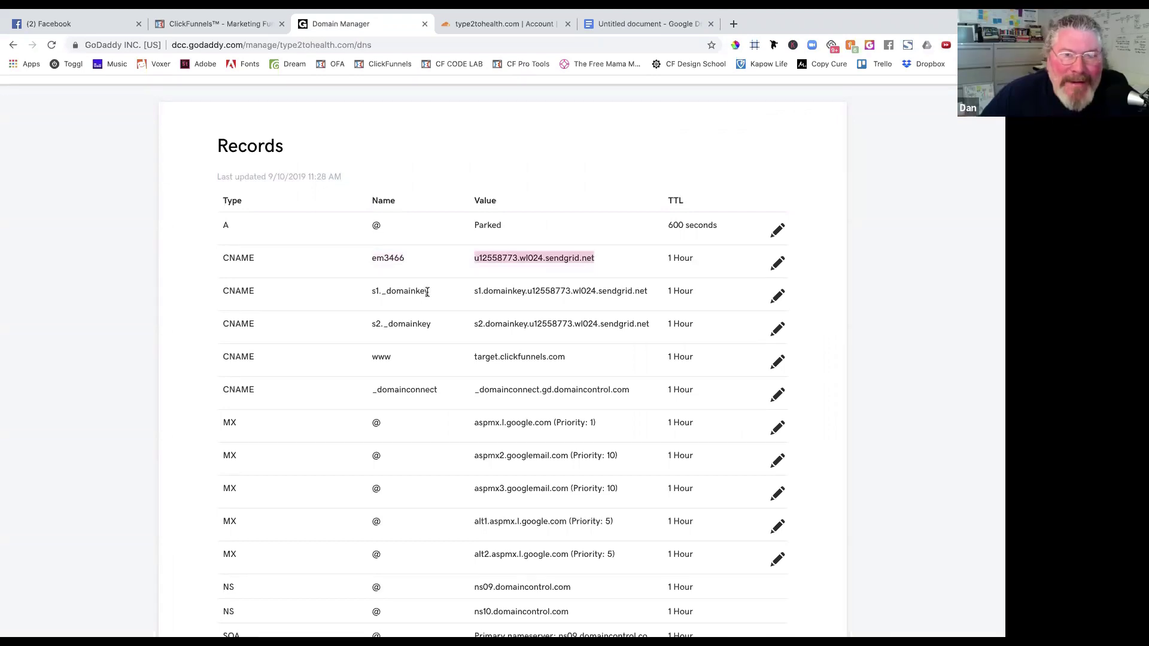
pyautogui.moveTo(430, 292); pyautogui.dragTo(370, 292)
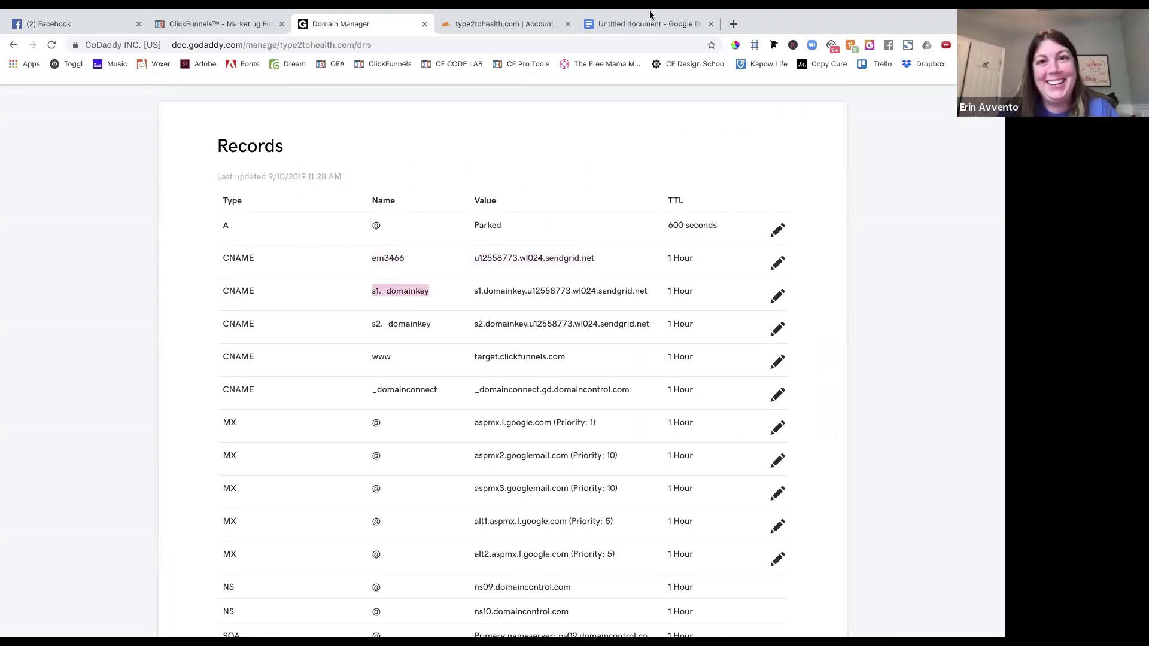
pyautogui.click(639, 26)
pyautogui.click(407, 27)
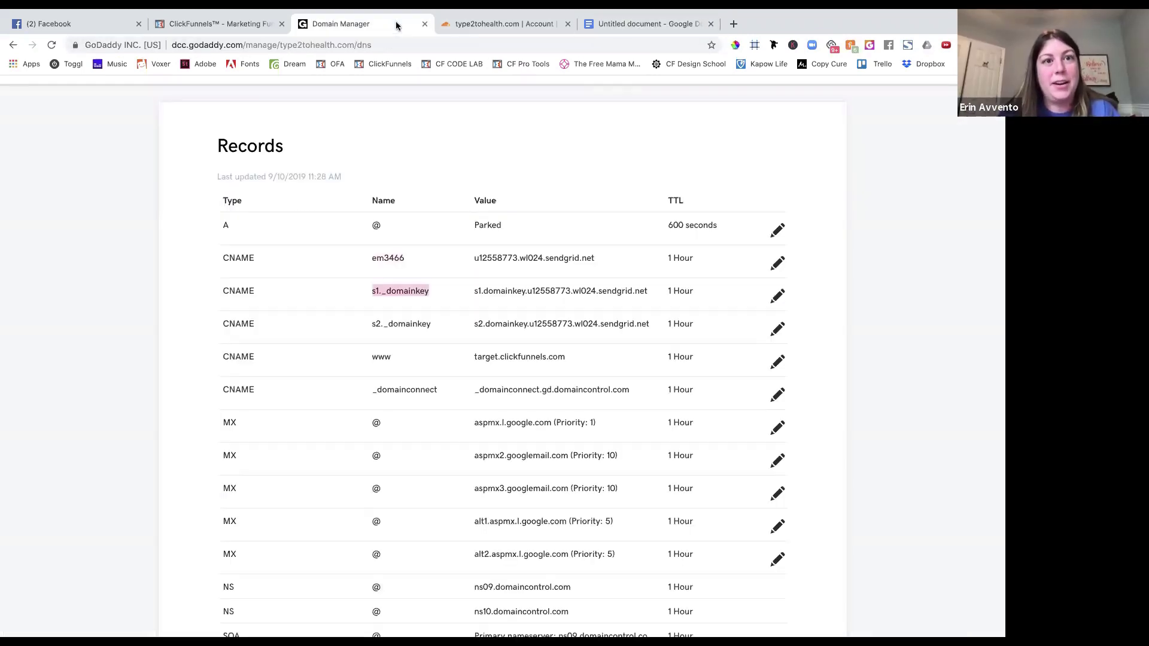
# Begin changing type2tohealth.com's nameservers in GoDaddy and switch the type to Custom.
pyautogui.click(444, 367)
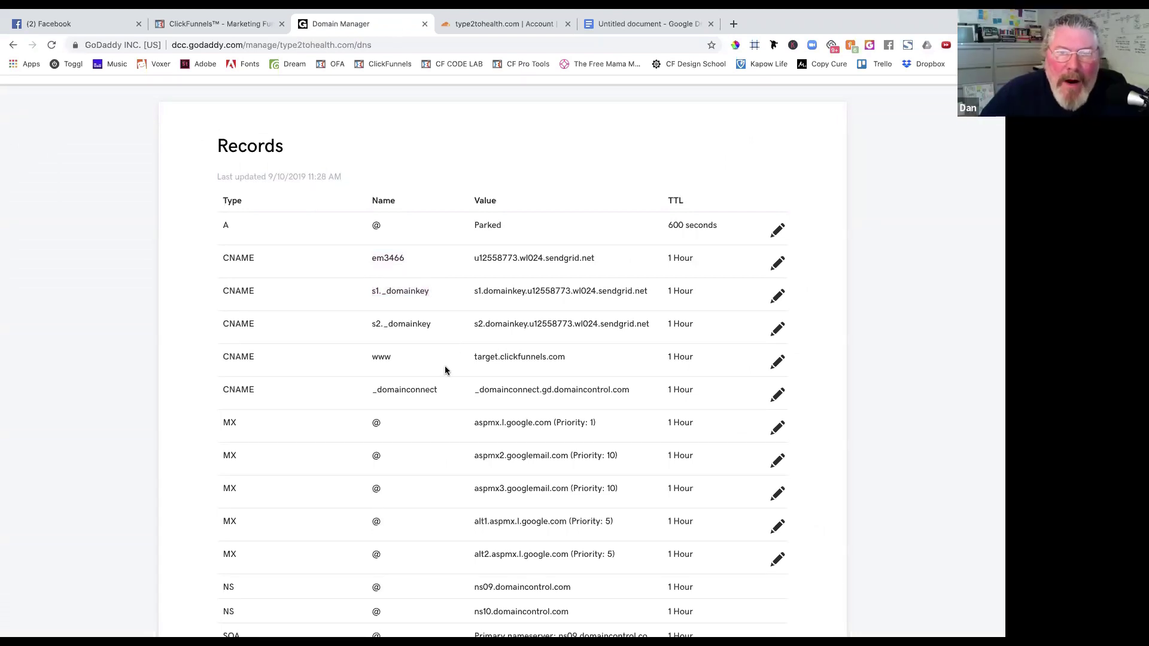
pyautogui.click(489, 24)
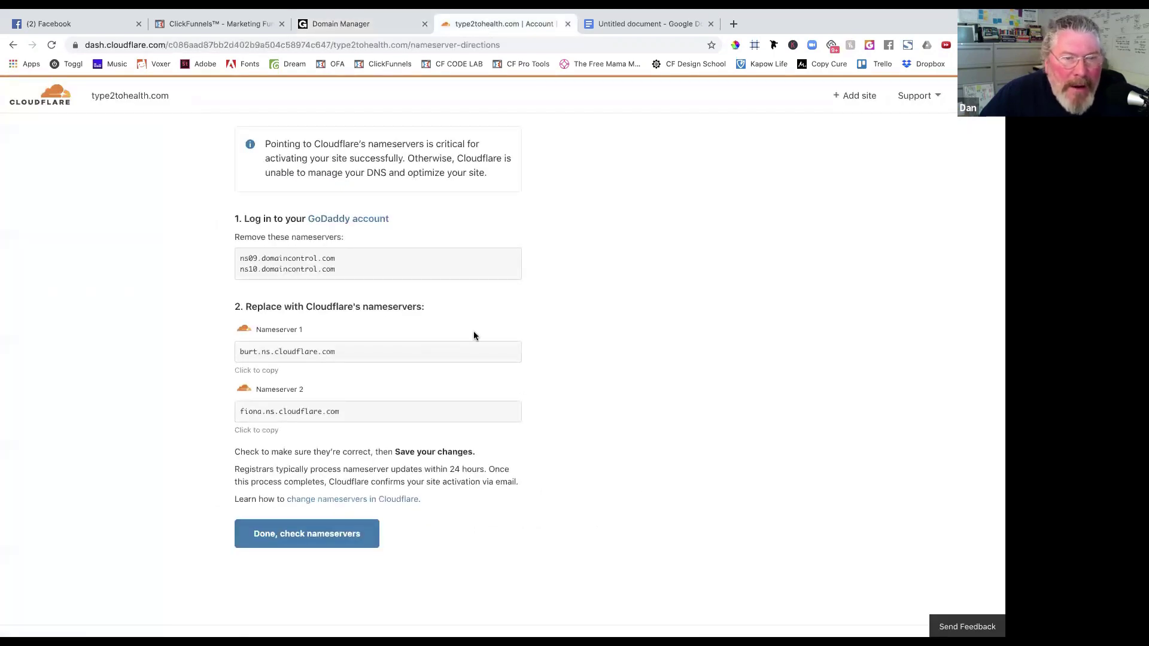
pyautogui.click(345, 24)
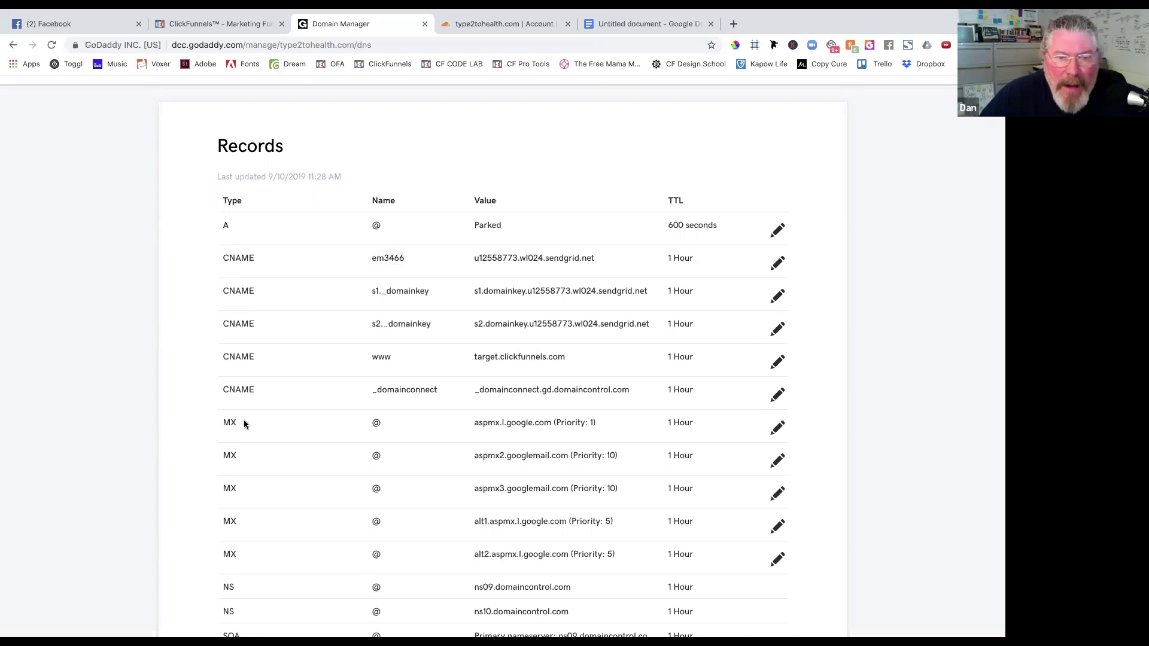
pyautogui.scroll(-5, 244, 424)
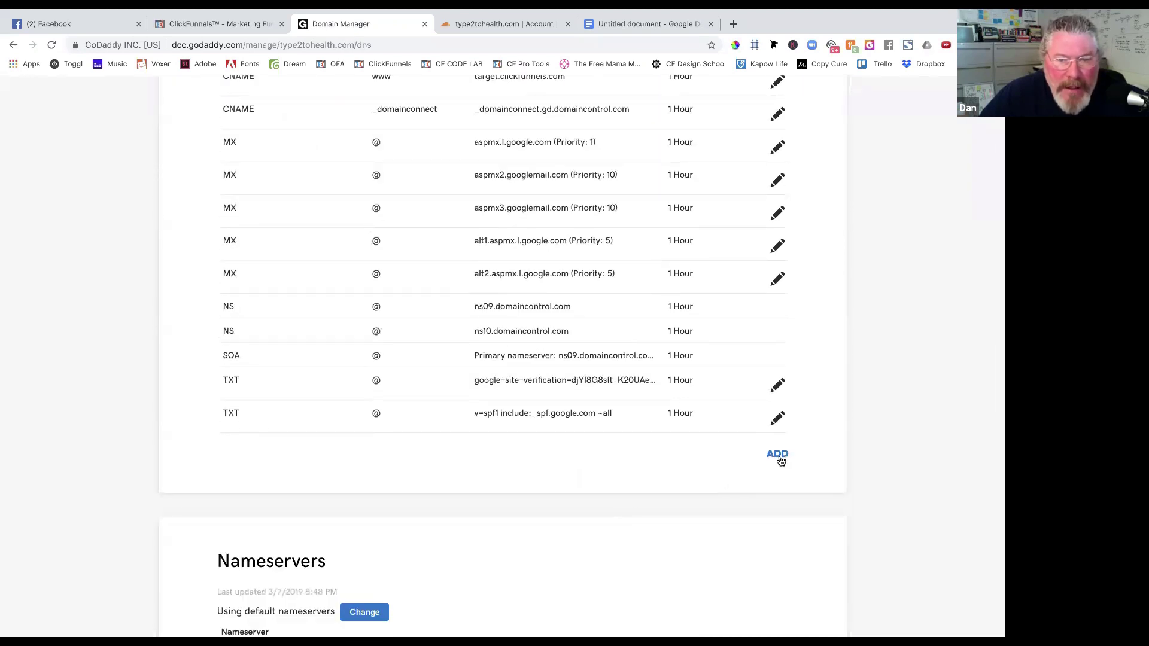
pyautogui.scroll(-6, 589, 485)
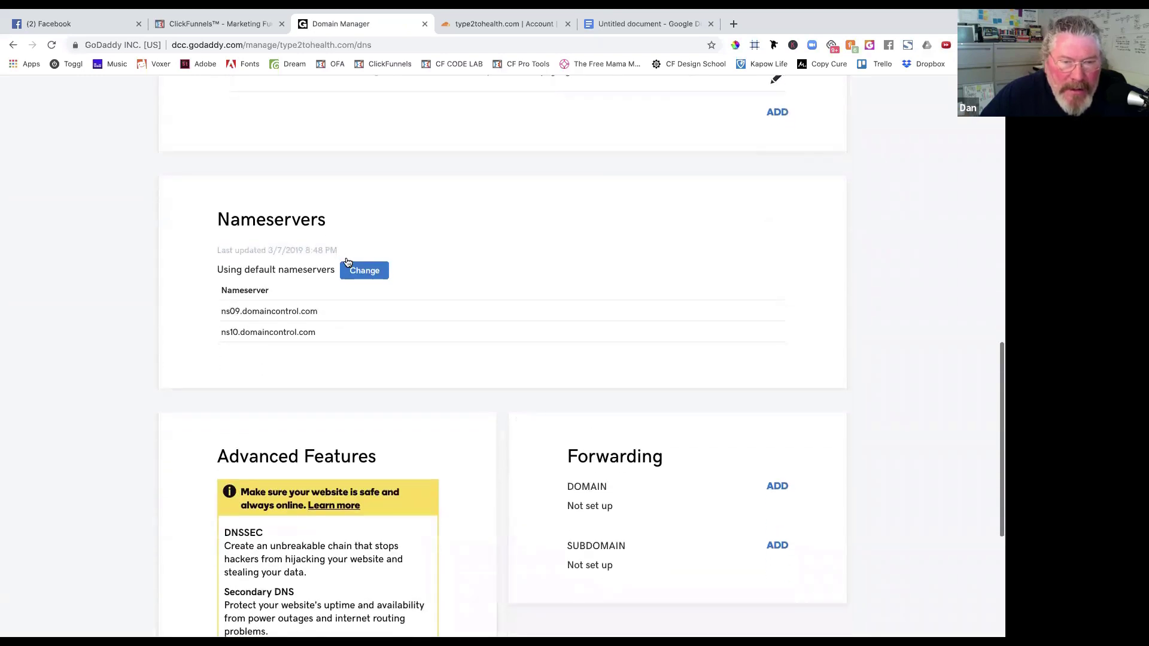
pyautogui.click(359, 272)
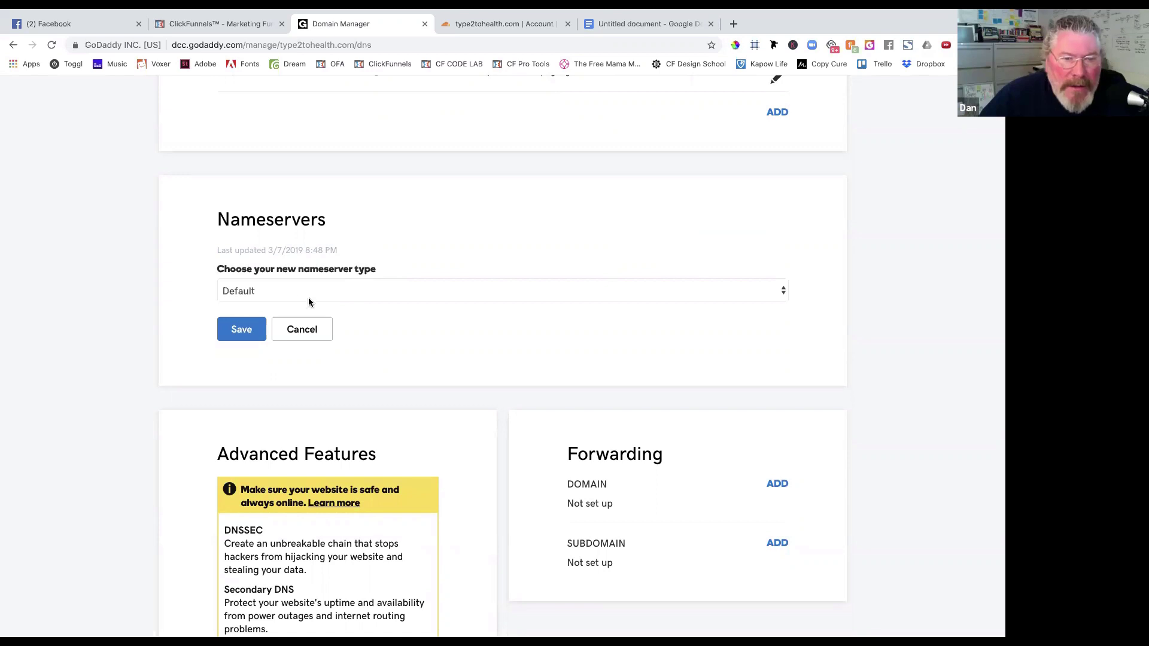
pyautogui.click(294, 294)
pyautogui.click(288, 302)
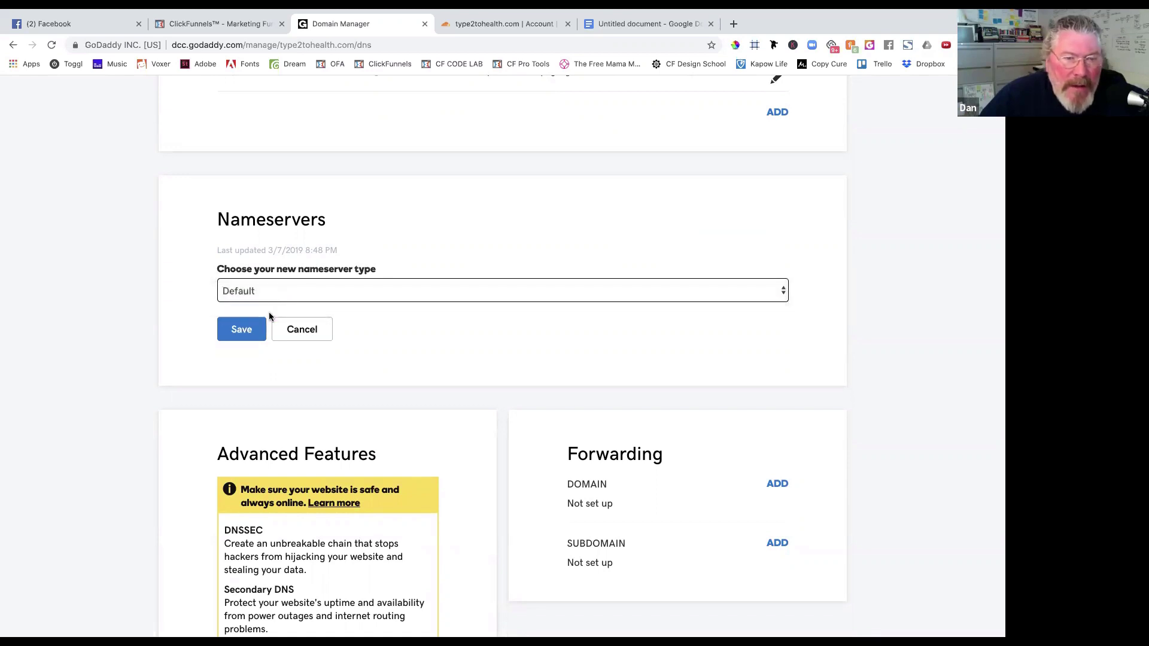
# Enter burt.ns.cloudflare.com, copied from Cloudflare, as the first nameserver.
pyautogui.scroll(-3, 203, 423)
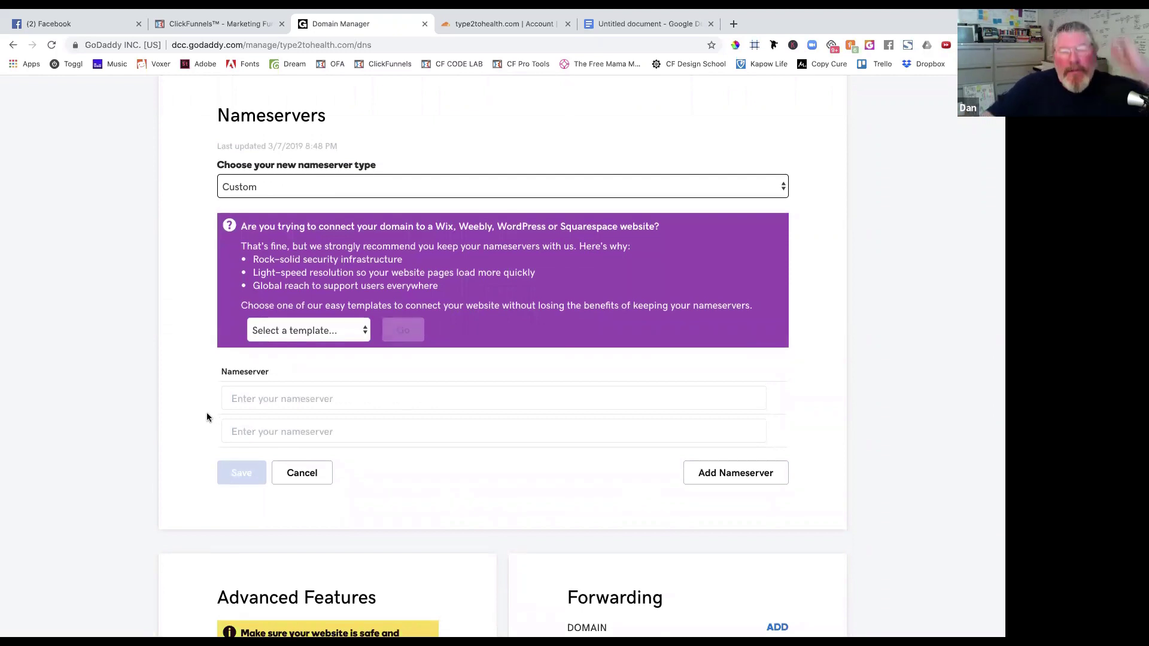
pyautogui.click(483, 23)
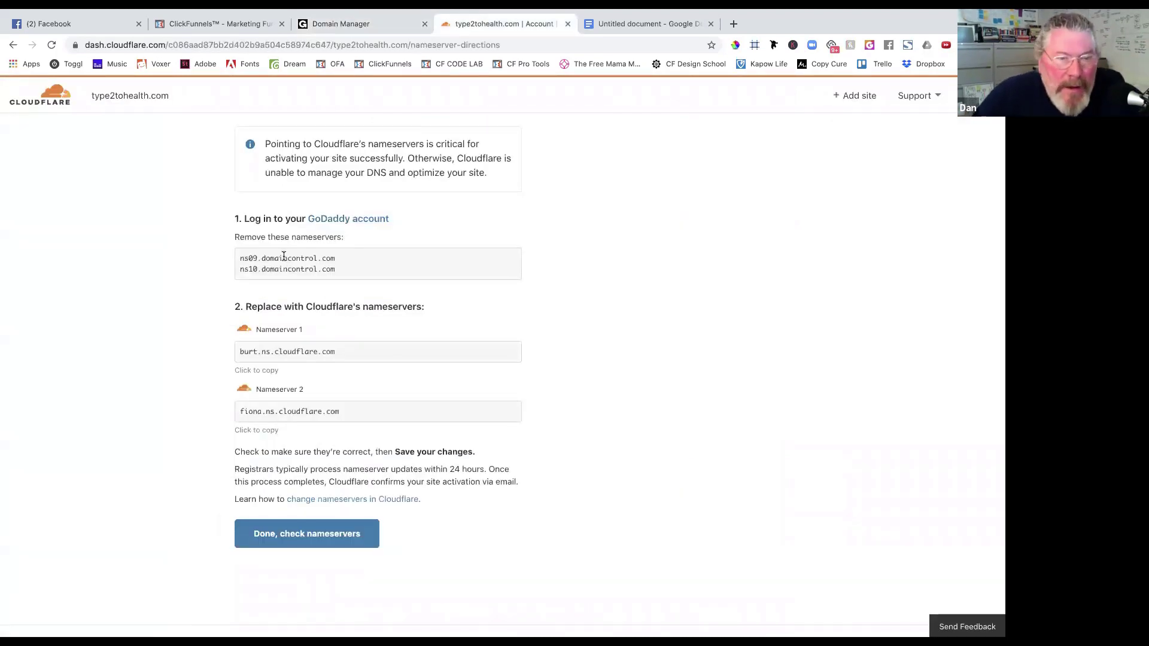
pyautogui.click(277, 355)
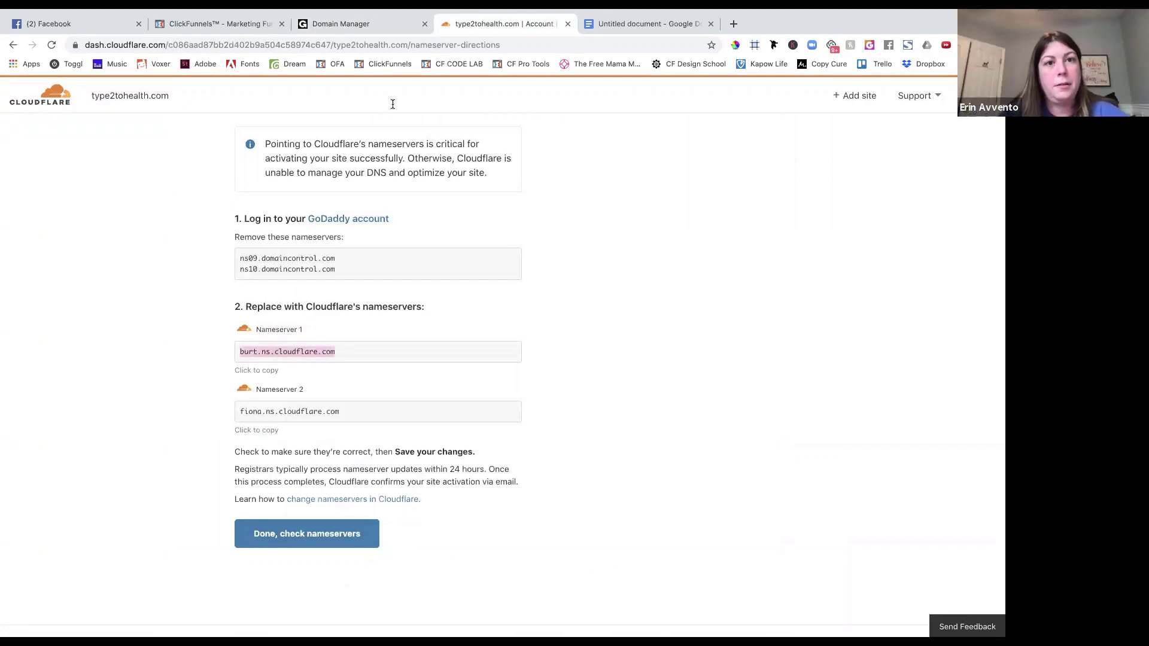
pyautogui.click(377, 19)
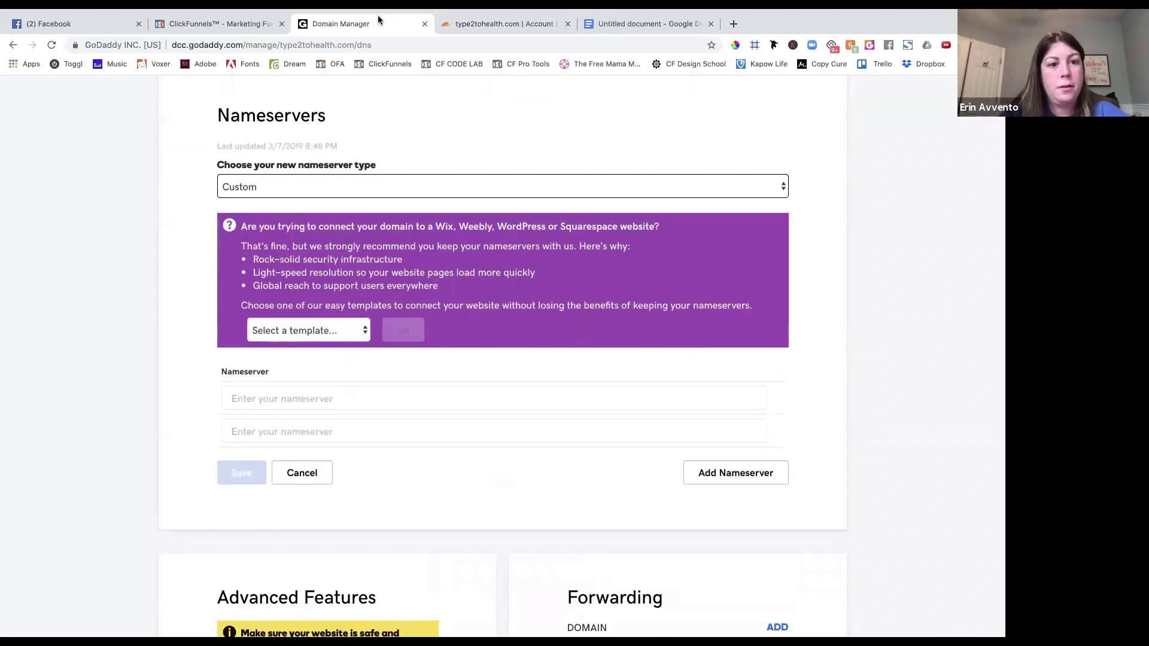
pyautogui.click(308, 401)
pyautogui.press('super+v')
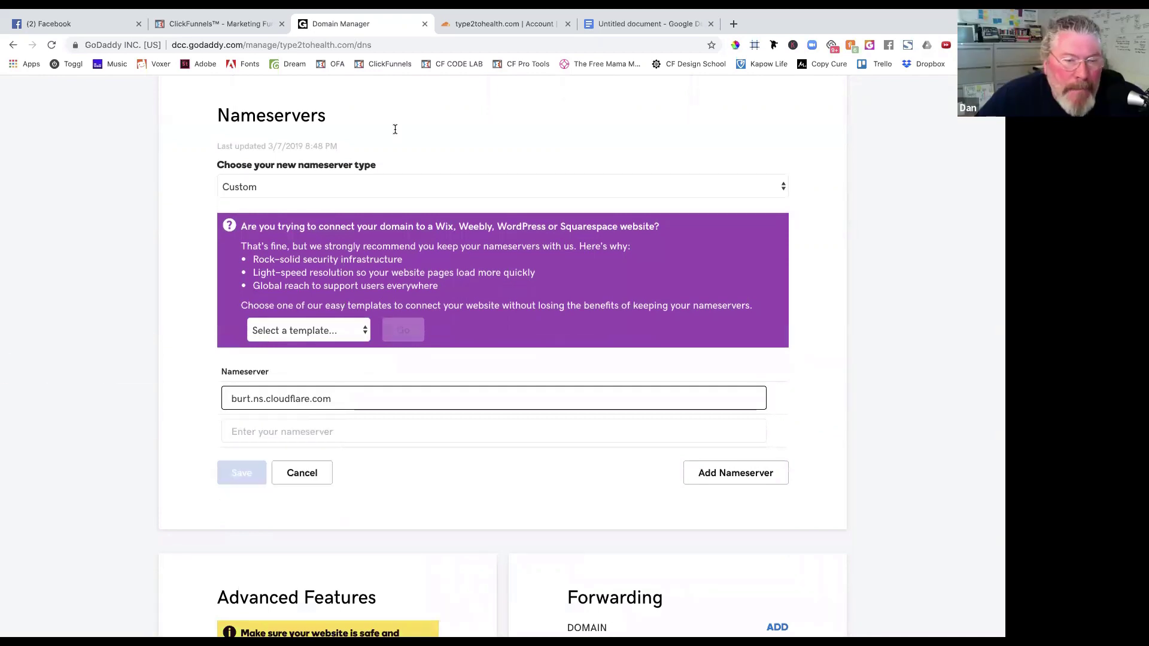
# Enter fiona.ns.cloudflare.com as the second nameserver and save the nameservers.
pyautogui.hotkey('ctrl', 'Tab')
pyautogui.click(303, 416)
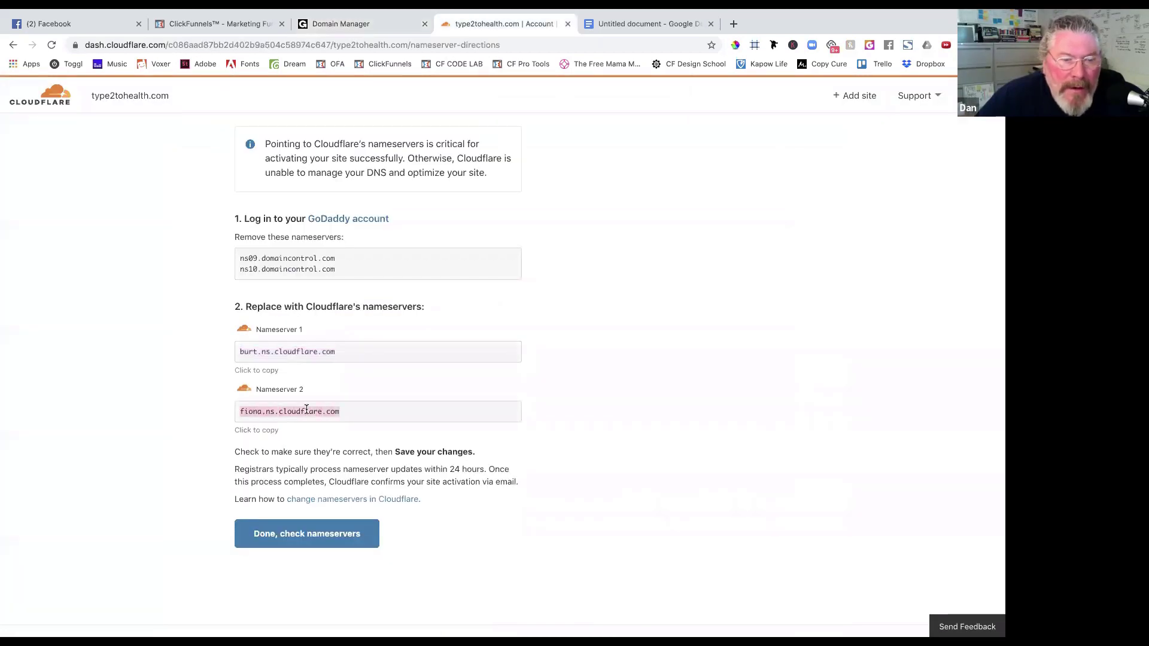
pyautogui.click(359, 24)
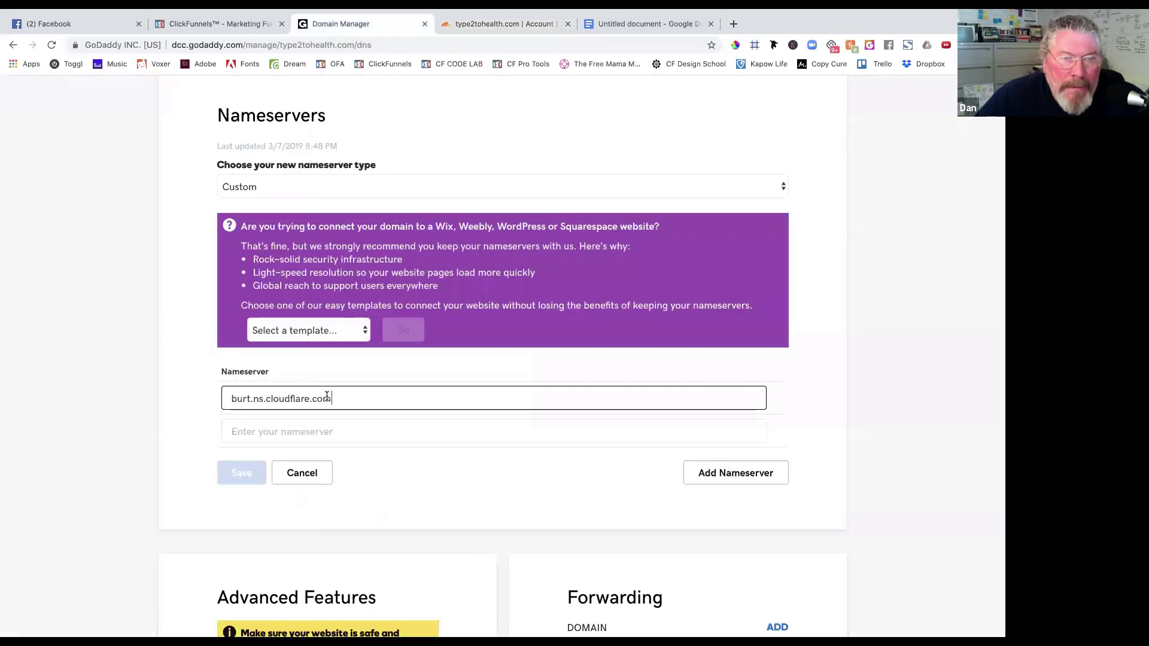
pyautogui.click(313, 432)
pyautogui.press('super+v')
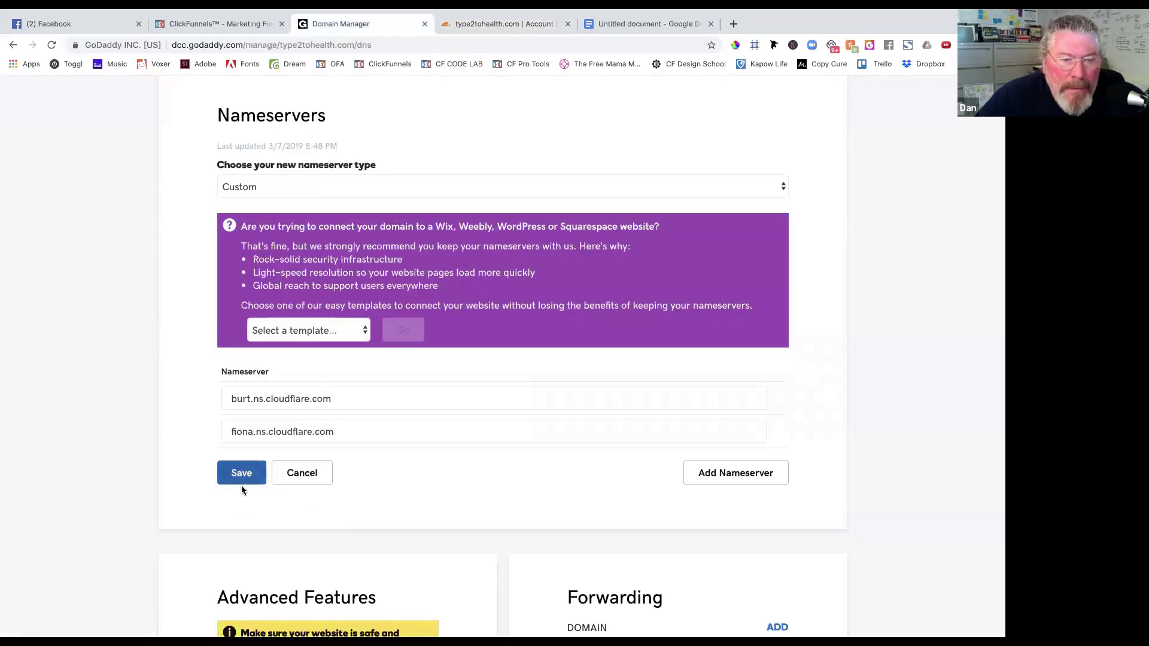
pyautogui.click(242, 473)
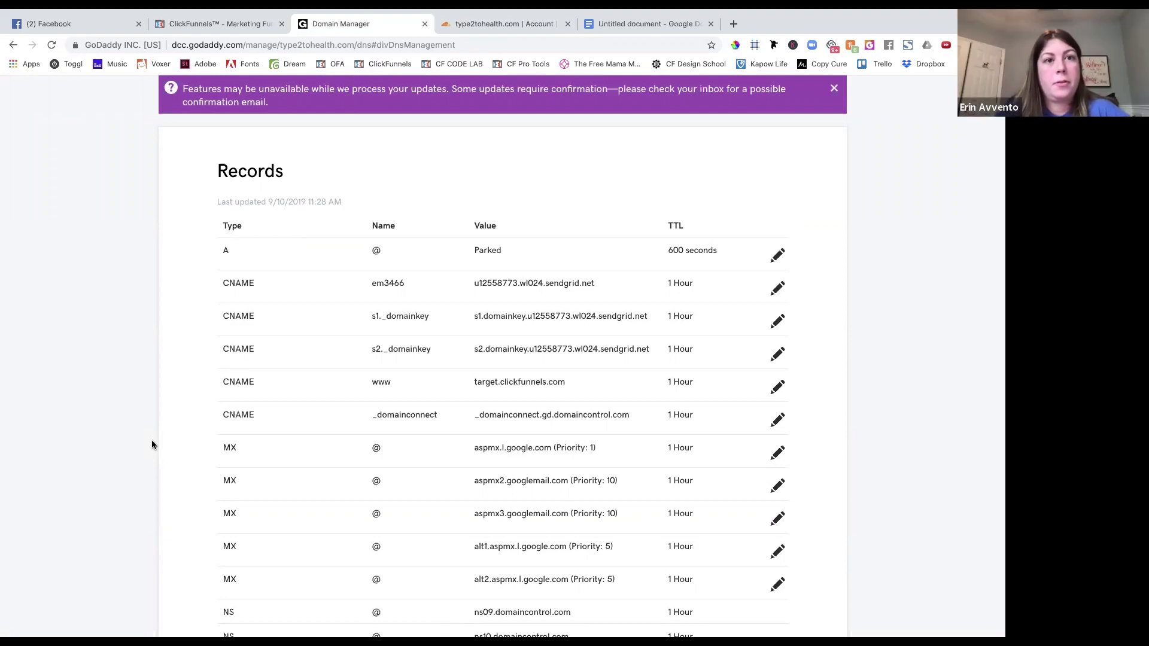
# Confirm 'Done, check nameservers' in Cloudflare and open type2tohealth.com's Page Rules.
pyautogui.click(459, 24)
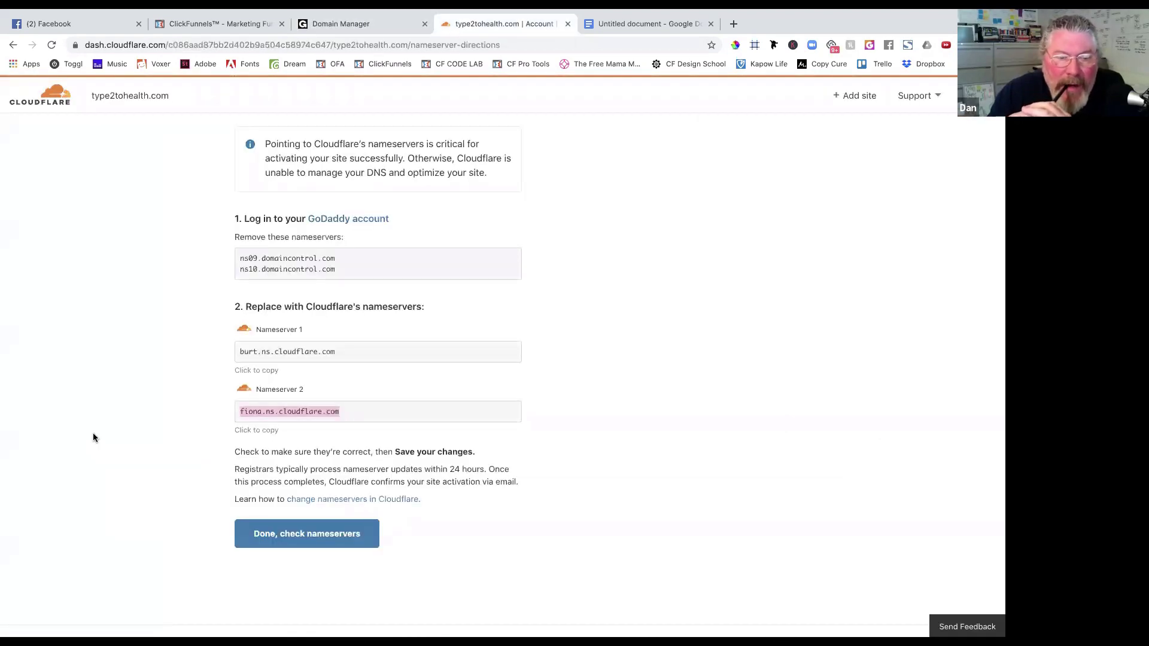
pyautogui.click(261, 537)
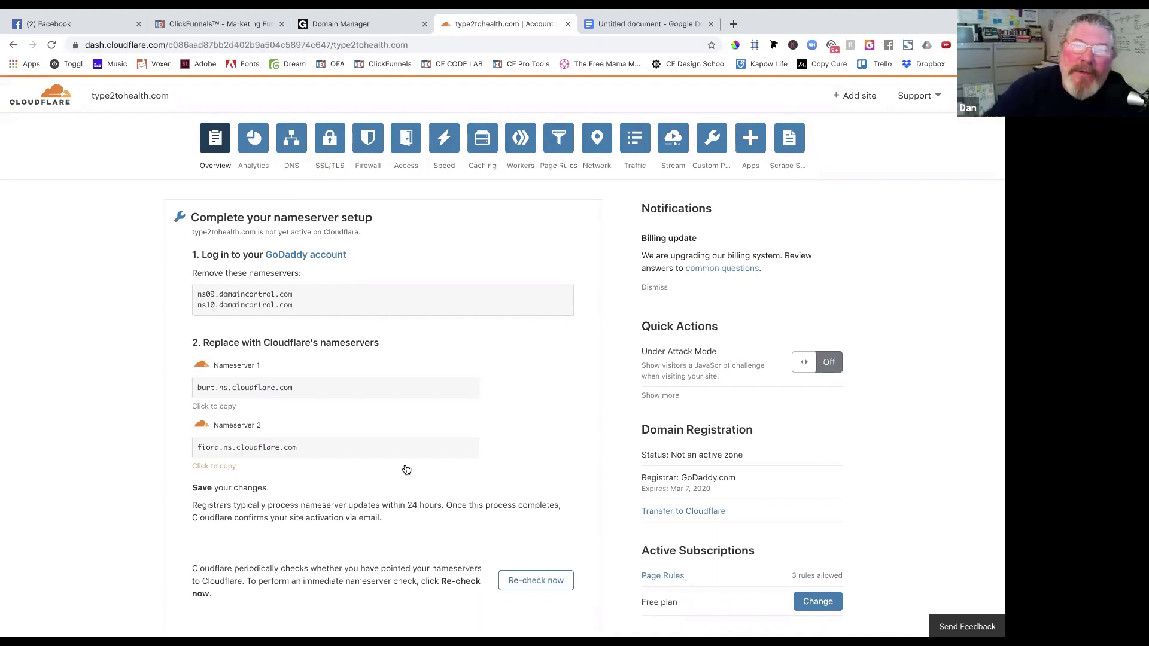
pyautogui.click(559, 149)
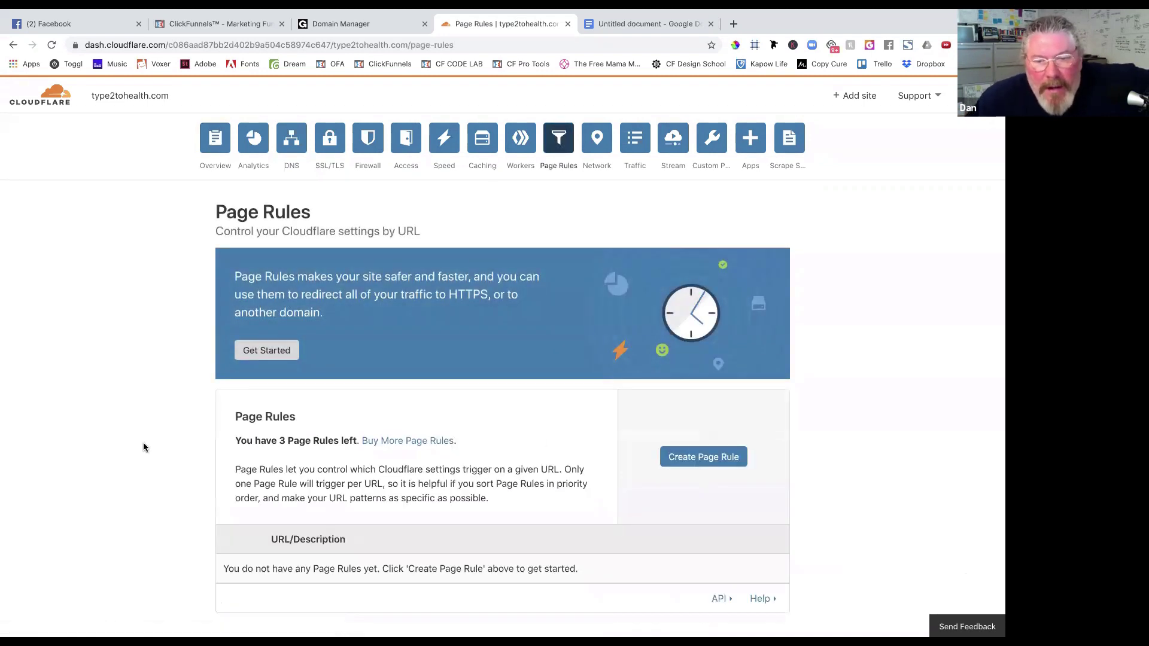
pyautogui.scroll(-1, 144, 447)
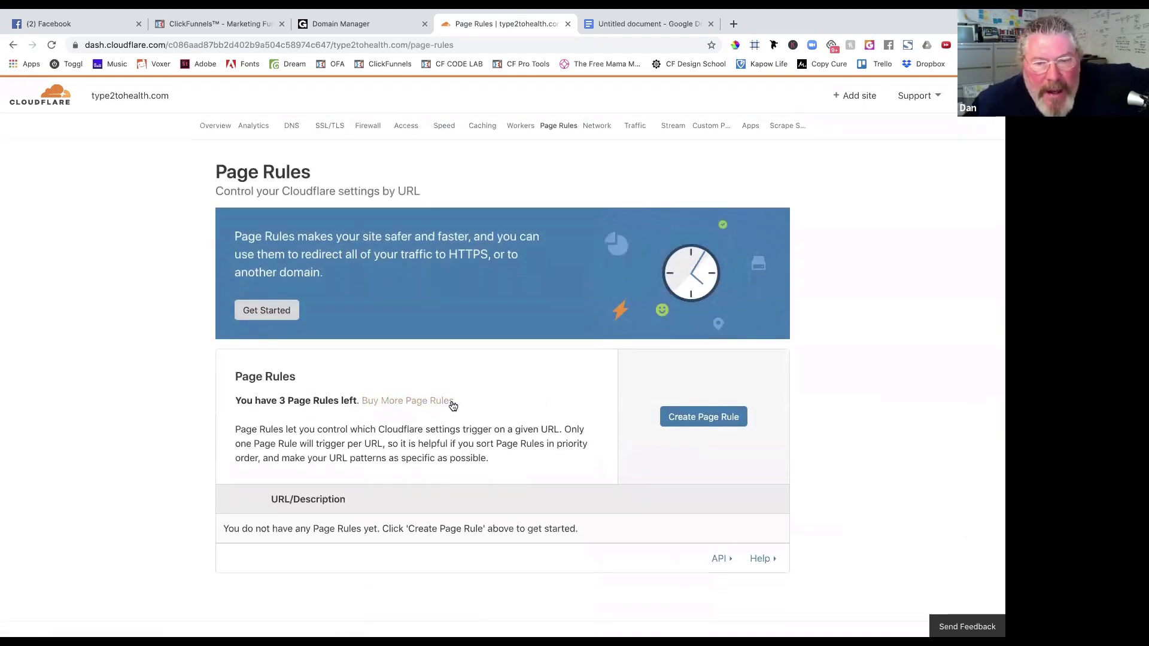
pyautogui.click(718, 417)
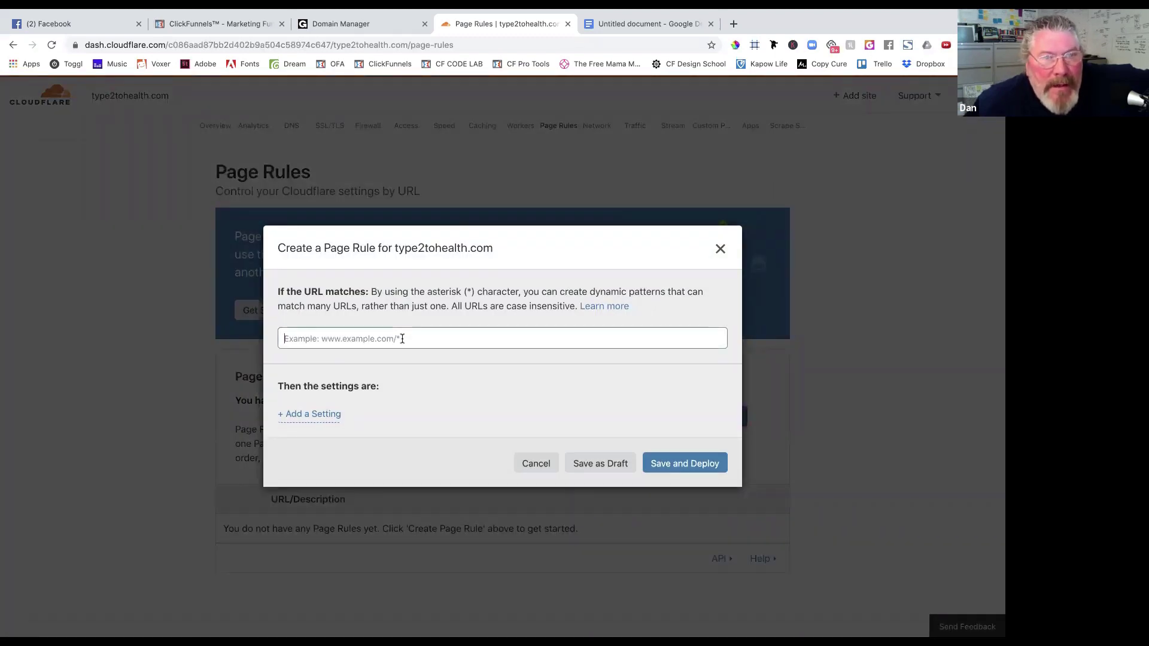
pyautogui.write('www.')
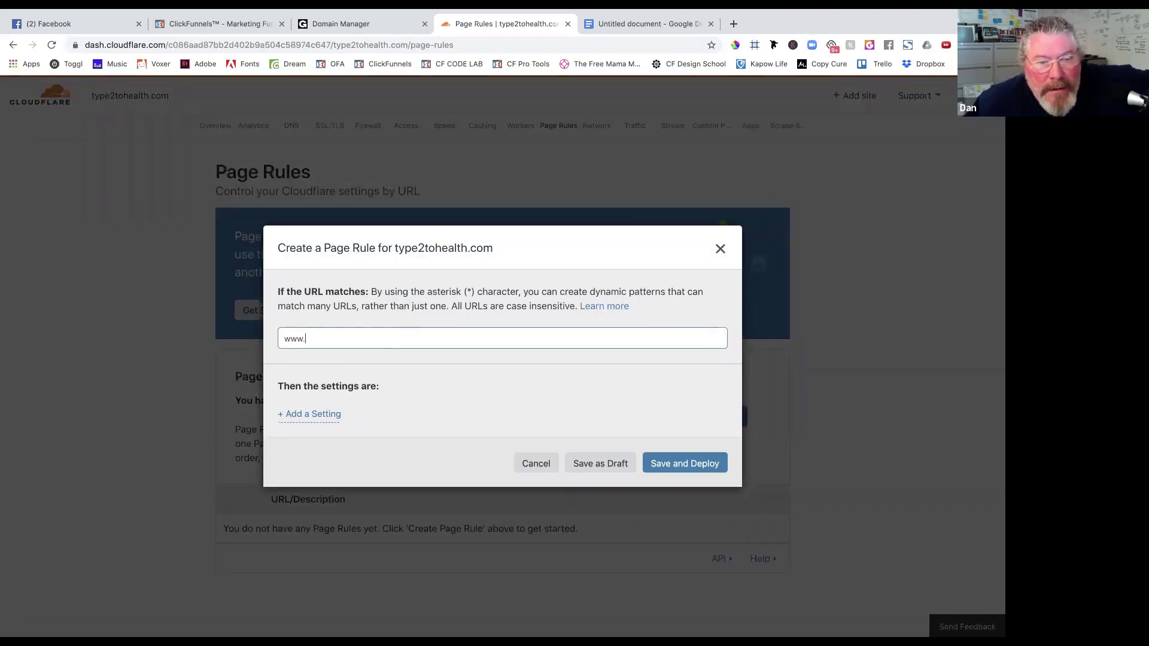
pyautogui.write('type2')
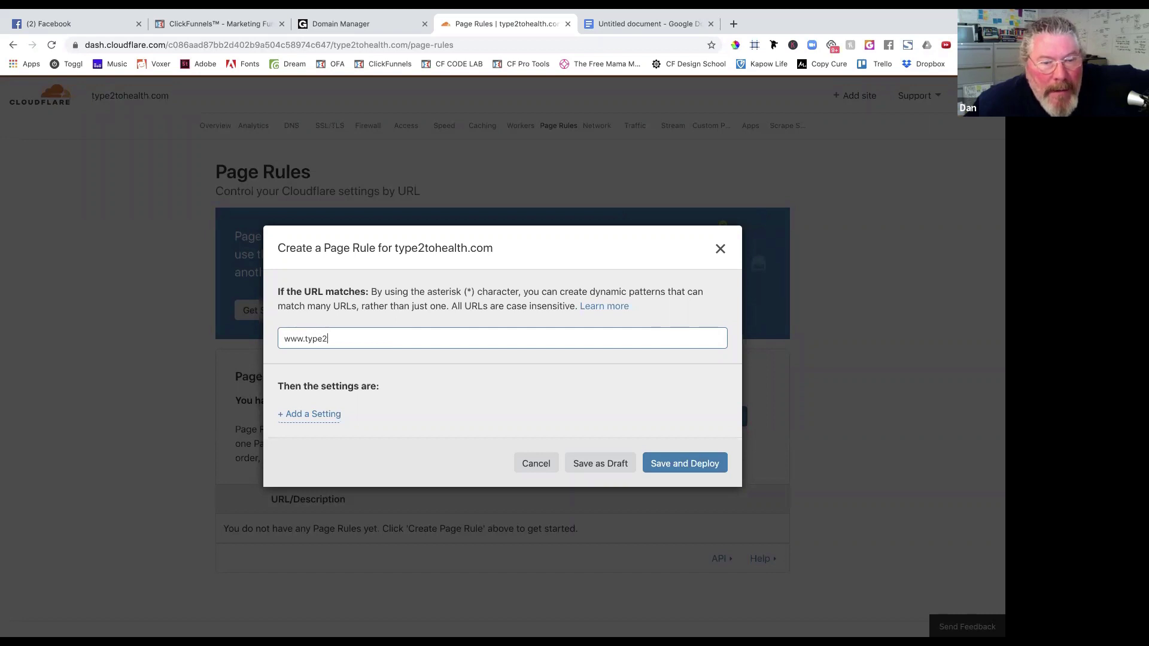
pyautogui.write('tohealth.com/')
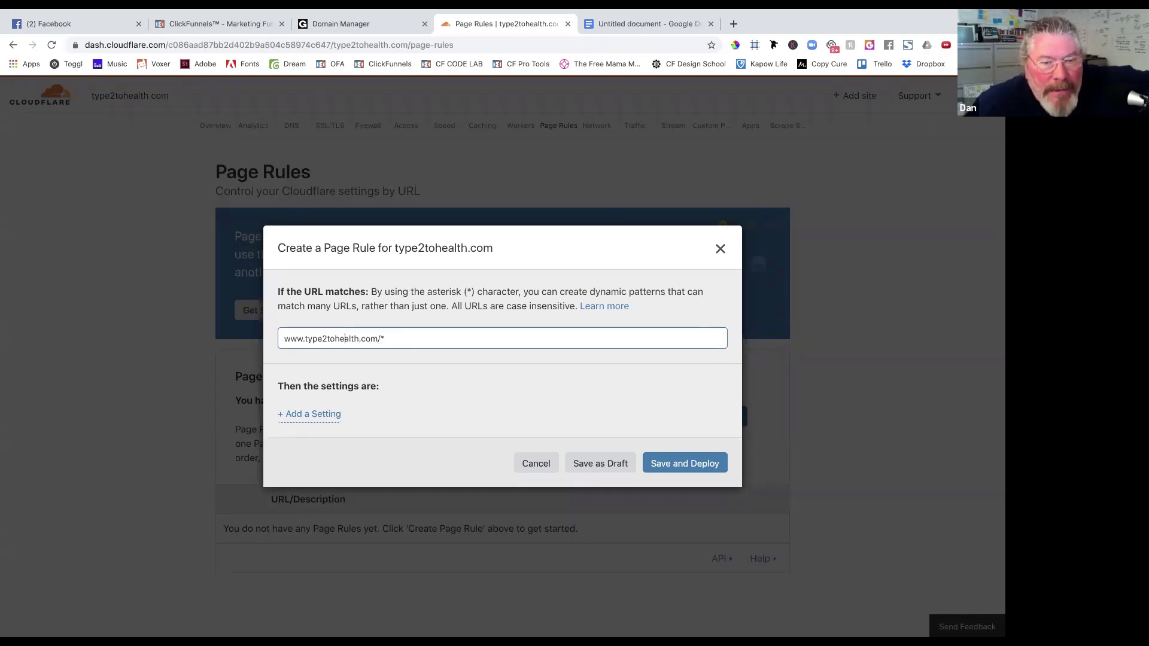
pyautogui.write('*')
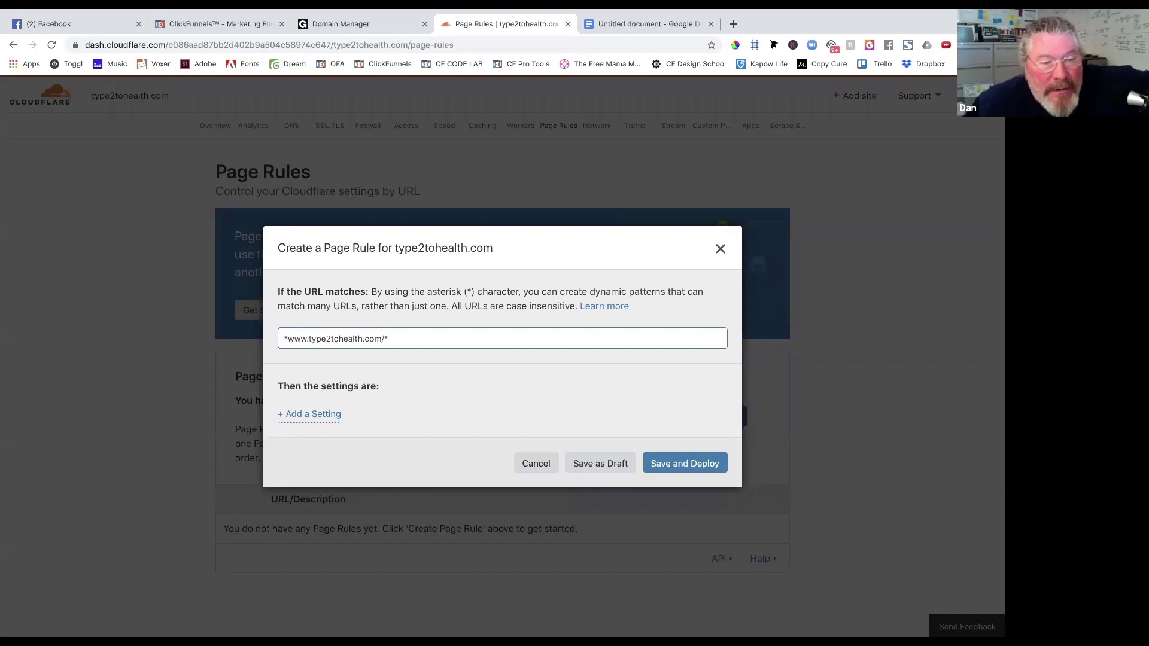
pyautogui.click(469, 339)
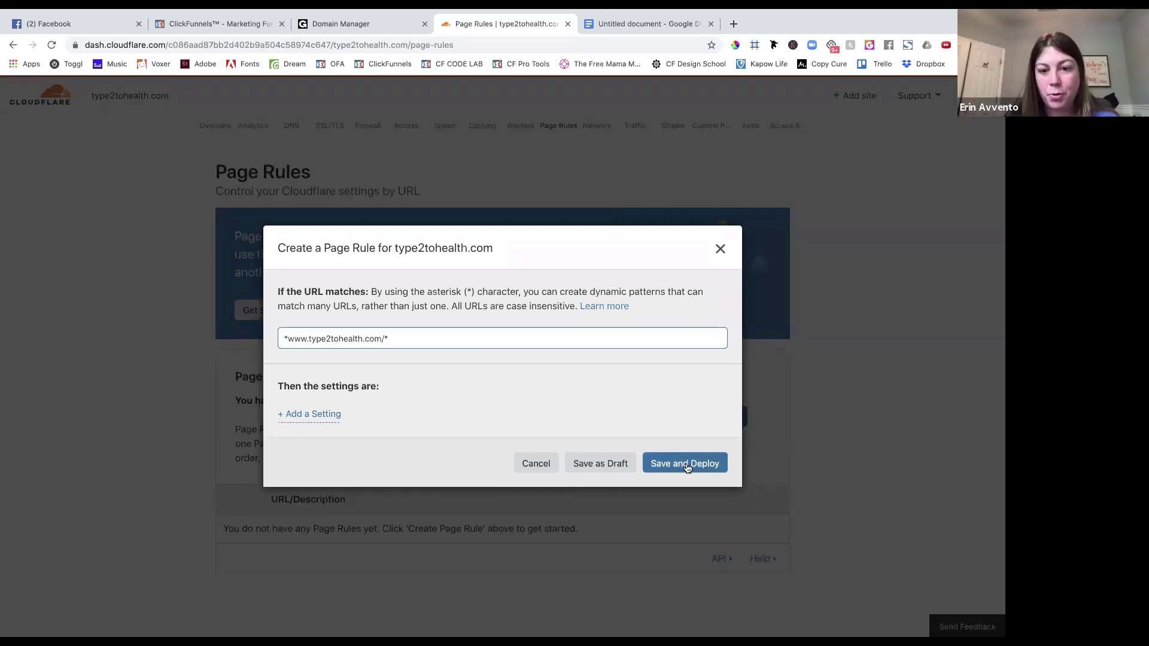
pyautogui.click(302, 414)
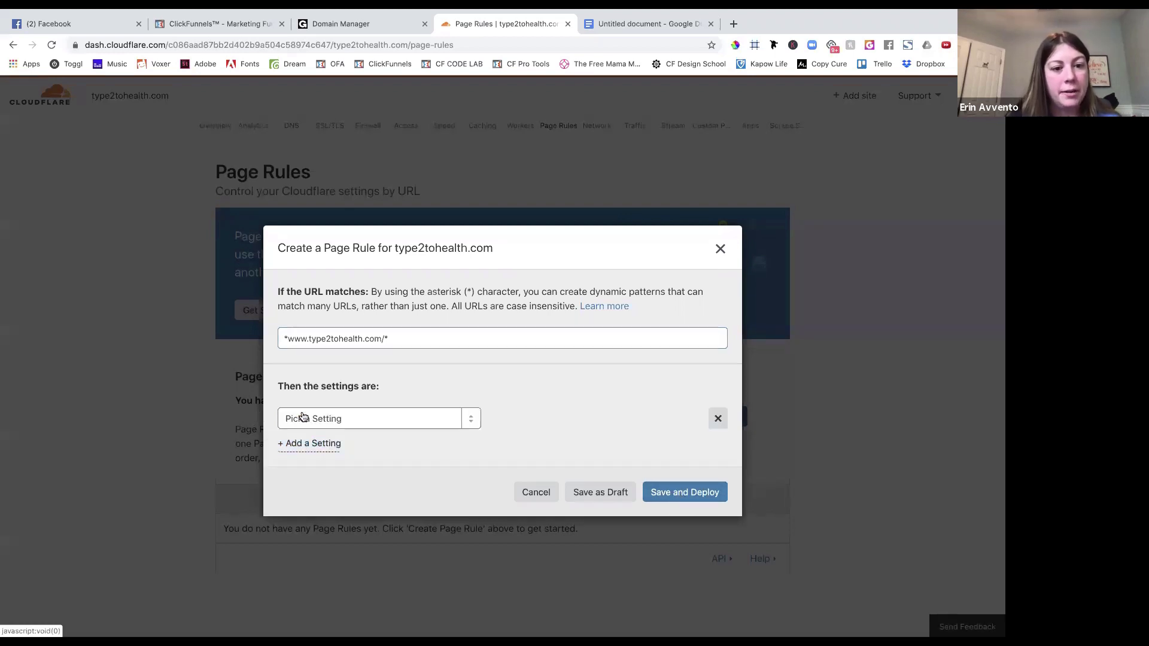
pyautogui.click(368, 418)
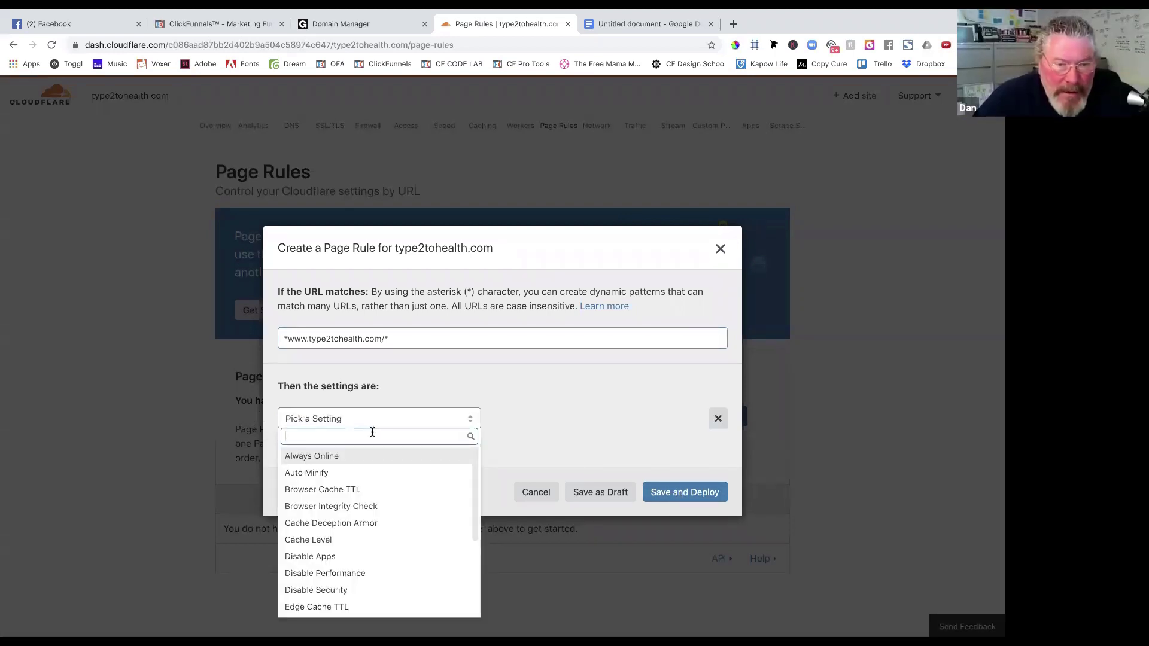
pyautogui.scroll(-4, 372, 505)
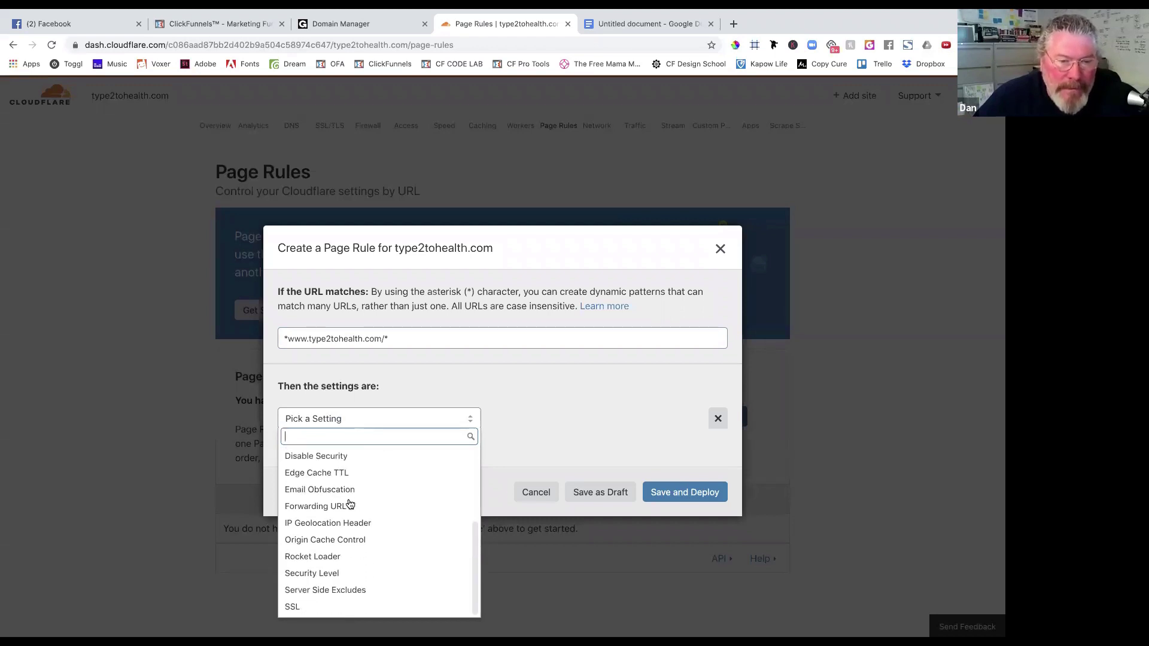
pyautogui.click(350, 506)
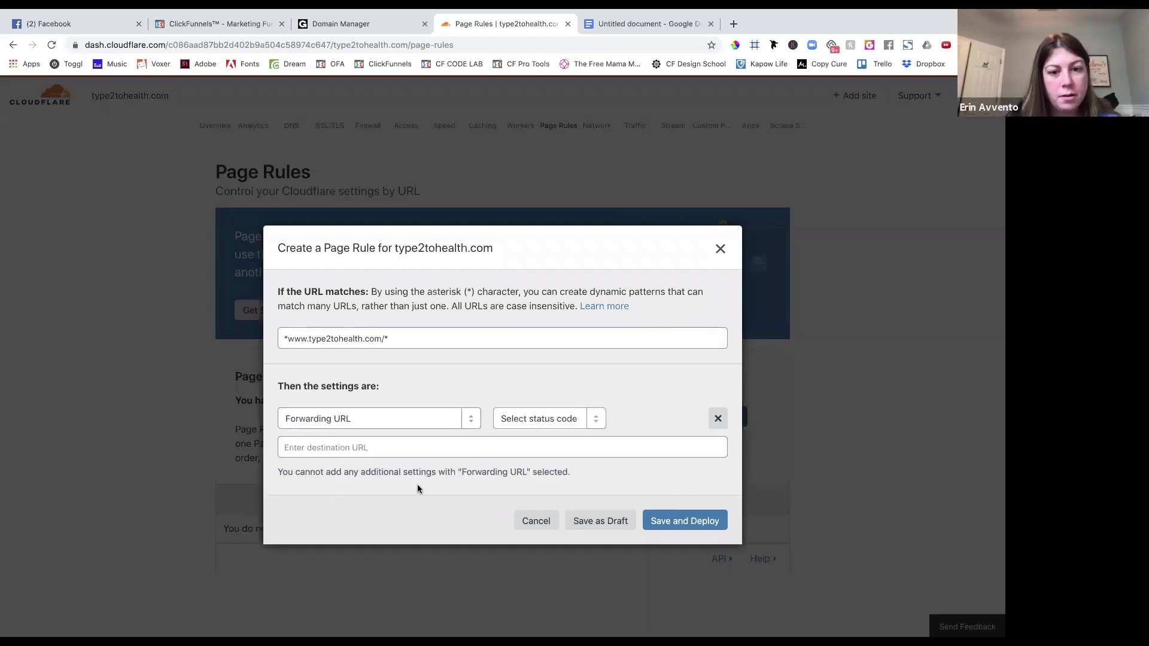
pyautogui.click(520, 418)
pyautogui.click(524, 439)
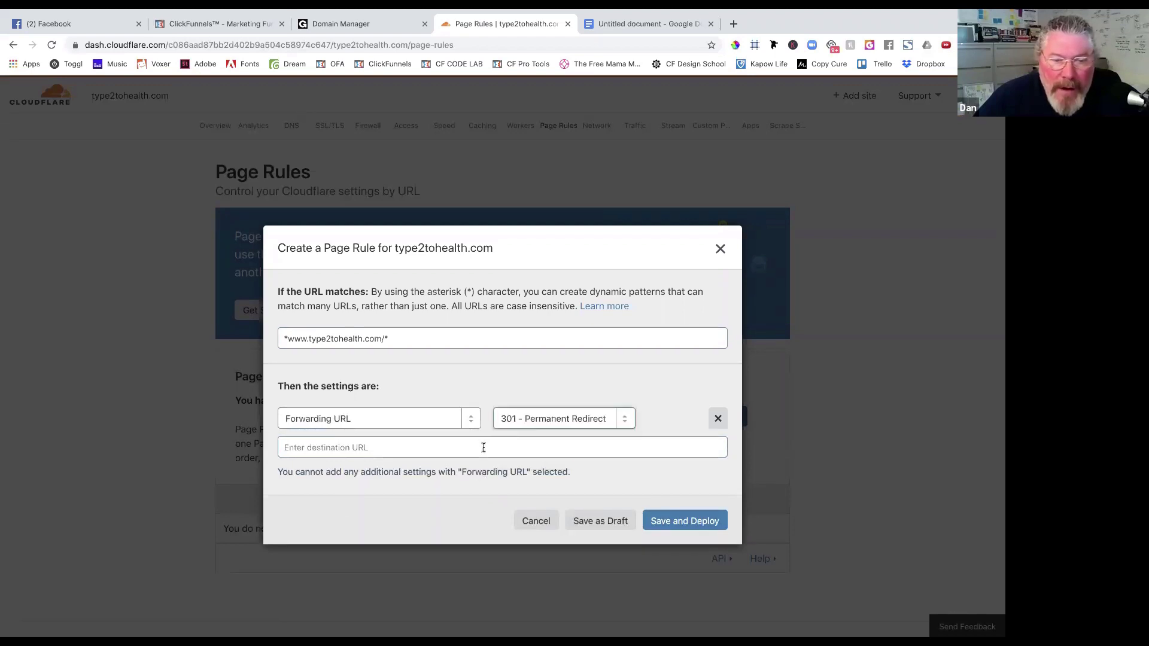
pyautogui.click(484, 448)
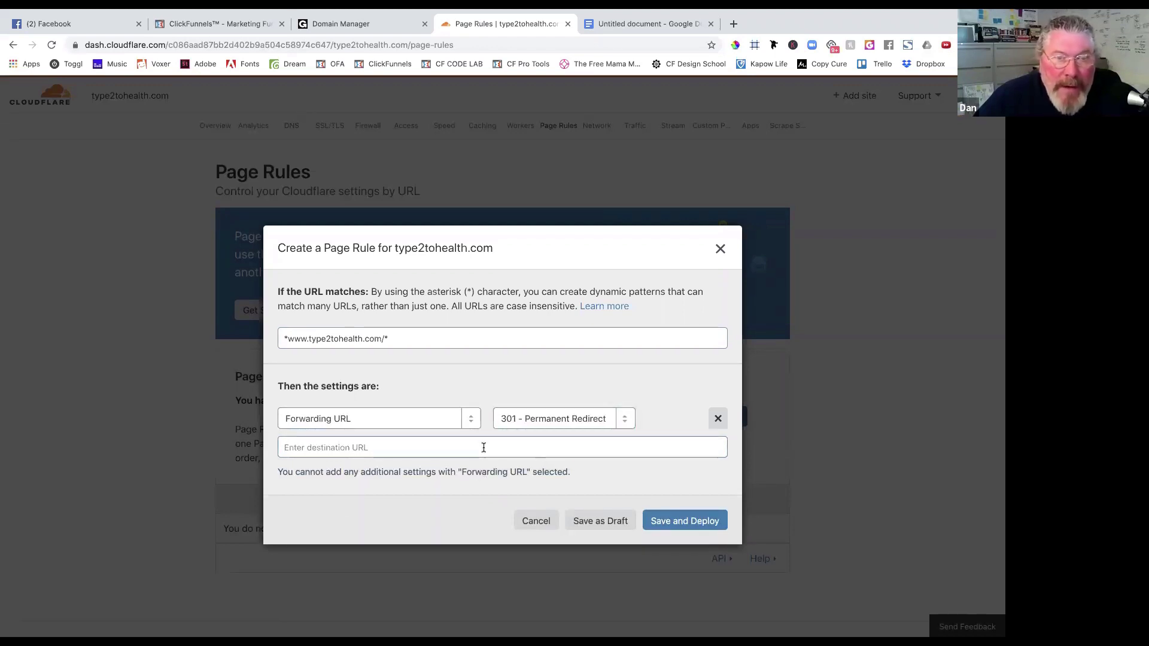
pyautogui.write('ht')
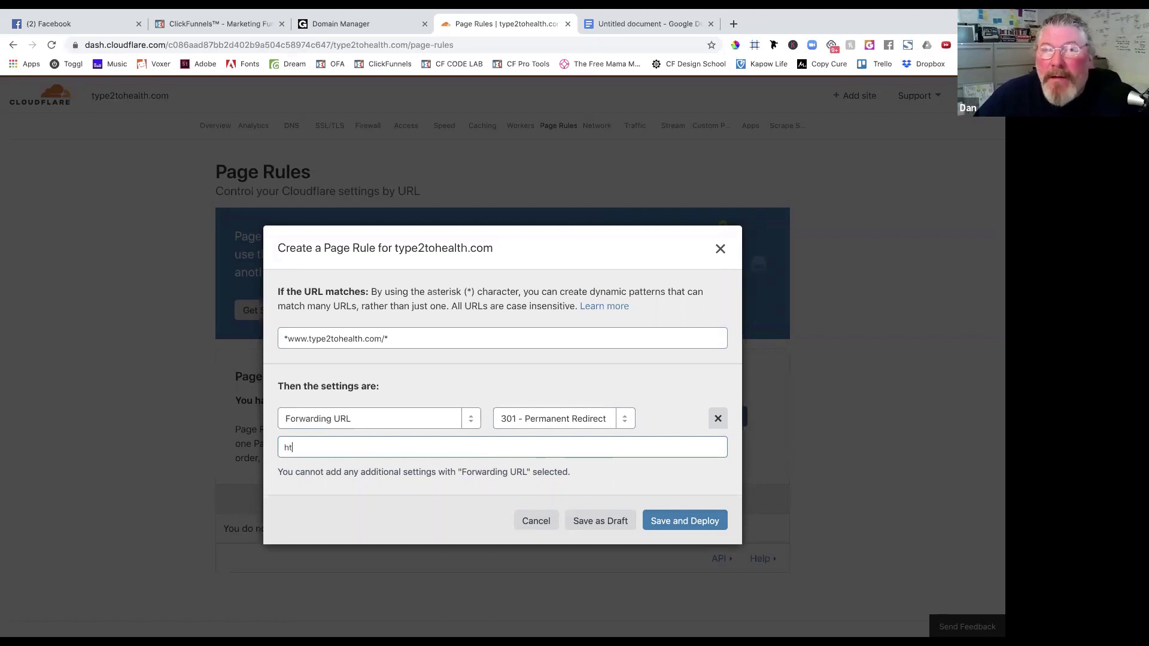
pyautogui.write('tps:/')
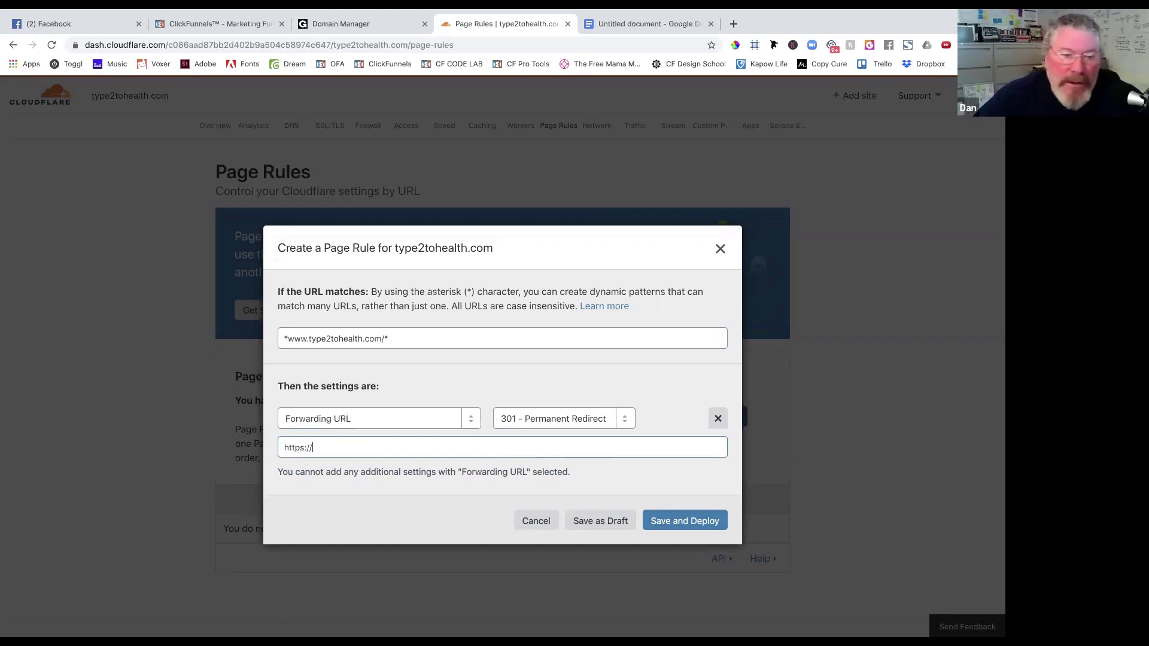
pyautogui.write('/type2tohealt')
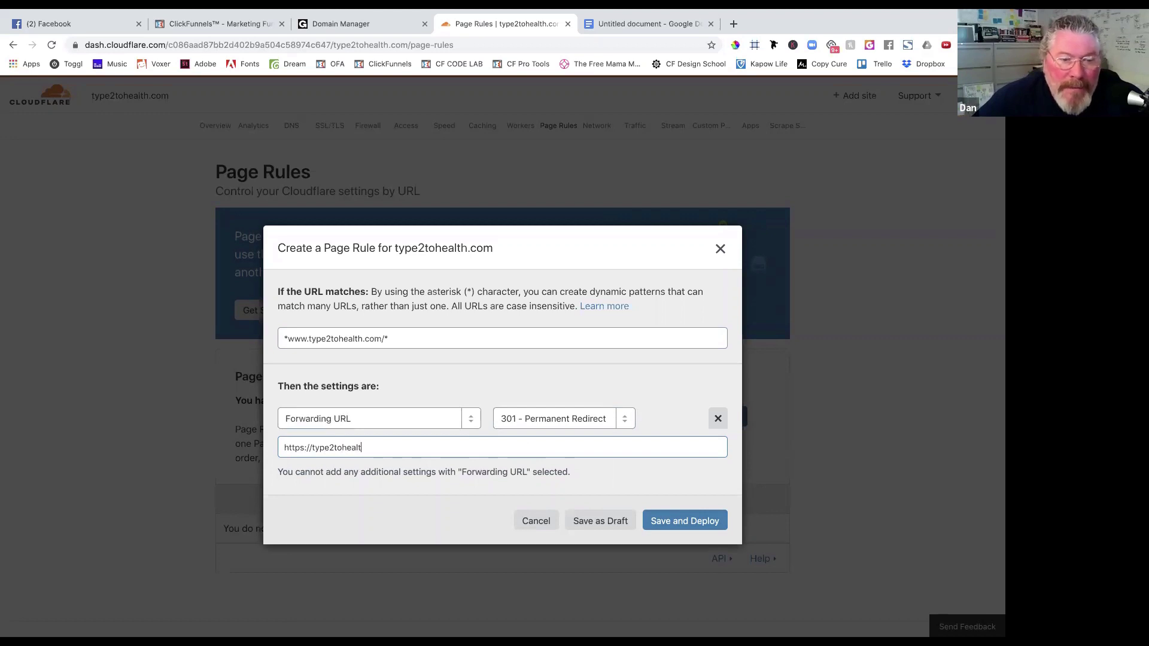
pyautogui.write('h.com')
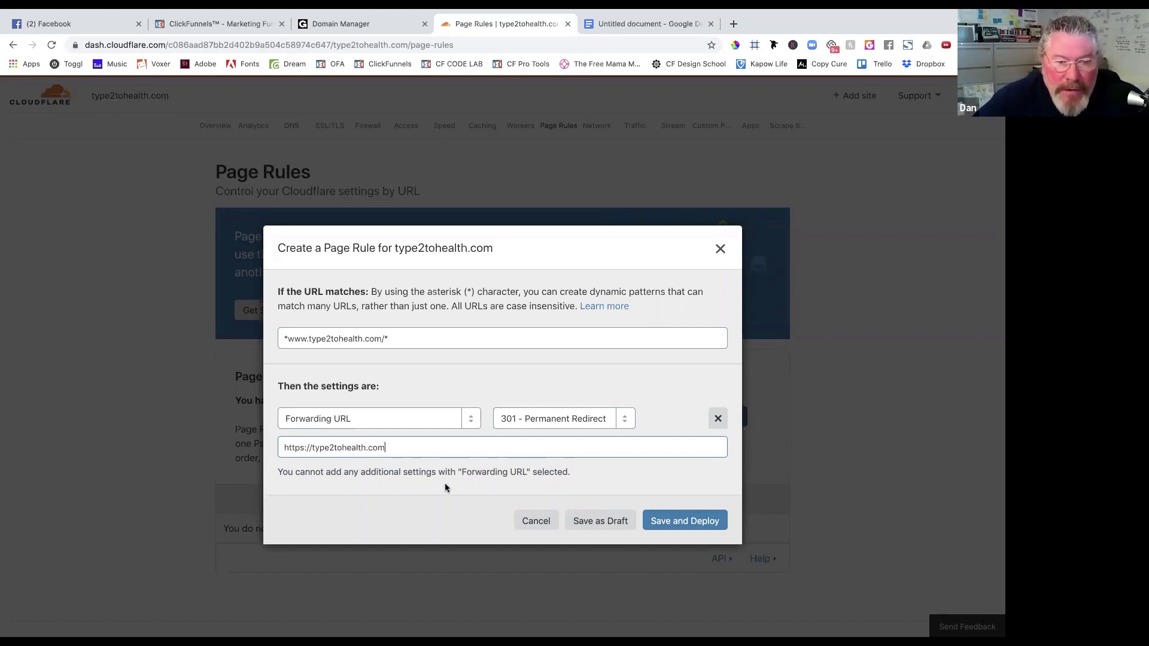
pyautogui.write('$')
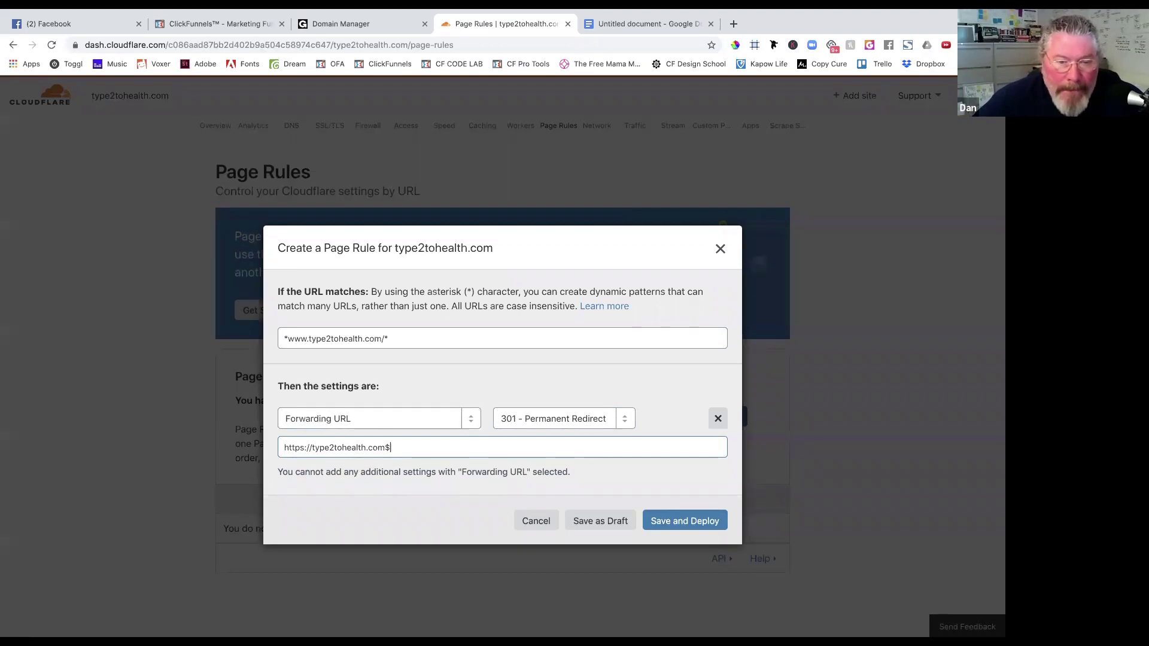
pyautogui.write('2')
pyautogui.press('BackSpace')
pyautogui.press('BackSpace')
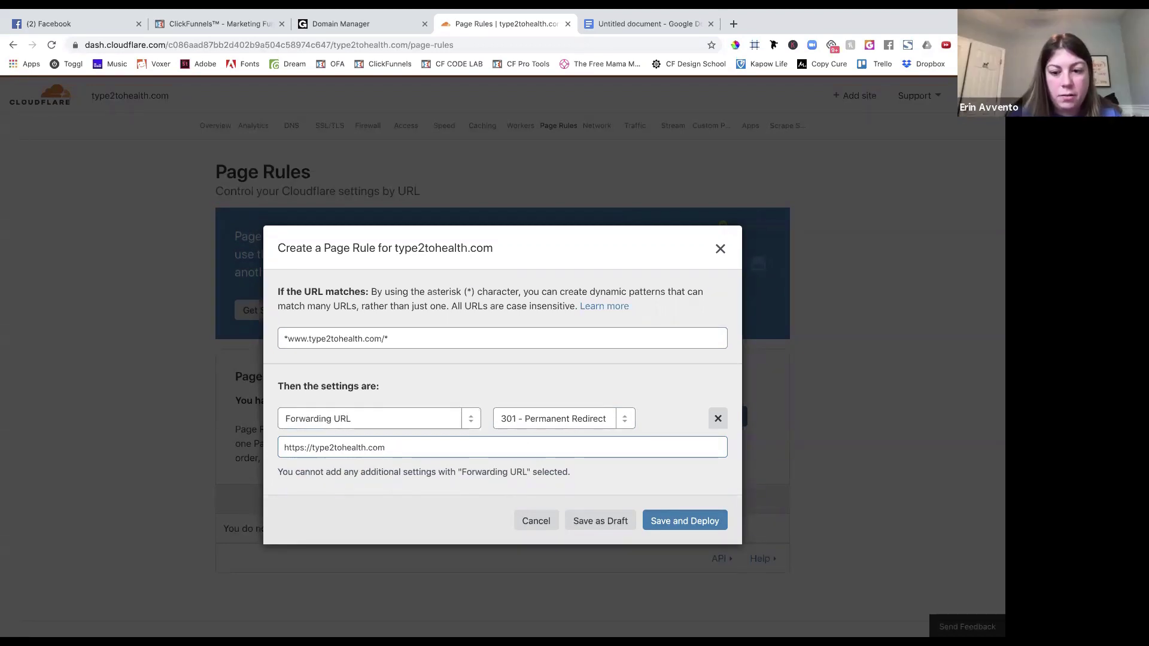
pyautogui.write('/')
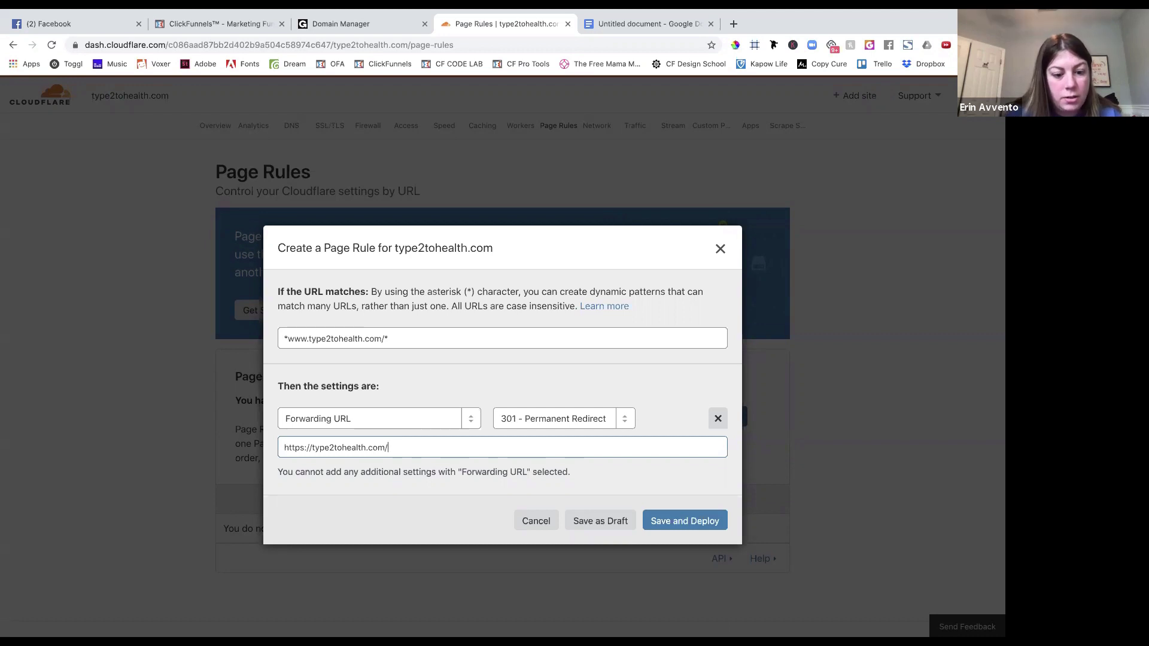
pyautogui.write('$2')
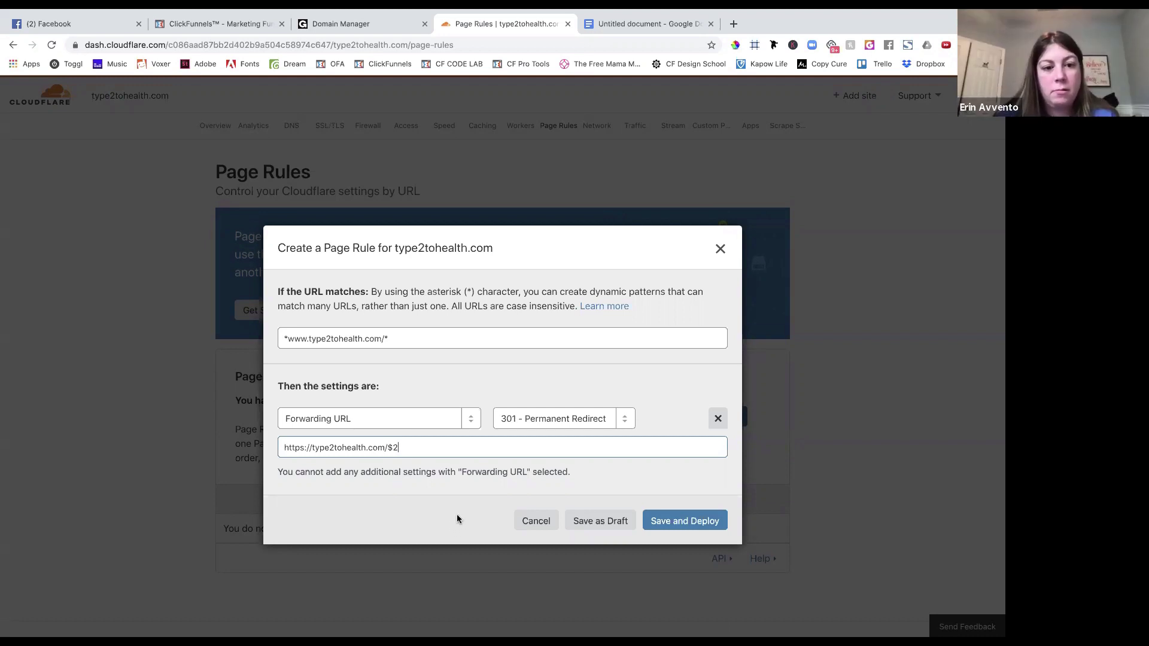
pyautogui.click(659, 522)
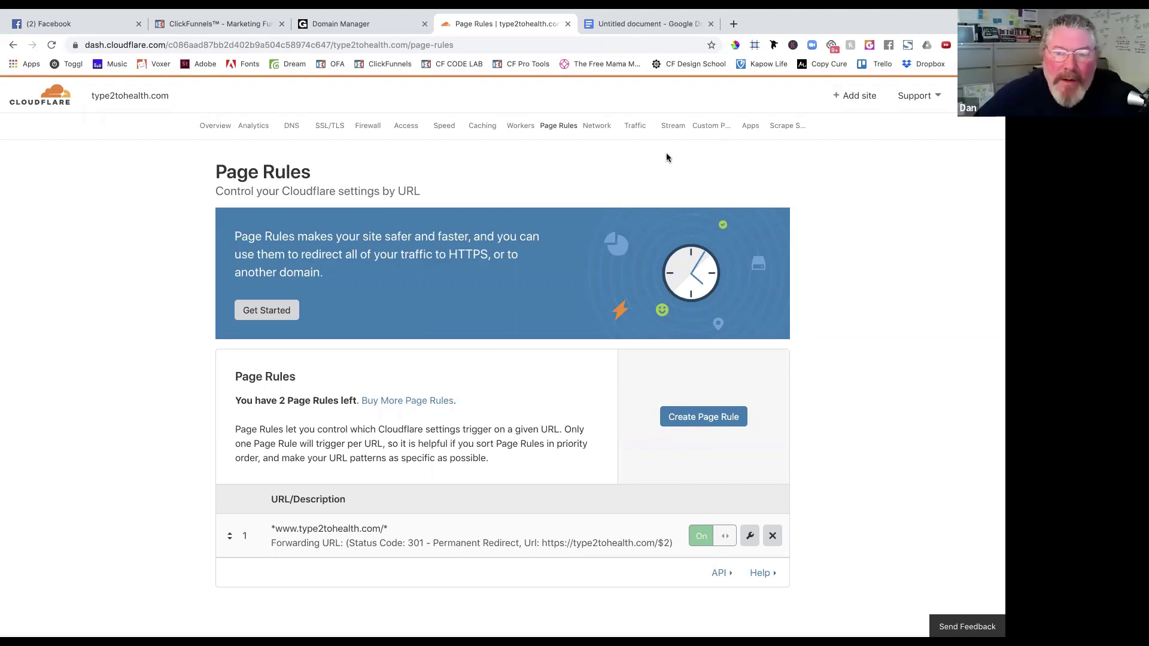
# Reload type2tohealth.com's Overview until it says Cloudflare is protecting the site.
pyautogui.scroll(2, 778, 120)
pyautogui.scroll(-1, 781, 119)
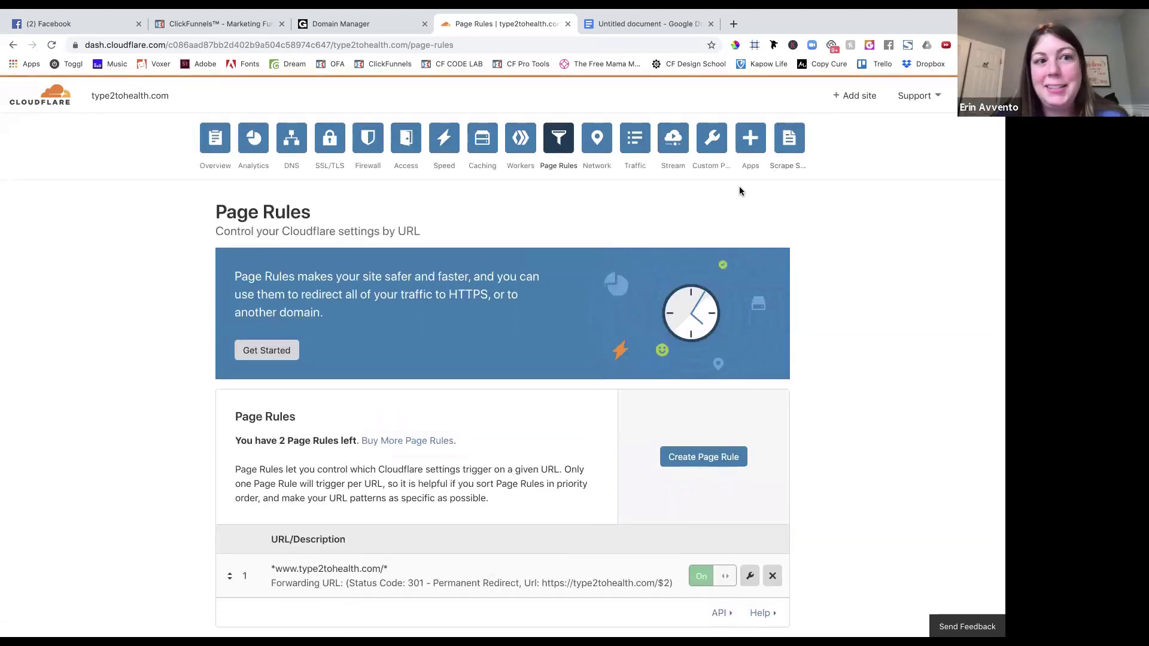
pyautogui.click(215, 134)
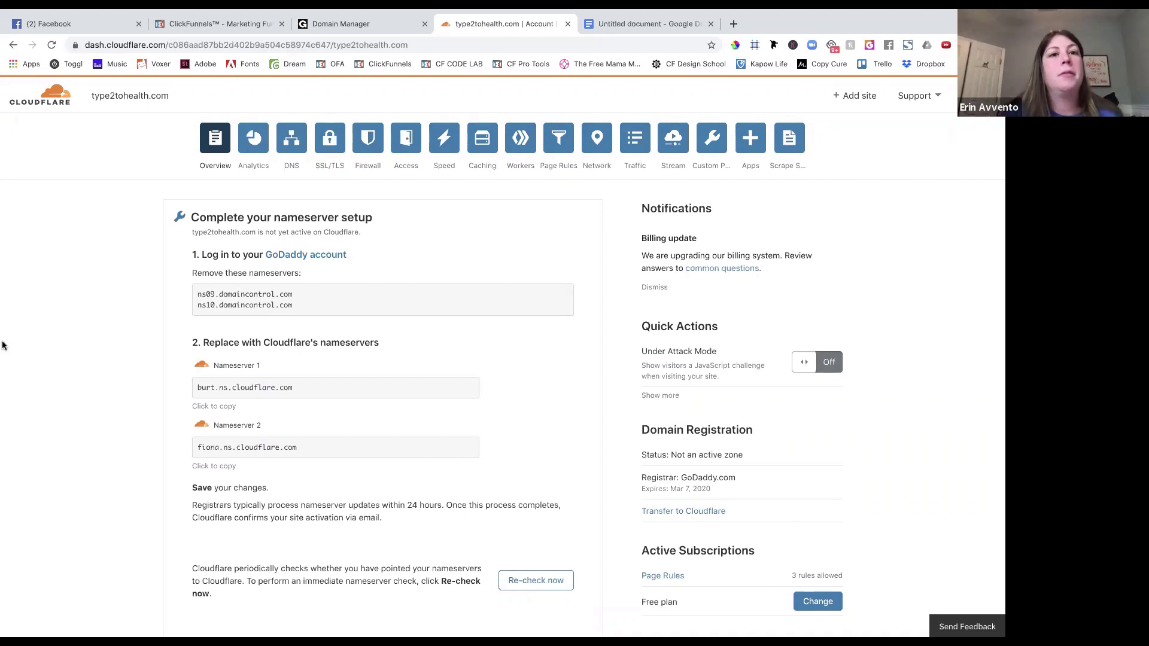
pyautogui.click(51, 44)
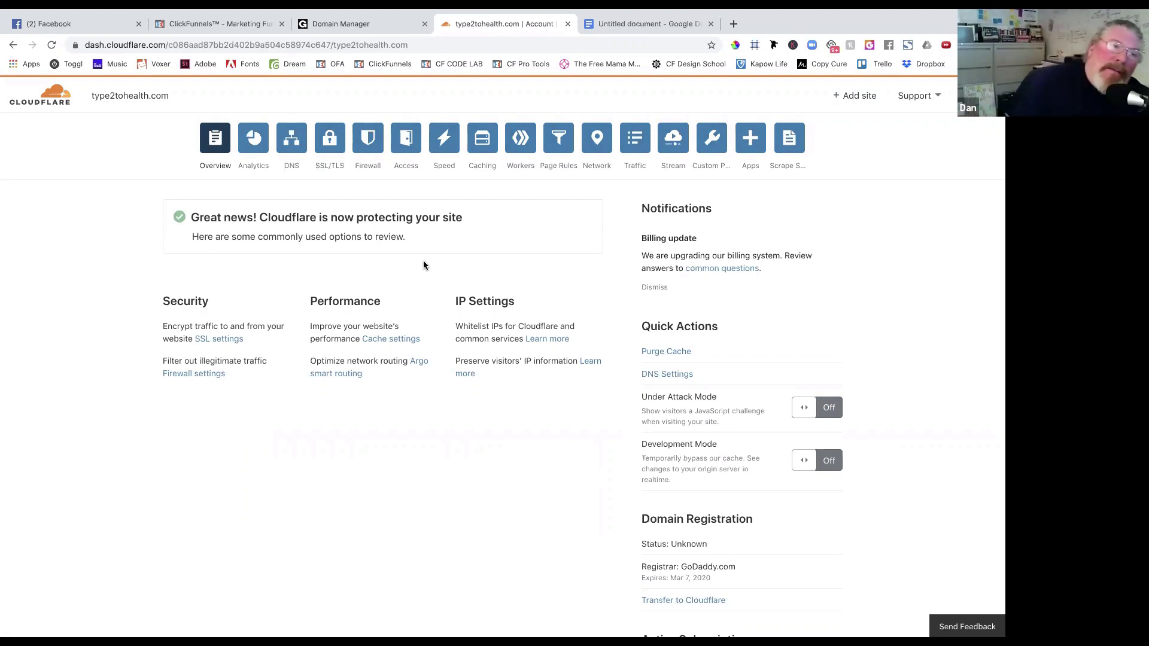
# Add type2tohealth.com in ClickFunnels as an existing domain to get its CNAME instructions.
pyautogui.click(232, 29)
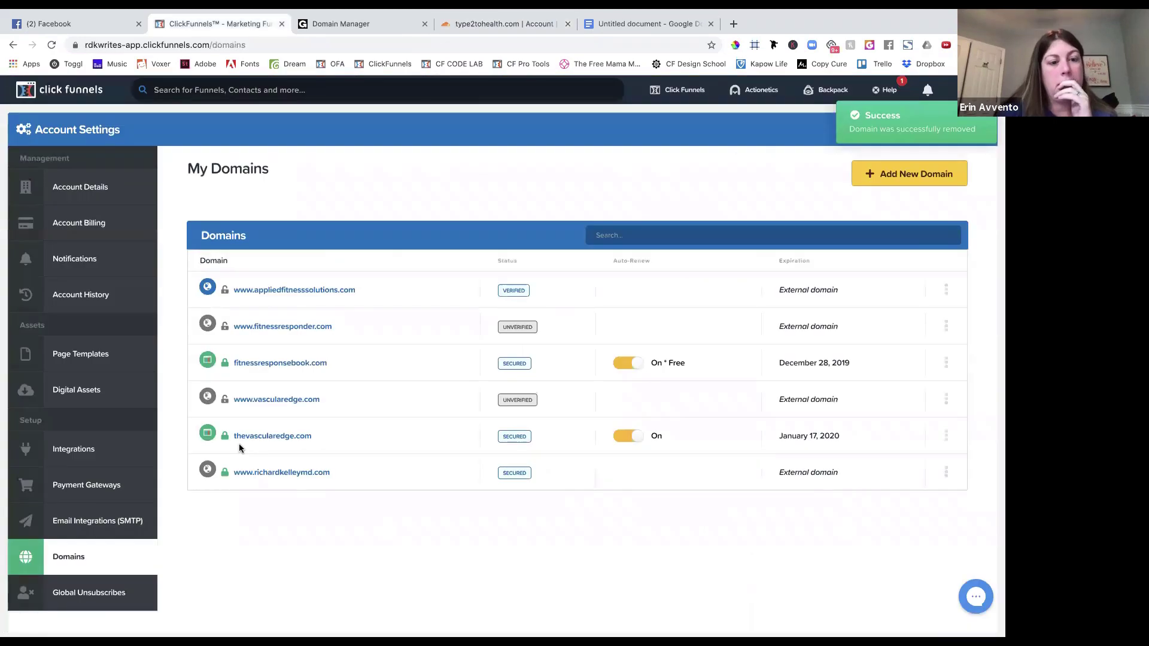
pyautogui.click(901, 189)
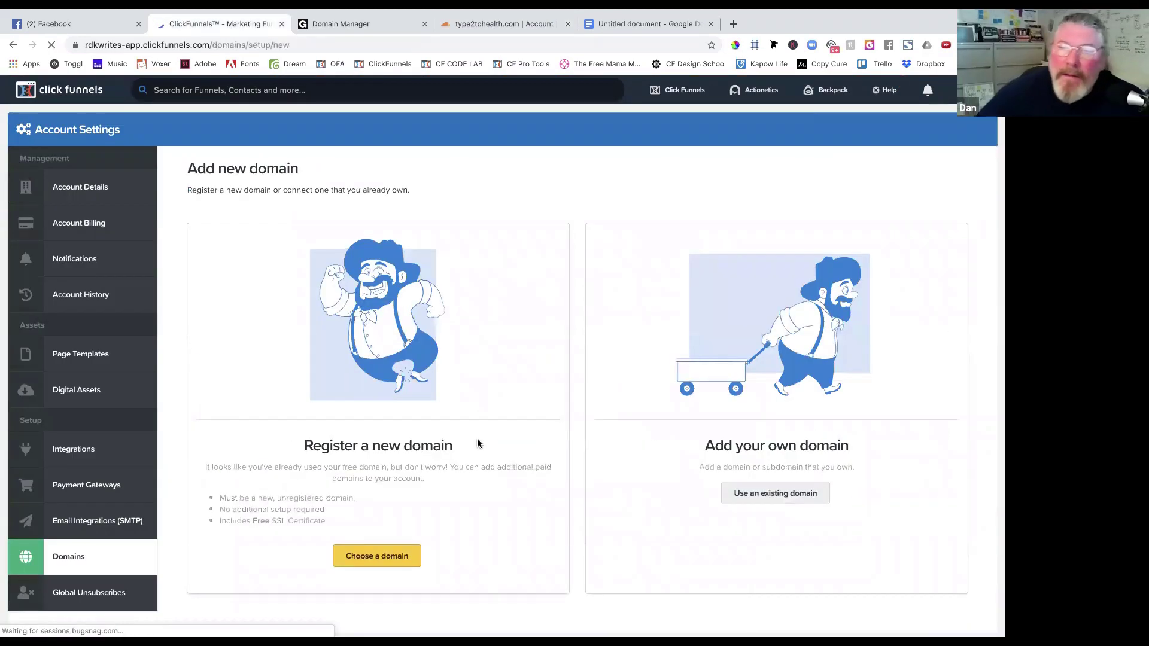
pyautogui.scroll(-2, 477, 444)
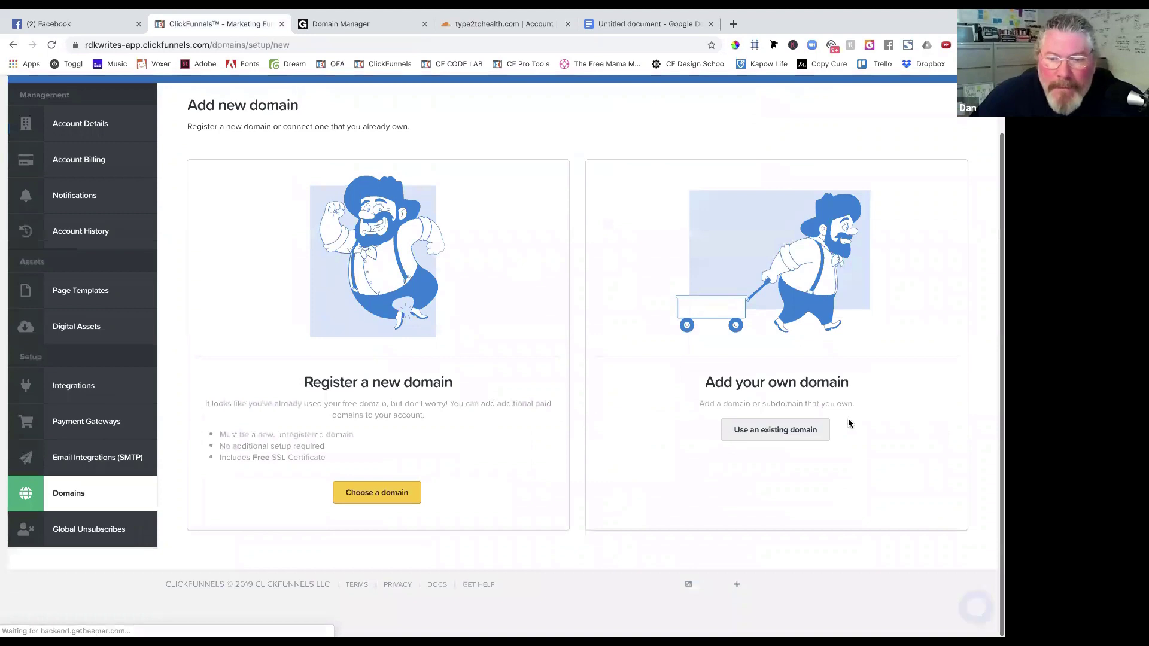
pyautogui.click(785, 432)
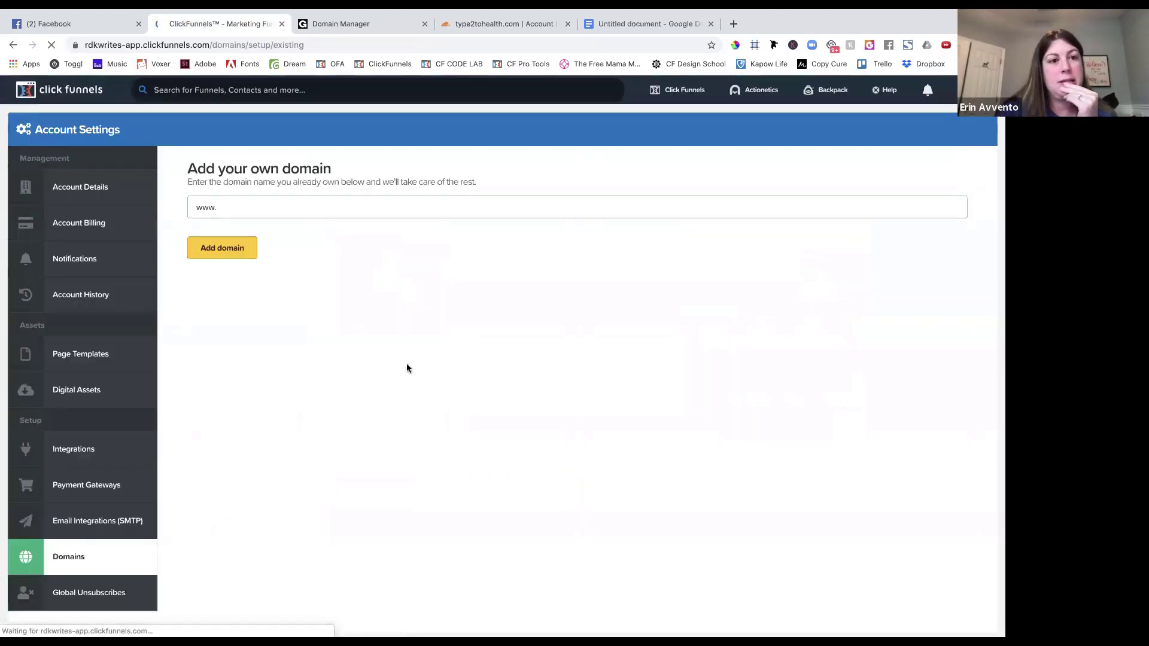
pyautogui.tripleClick(241, 214)
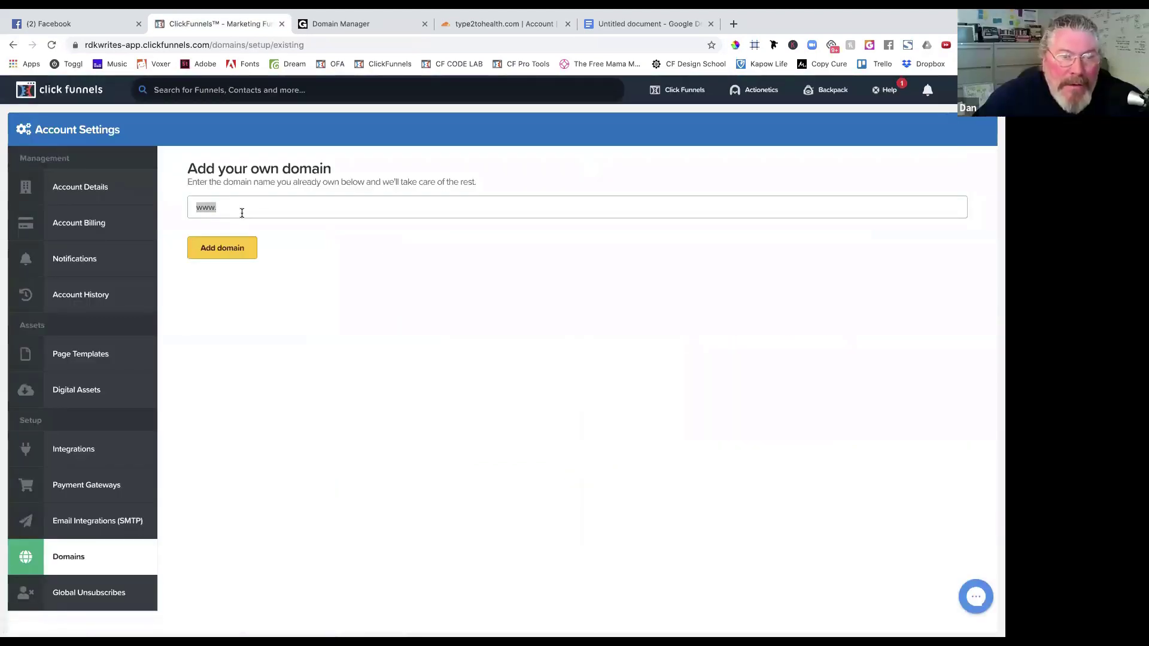
pyautogui.write('typ')
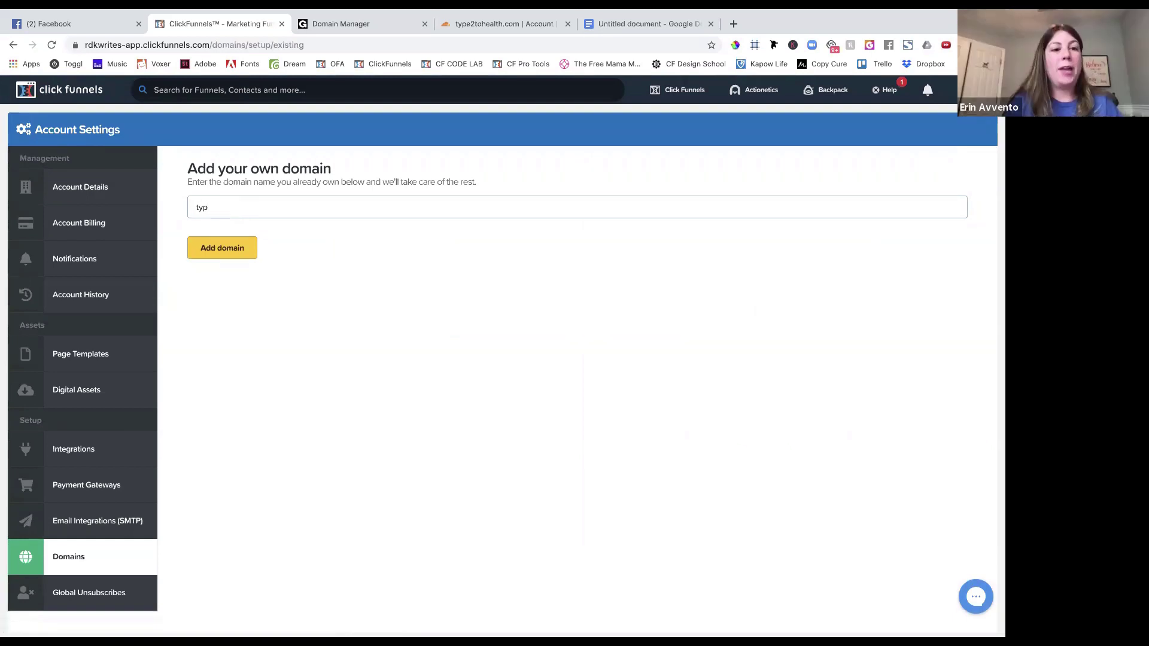
pyautogui.write('e2')
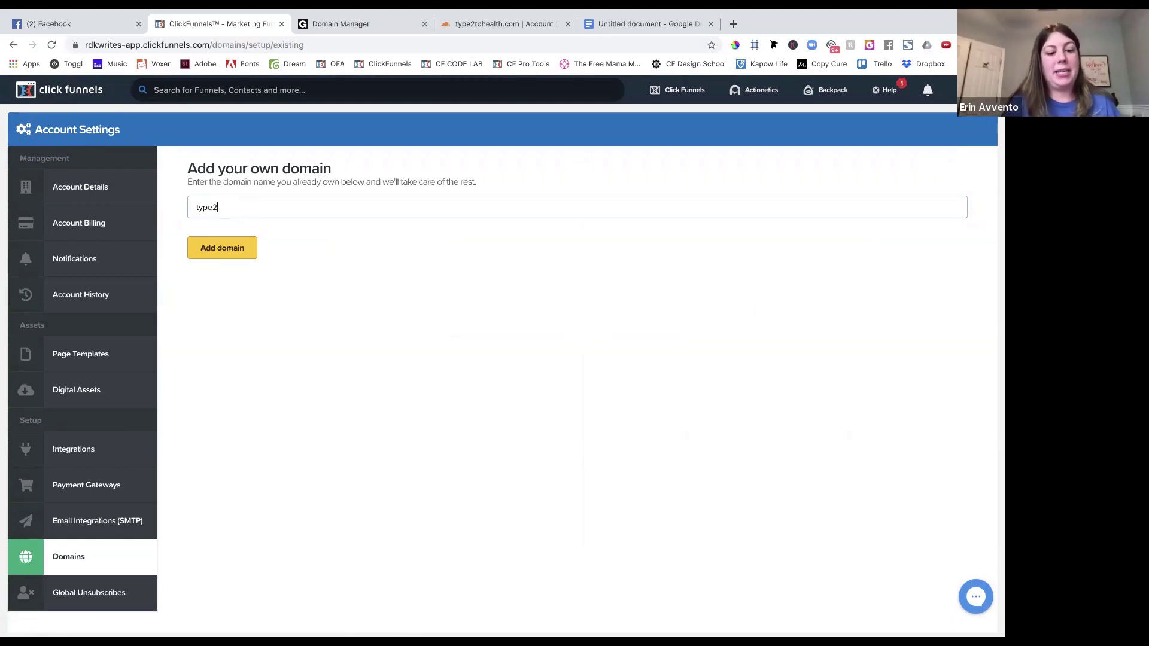
pyautogui.write('tohealth.co')
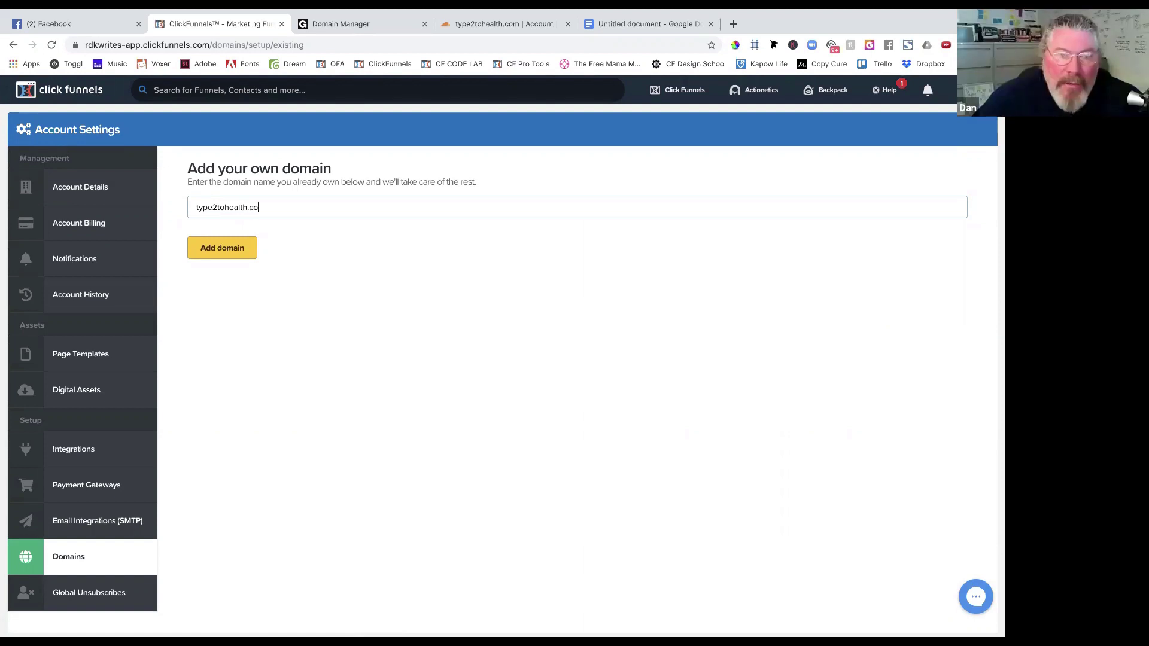
pyautogui.write('m')
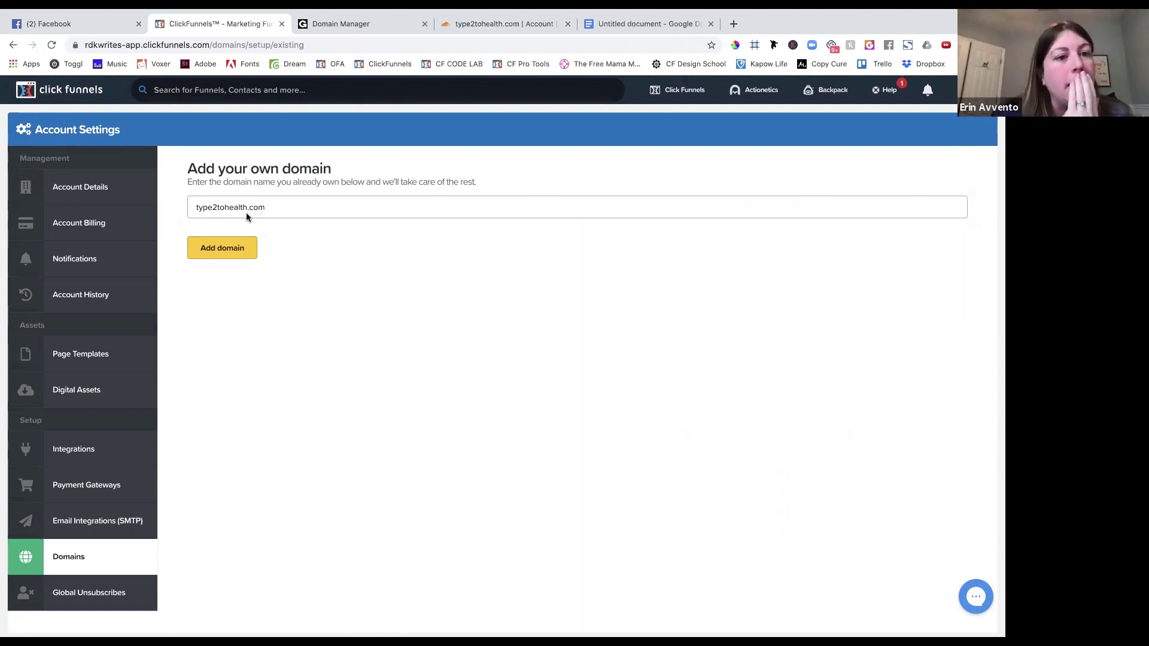
pyautogui.click(229, 253)
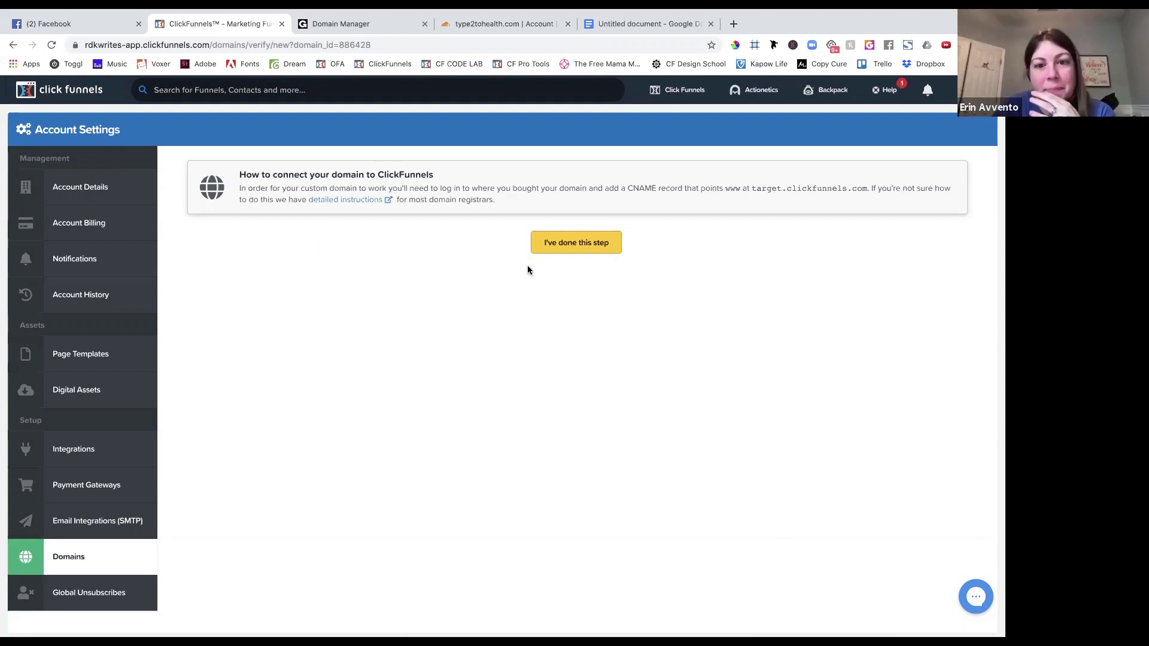
# Confirm the CNAME step, then run 'Check now' and 'Check again' for type2tohealth.com.
pyautogui.click(558, 250)
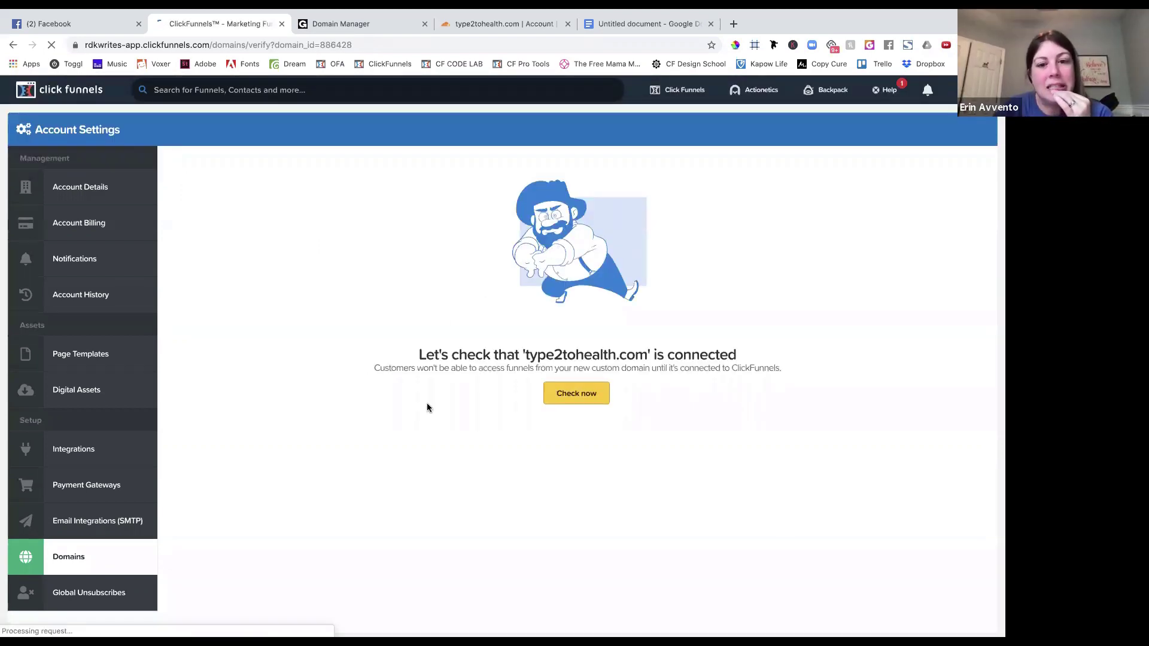
pyautogui.scroll(-2, 426, 403)
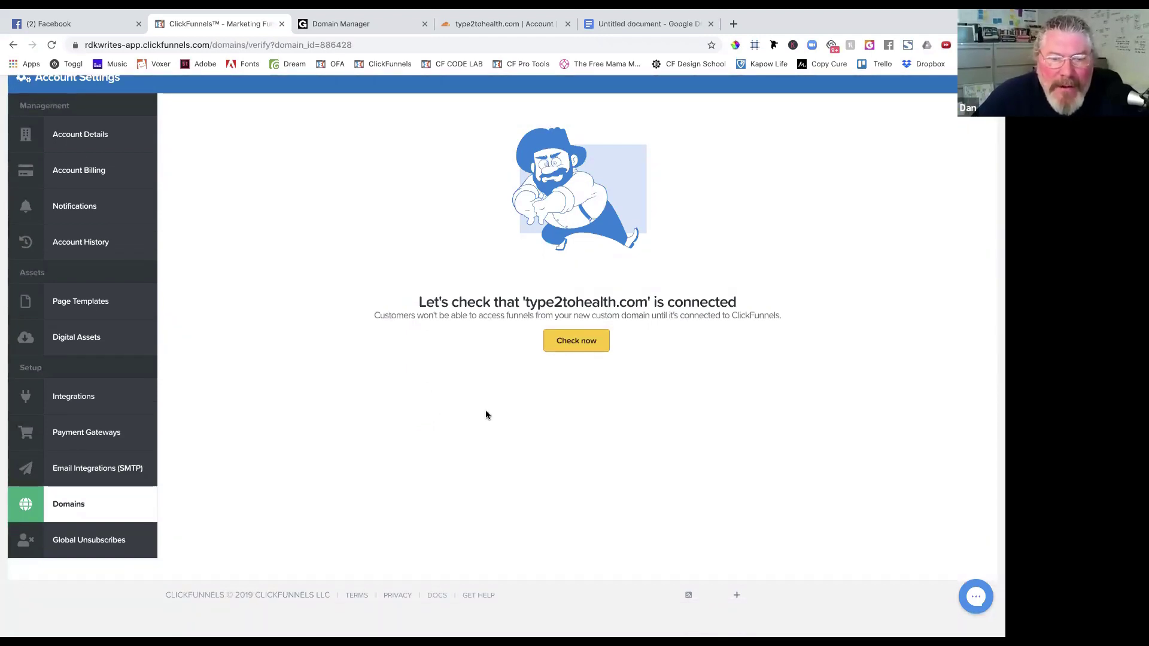
pyautogui.click(592, 339)
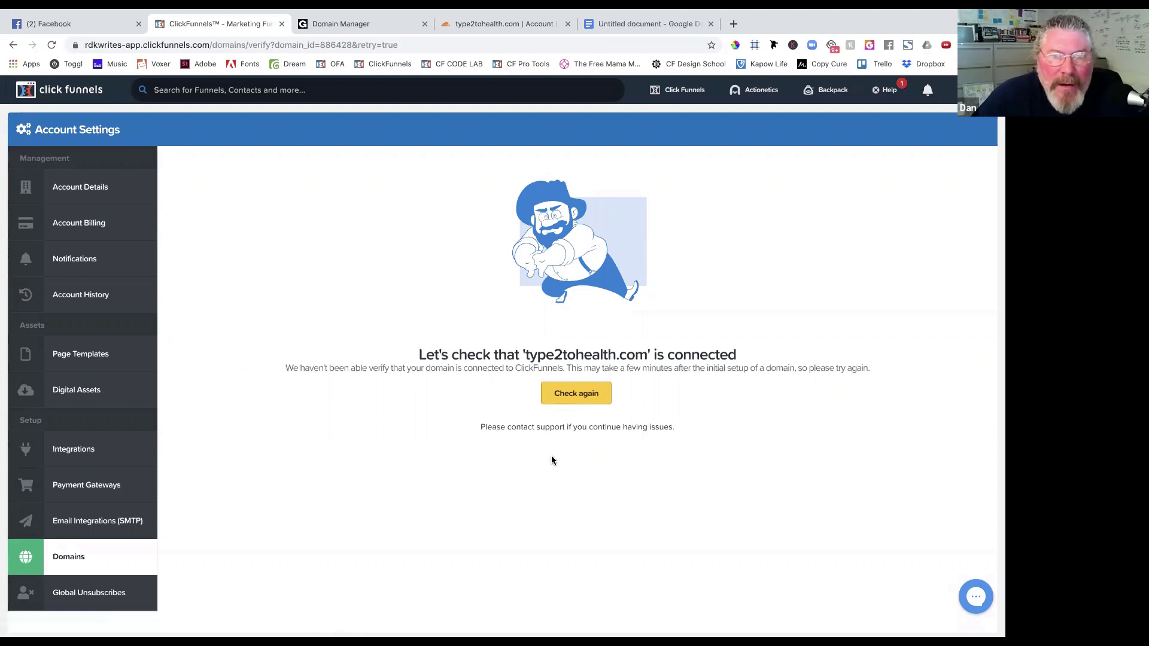
pyautogui.click(576, 395)
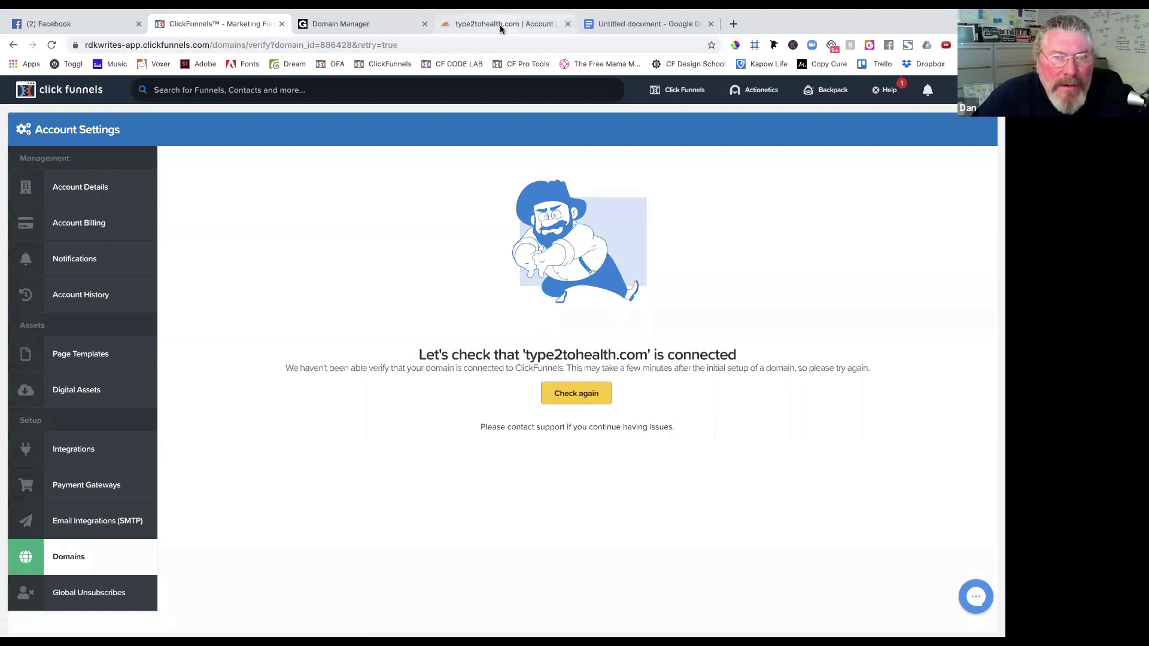
# Check GoDaddy's DNS page lists the Cloudflare nameservers, then return to Cloudflare's Overview.
pyautogui.click(463, 28)
pyautogui.click(360, 21)
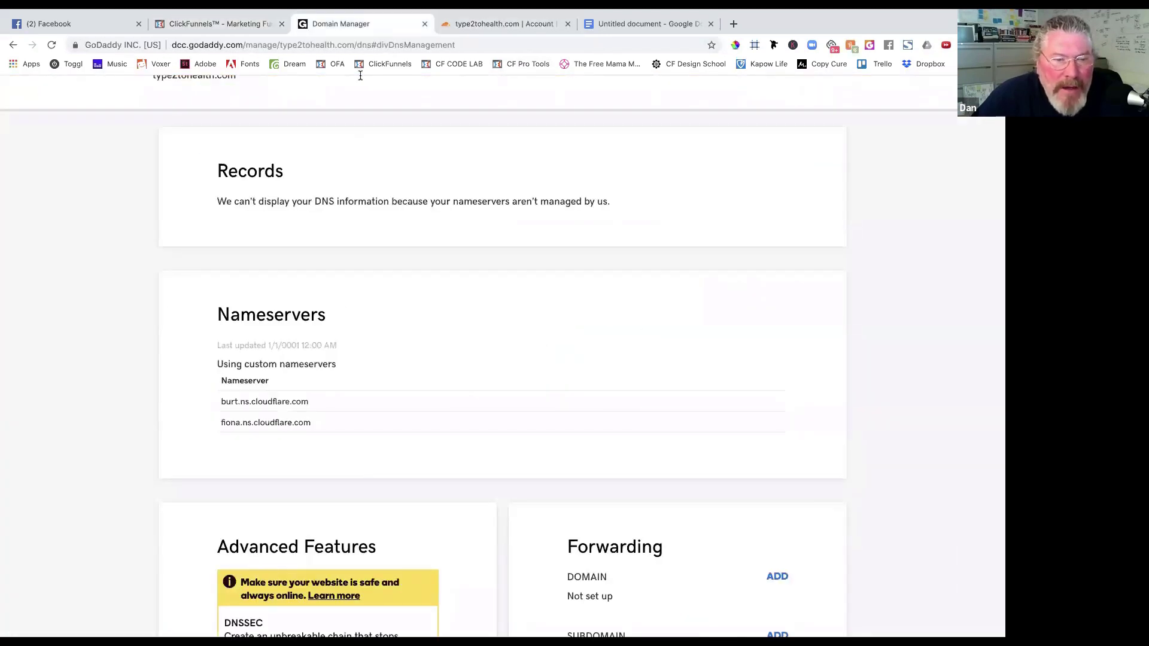
pyautogui.scroll(-4, 332, 360)
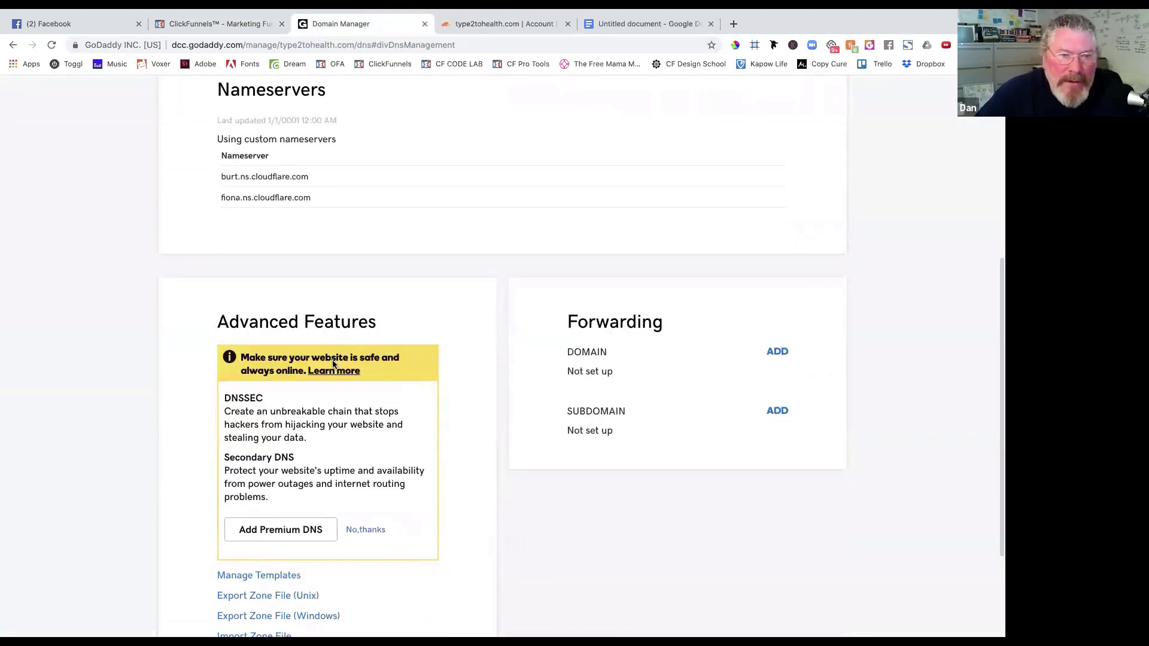
pyautogui.scroll(4, 332, 360)
pyautogui.scroll(1, 333, 365)
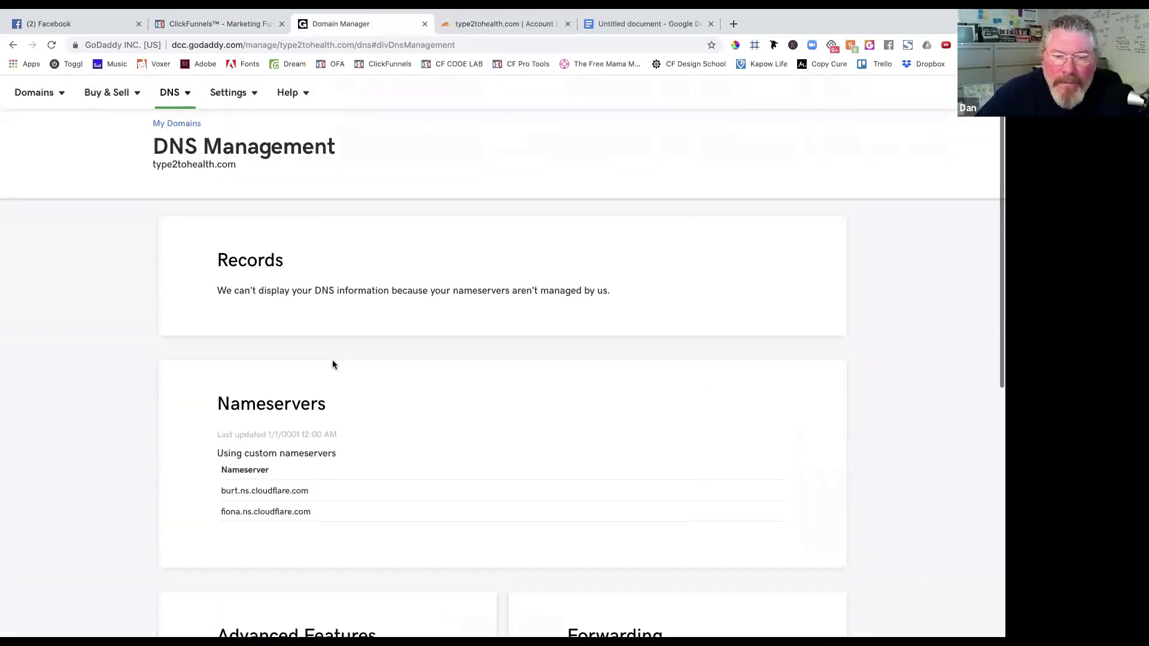
pyautogui.scroll(-3, 333, 364)
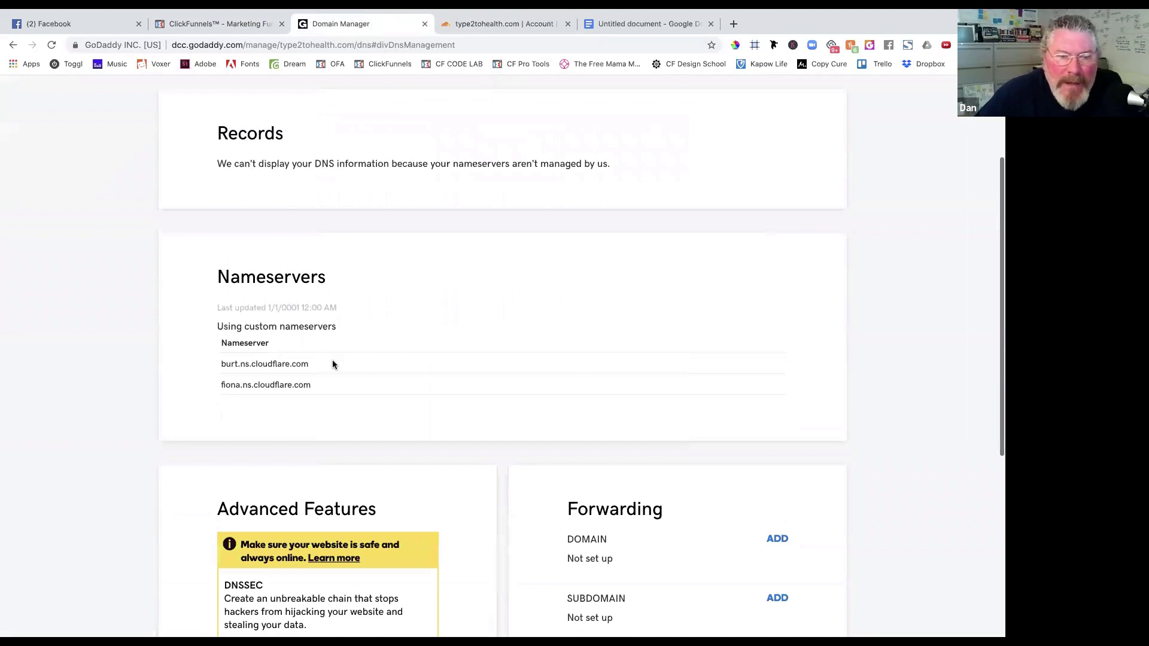
pyautogui.scroll(-4, 333, 364)
pyautogui.scroll(8, 334, 364)
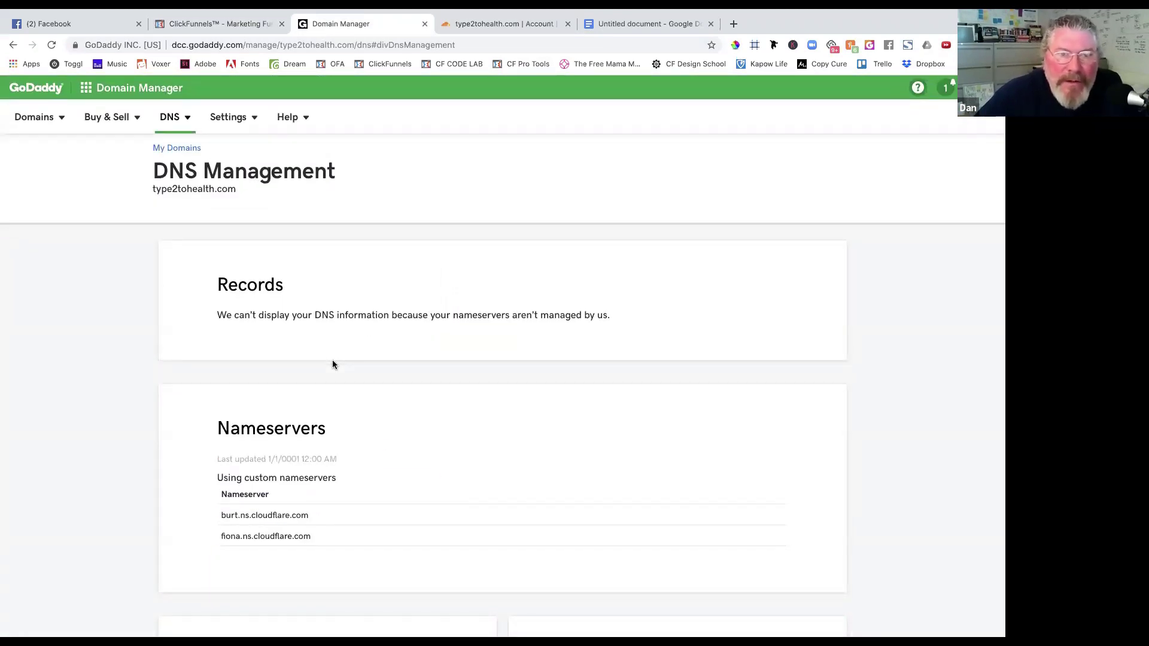
pyautogui.scroll(-5, 333, 365)
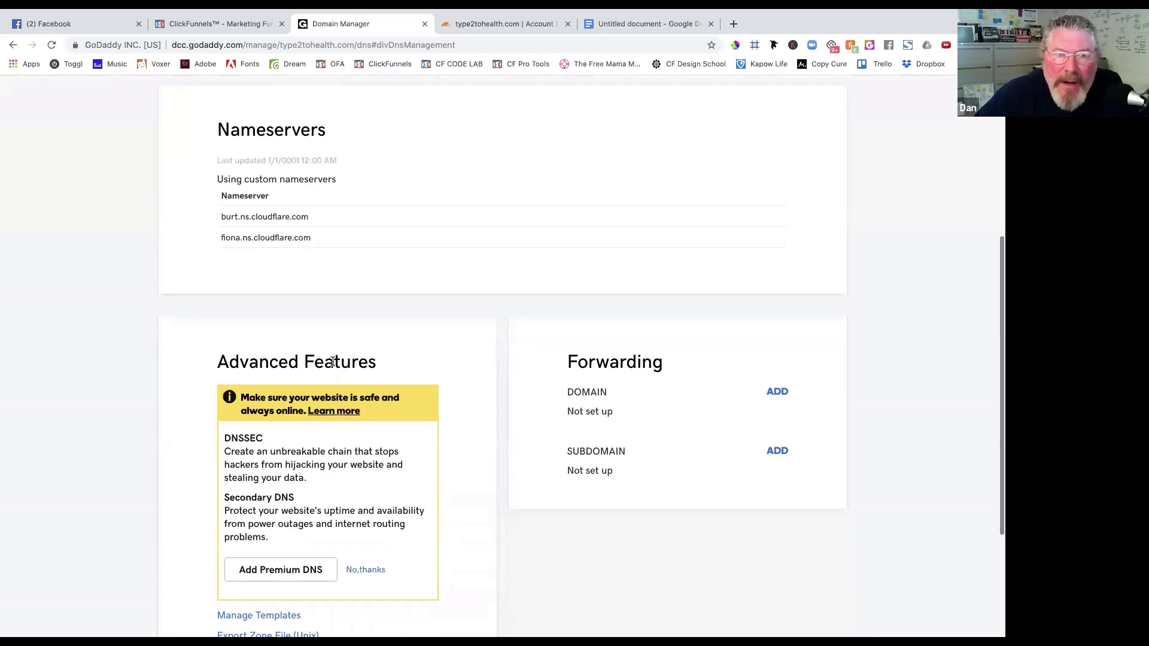
pyautogui.scroll(5, 333, 361)
pyautogui.click(519, 27)
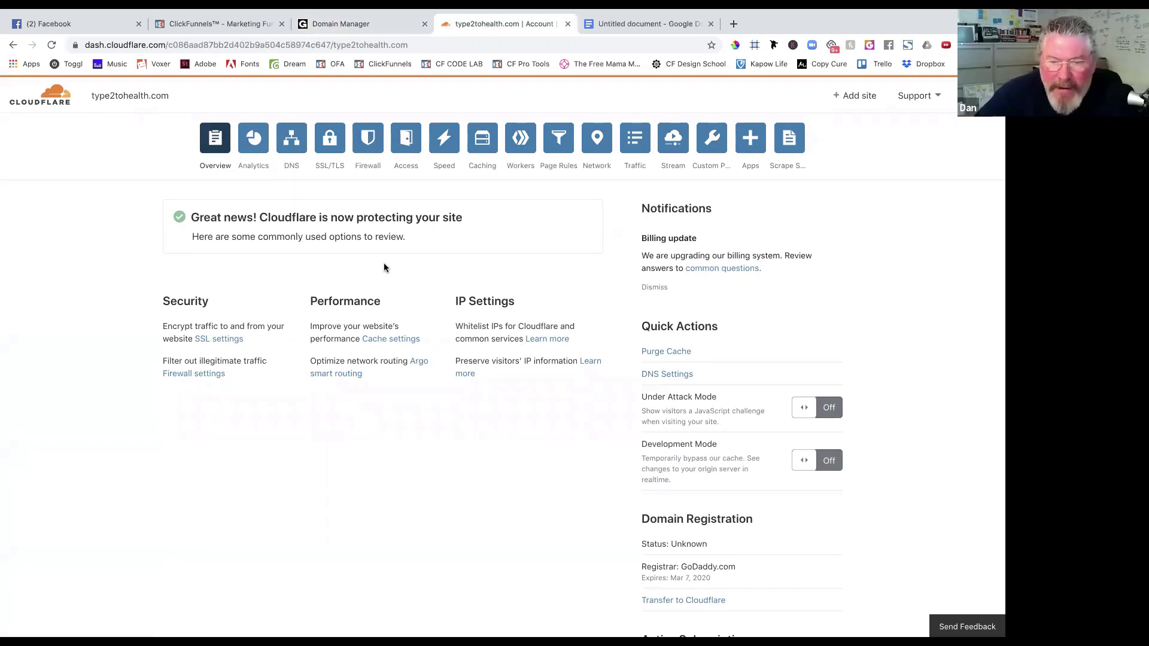
# Scroll through the Cloudflare type2tohealth.com overview, then return to GoDaddy's DNS Management page.
pyautogui.scroll(-5, 469, 470)
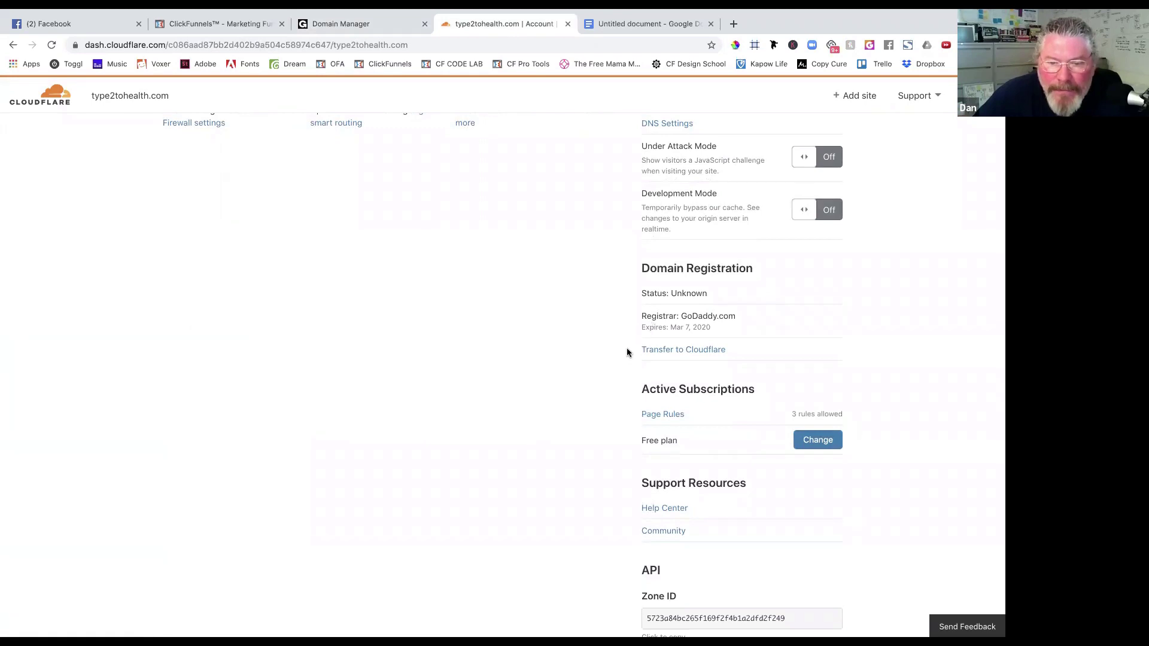
pyautogui.scroll(-1, 624, 356)
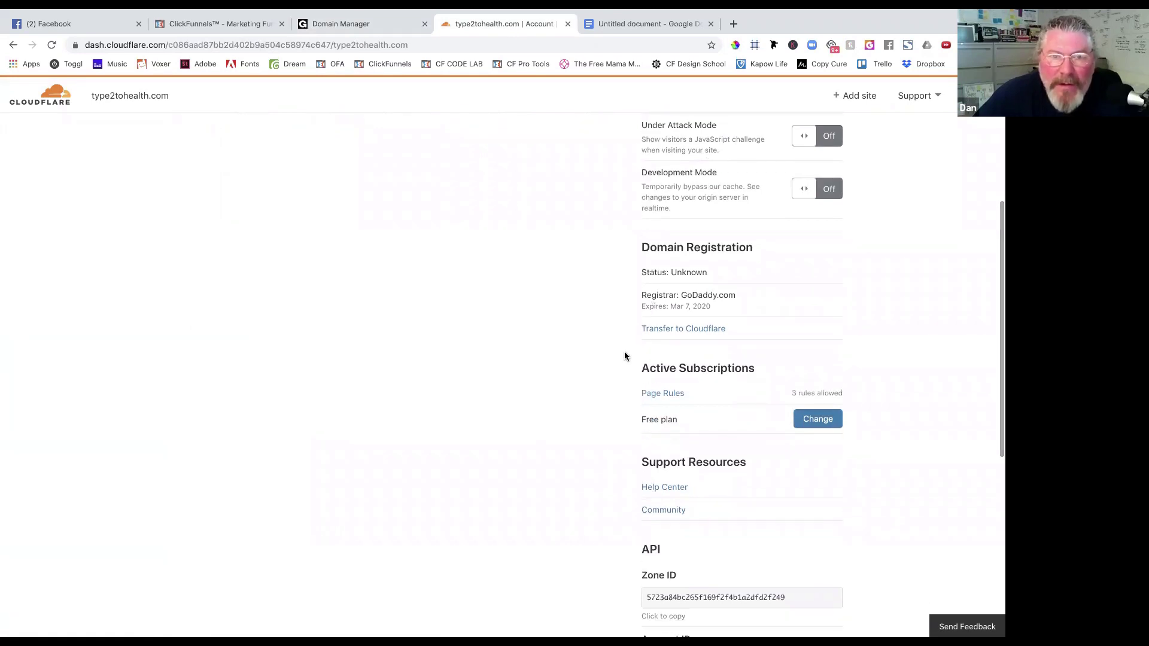
pyautogui.scroll(-3, 624, 356)
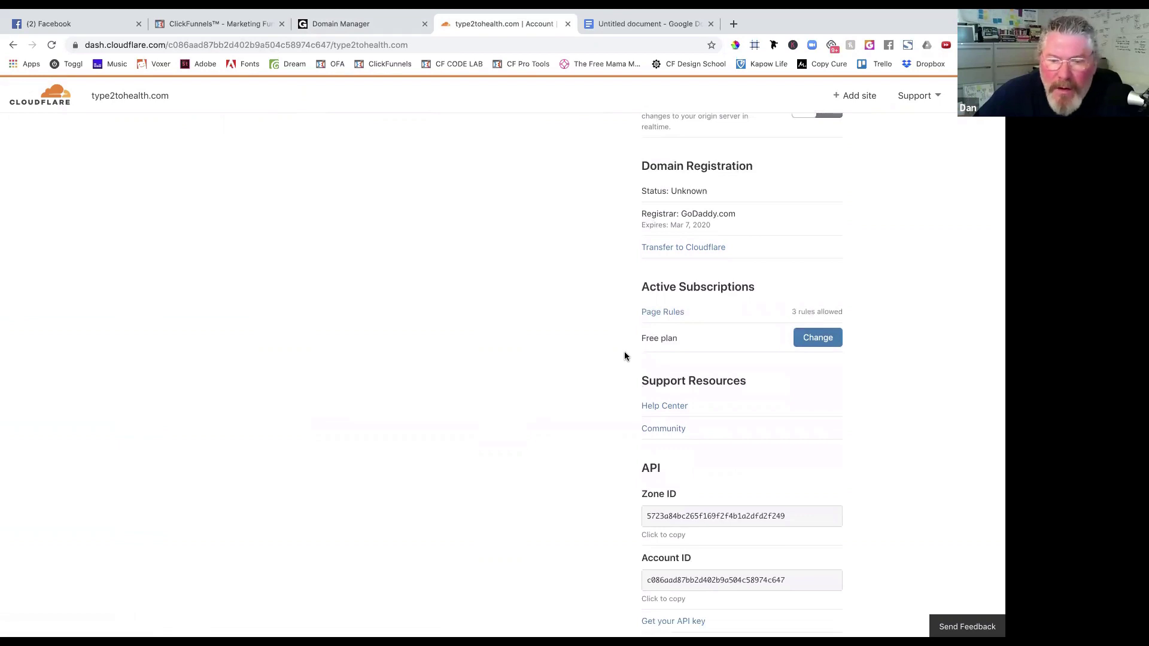
pyautogui.scroll(-3, 624, 356)
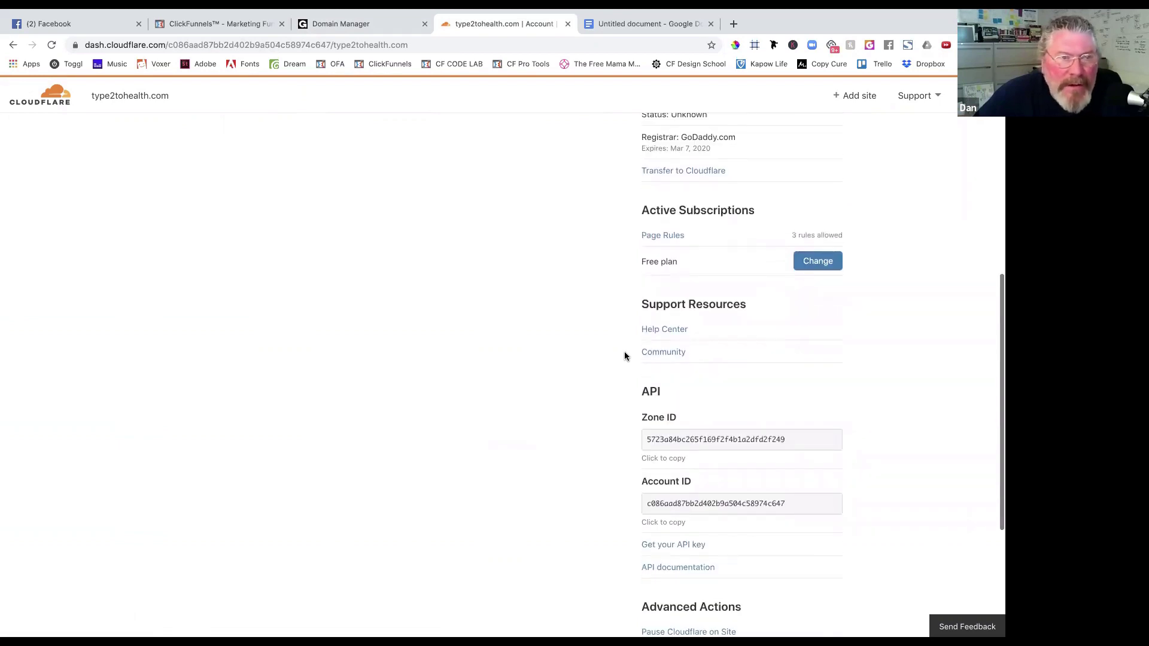
pyautogui.scroll(7, 625, 356)
pyautogui.click(371, 24)
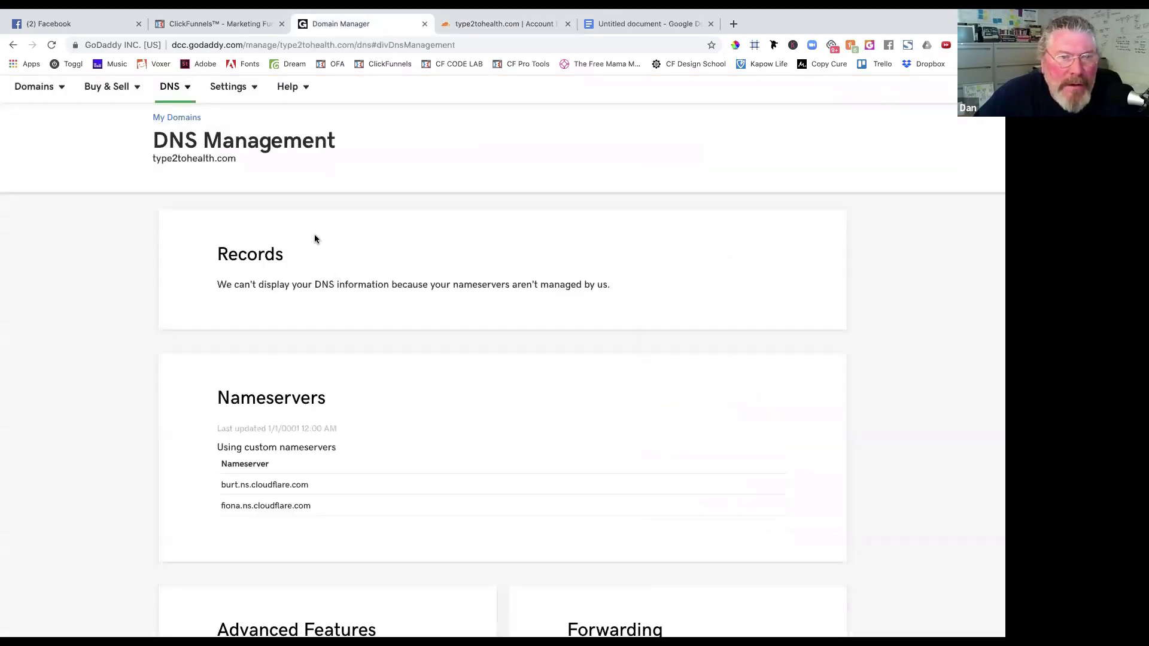
# Retry the ClickFunnels connection check for type2tohealth.com.
pyautogui.click(239, 23)
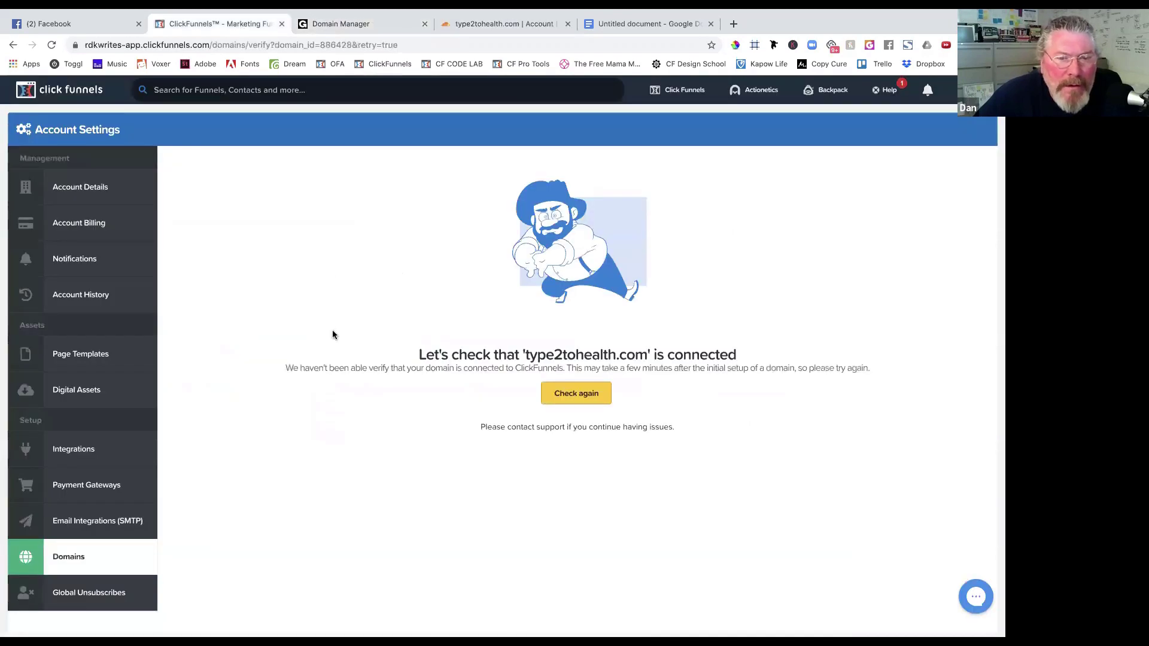
pyautogui.click(586, 399)
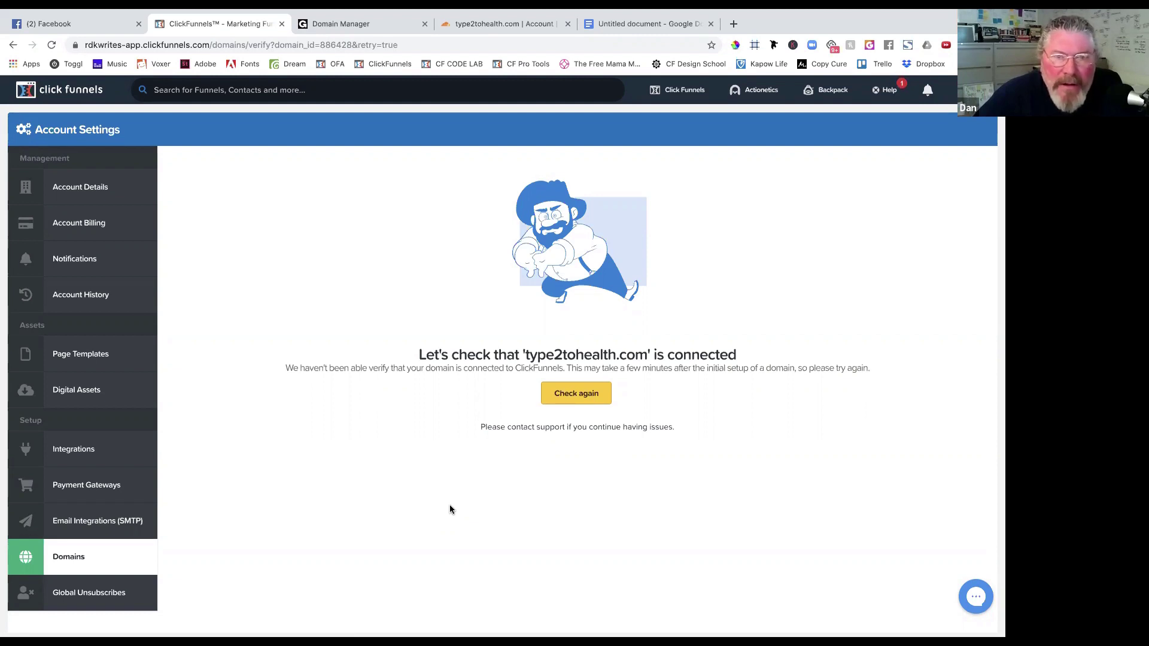
pyautogui.scroll(-2, 429, 512)
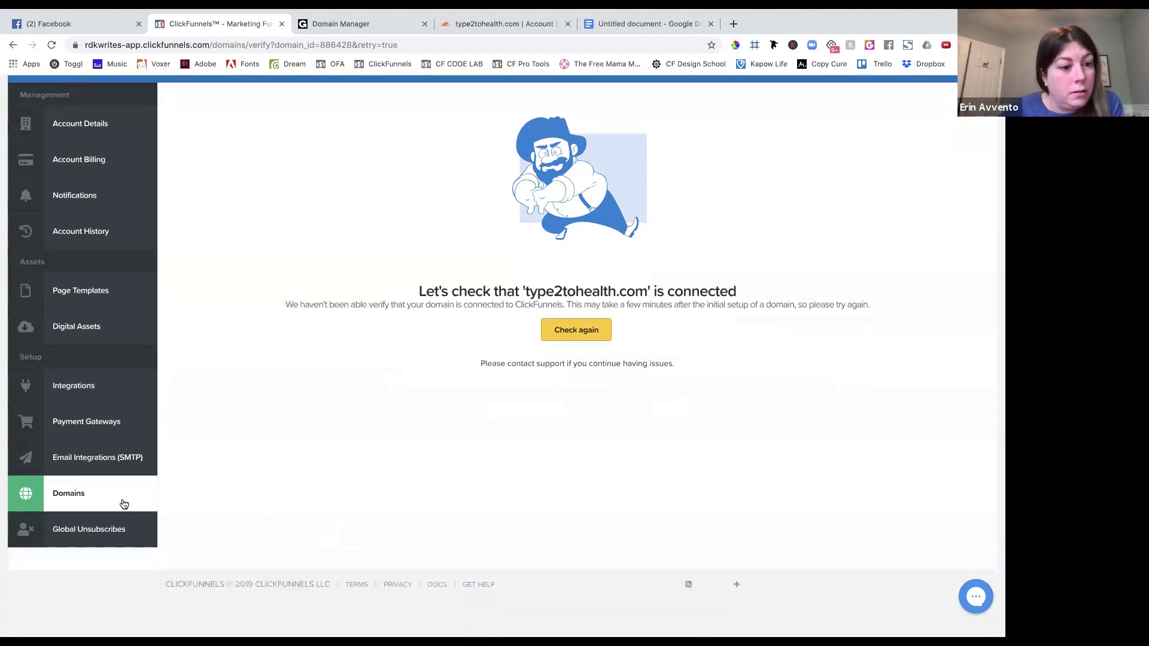
# Open type2tohealth.com from the ClickFunnels domains list and attempt verification again.
pyautogui.click(124, 504)
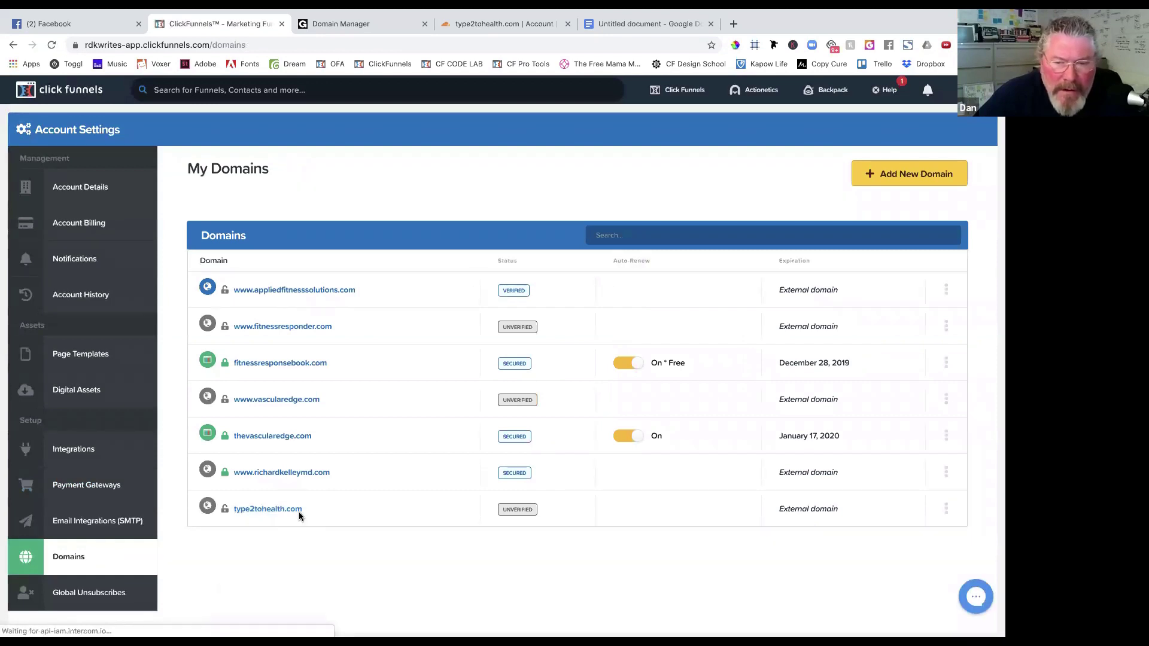
pyautogui.scroll(-2, 299, 513)
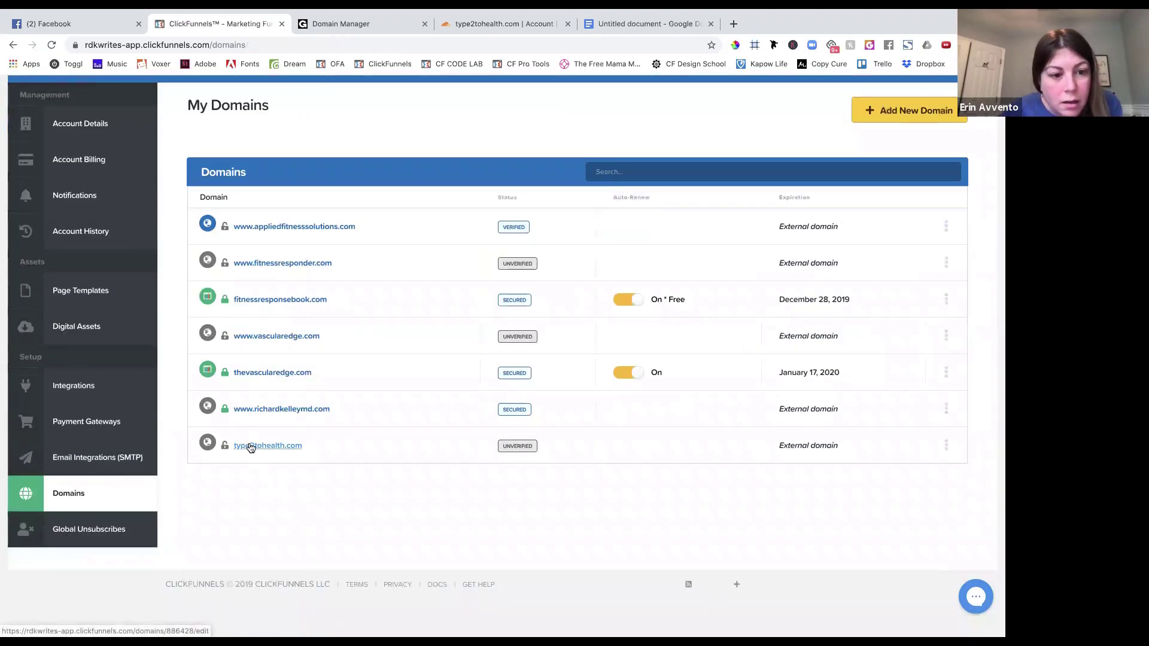
pyautogui.click(251, 448)
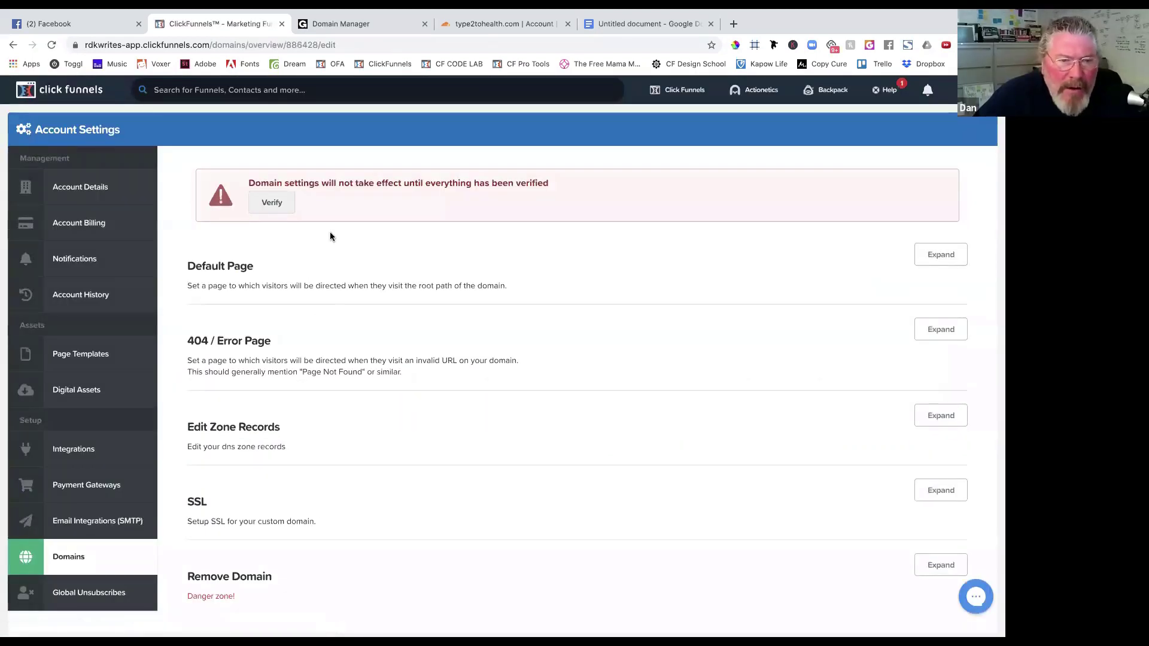
pyautogui.click(272, 204)
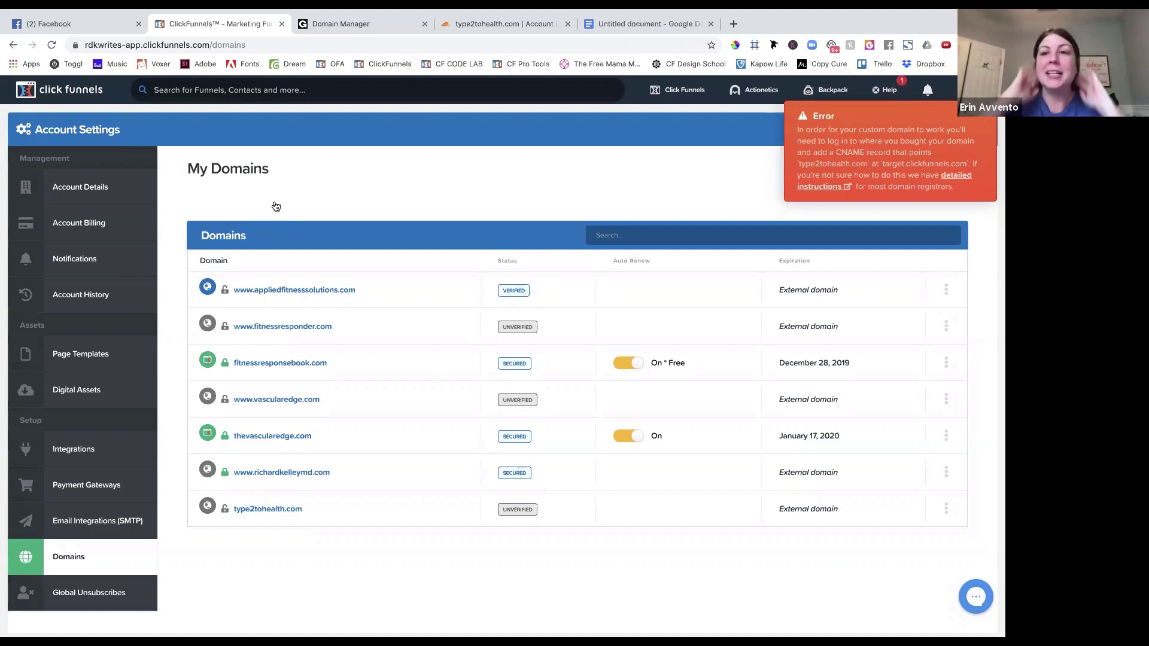
pyautogui.click(470, 24)
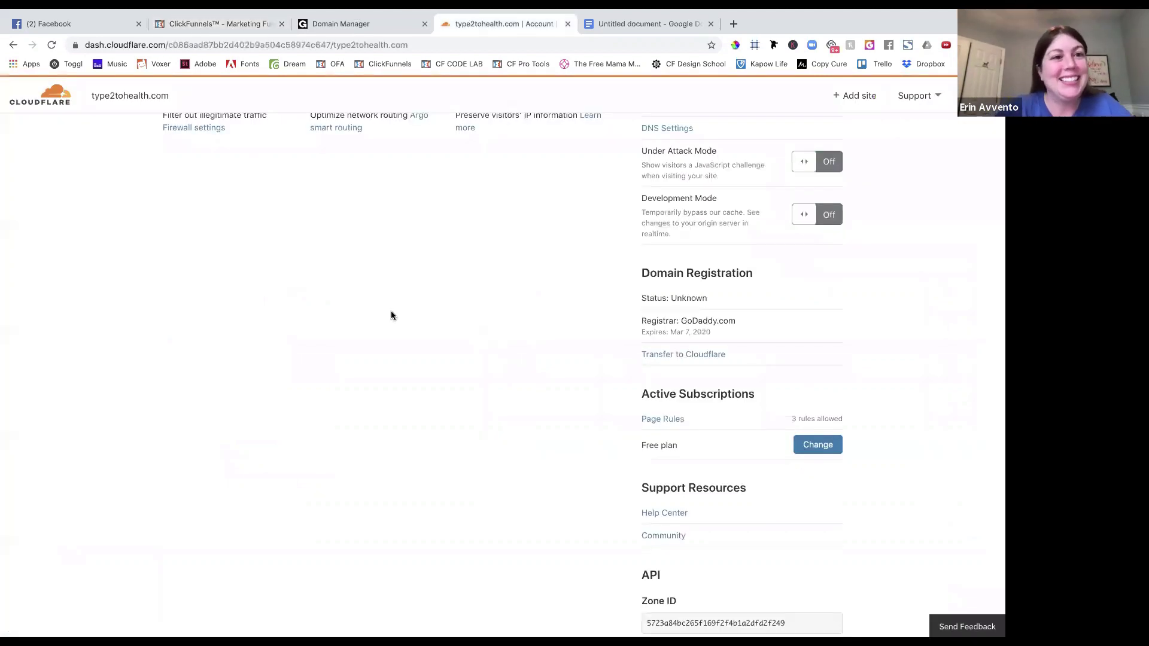
# Open Cloudflare's DNS records for type2tohealth.com, showing the www CNAME to target.clickfunnels.com.
pyautogui.scroll(5, 391, 318)
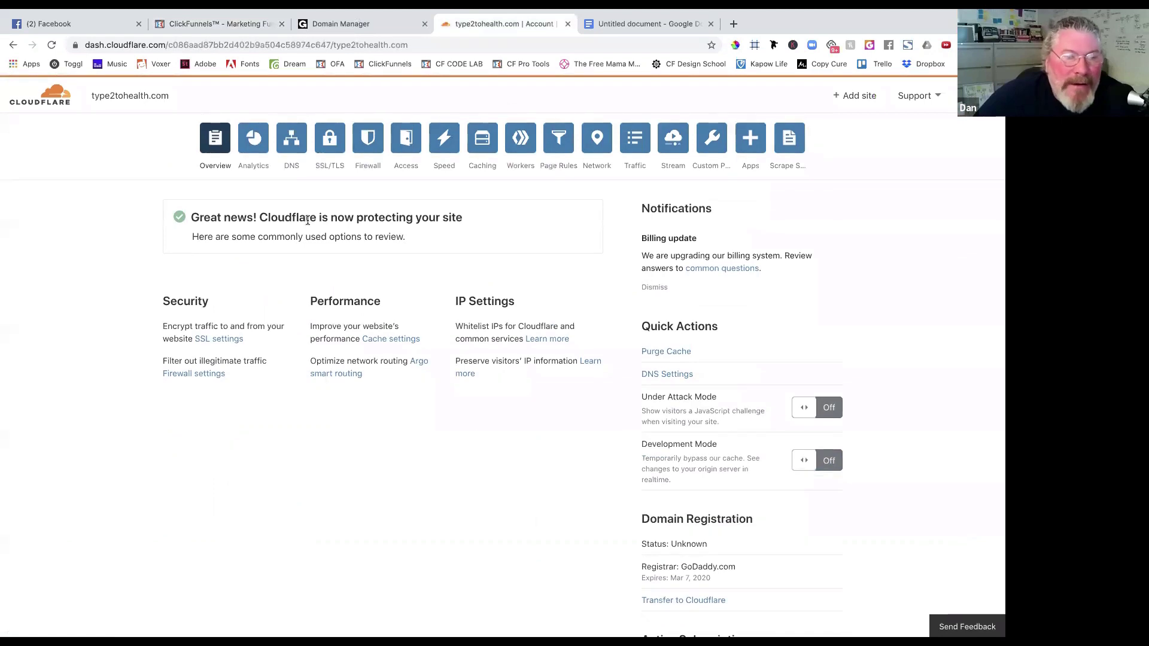
pyautogui.click(289, 147)
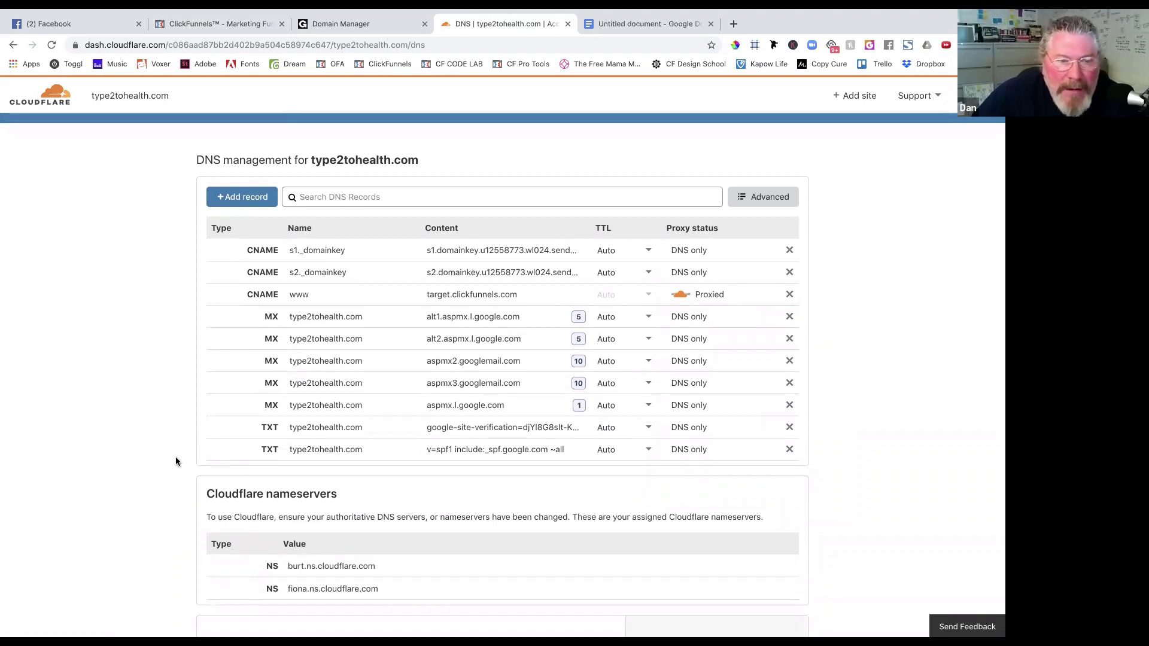
pyautogui.click(646, 30)
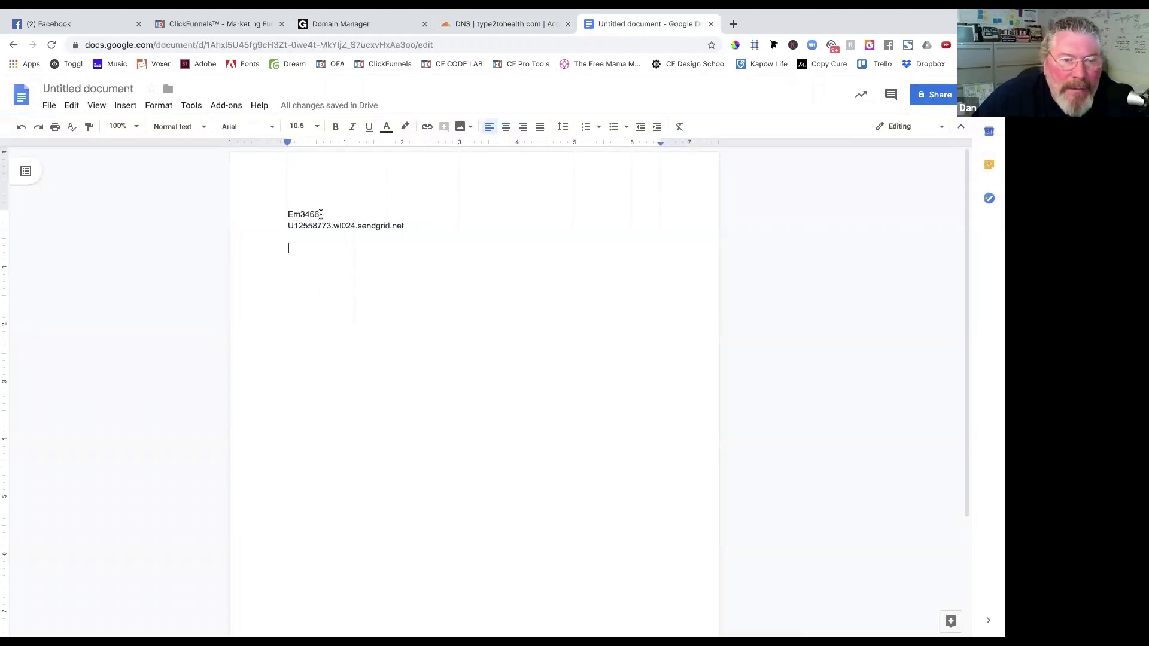
pyautogui.moveTo(321, 214); pyautogui.dragTo(283, 214)
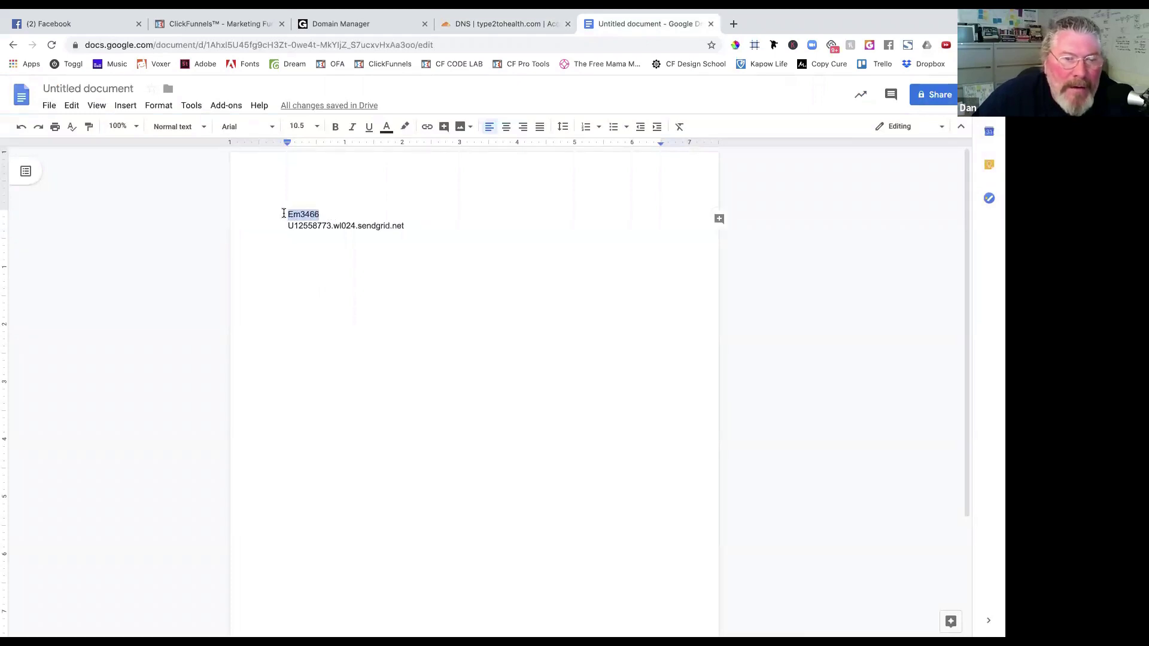
pyautogui.click(358, 27)
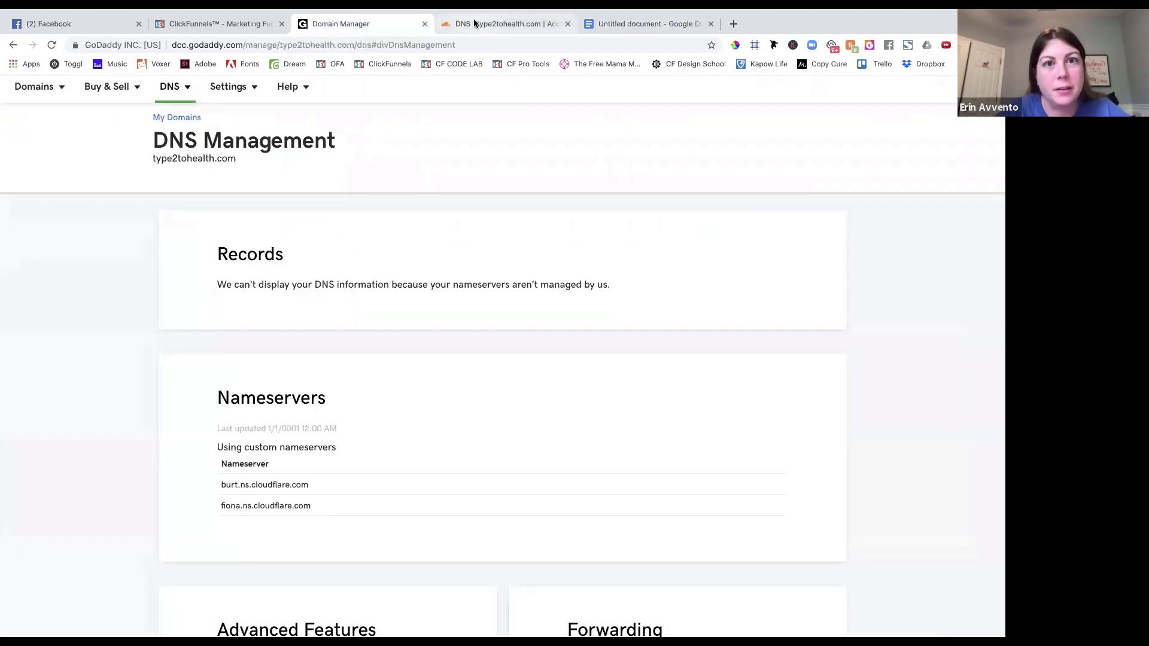
pyautogui.click(474, 24)
pyautogui.scroll(-1, 422, 294)
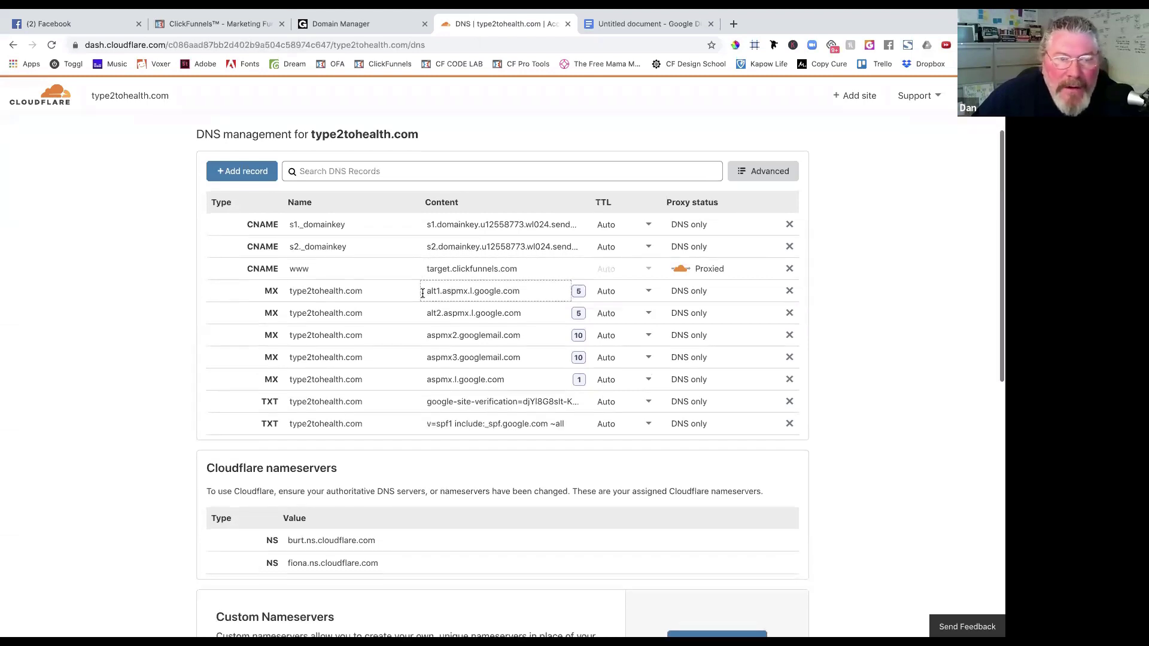
# Start a new CNAME record in Cloudflare named em3466.
pyautogui.click(248, 173)
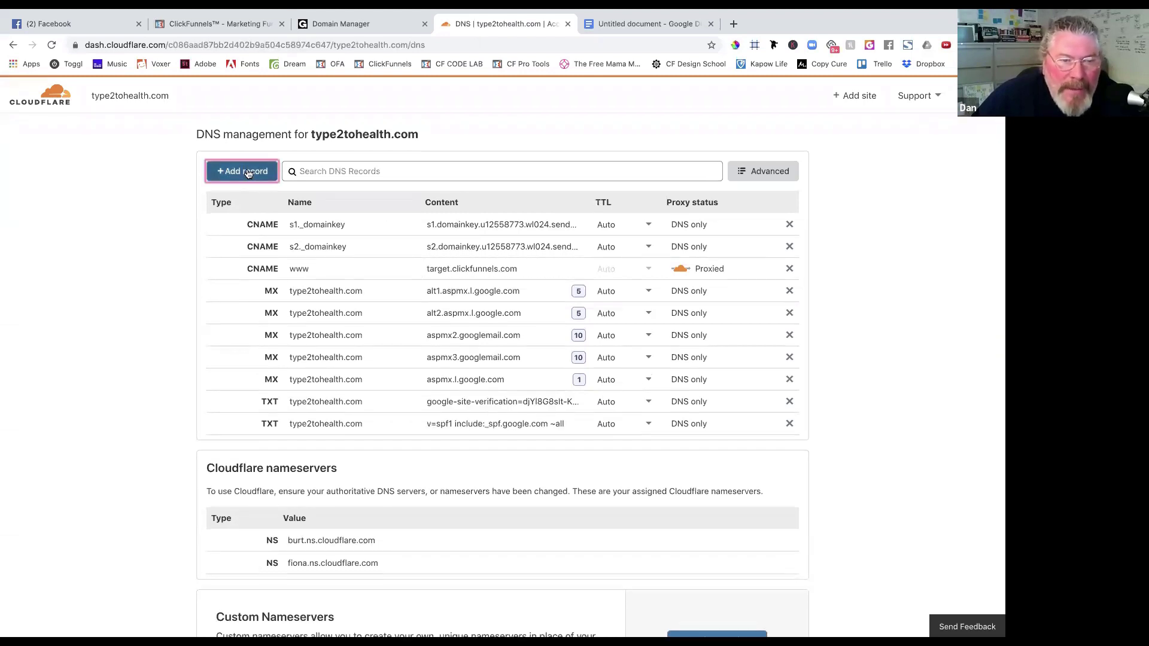
pyautogui.click(253, 250)
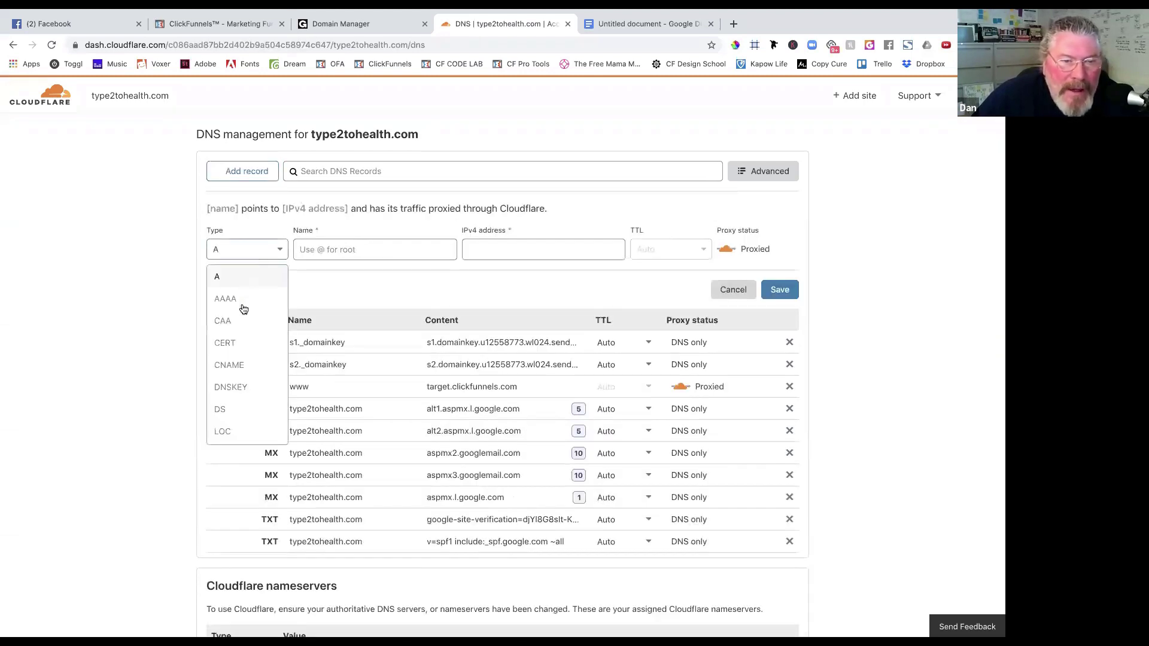
pyautogui.click(244, 366)
pyautogui.click(304, 247)
pyautogui.write('Em3466')
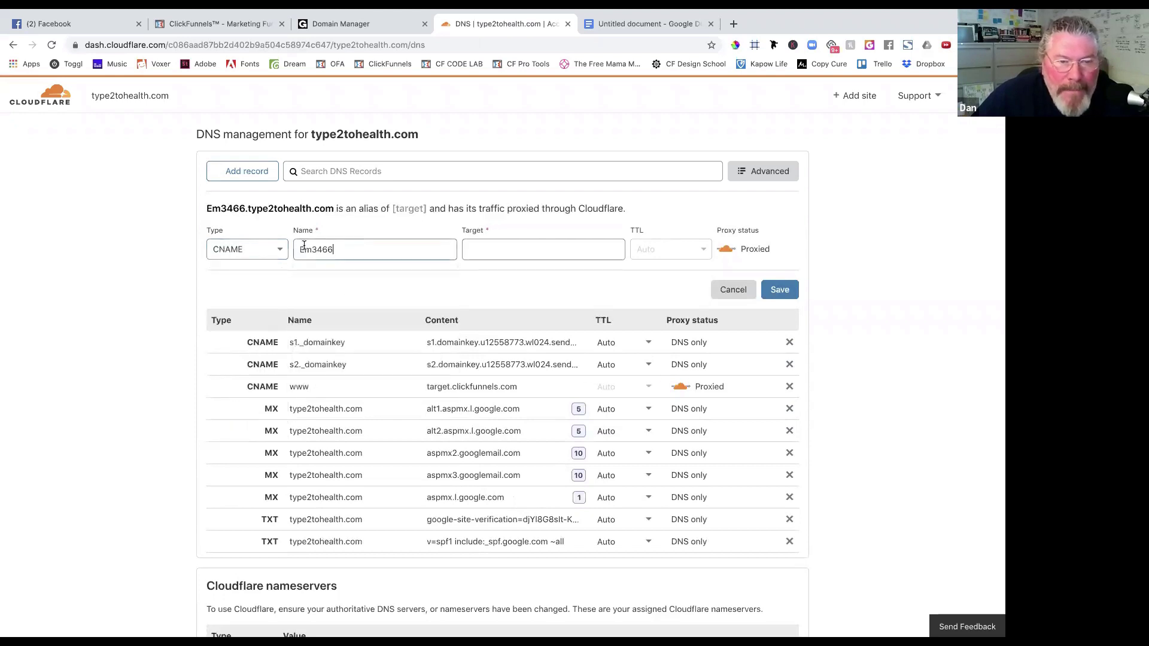
pyautogui.click(305, 248)
pyautogui.press('BackSpace')
pyautogui.write('e')
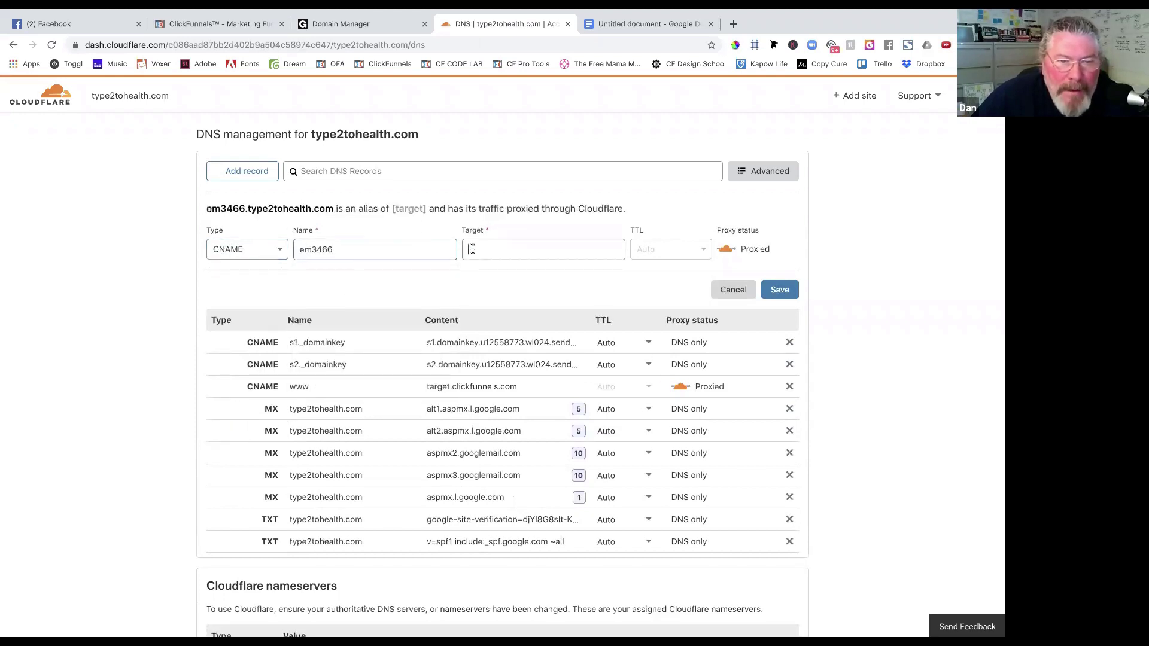
# Set the em3466 target to u12558773.wl024.sendgrid.net from the notes, make it DNS only, and save.
pyautogui.click(472, 249)
pyautogui.click(644, 24)
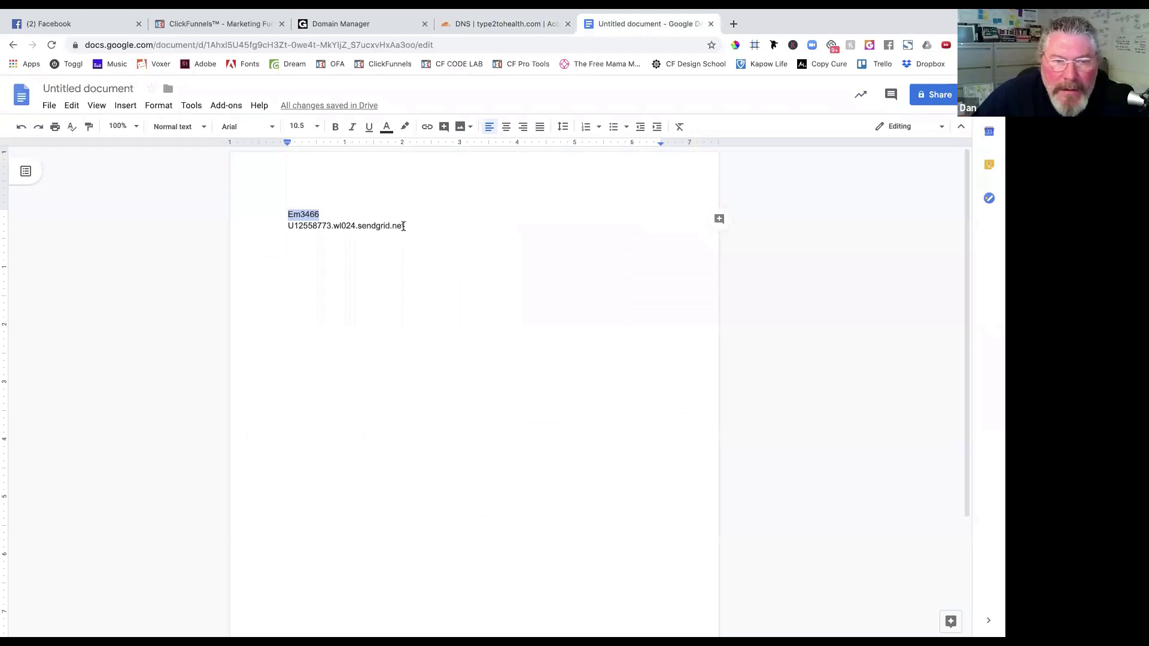
pyautogui.moveTo(403, 226); pyautogui.dragTo(286, 227)
pyautogui.press('super+c')
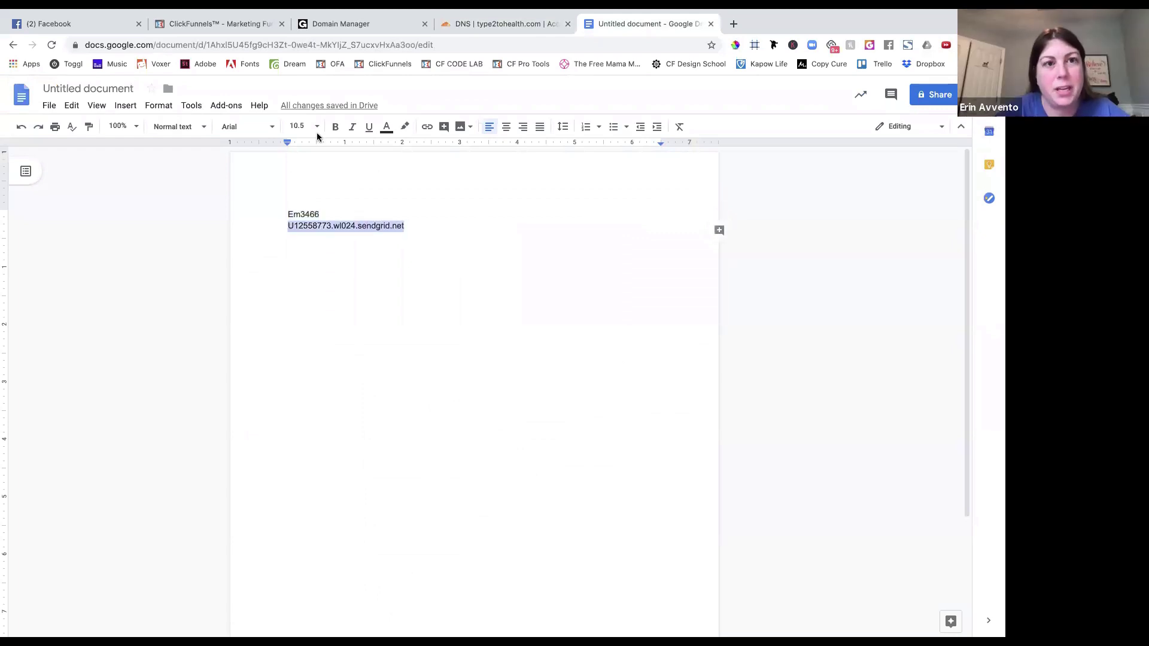
pyautogui.click(336, 25)
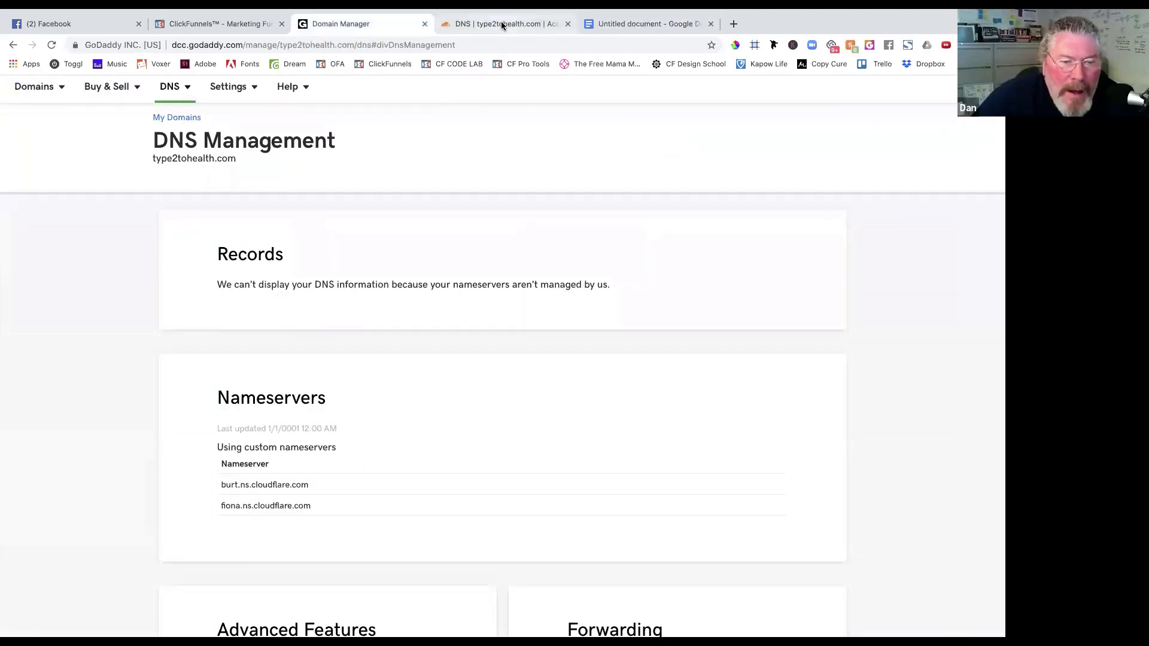
pyautogui.click(501, 23)
pyautogui.press('super+v')
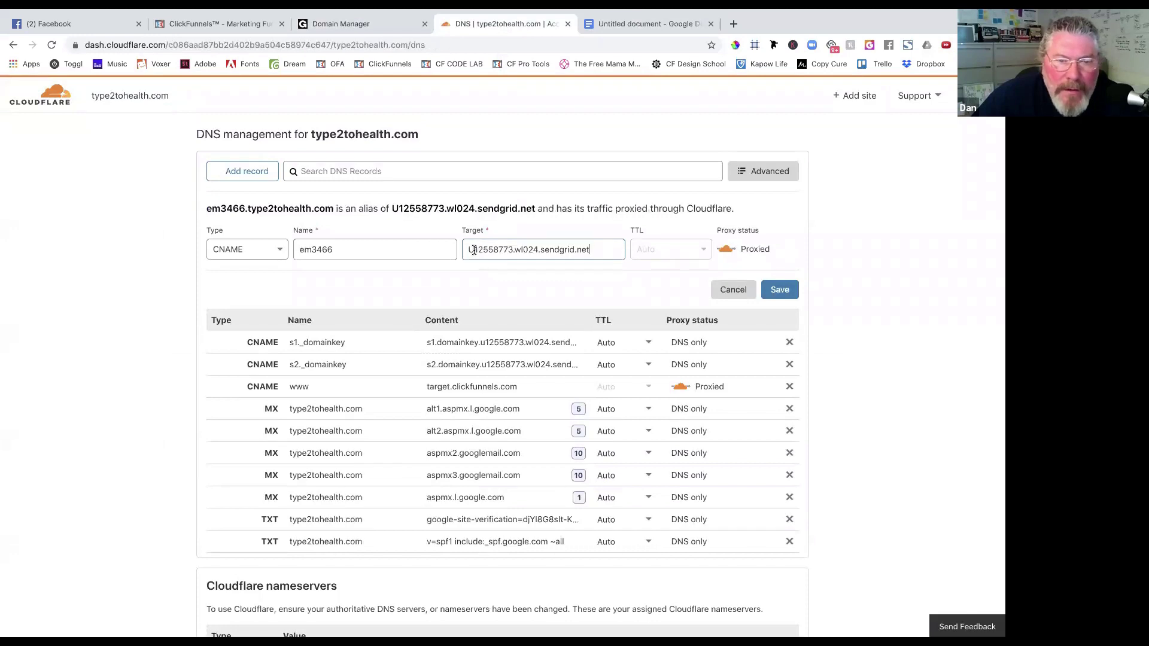
pyautogui.press('BackSpace')
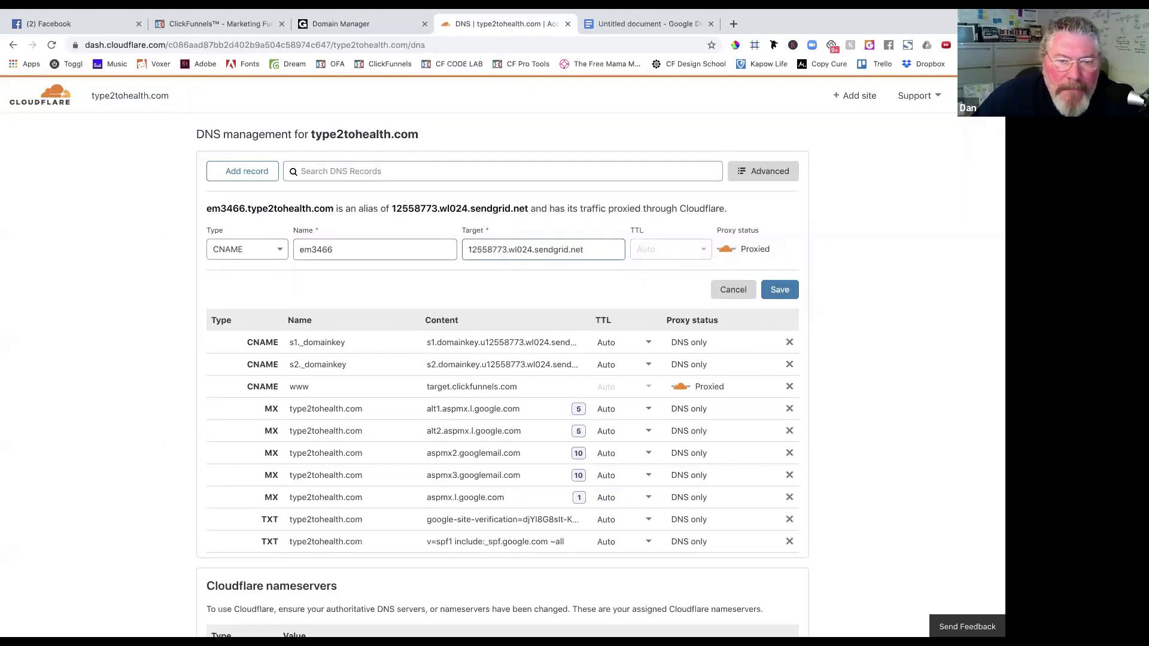
pyautogui.write('u')
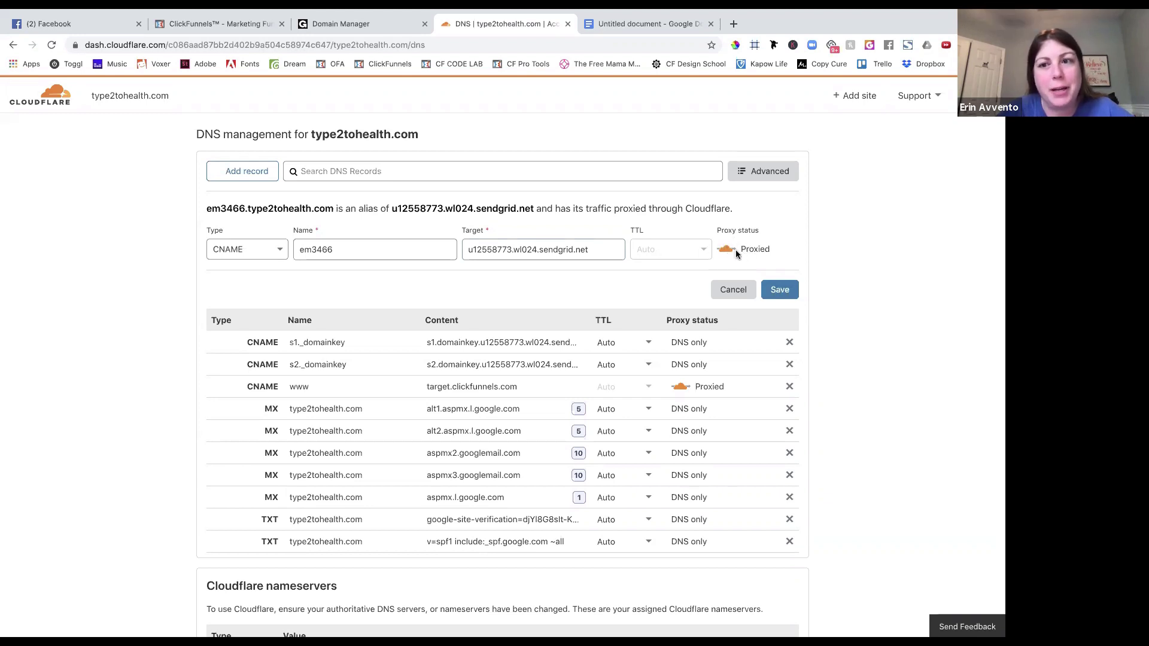
pyautogui.click(781, 292)
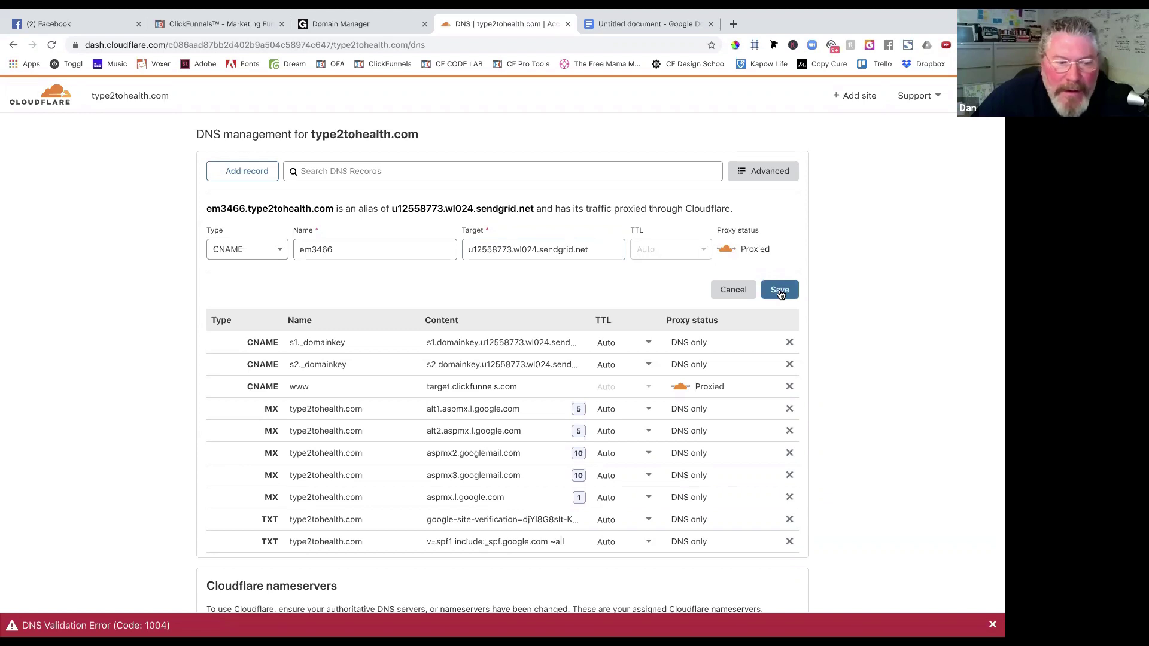
pyautogui.scroll(-1, 767, 269)
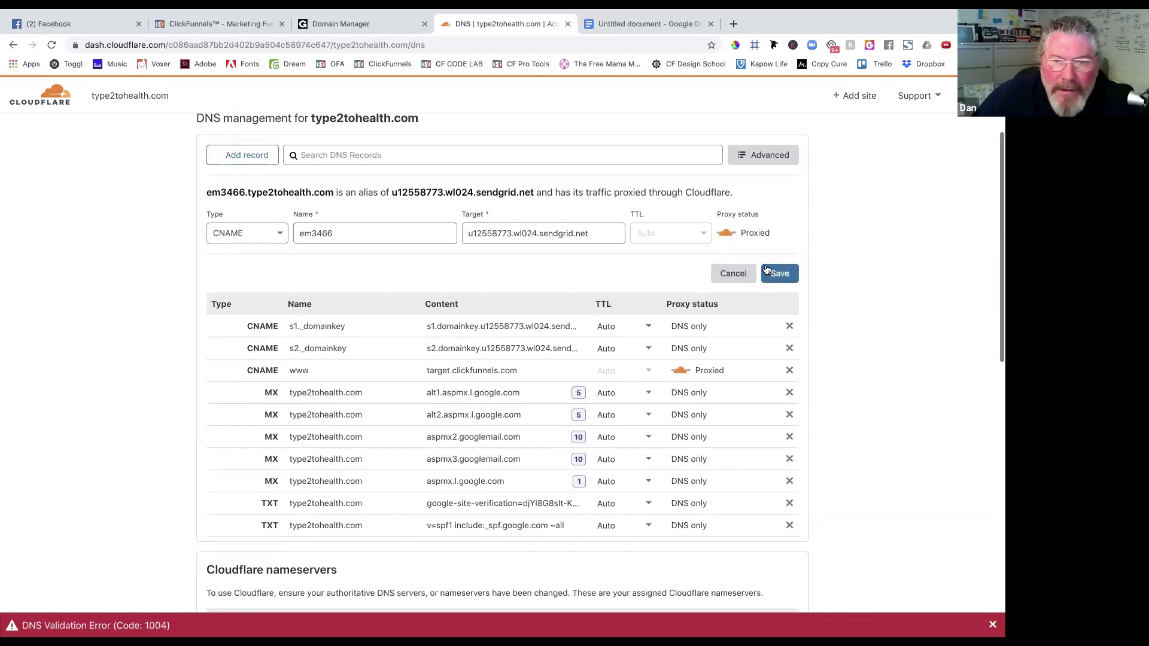
pyautogui.click(728, 235)
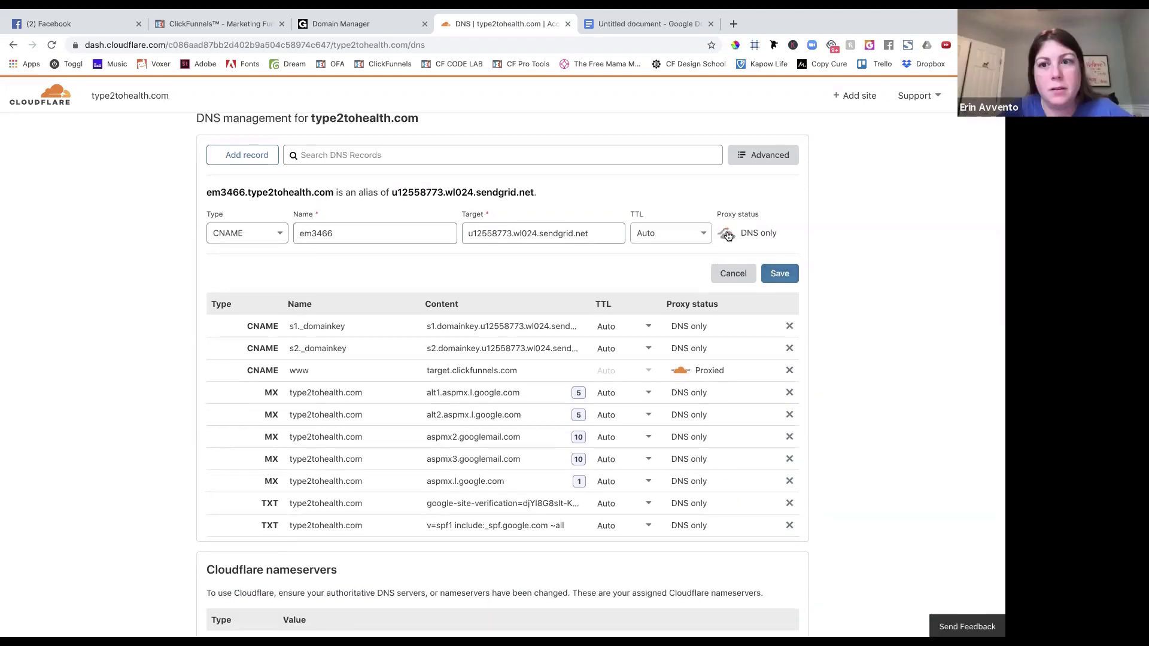
pyautogui.click(782, 275)
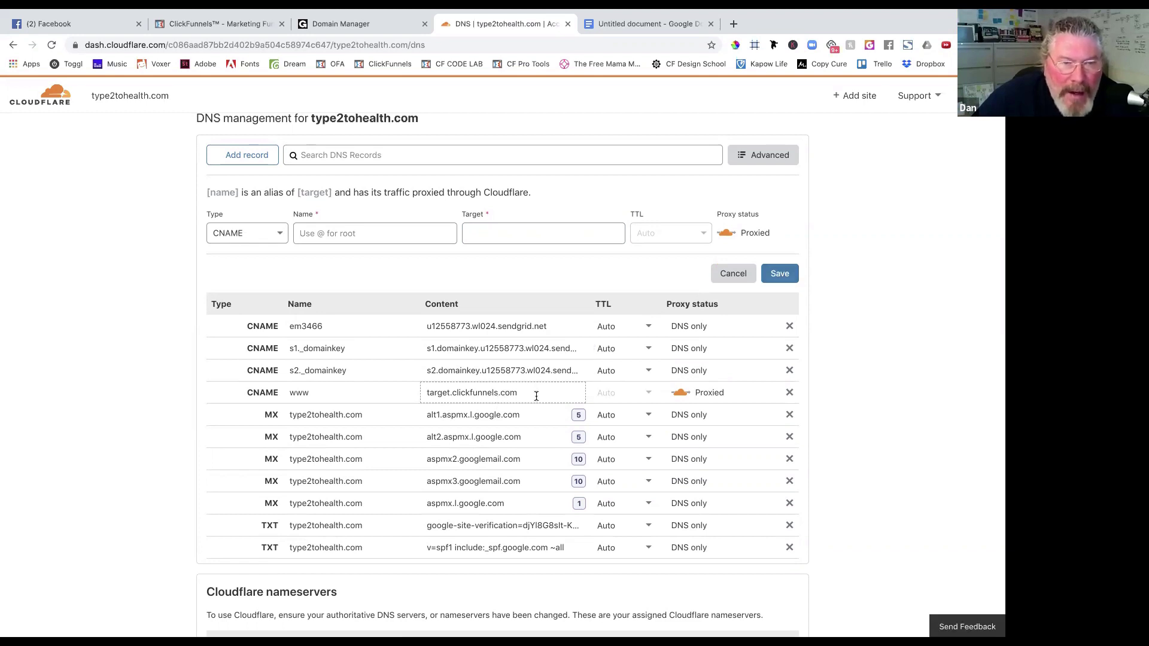
# Change the www CNAME target from target.clickfunnels.com to type2tohealth.com.
pyautogui.click(448, 396)
pyautogui.click(368, 390)
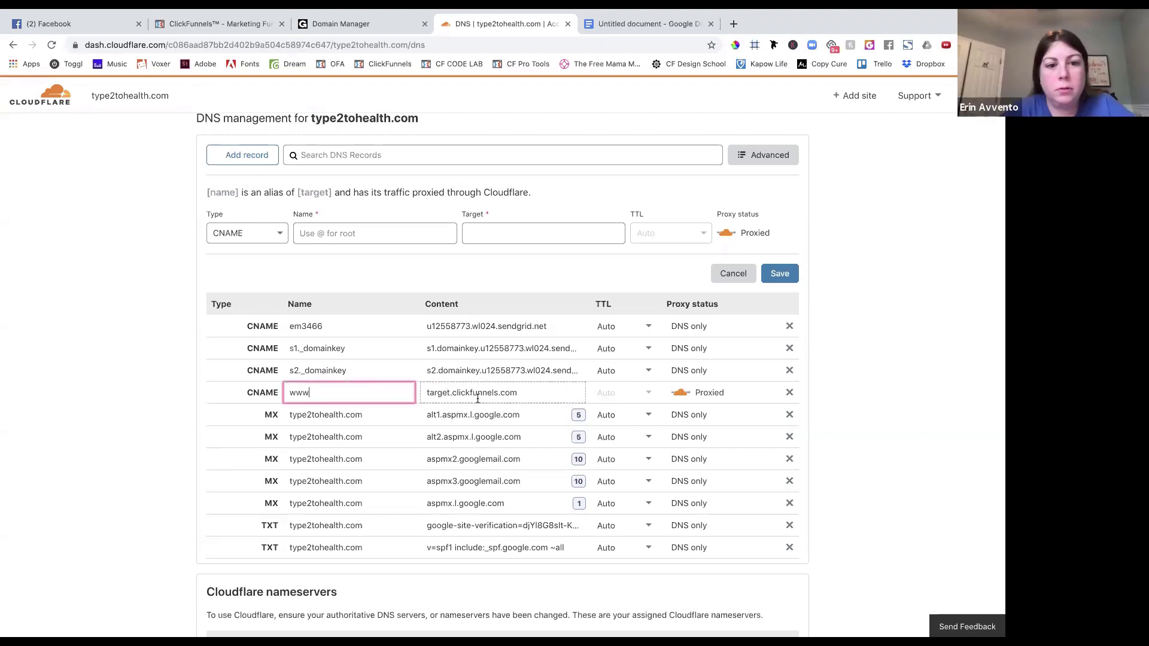
pyautogui.click(550, 395)
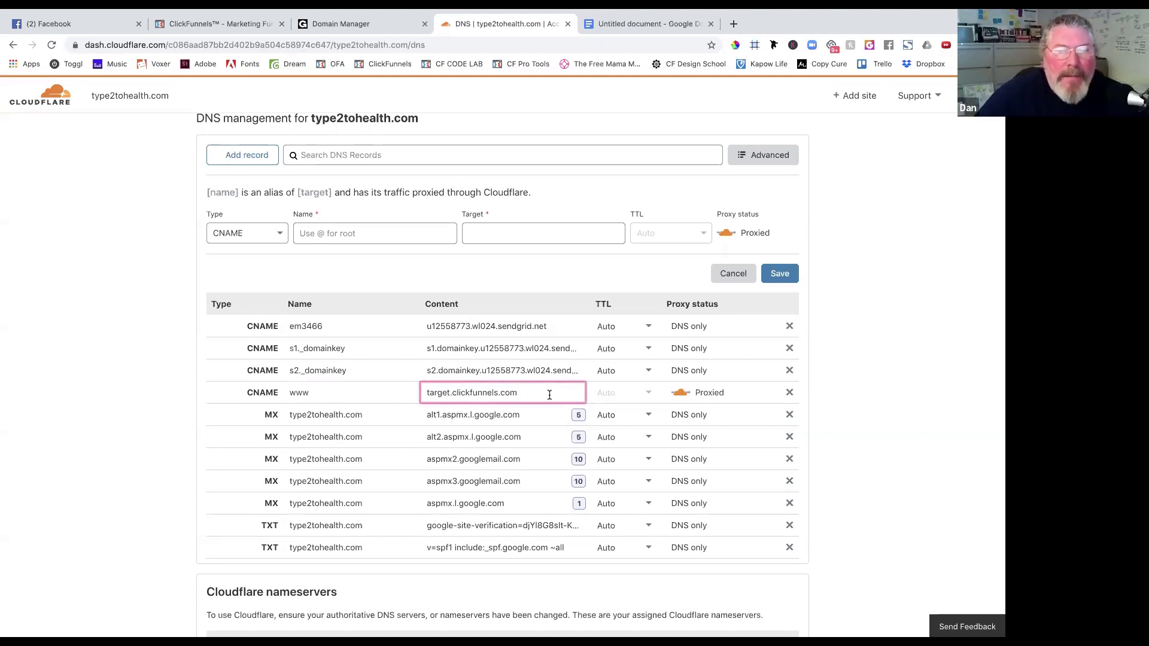
pyautogui.tripleClick(550, 395)
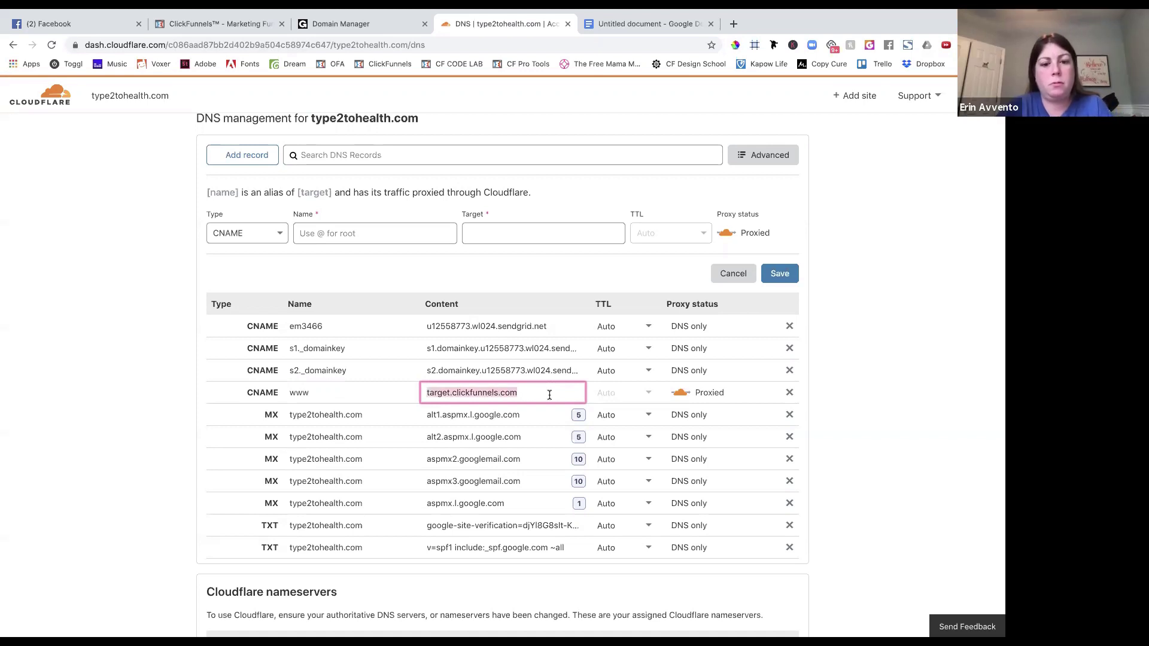
pyautogui.write('type2')
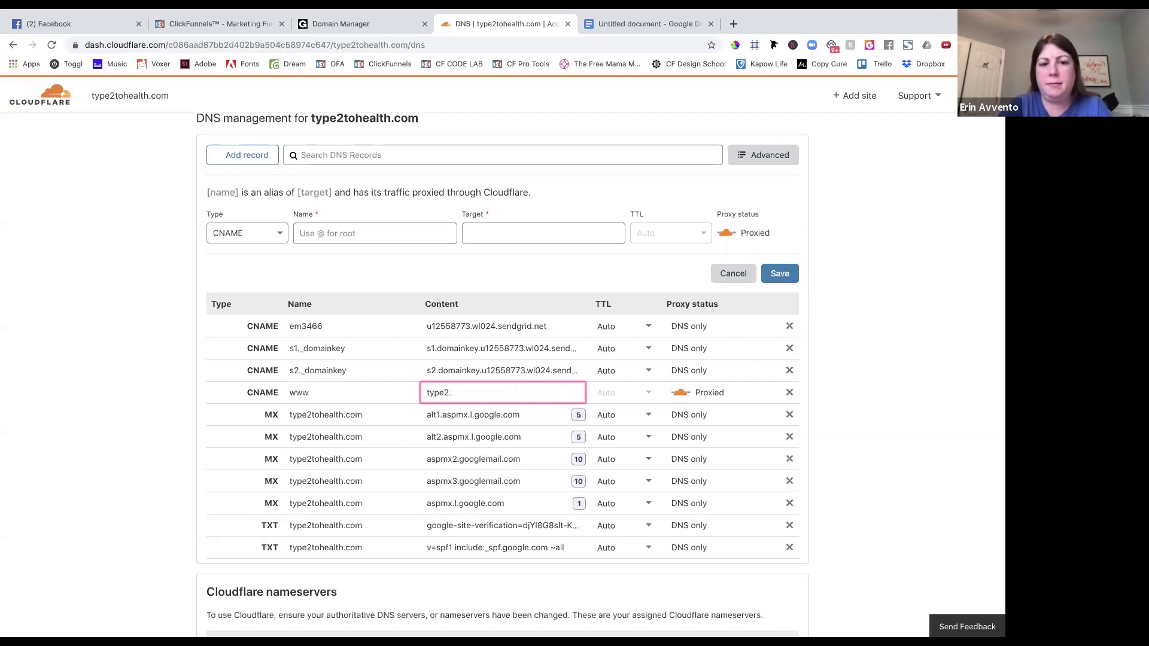
pyautogui.write('tohealth.com')
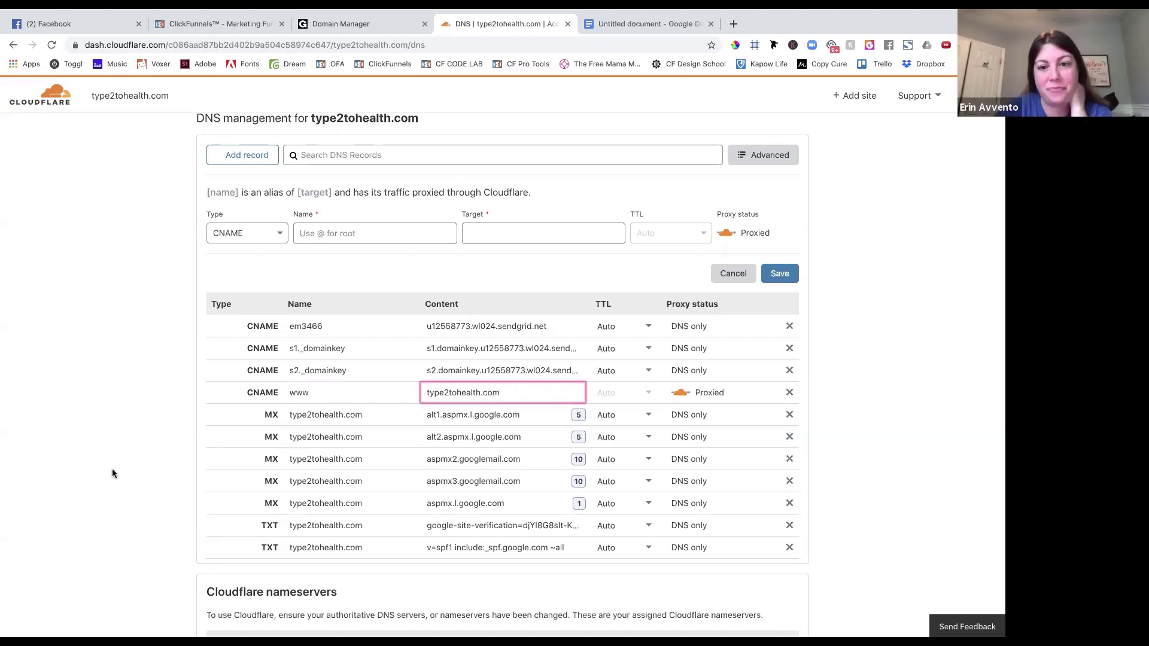
pyautogui.scroll(-2, 112, 466)
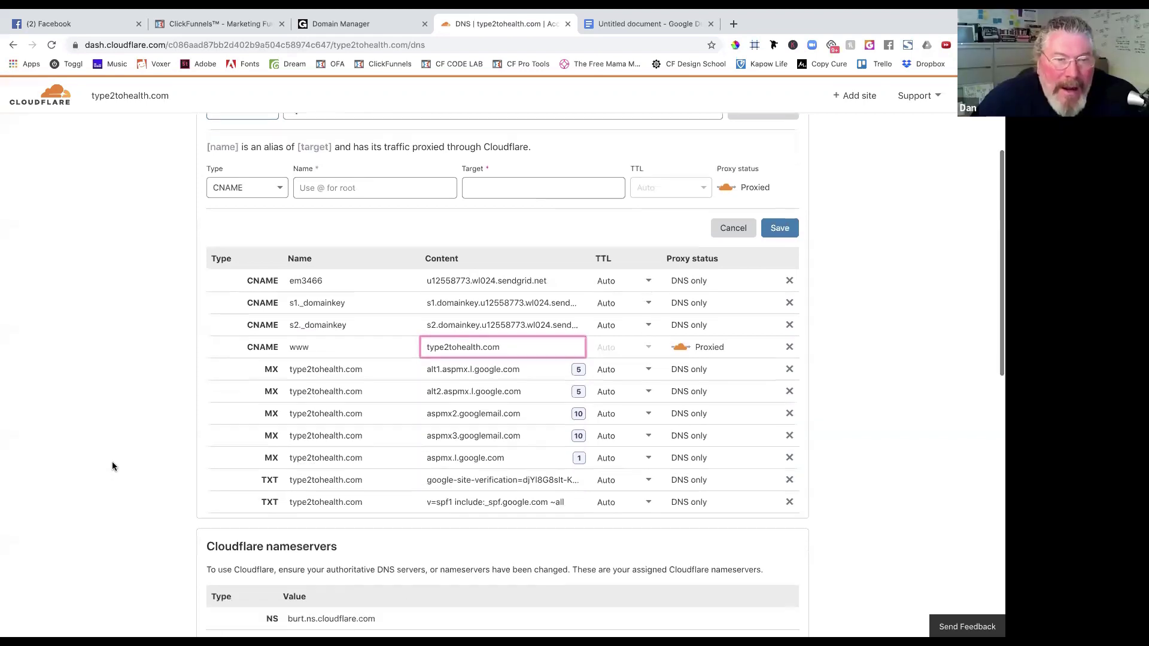
pyautogui.click(164, 473)
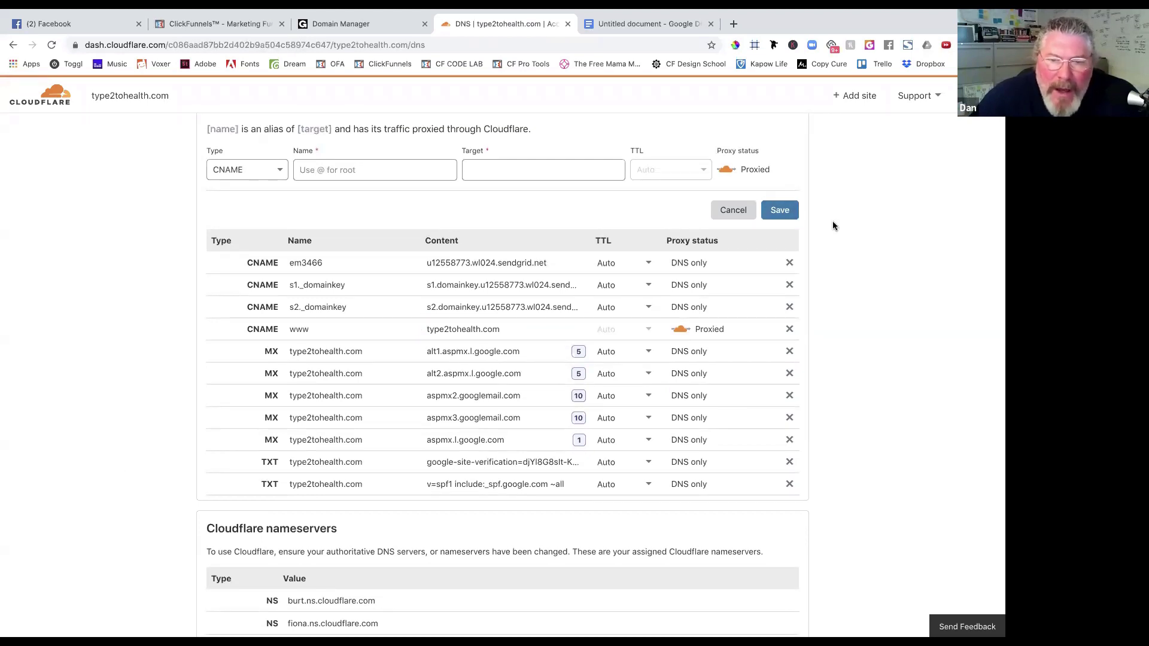
pyautogui.scroll(1, 834, 225)
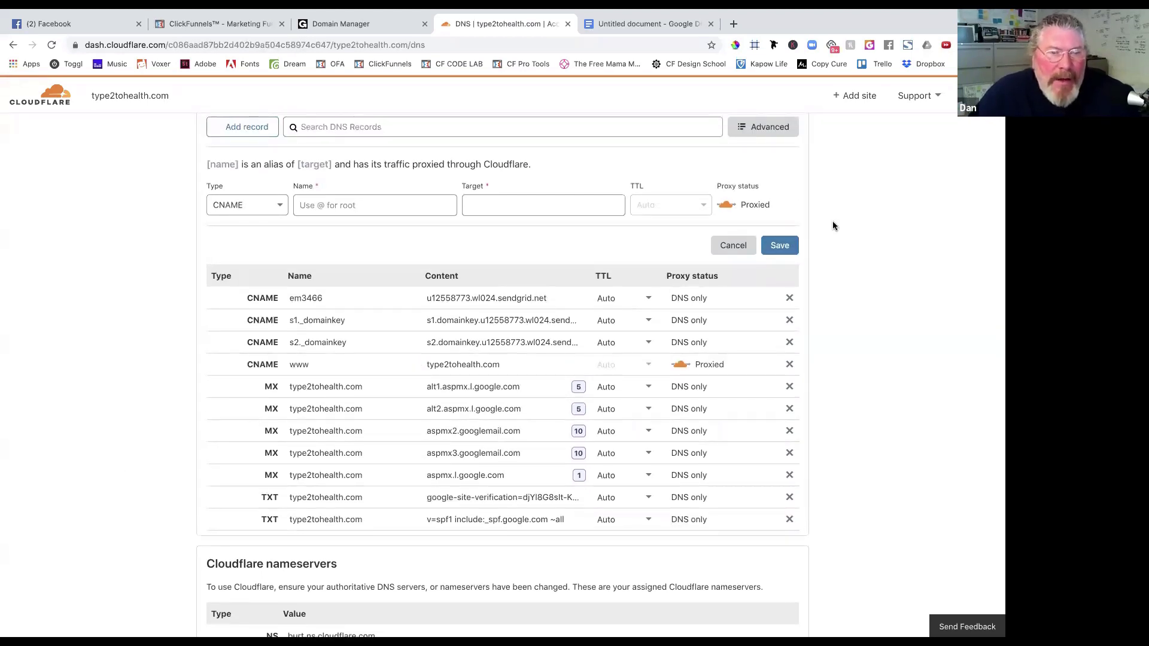
# Discard the empty record form and start a fresh CNAME record.
pyautogui.scroll(1, 834, 225)
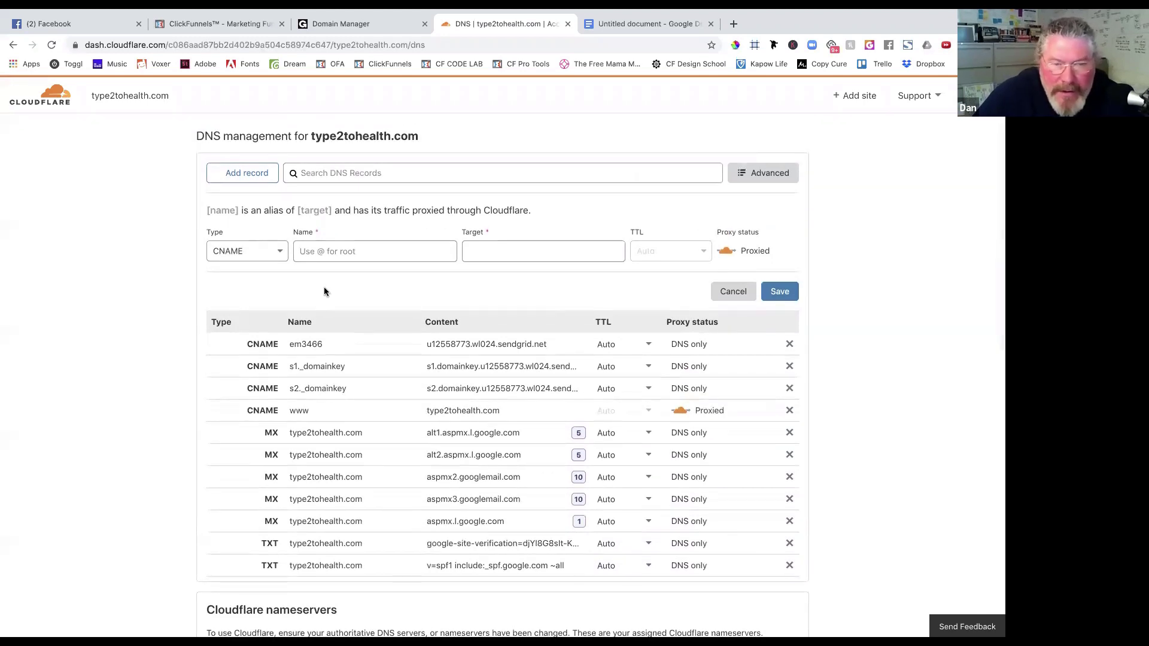
pyautogui.click(243, 173)
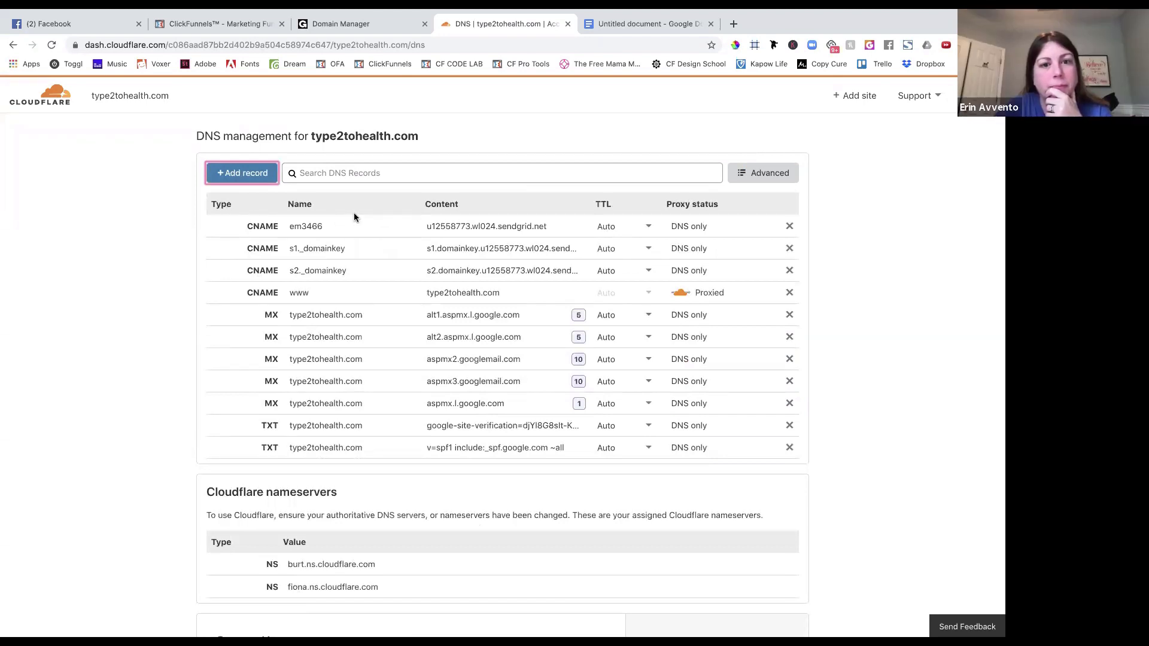
pyautogui.click(262, 174)
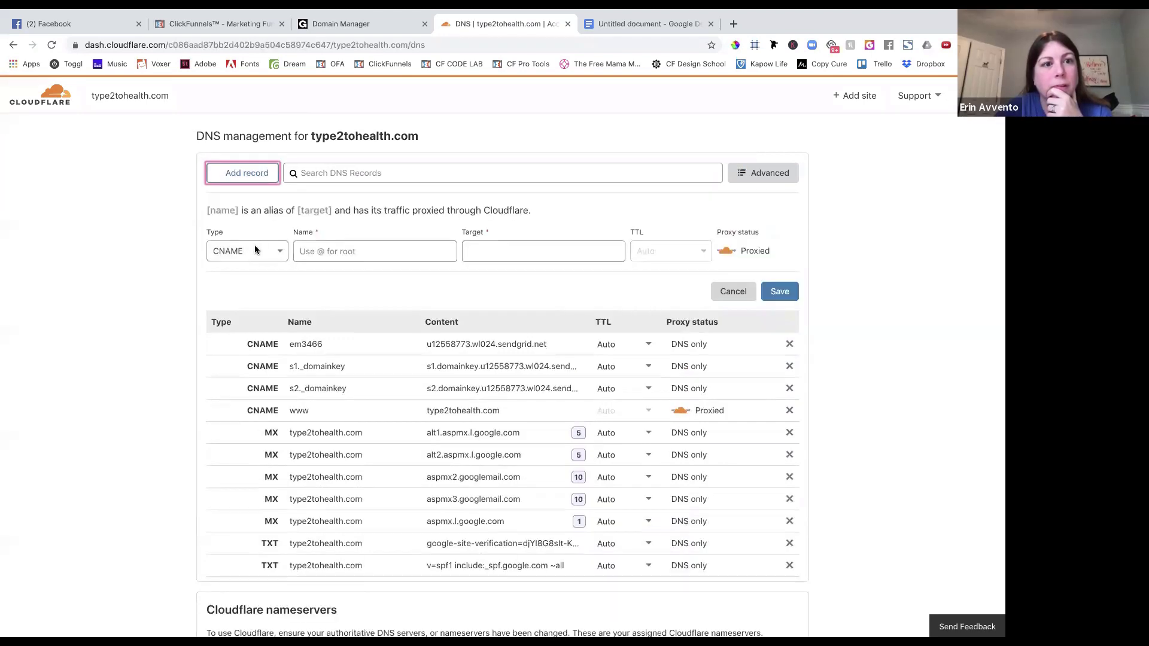
pyautogui.click(255, 250)
pyautogui.click(254, 246)
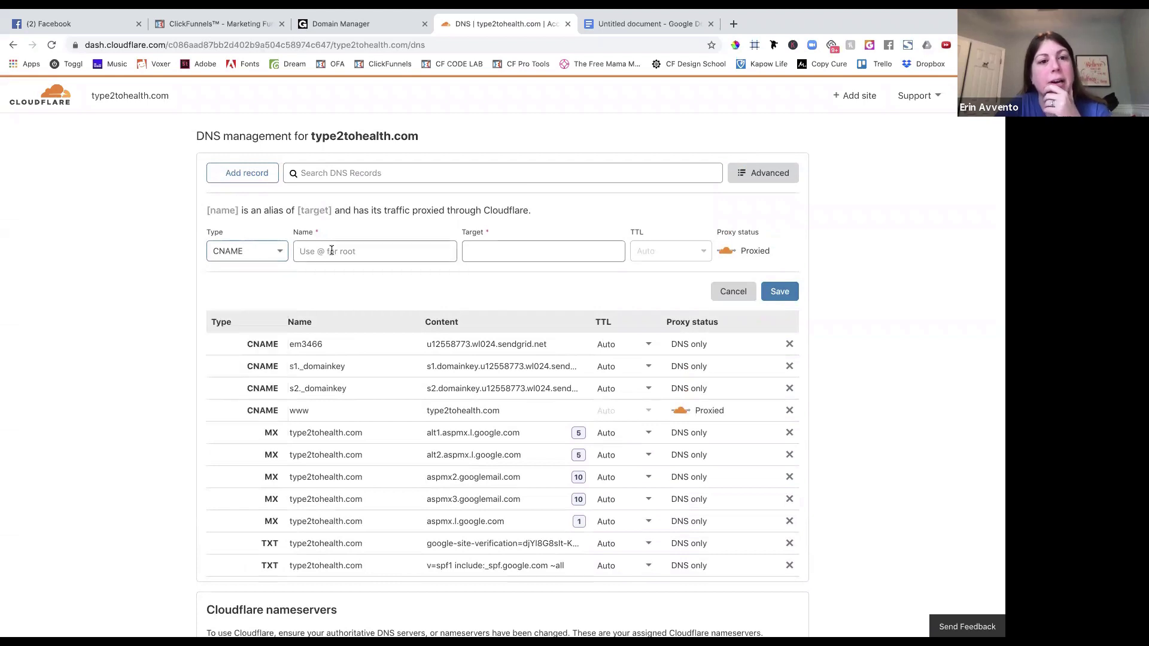
# Name the record @ with target target.clickfunnels.com and save it.
pyautogui.click(332, 251)
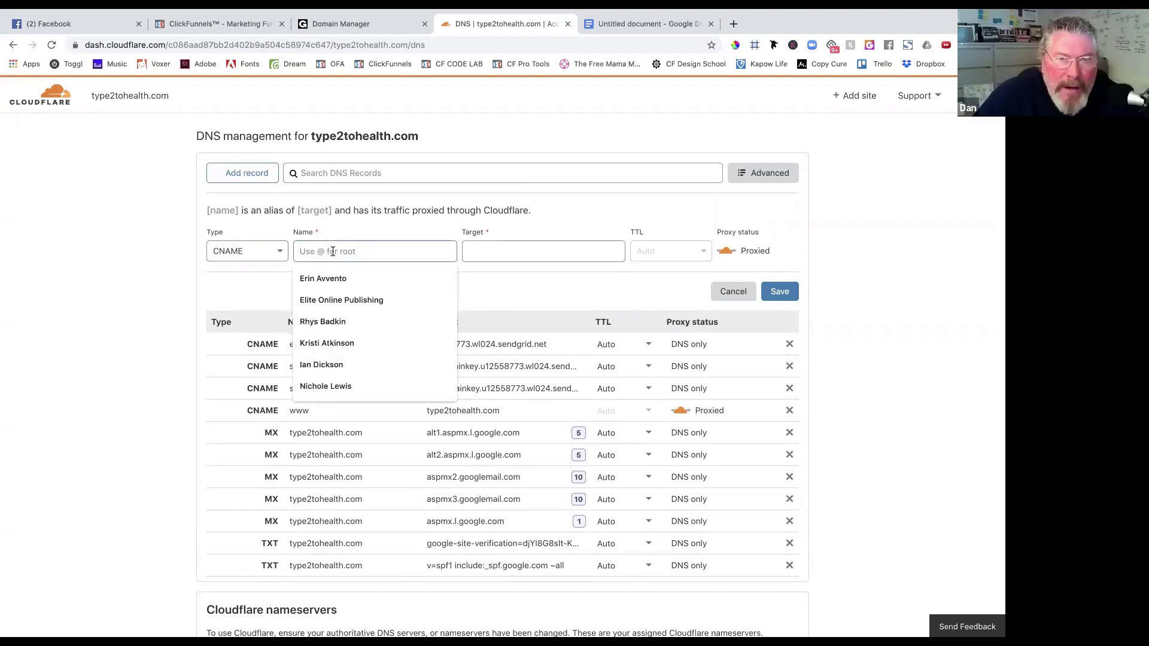
pyautogui.write('@')
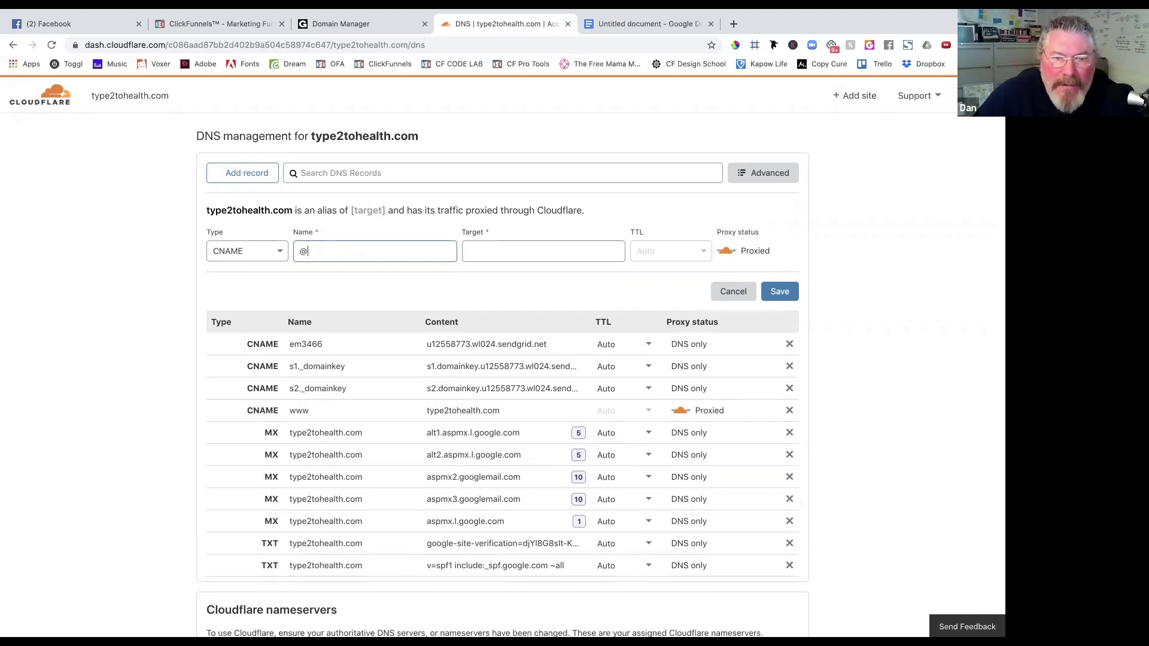
pyautogui.write('target.cli')
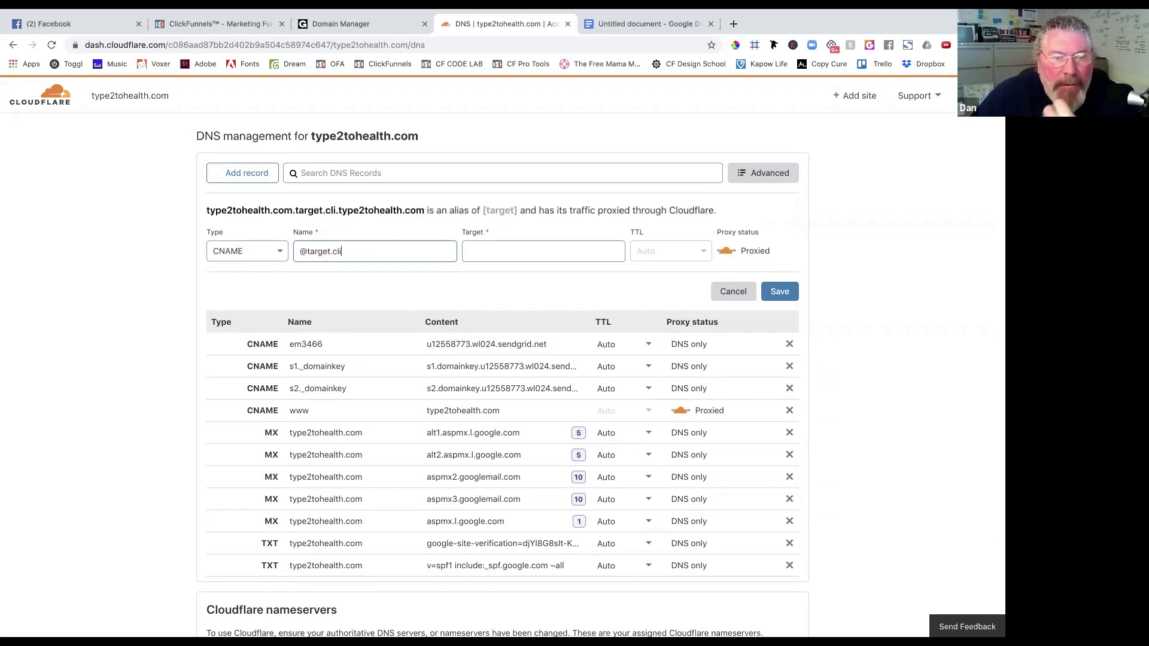
pyautogui.write('ckfu')
pyautogui.press('BackSpace')
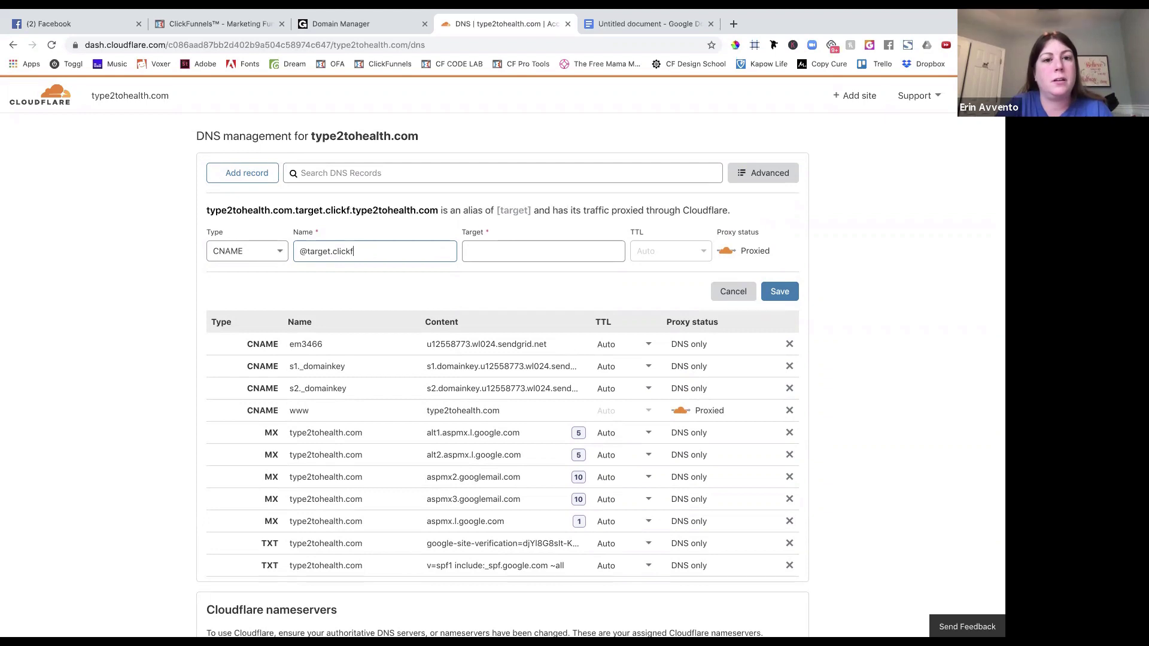
pyautogui.press('BackSpace')
pyautogui.press('BackSpace')
pyautogui.press('BackSpace')
pyautogui.press('BackSpace')
pyautogui.press('BackSpace')
pyautogui.press('BackSpace')
pyautogui.press('BackSpace')
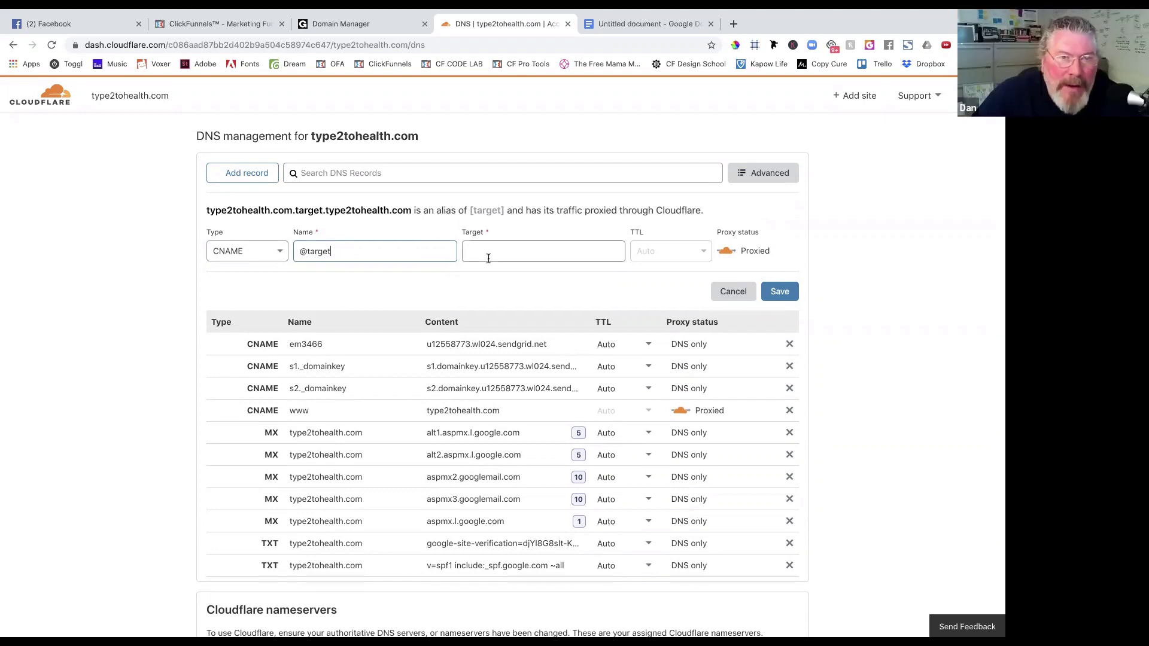
pyautogui.click(489, 257)
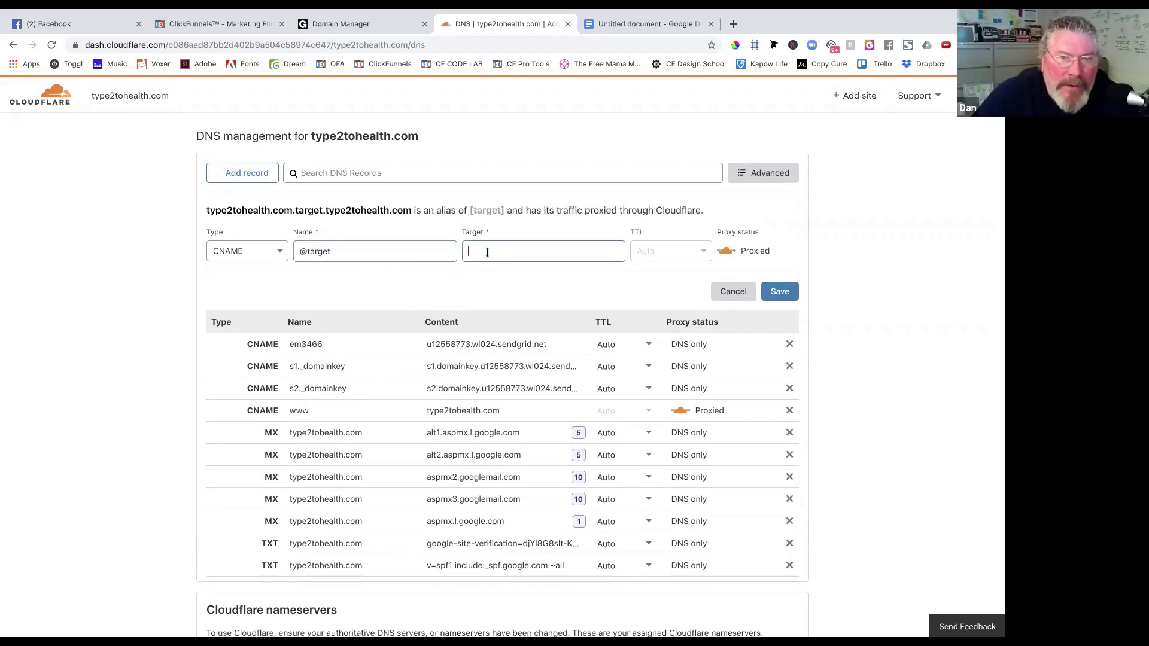
pyautogui.click(343, 259)
pyautogui.press('BackSpace')
pyautogui.press('BackSpace')
pyautogui.press('BackSpace')
pyautogui.press('BackSpace')
pyautogui.press('BackSpace')
pyautogui.press('BackSpace')
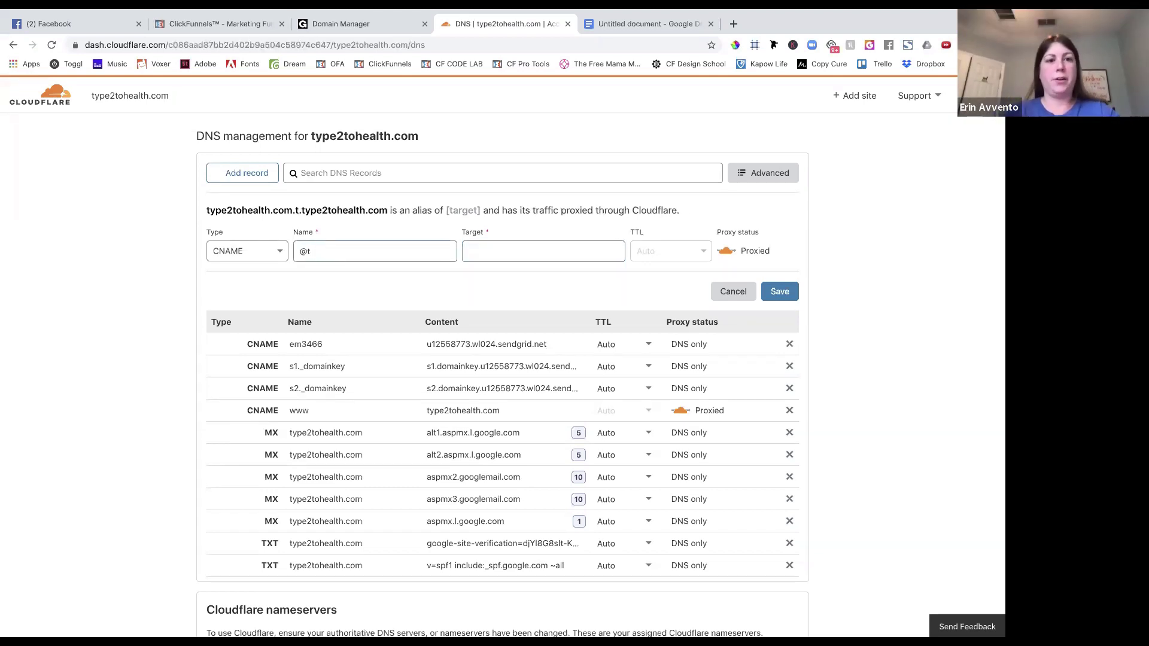
pyautogui.write('ta')
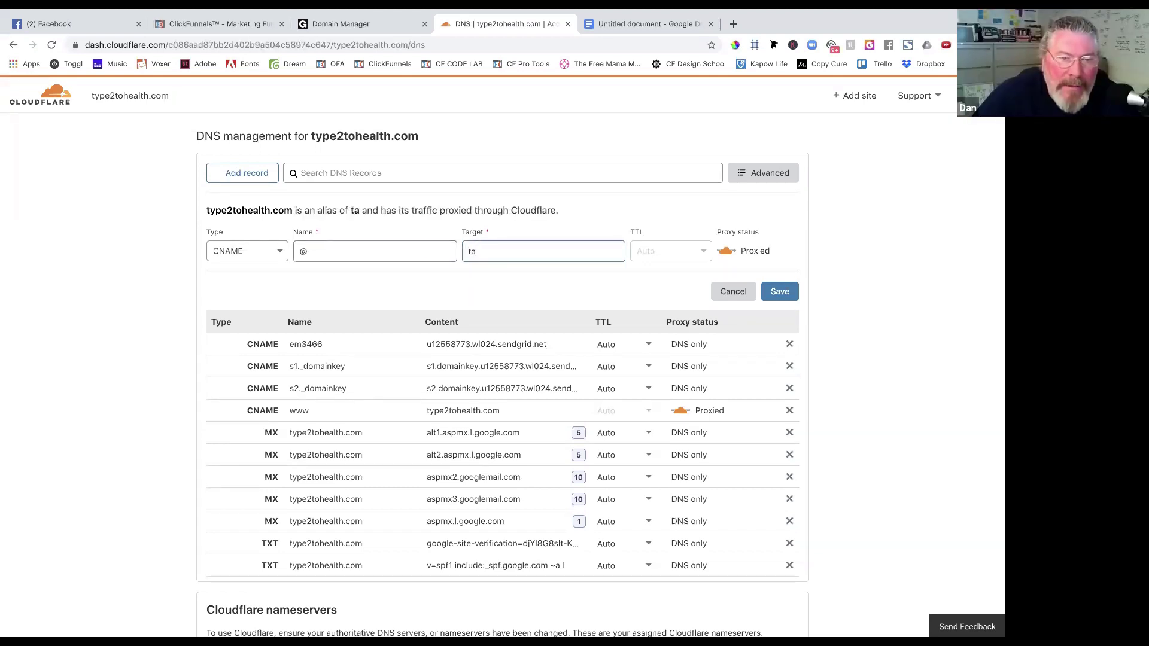
pyautogui.write('rget.clickfunnels.com')
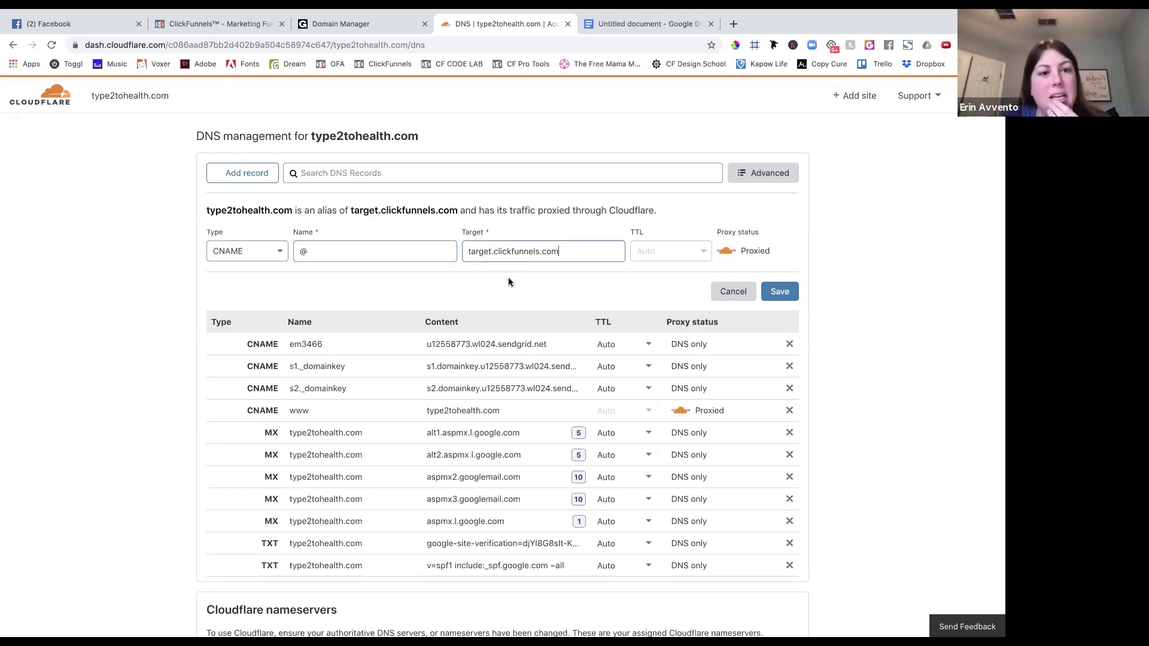
pyautogui.click(777, 292)
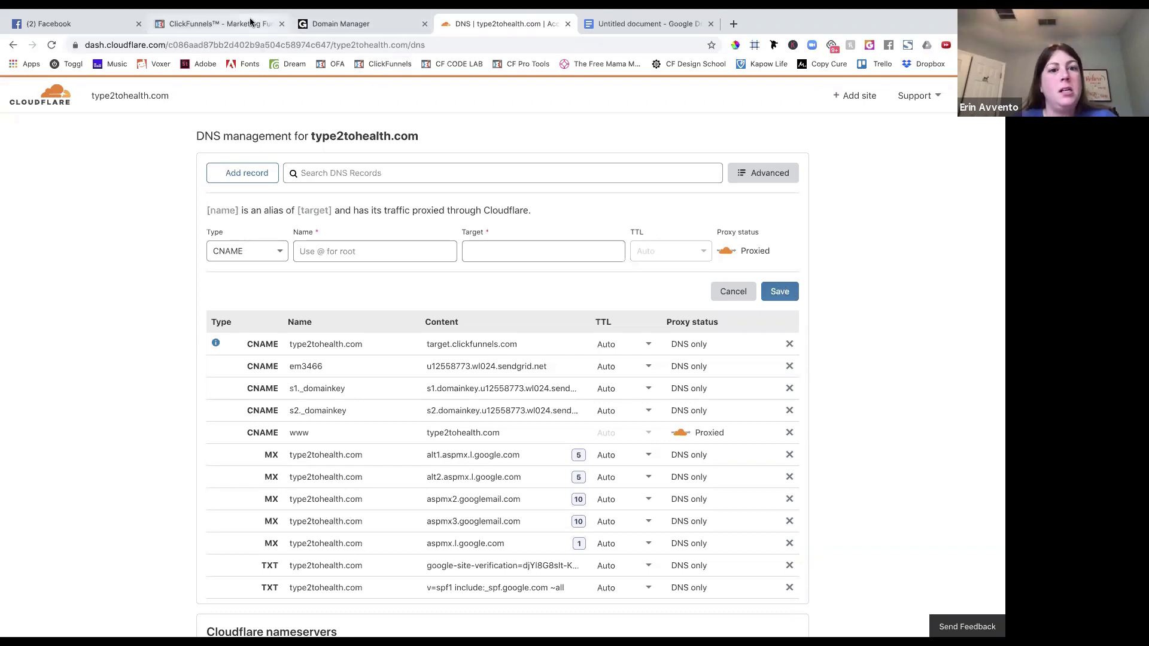
pyautogui.click(215, 23)
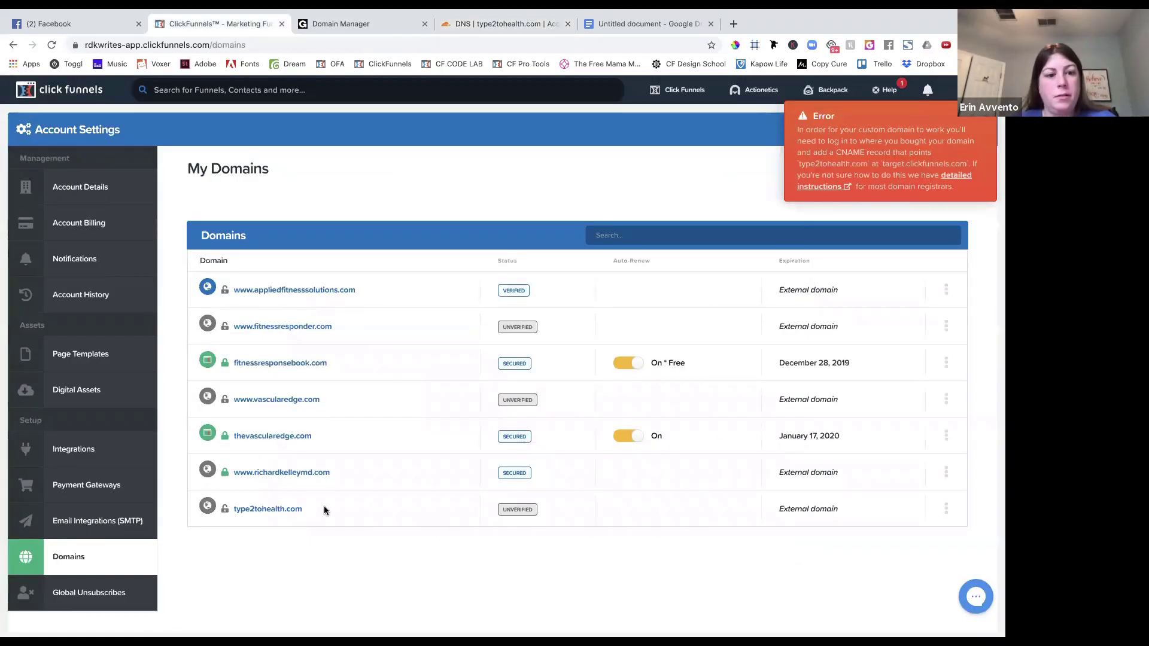
pyautogui.click(287, 510)
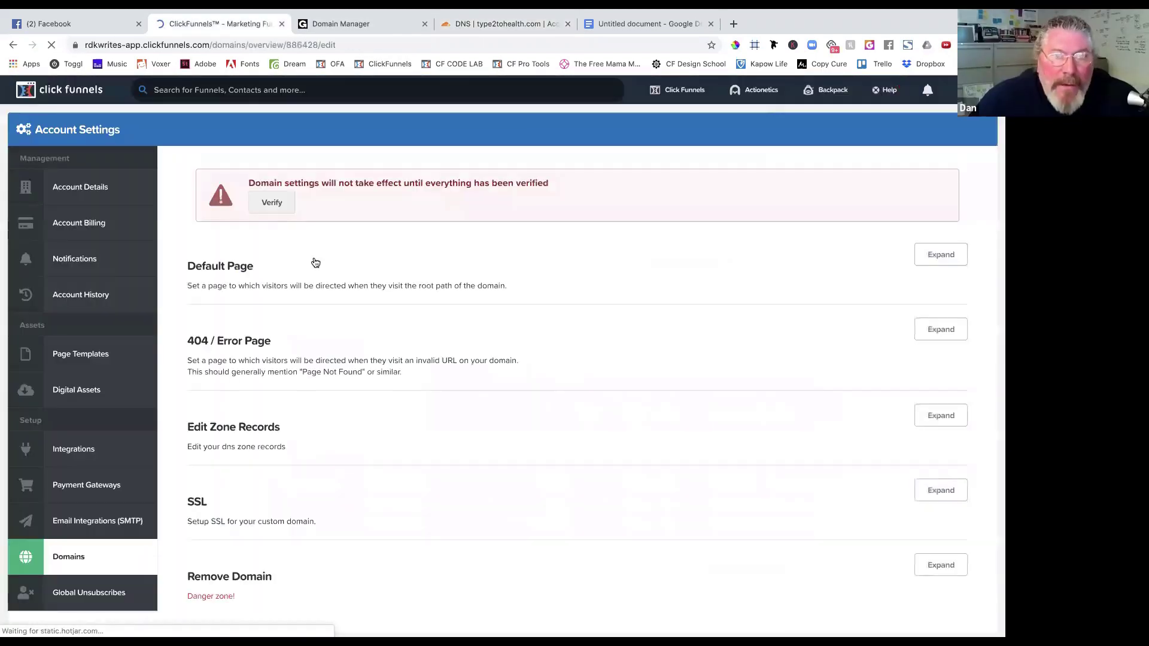
pyautogui.click(272, 203)
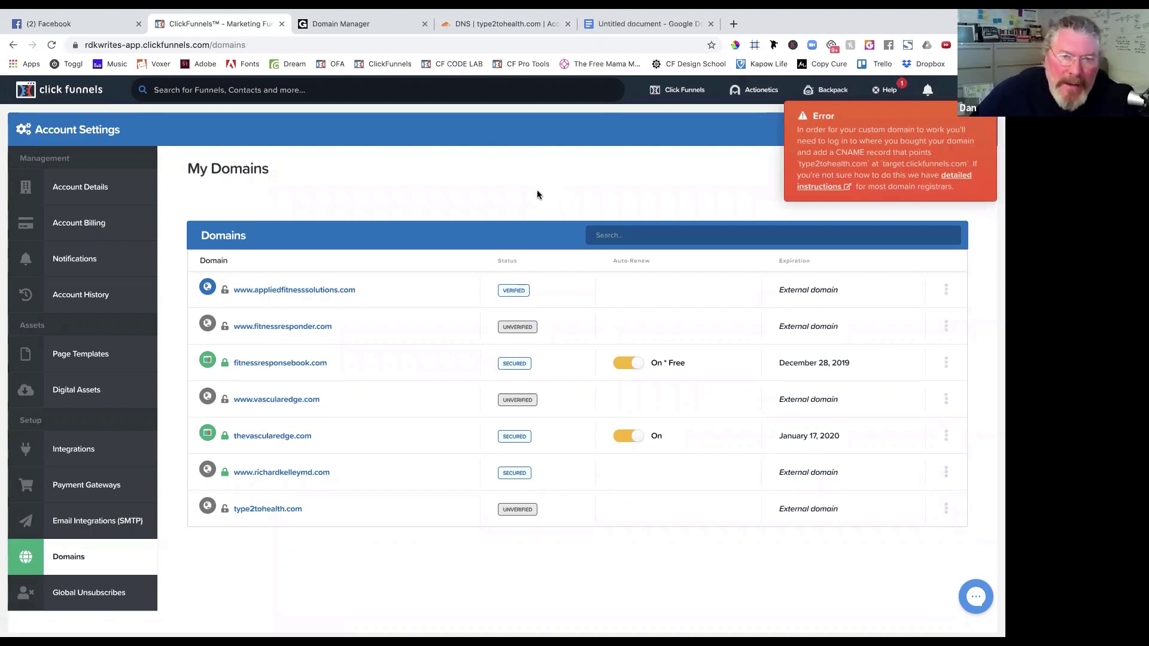
pyautogui.click(475, 23)
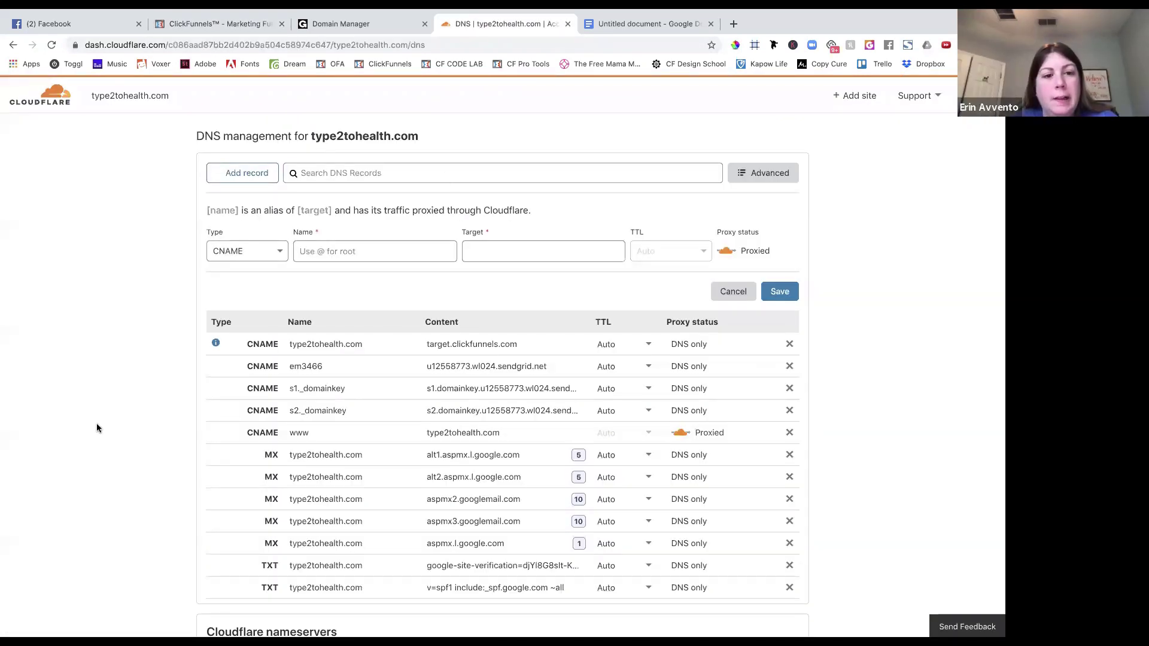
# Reload and scroll through the type2tohealth.com Cloudflare overview, then return to ClickFunnels' My Domains list.
pyautogui.scroll(-2, 96, 423)
pyautogui.scroll(4, 96, 422)
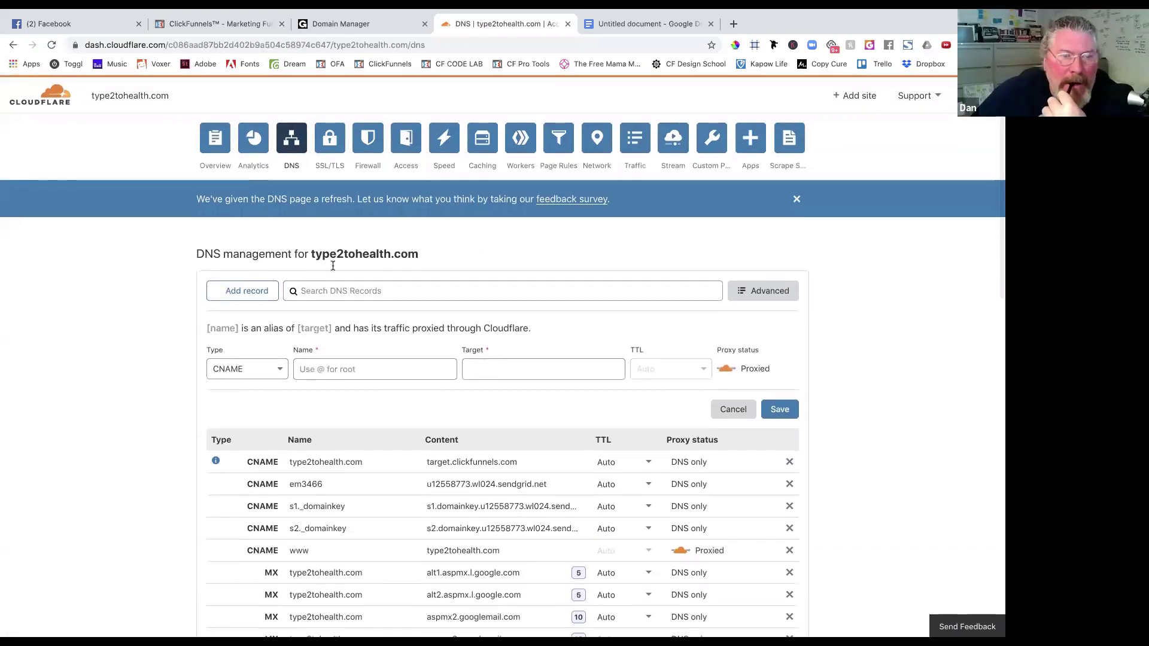
pyautogui.click(202, 154)
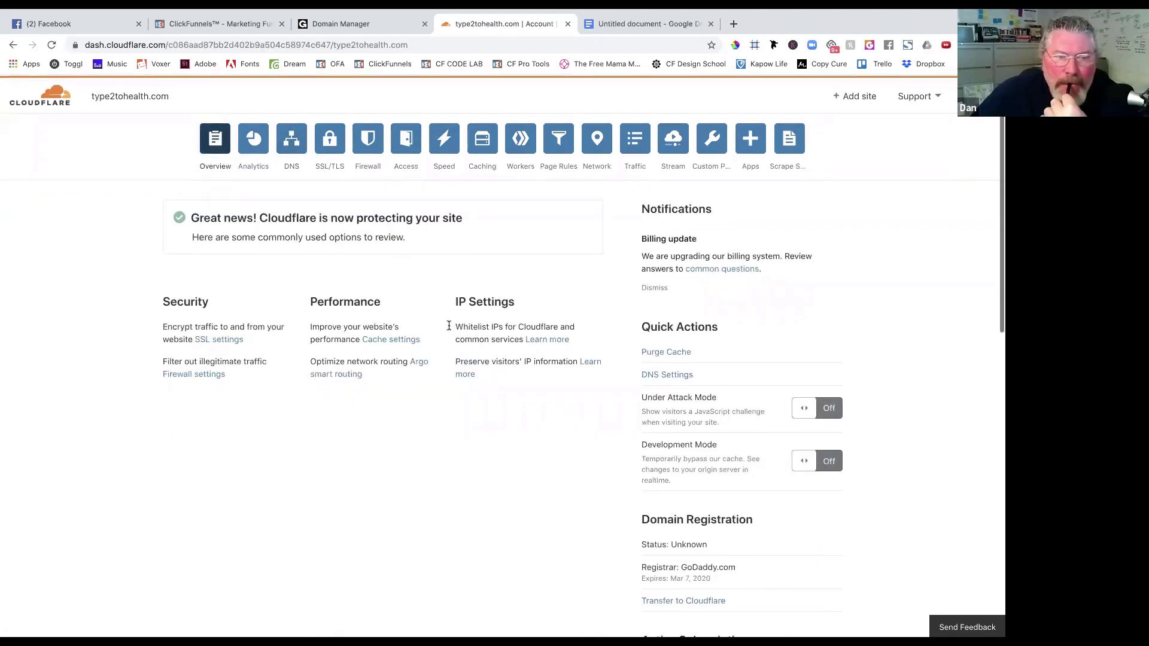
pyautogui.click(52, 46)
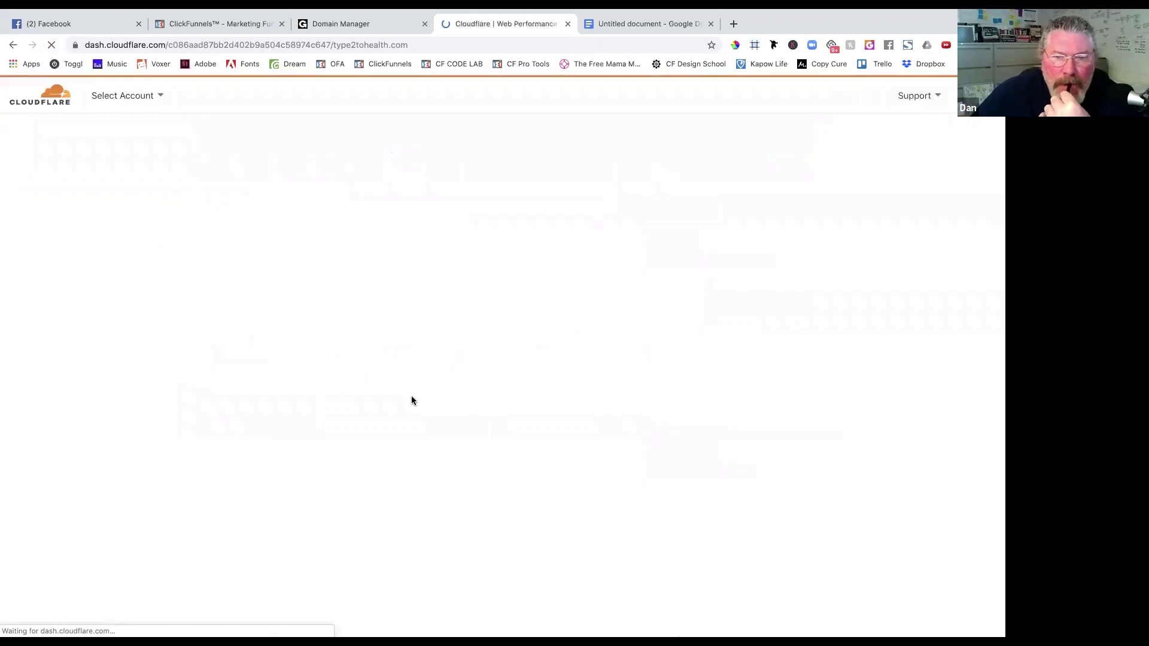
pyautogui.scroll(-3, 583, 493)
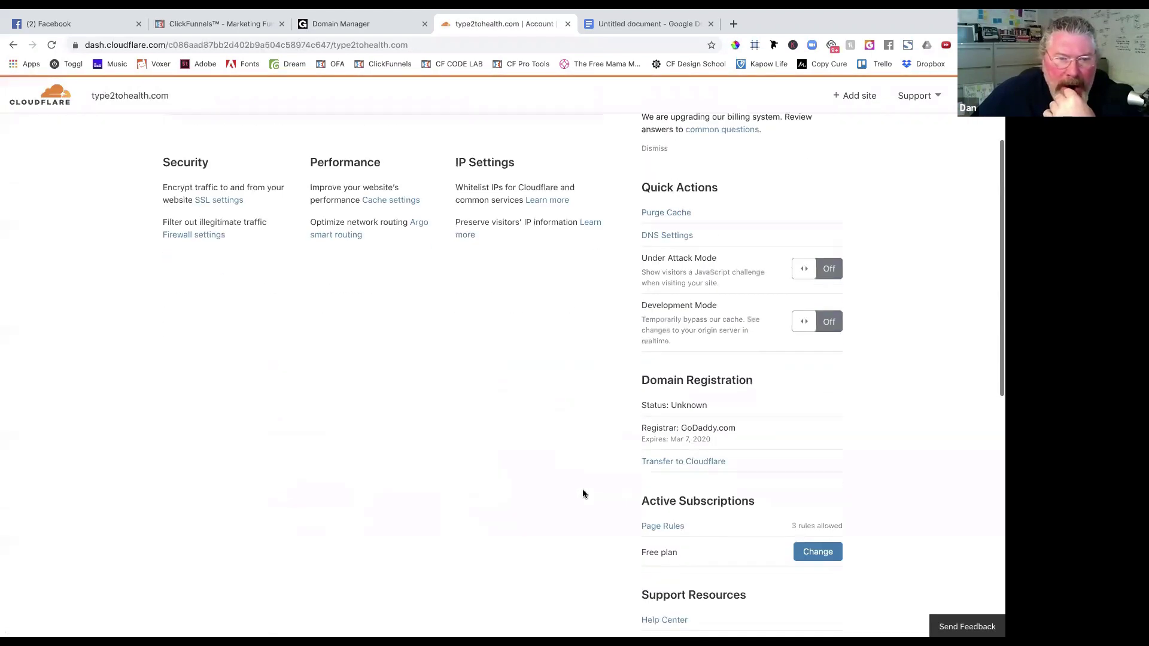
pyautogui.scroll(-2, 583, 493)
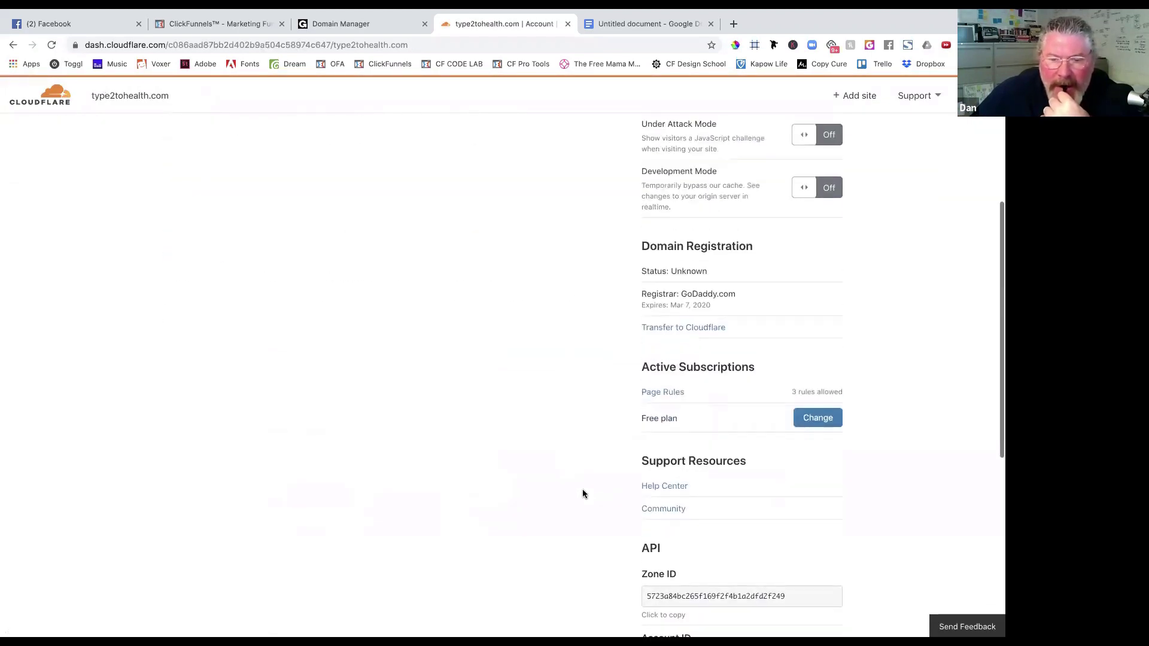
pyautogui.scroll(3, 583, 493)
pyautogui.scroll(-5, 583, 494)
pyautogui.scroll(7, 582, 494)
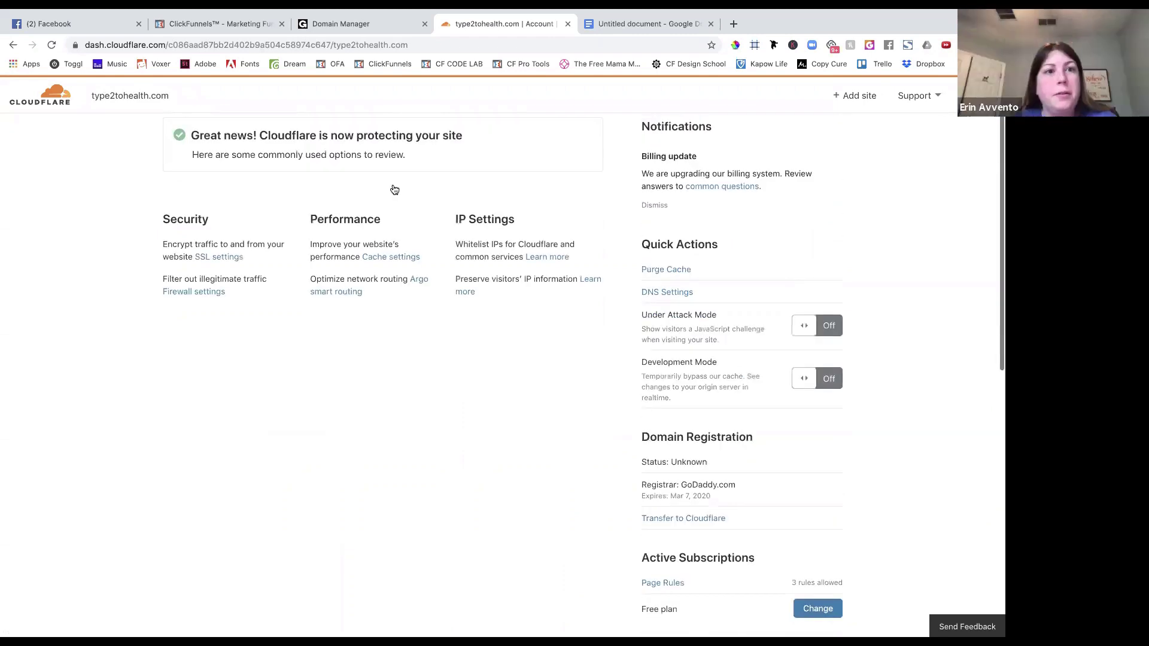
pyautogui.click(238, 24)
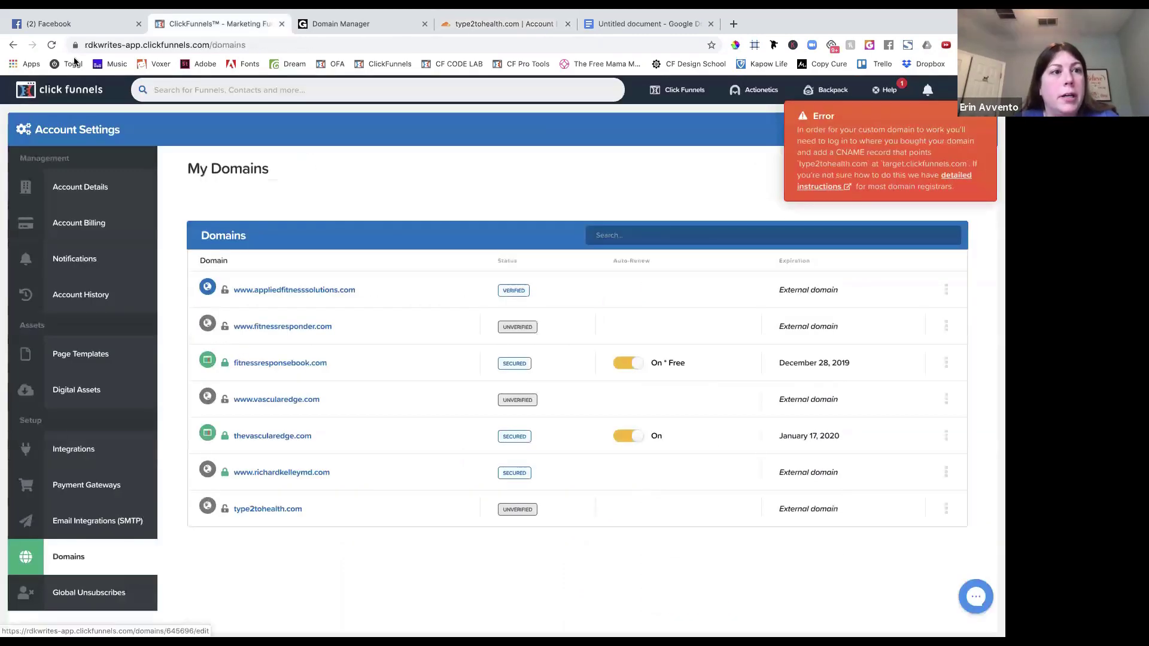
# Reload the ClickFunnels domains list and retry verifying type2tohealth.com.
pyautogui.click(51, 45)
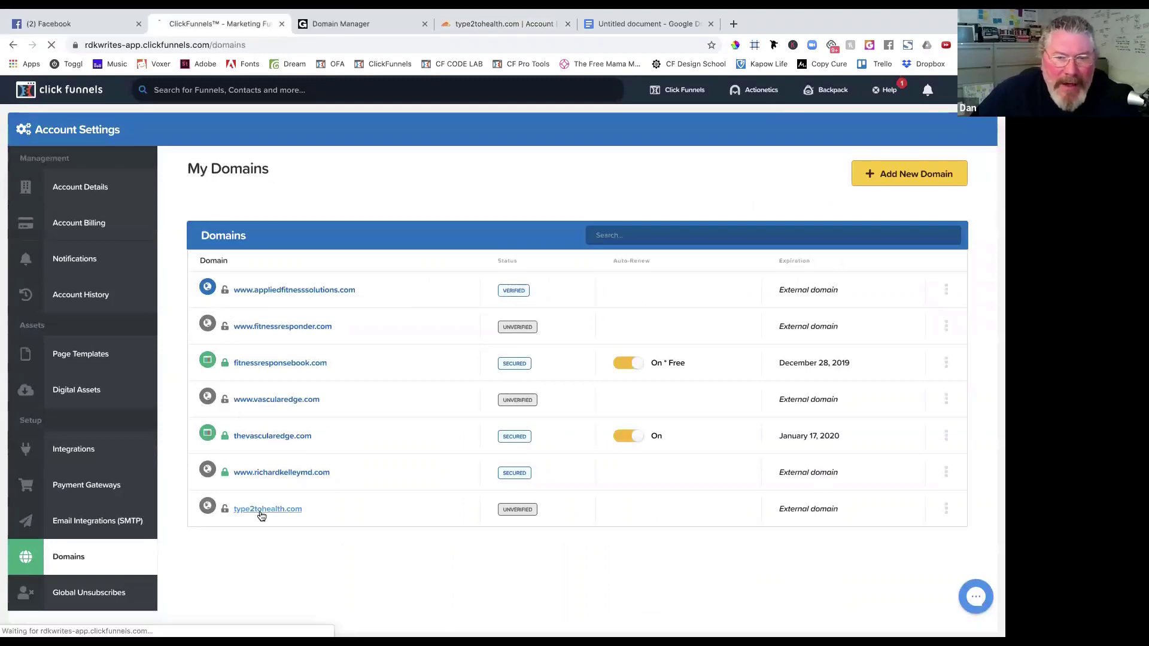
pyautogui.click(262, 510)
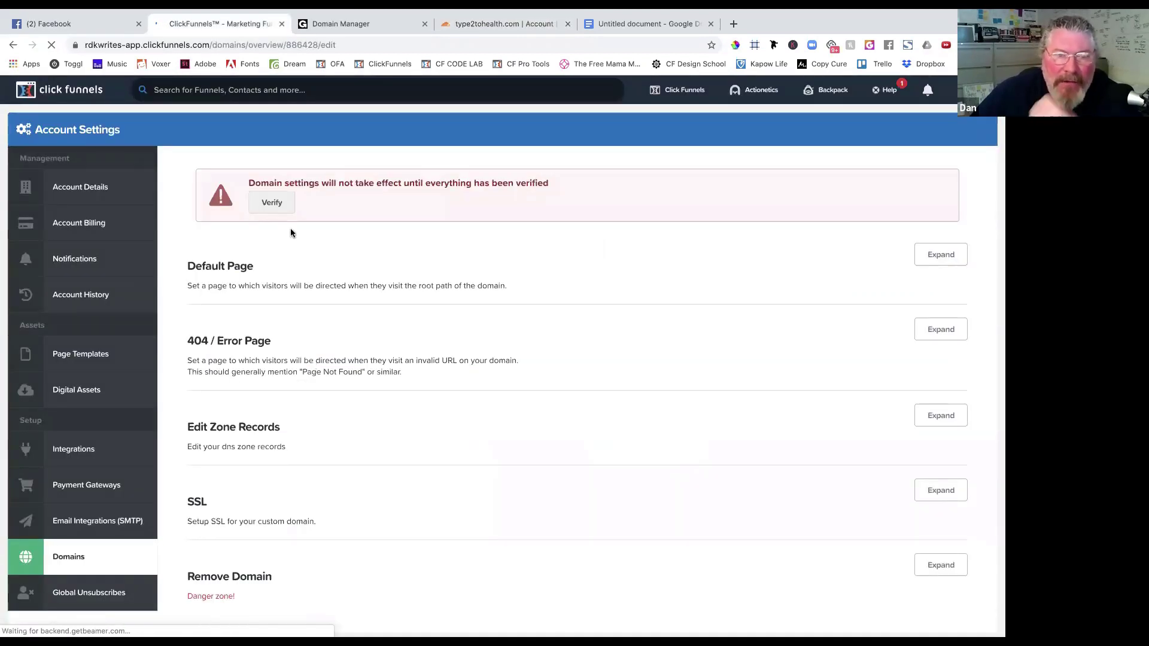
pyautogui.click(272, 203)
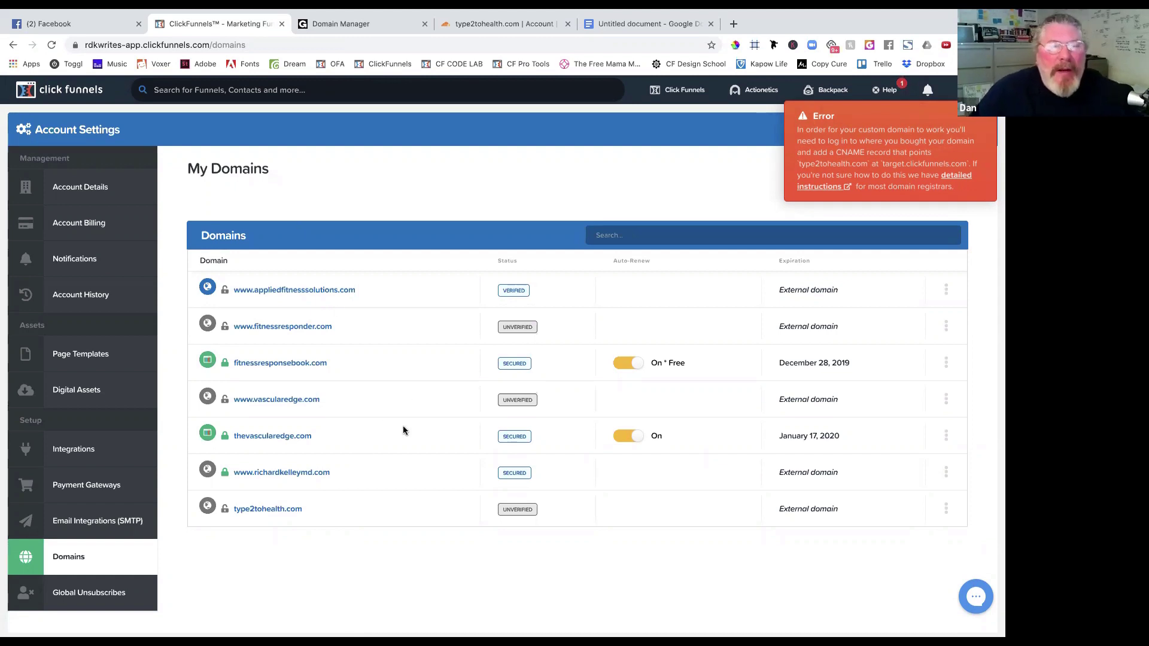
# Delete type2tohealth.com via Remove Domain in its ClickFunnels settings.
pyautogui.click(946, 507)
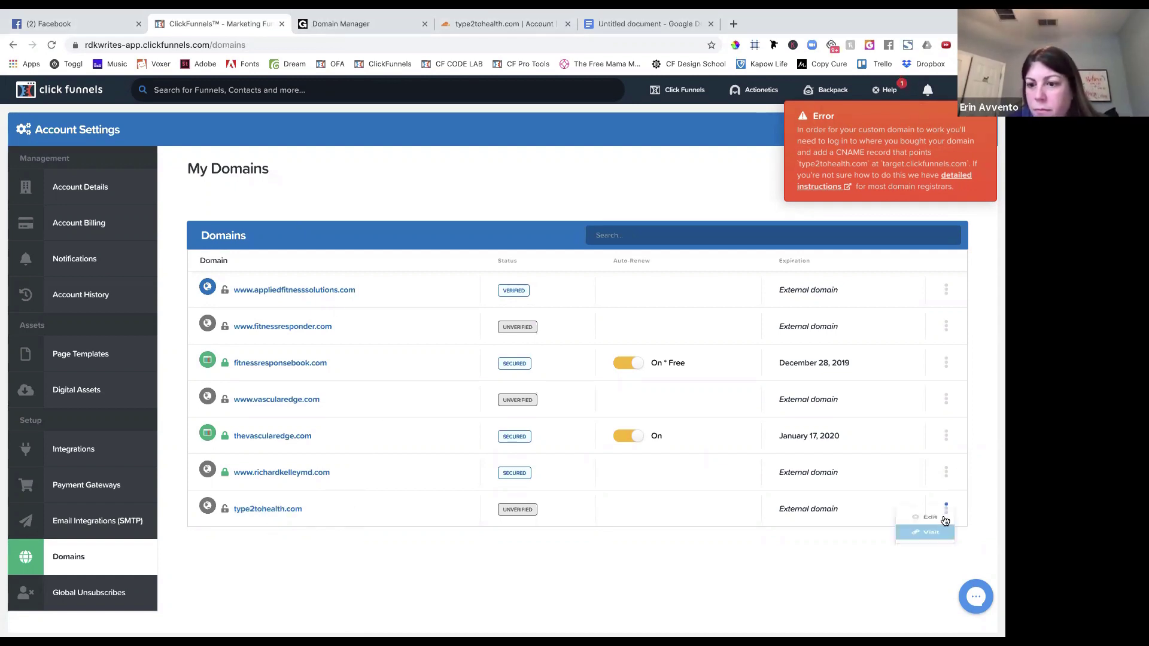
pyautogui.click(279, 512)
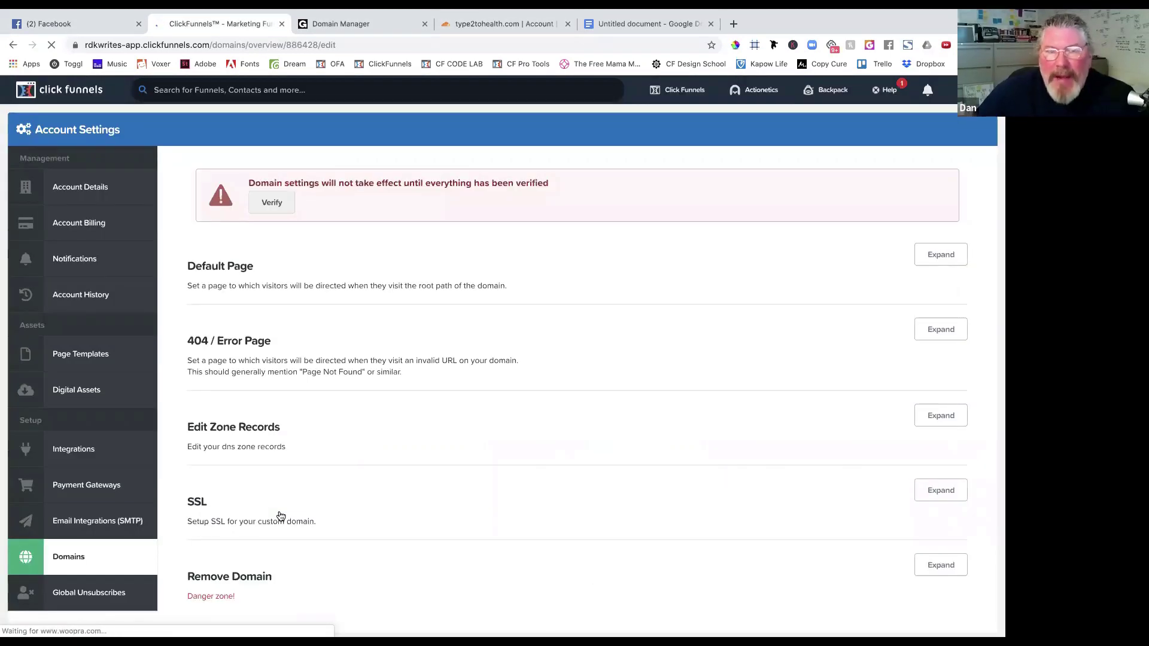
pyautogui.scroll(-2, 280, 516)
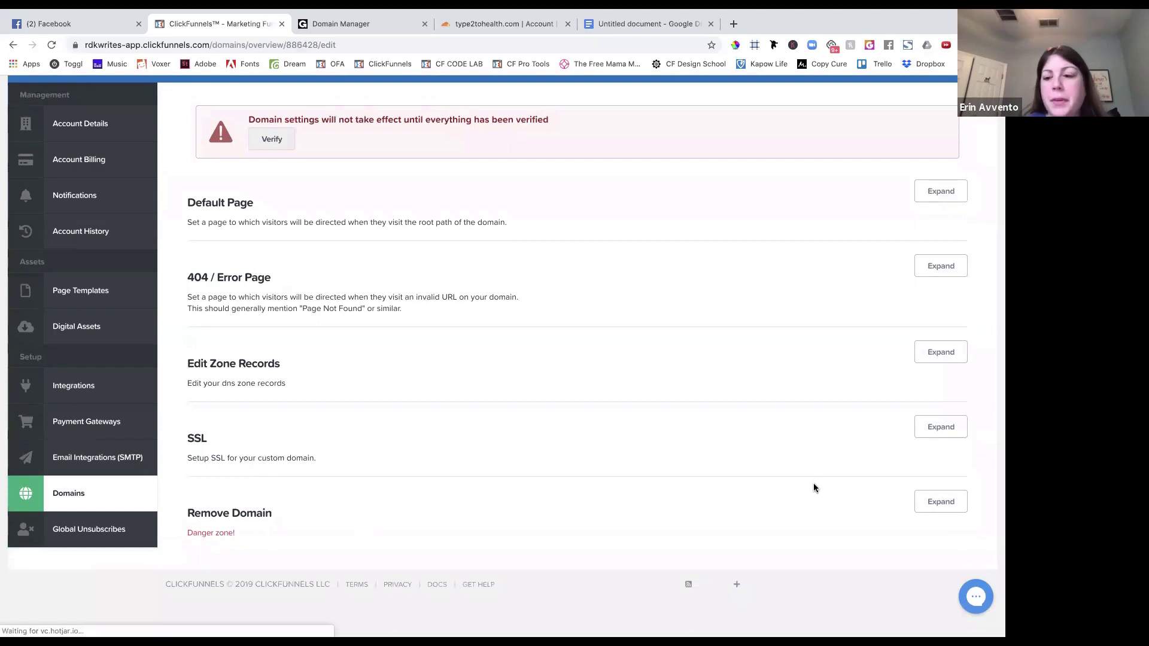
pyautogui.click(941, 502)
pyautogui.click(232, 576)
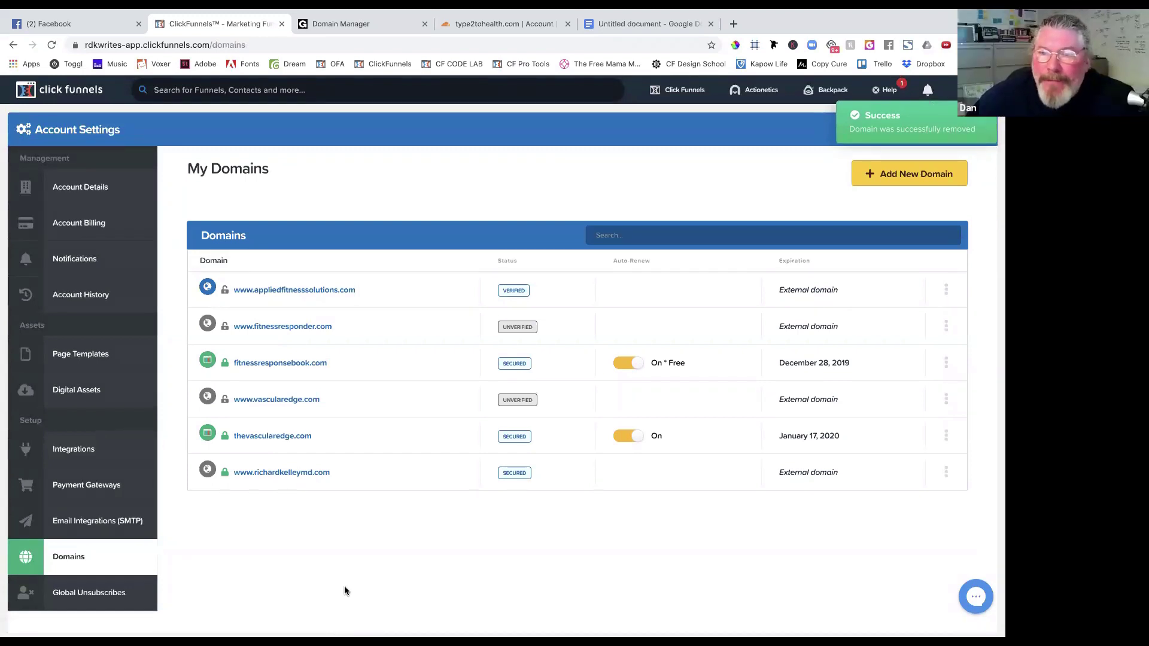
# Re-add type2tohealth.com as an existing domain and confirm the CNAME step so it verifies.
pyautogui.click(888, 175)
pyautogui.click(816, 495)
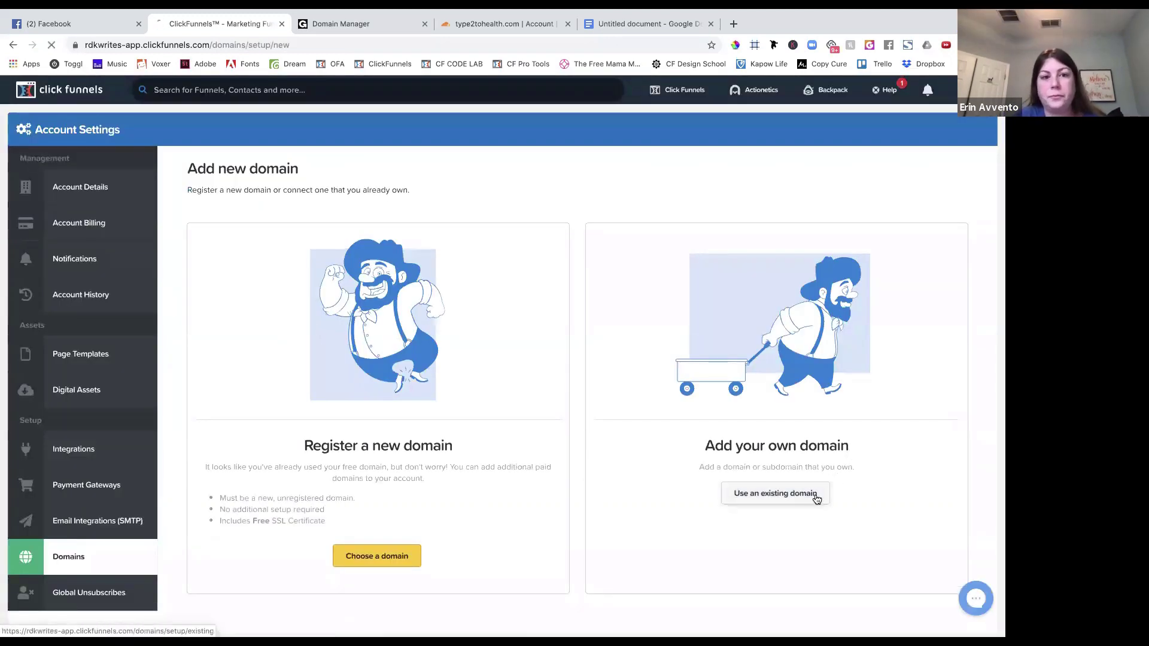
pyautogui.doubleClick(234, 202)
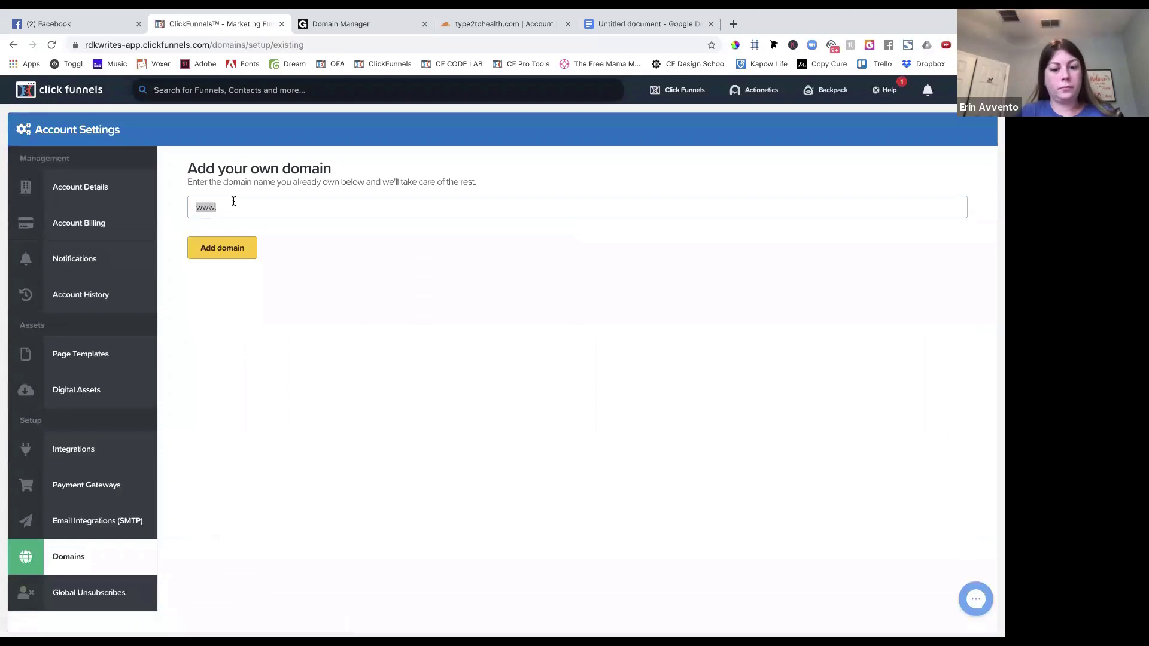
pyautogui.write('type2tohea')
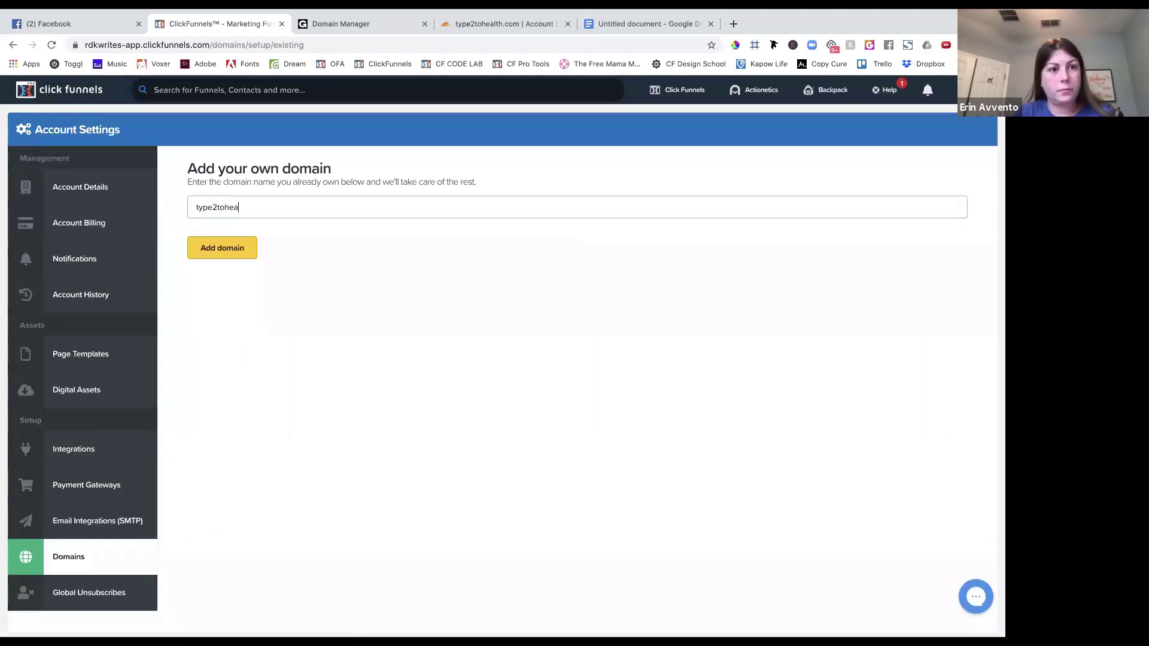
pyautogui.write('lth.com')
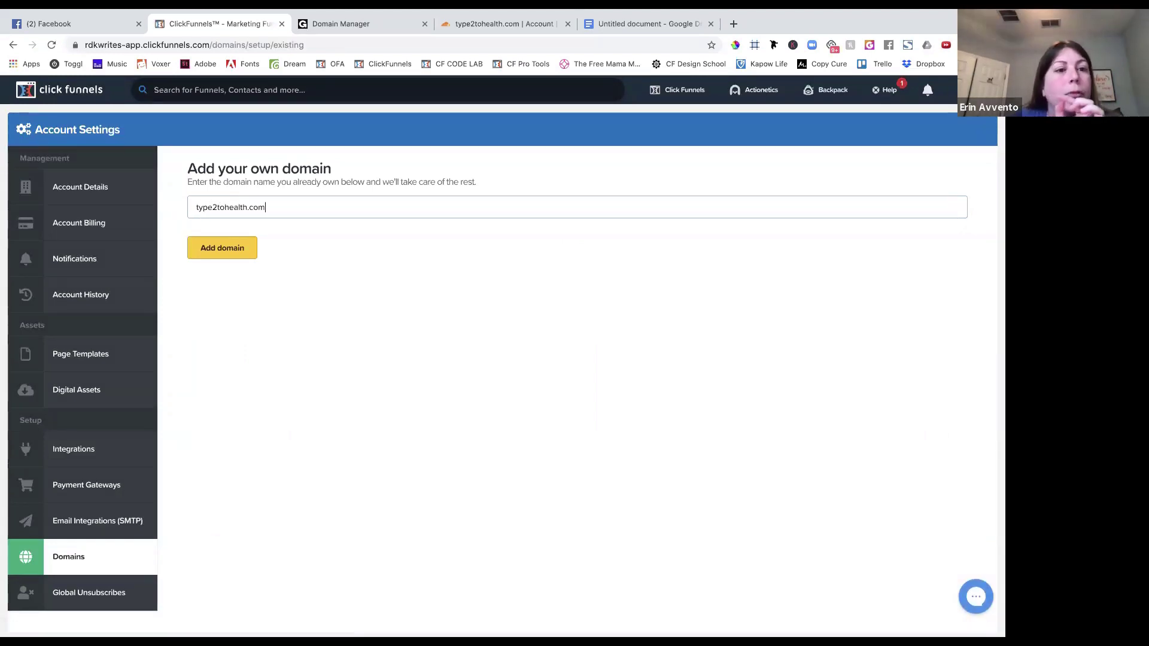
pyautogui.click(198, 250)
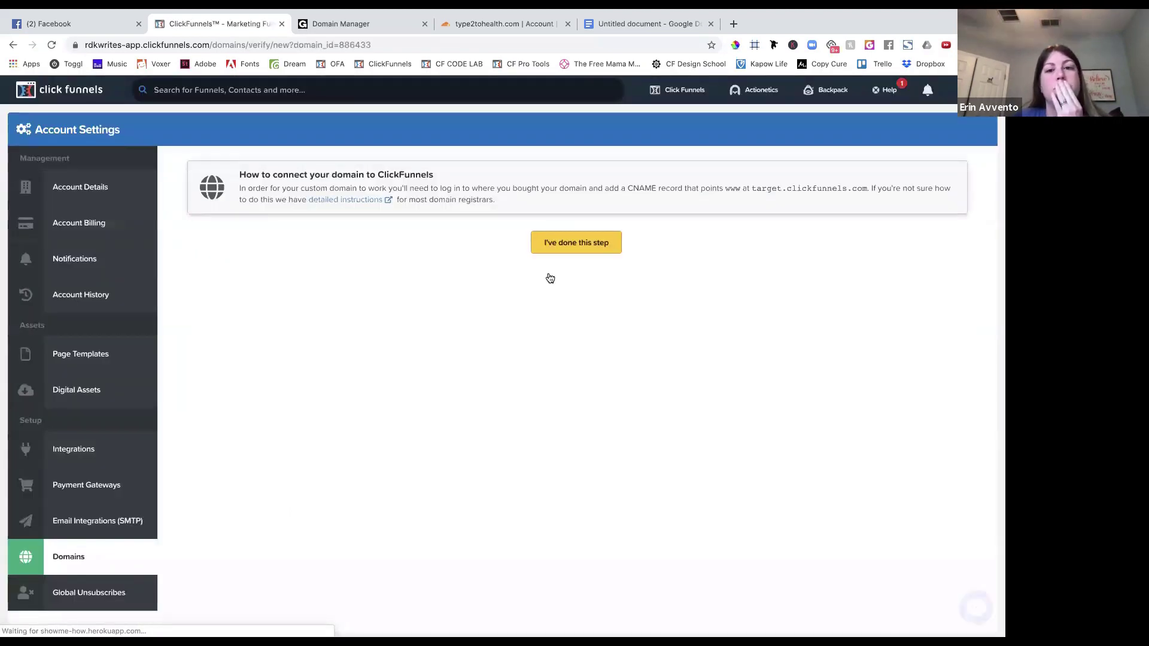
pyautogui.click(570, 248)
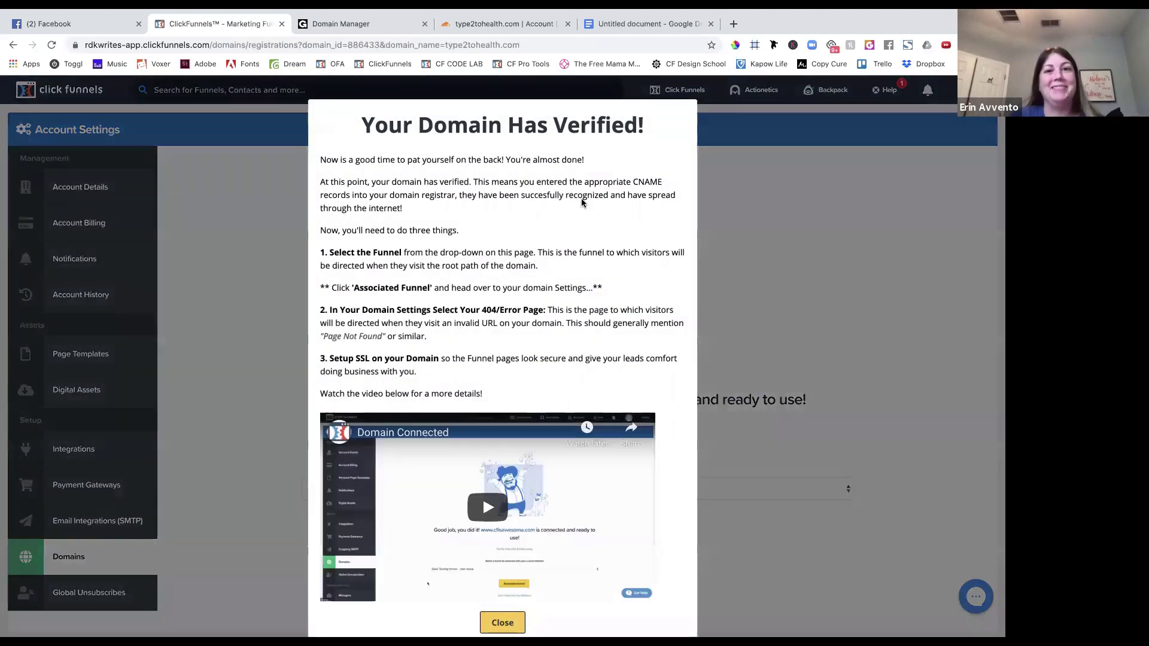
# Dismiss the domain-verified notice and browse the funnel dropdown without choosing a funnel.
pyautogui.scroll(-1, 505, 528)
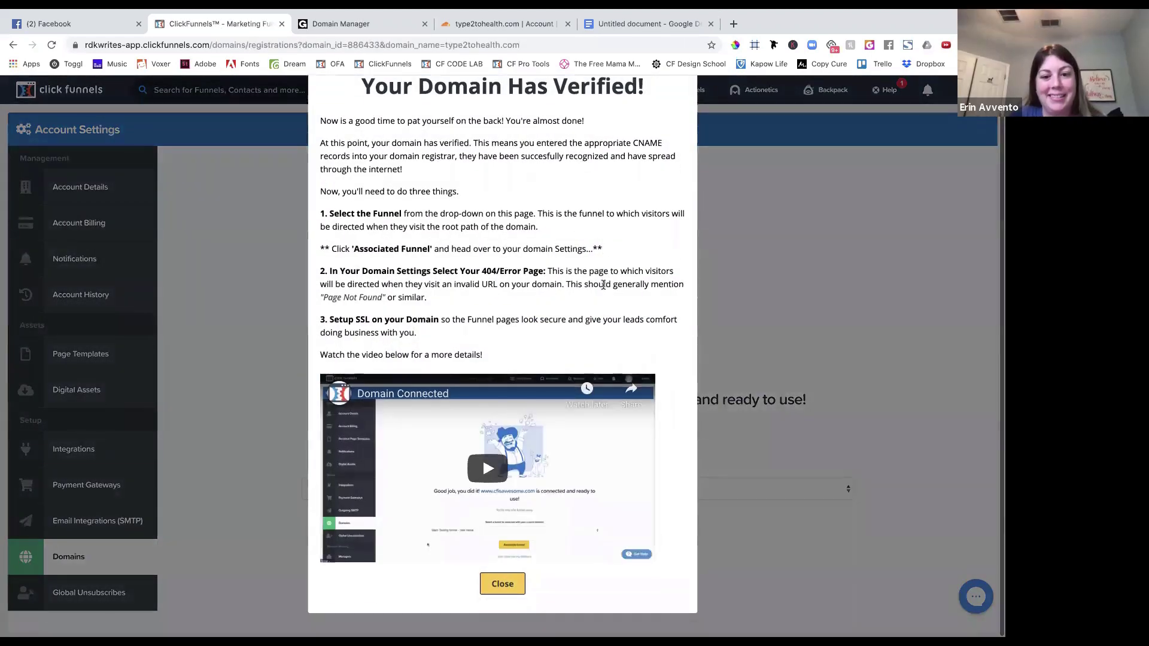
pyautogui.click(503, 584)
pyautogui.scroll(-1, 677, 465)
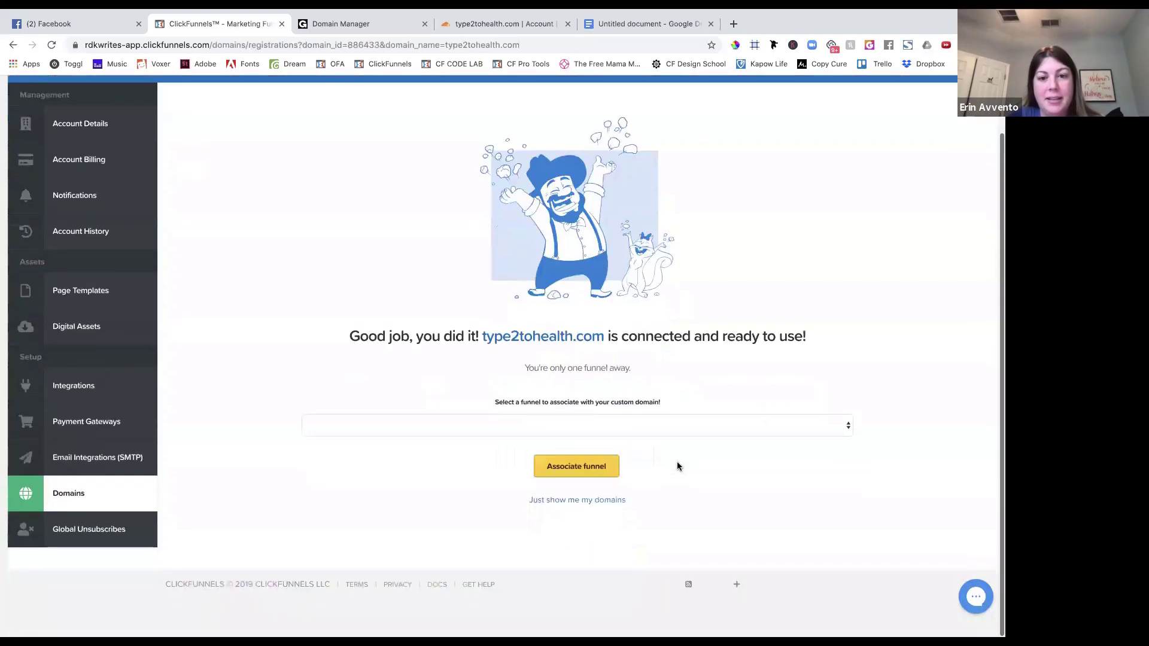
pyautogui.click(677, 430)
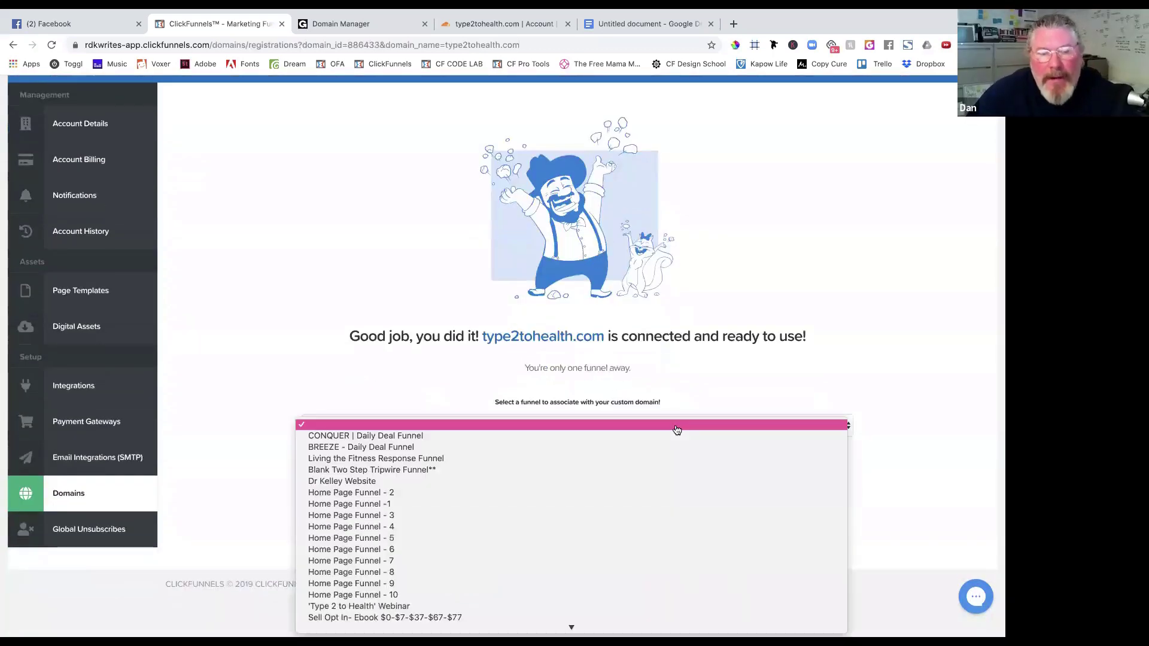
pyautogui.scroll(-3, 650, 499)
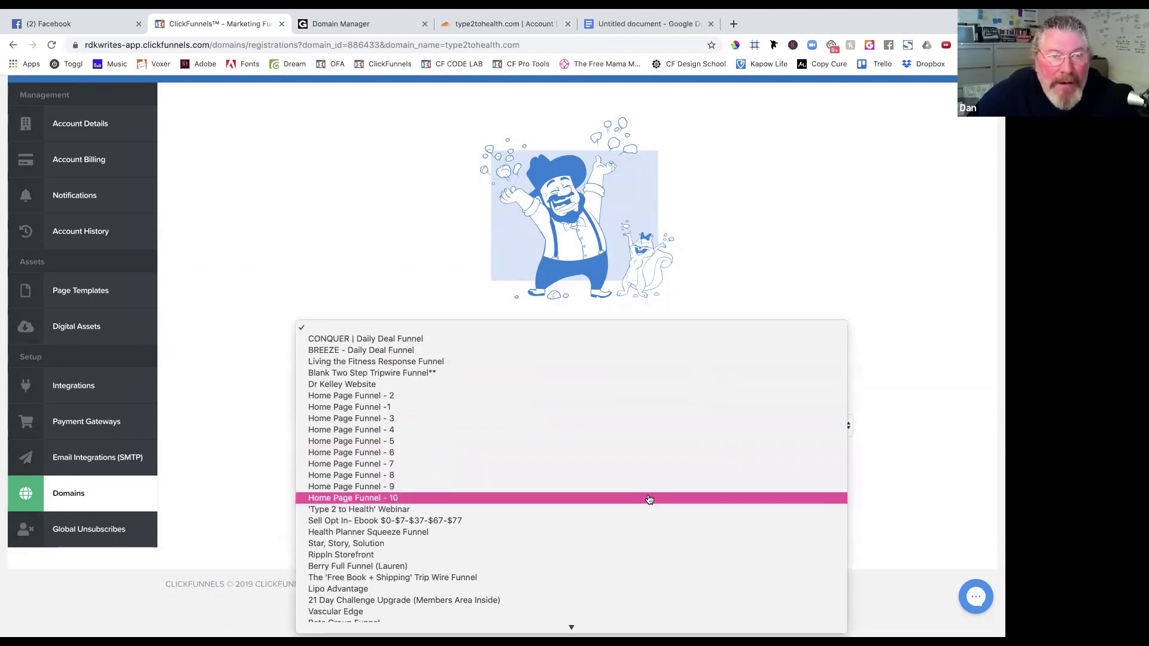
pyautogui.scroll(-3, 649, 499)
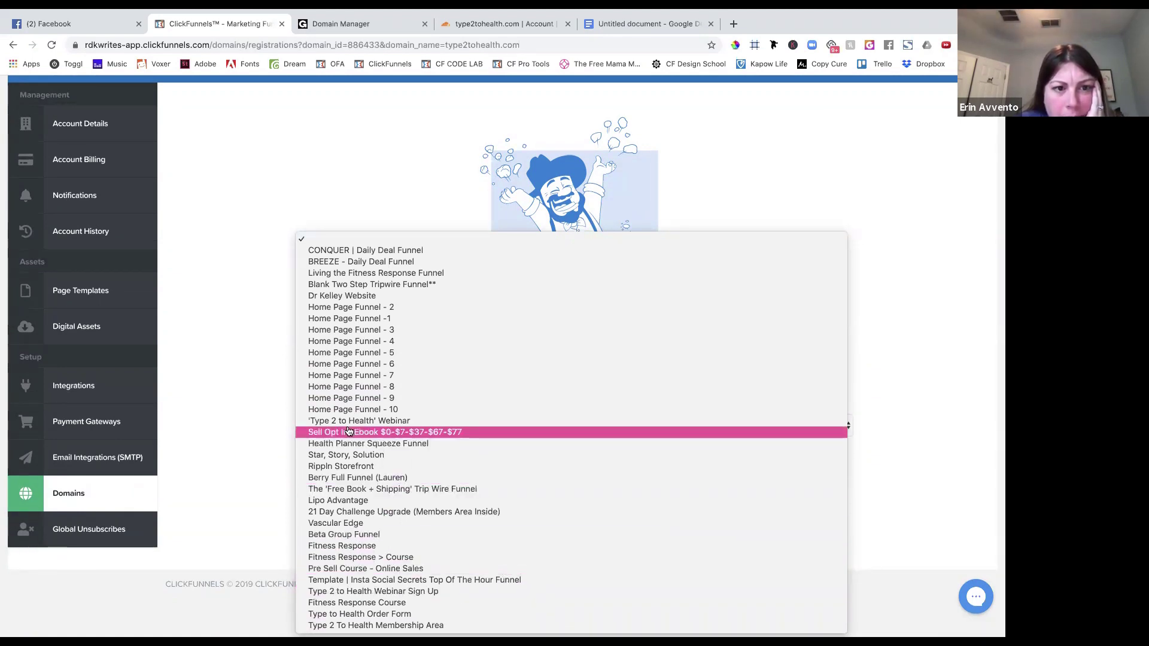
pyautogui.click(418, 95)
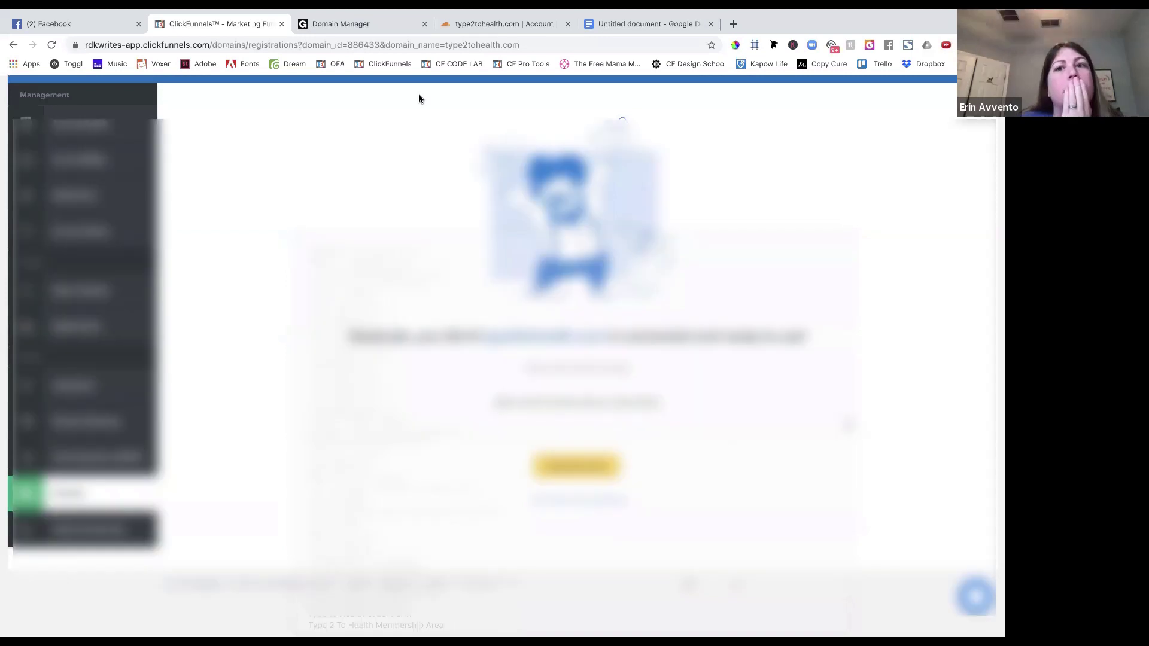
# Open the ClickFunnels Funnels list in a new browser tab.
pyautogui.click(734, 24)
pyautogui.click(383, 60)
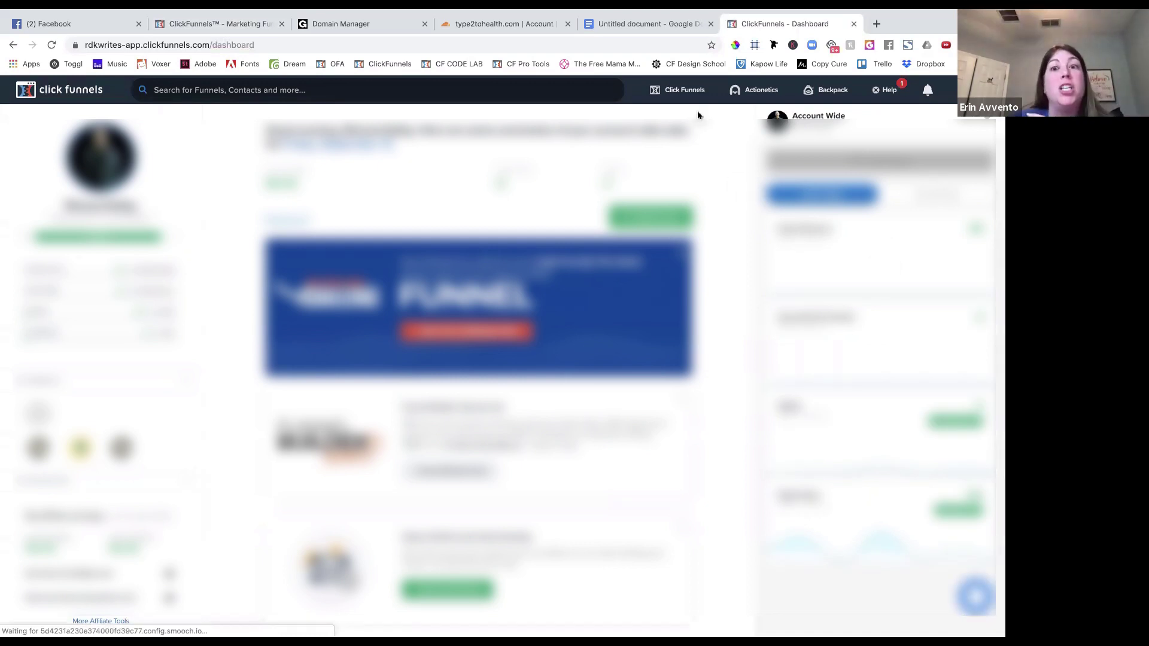
pyautogui.click(679, 95)
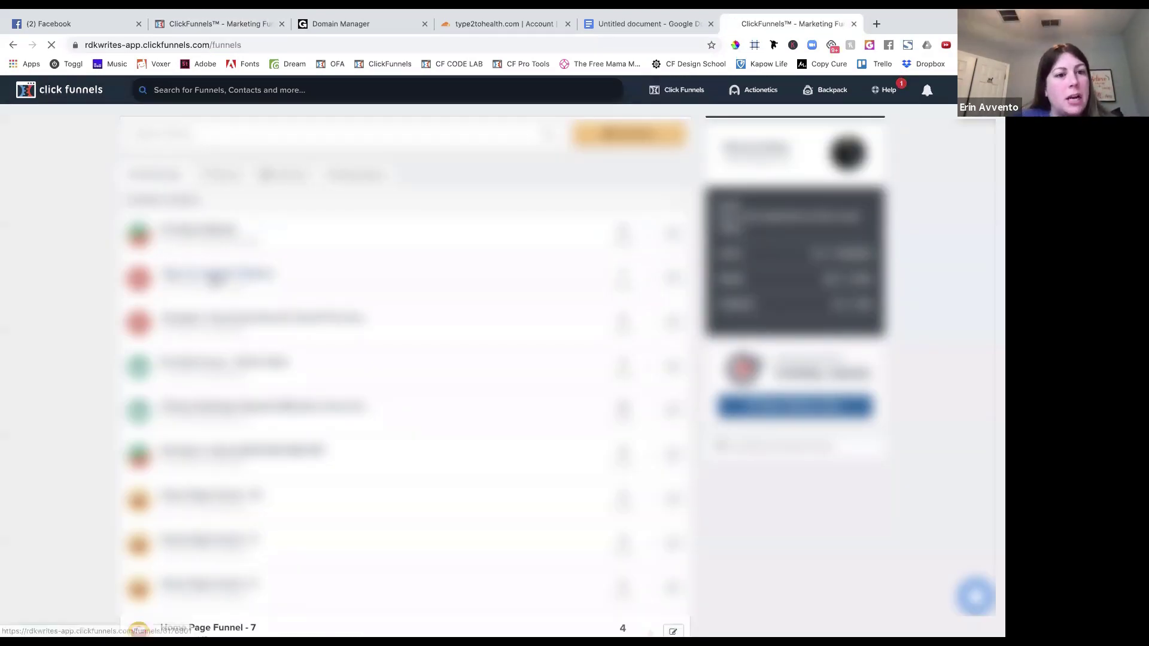
# Browse the ClickFunnels funnels list to find the Type to Health Order Form funnel.
pyautogui.click(211, 275)
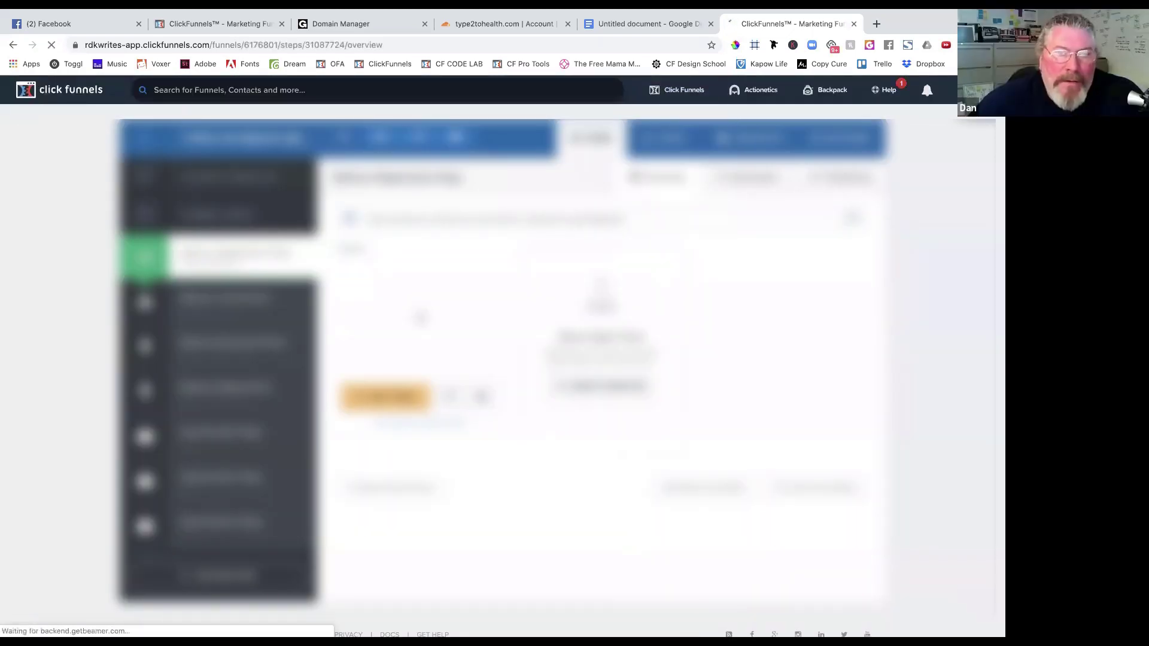
pyautogui.click(687, 93)
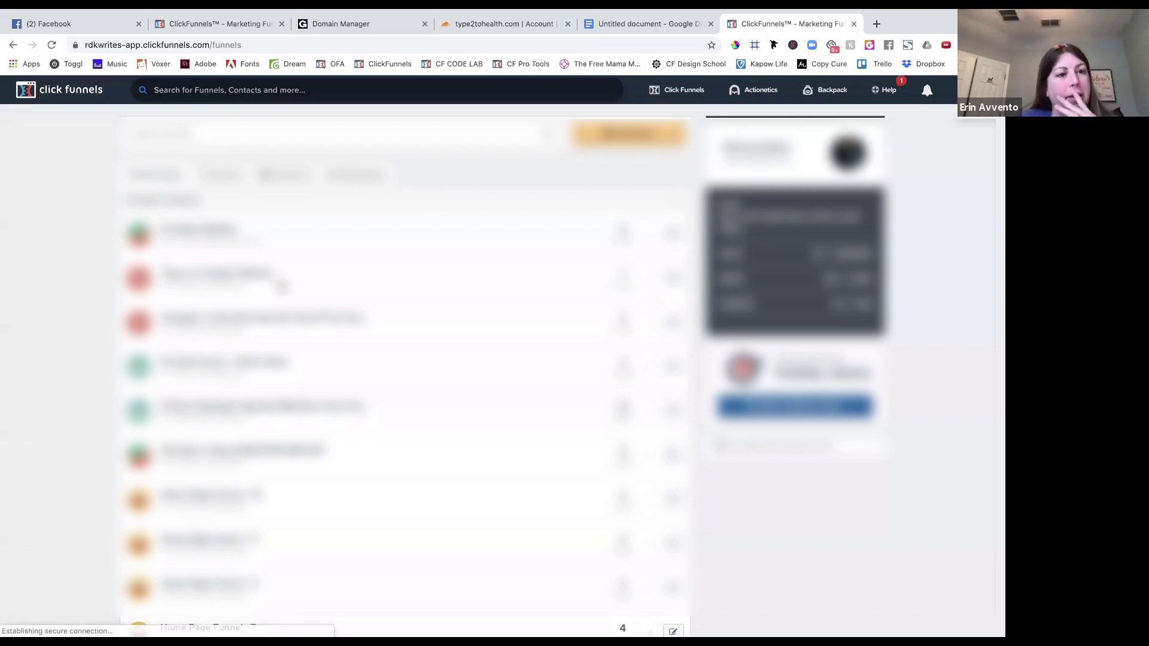
pyautogui.scroll(-10, 76, 413)
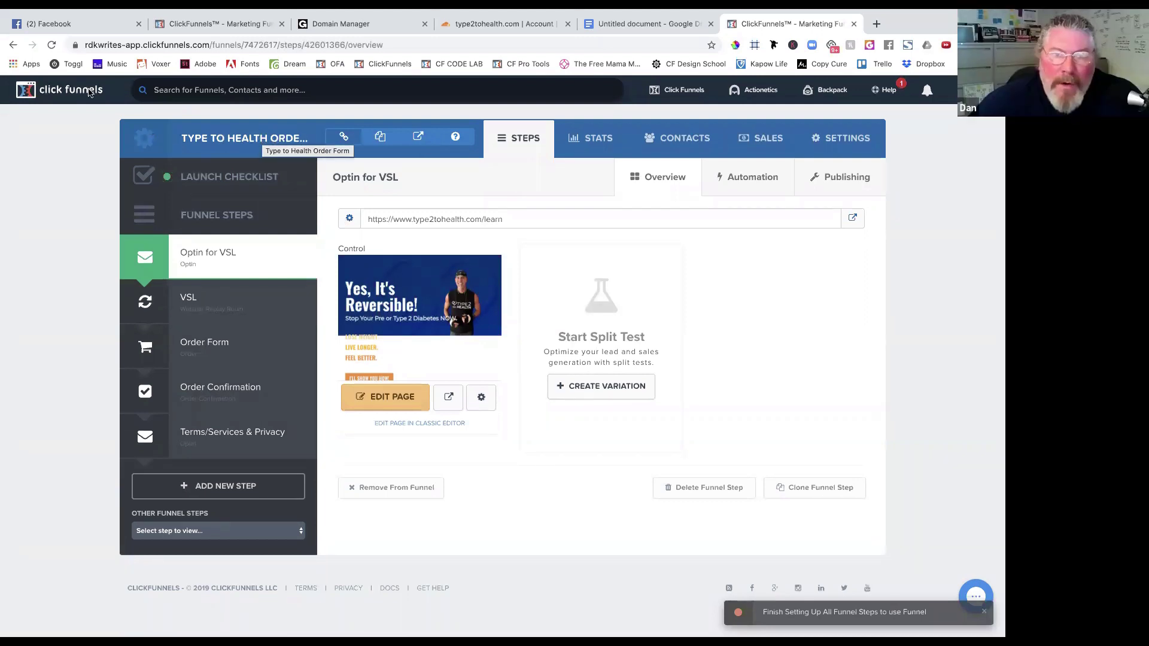
# Change the funnel's Name field to 'Type 2 to Health Program' and save the settings.
pyautogui.click(344, 137)
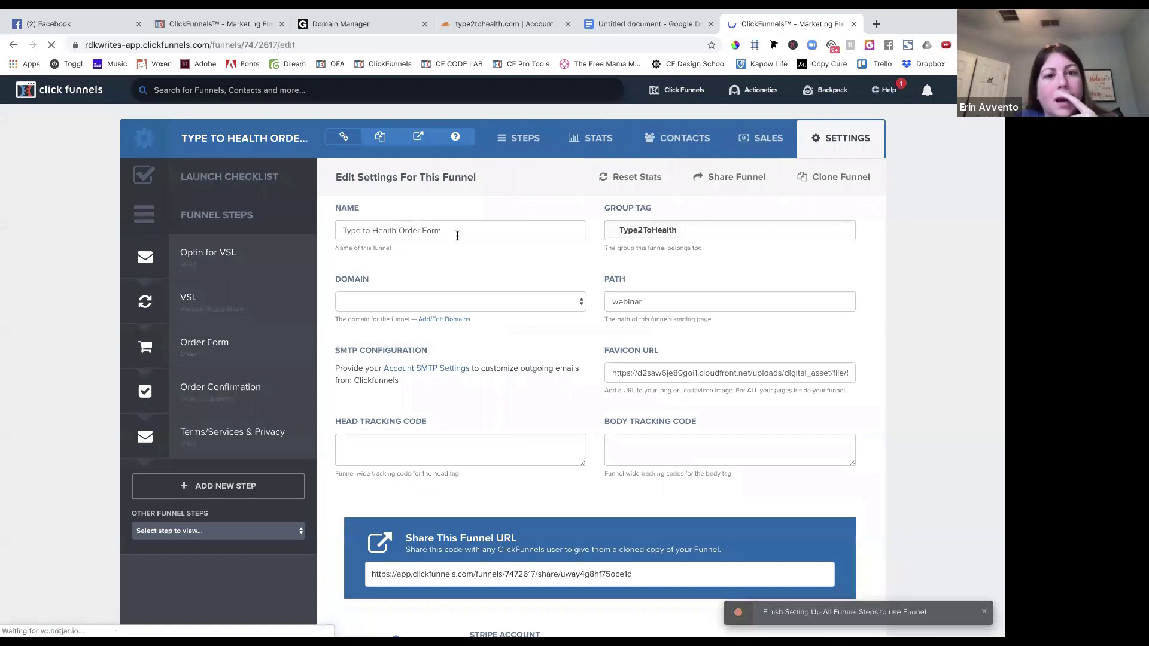
pyautogui.press('BackSpace')
pyautogui.press('BackSpace')
pyautogui.press('BackSpace')
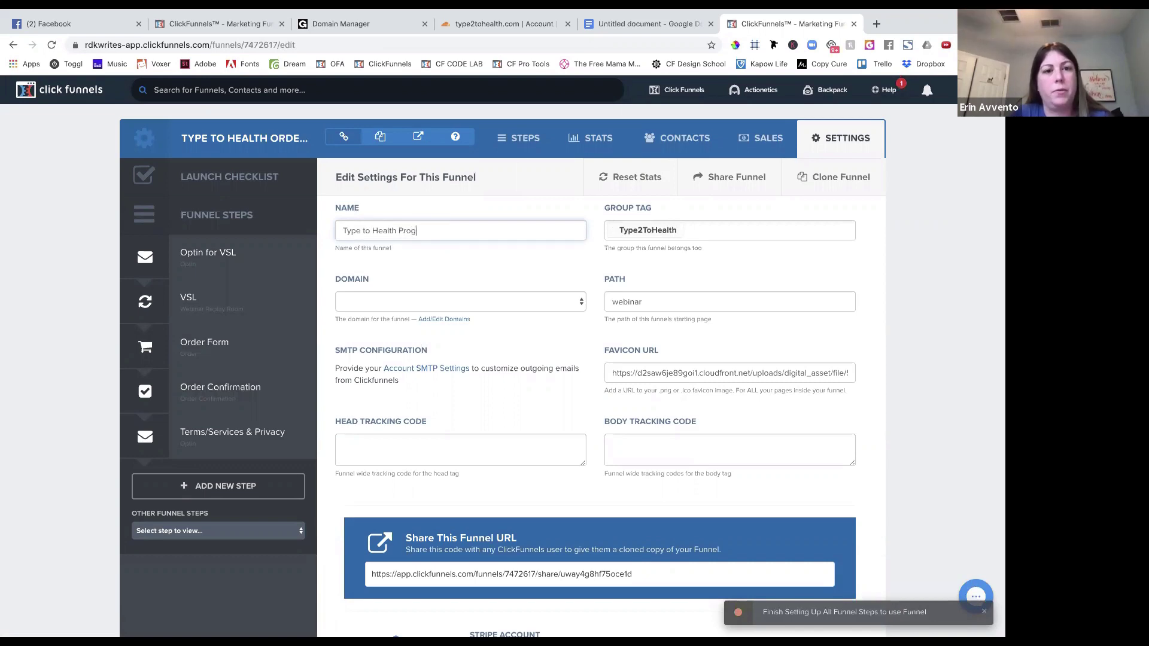
pyautogui.scroll(-20, 602, 299)
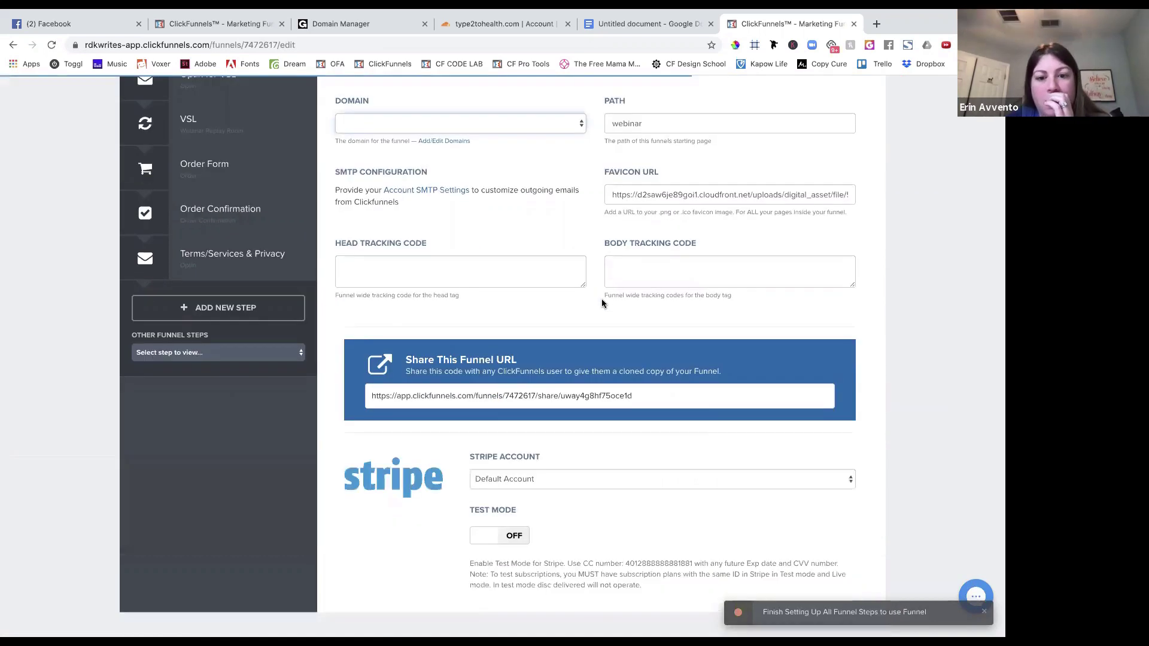
pyautogui.scroll(-1, 781, 542)
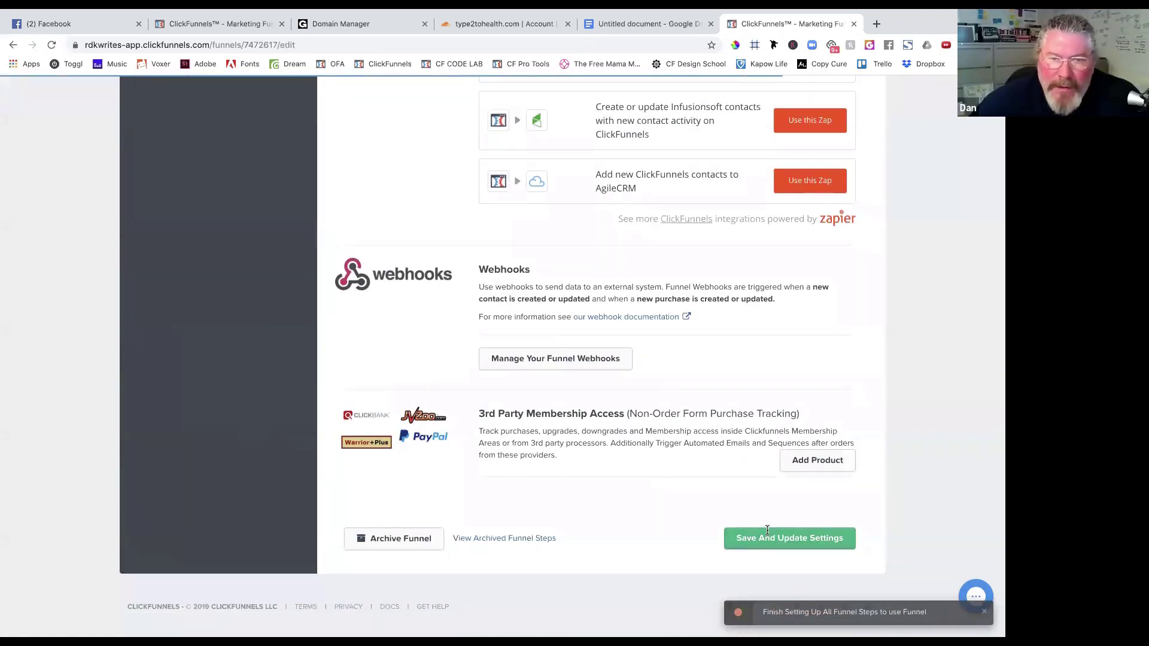
pyautogui.scroll(20, 581, 390)
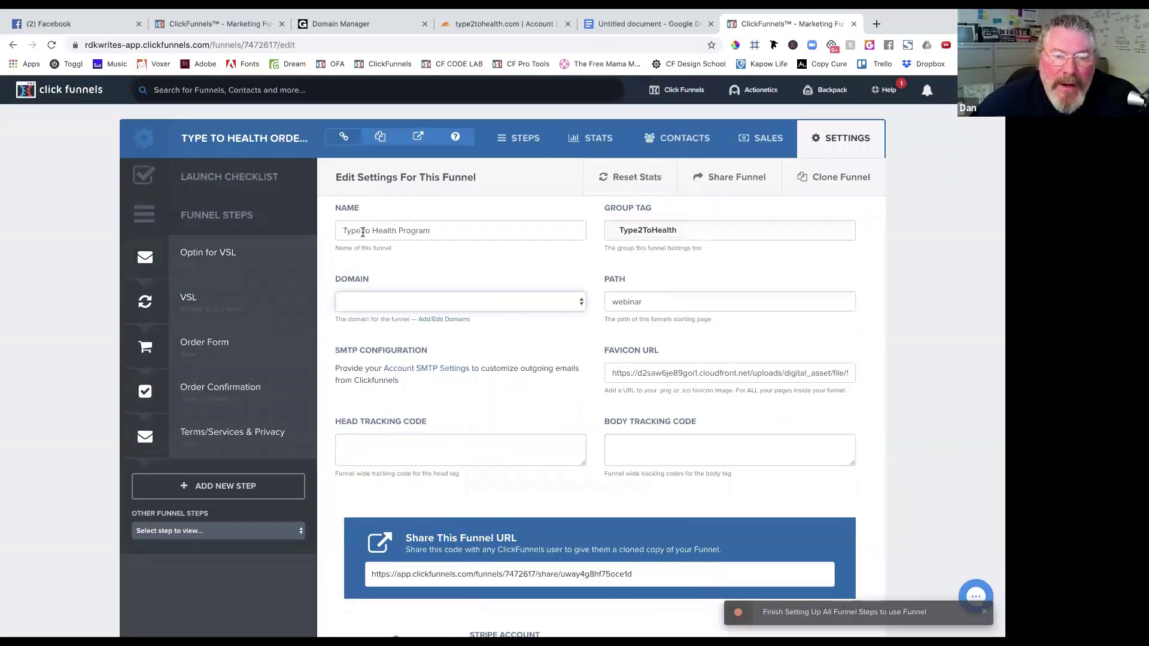
pyautogui.click(362, 232)
pyautogui.write('2')
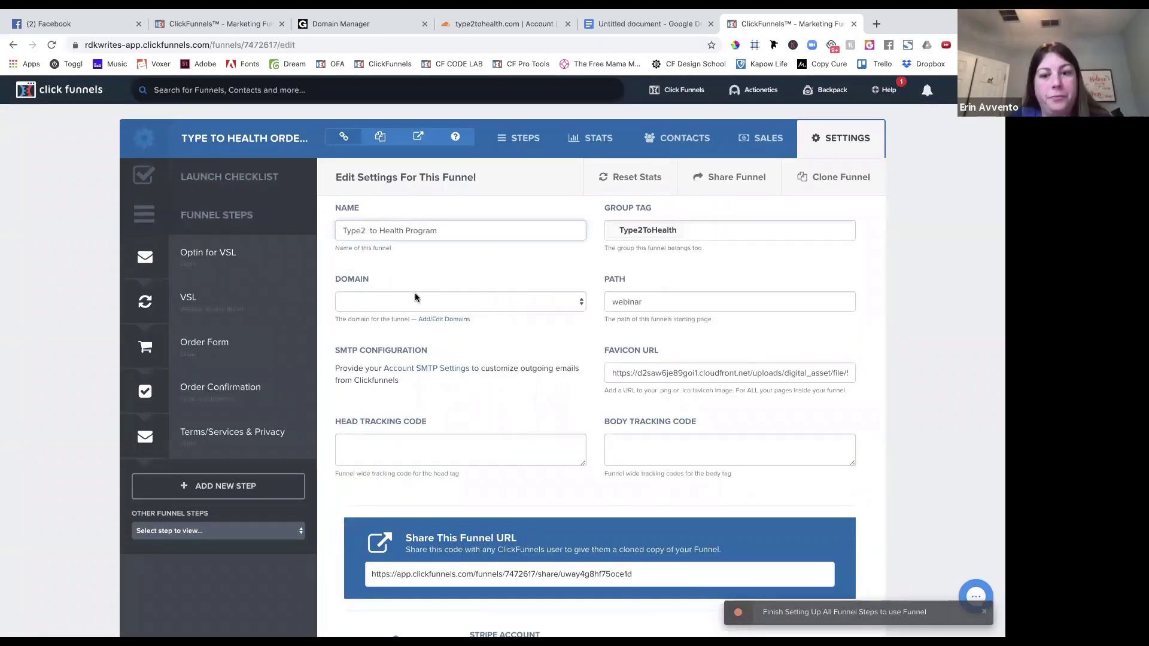
pyautogui.press('BackSpace')
pyautogui.write('2')
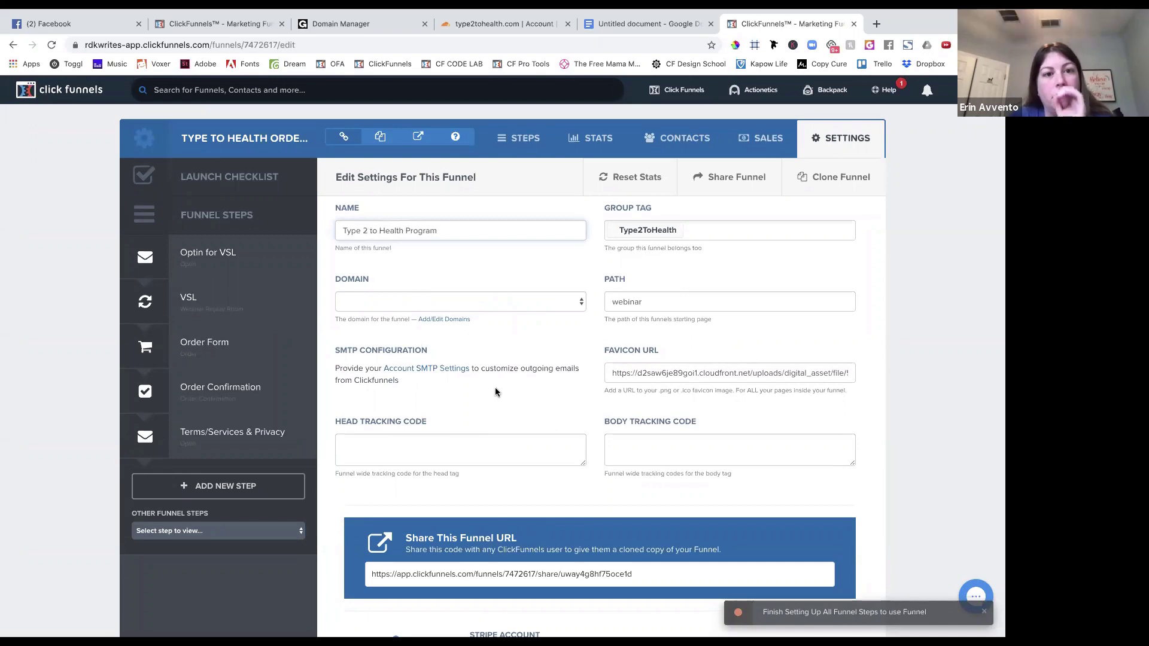
pyautogui.scroll(-15, 495, 392)
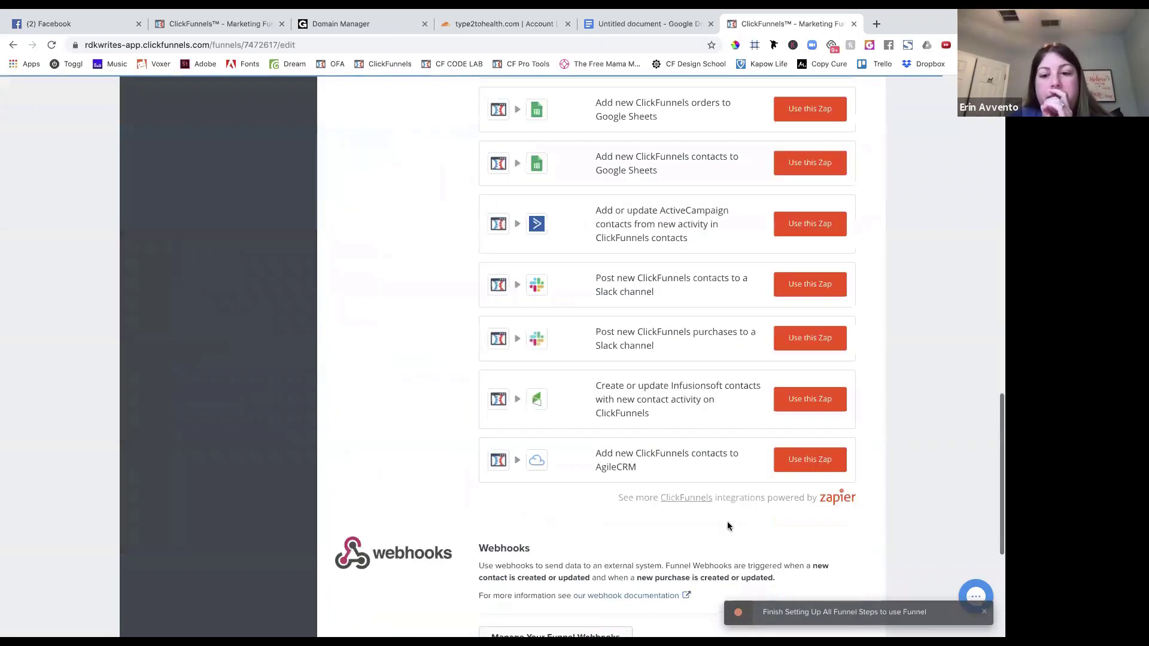
pyautogui.scroll(-5, 727, 526)
pyautogui.click(753, 539)
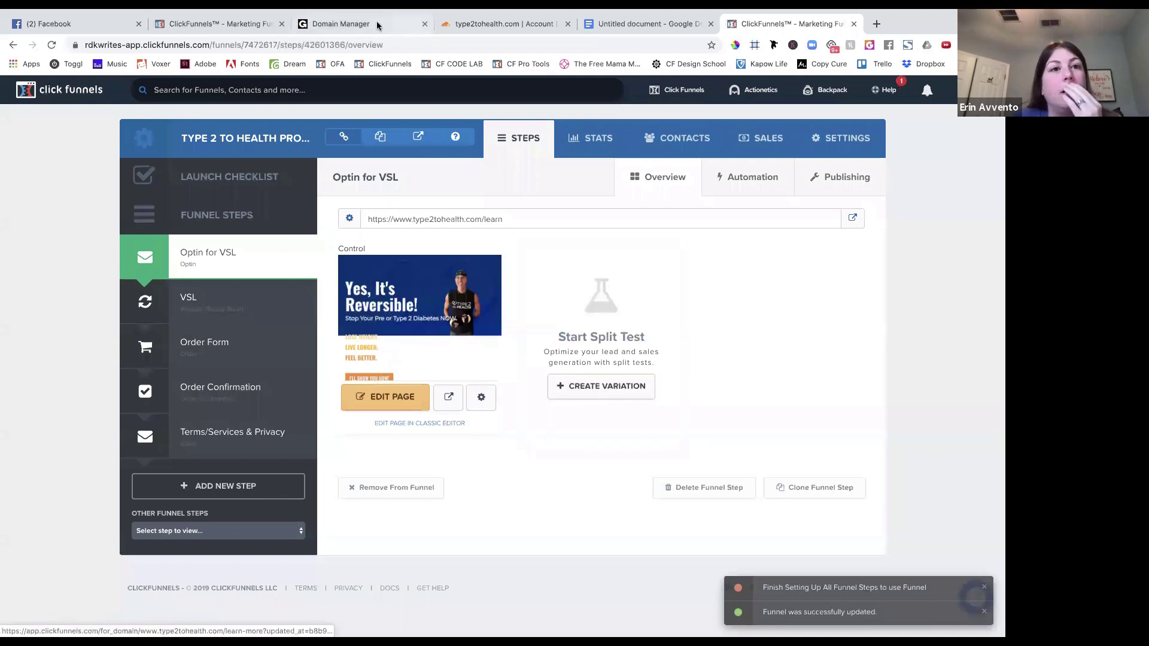
# Reload the type2tohealth.com domain page so the renamed funnel appears in its funnel list.
pyautogui.click(222, 24)
pyautogui.click(436, 428)
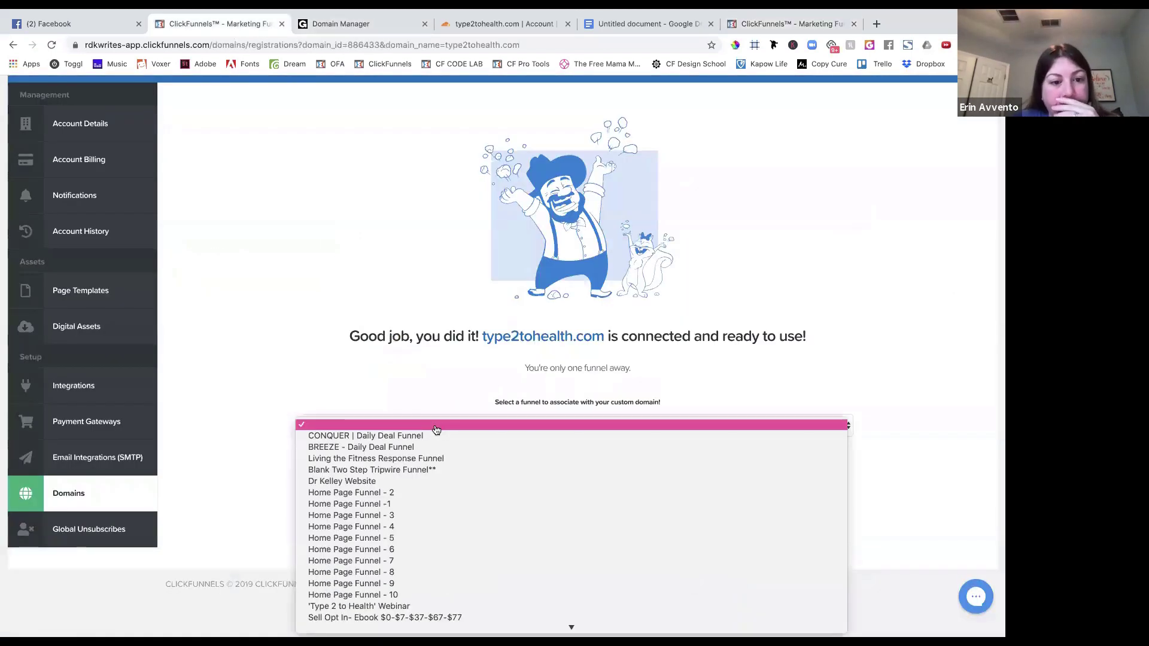
pyautogui.scroll(-5, 412, 547)
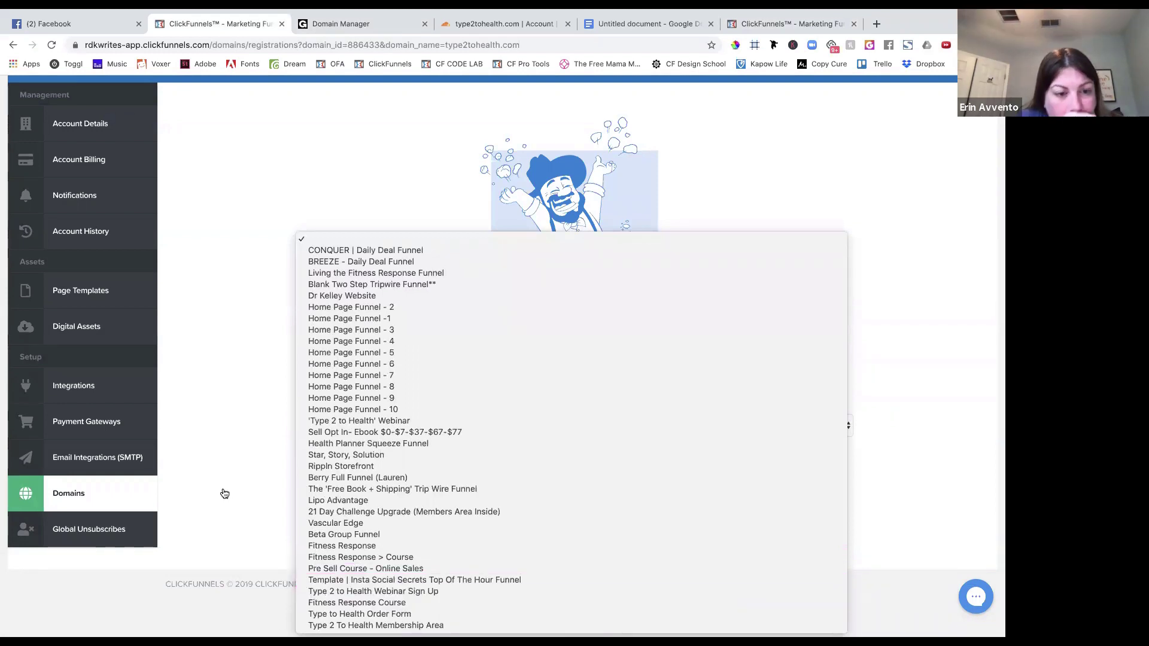
pyautogui.click(244, 363)
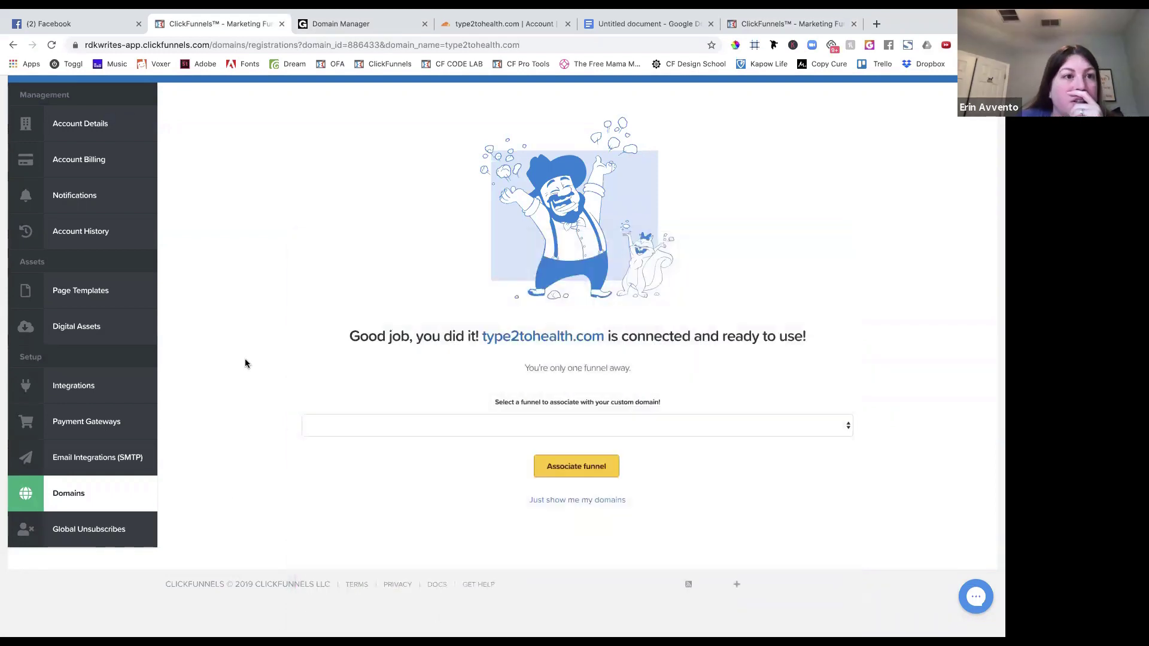
pyautogui.click(51, 45)
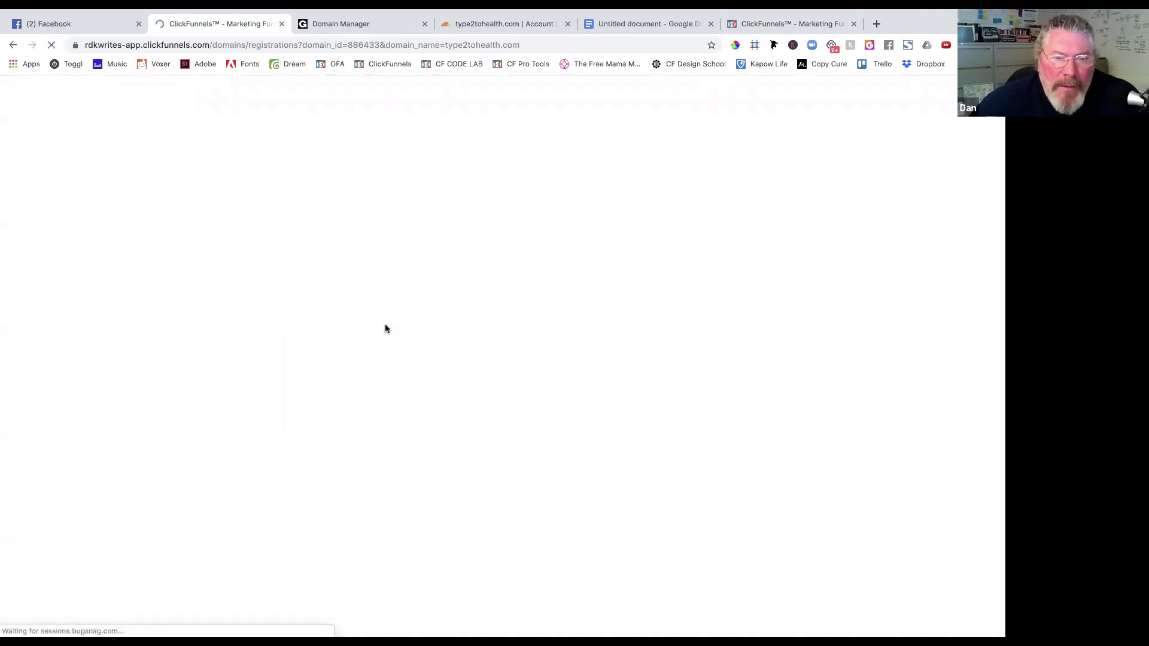
# Associate type2tohealth.com with the Type 2 to Health Program funnel.
pyautogui.click(495, 495)
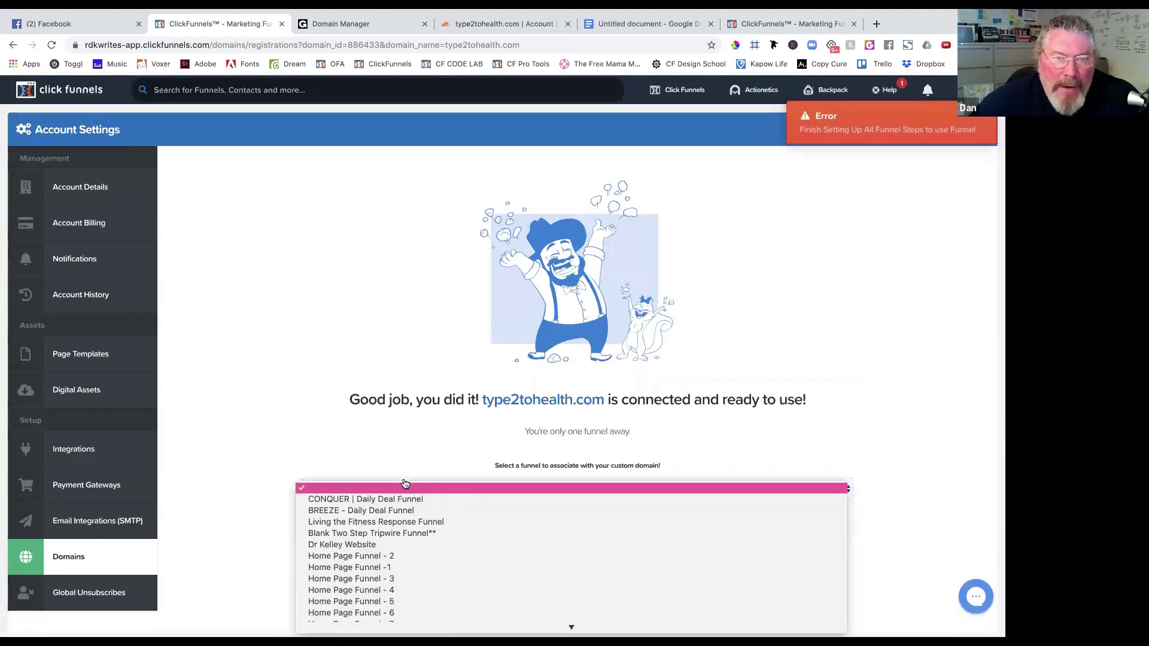
pyautogui.scroll(-3, 409, 543)
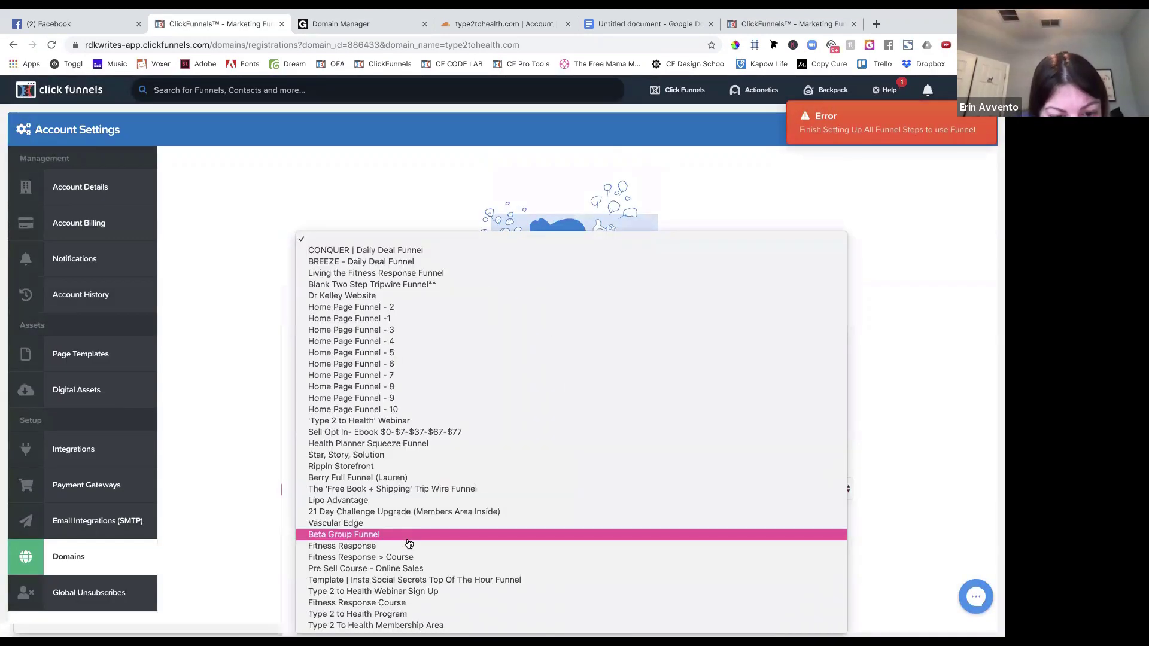
pyautogui.click(401, 614)
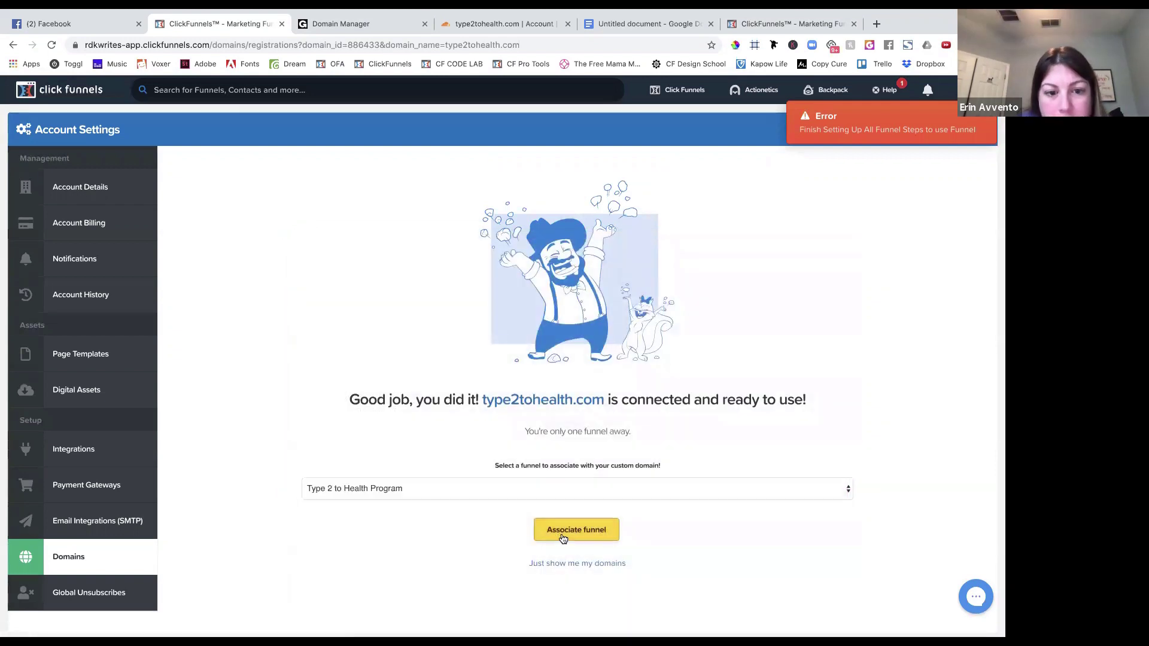
pyautogui.click(563, 538)
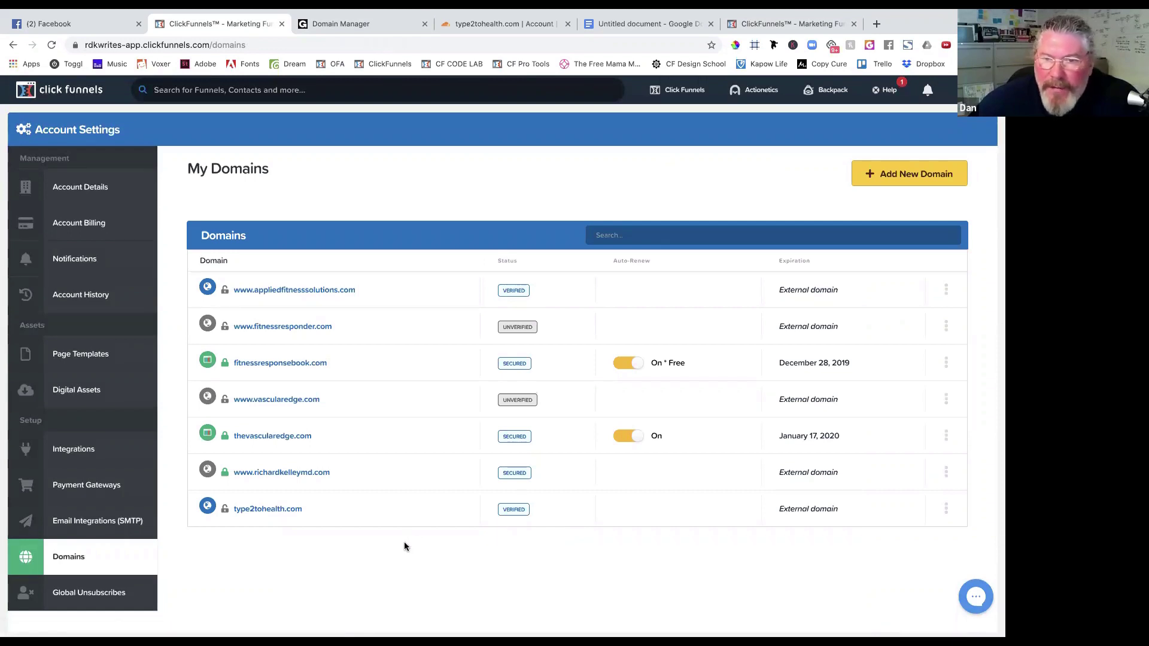
# Open type2tohealth.com's domain settings and start SSL setup with Add SSL.
pyautogui.click(287, 511)
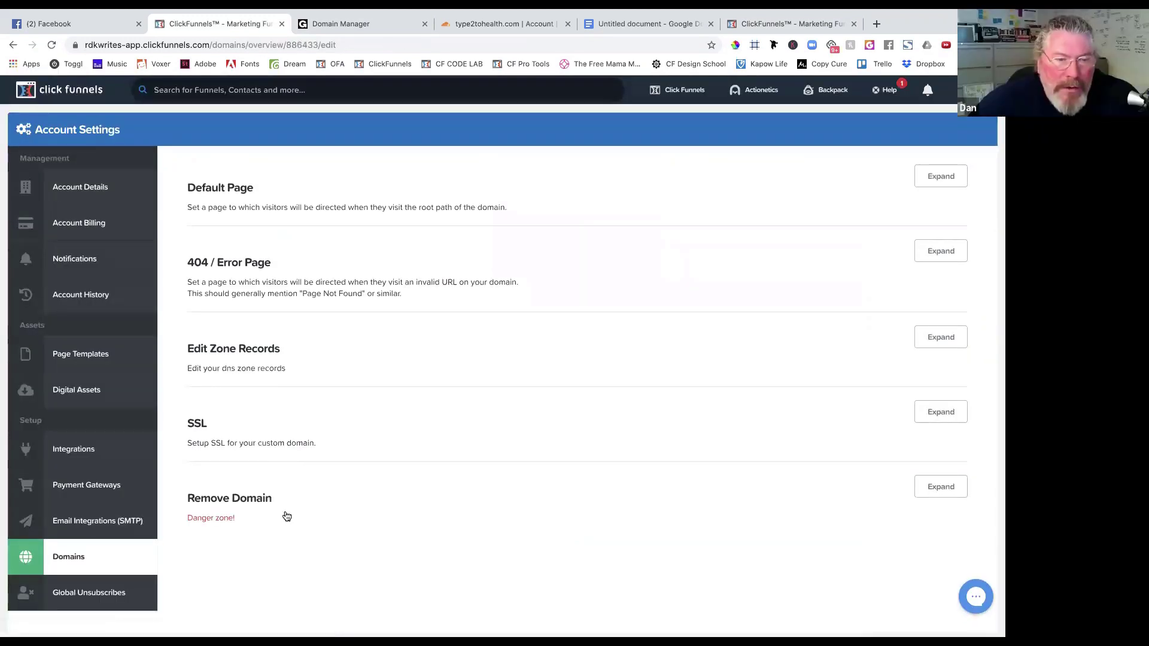
pyautogui.click(948, 417)
pyautogui.click(222, 487)
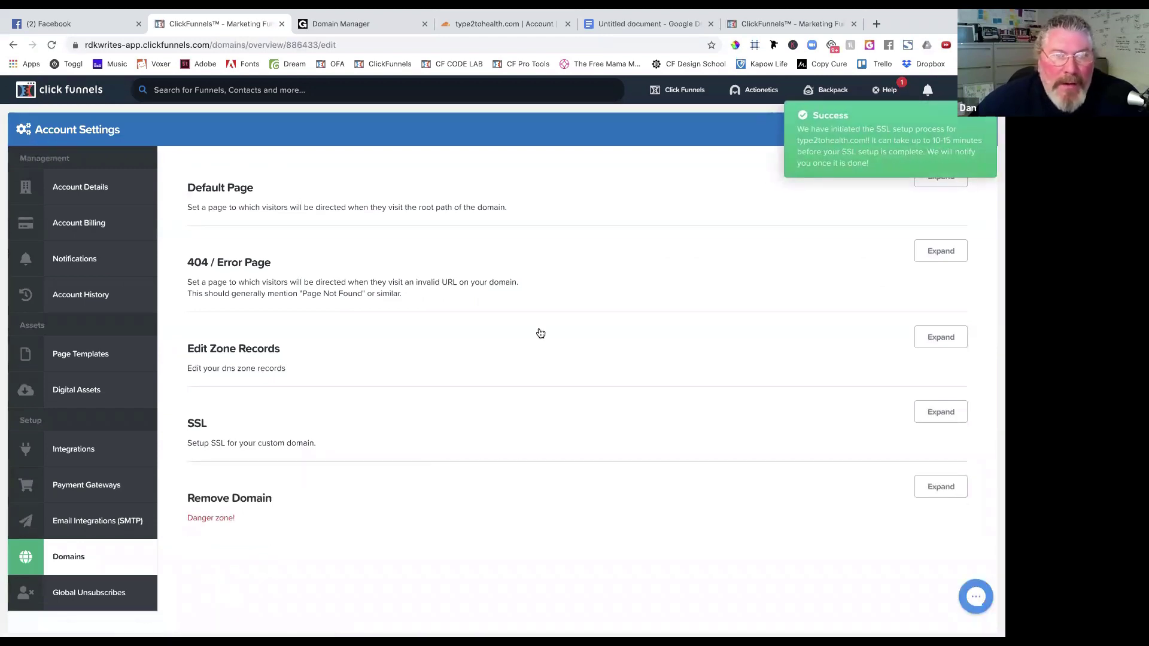
# Set the root URL's default page to Type 2 to Health Program / Optin for VSL and save.
pyautogui.scroll(1, 539, 332)
pyautogui.scroll(-1, 540, 333)
pyautogui.click(940, 185)
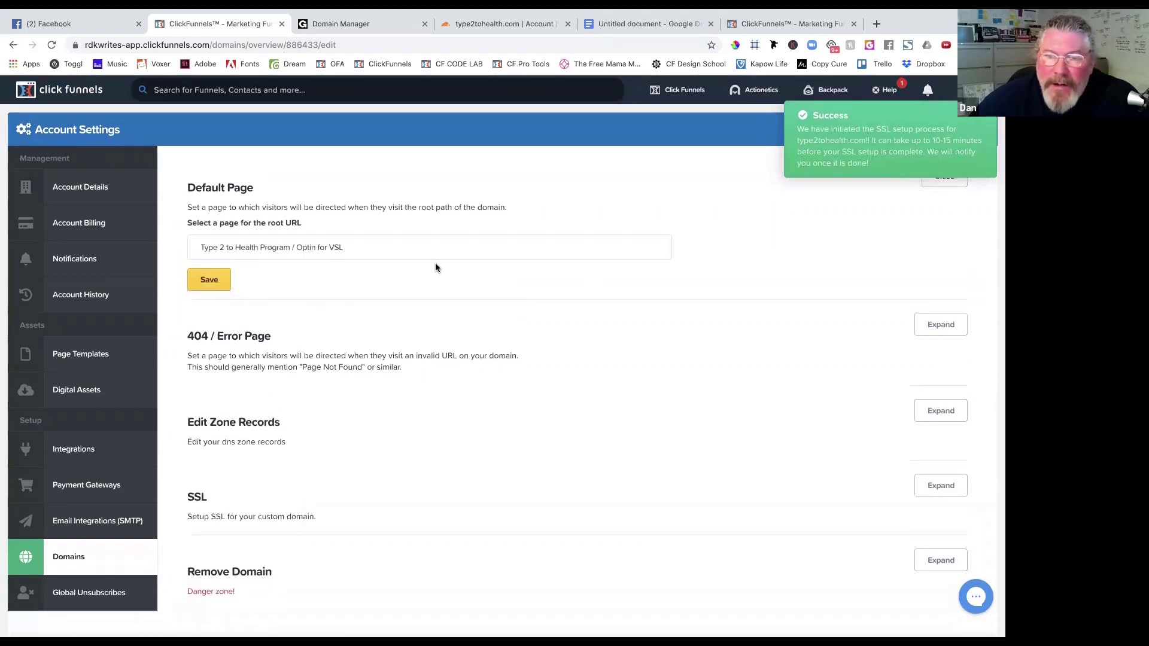
pyautogui.click(358, 248)
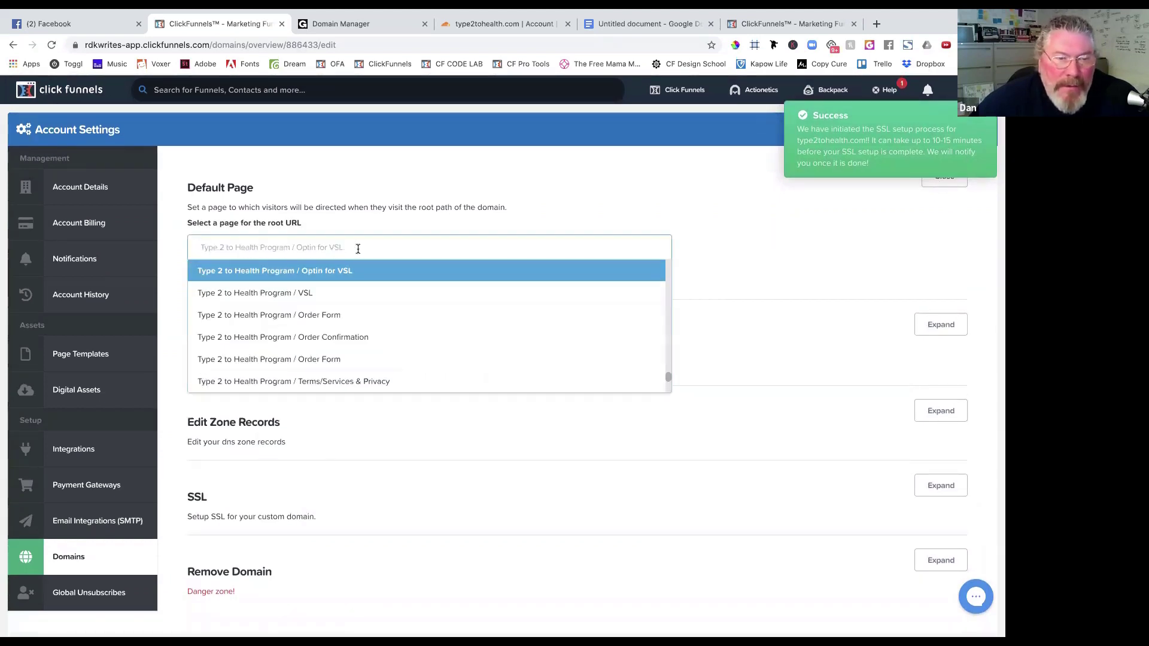
pyautogui.click(372, 224)
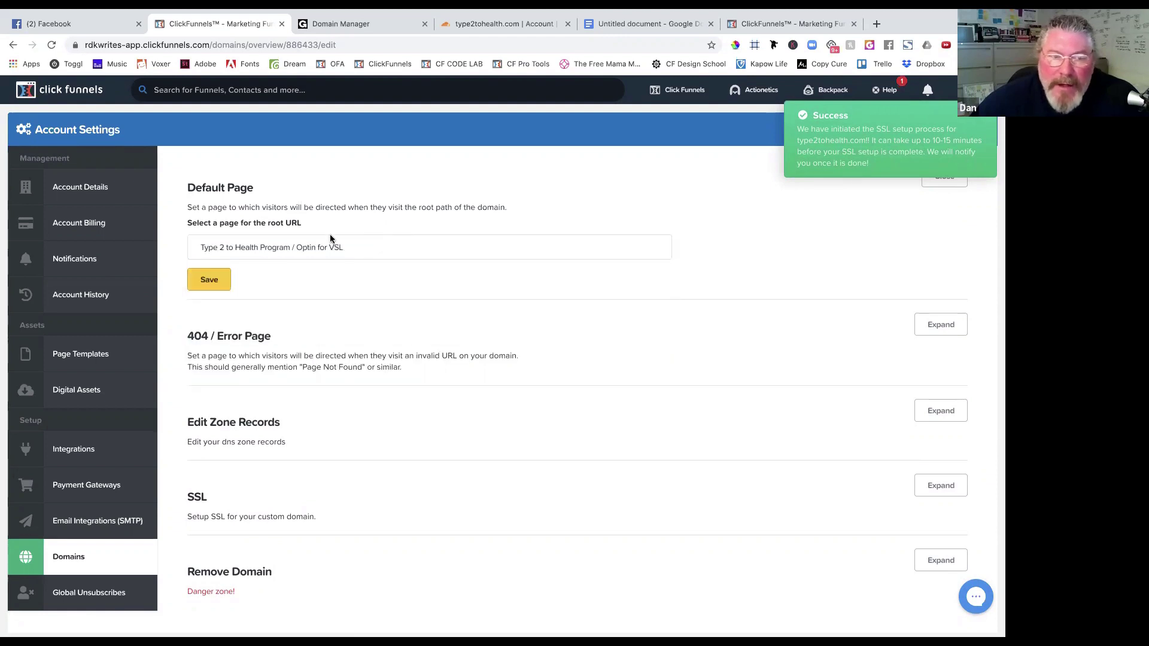
pyautogui.click(213, 280)
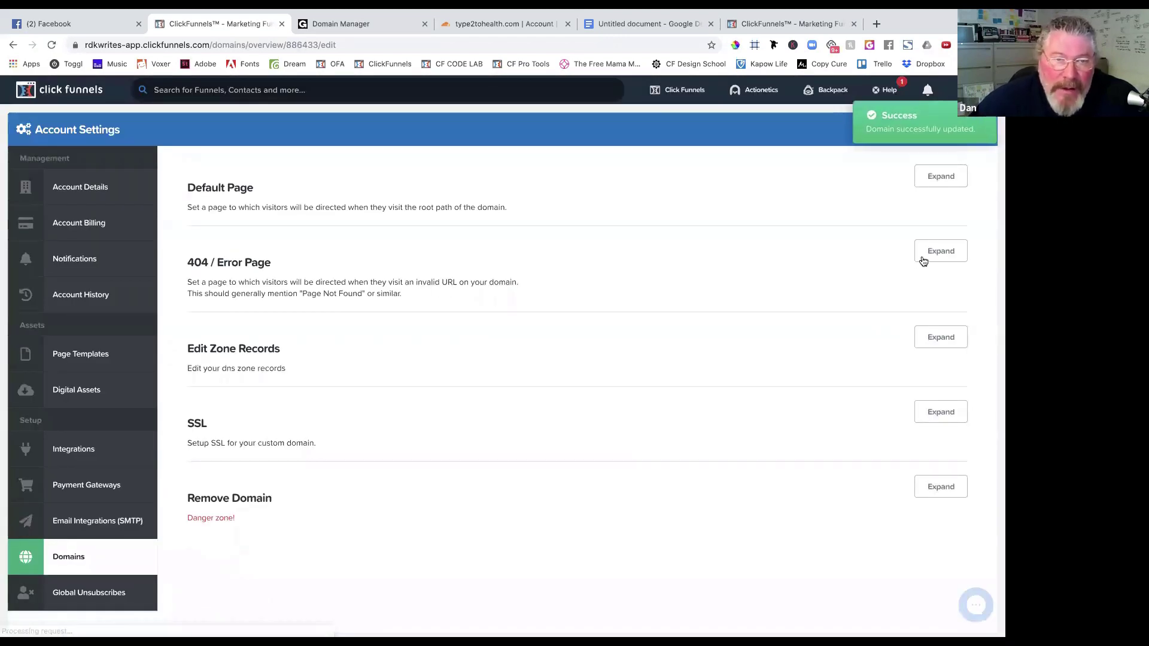
# Save Optin for VSL as the 404 error page, then view the still-pending SSL status.
pyautogui.click(942, 251)
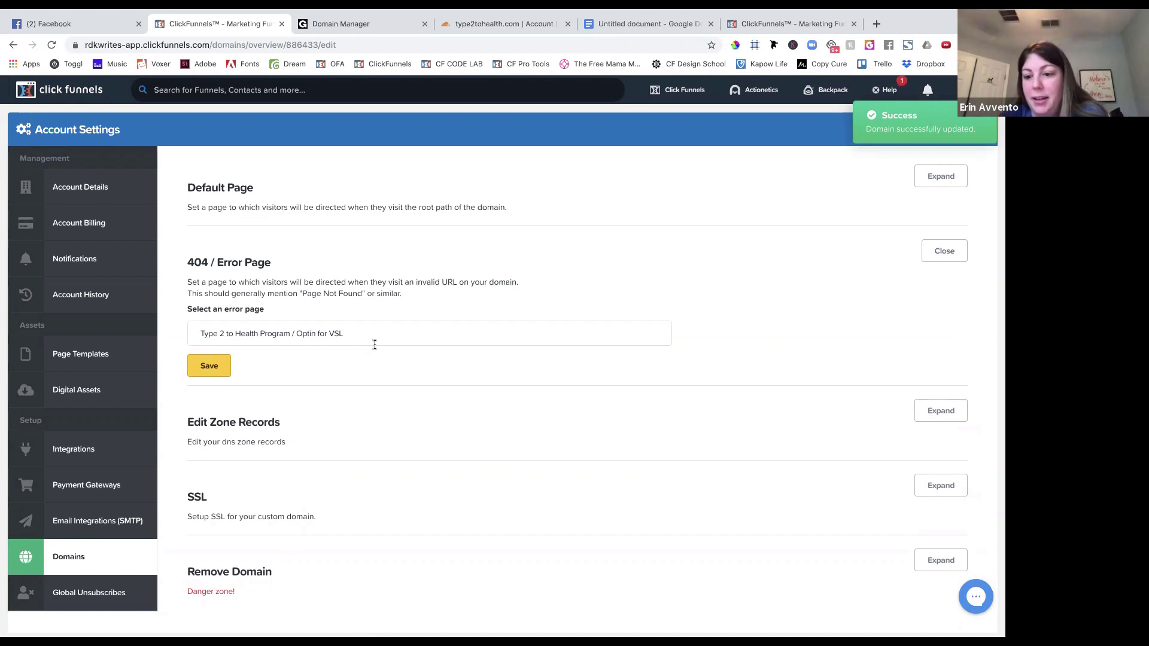
pyautogui.click(352, 337)
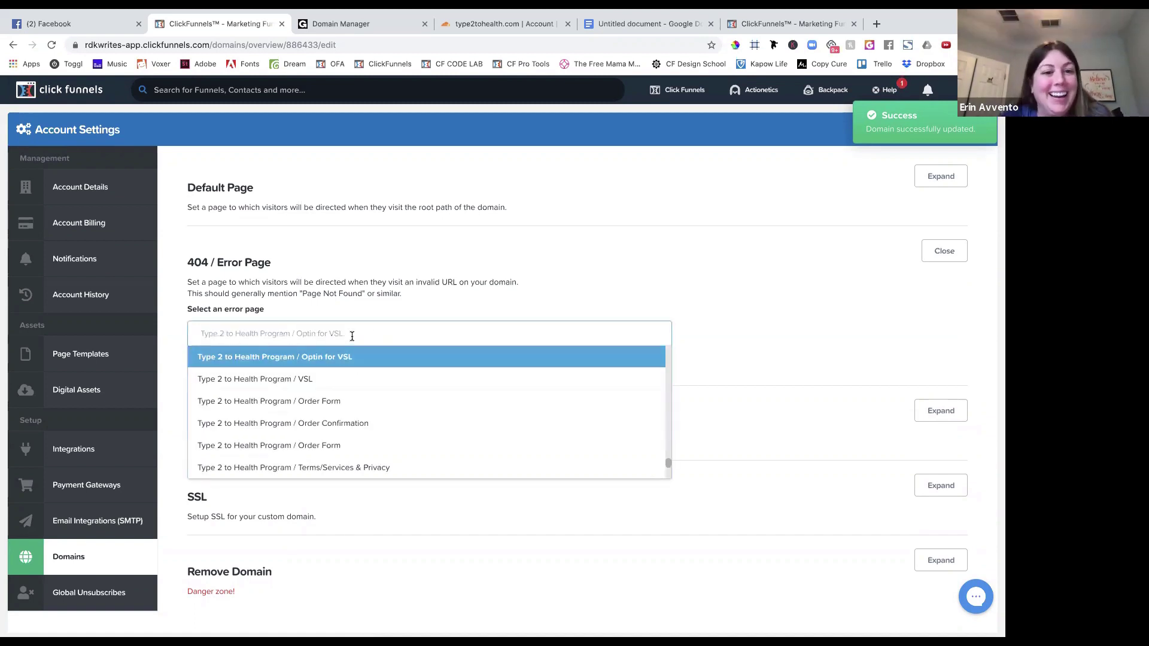
pyautogui.click(358, 303)
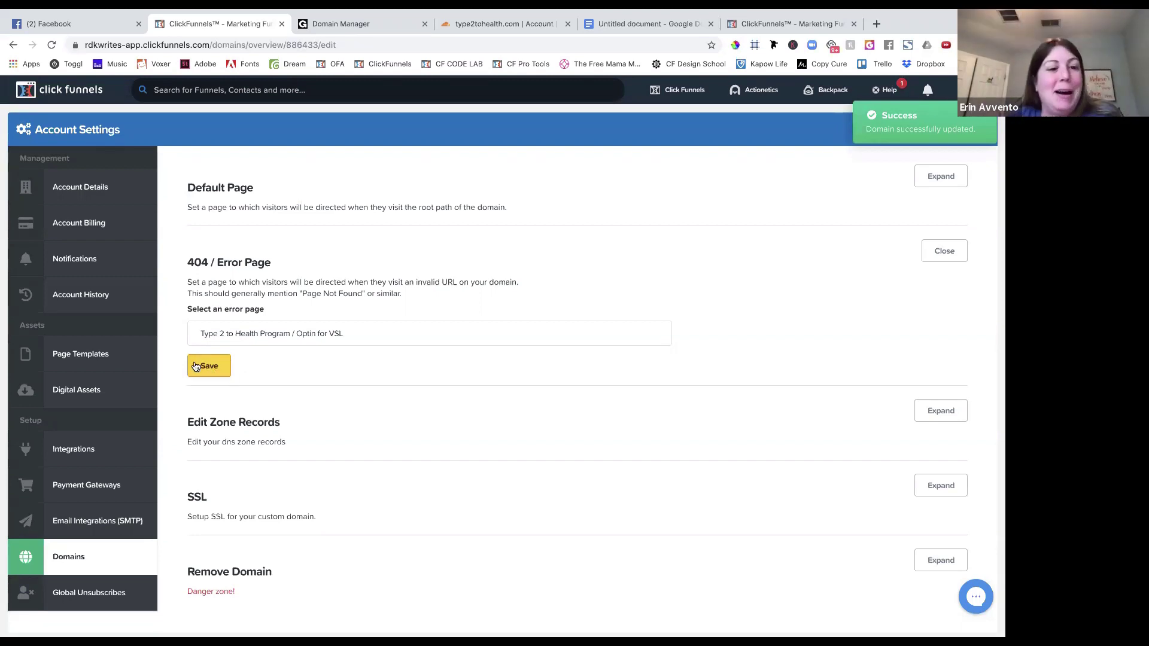
pyautogui.click(213, 365)
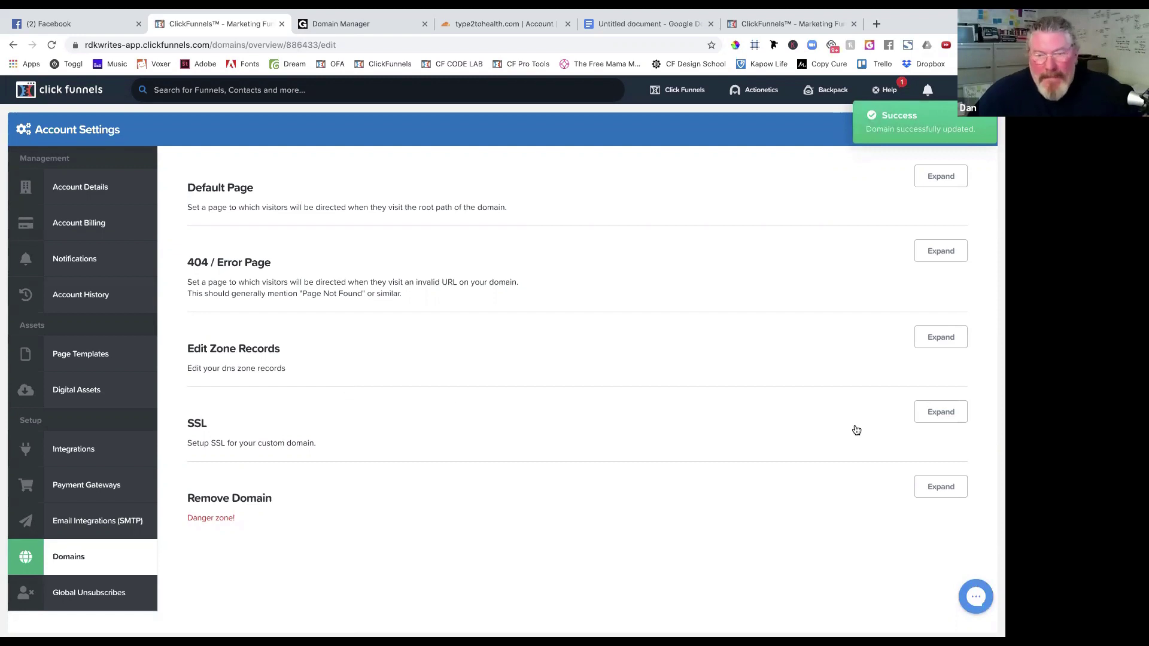
pyautogui.click(941, 414)
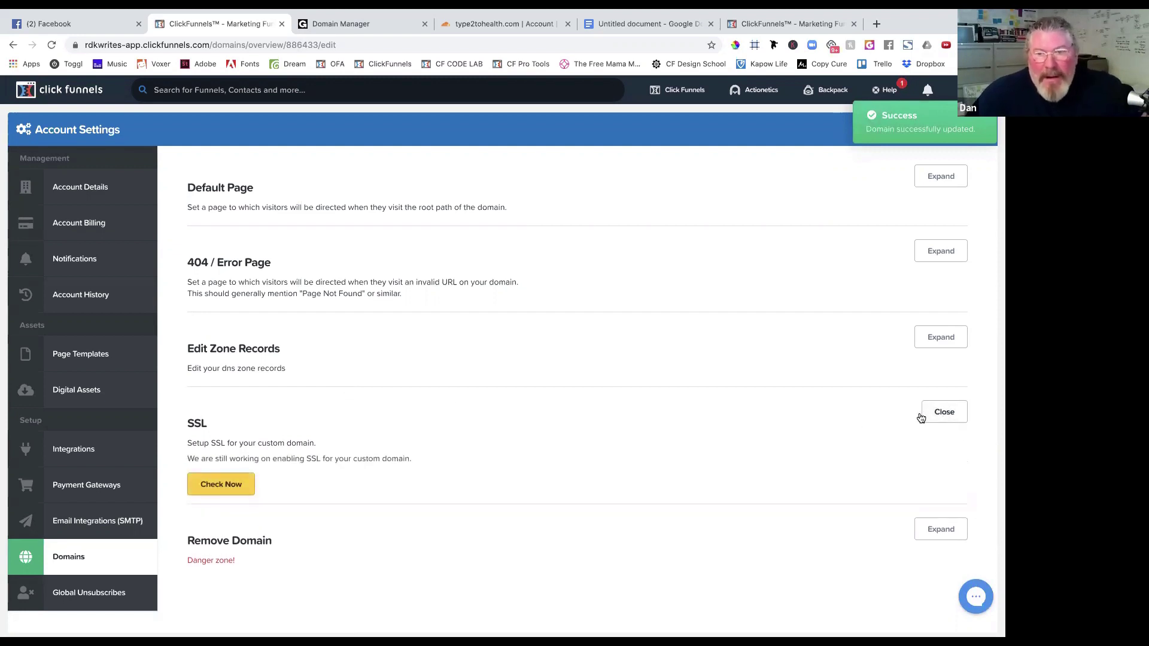
# Run Check Now on type2tohealth.com's SSL status and wait for the page to reload.
pyautogui.click(233, 485)
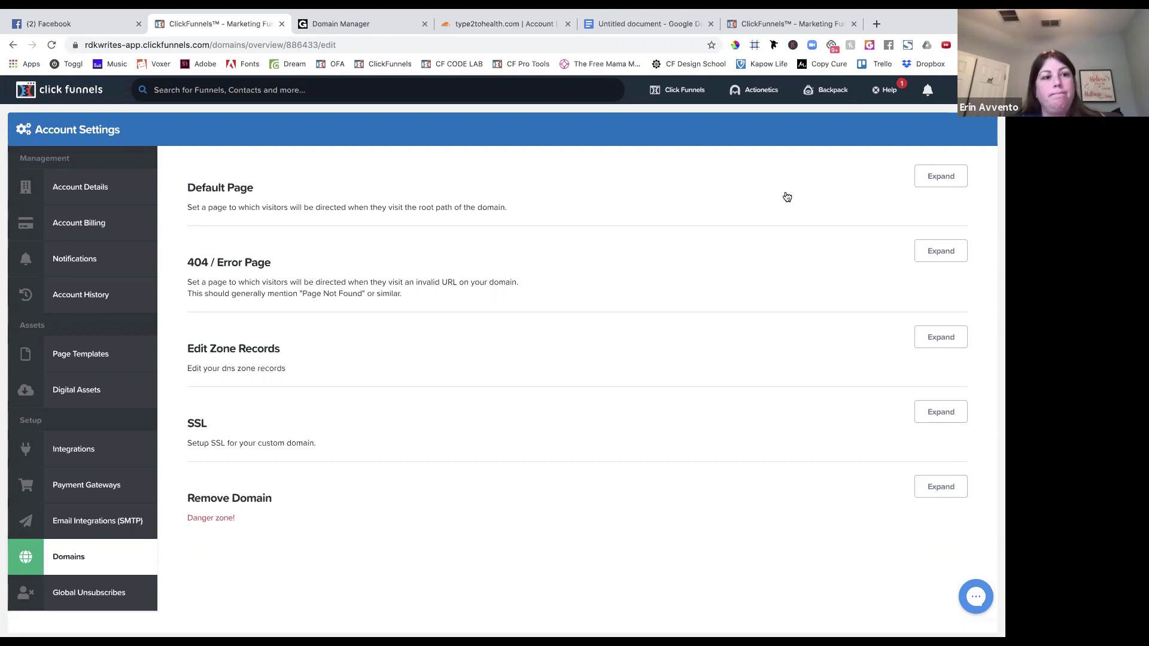
pyautogui.moveTo(670, 91)
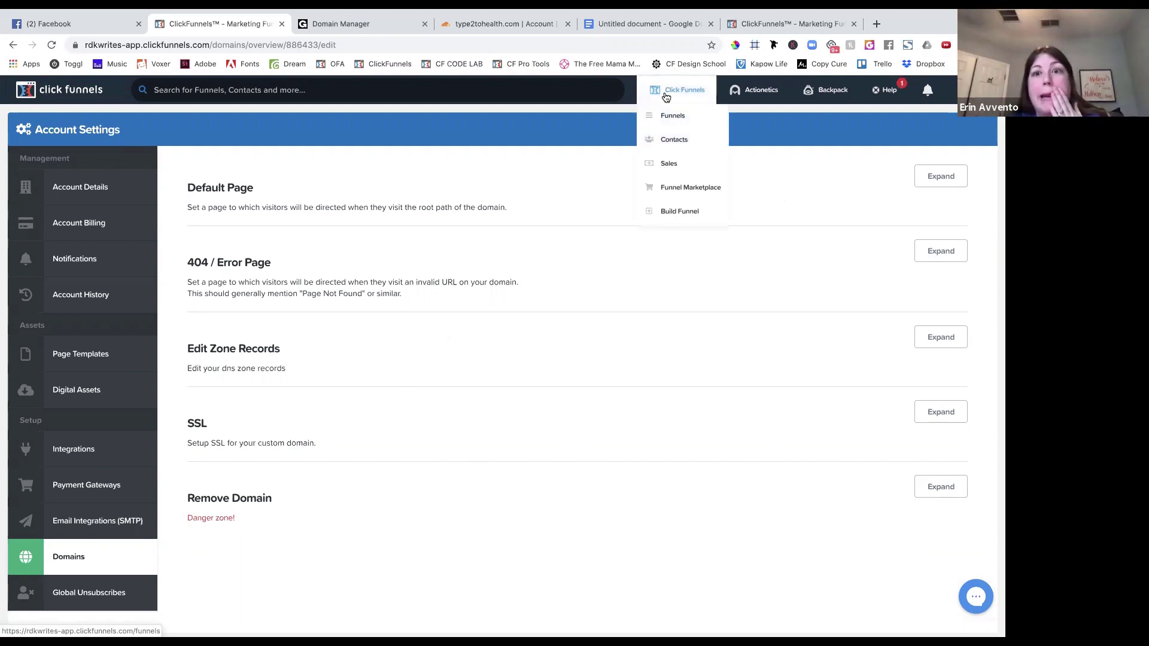
# Open the Type 2 to Health Program funnel's Optin for VSL step and confirm its path is type2tohealth.com/learn.
pyautogui.click(674, 116)
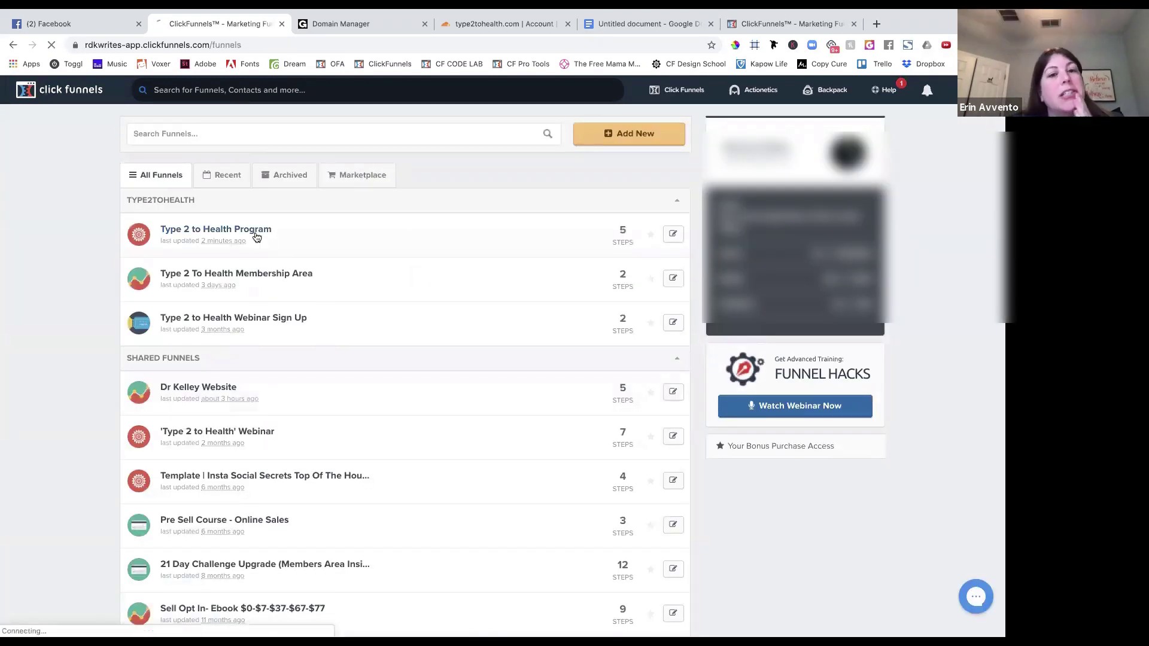
pyautogui.click(258, 237)
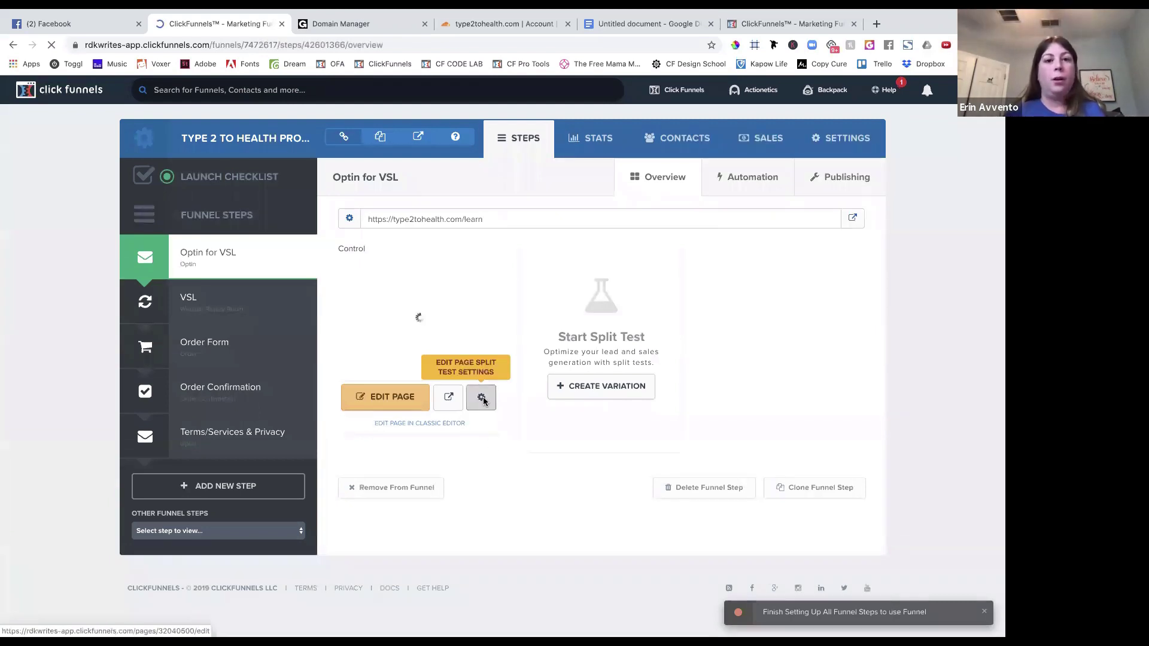
pyautogui.click(480, 396)
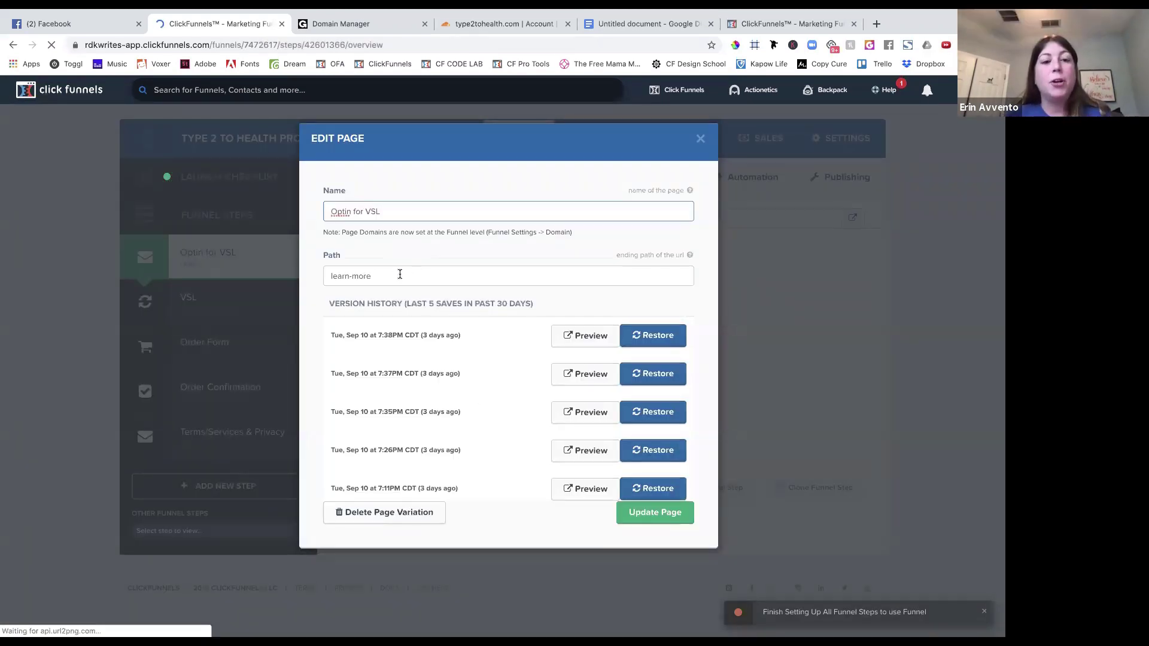
pyautogui.click(700, 138)
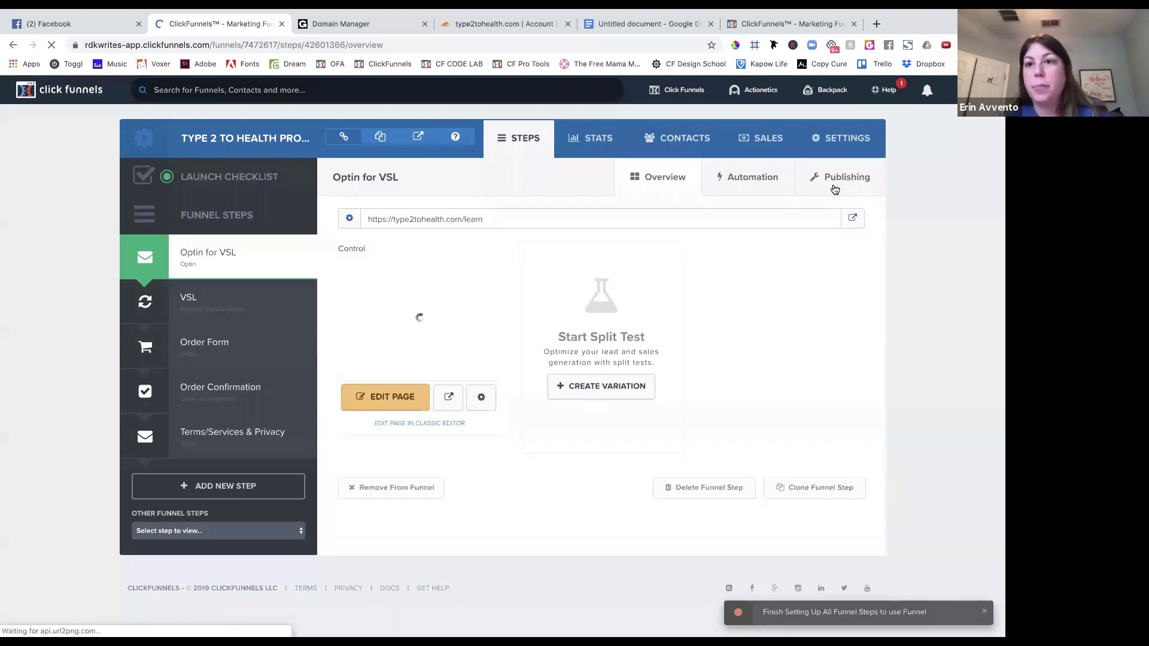
pyautogui.click(835, 190)
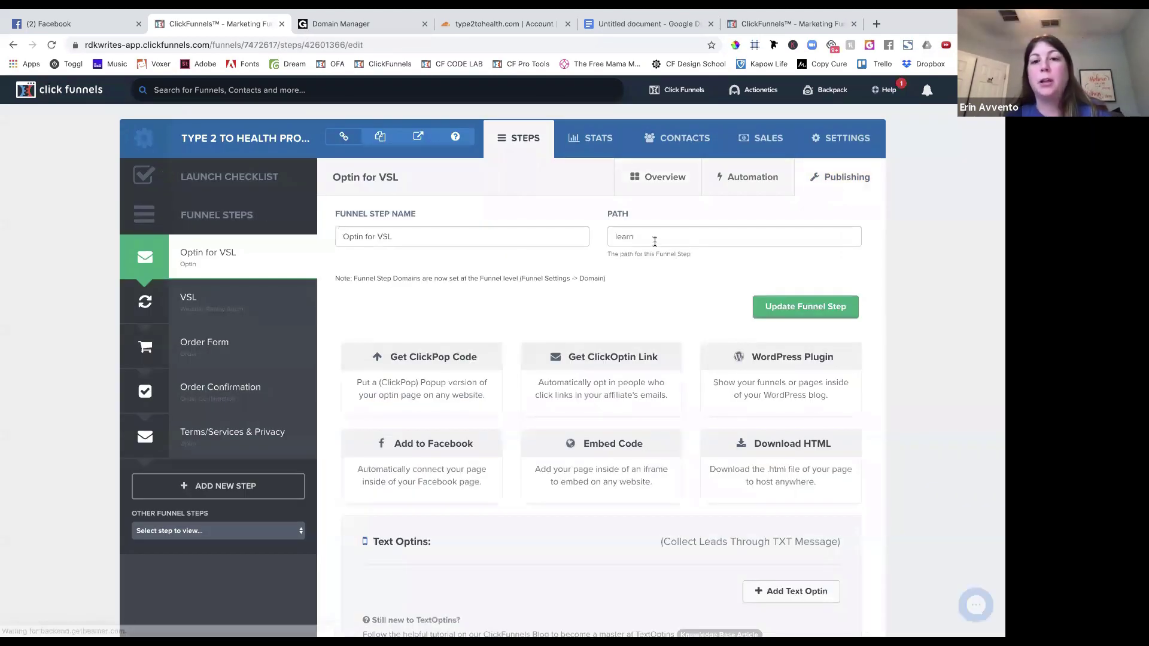
pyautogui.click(242, 260)
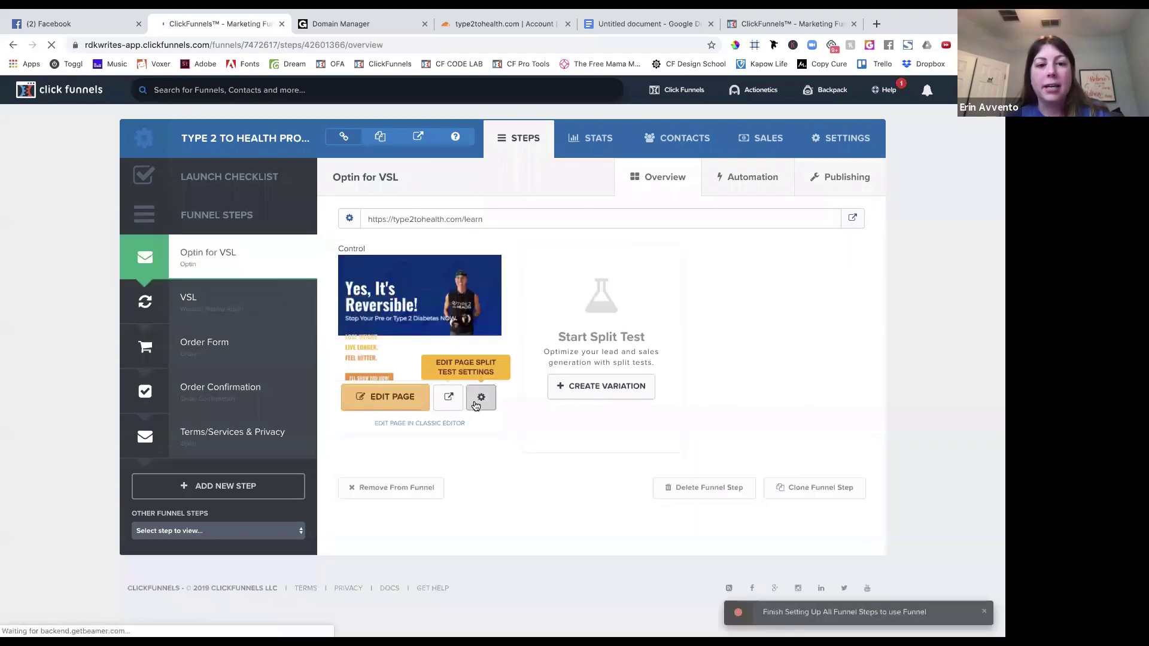
pyautogui.click(478, 399)
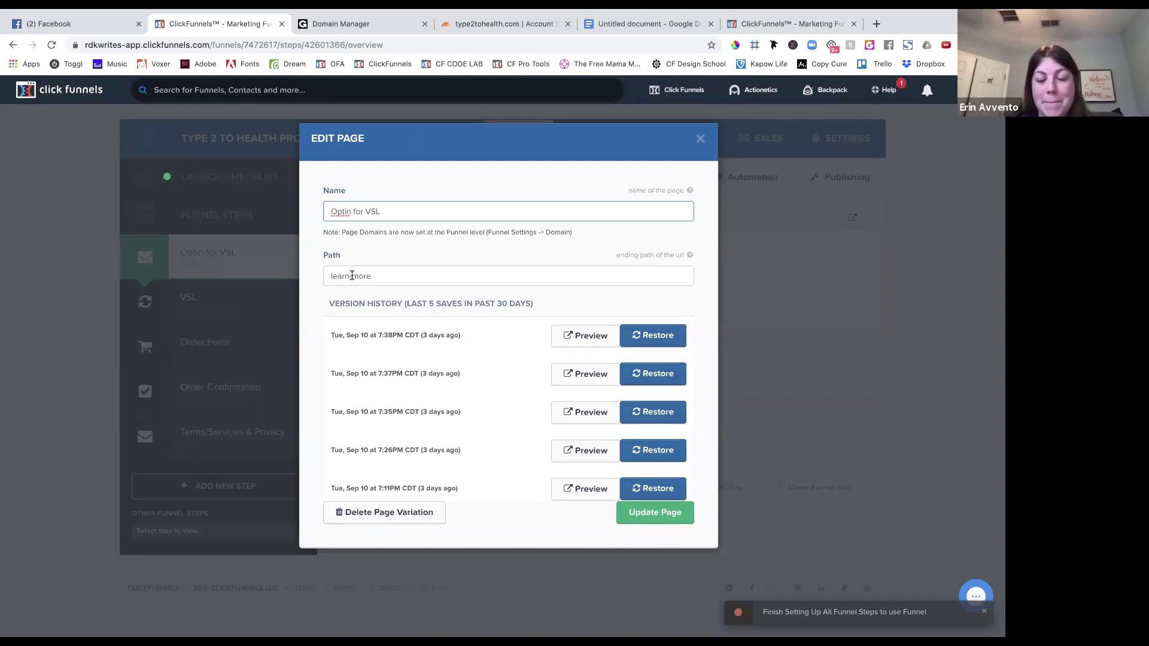
pyautogui.click(700, 141)
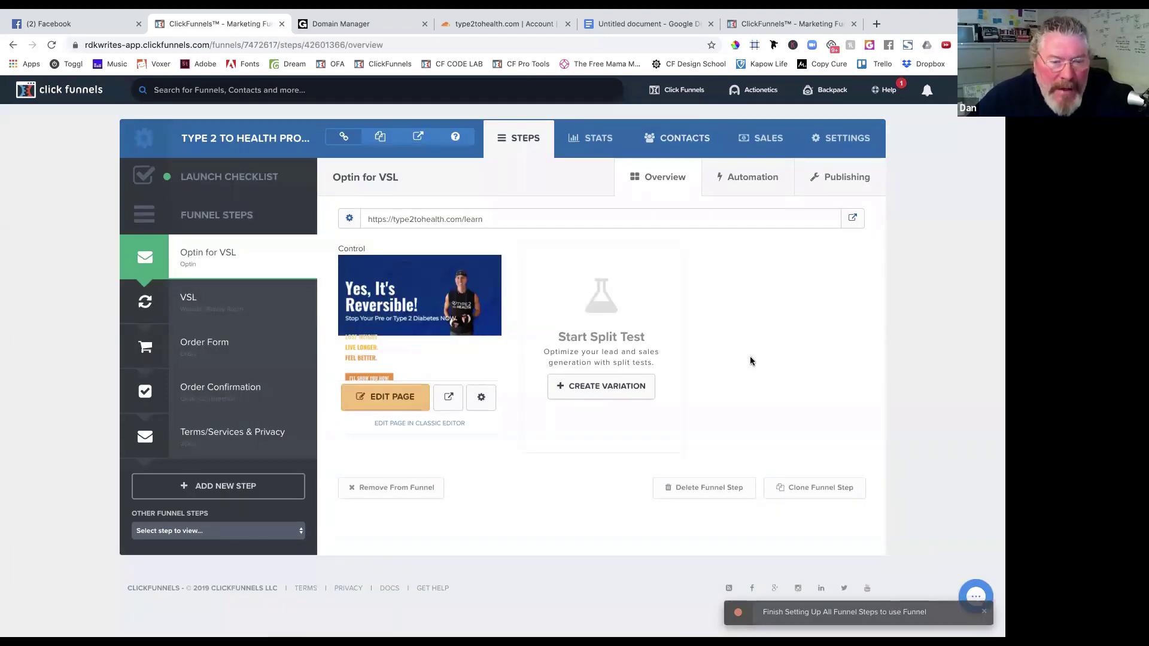
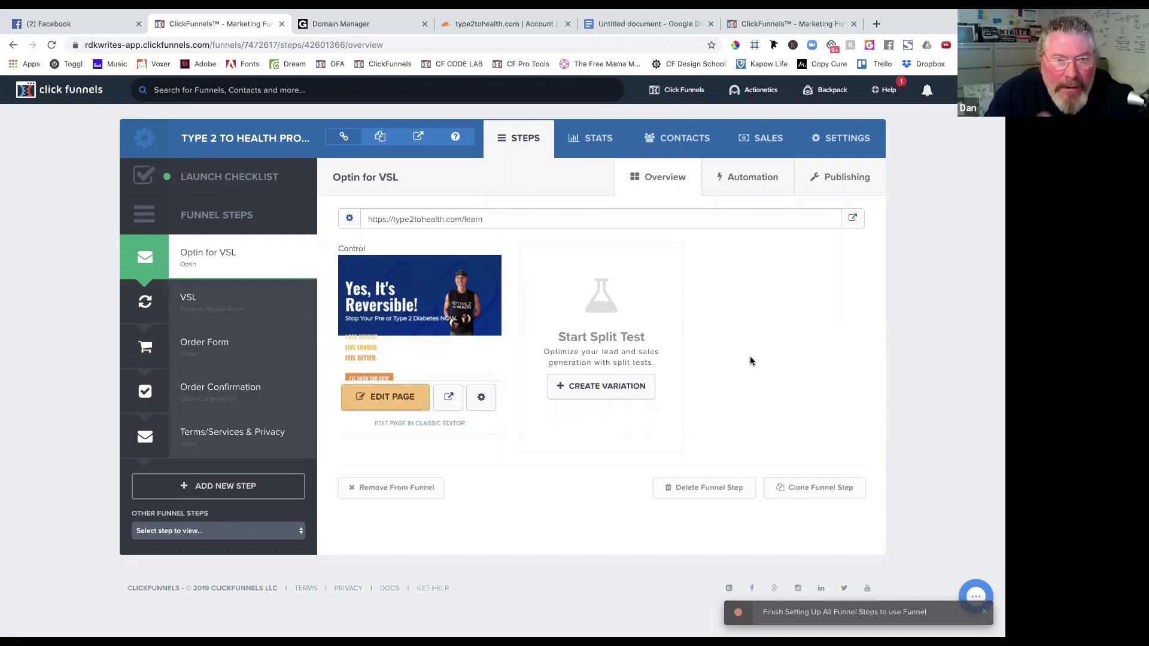
# Rename the Optin for VSL page to 'Free Healthy Recipes', empty its learn path, and save.
pyautogui.click(481, 400)
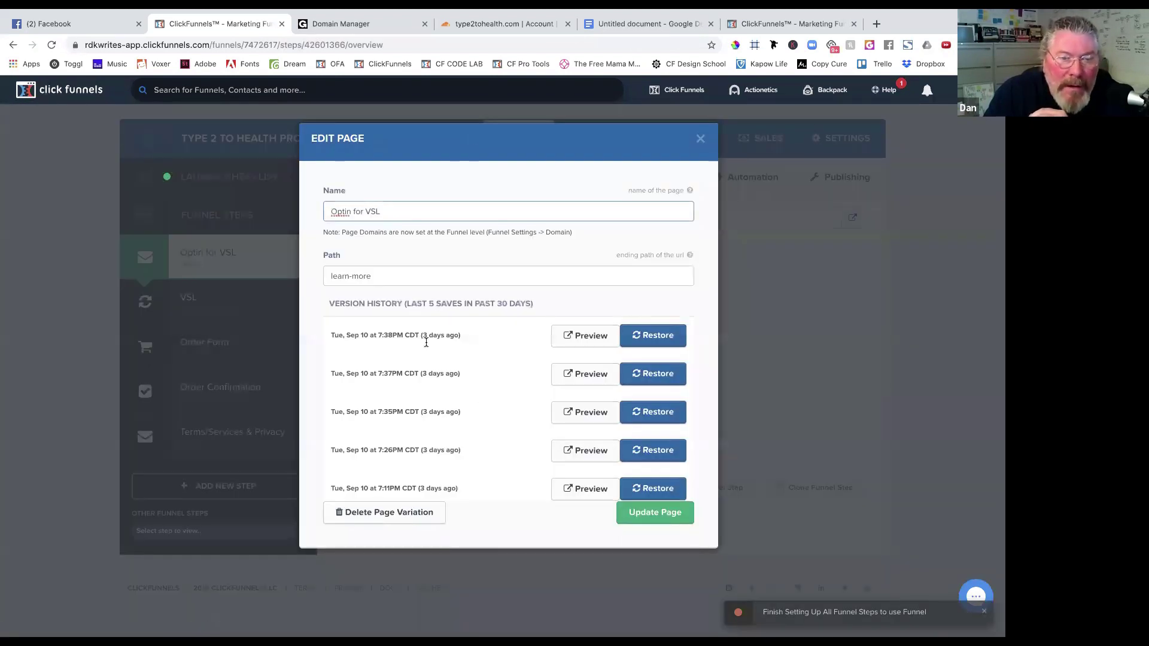
pyautogui.tripleClick(400, 277)
pyautogui.press('BackSpace')
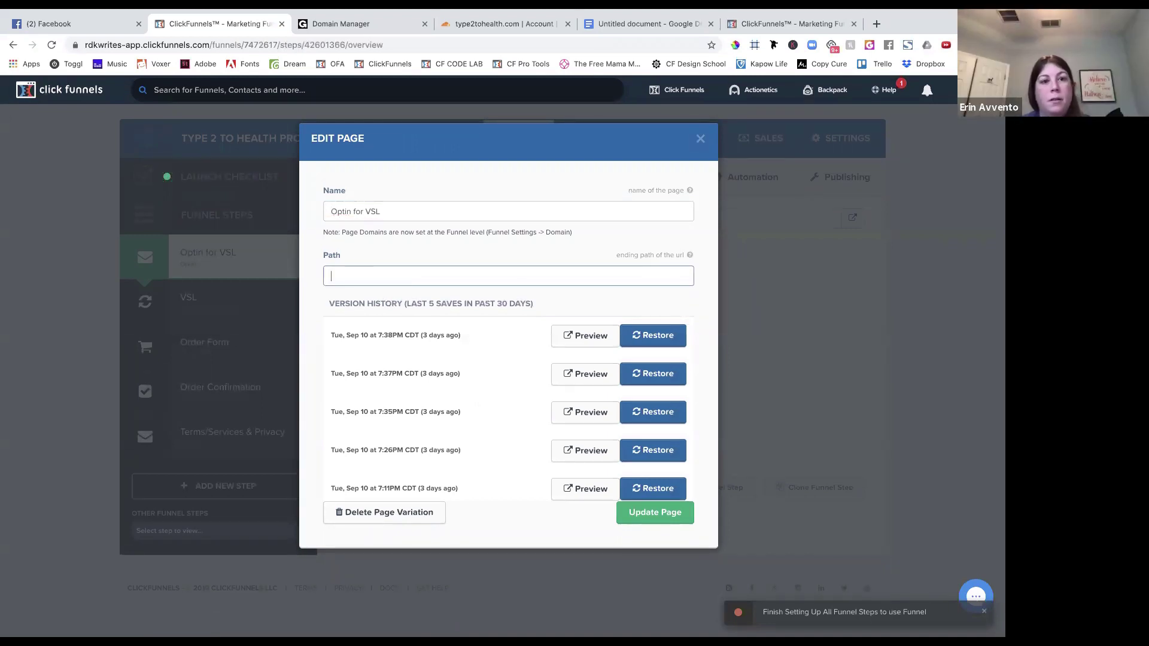
pyautogui.hotkey('ctrl', 'z')
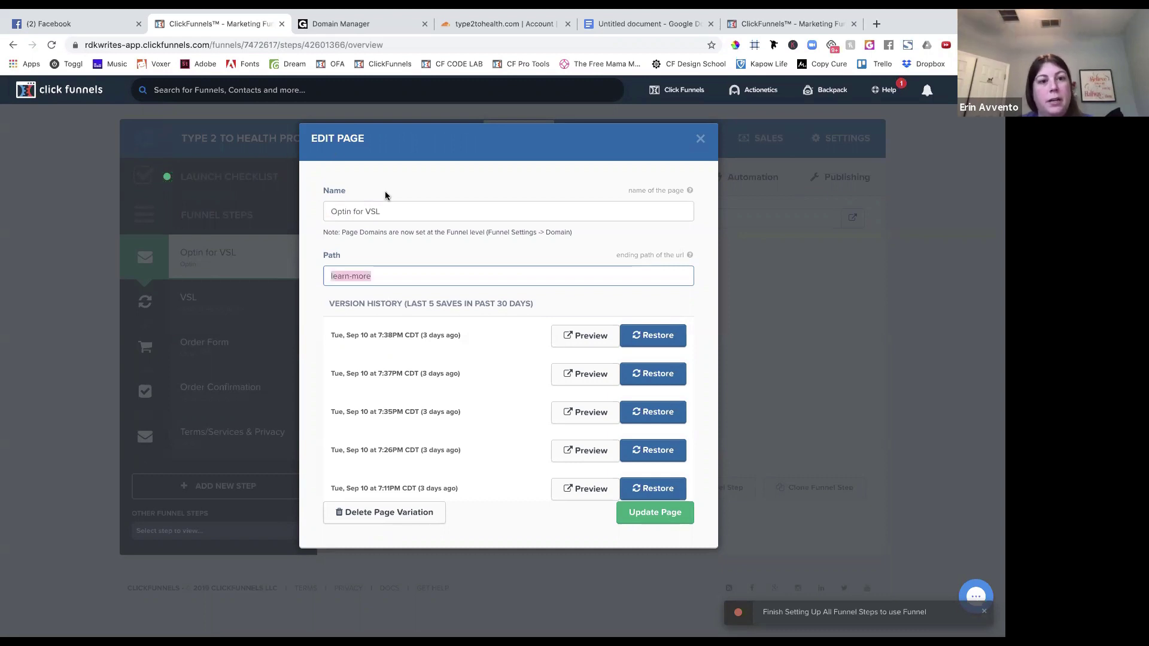
pyautogui.moveTo(469, 207); pyautogui.dragTo(340, 208)
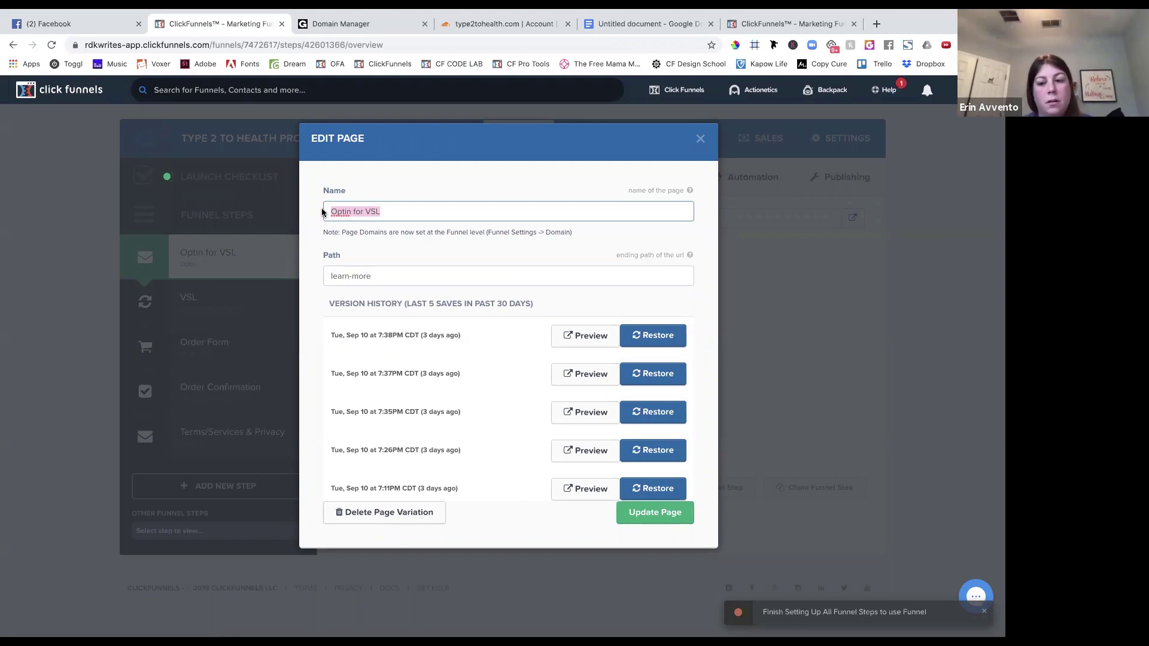
pyautogui.write('Free Health')
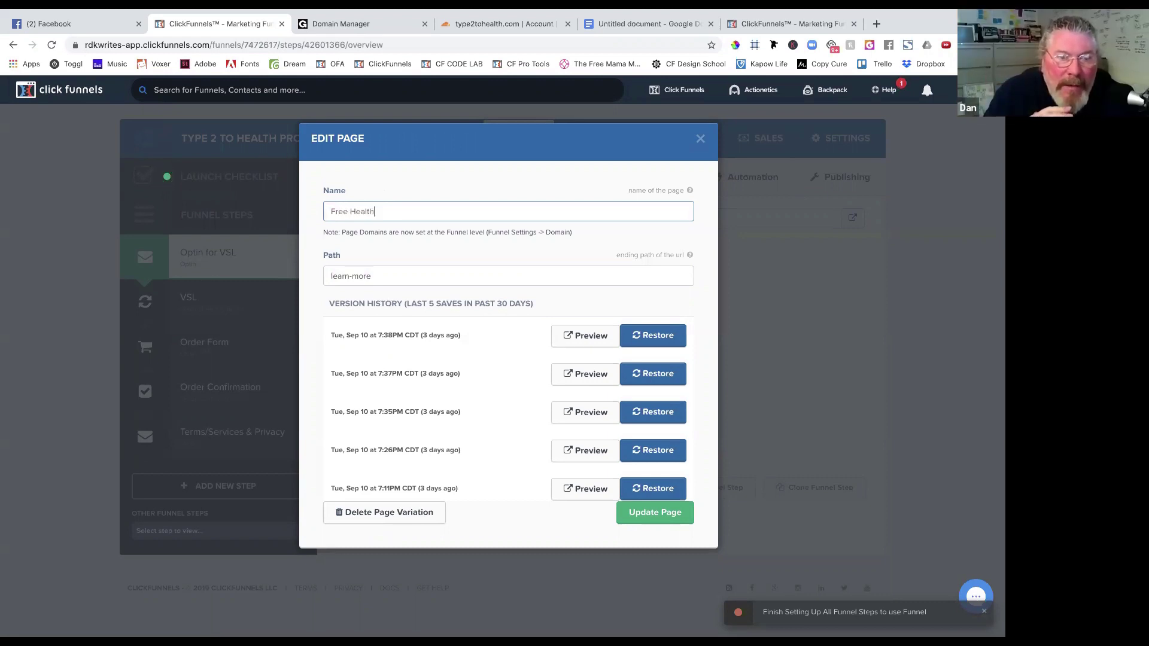
pyautogui.write('y Recipes')
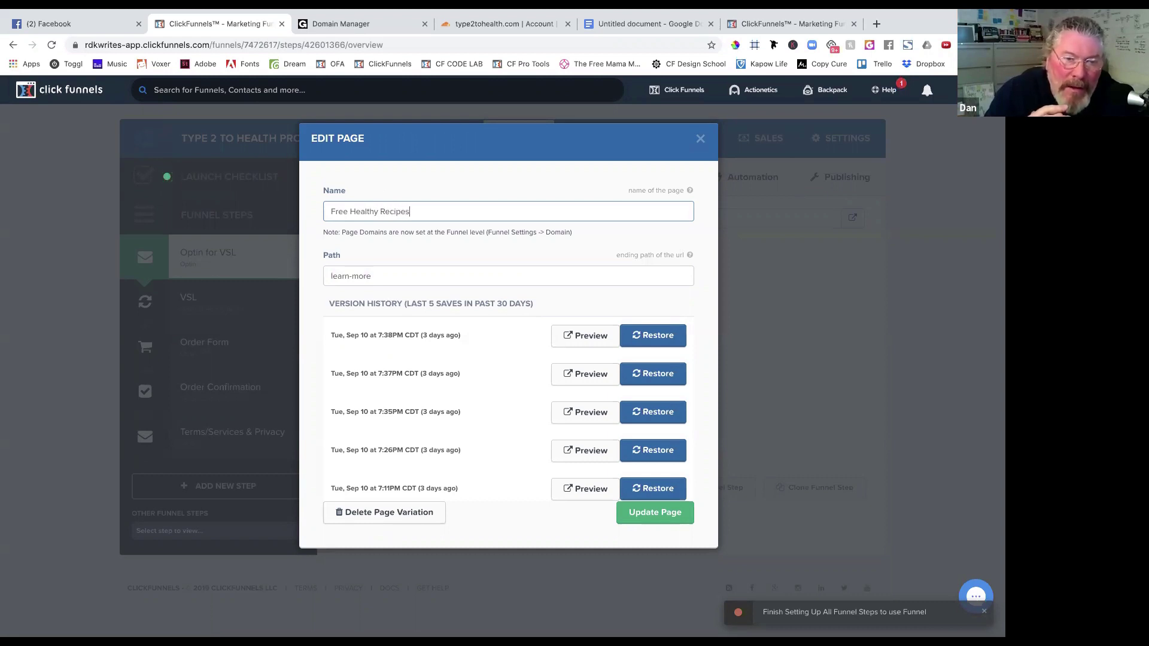
pyautogui.tripleClick(382, 275)
pyautogui.press('BackSpace')
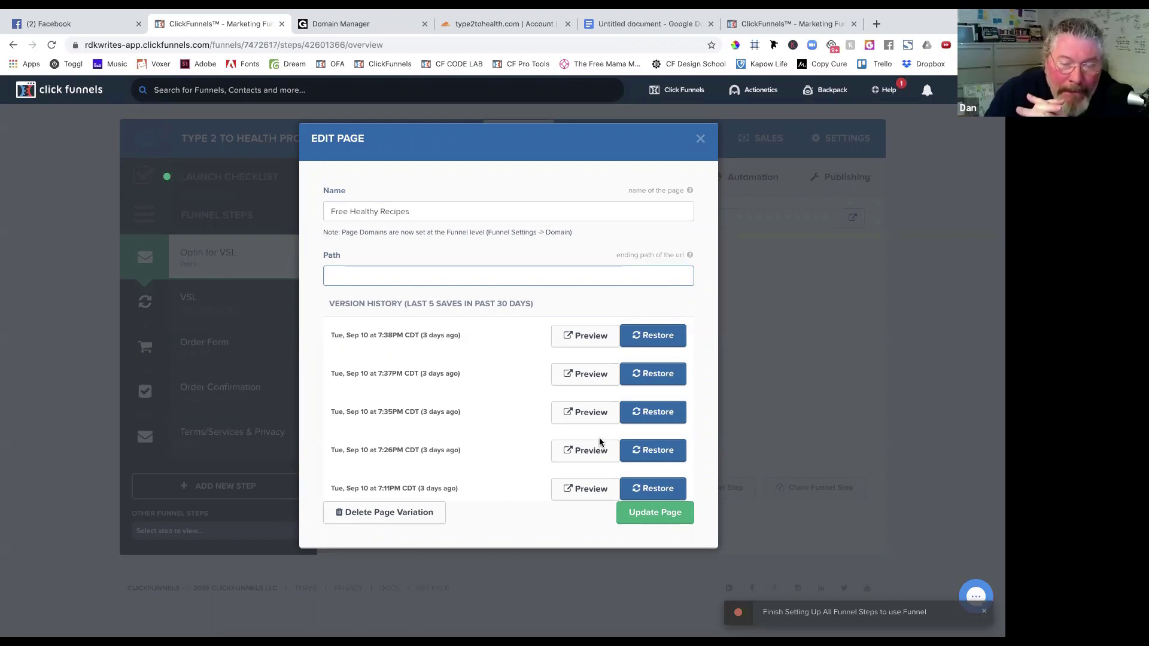
pyautogui.click(635, 514)
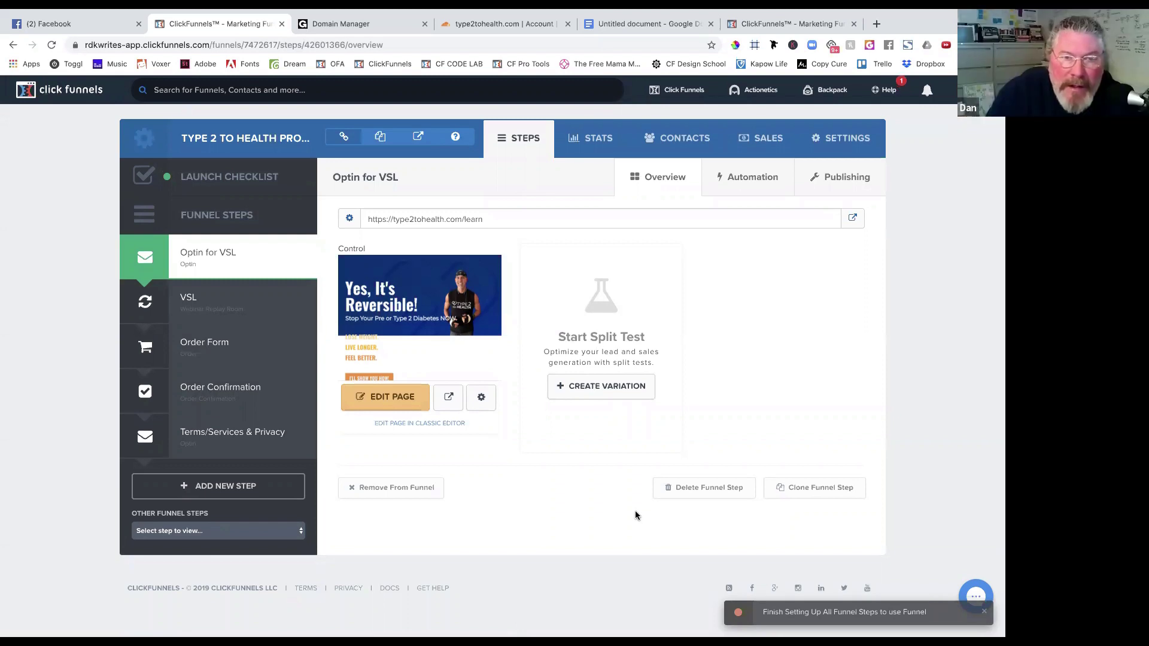
# Delete 'learn' from the step's publishing path and save the funnel step.
pyautogui.click(848, 176)
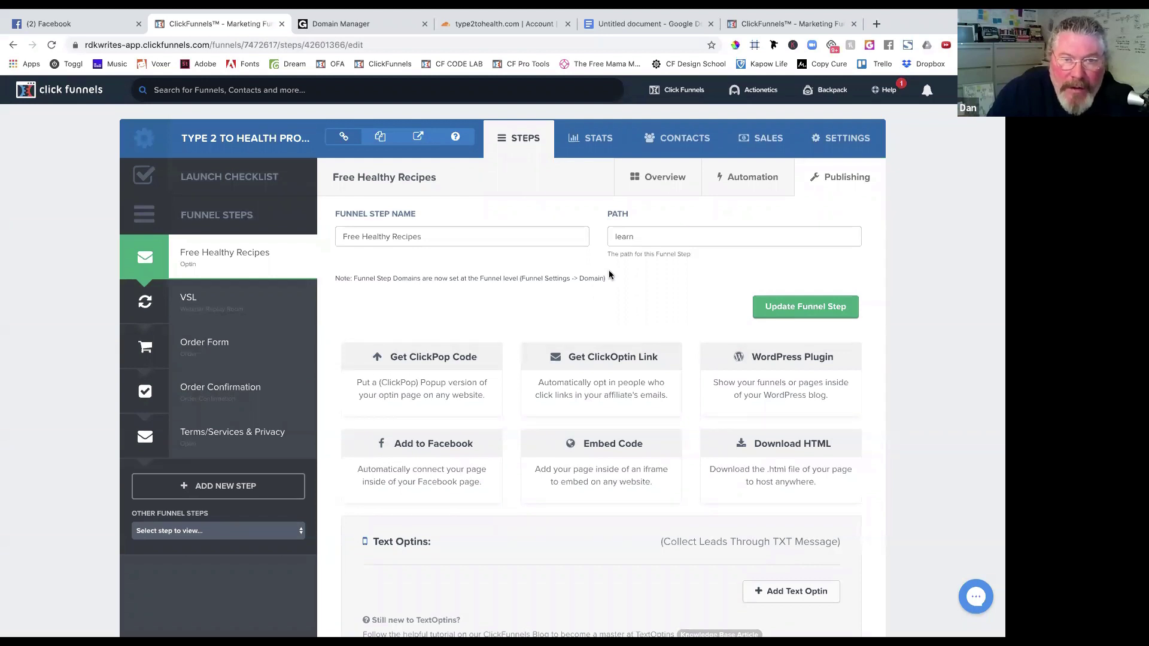
pyautogui.doubleClick(635, 236)
pyautogui.press('BackSpace')
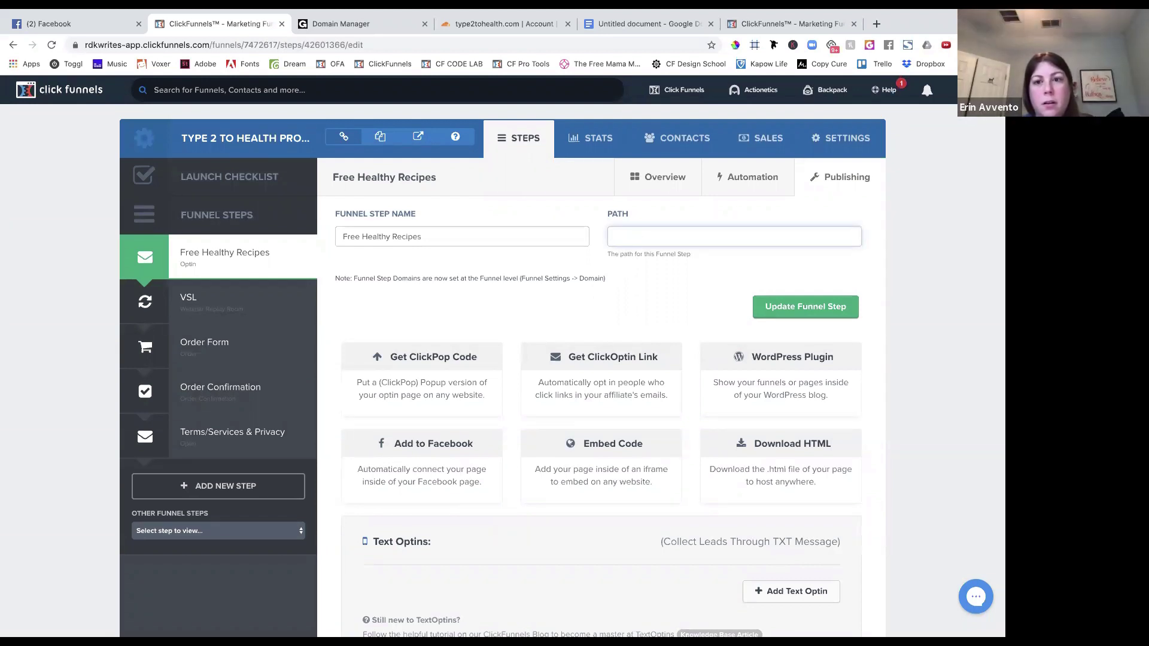
pyautogui.click(845, 308)
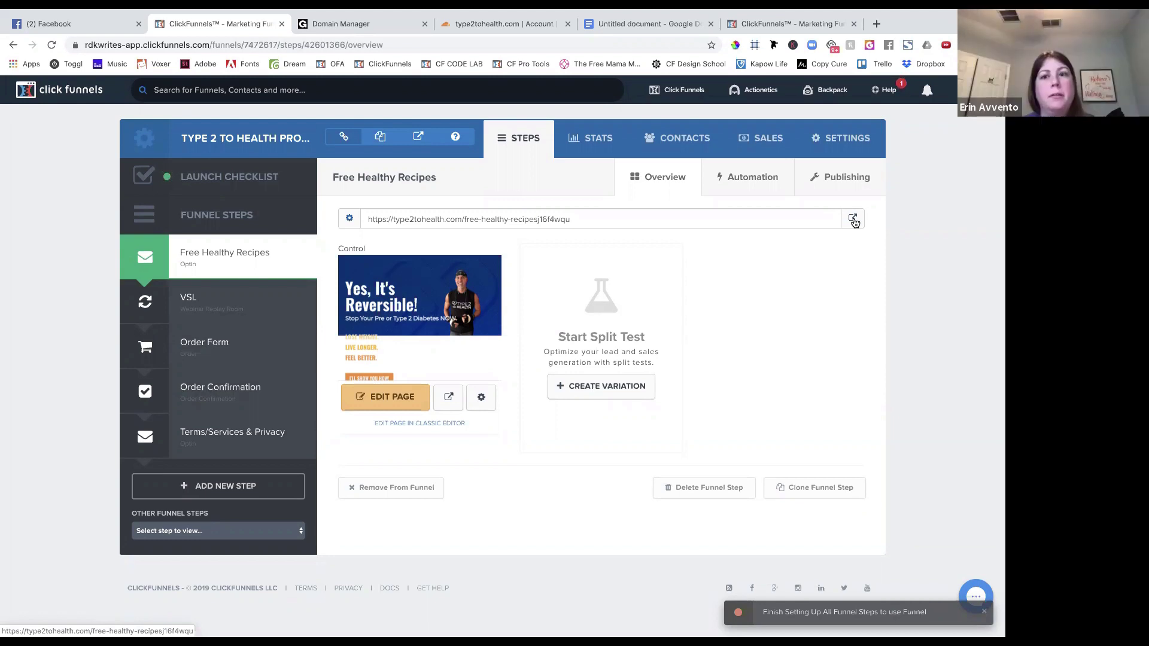
# Open the live Free Healthy Recipes page twice to confirm it loads, then review its publishing settings.
pyautogui.click(854, 219)
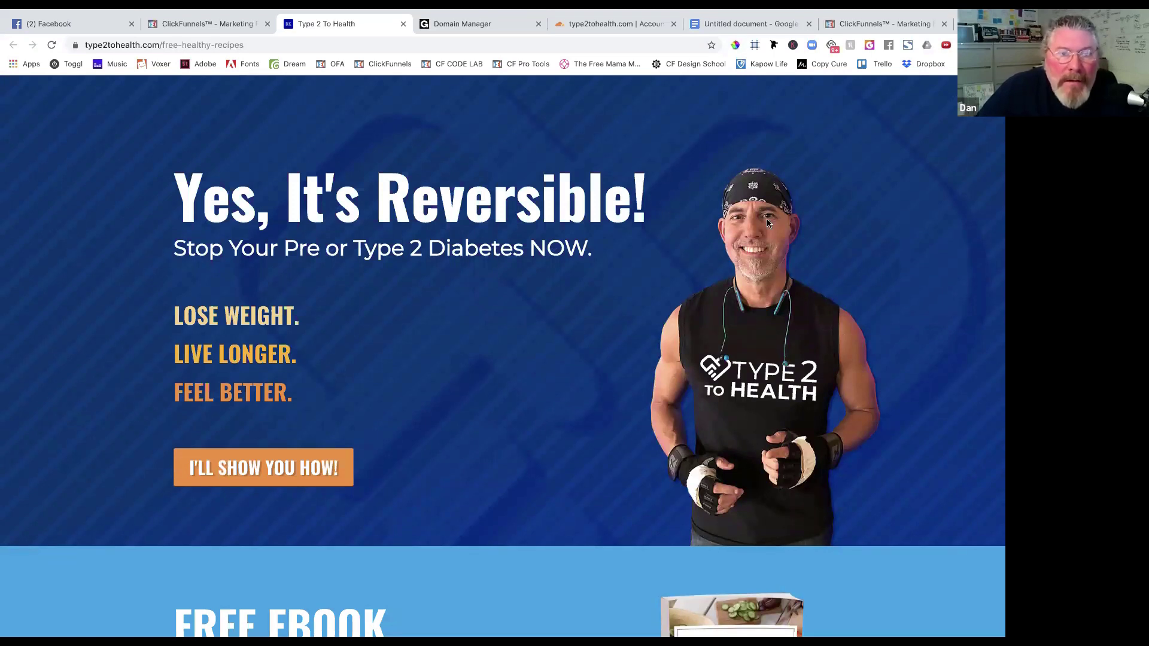
pyautogui.click(211, 27)
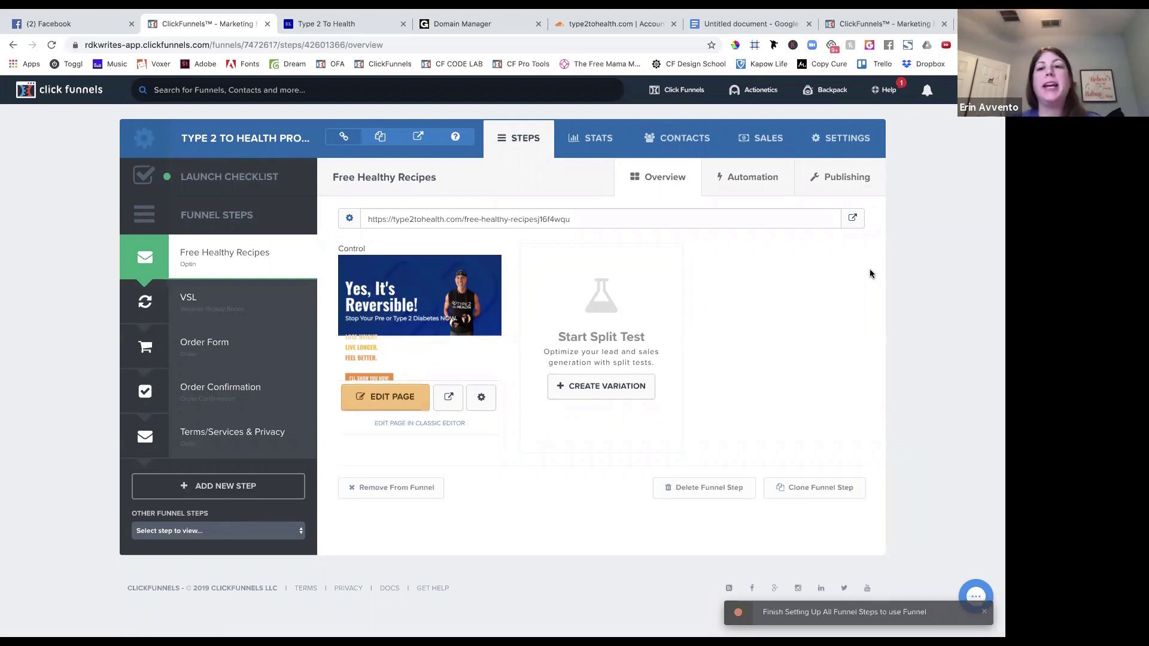
pyautogui.click(852, 219)
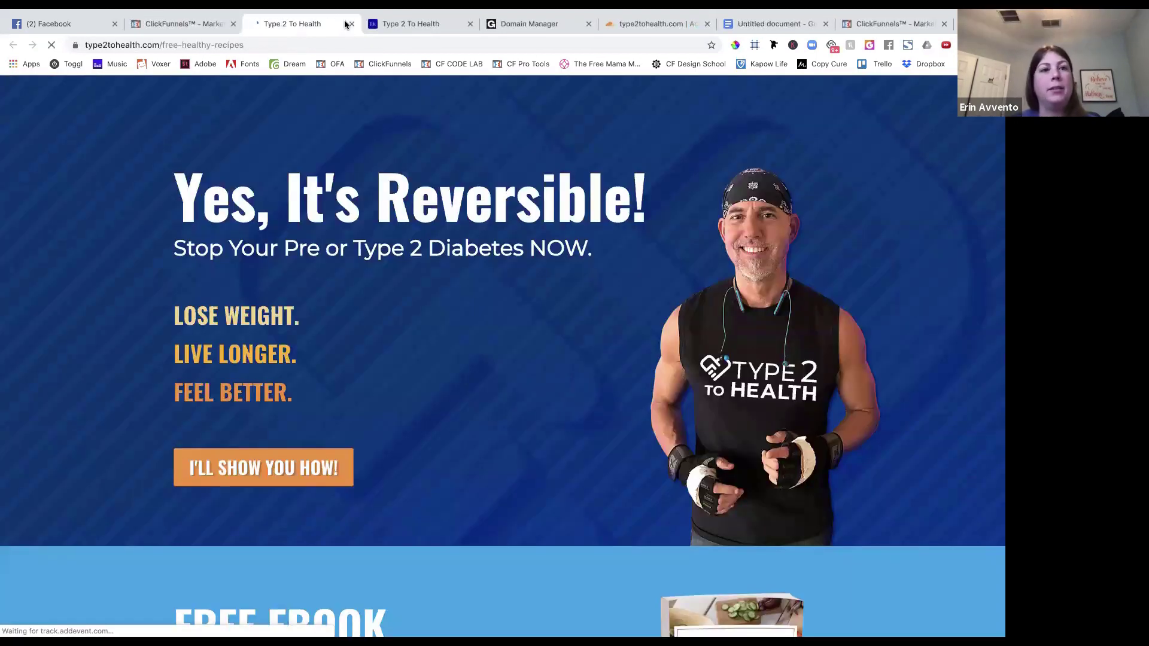
pyautogui.click(221, 25)
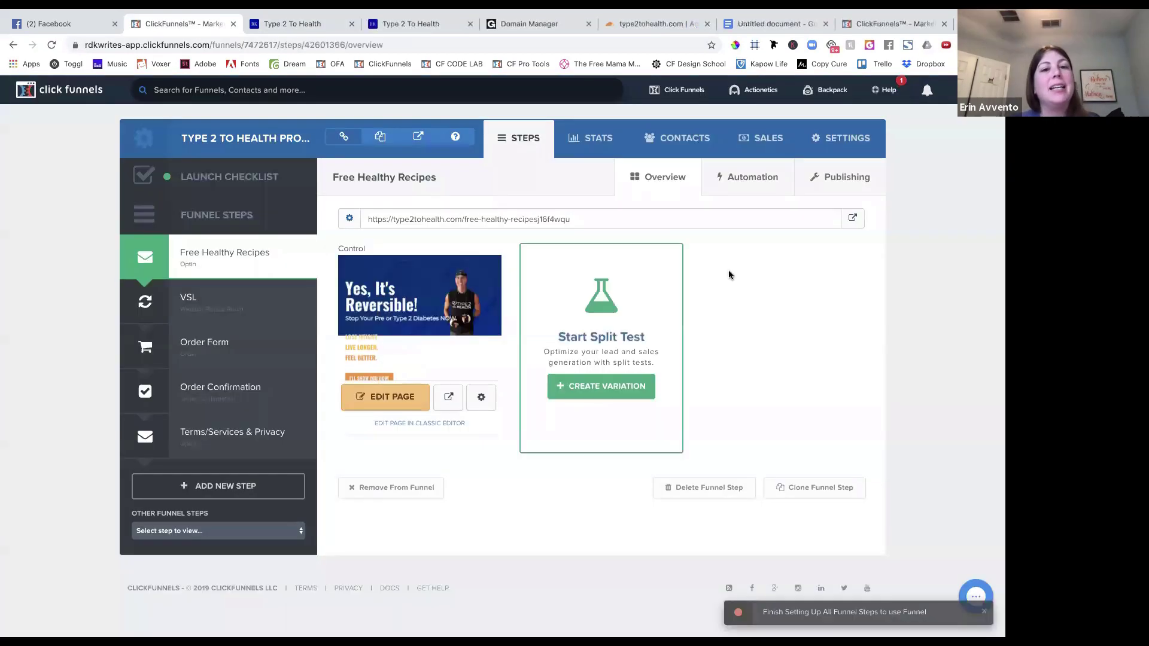
pyautogui.click(835, 178)
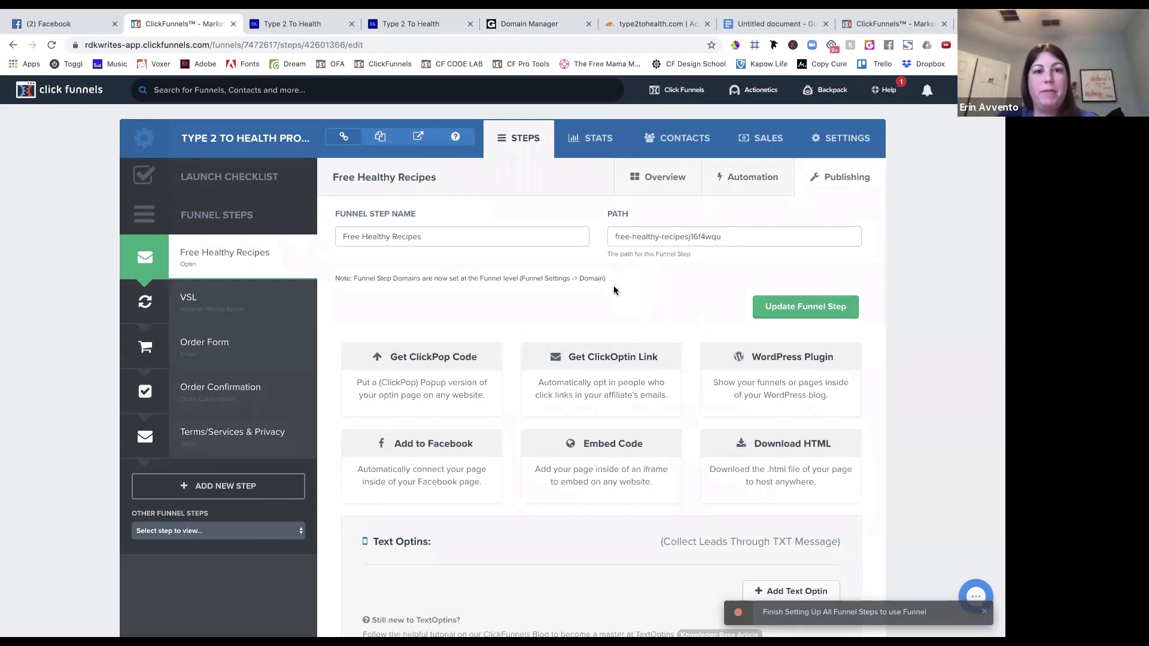
pyautogui.click(269, 270)
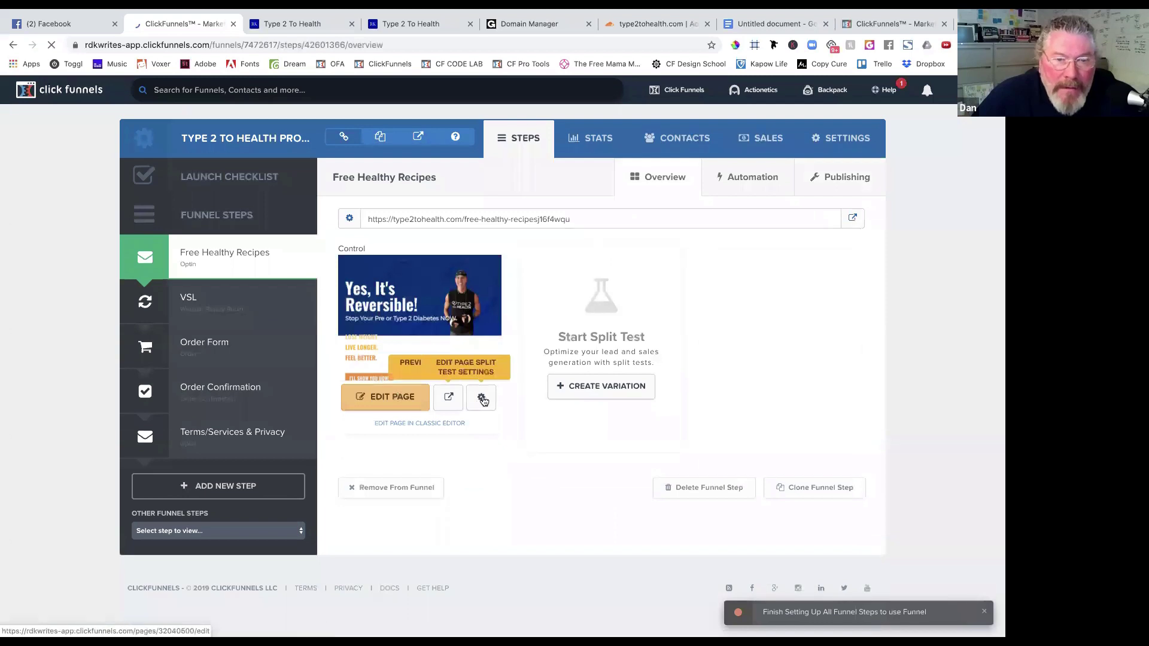
pyautogui.click(482, 399)
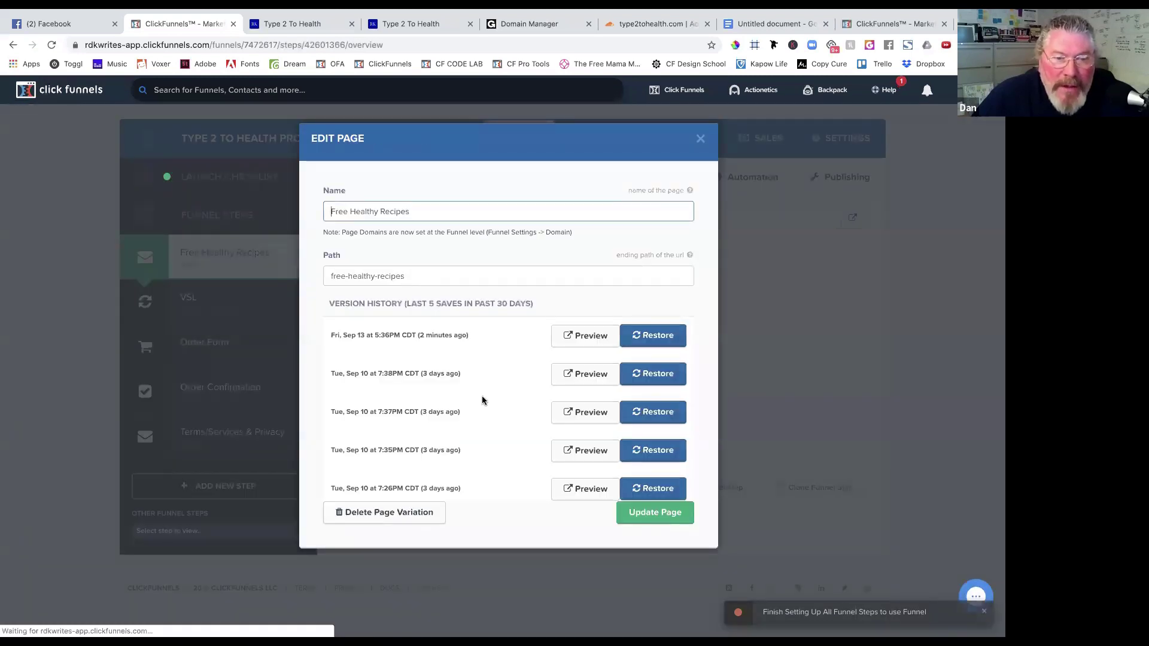
pyautogui.moveTo(419, 277); pyautogui.dragTo(318, 272)
pyautogui.click(314, 303)
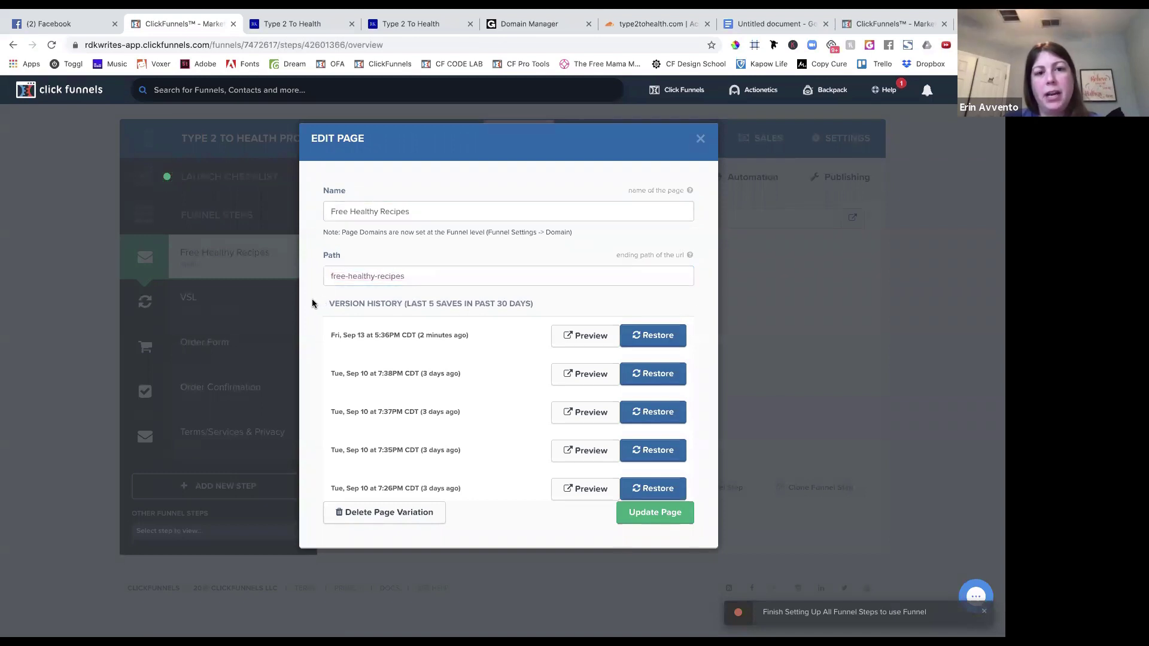
pyautogui.moveTo(419, 211); pyautogui.dragTo(322, 212)
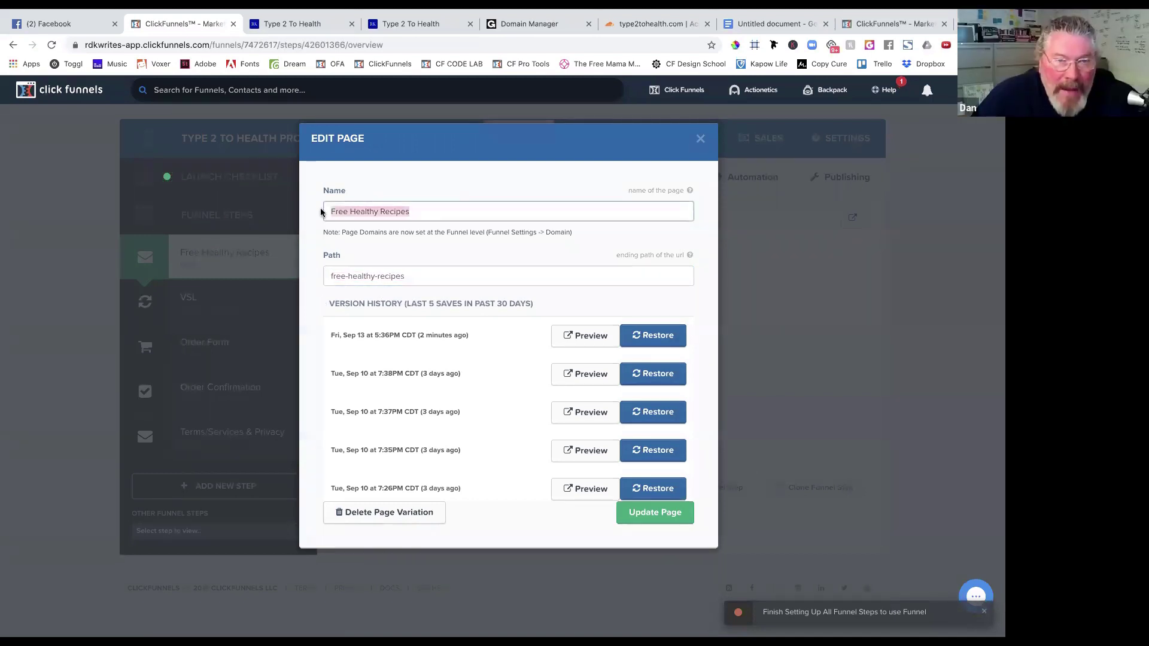
pyautogui.click(313, 224)
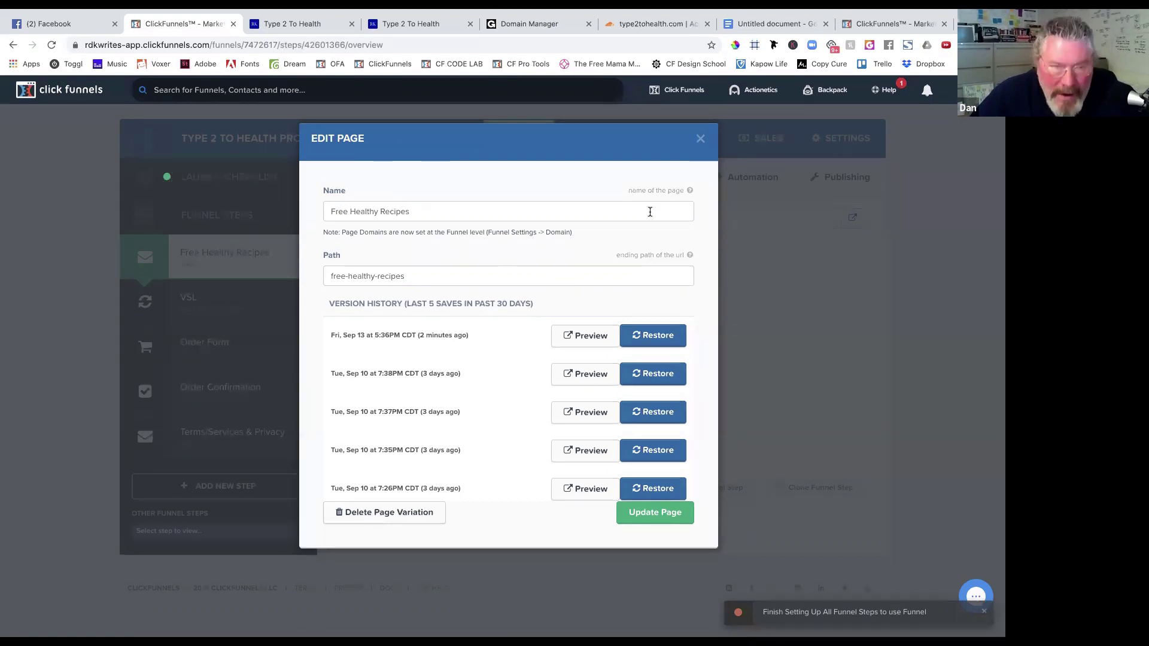
pyautogui.click(430, 211)
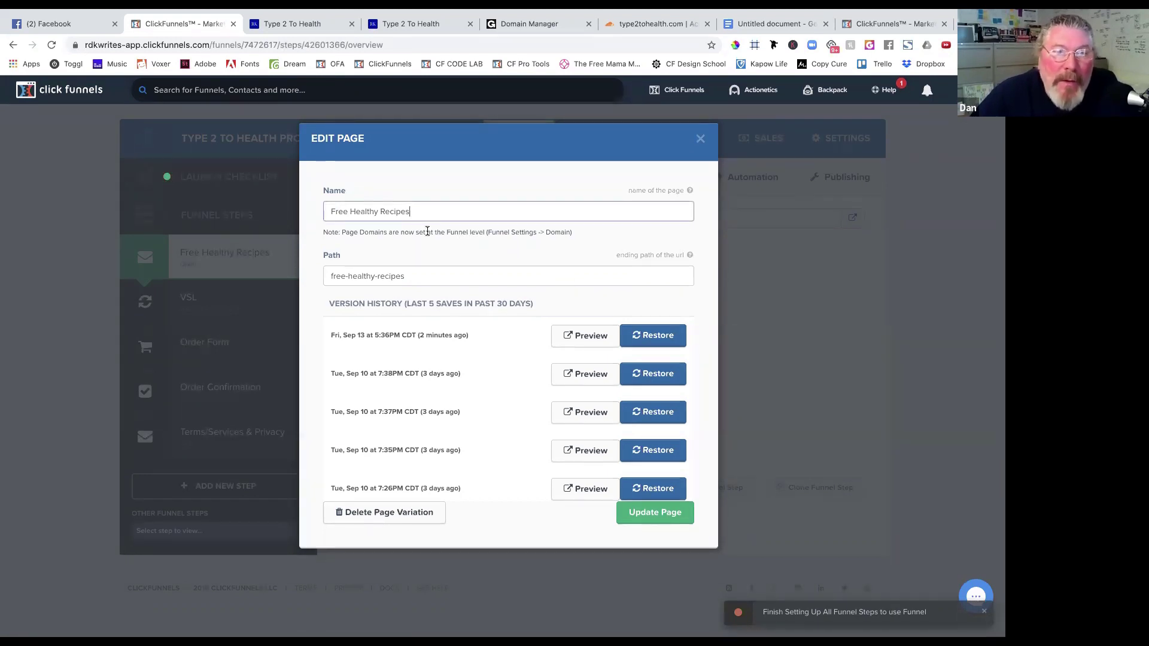
pyautogui.click(416, 282)
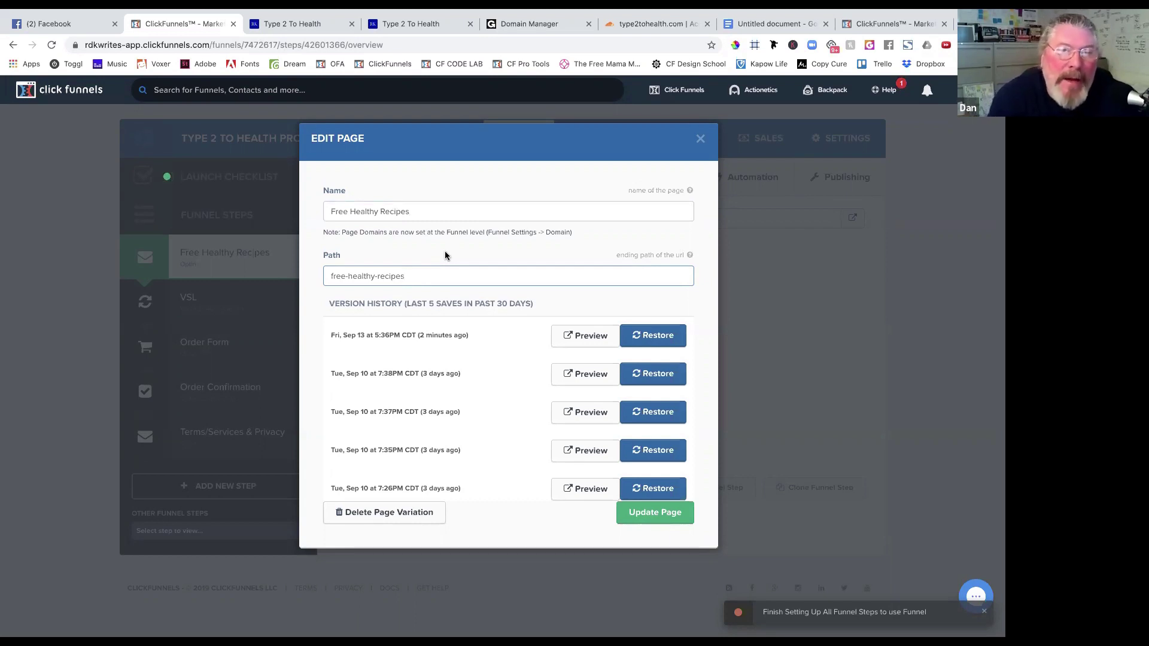
pyautogui.click(701, 144)
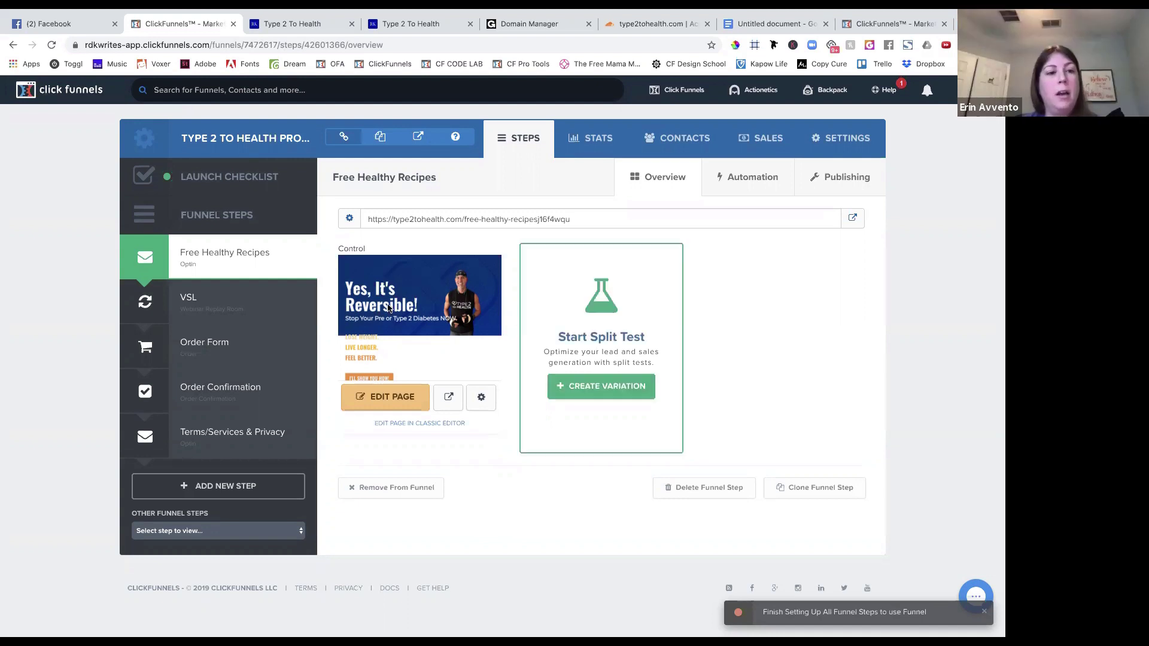
# Open the VSL step and review its page name and path settings without changing them.
pyautogui.click(226, 305)
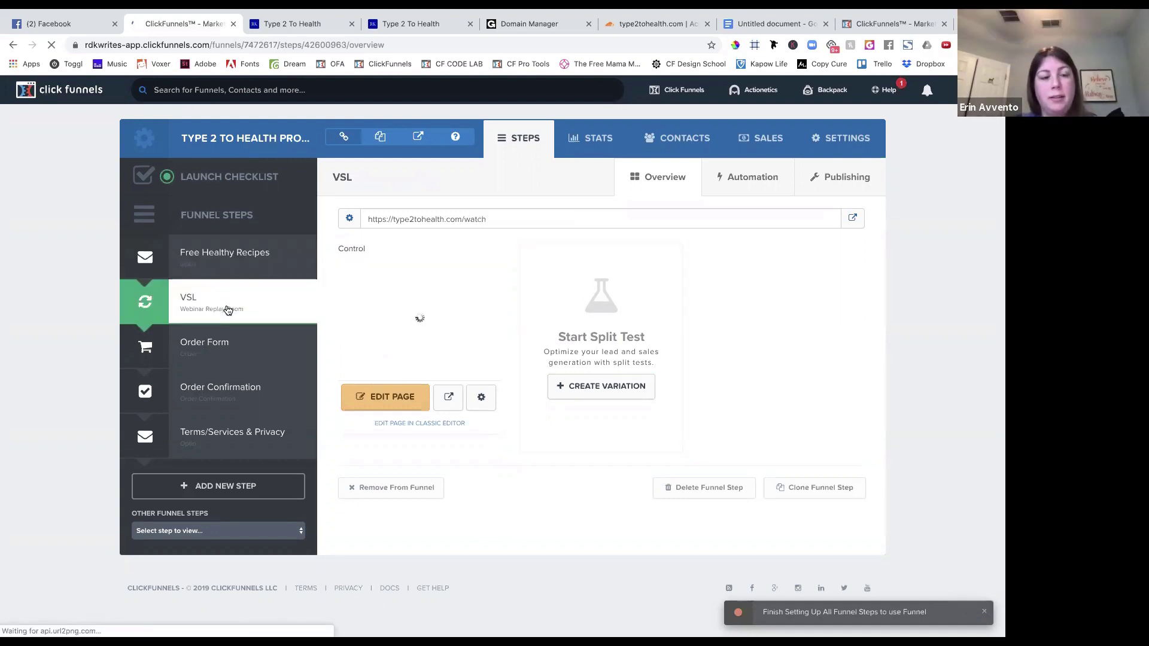
pyautogui.click(482, 400)
pyautogui.moveTo(720, 120)
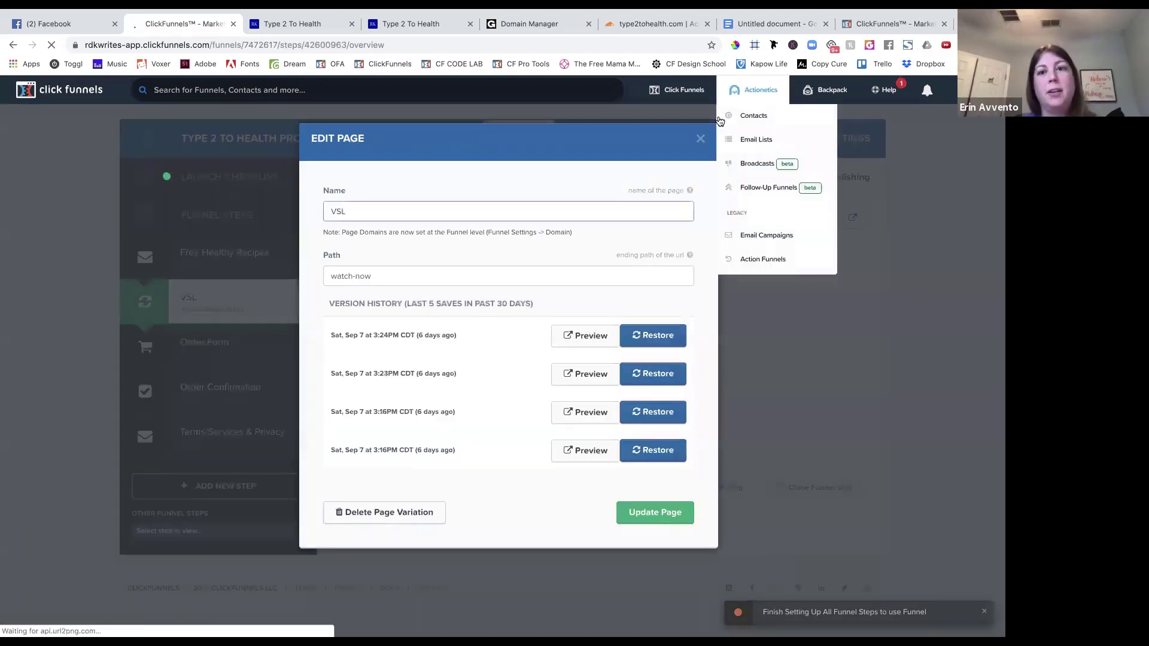
pyautogui.click(700, 138)
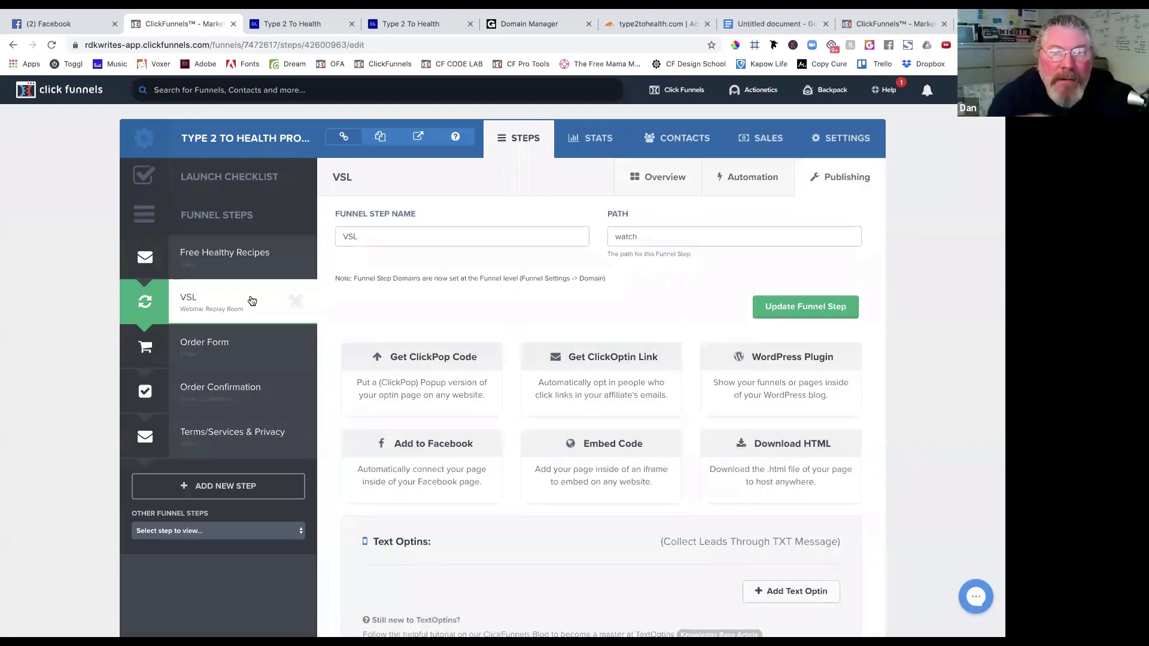
pyautogui.click(252, 300)
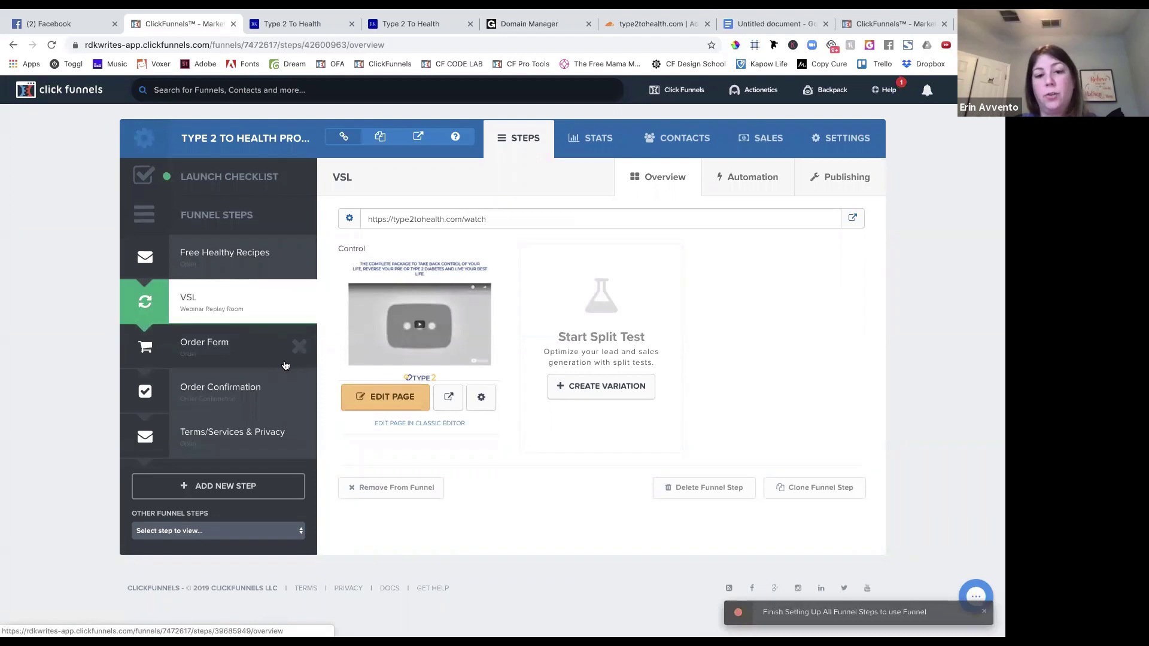
# Preview the VSL page in a new tab, then close it and reload the VSL overview.
pyautogui.click(448, 398)
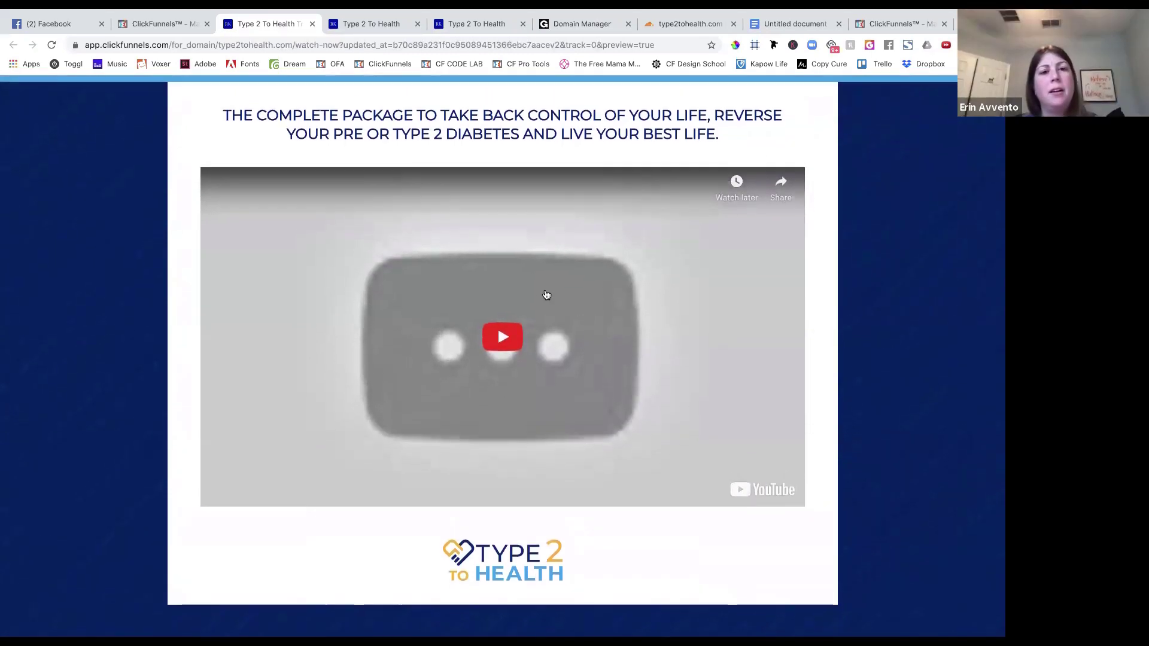
pyautogui.click(311, 24)
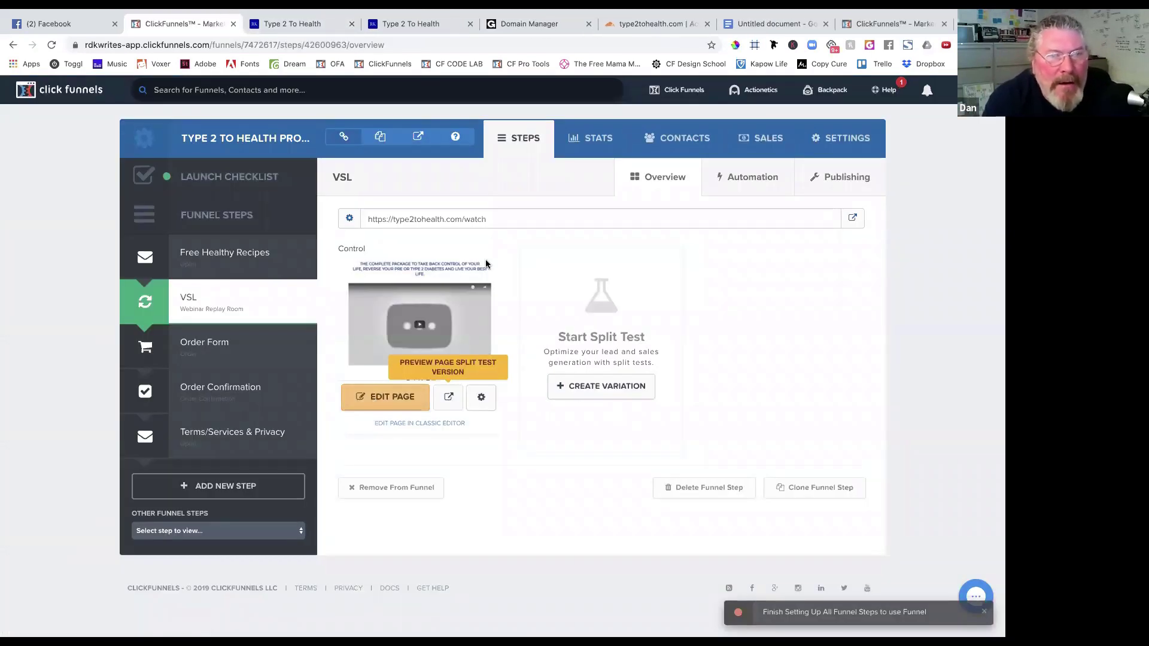
pyautogui.click(252, 307)
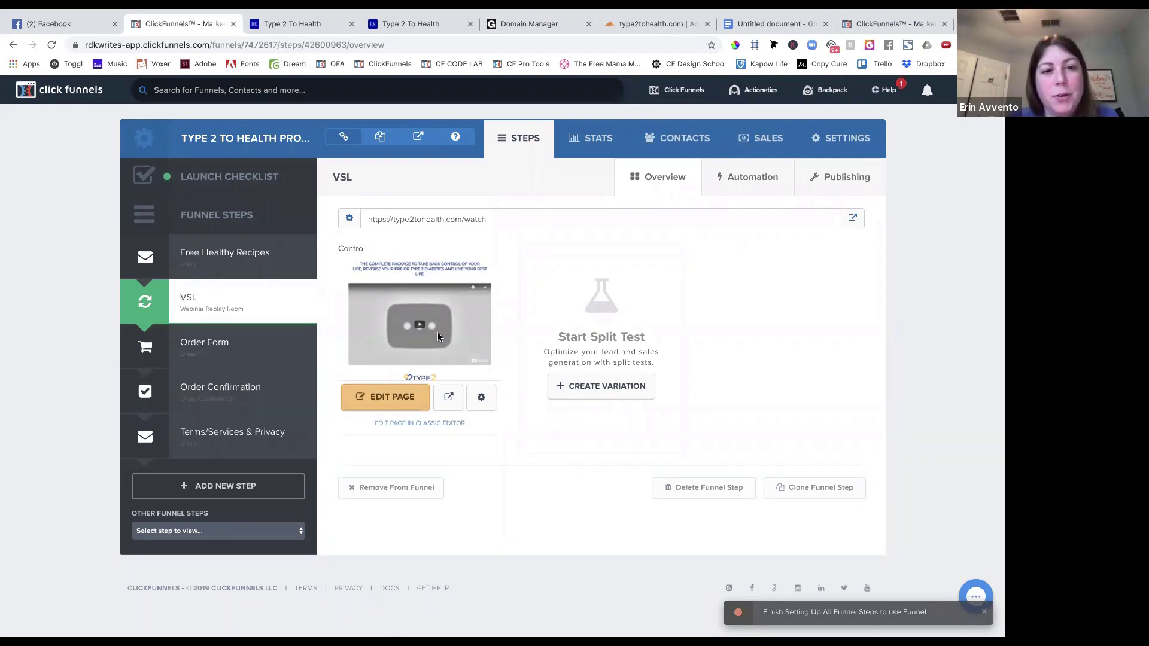
# Rename the VSL page to 'Free Training', clear its watch path, and delete the step's leftover path.
pyautogui.click(482, 397)
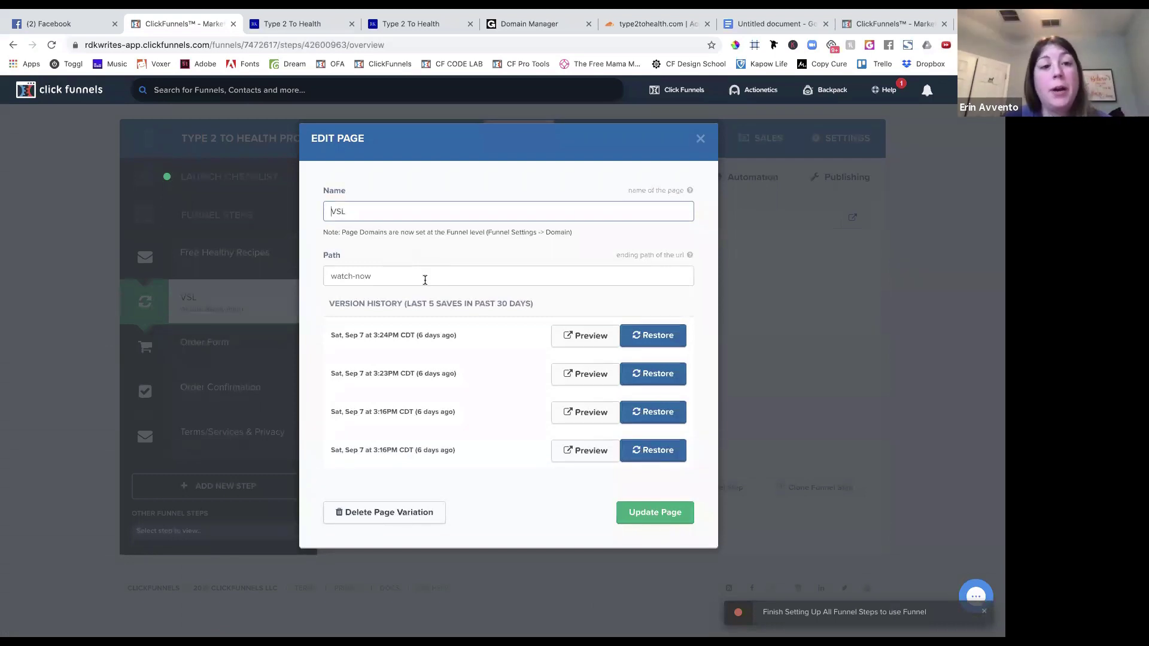
pyautogui.click(360, 272)
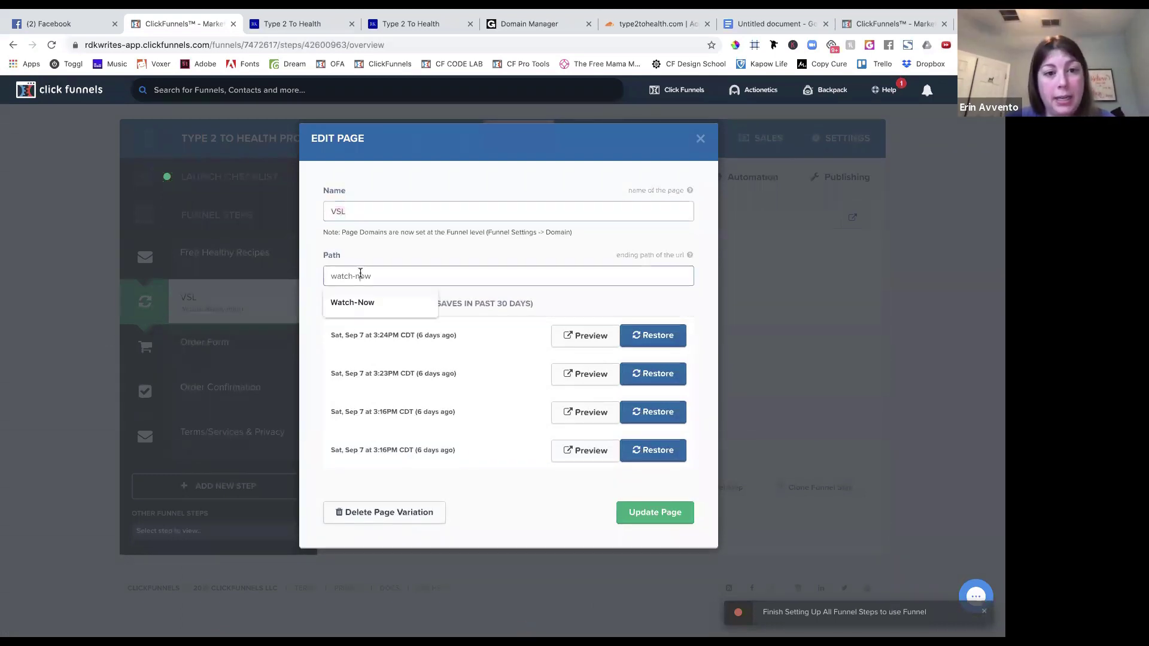
pyautogui.tripleClick(361, 273)
pyautogui.press('BackSpace')
pyautogui.hotkey('shift', 'Tab')
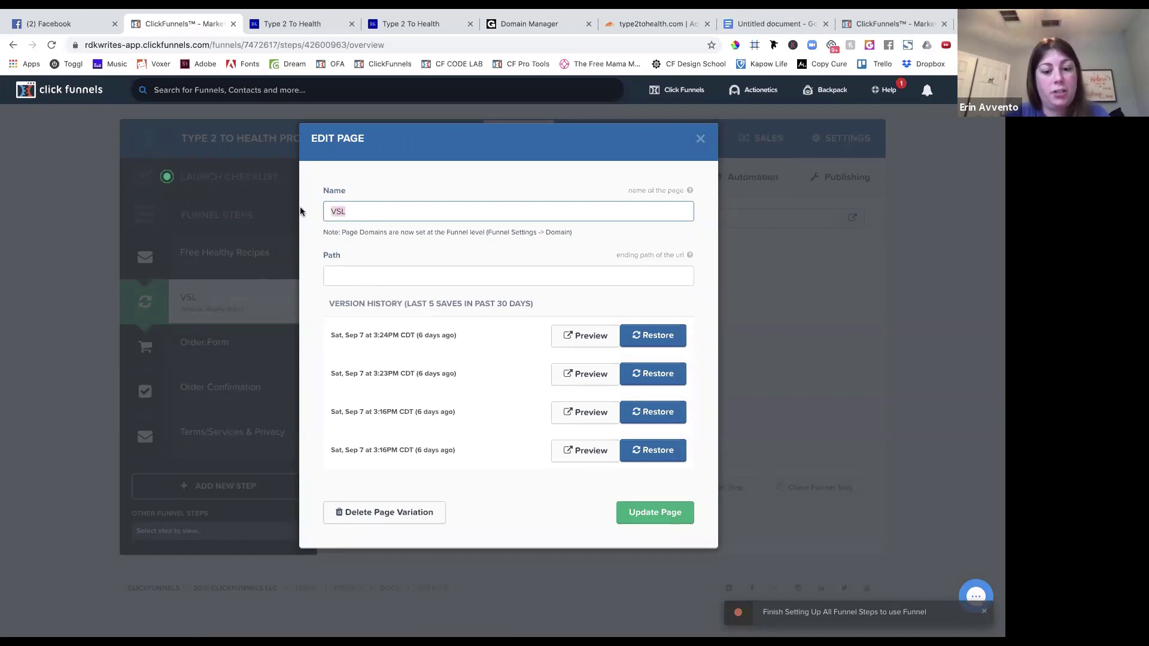
pyautogui.write('De')
pyautogui.write('Free Training')
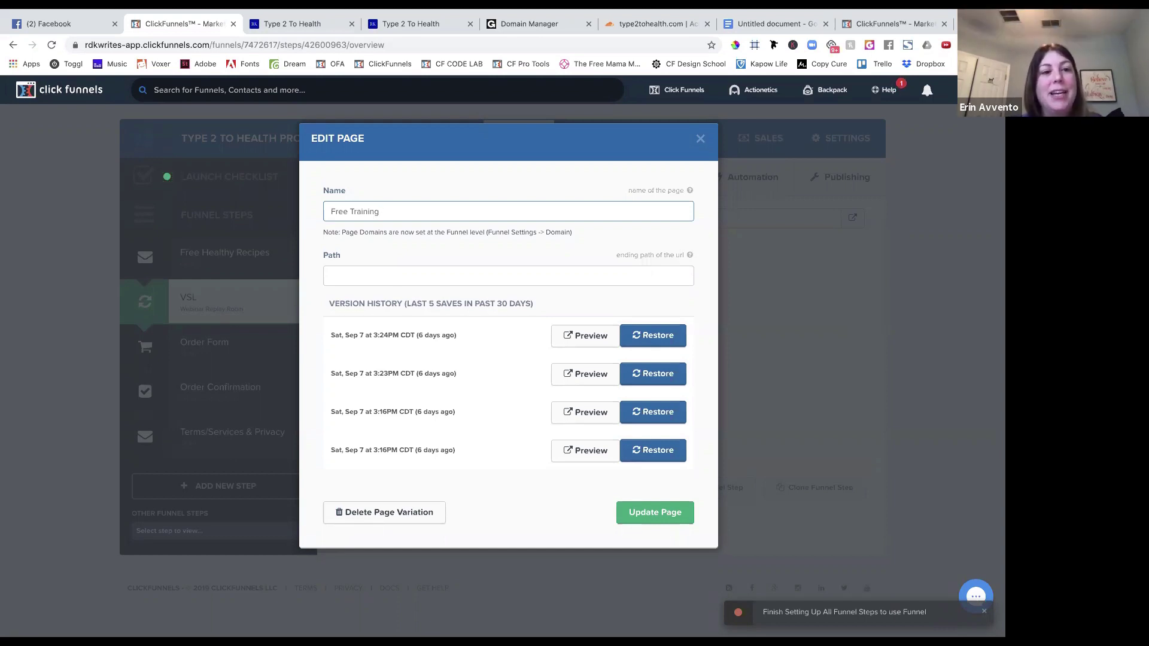
pyautogui.click(638, 513)
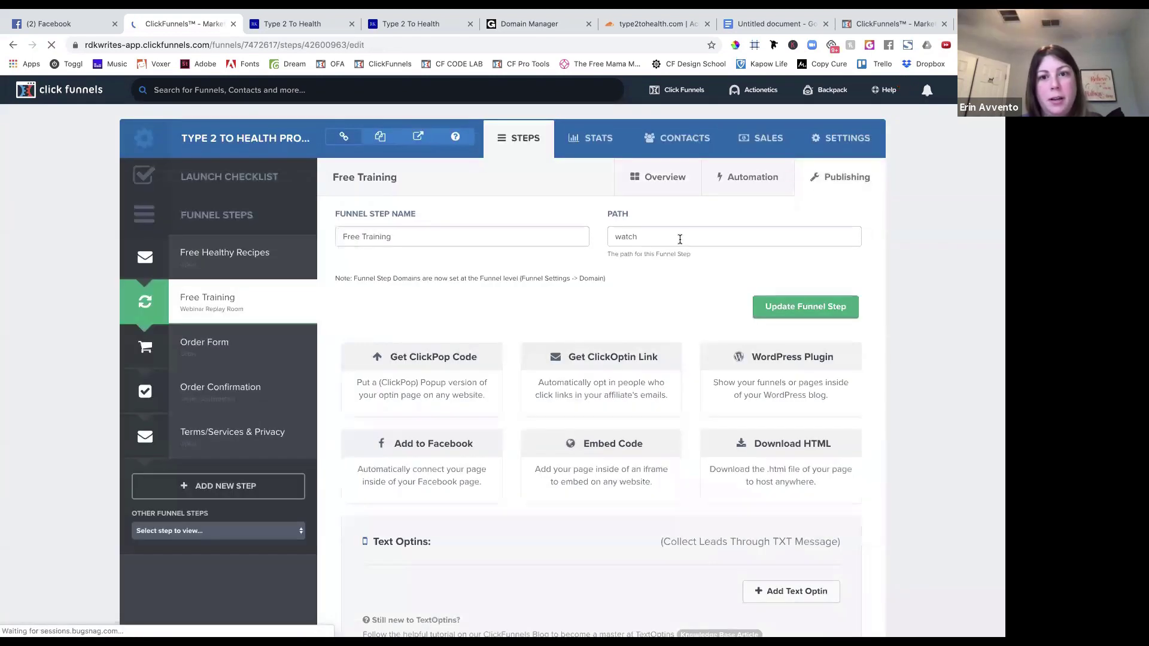
pyautogui.doubleClick(680, 239)
pyautogui.press('BackSpace')
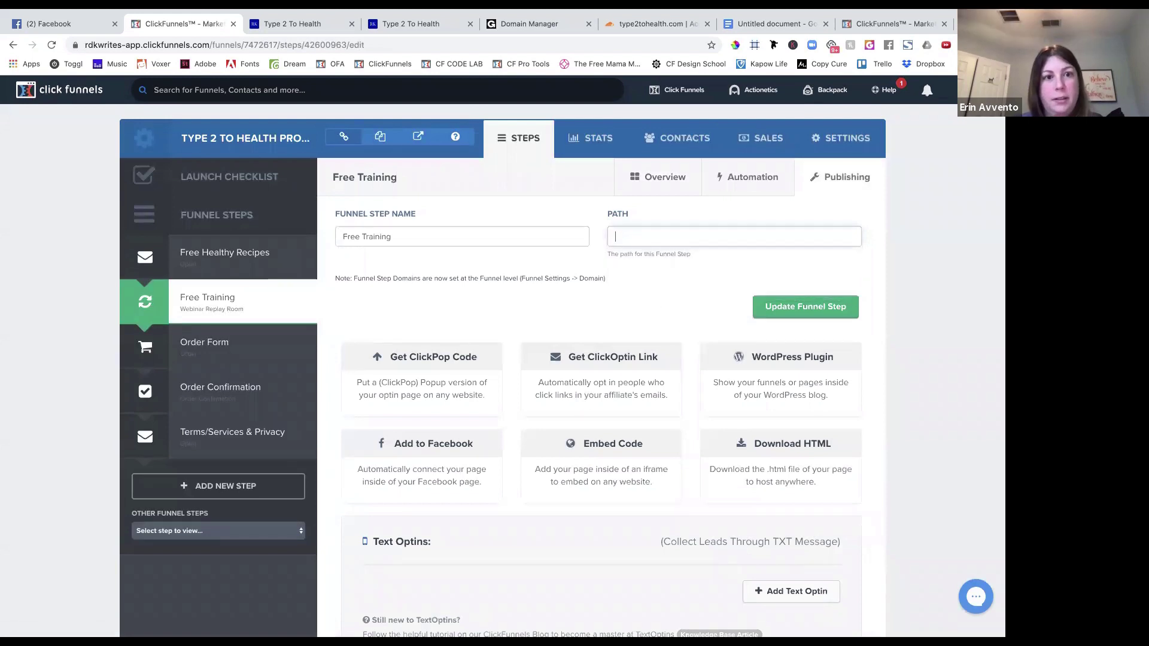
# Save the step, confirm the page is Free Training at free-training, and open it live.
pyautogui.click(773, 309)
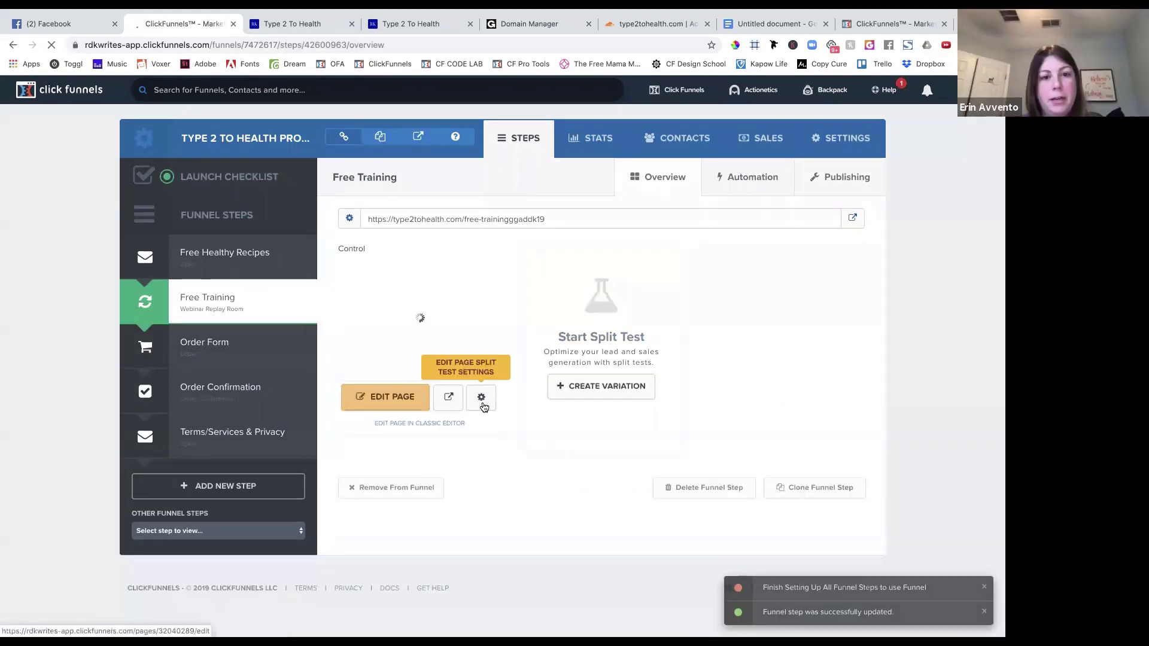
pyautogui.click(482, 398)
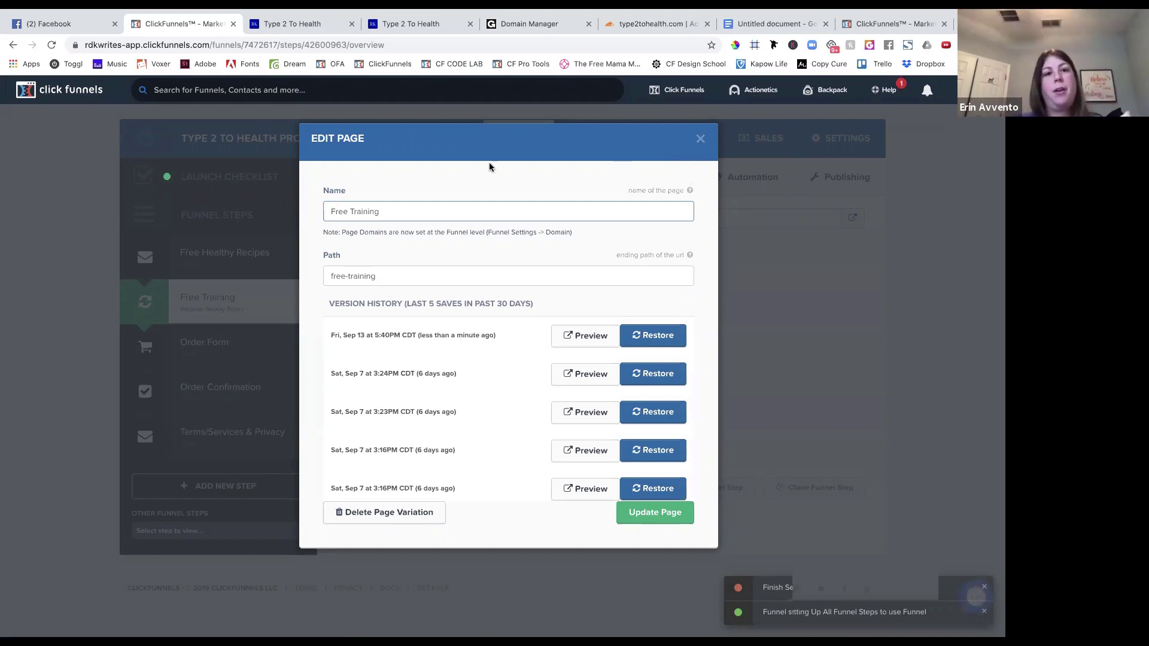
pyautogui.moveTo(392, 217); pyautogui.dragTo(311, 216)
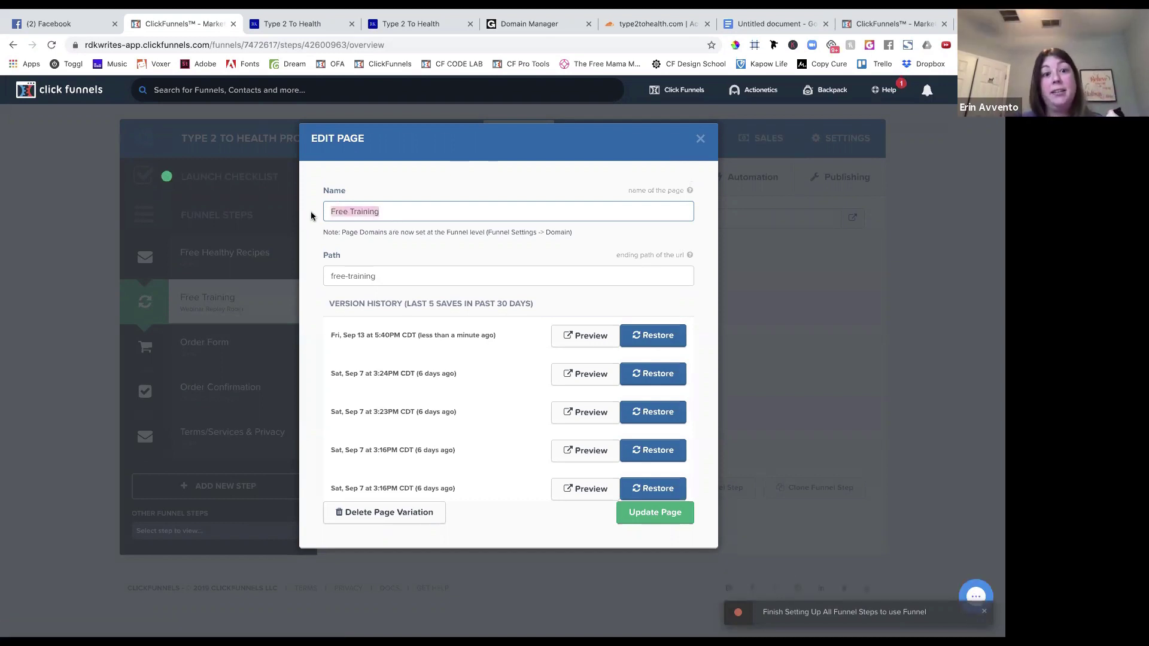
pyautogui.moveTo(389, 277); pyautogui.dragTo(328, 277)
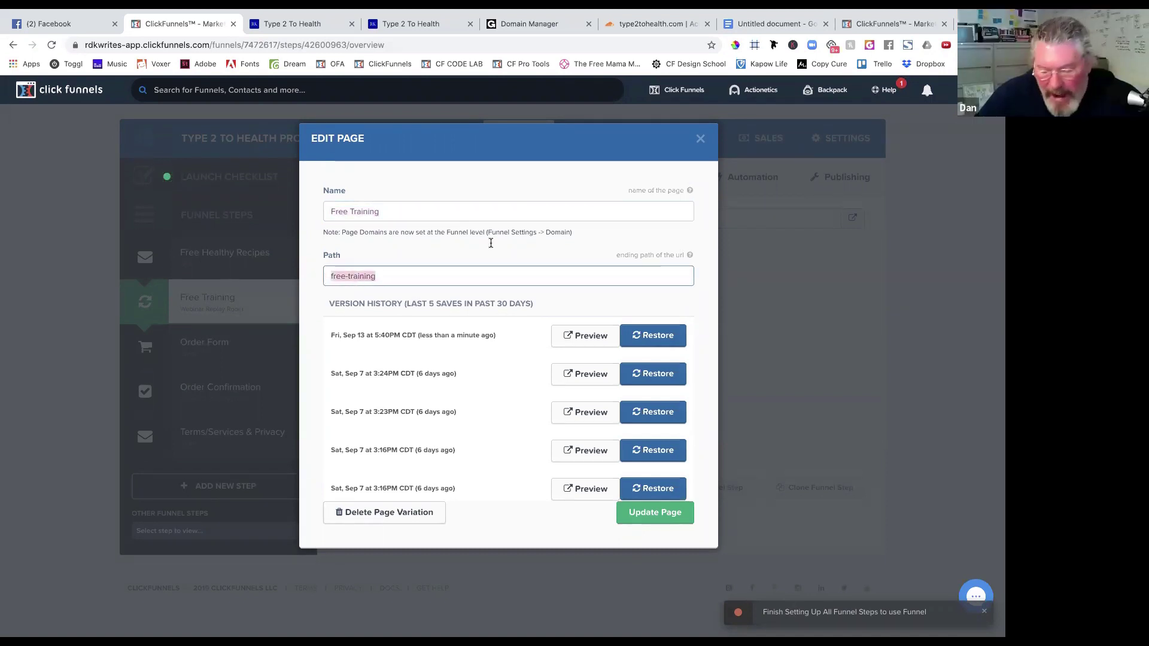
pyautogui.click(700, 141)
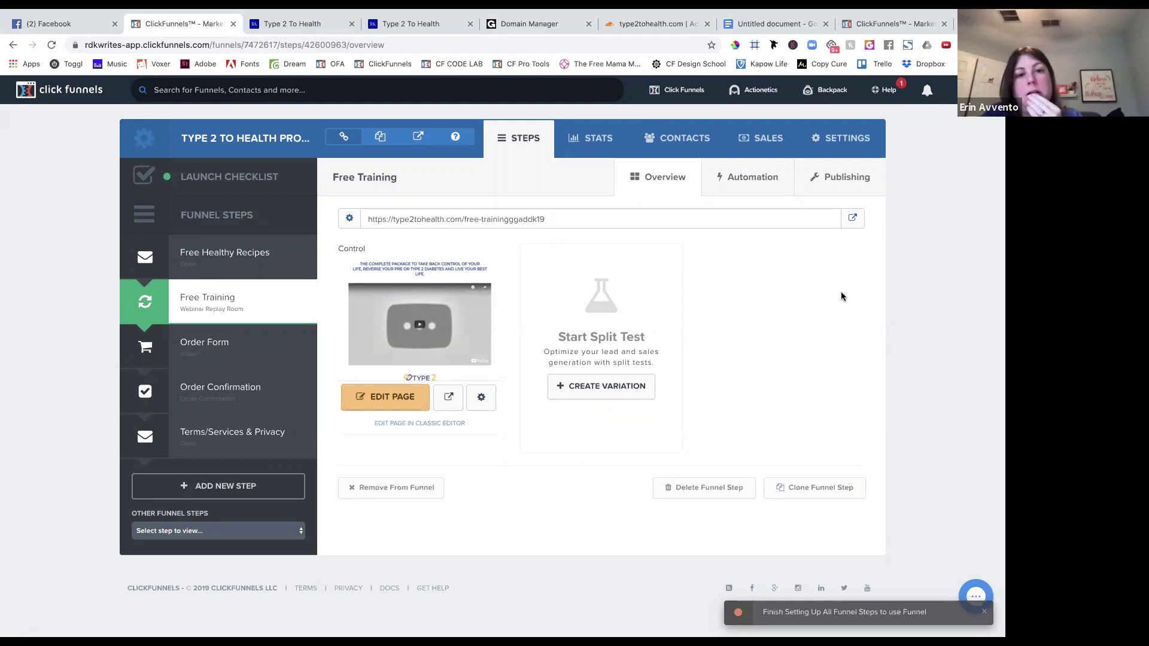
pyautogui.click(853, 218)
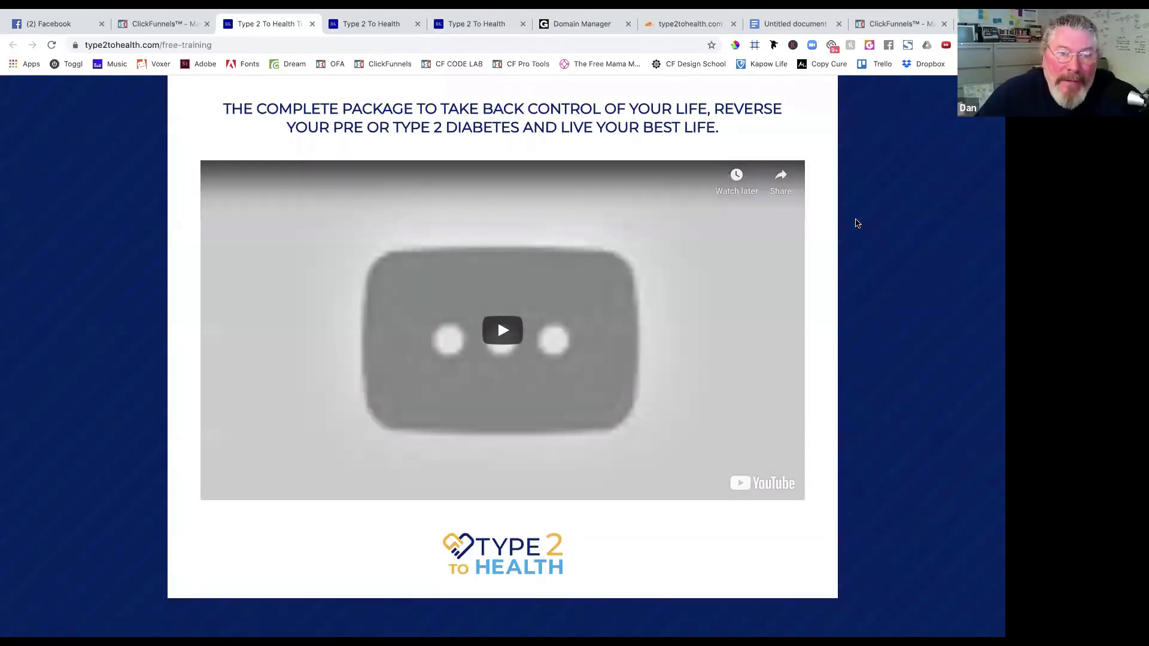
# Close the type2tohealth.com/free-training tab to return to the ClickFunnels step overview.
pyautogui.click(312, 25)
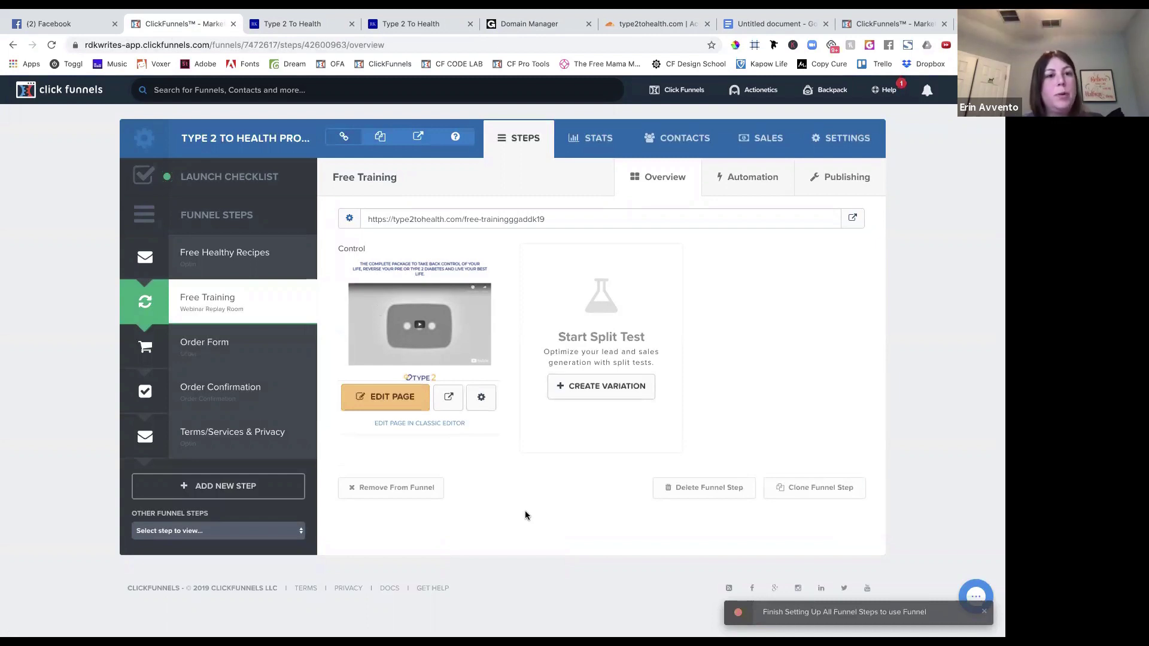
# Open the Free Healthy Recipes step from the funnel steps sidebar.
pyautogui.click(256, 253)
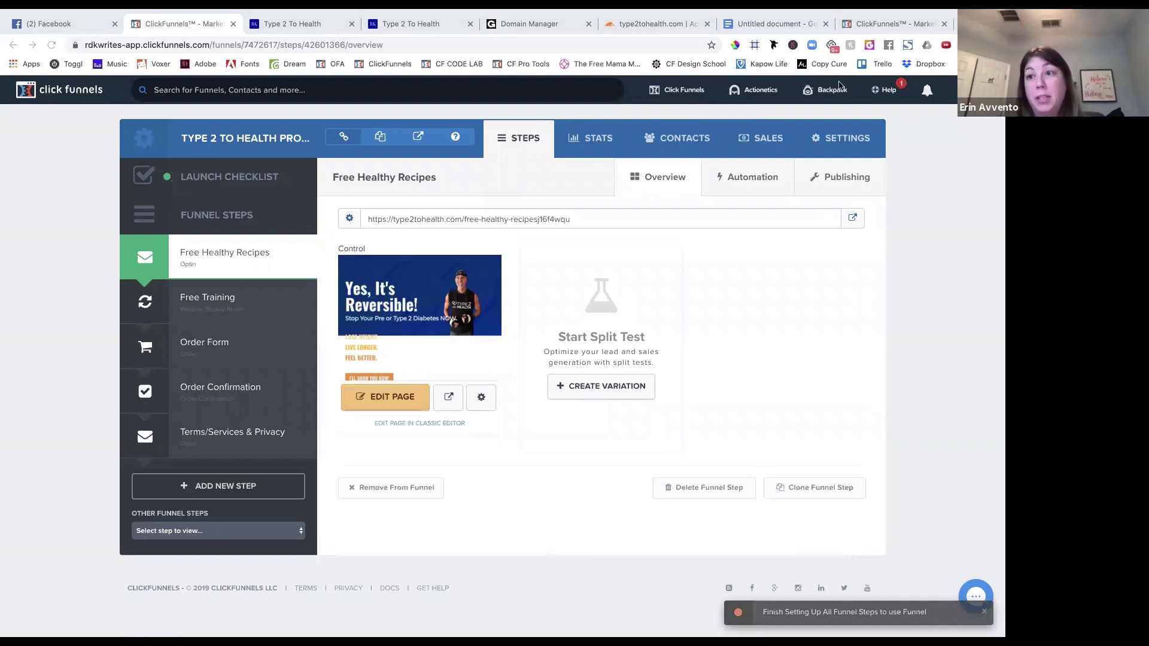
# Go to the All Funnels list, showing Type 2 to Health Program with 5 steps.
pyautogui.click(685, 94)
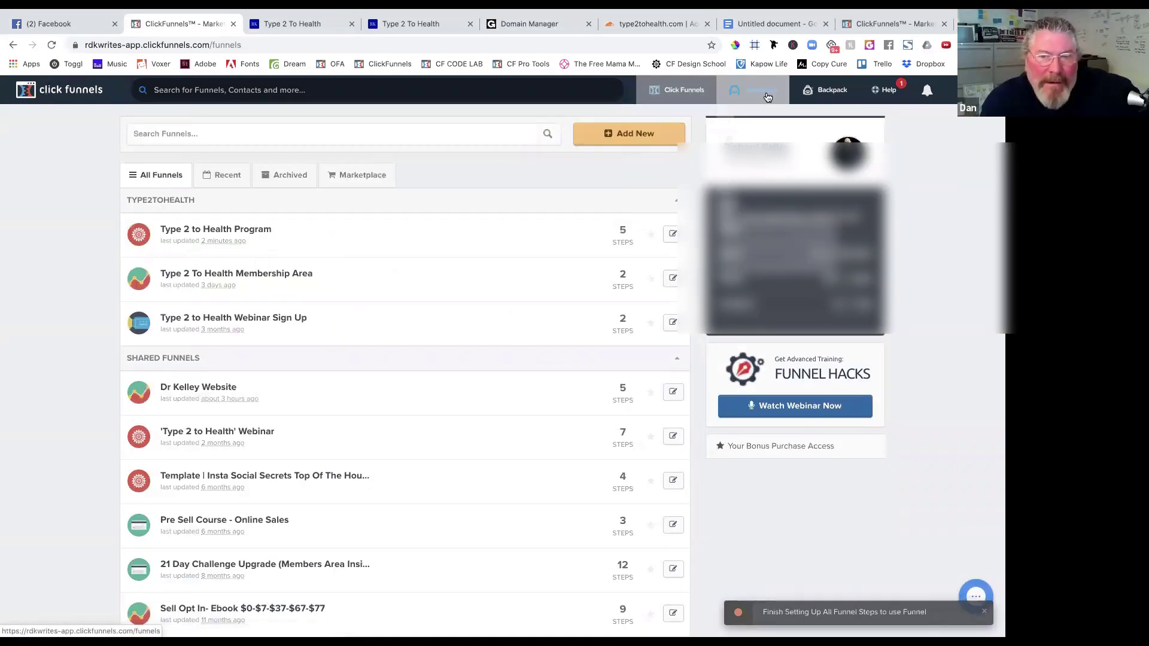
pyautogui.moveTo(958, 92)
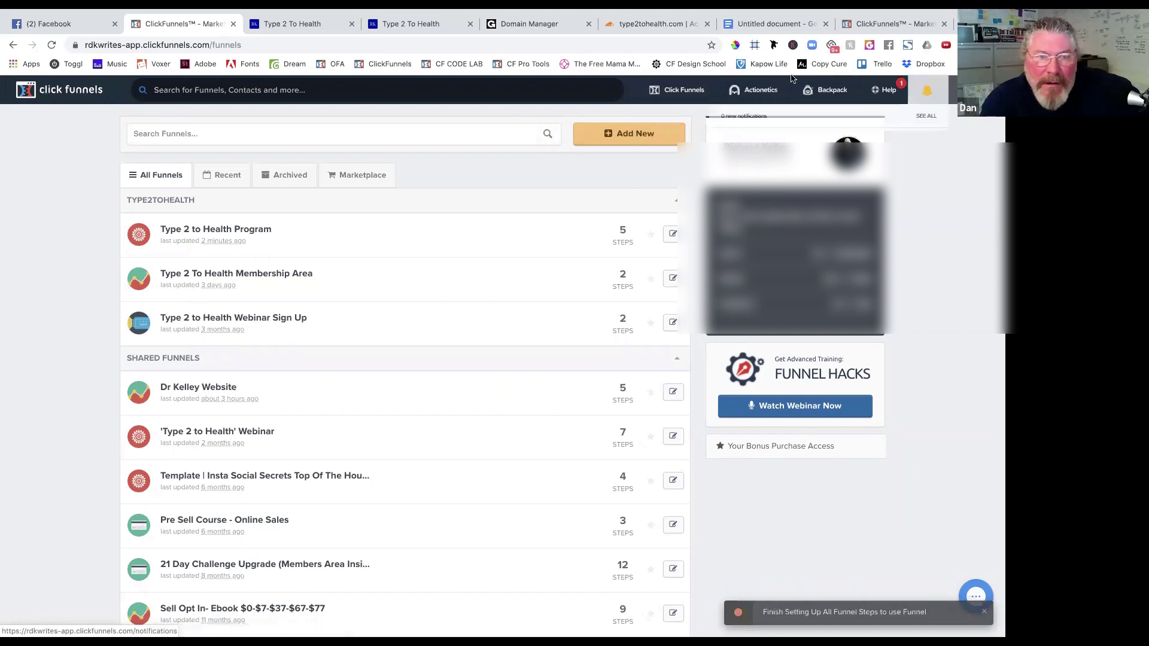
pyautogui.moveTo(753, 99)
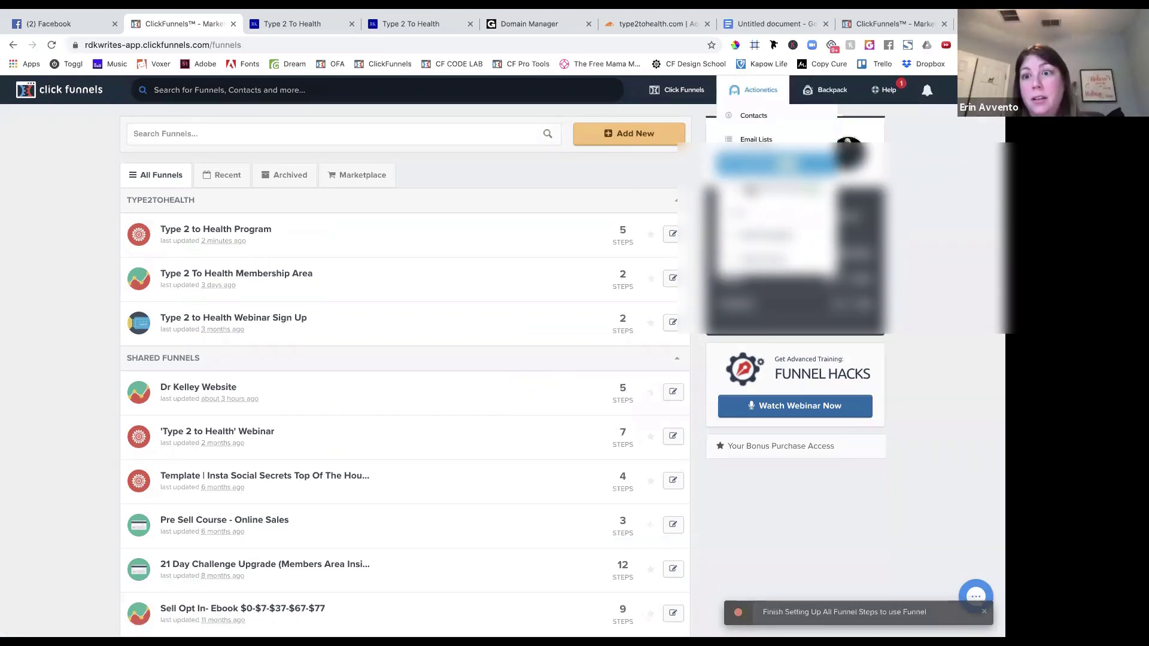
# Open Actionetics My Contacts, showing 6 new contacts in 30 days and 86 lifetime.
pyautogui.click(754, 95)
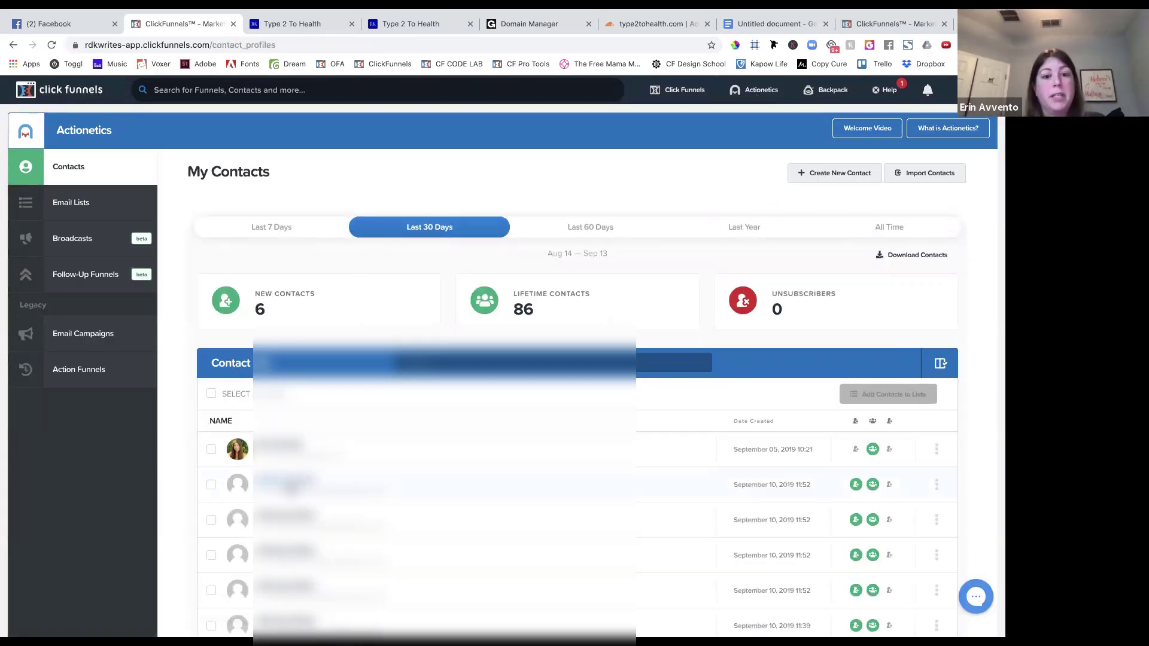
pyautogui.scroll(-4, 297, 492)
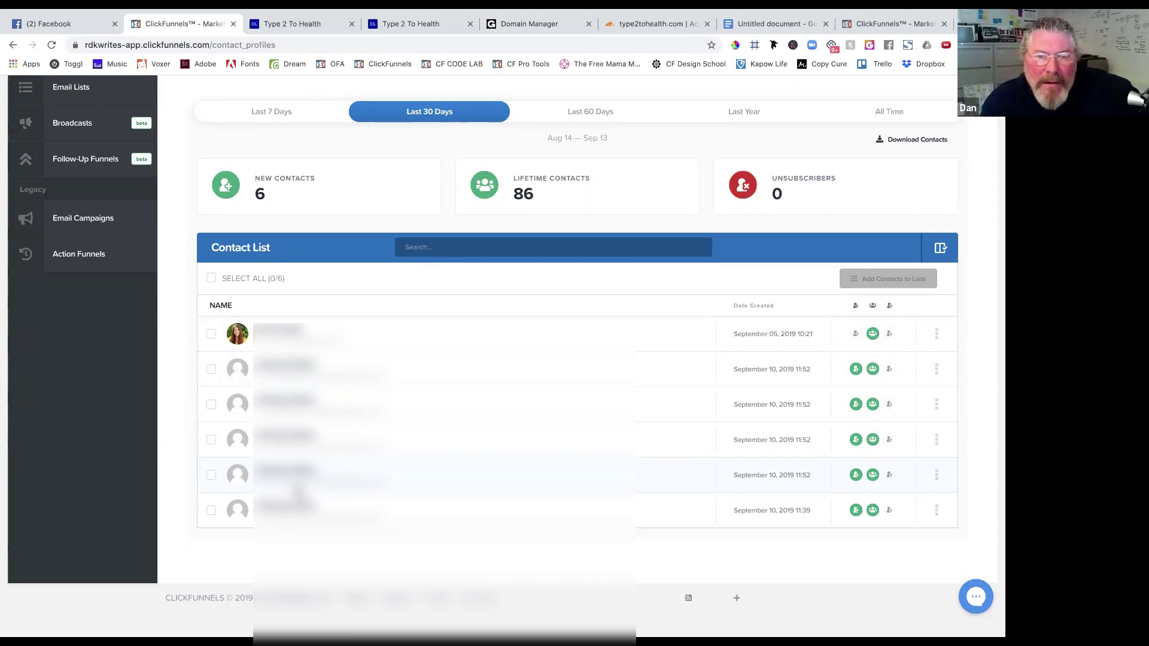
pyautogui.scroll(3, 129, 524)
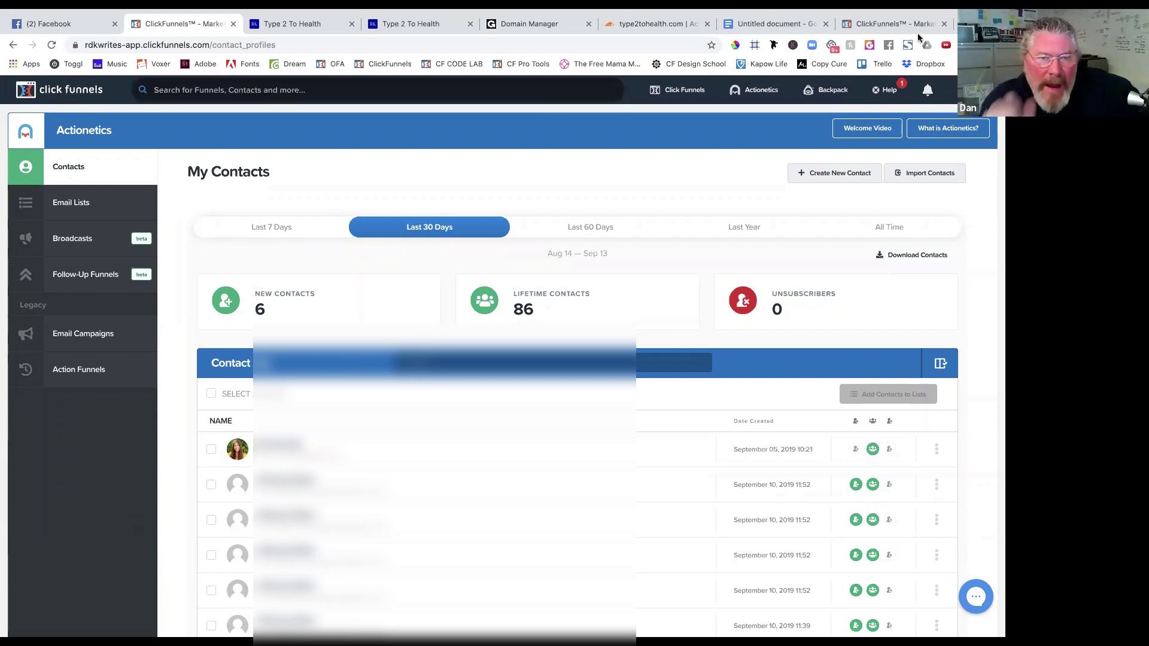
# Load diehardfunnelhacker.com in a new tab and follow its 'Click here' link to the ClickFunnels dashboard.
pyautogui.press('super+t')
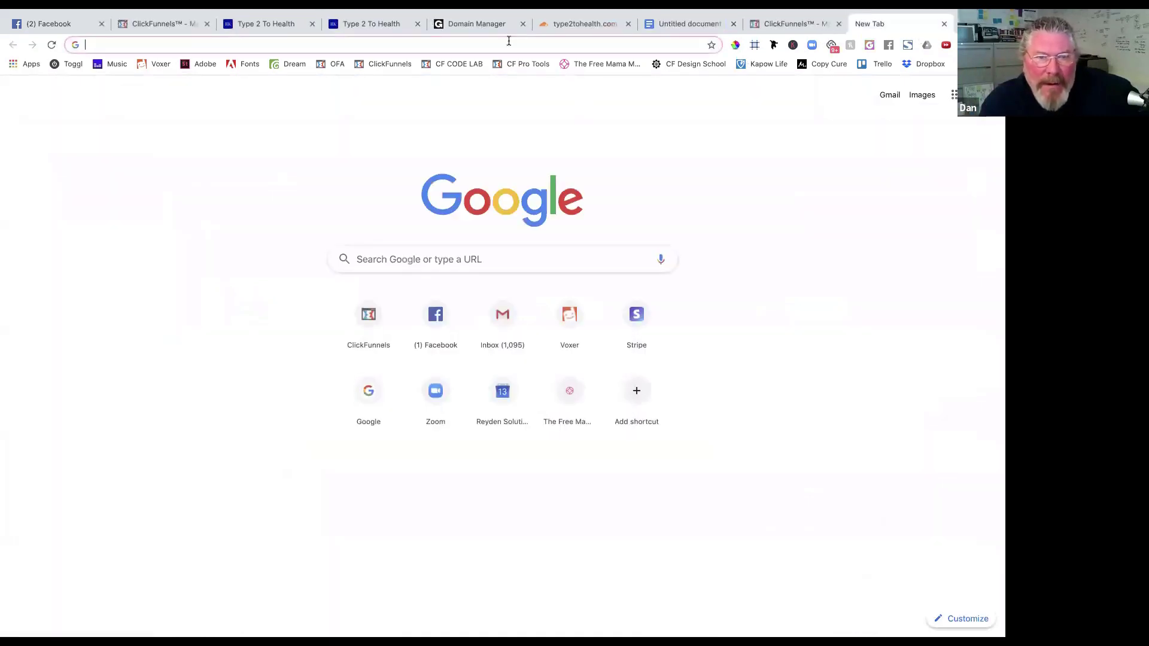
pyautogui.write('dieh')
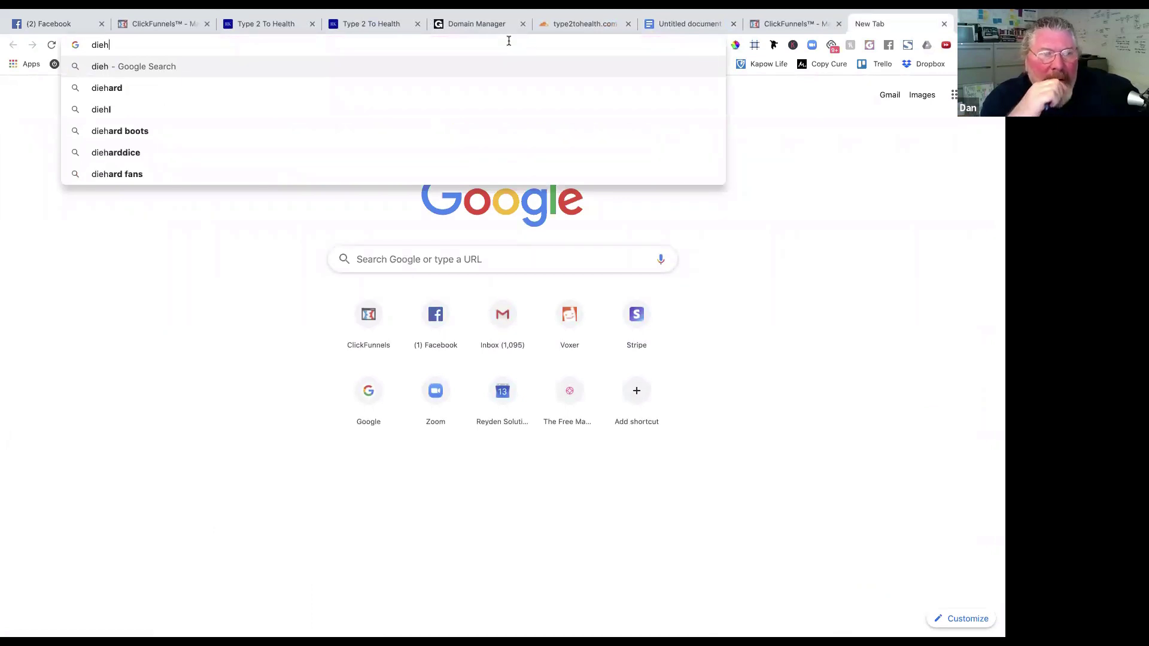
pyautogui.write('ard')
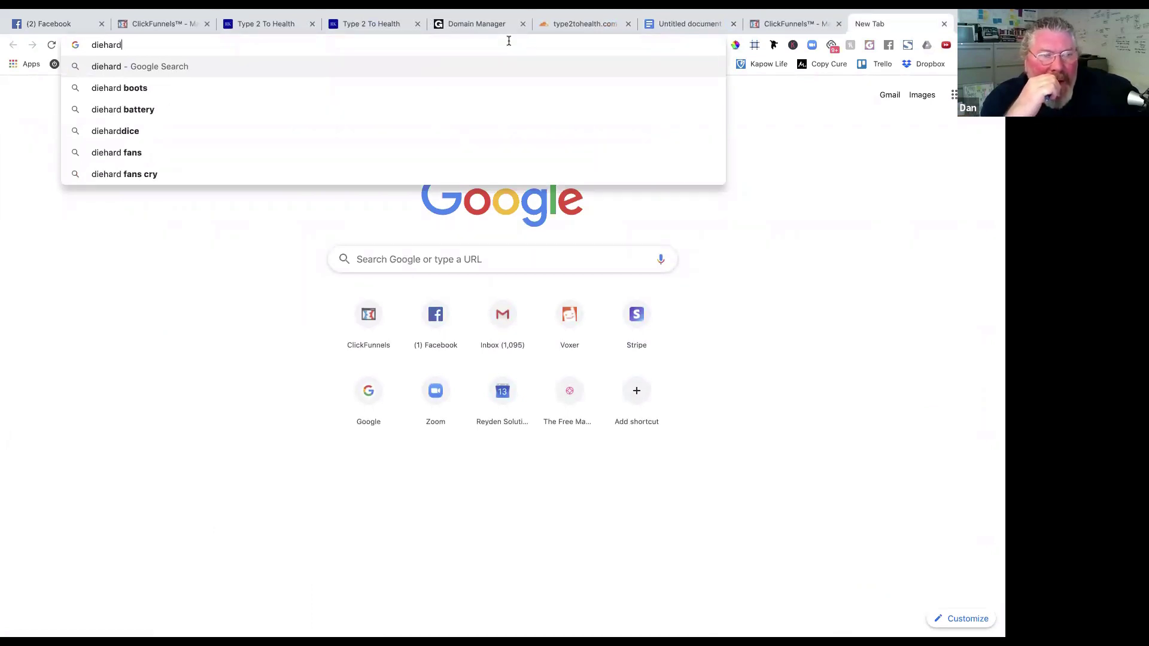
pyautogui.write('funnelhacker.c')
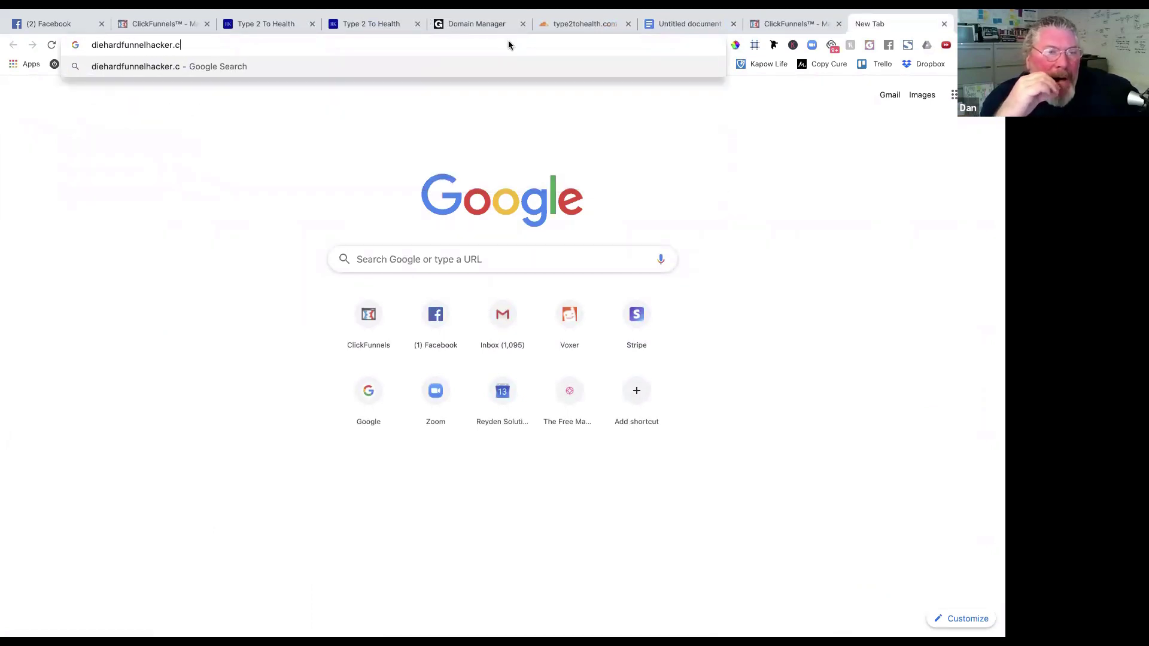
pyautogui.write('om')
pyautogui.press('Return')
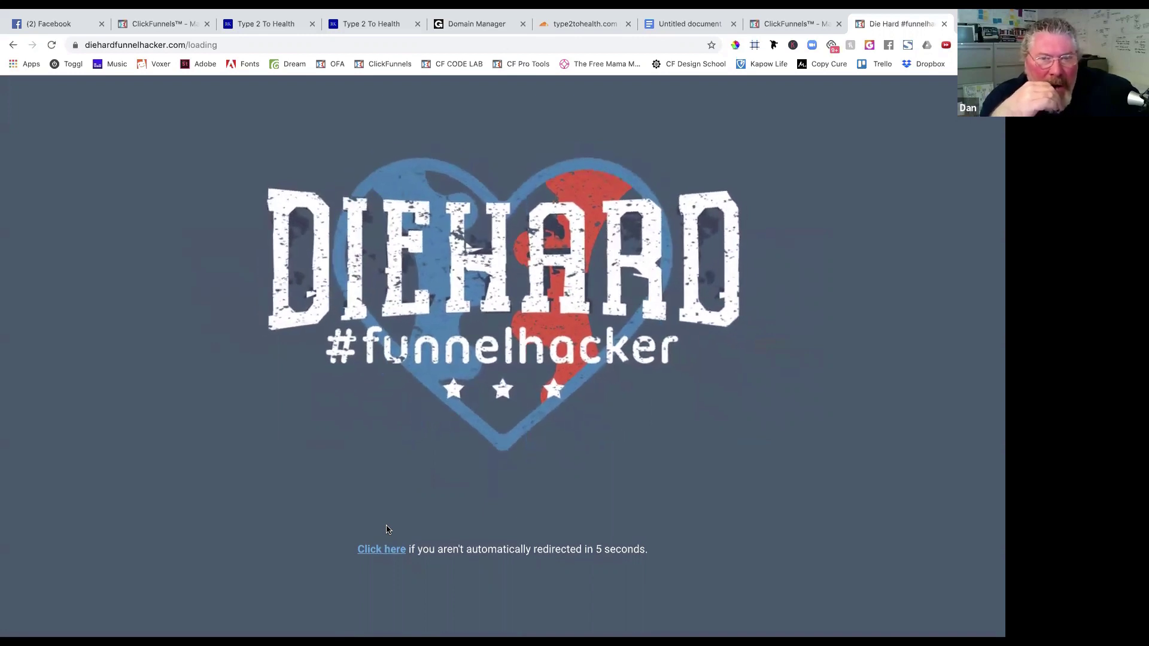
pyautogui.click(377, 549)
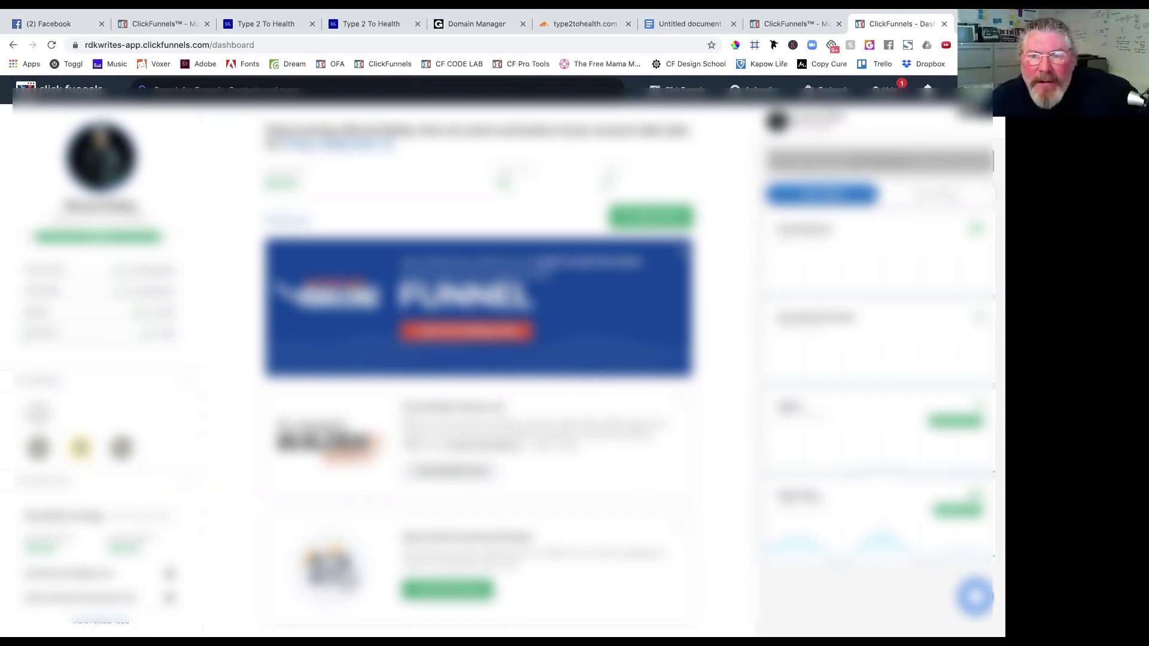
# Open Account Billing in Account Settings to view the ClickFunnels Suite subscription plan.
pyautogui.click(948, 148)
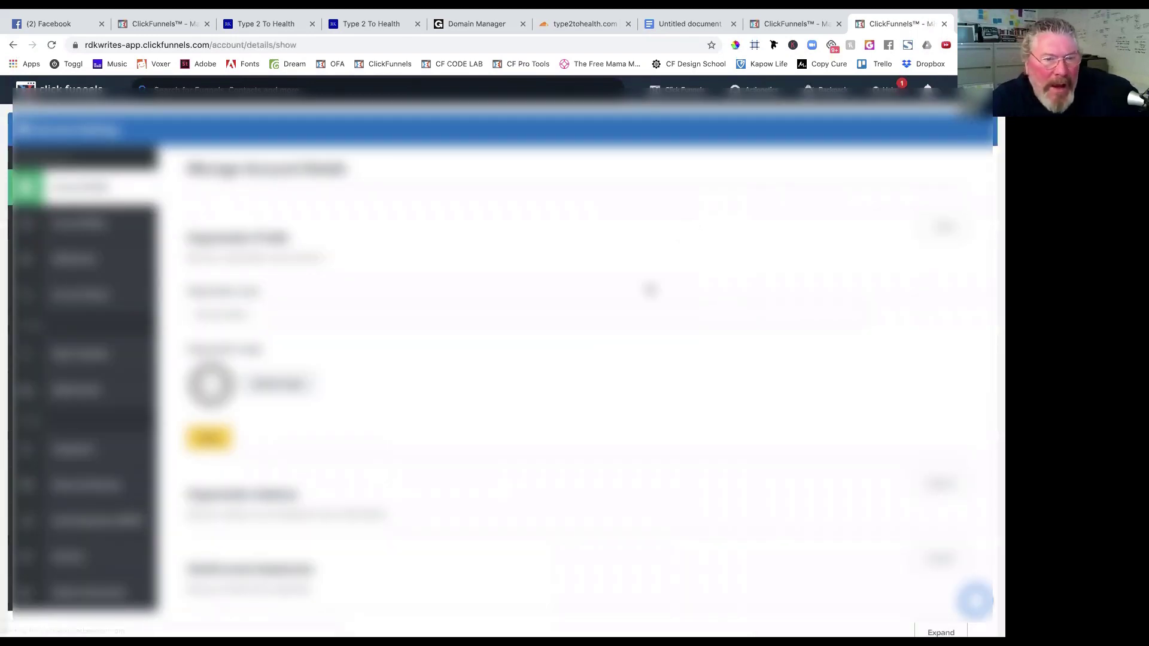
pyautogui.scroll(-4, 551, 398)
pyautogui.scroll(4, 551, 397)
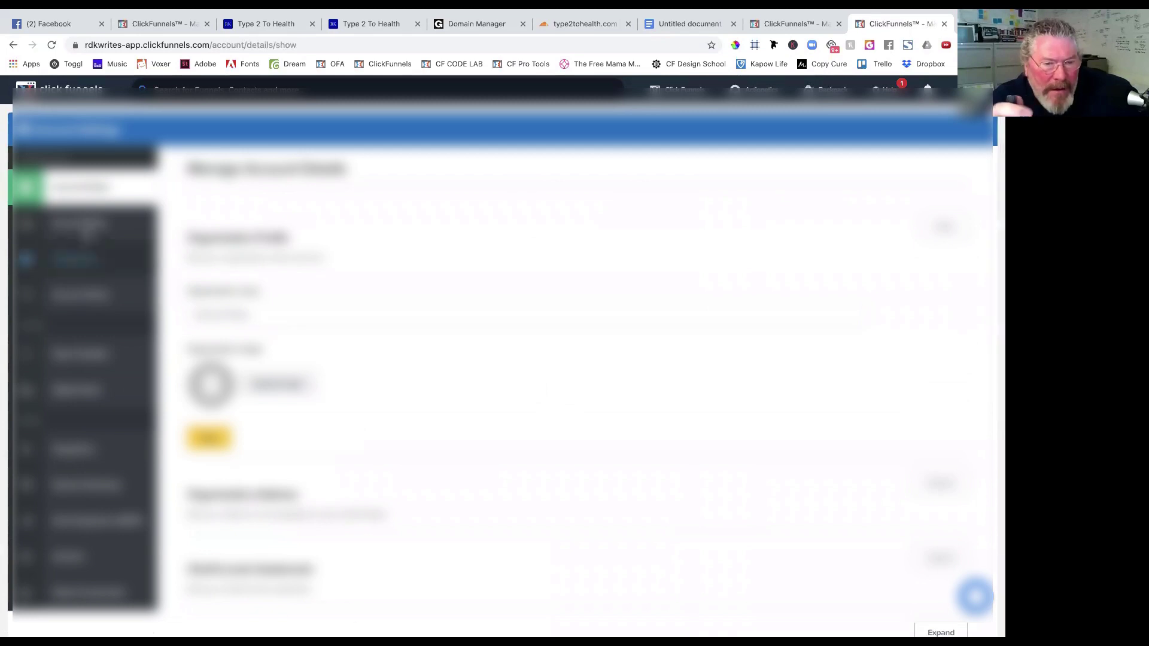
pyautogui.click(85, 227)
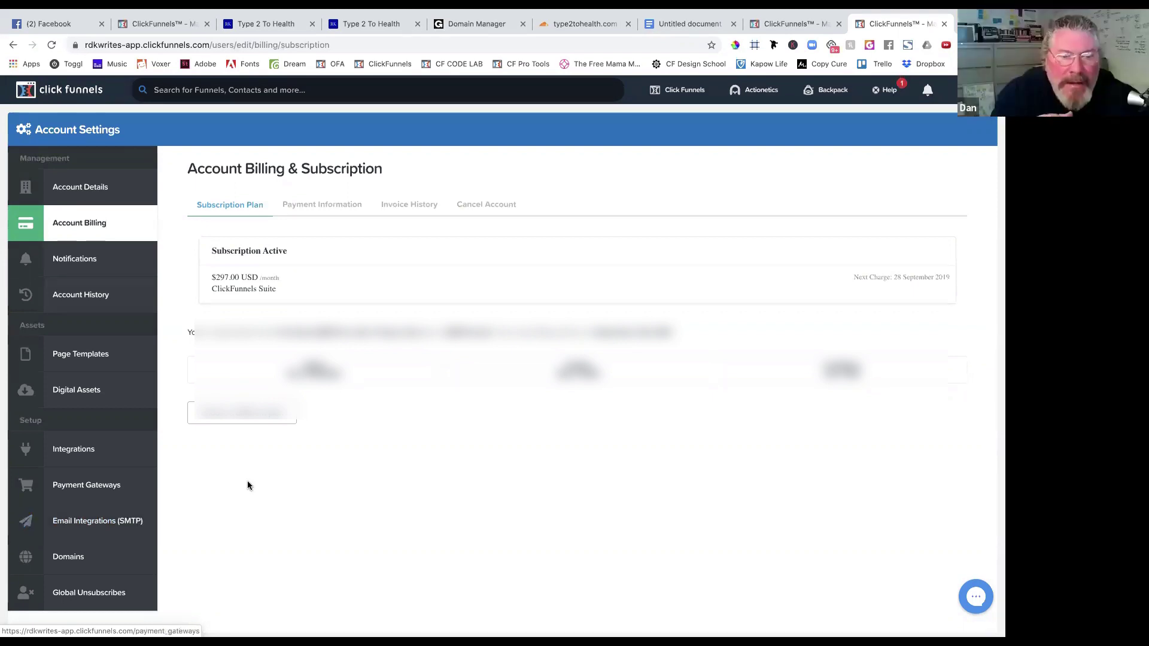
# Open the plan comparison and review the current $297/mth plan against the $97/m plan.
pyautogui.scroll(-2, 307, 494)
pyautogui.scroll(2, 309, 496)
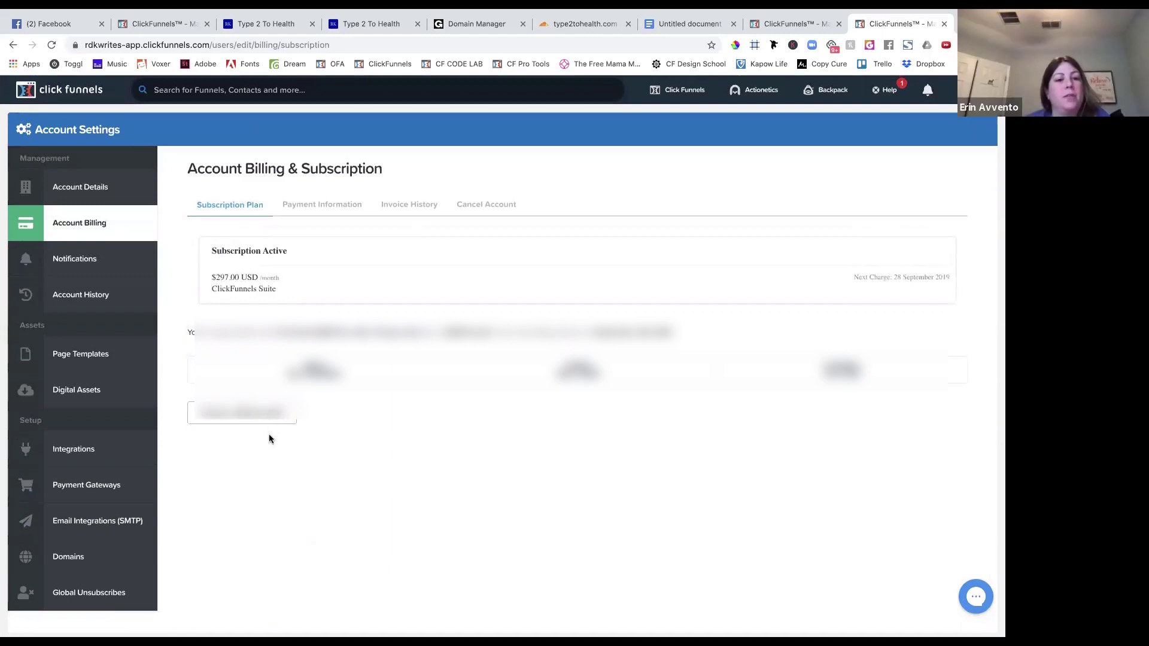
pyautogui.click(253, 423)
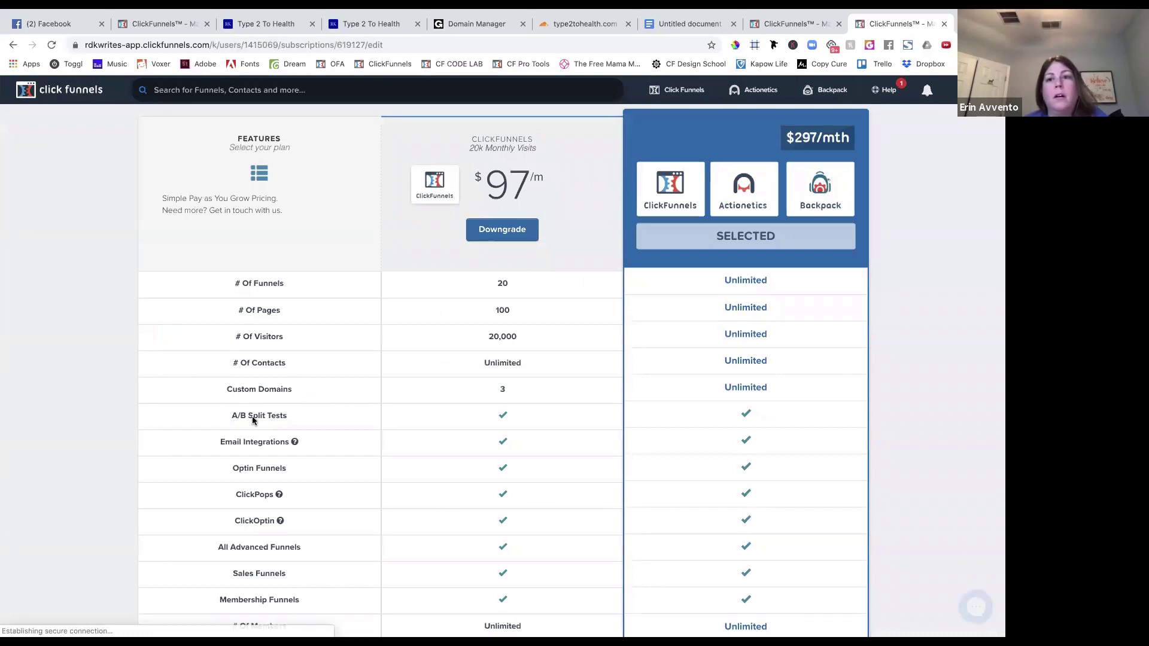
pyautogui.scroll(-20, 798, 353)
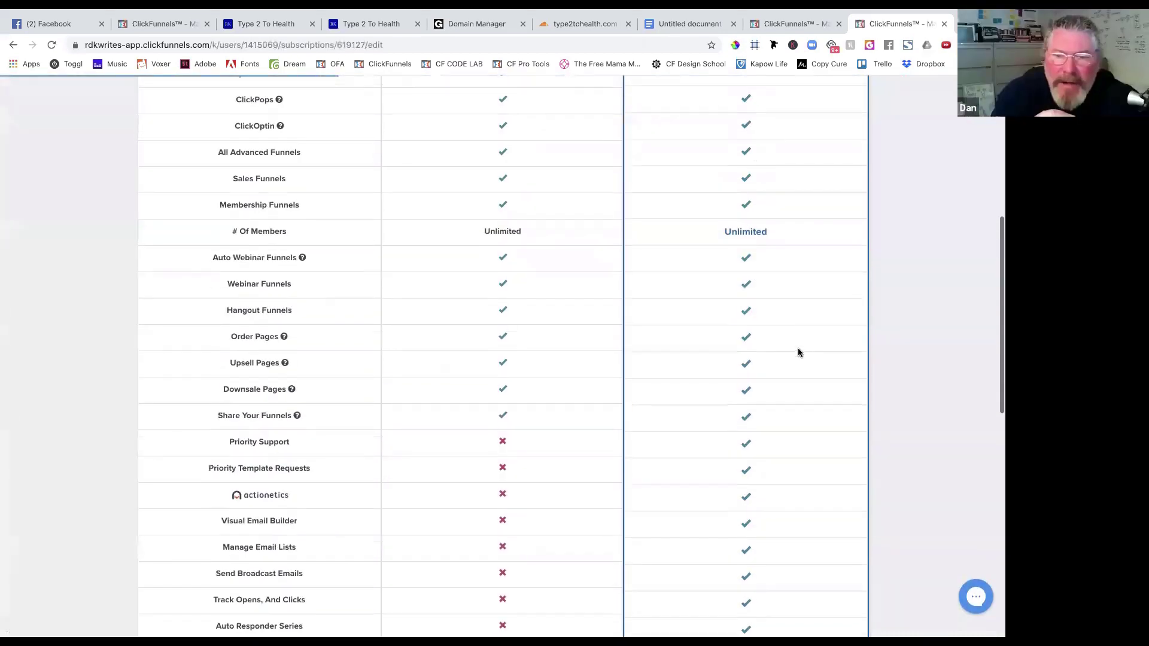
pyautogui.scroll(20, 798, 354)
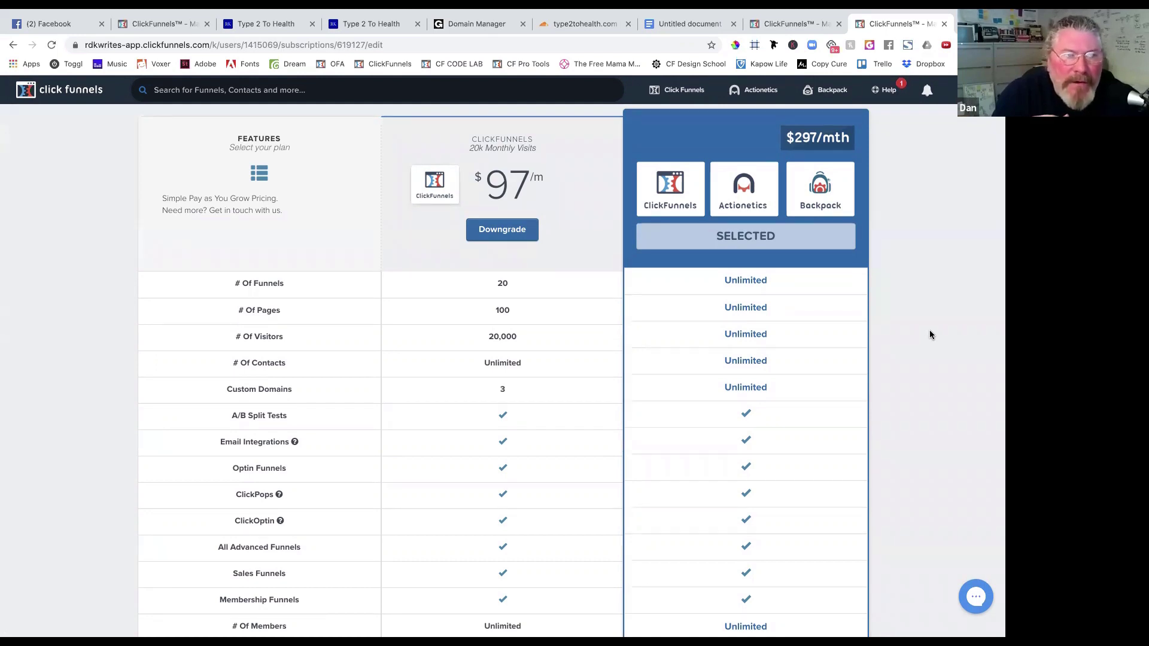
pyautogui.scroll(-1, 930, 335)
pyautogui.scroll(-17, 930, 334)
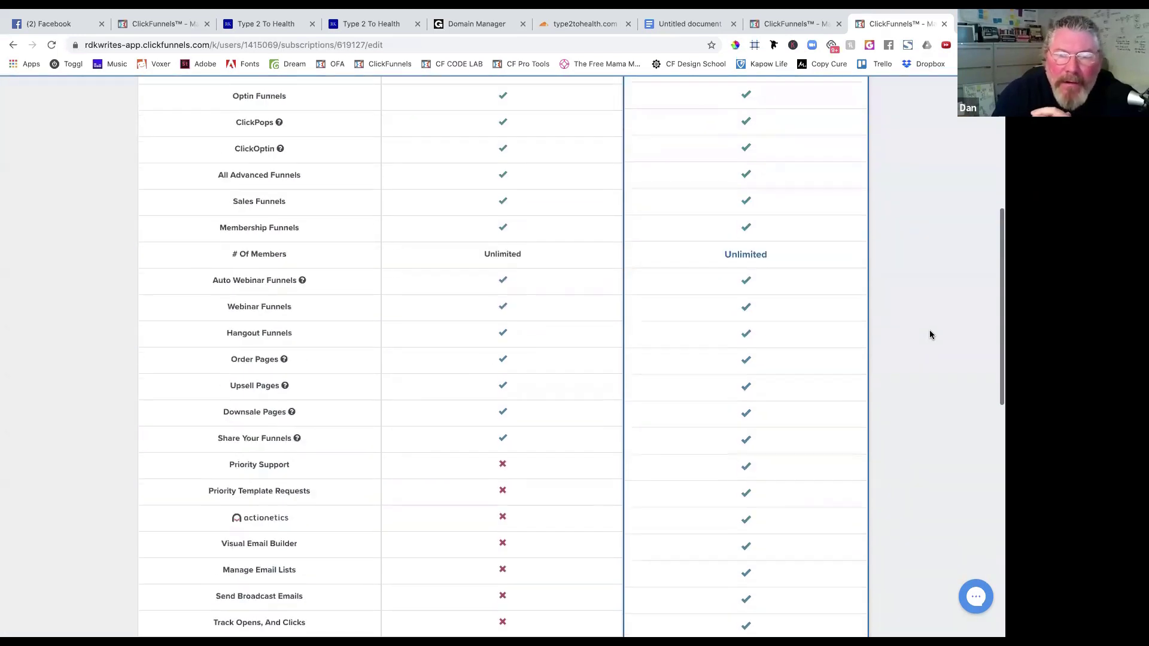
pyautogui.scroll(17, 930, 335)
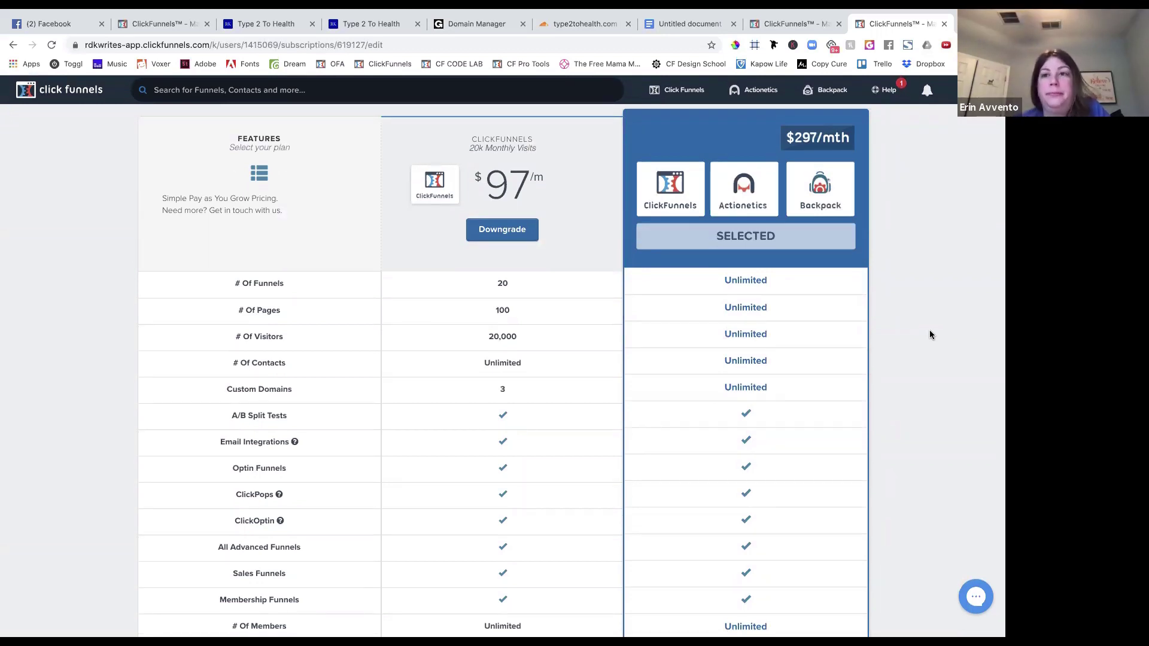
# Choose Funnels from the Click Funnels top-nav dropdown to list all funnels.
pyautogui.moveTo(681, 91)
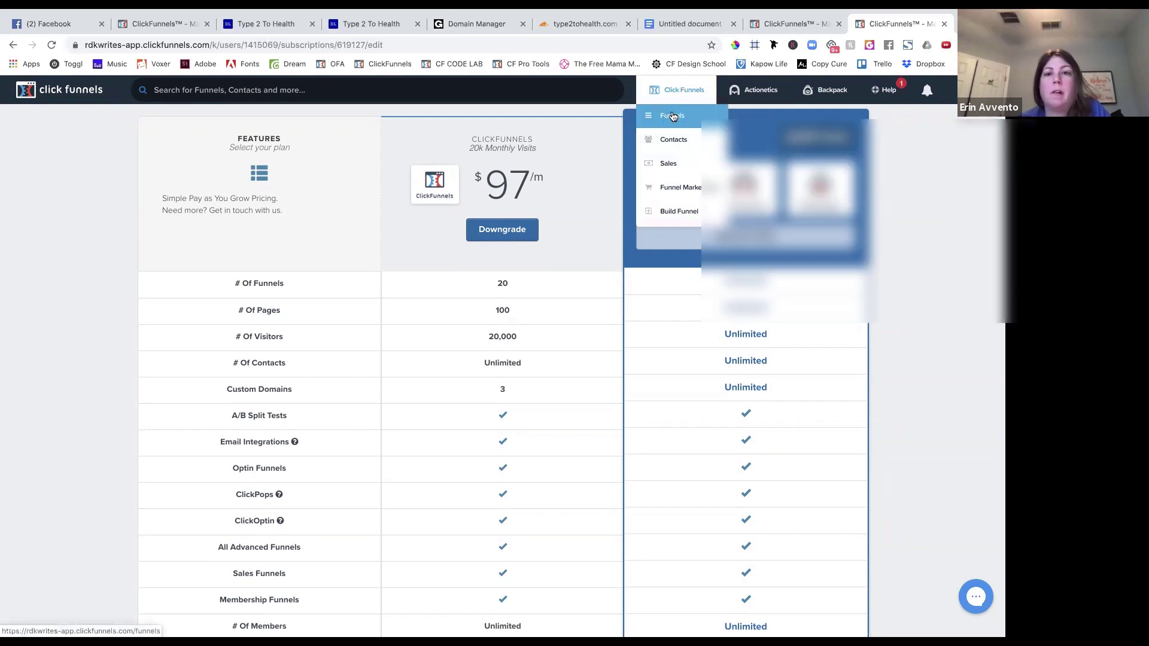
pyautogui.click(679, 101)
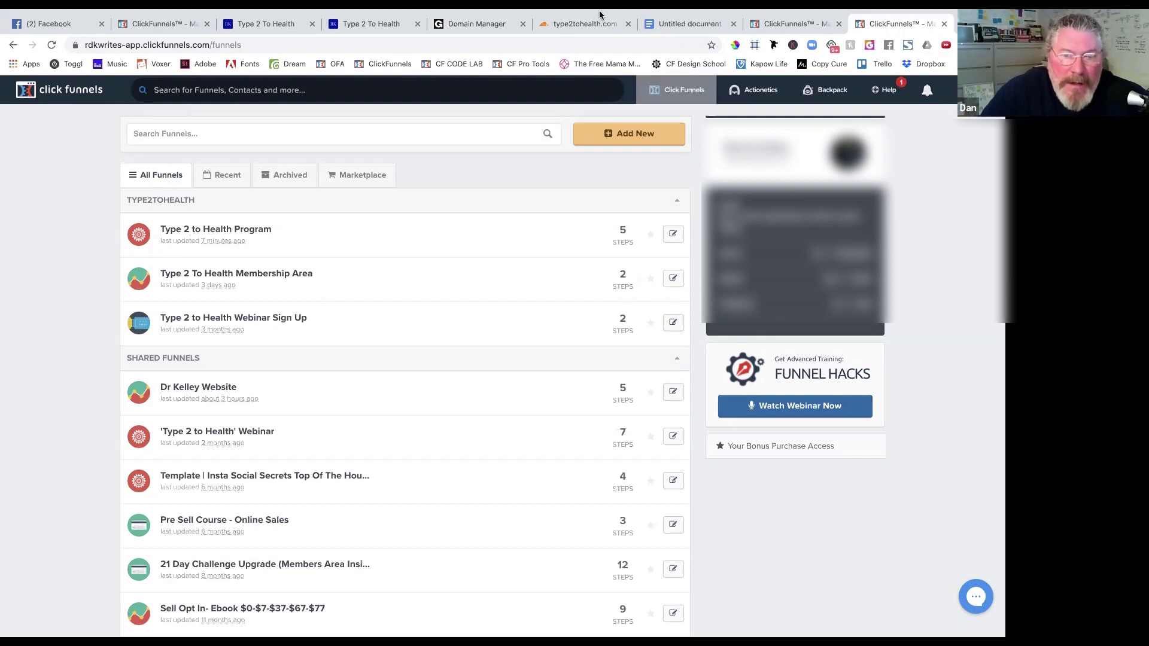
# Open the Type 2 to Health Program funnel under the TYPE2TOHEALTH group.
pyautogui.click(256, 229)
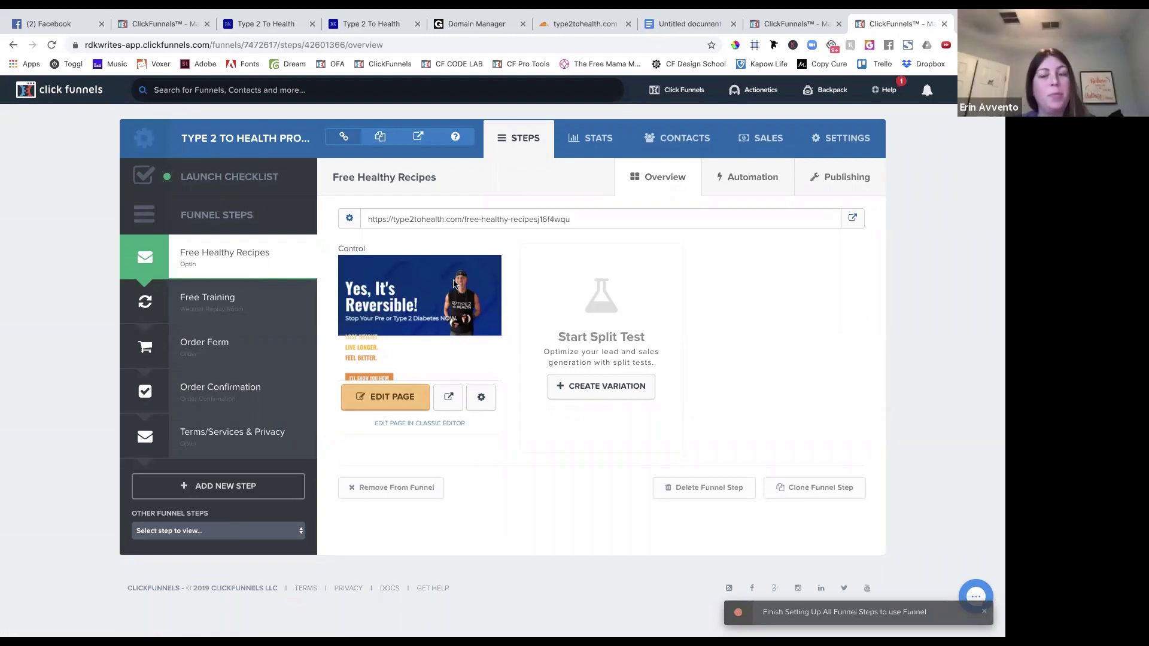
# Return to Funnels, then go to Account Settings' Email Integrations (SMTP) page.
pyautogui.moveTo(682, 93)
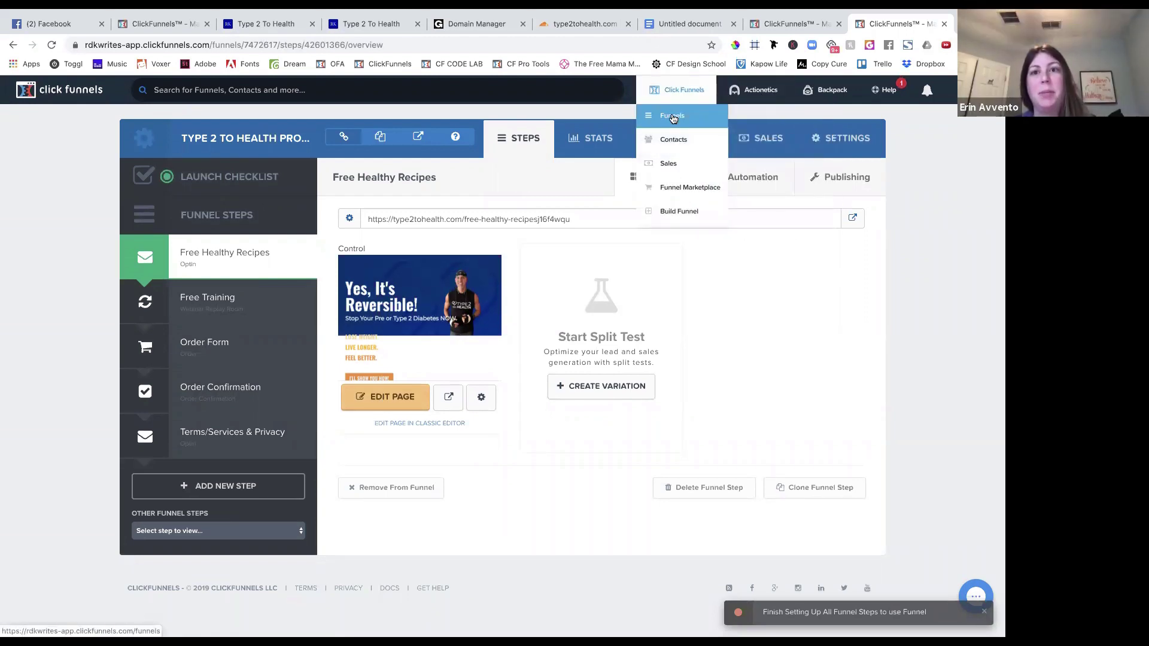
pyautogui.click(674, 117)
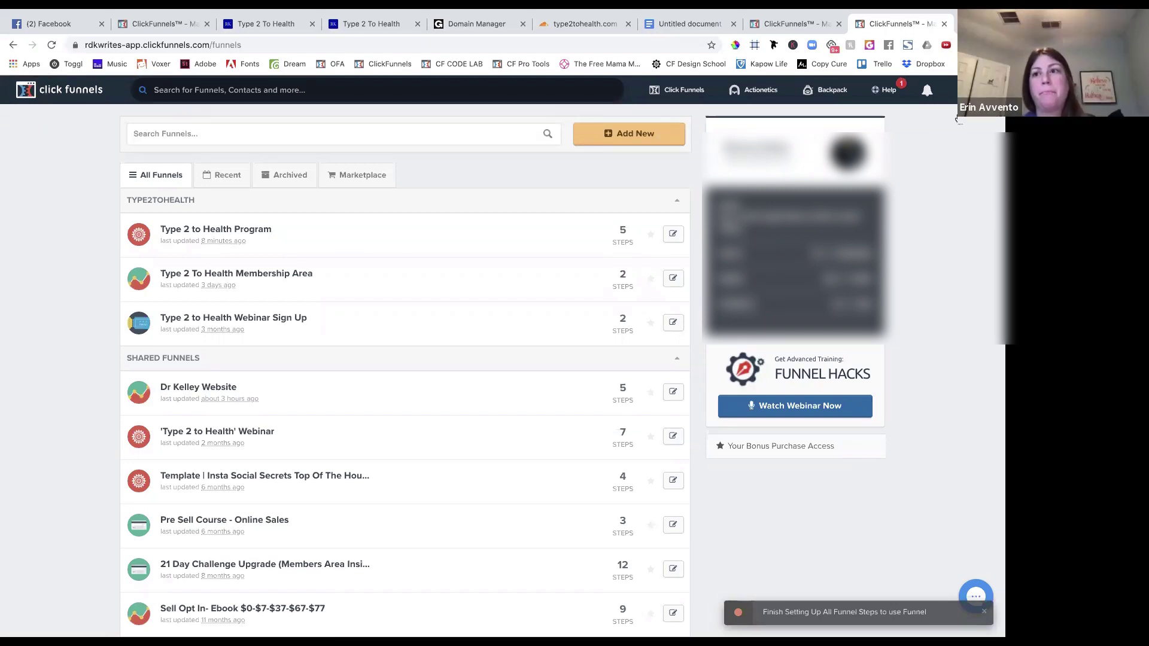
pyautogui.click(963, 91)
pyautogui.click(970, 126)
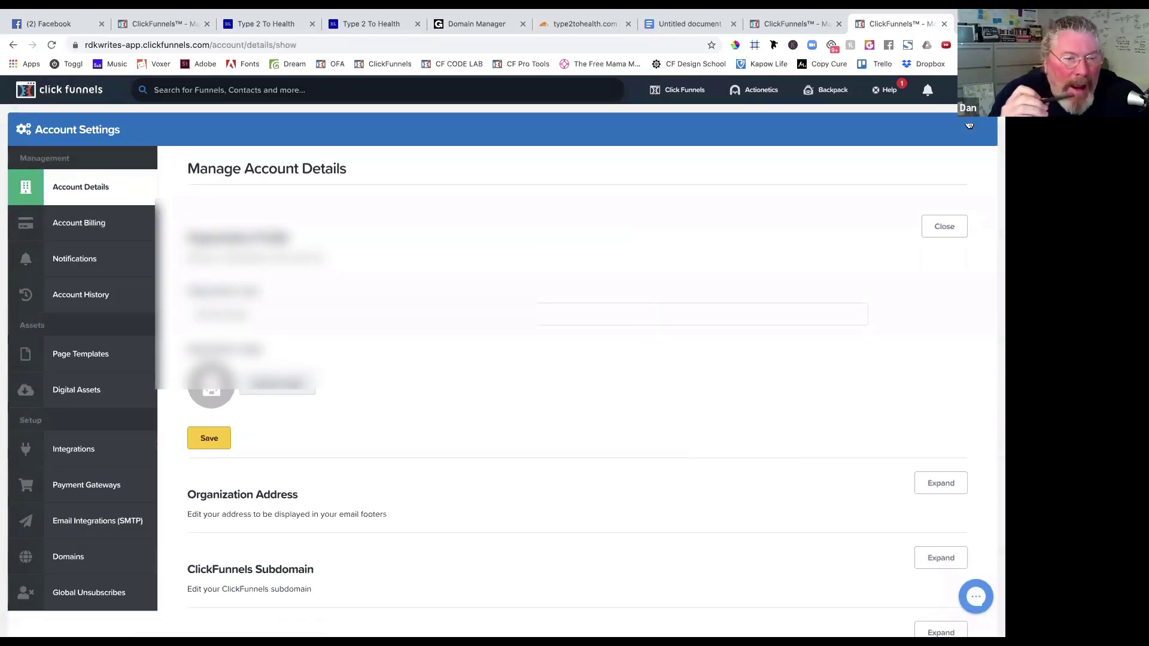
pyautogui.click(83, 526)
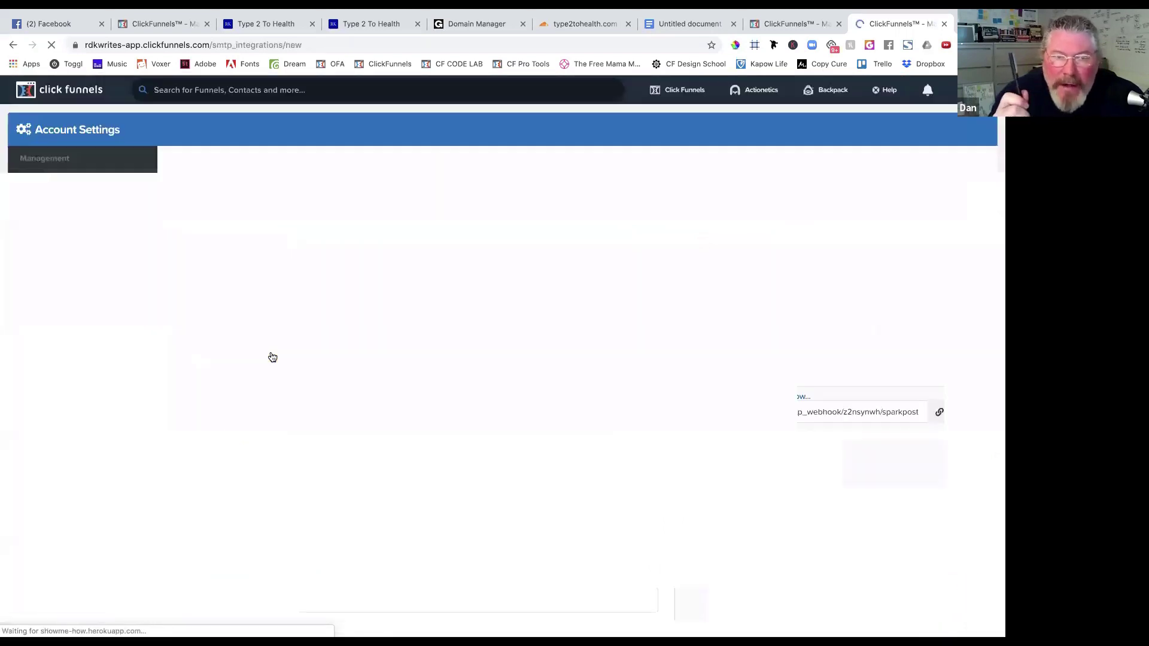
# Enter the SendGrid integration title, from name, from email and SMTP server.
pyautogui.click(263, 269)
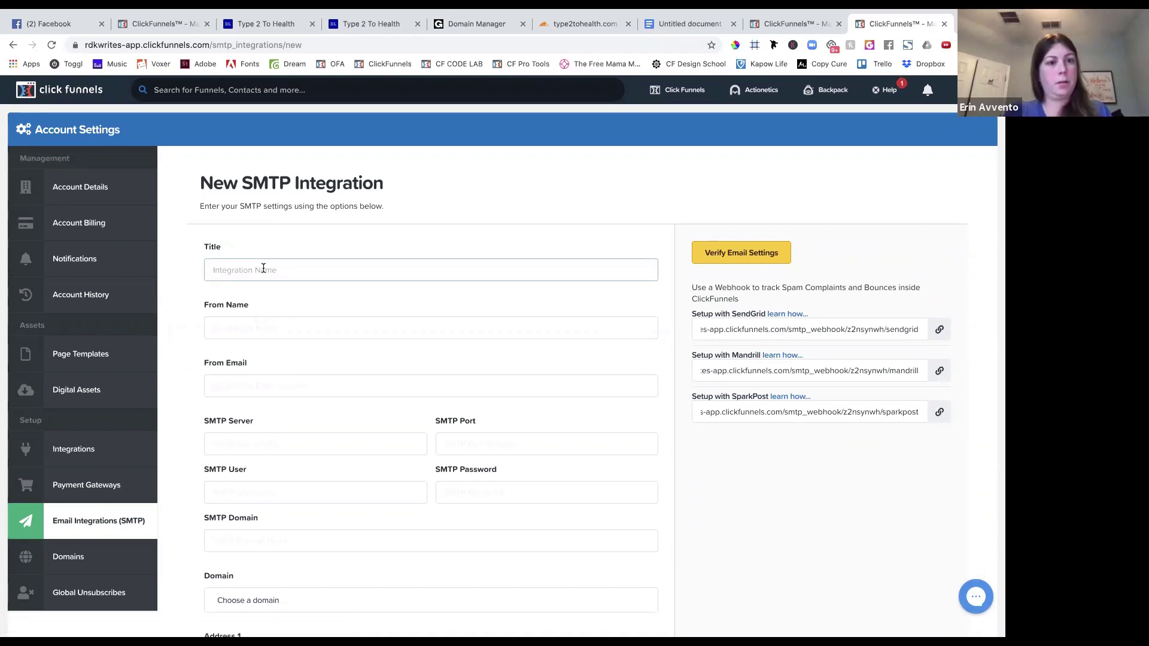
pyautogui.write('Se')
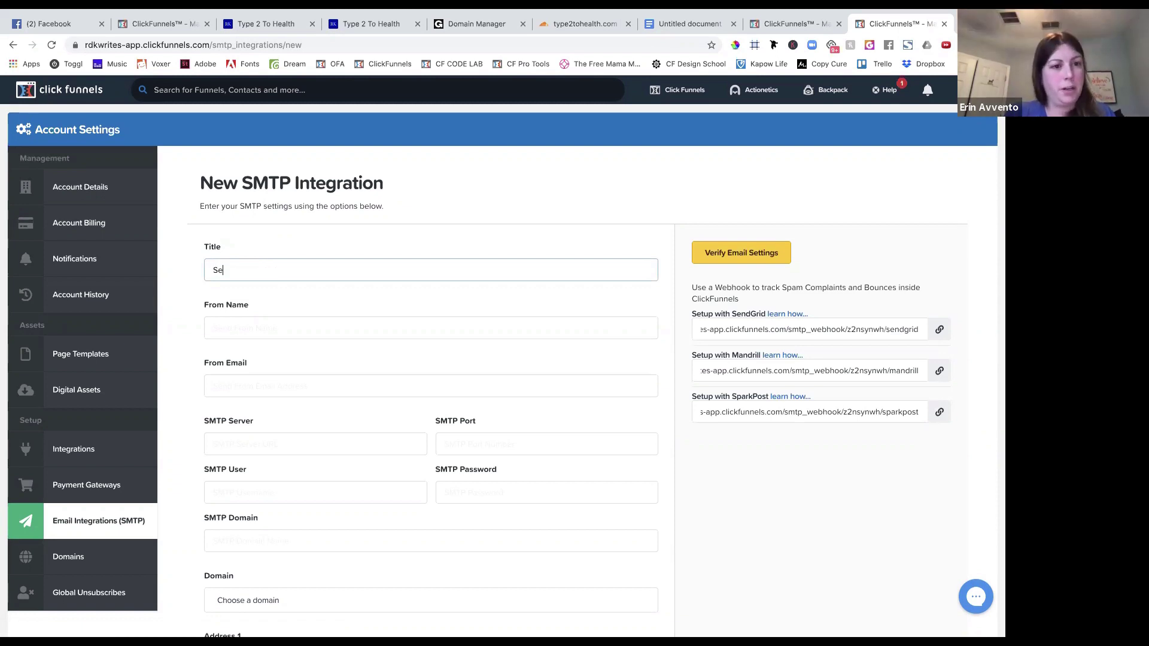
pyautogui.write('d')
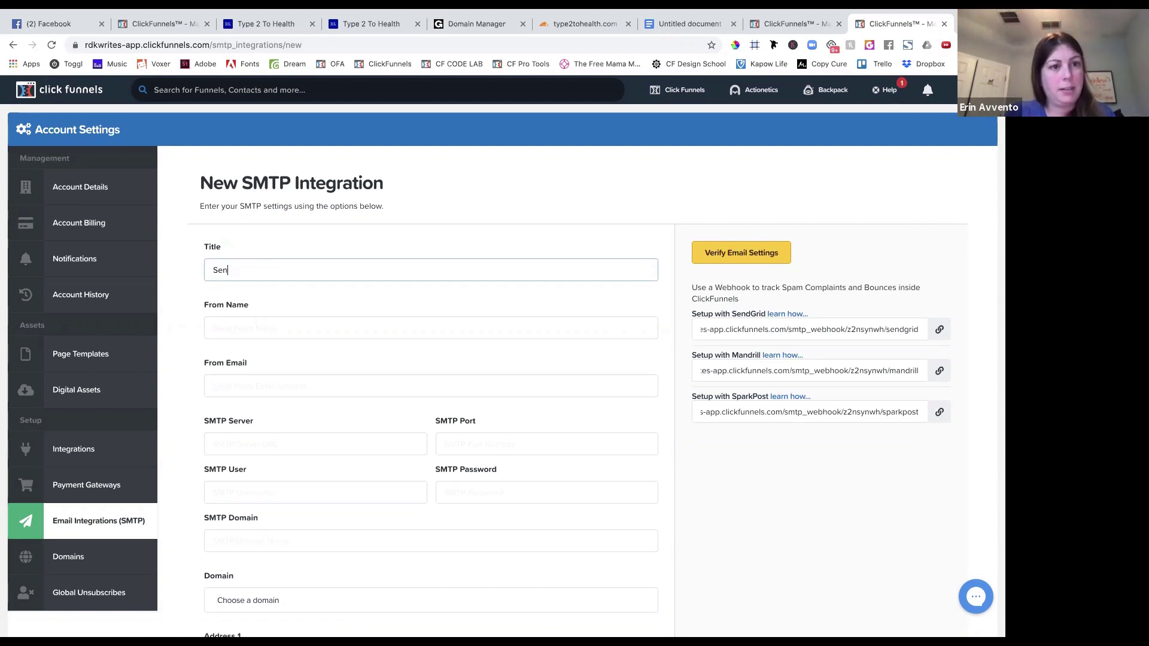
pyautogui.write('d')
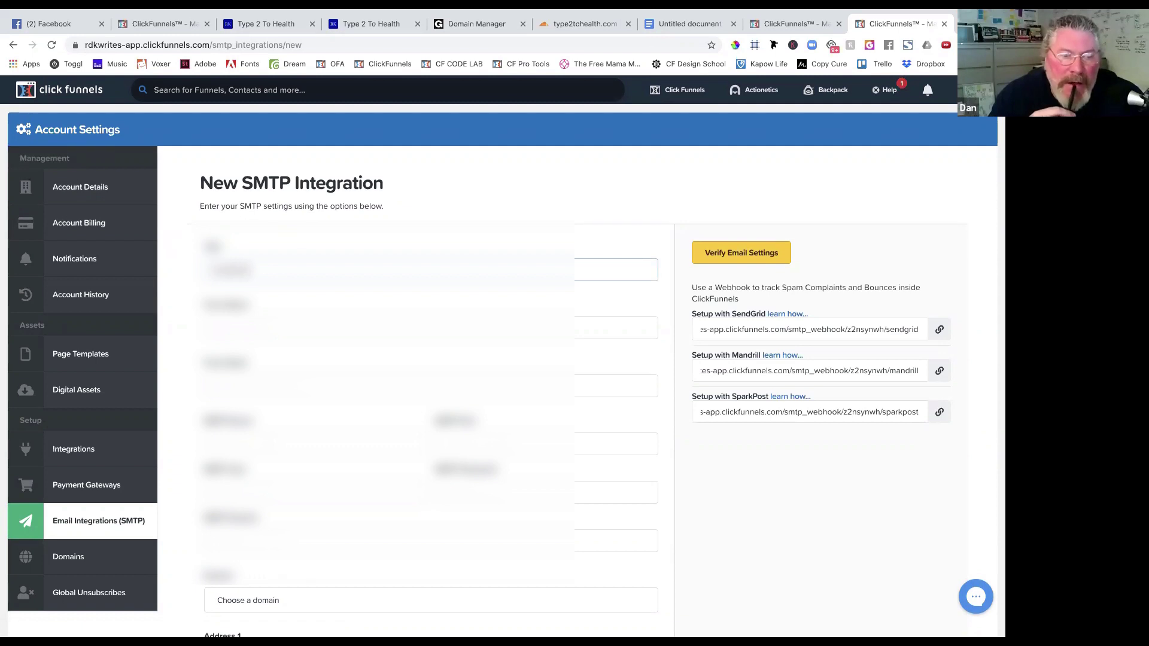
pyautogui.click(431, 328)
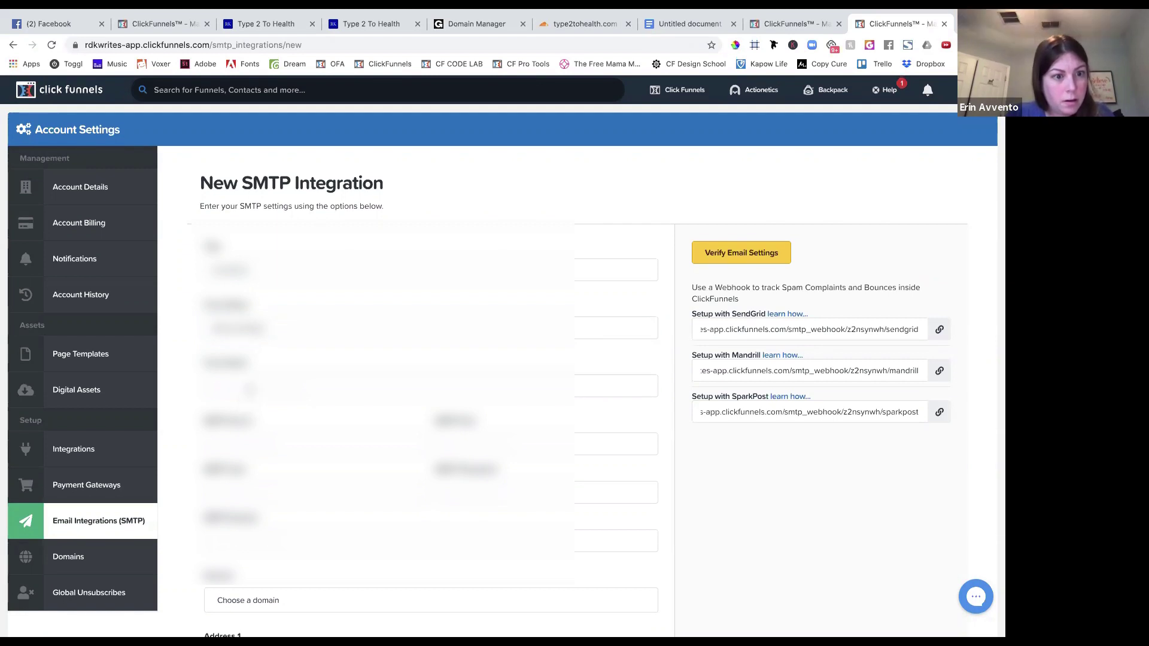
pyautogui.click(250, 387)
pyautogui.write('a')
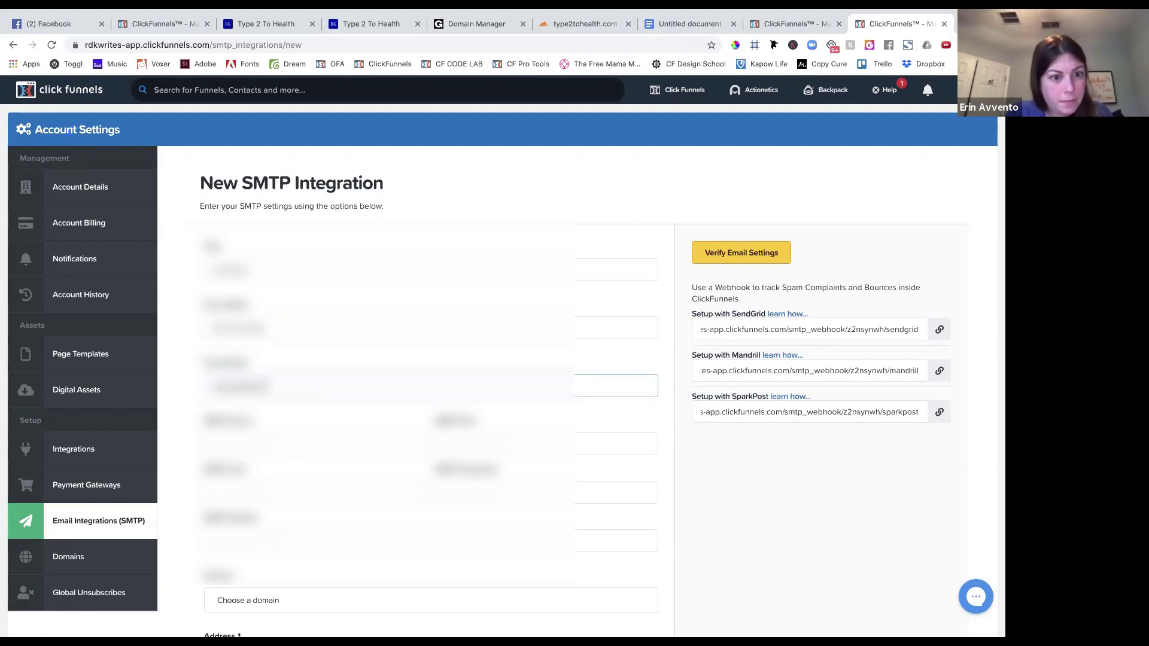
pyautogui.write('co')
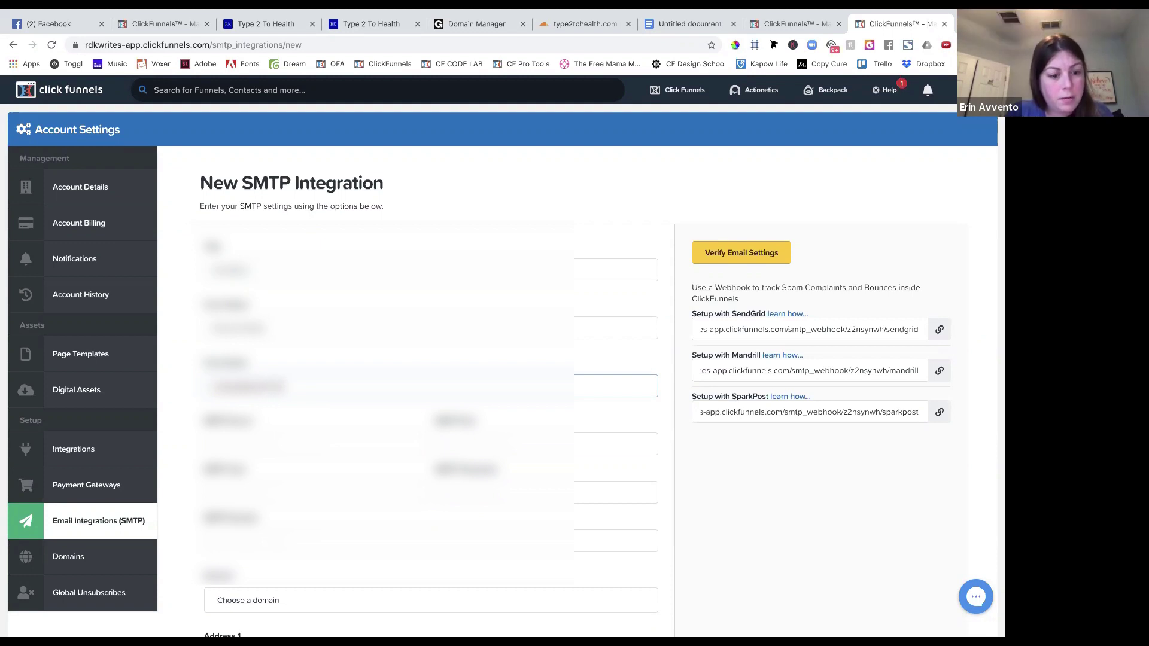
pyautogui.write('m')
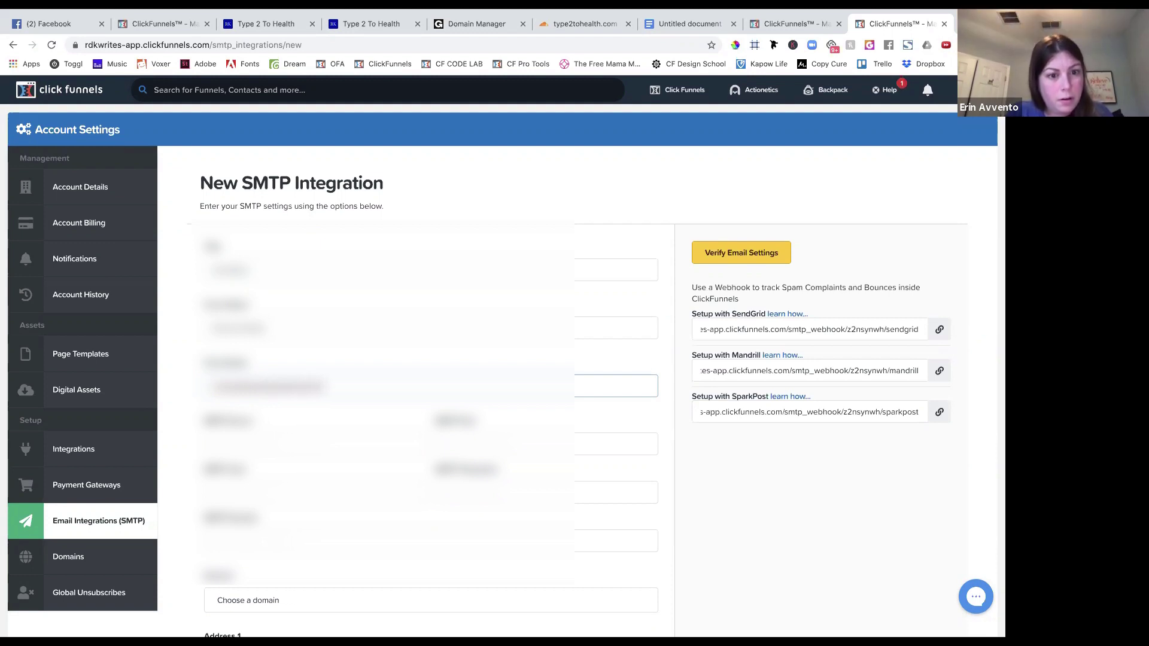
pyautogui.press('Tab')
pyautogui.write('smtp')
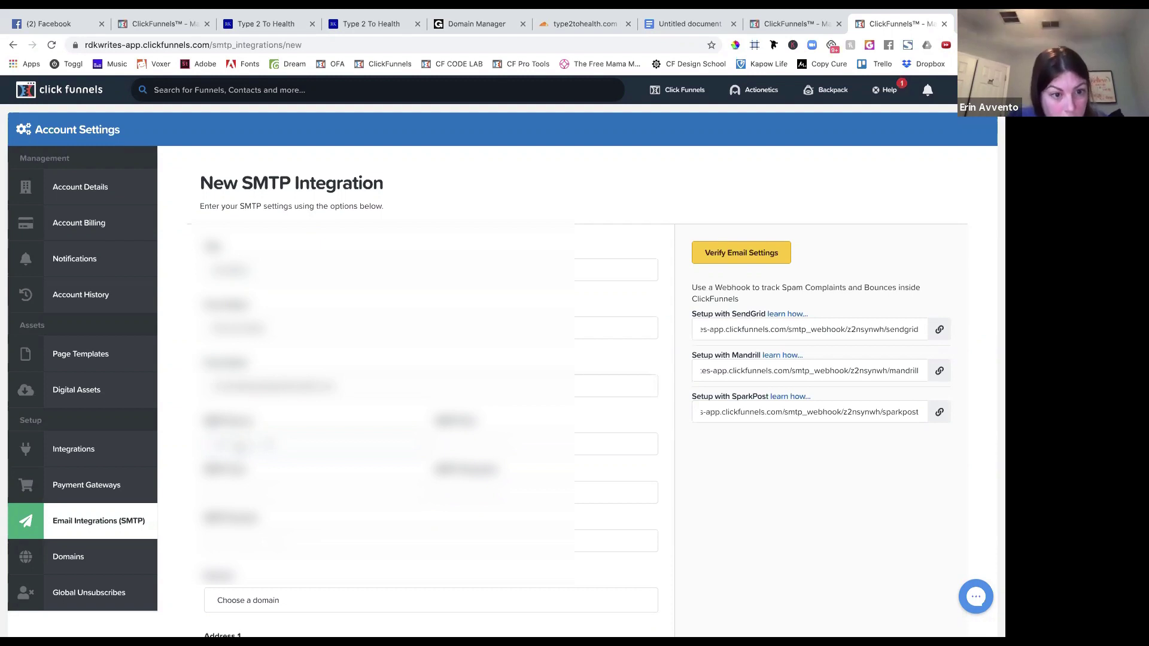
# Correct the SMTP server address and set the SMTP port to 587.
pyautogui.press('Tab')
pyautogui.write('5')
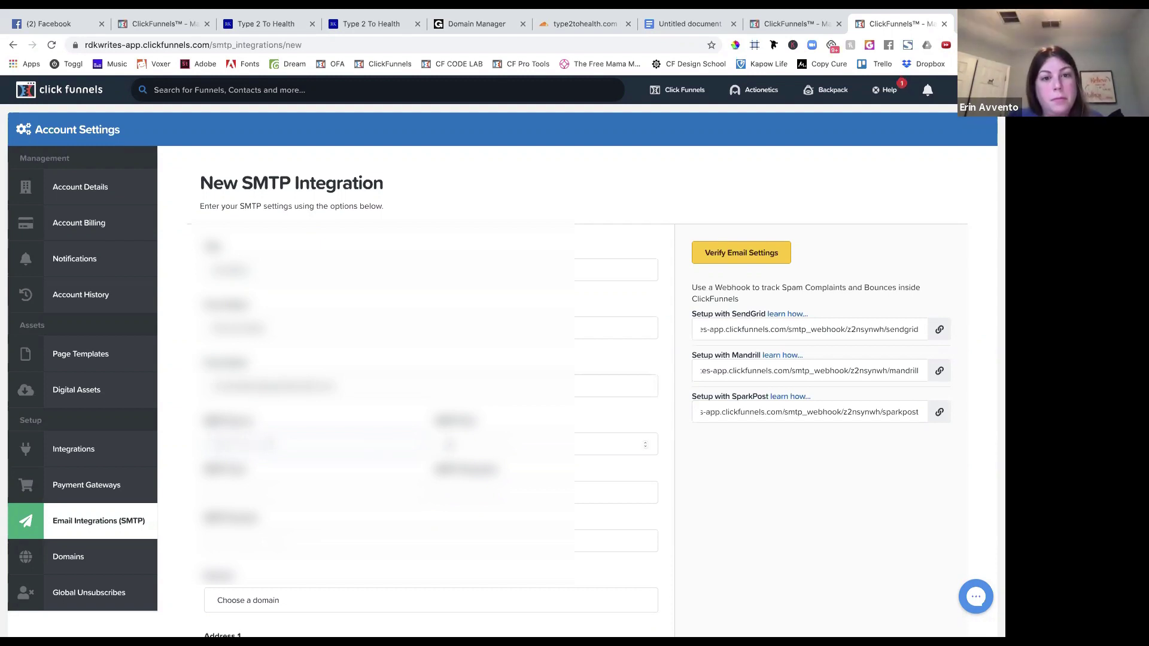
pyautogui.press('BackSpace')
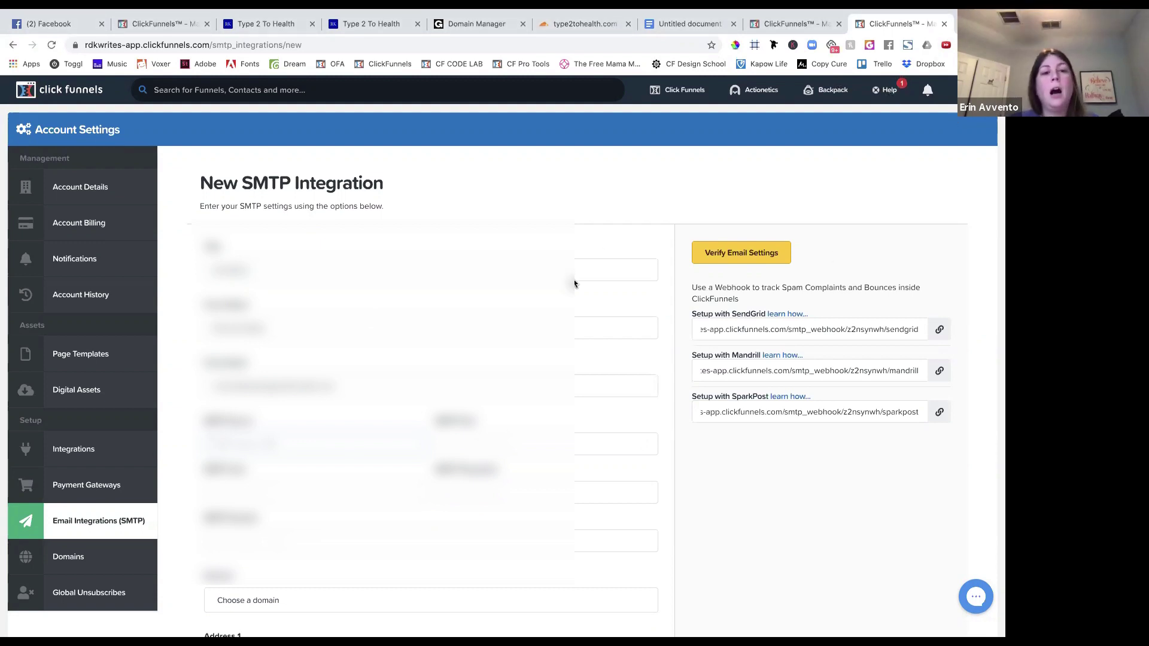
pyautogui.click(443, 444)
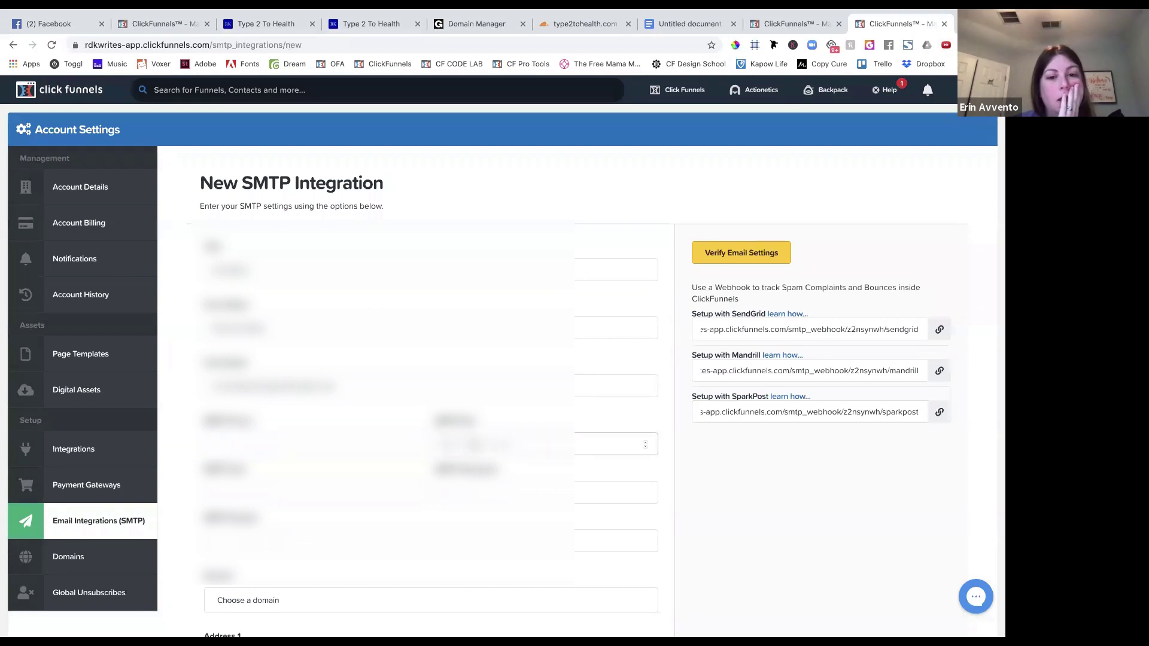
pyautogui.click(384, 446)
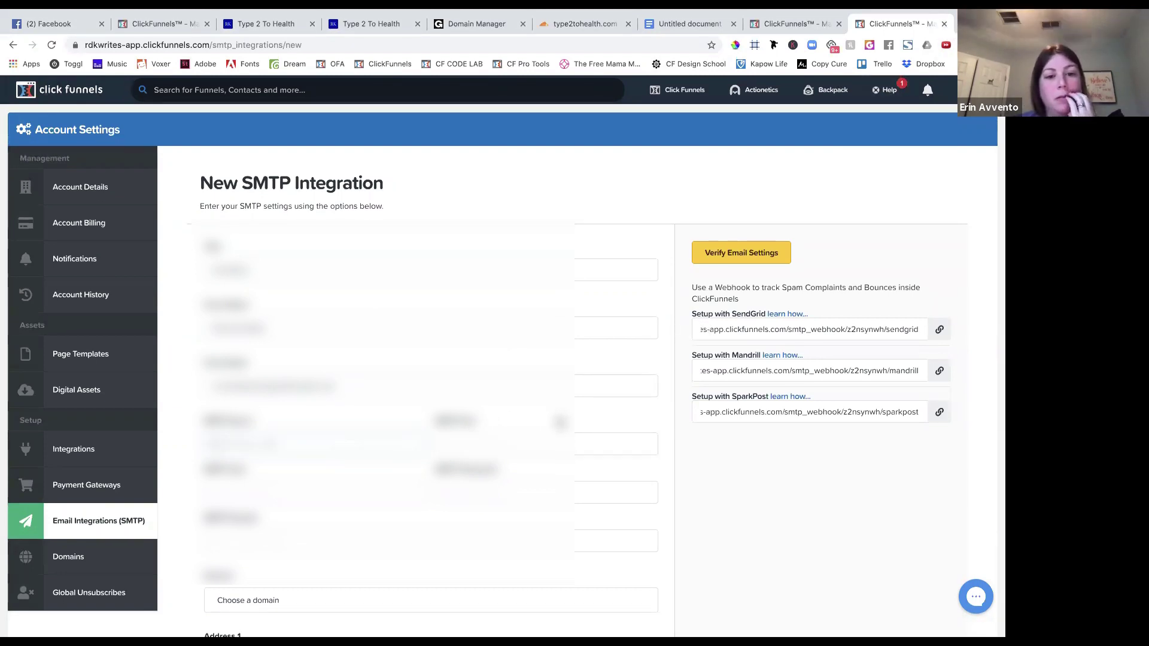
pyautogui.click(450, 446)
pyautogui.click(327, 443)
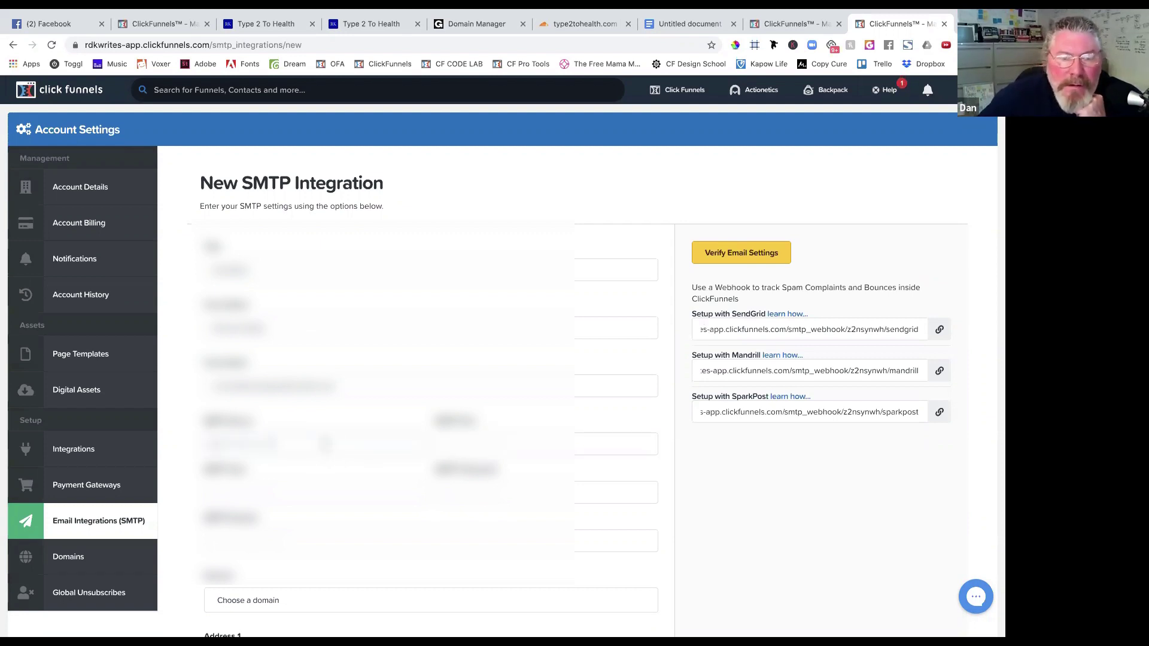
pyautogui.scroll(-3, 326, 444)
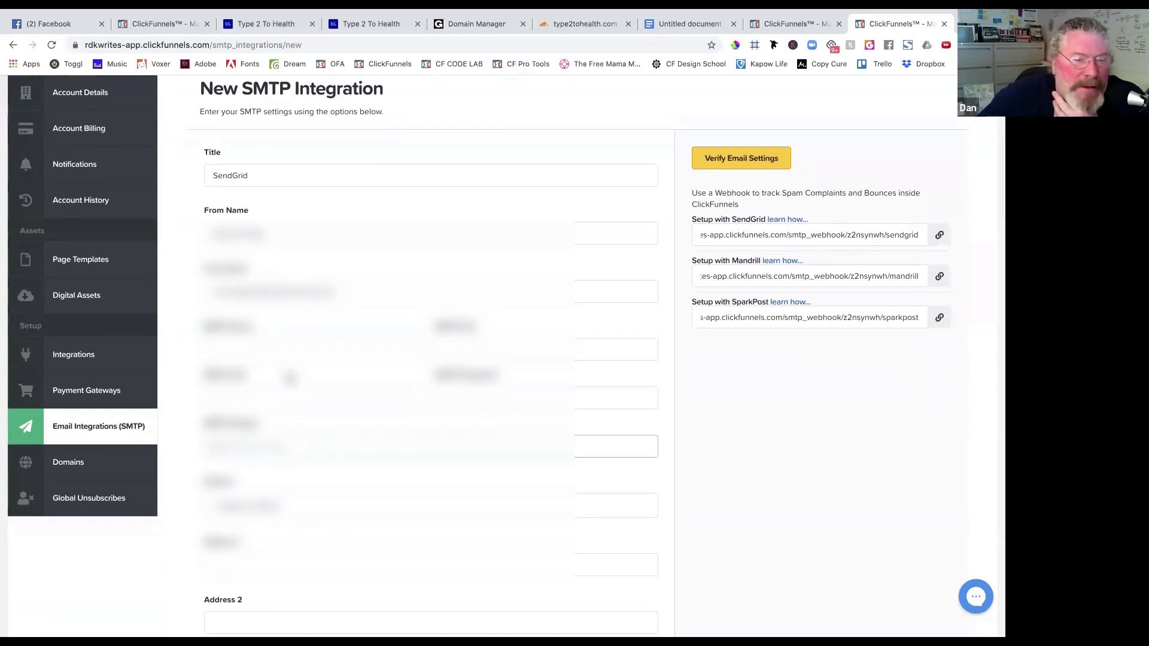
pyautogui.click(284, 346)
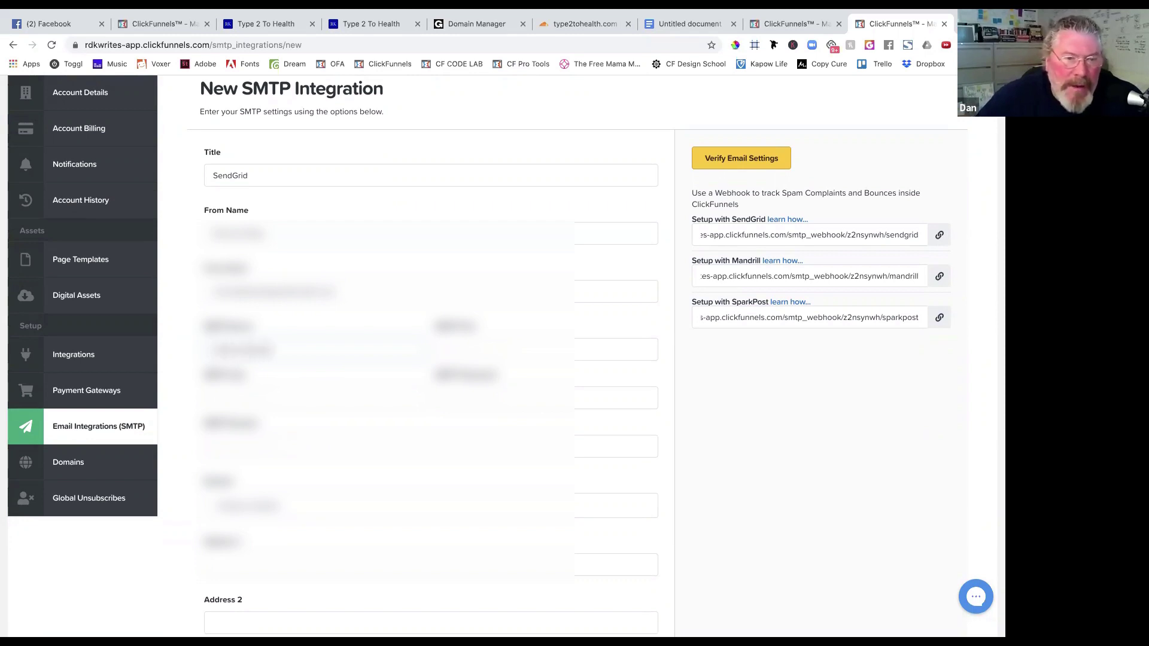
pyautogui.press('Tab')
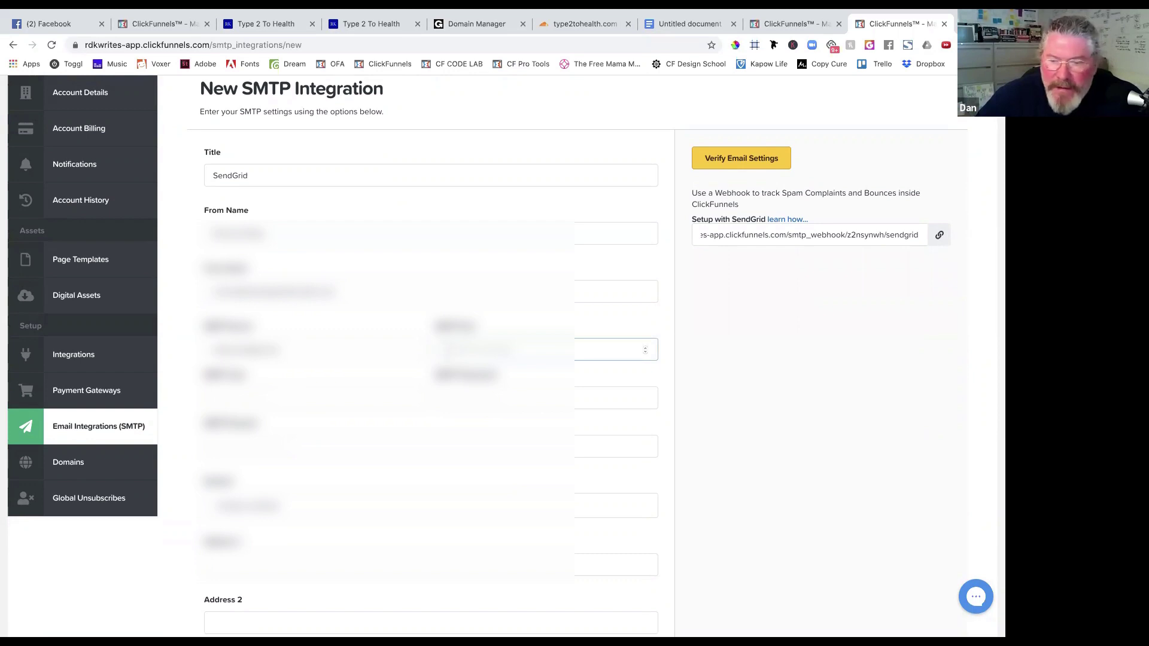
pyautogui.write('587')
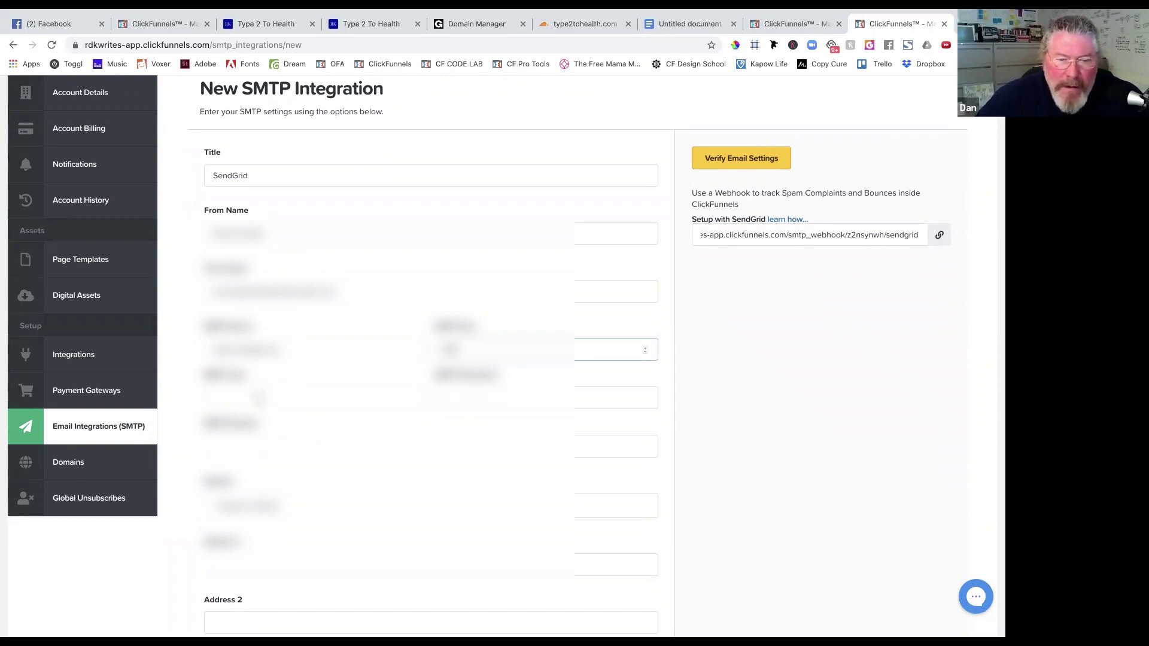
# Start the SMTP username, dismiss the autofill suggestions, and open a new browser tab.
pyautogui.click(254, 395)
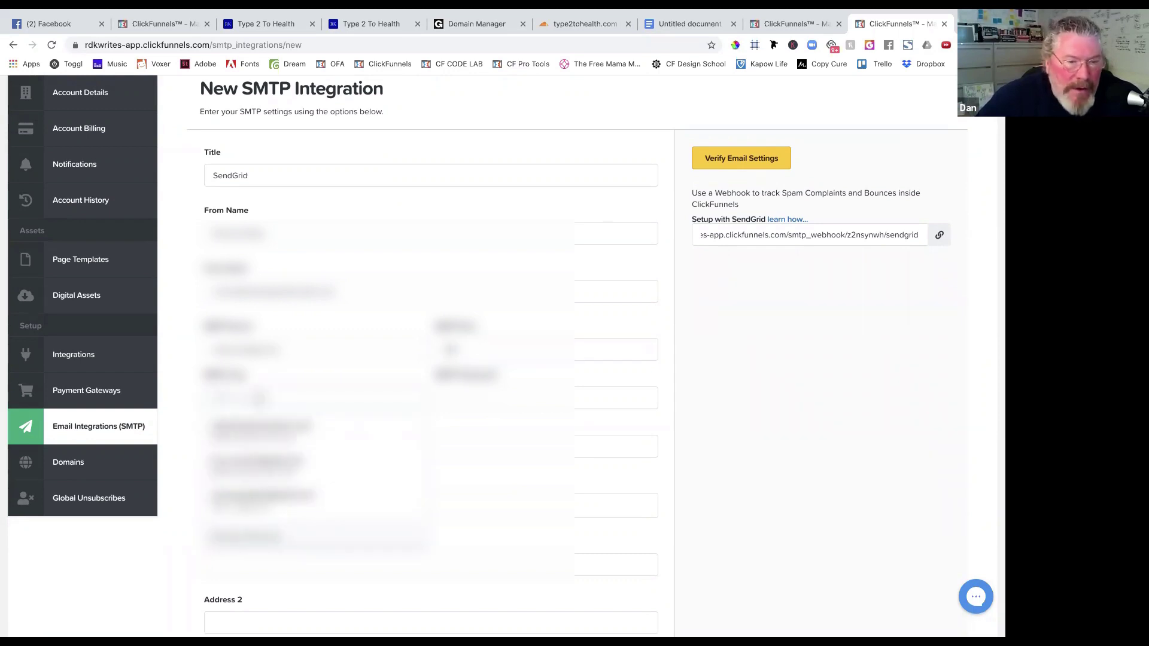
pyautogui.press('Escape')
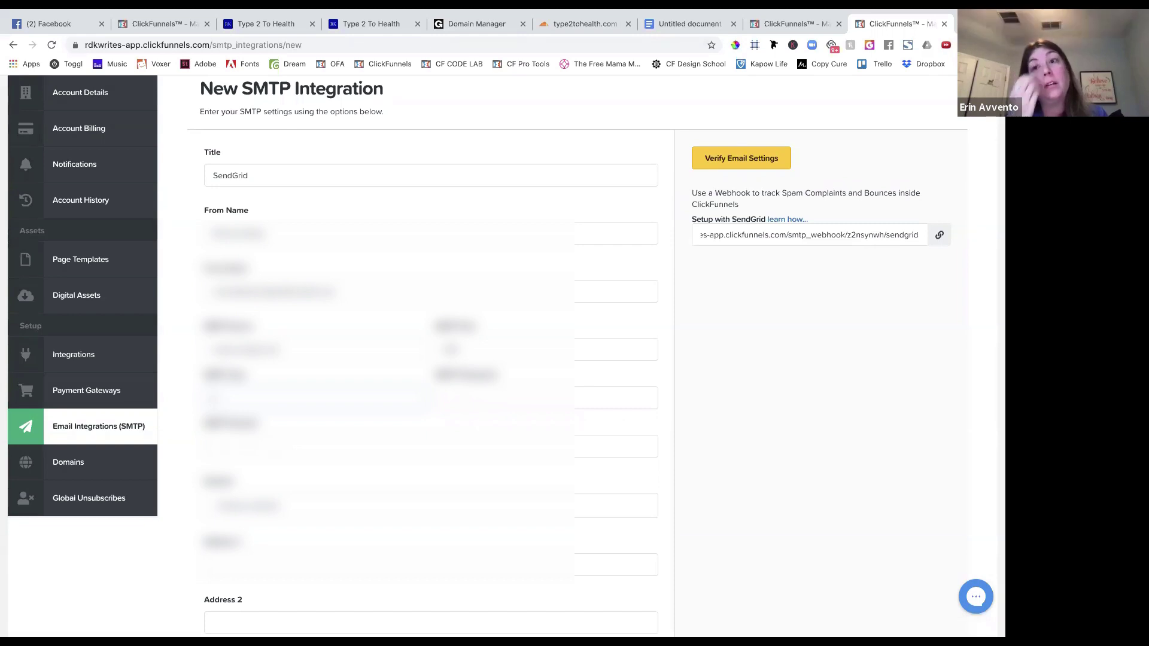
pyautogui.press('super+t')
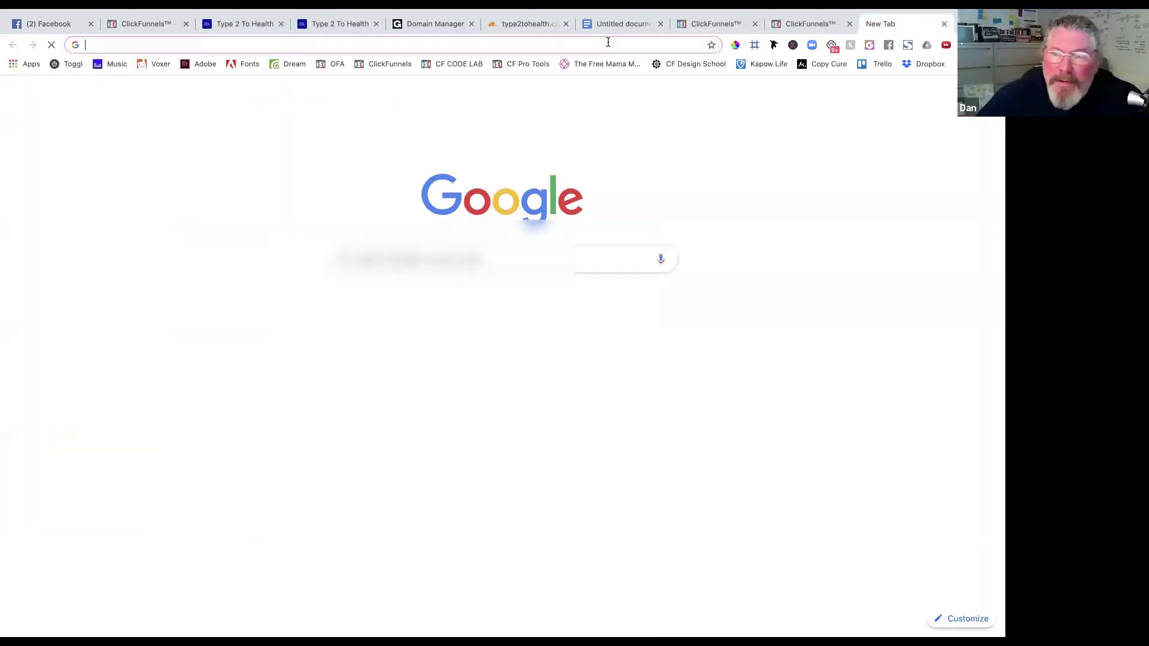
# Search the web for sendgrid and open the official SendGrid website.
pyautogui.write('send')
pyautogui.press('BackSpace')
pyautogui.press('BackSpace')
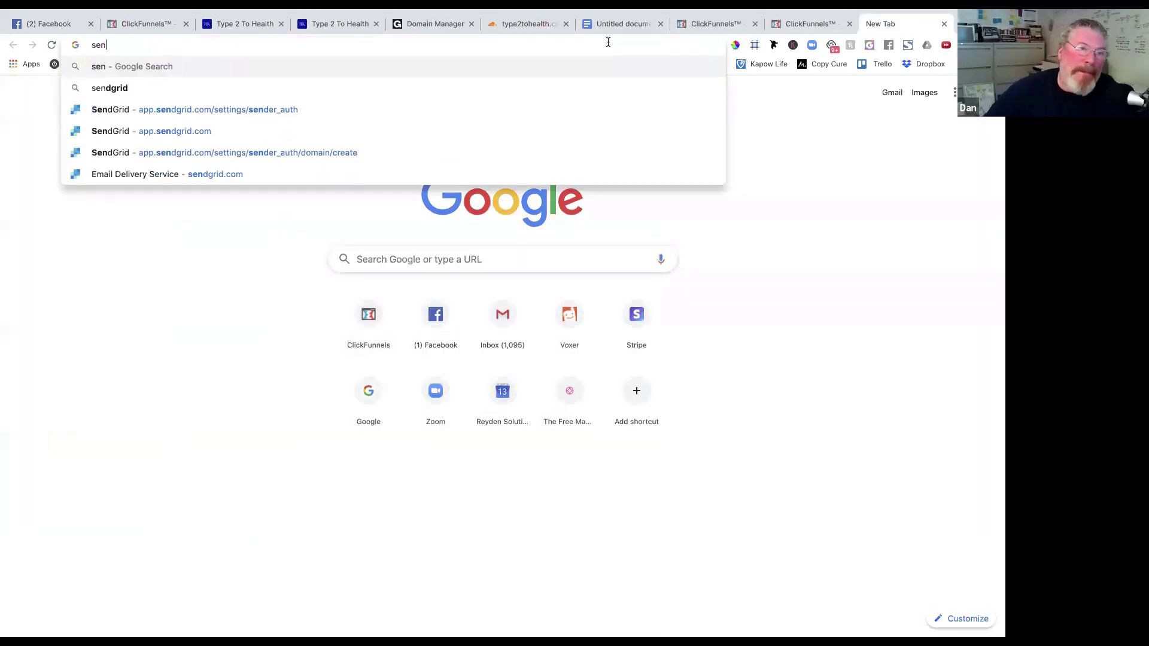
pyautogui.write('dgrid')
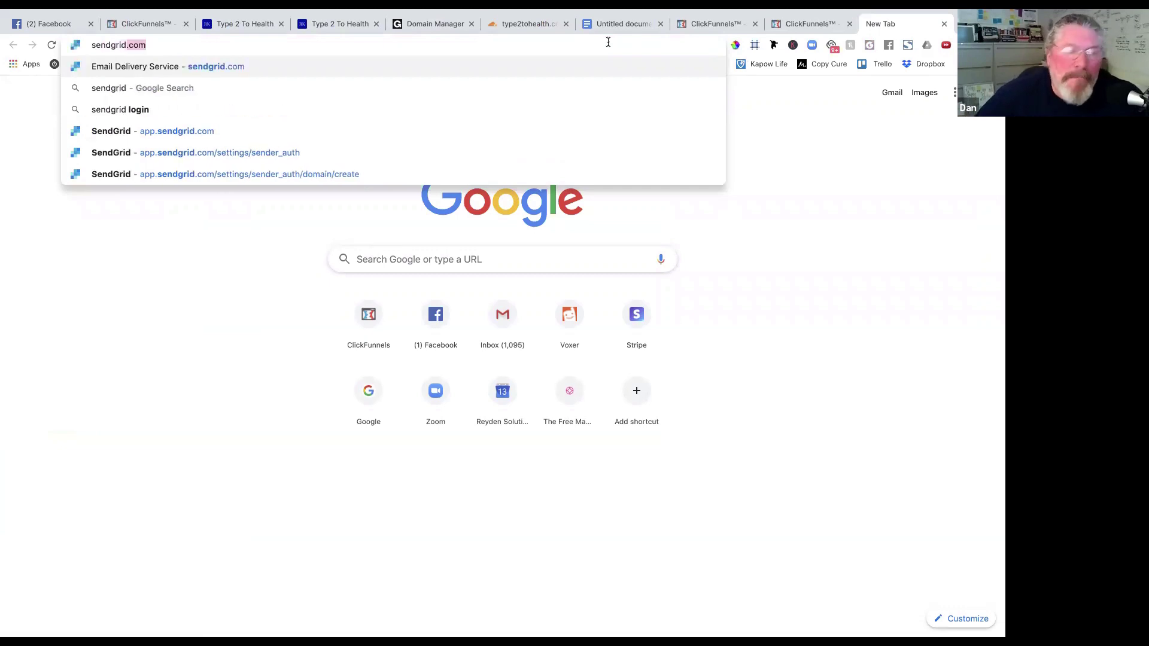
pyautogui.press('BackSpace')
pyautogui.press('Return')
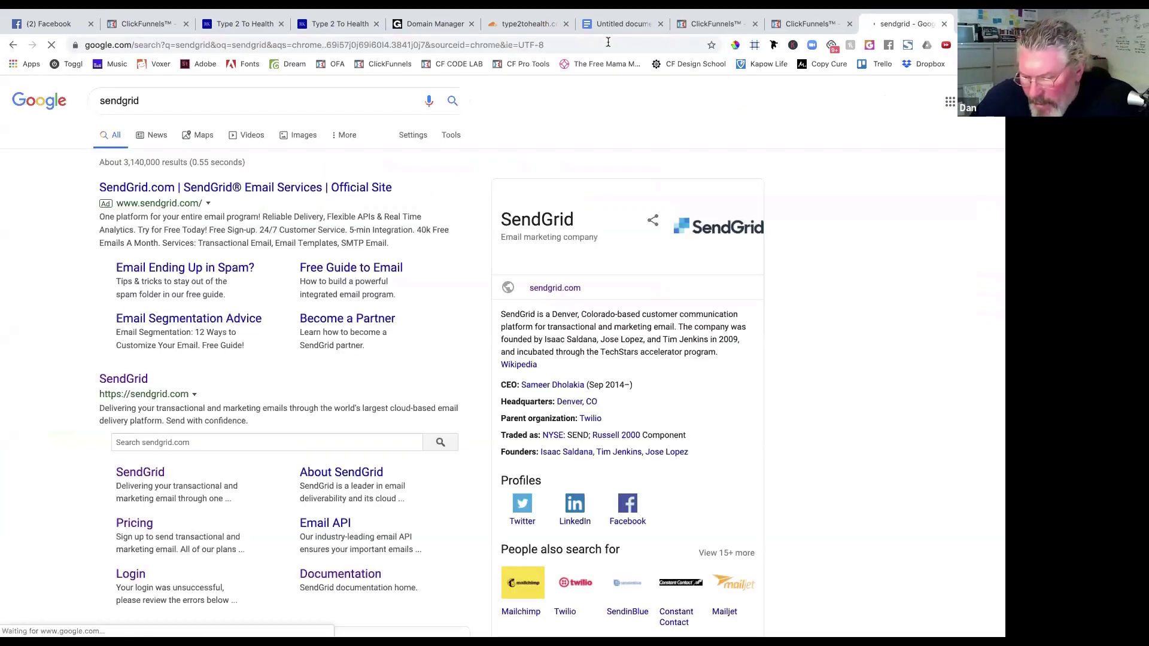
pyautogui.click(123, 378)
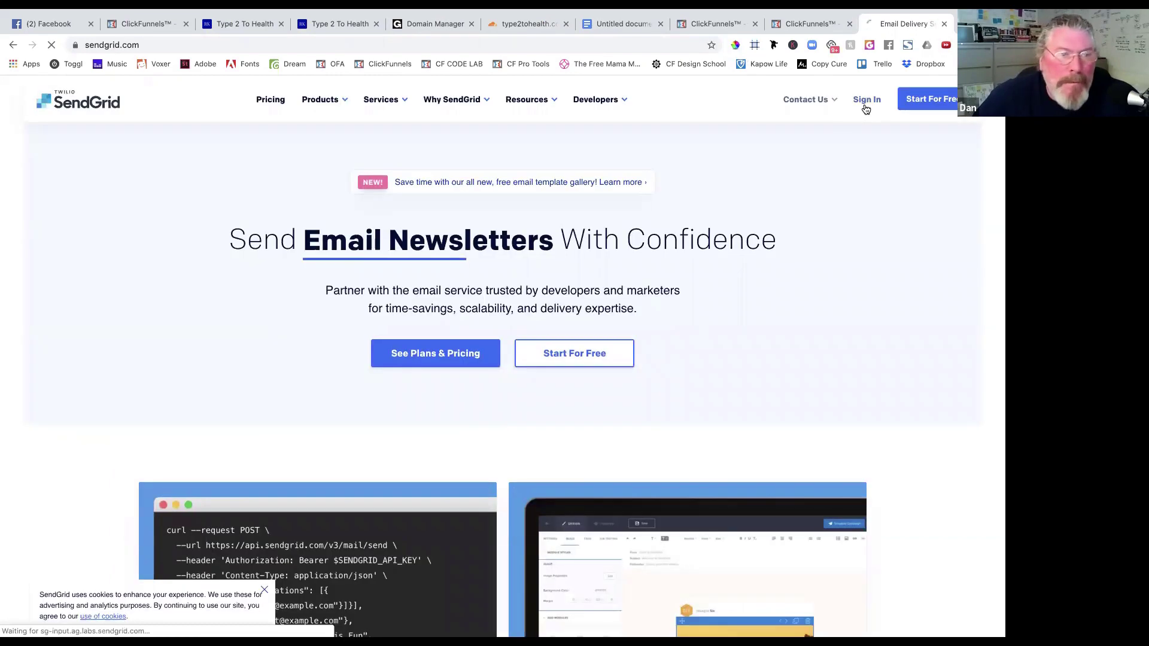
# Reach the SendGrid login page, backing out of Forgot Password, then open a new tab.
pyautogui.click(866, 106)
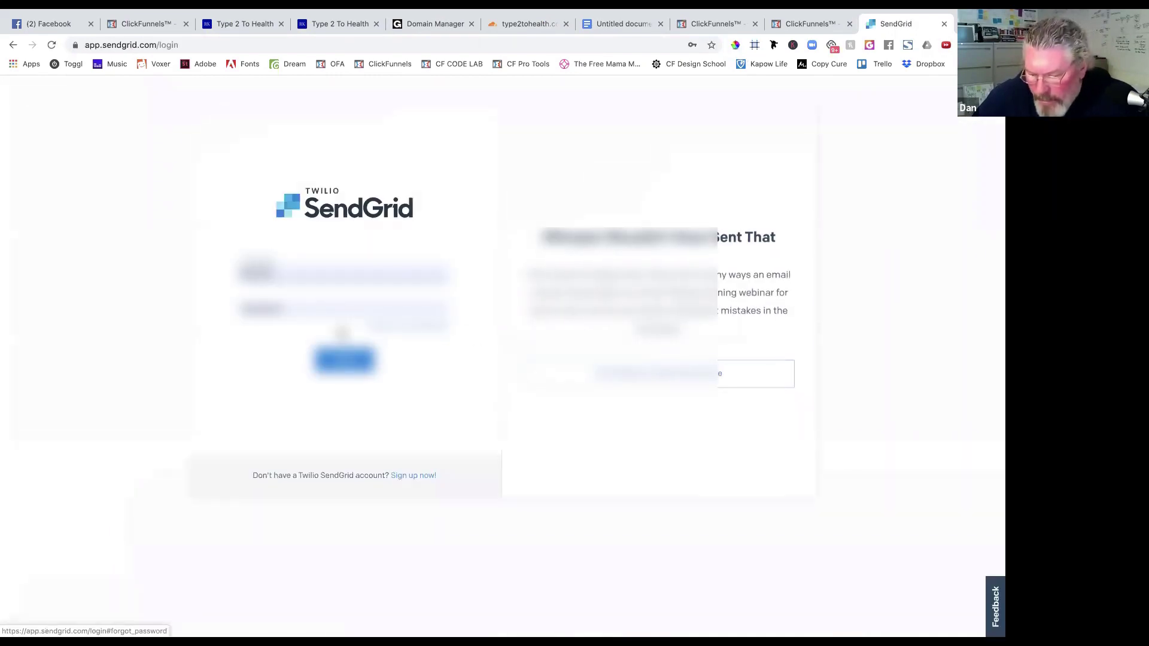
pyautogui.click(333, 328)
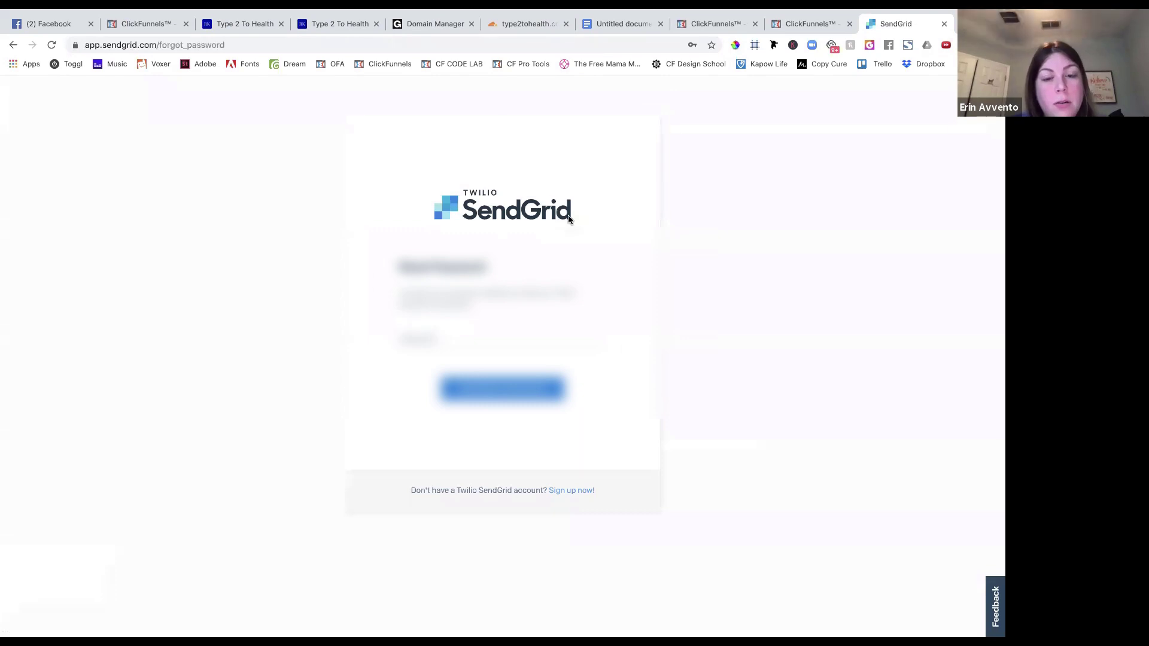
pyautogui.click(14, 45)
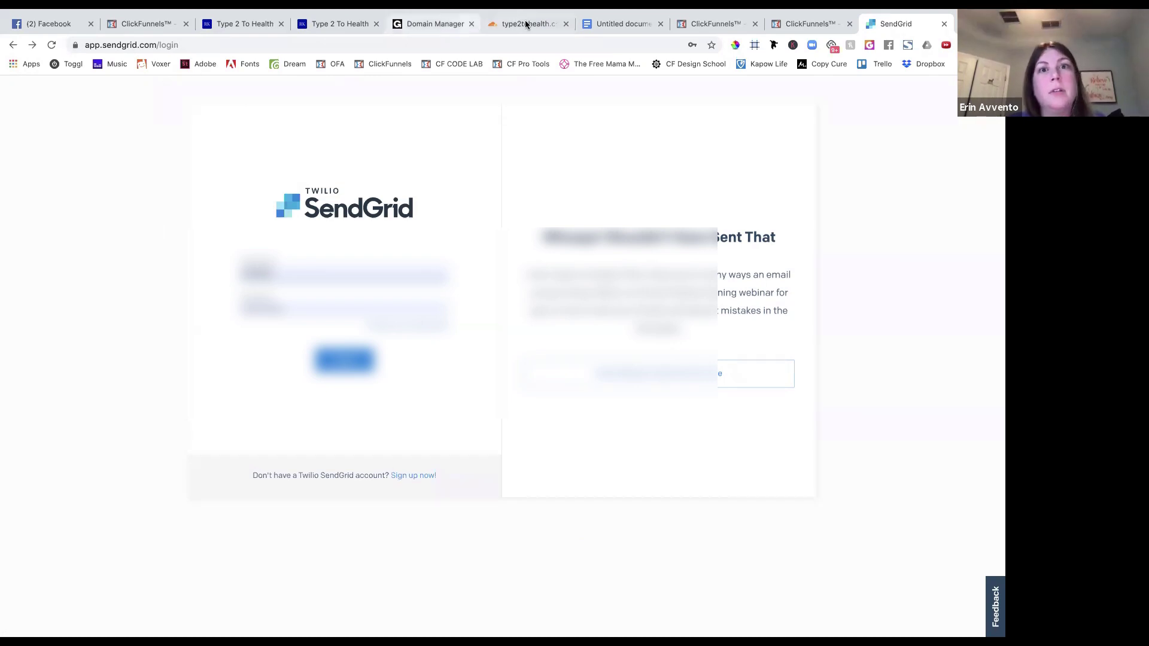
pyautogui.hotkey('ctrl', 't')
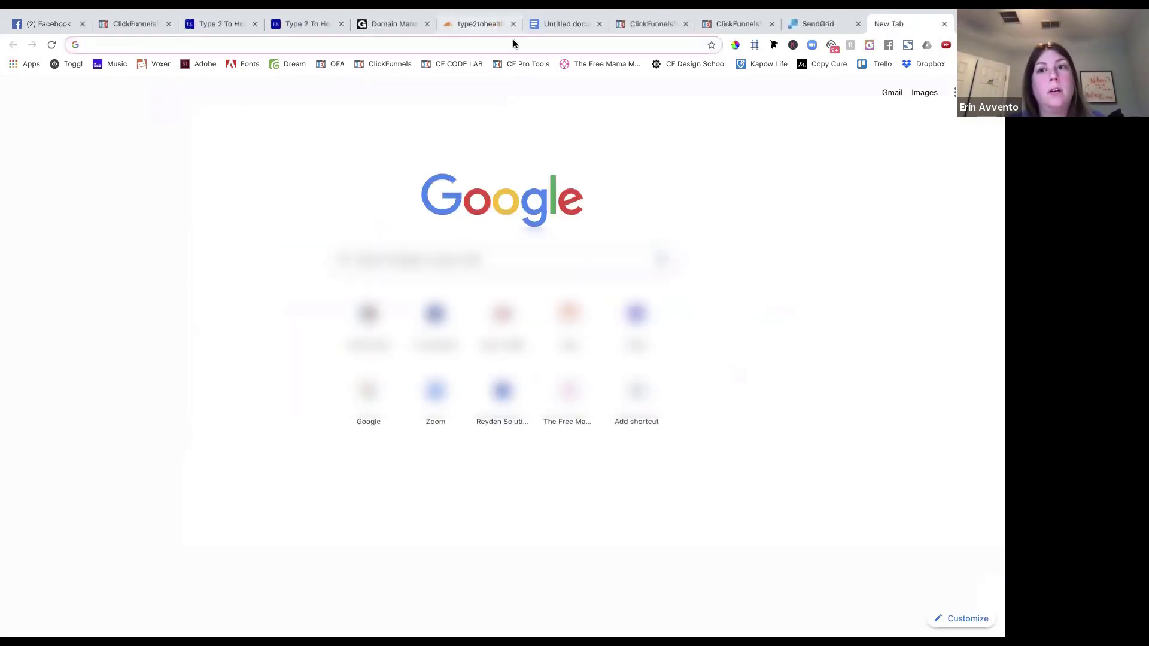
# Search the Gmail inbox for the account username, then with a number added.
pyautogui.click(892, 94)
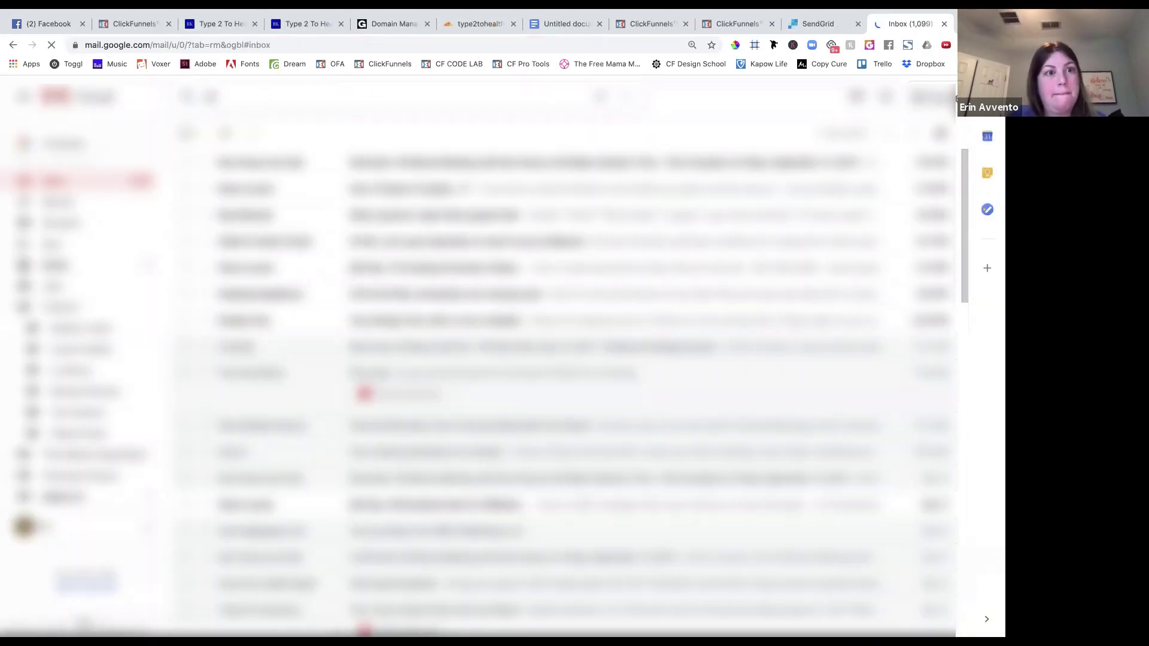
pyautogui.write('elley')
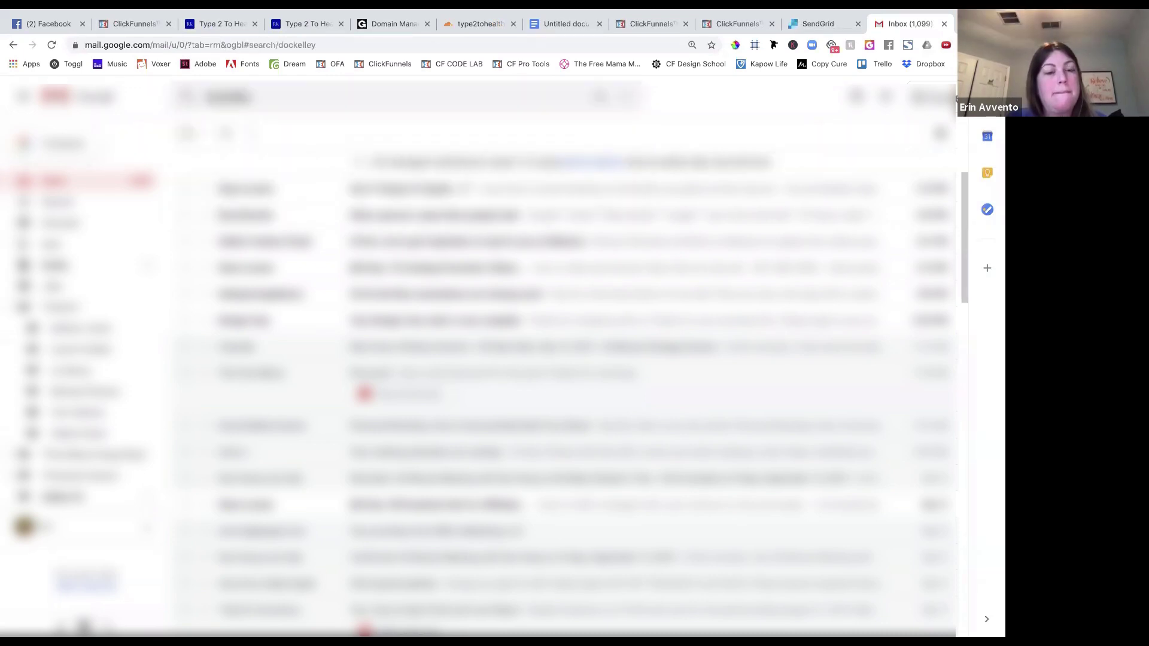
pyautogui.press('Return')
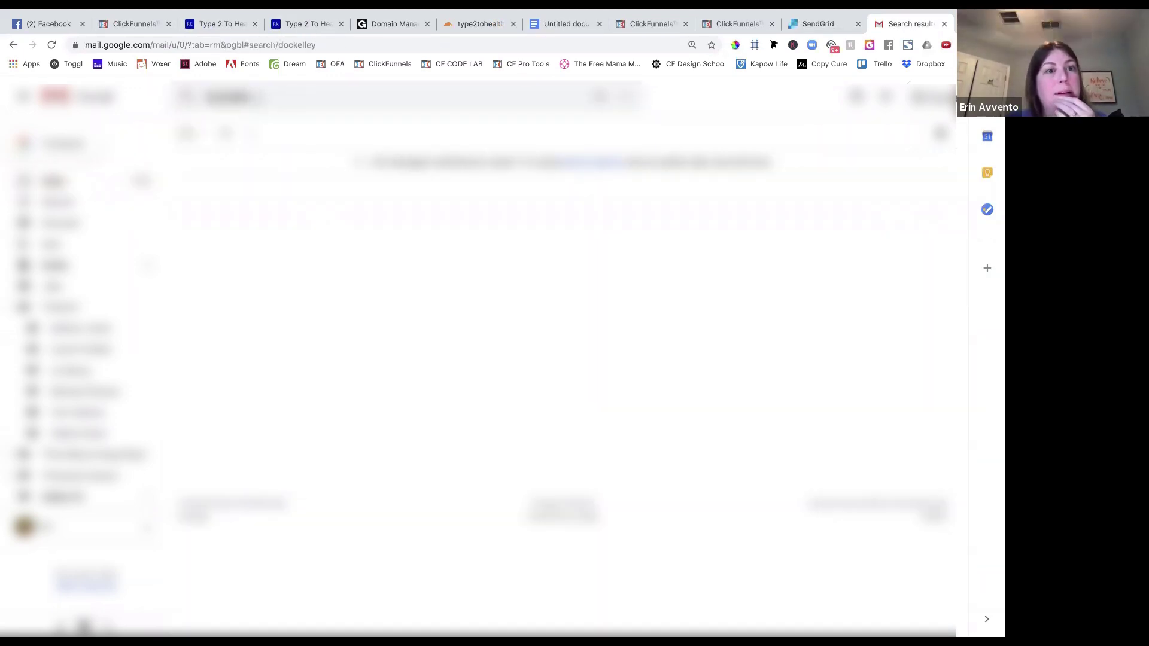
pyautogui.write('1')
pyautogui.press('Return')
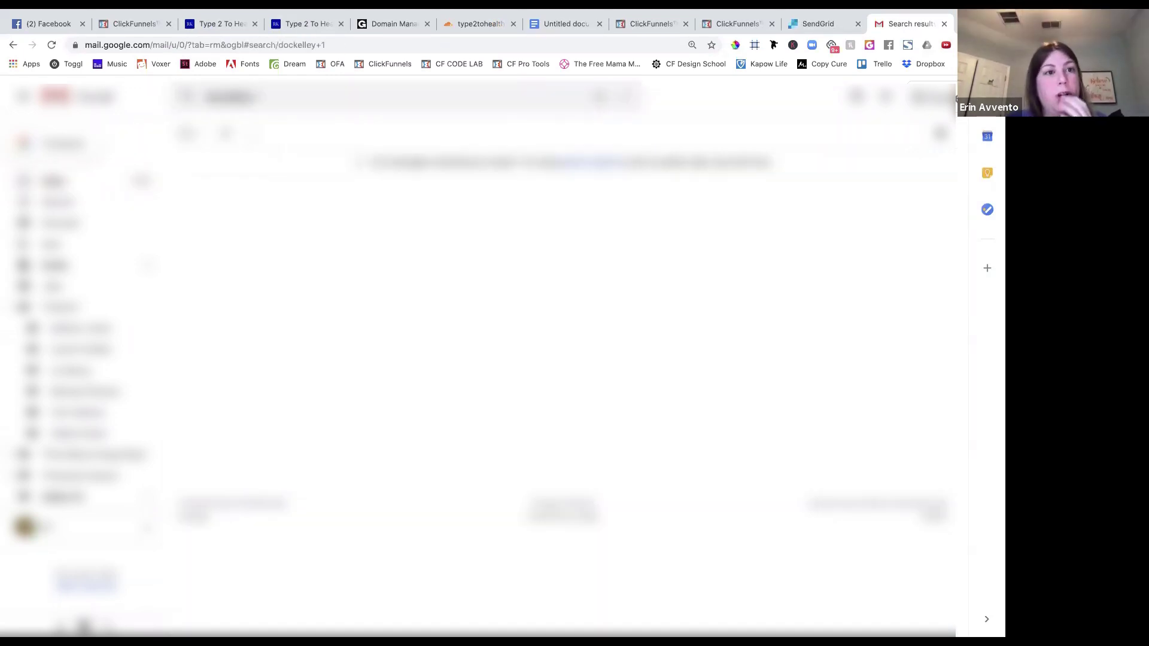
# Check the SendGrid login tab, then rerun the Gmail search with the stray space removed.
pyautogui.click(805, 24)
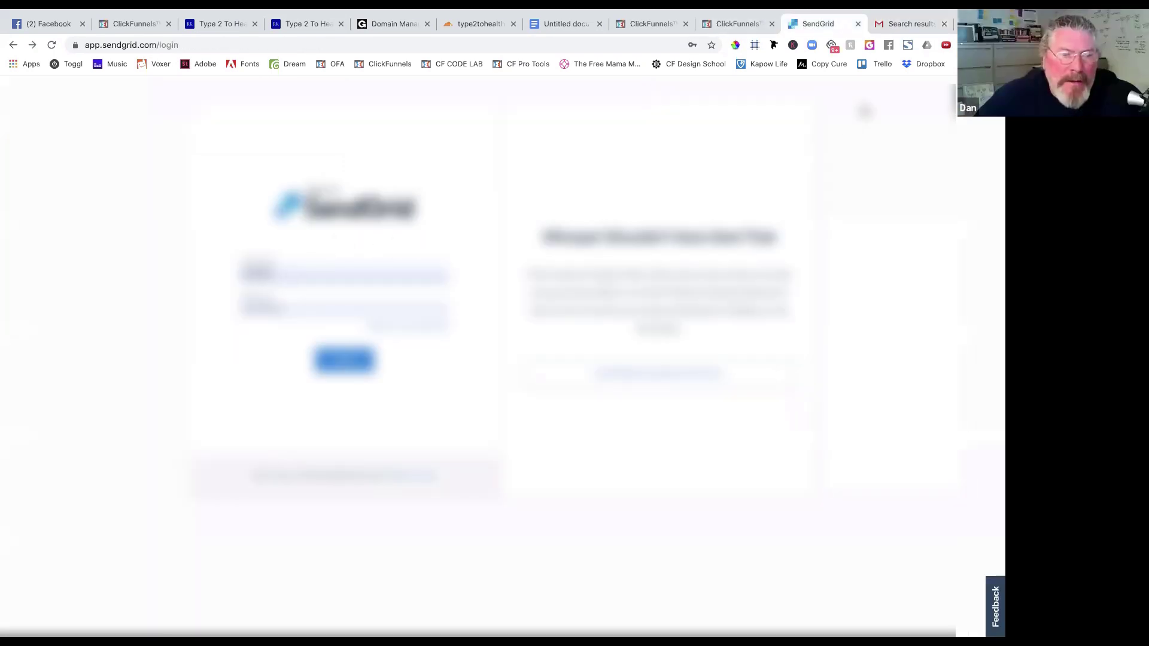
pyautogui.click(891, 24)
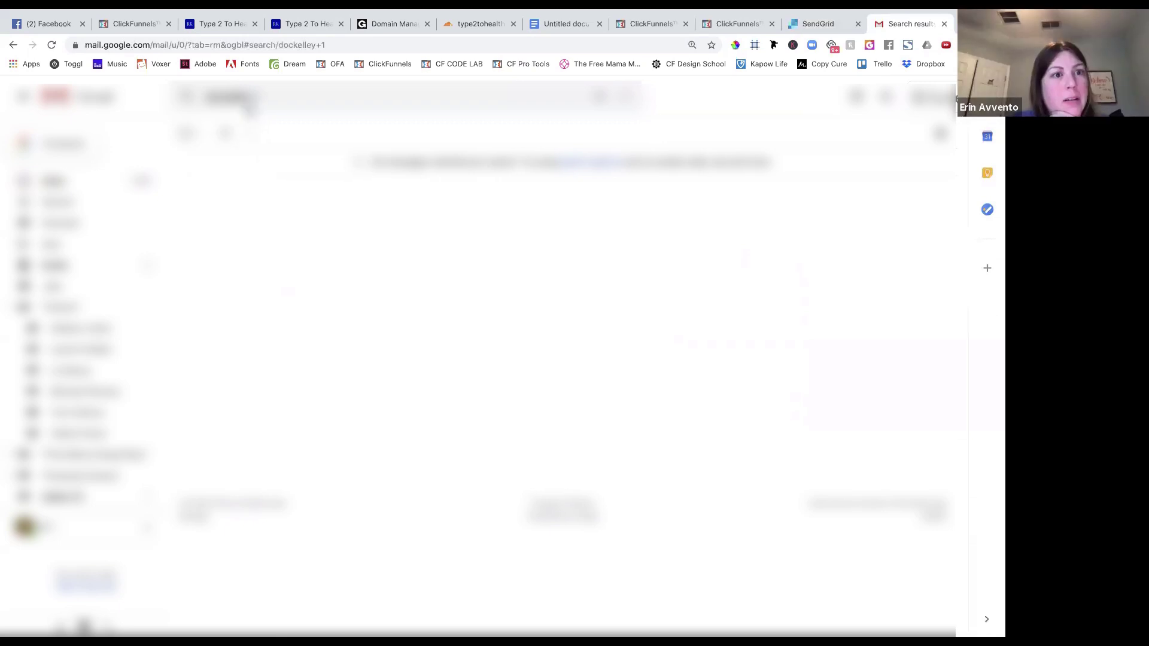
pyautogui.click(817, 23)
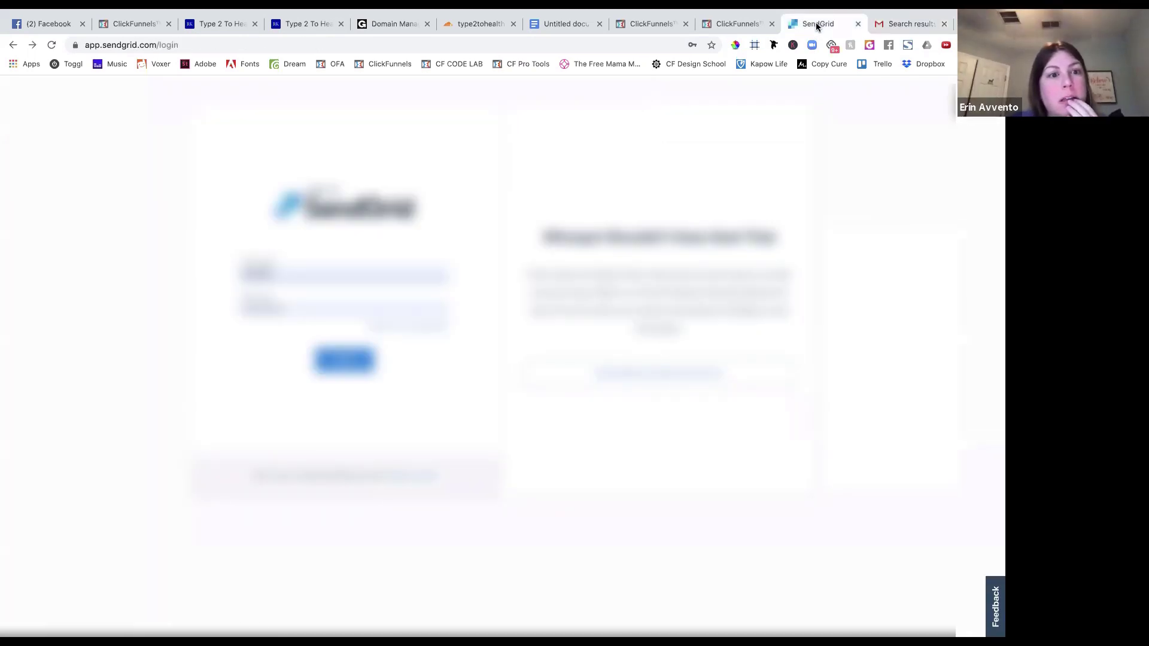
pyautogui.click(896, 23)
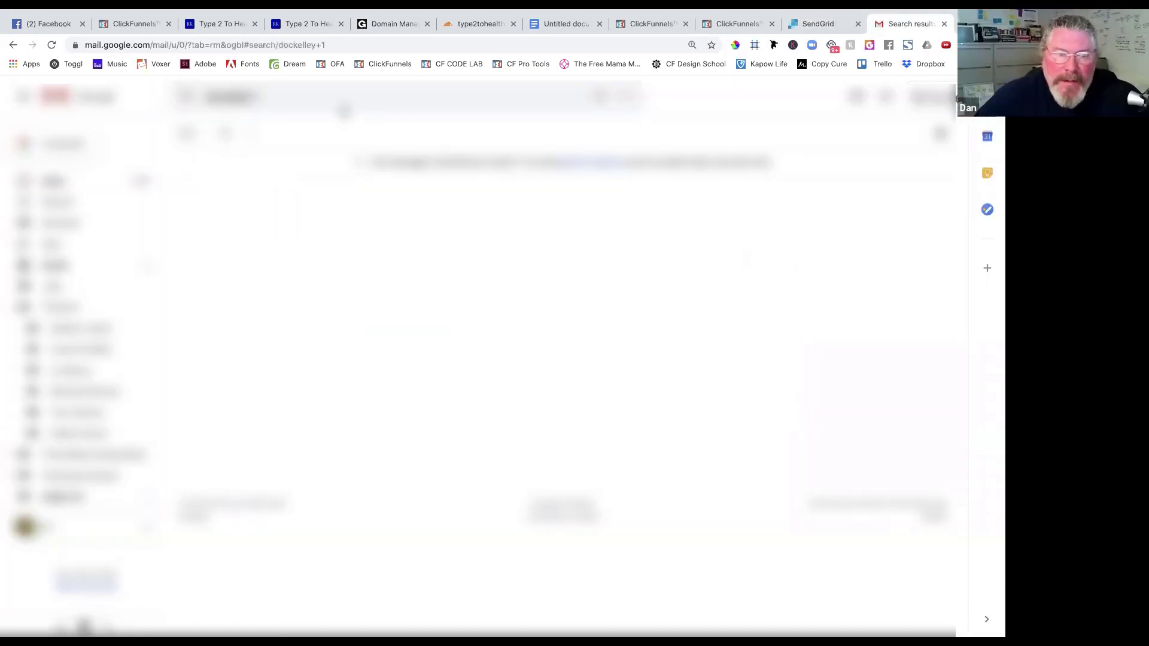
pyautogui.click(276, 97)
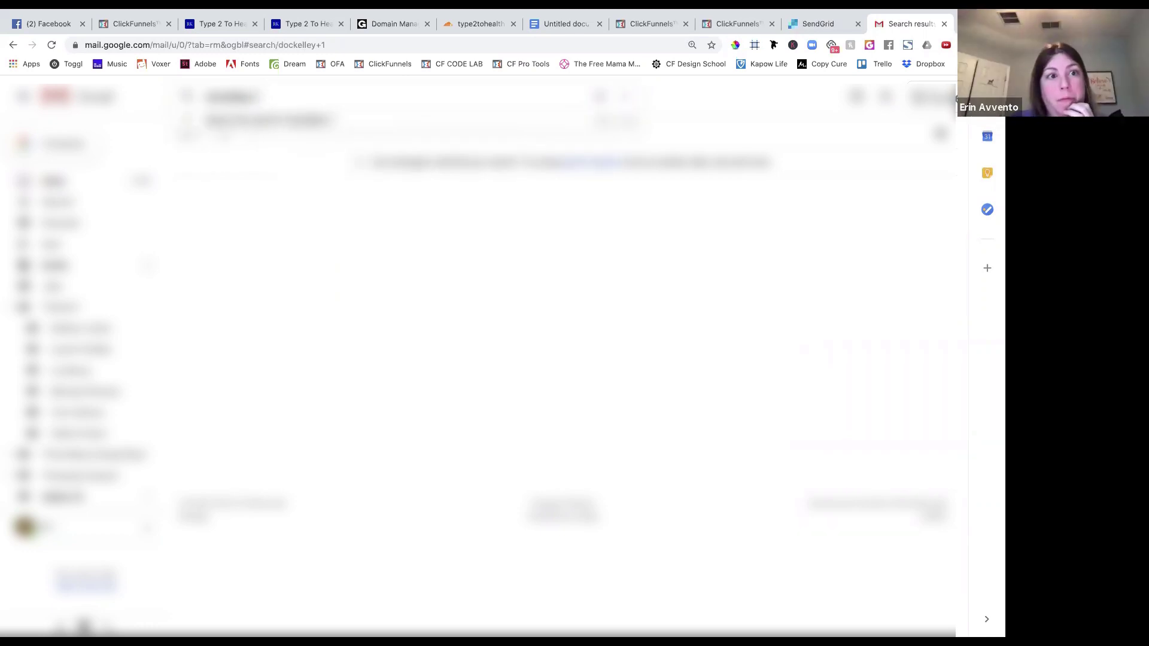
pyautogui.press('Left')
pyautogui.press('BackSpace')
pyautogui.press('Return')
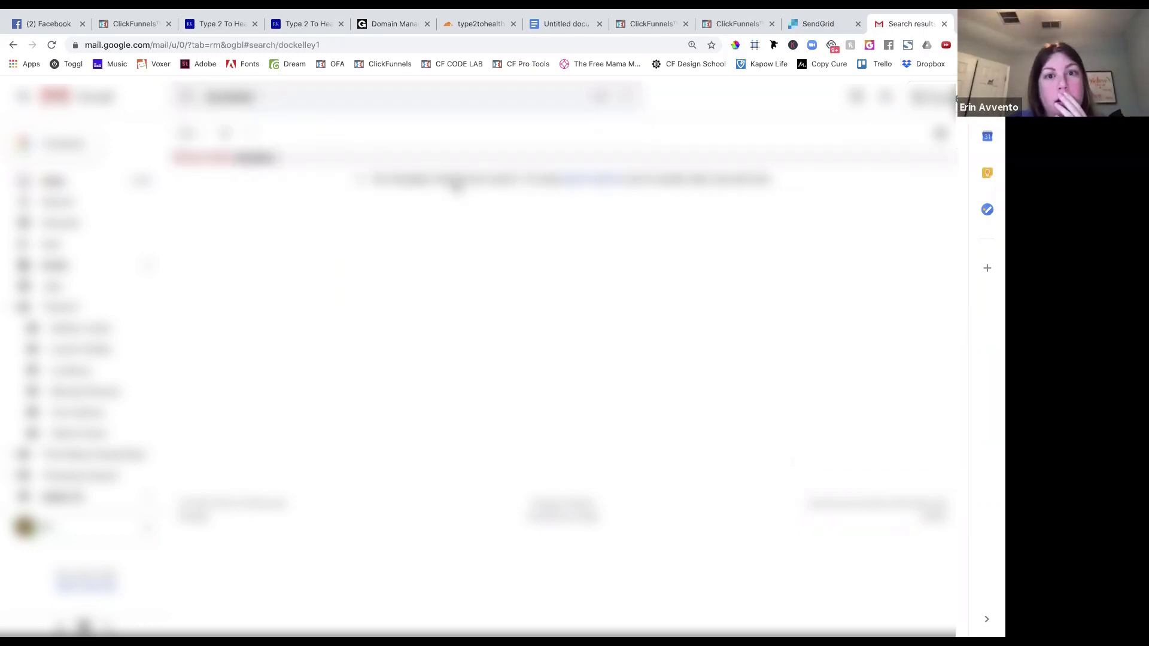
# Search Gmail for sendgrid emails, read the Welcome Video thread, then return to the SendGrid tab.
pyautogui.click(275, 97)
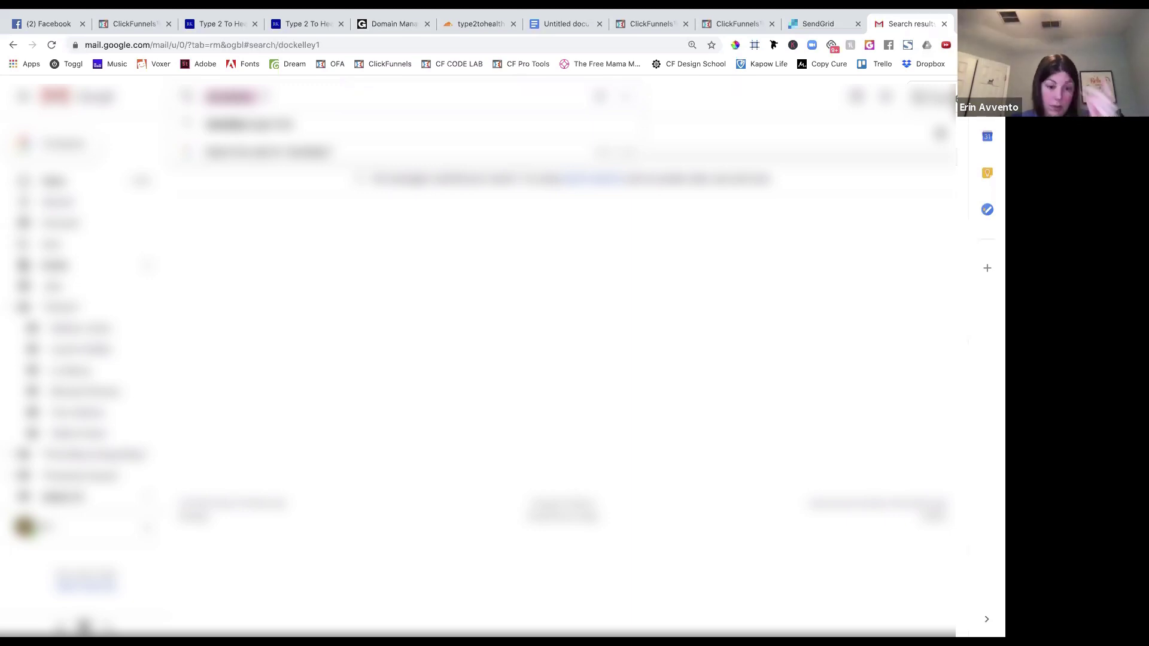
pyautogui.write('dockgrid')
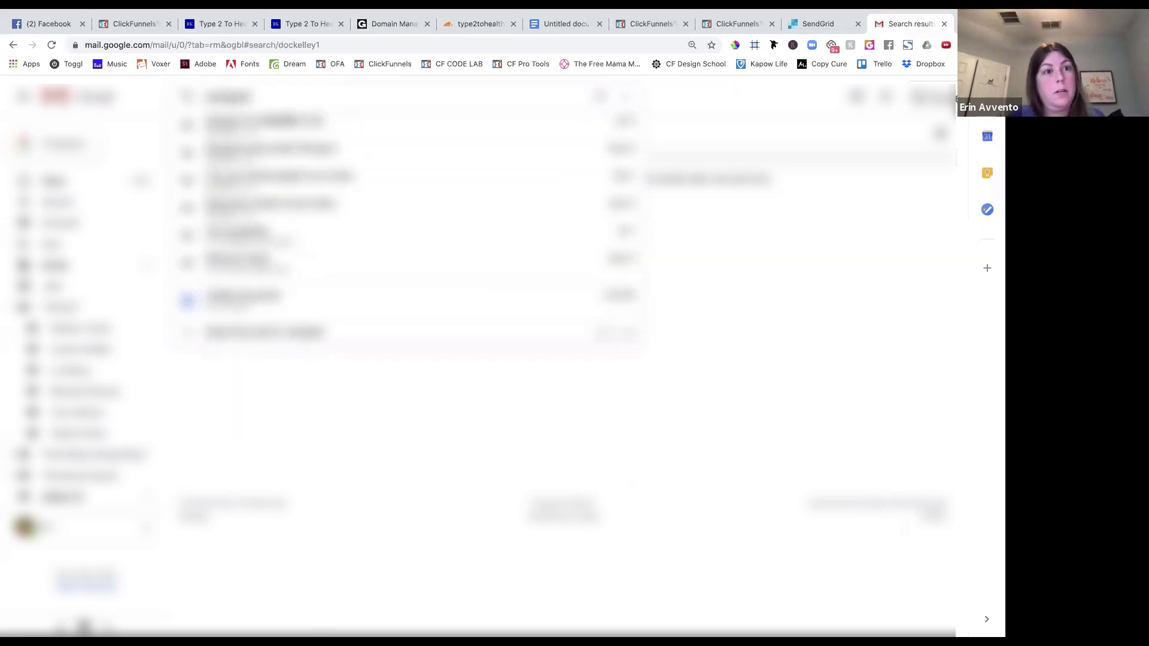
pyautogui.press('Return')
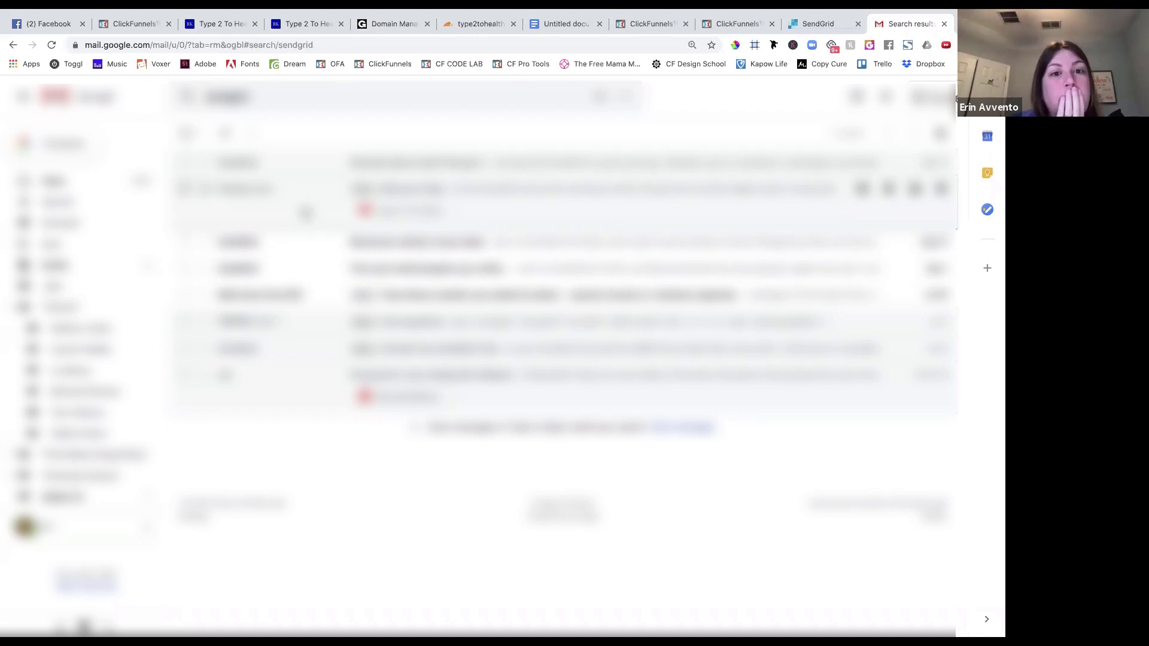
pyautogui.click(419, 189)
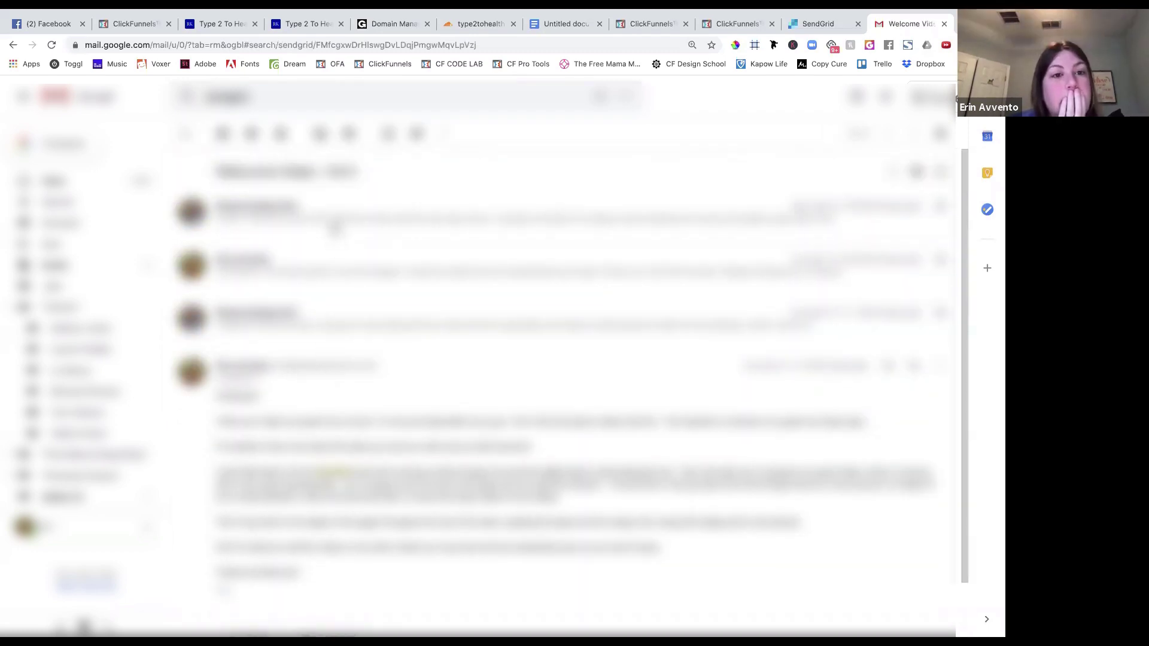
pyautogui.click(327, 224)
pyautogui.scroll(-5, 341, 353)
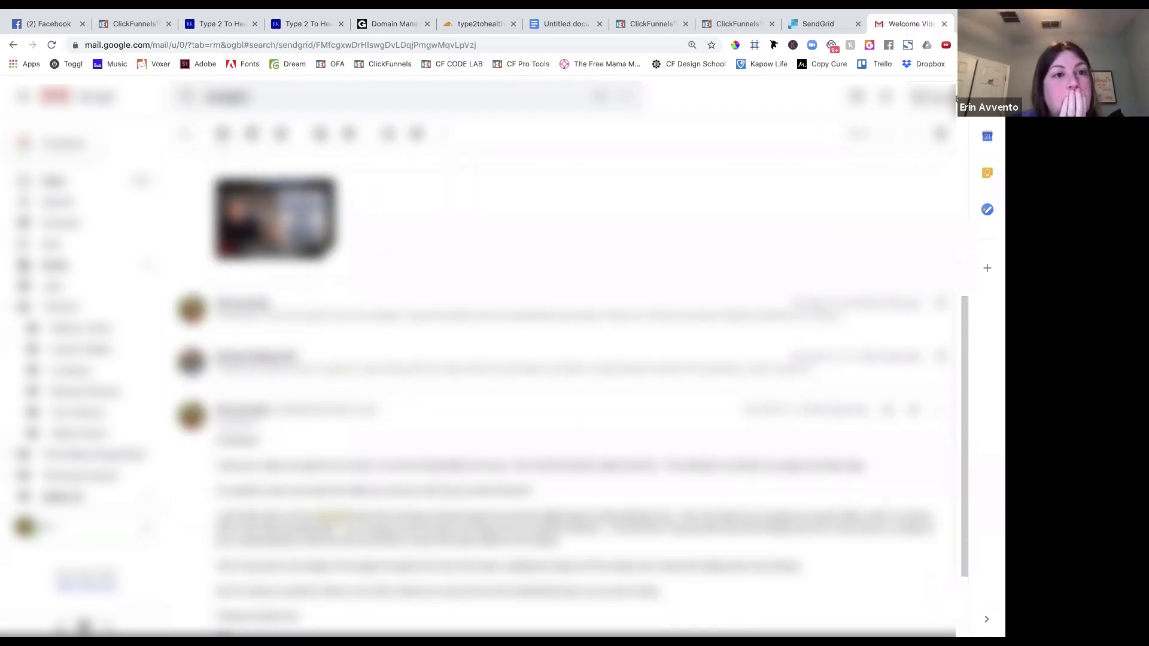
pyautogui.click(185, 133)
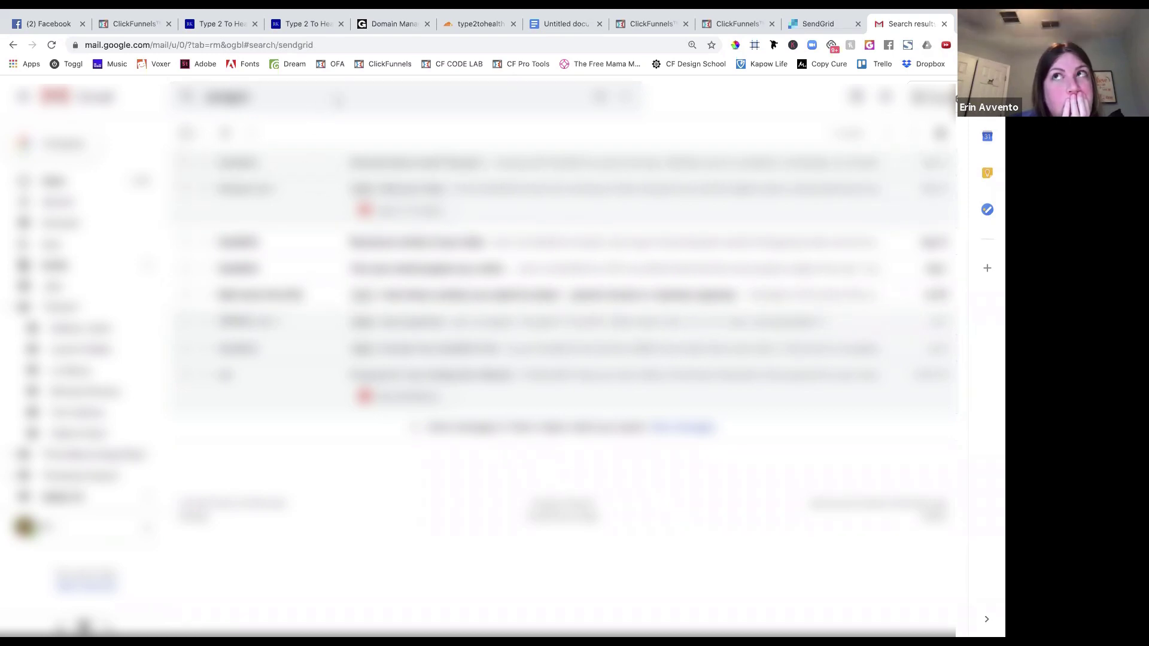
pyautogui.click(832, 26)
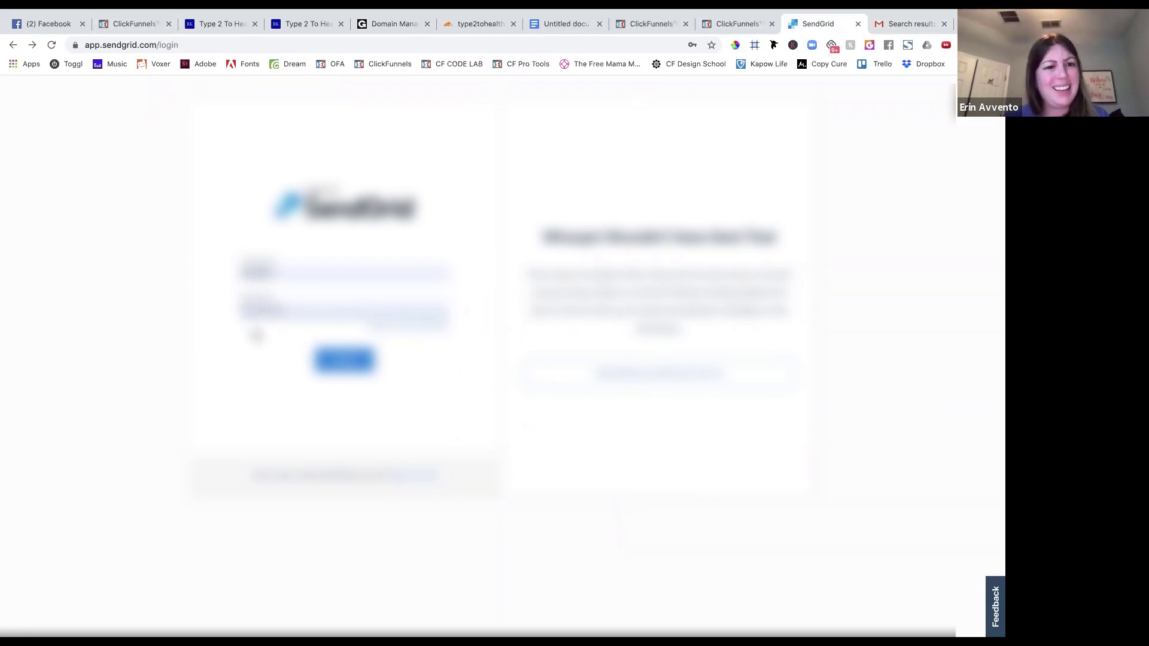
# Reload SendGrid to reach the dashboard (13 requests, 92.31% delivered), then switch to ClickFunnels.
pyautogui.click(52, 45)
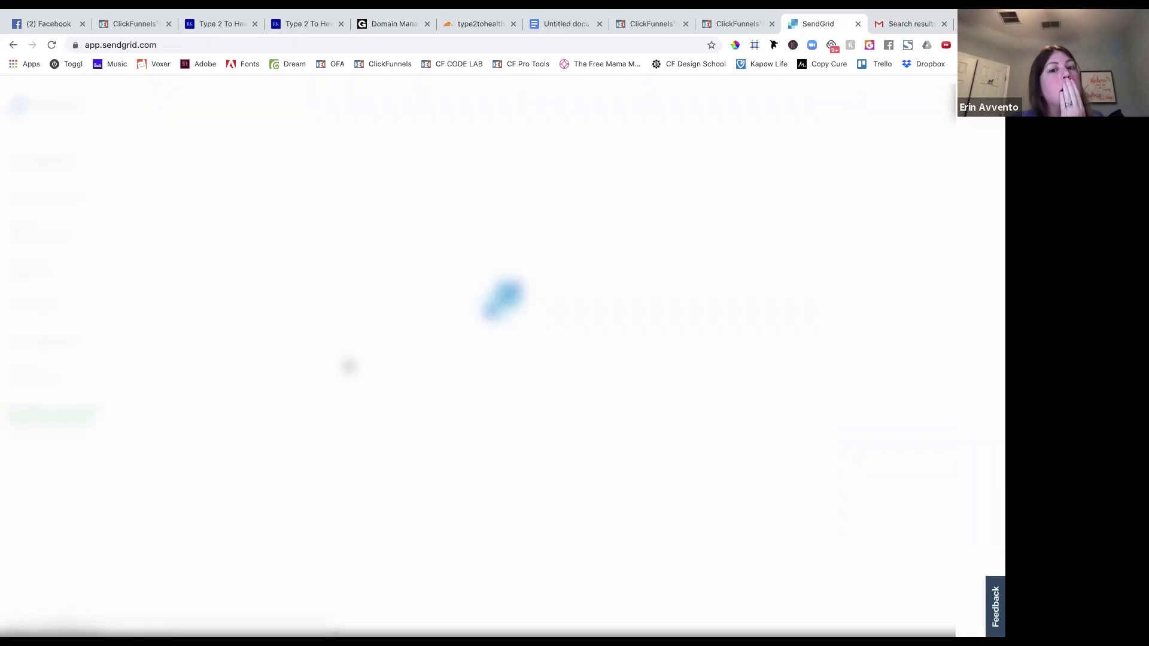
pyautogui.click(135, 24)
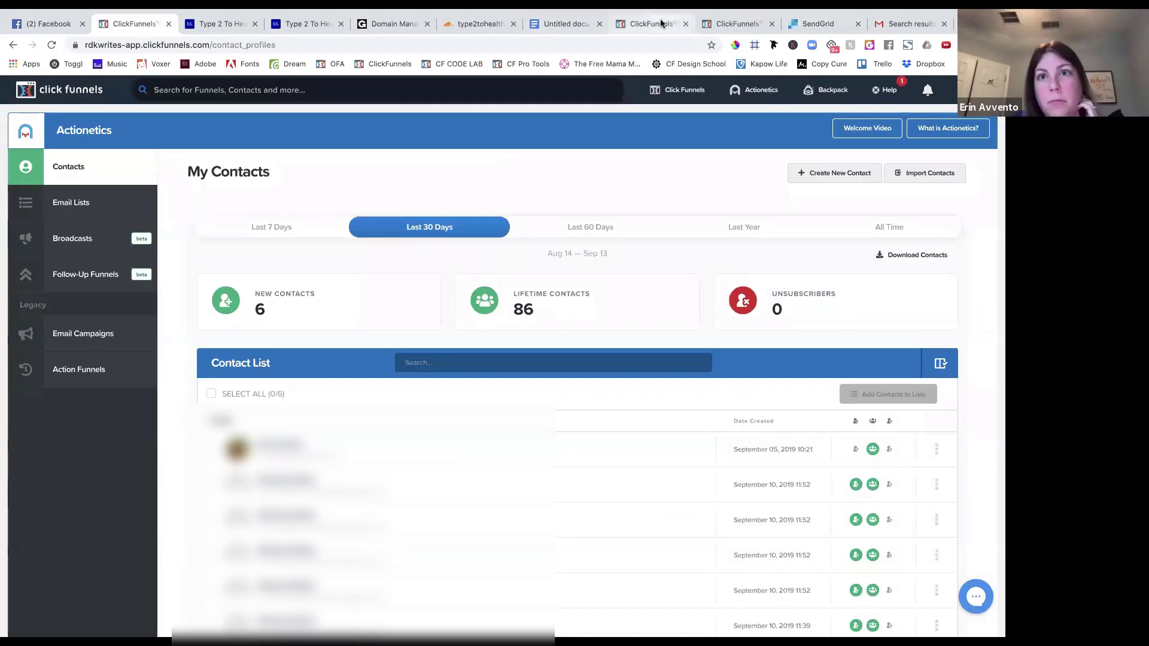
# Go to the new SMTP integration form, pick a select value and add 'com' to the domain field.
pyautogui.click(662, 23)
pyautogui.click(723, 23)
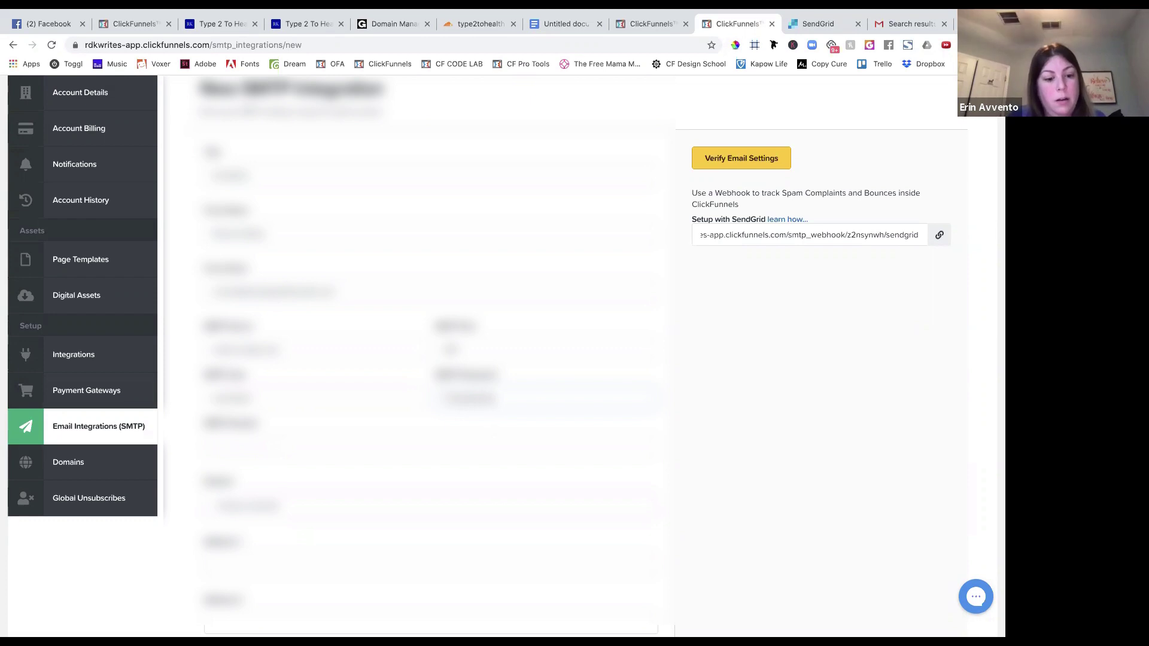
pyautogui.click(415, 444)
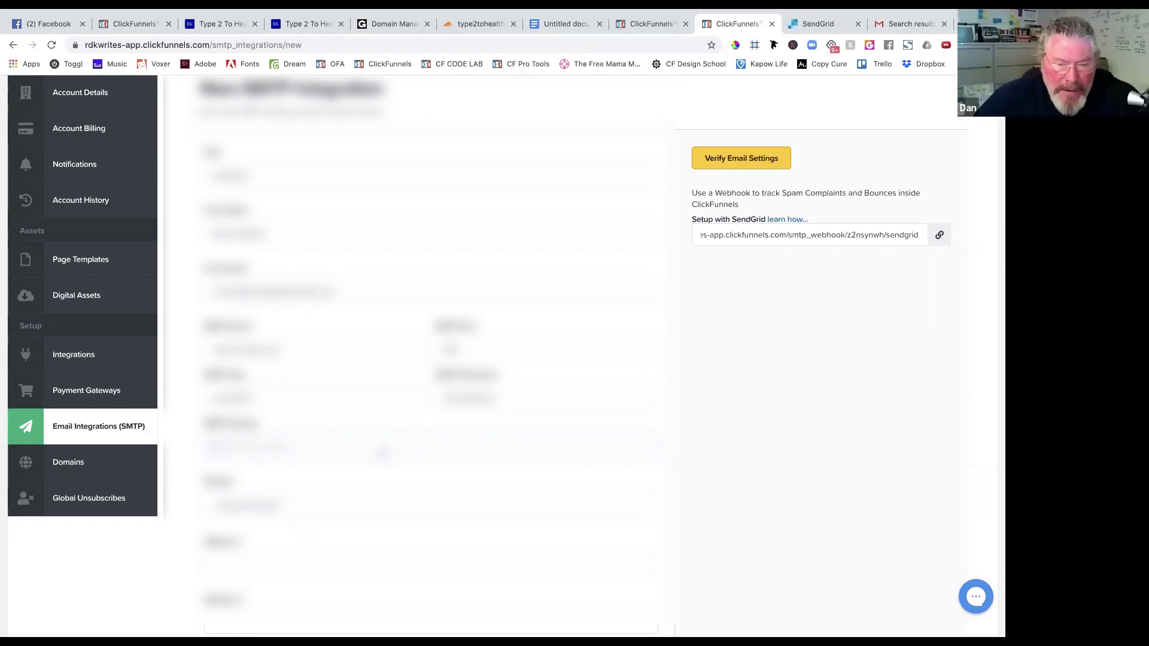
pyautogui.click(382, 452)
pyautogui.write('co')
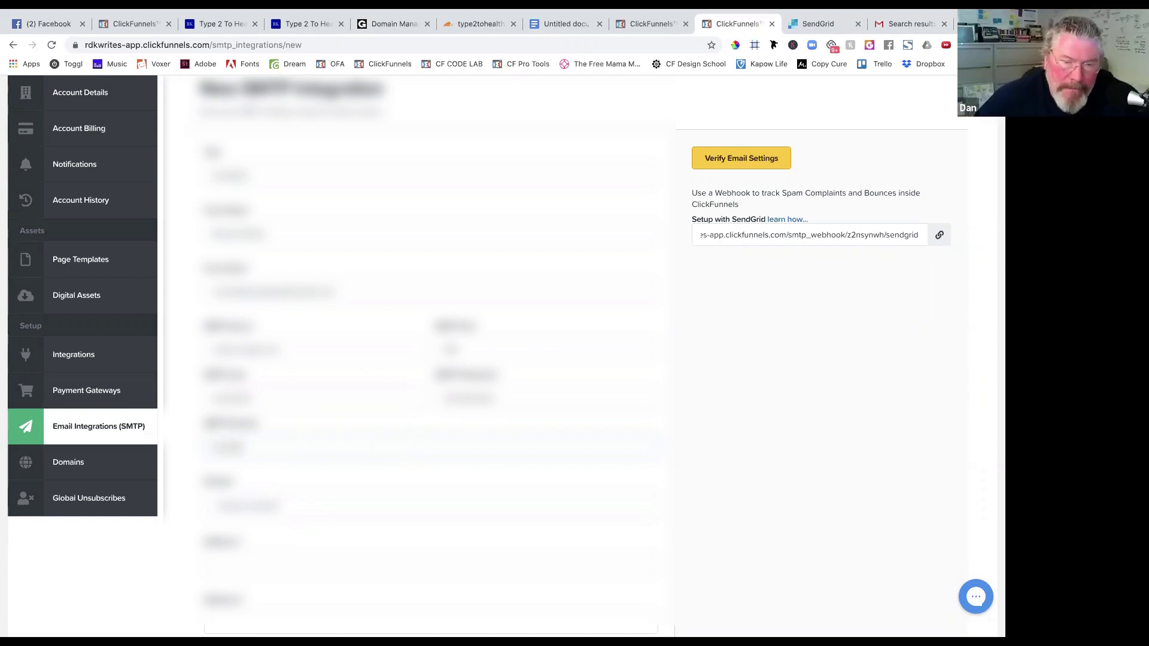
pyautogui.write('m')
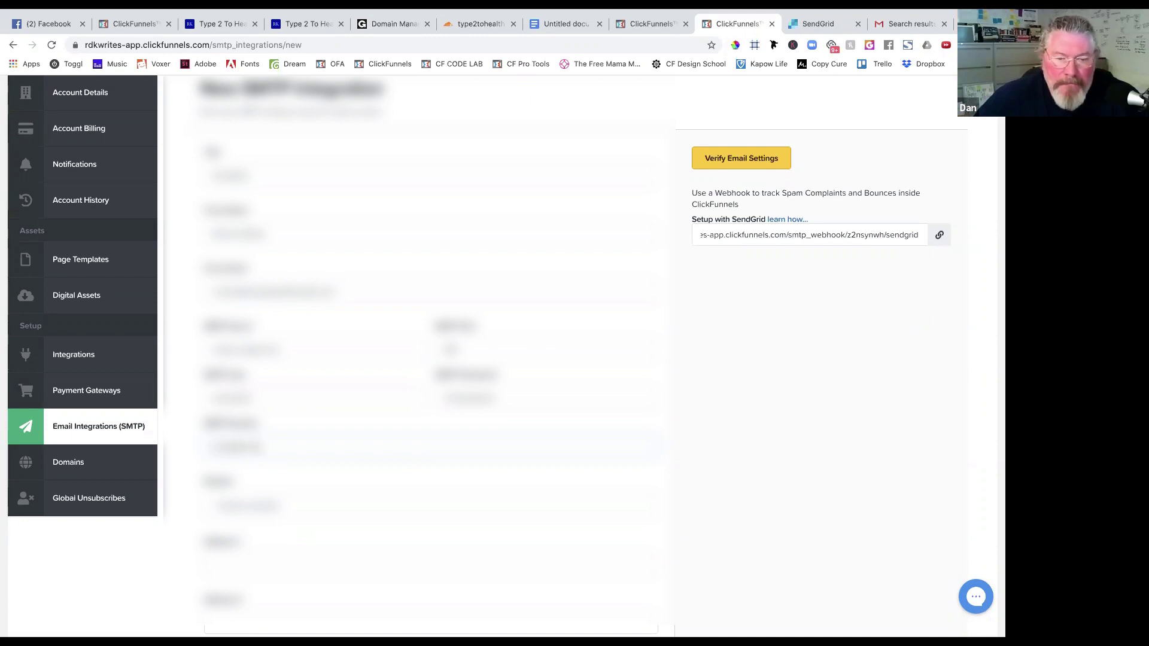
# Choose options in two more SMTP form dropdowns, then open a new browser tab.
pyautogui.scroll(-3, 380, 506)
pyautogui.click(305, 382)
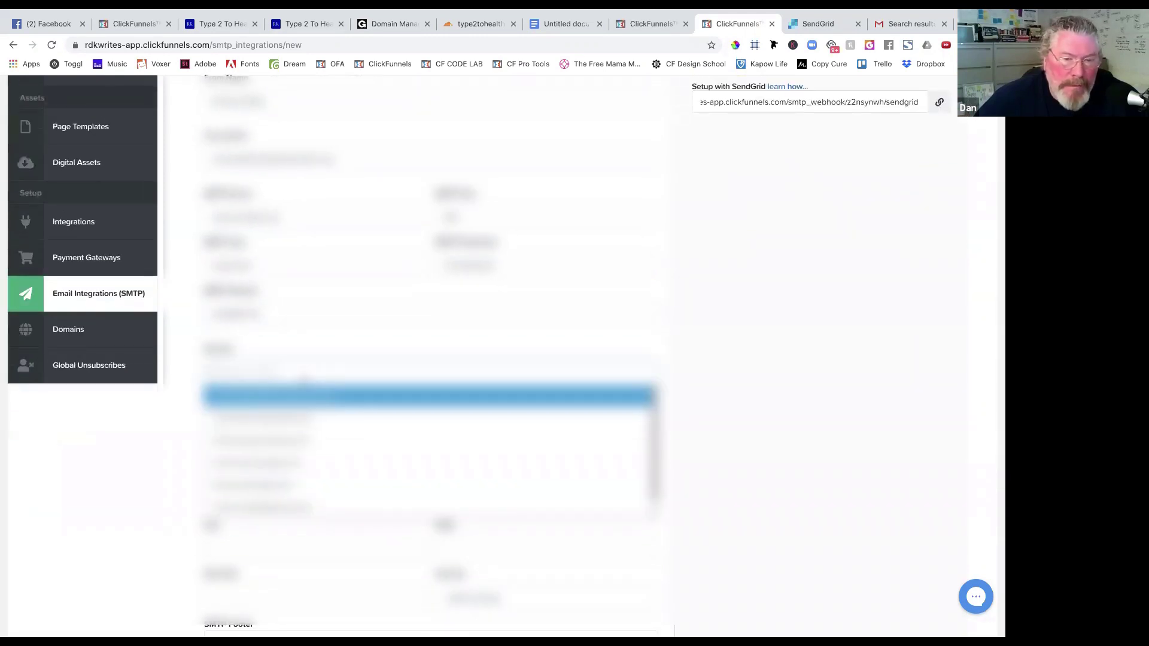
pyautogui.scroll(-2, 308, 445)
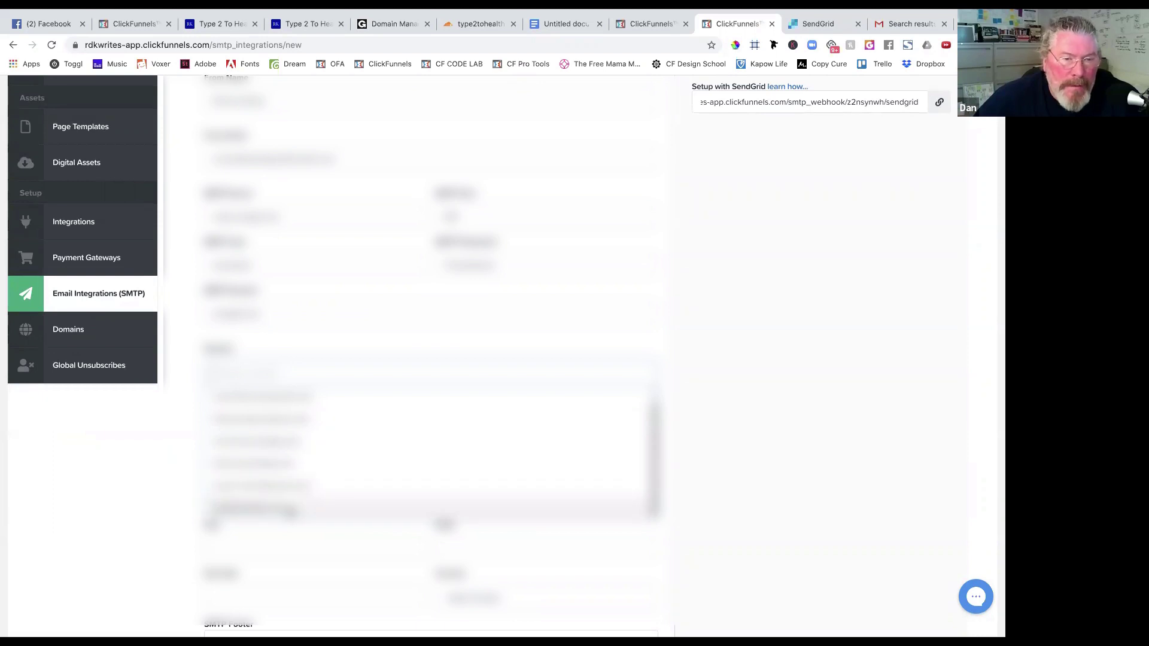
pyautogui.click(287, 508)
pyautogui.click(246, 427)
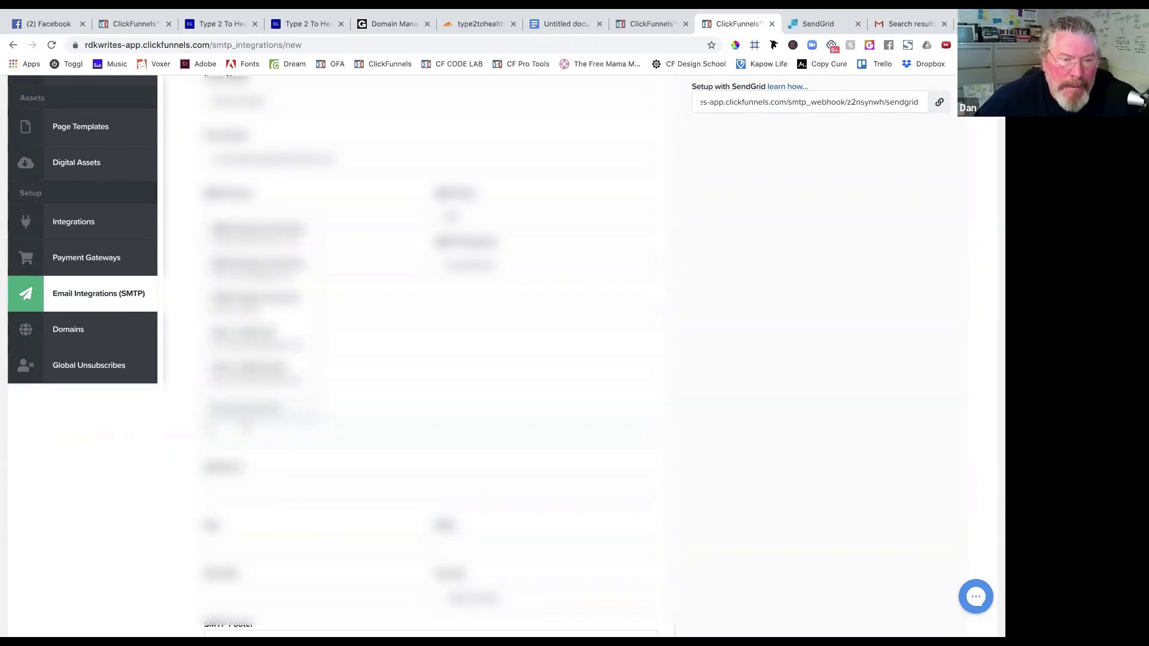
pyautogui.click(172, 447)
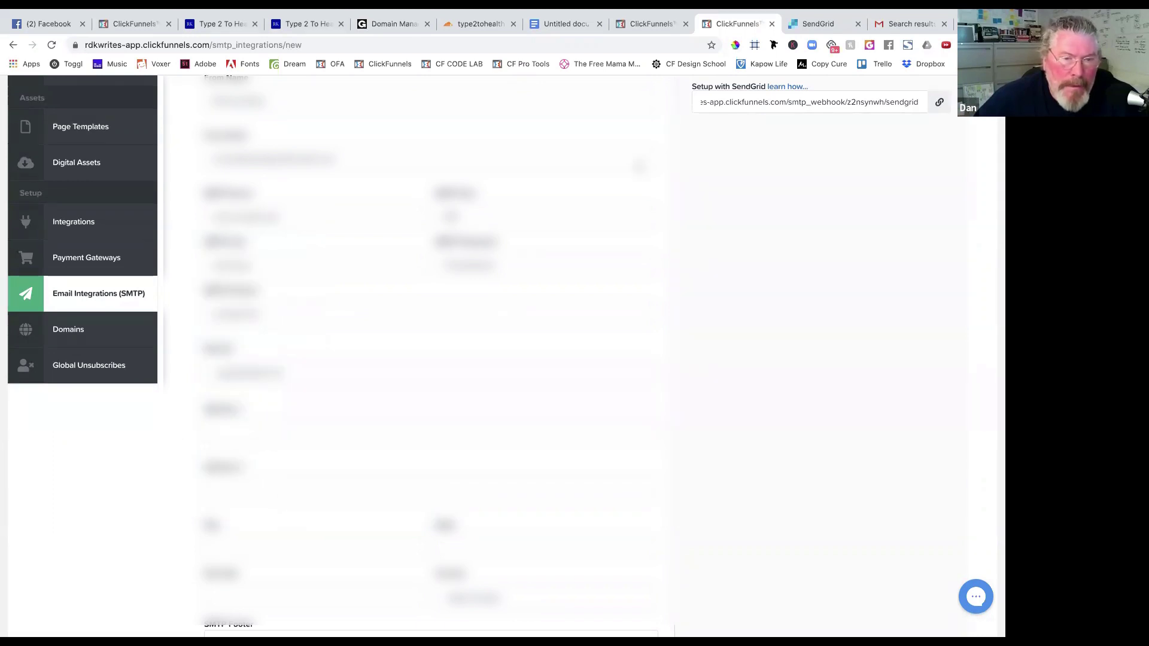
pyautogui.press('super+t')
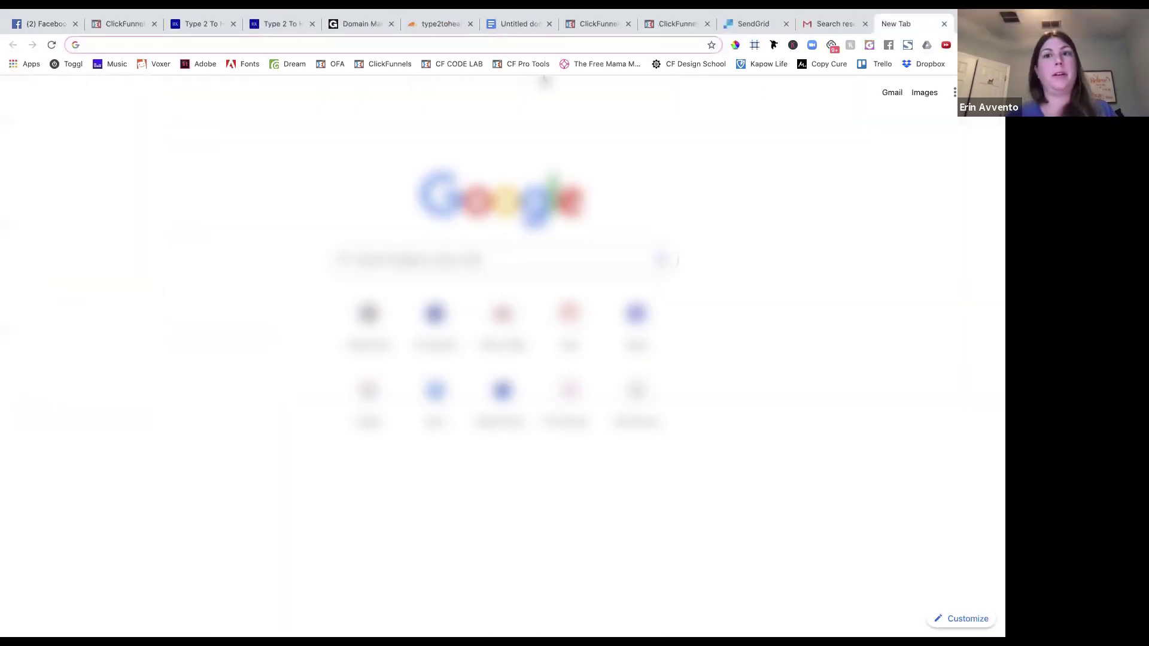
# Open the Getting Started Questionnaire in Google Forms.
pyautogui.click(954, 94)
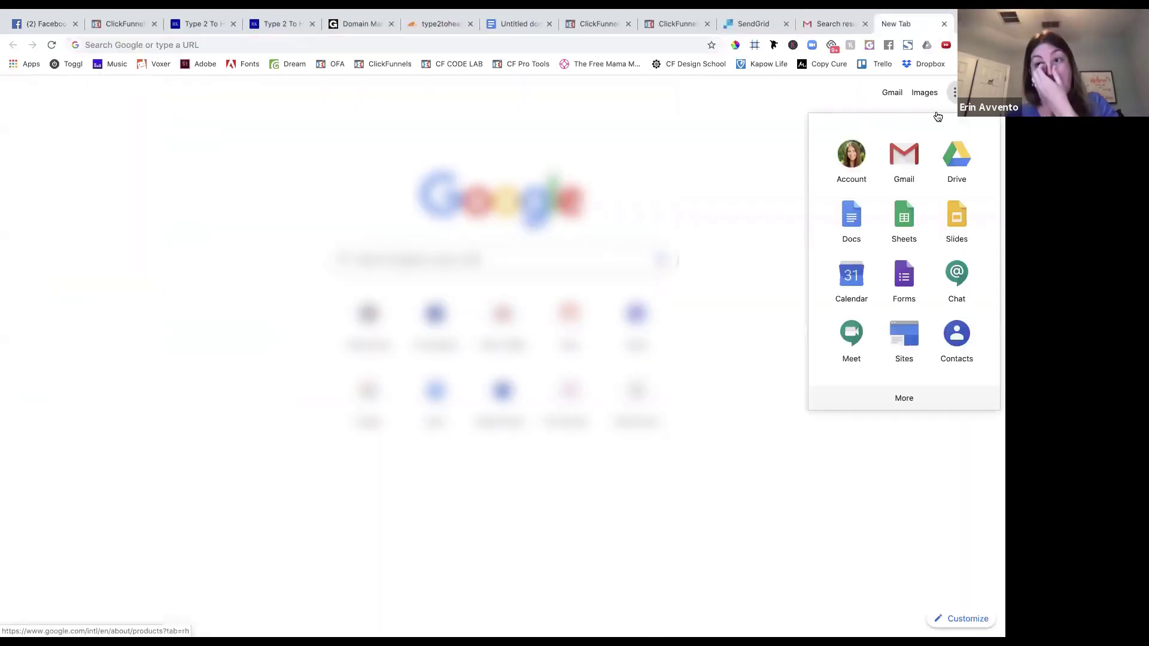
pyautogui.click(909, 270)
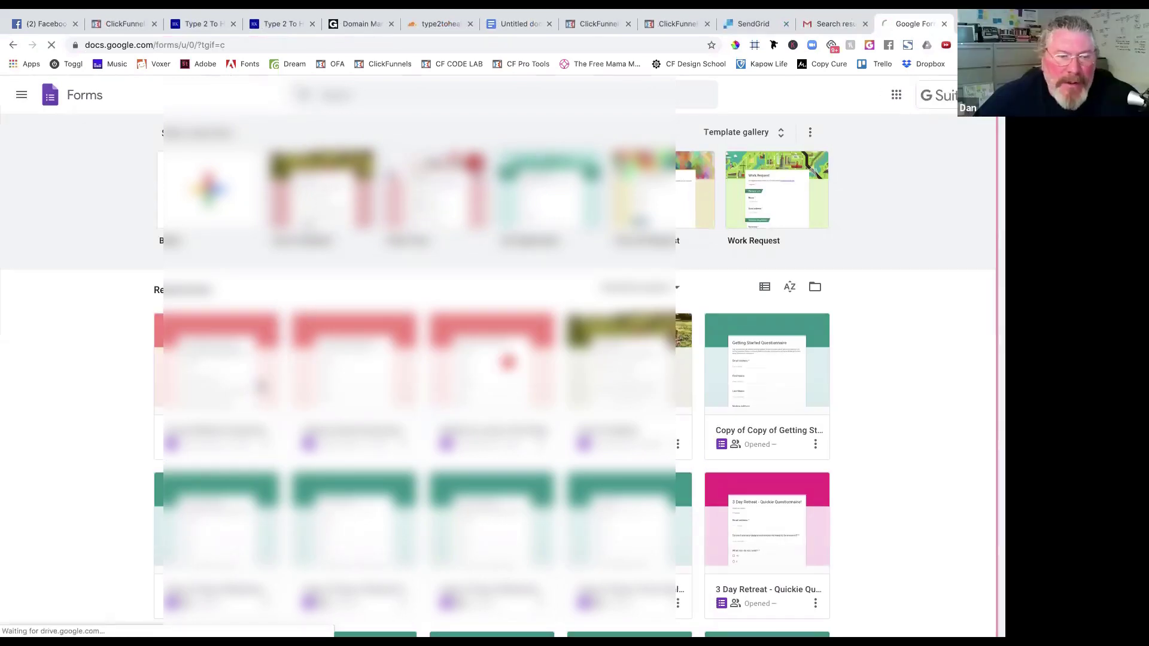
pyautogui.click(505, 362)
pyautogui.click(13, 45)
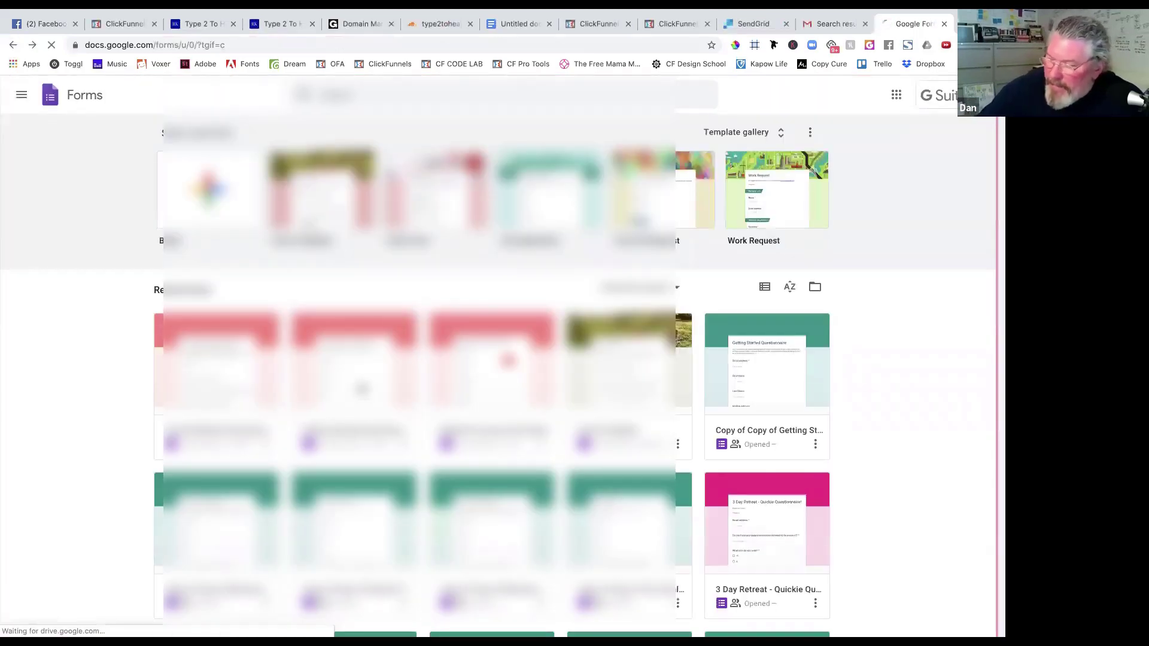
pyautogui.click(359, 389)
# View the questionnaire's responses, highlight the address, and return to the ClickFunnels form.
pyautogui.click(542, 175)
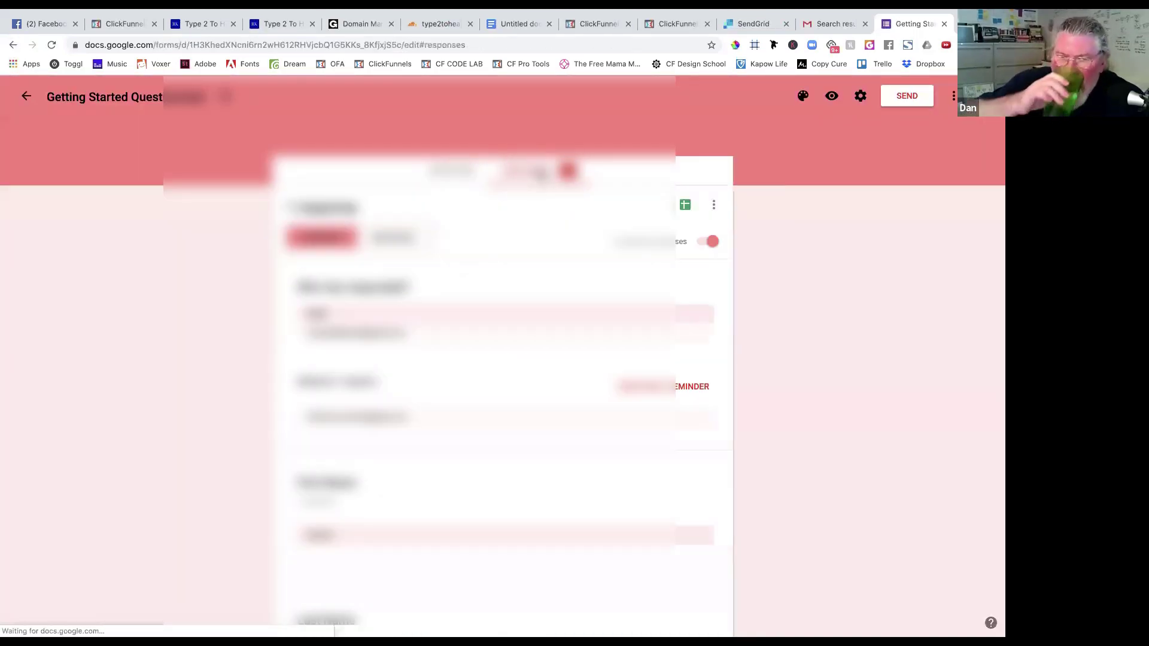
pyautogui.scroll(-2, 443, 362)
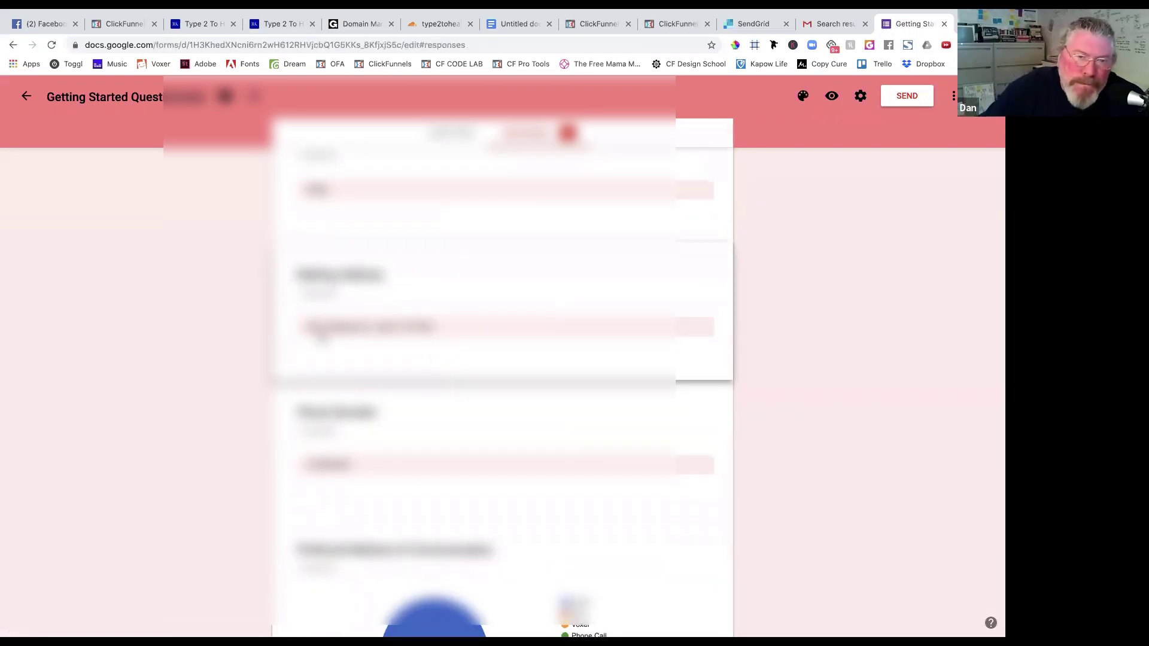
pyautogui.moveTo(365, 327); pyautogui.dragTo(300, 326)
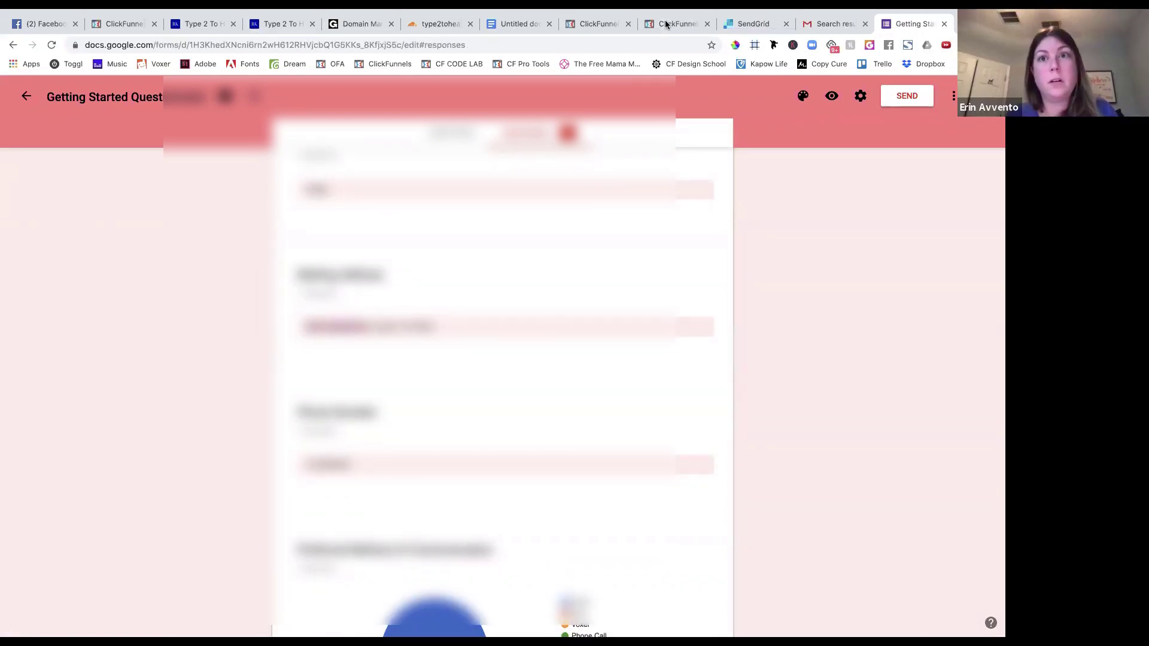
pyautogui.click(666, 24)
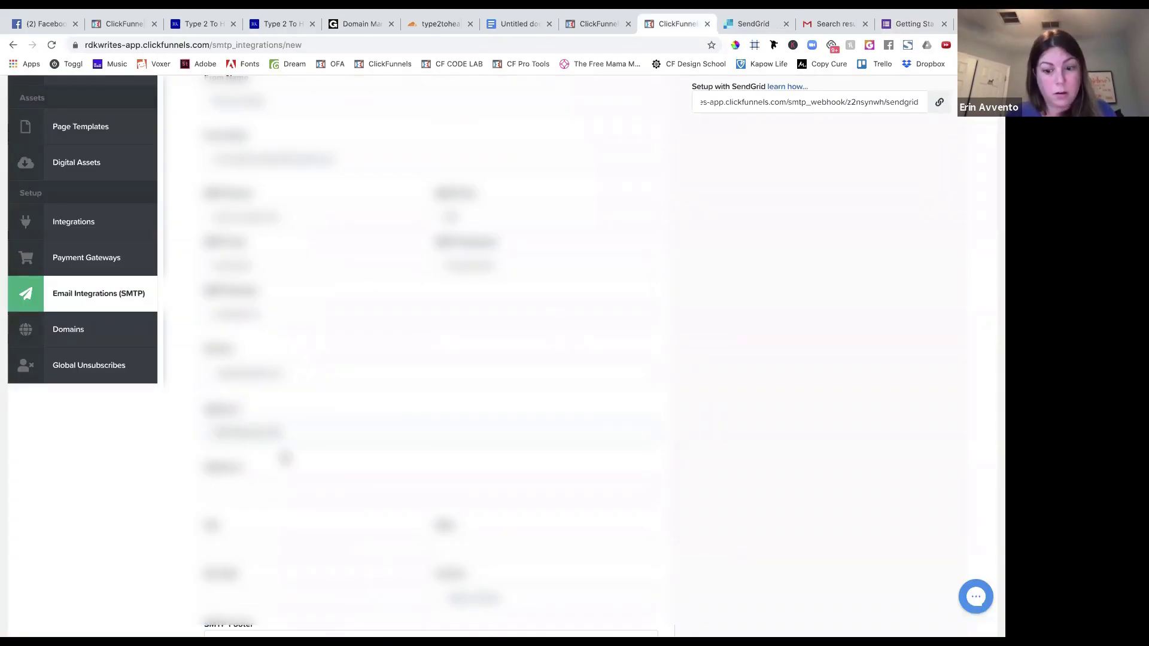
# Enter 587 as the SMTP port, glancing back at the form responses.
pyautogui.click(245, 549)
pyautogui.write('587')
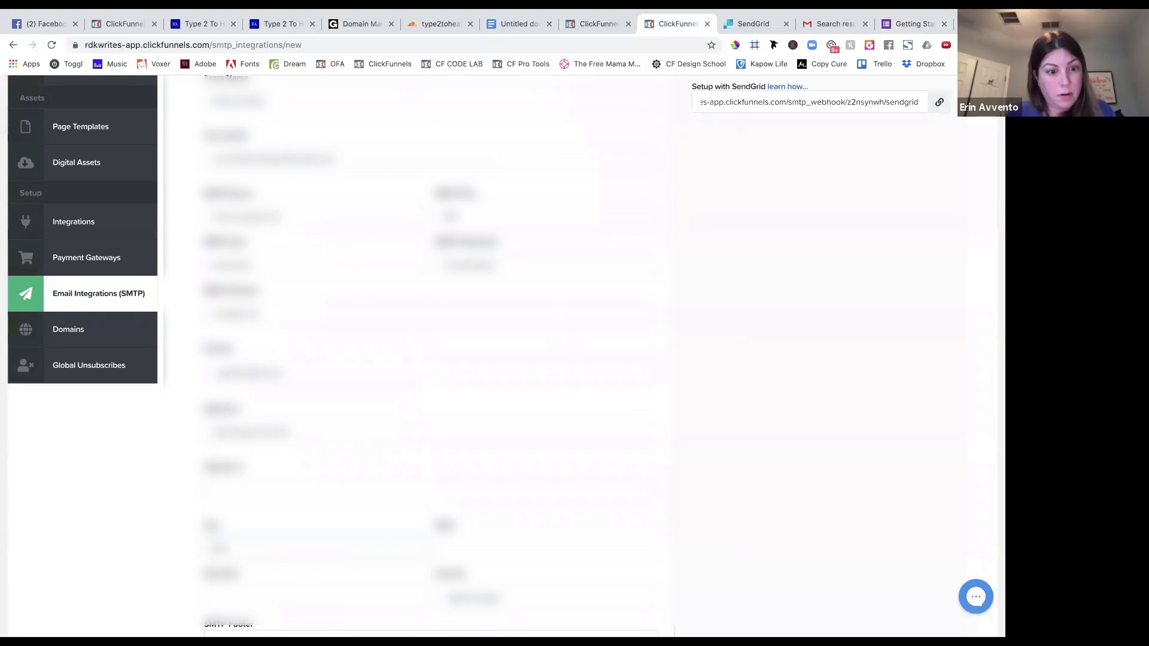
pyautogui.write('tls')
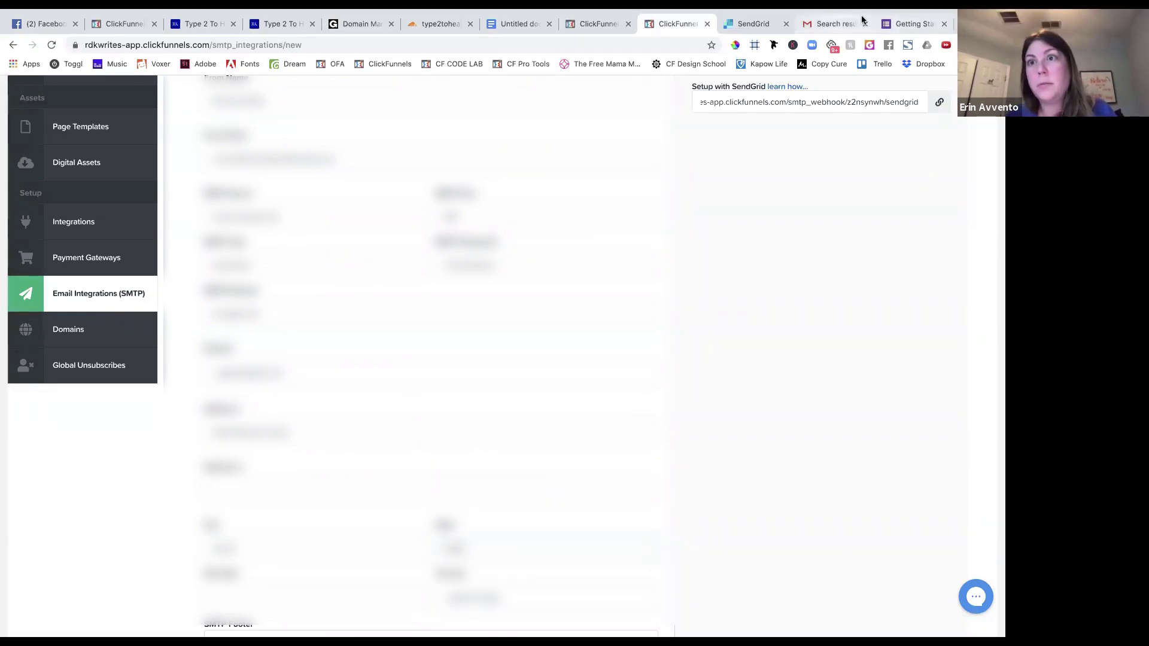
pyautogui.click(891, 26)
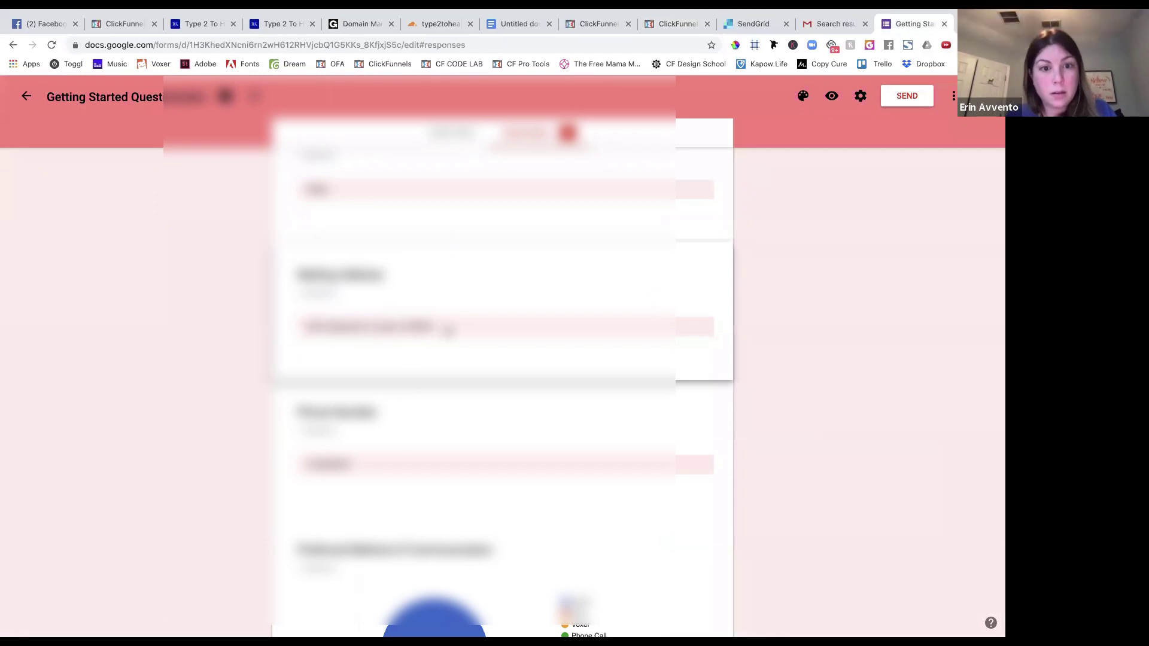
pyautogui.click(658, 23)
pyautogui.scroll(-4, 403, 350)
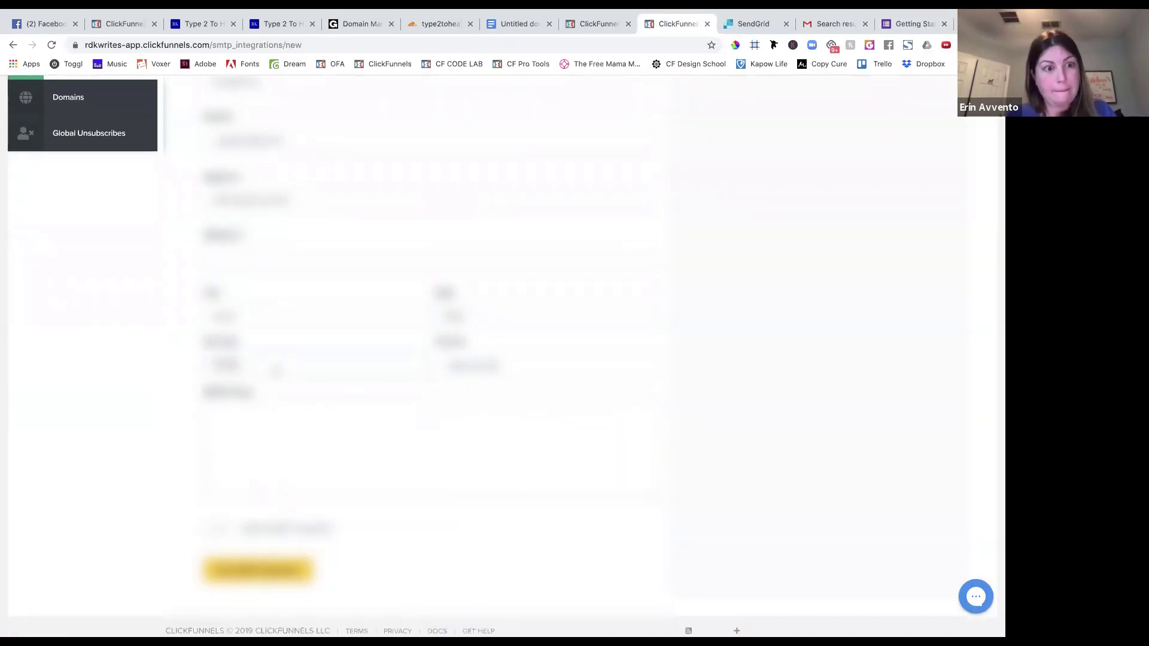
# Choose the connection option in the bottom dropdown and place the cursor in SMTP Footer.
pyautogui.click(508, 359)
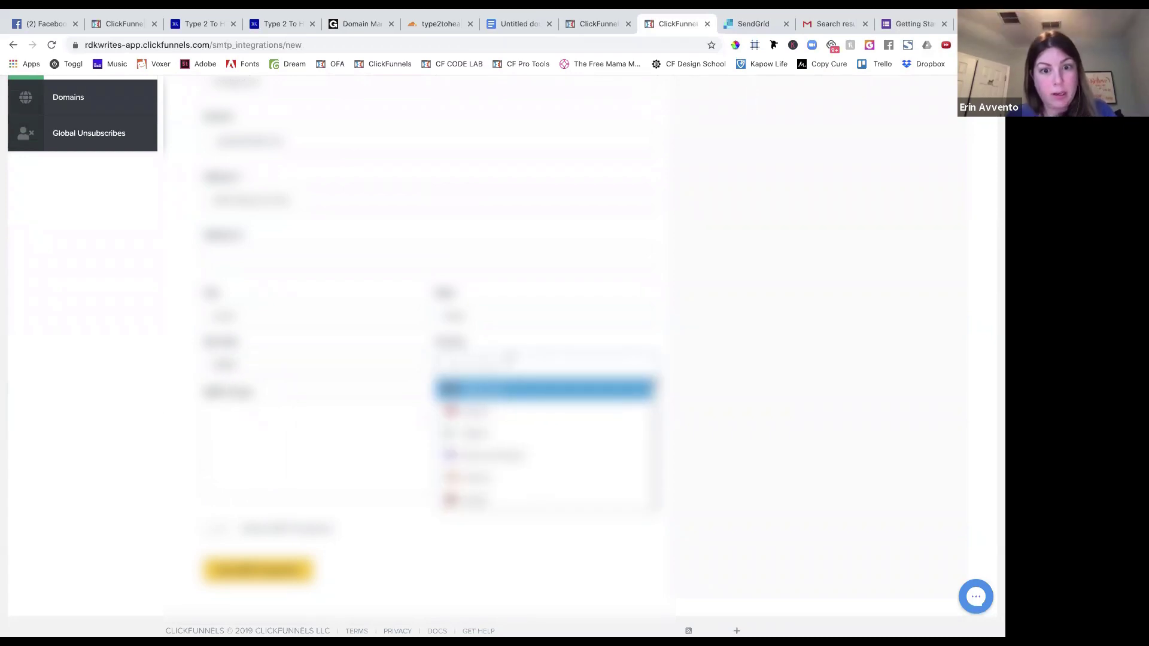
pyautogui.click(508, 359)
pyautogui.click(511, 366)
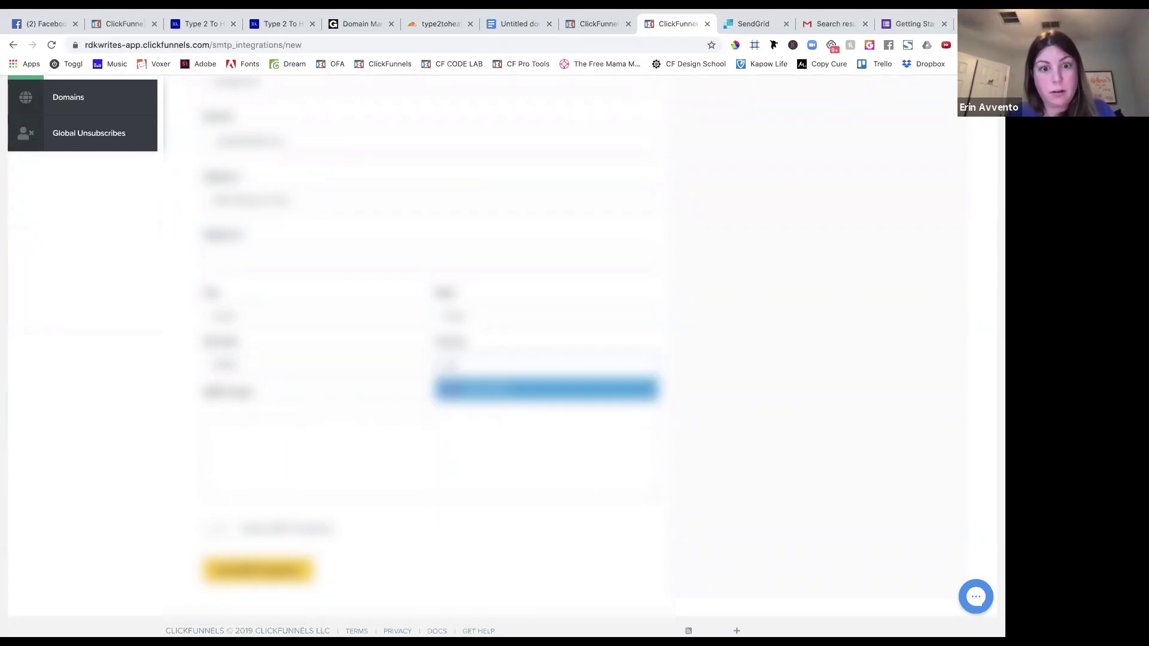
pyautogui.click(522, 392)
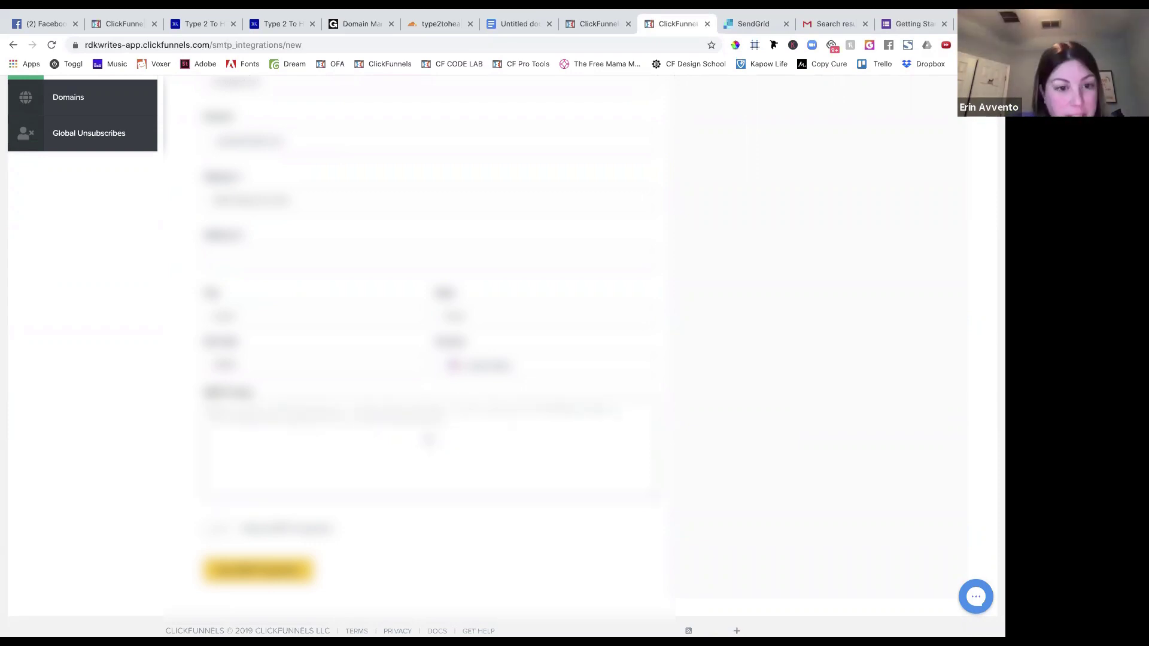
pyautogui.click(395, 439)
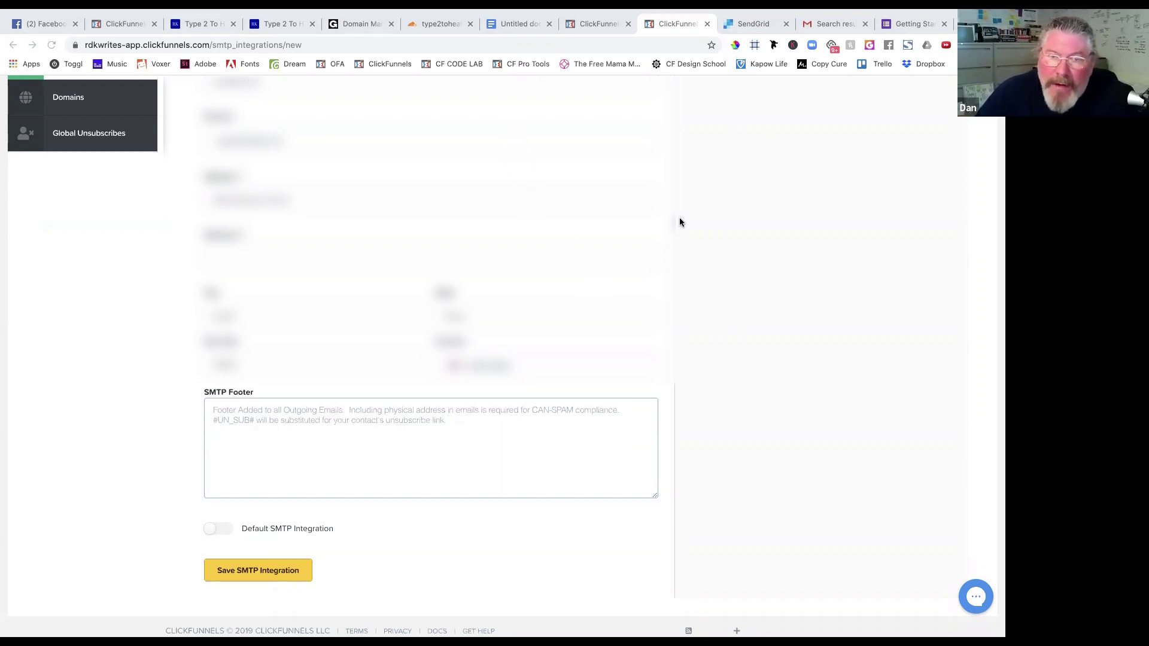
# Paste the footer HTML into the SMTP Footer field, then cut it back out.
pyautogui.click(317, 414)
pyautogui.press('super+v')
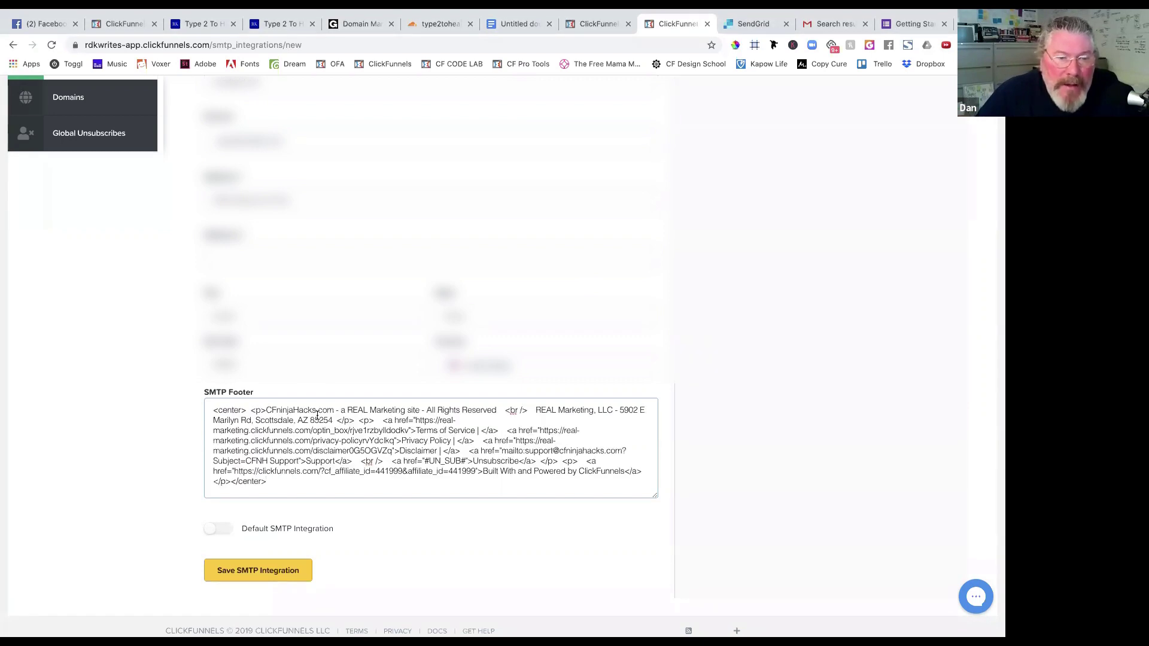
pyautogui.press('super+a')
pyautogui.press('super+x')
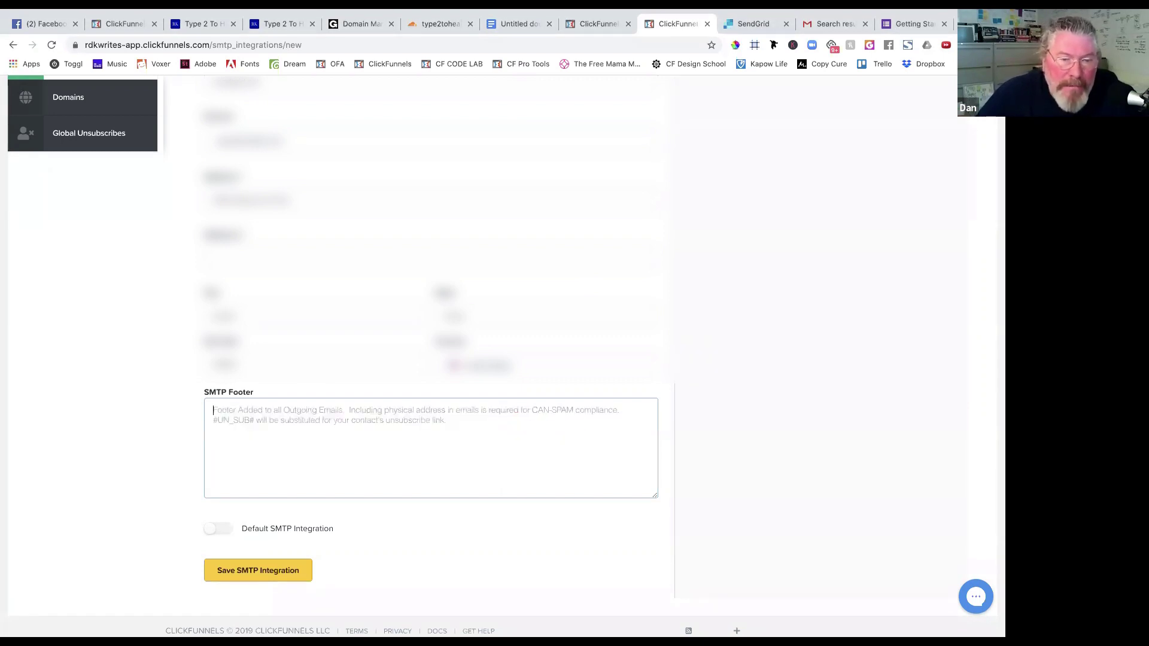
pyautogui.press('super+v')
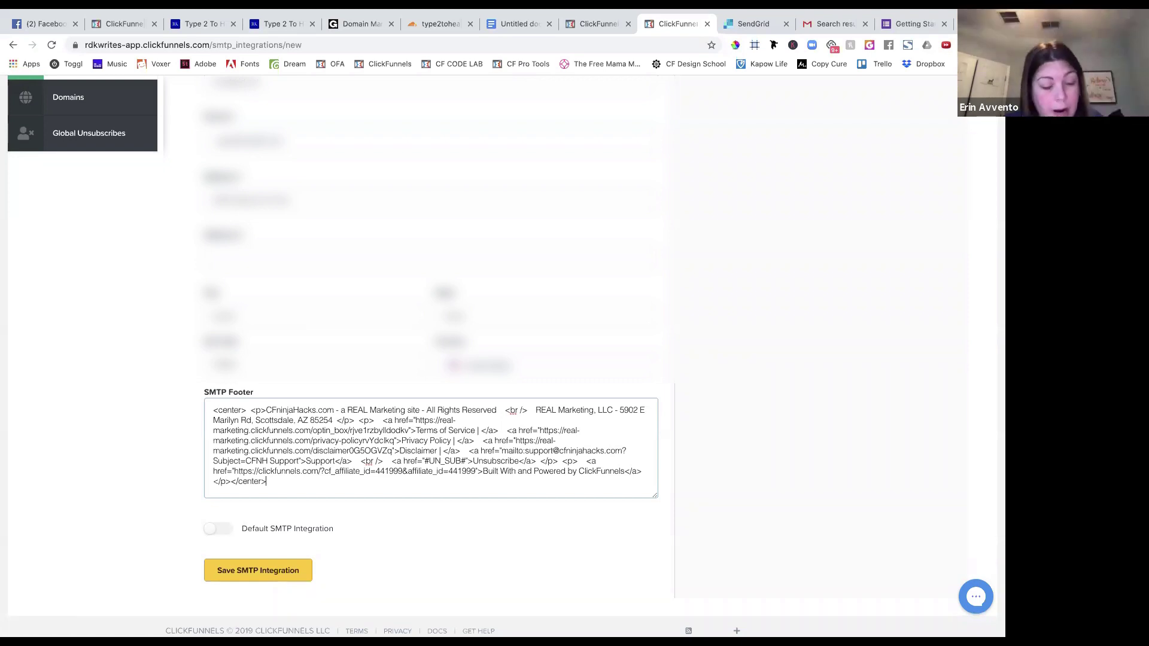
pyautogui.press('super+a')
pyautogui.press('super+x')
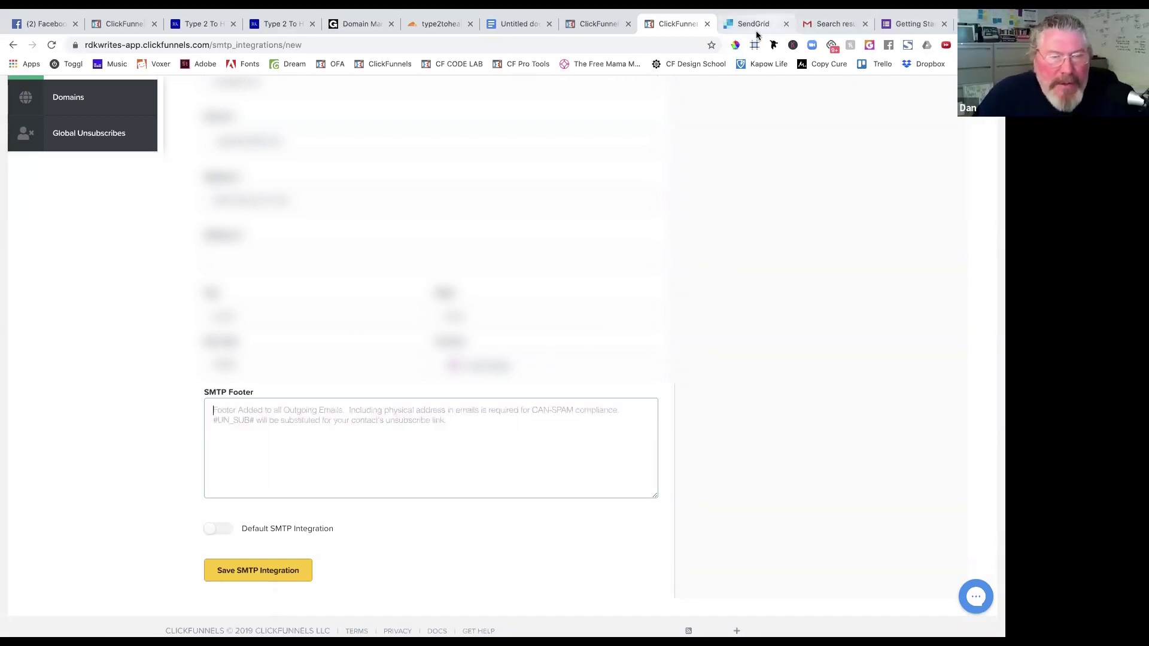
# Paste the footer HTML into the untitled Google Doc and switch on Default SMTP Integration.
pyautogui.click(519, 25)
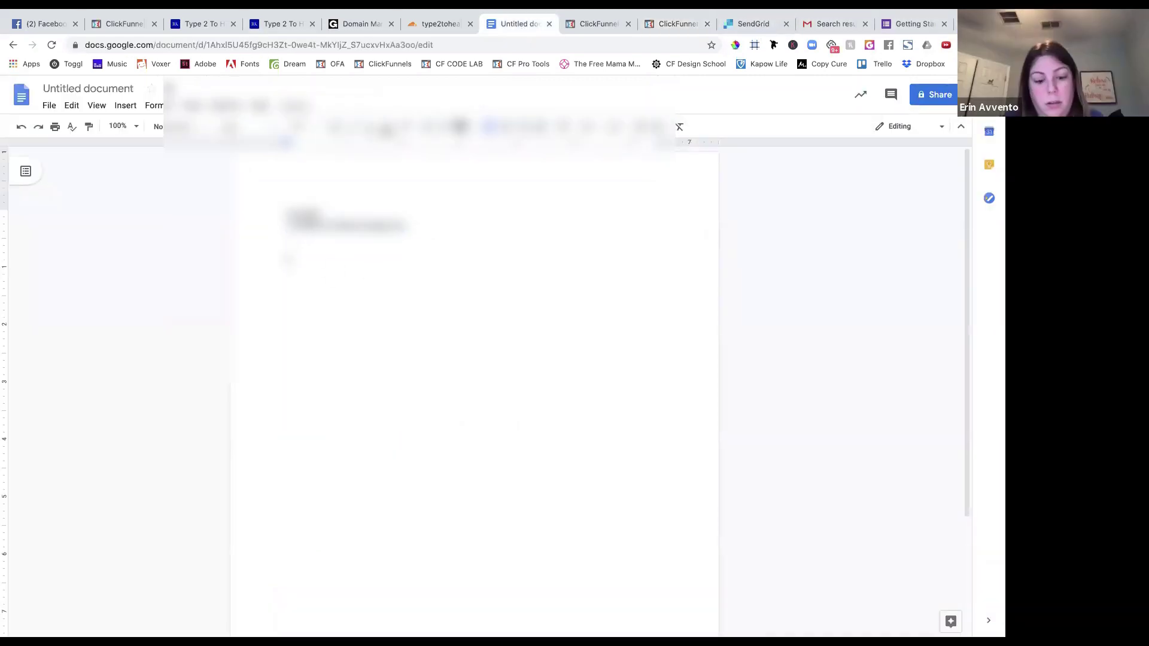
pyautogui.press('Return')
pyautogui.press('super+v')
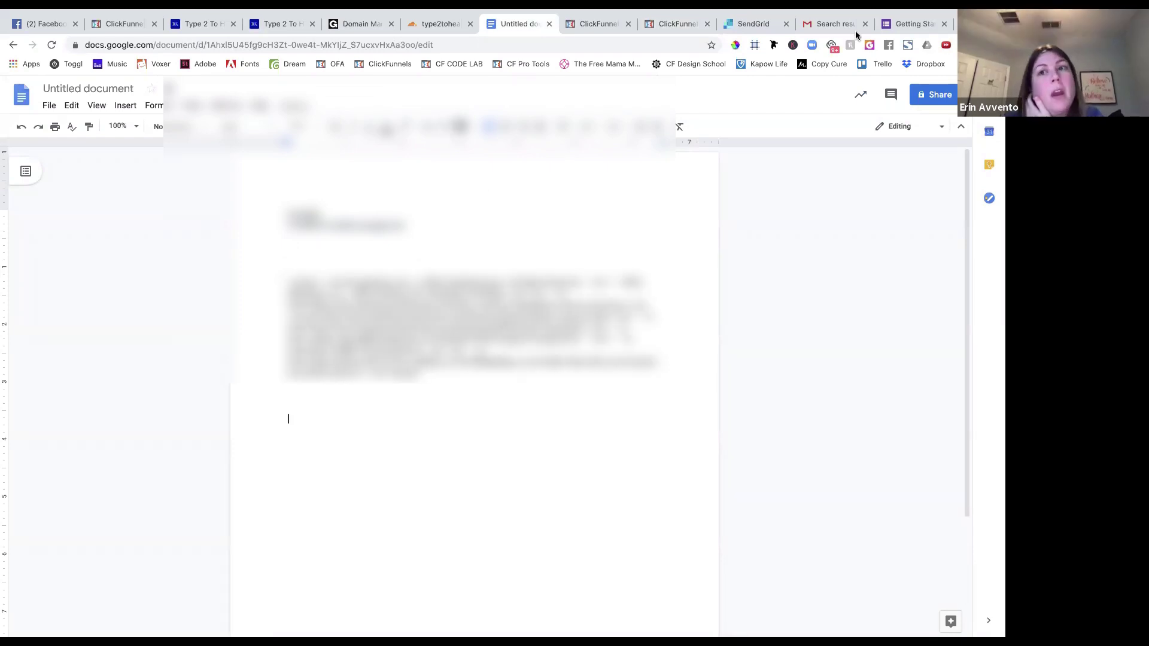
pyautogui.click(832, 25)
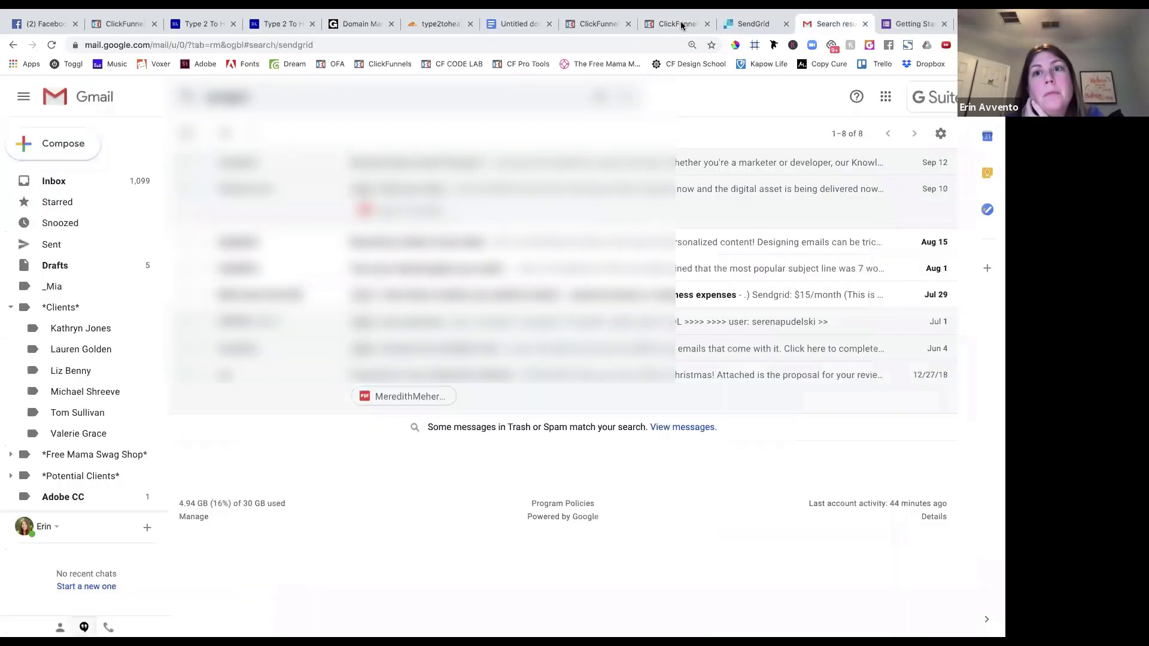
pyautogui.click(676, 24)
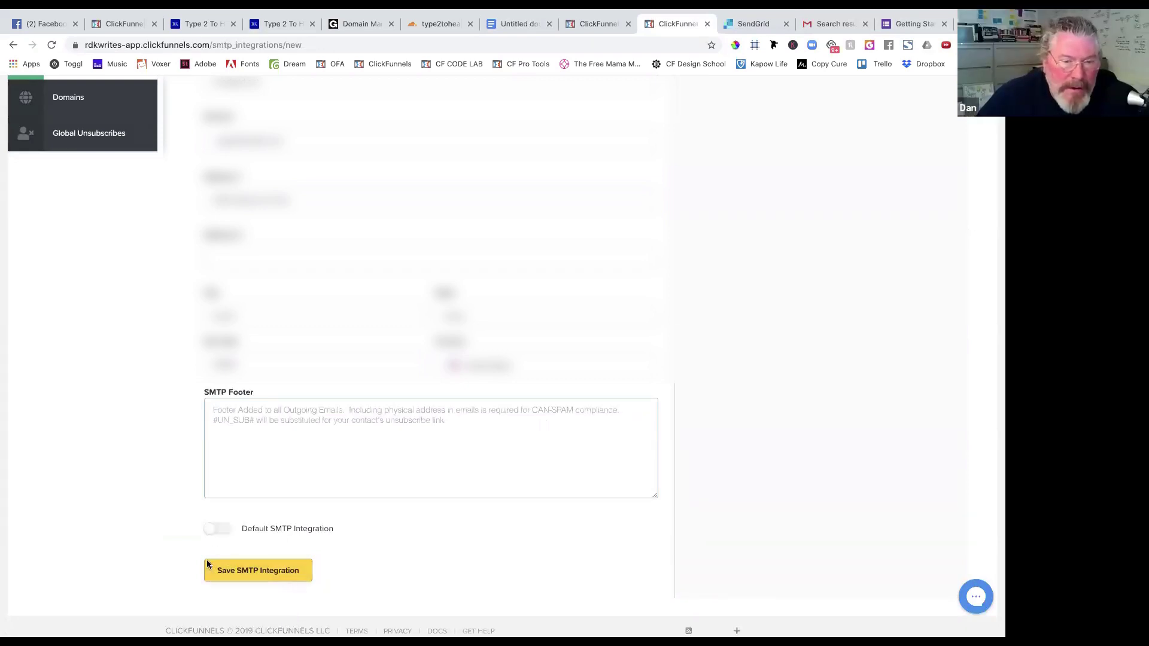
pyautogui.click(217, 529)
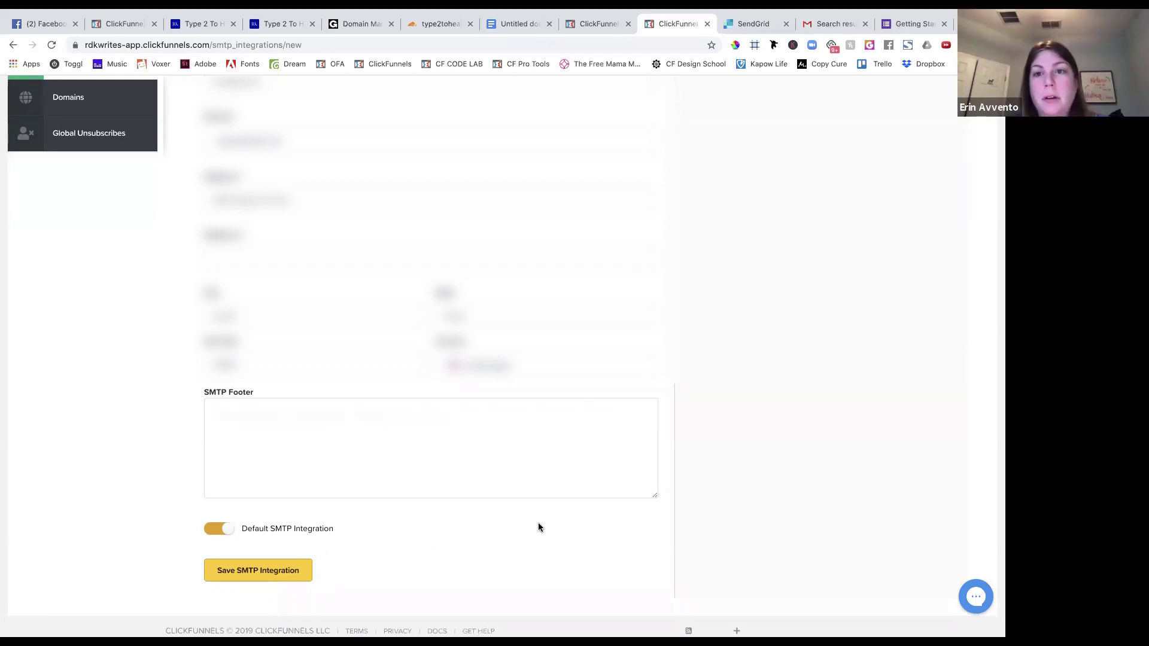
# Save the SendGrid SMTP integration as default and switch to the SendGrid dashboard.
pyautogui.click(250, 569)
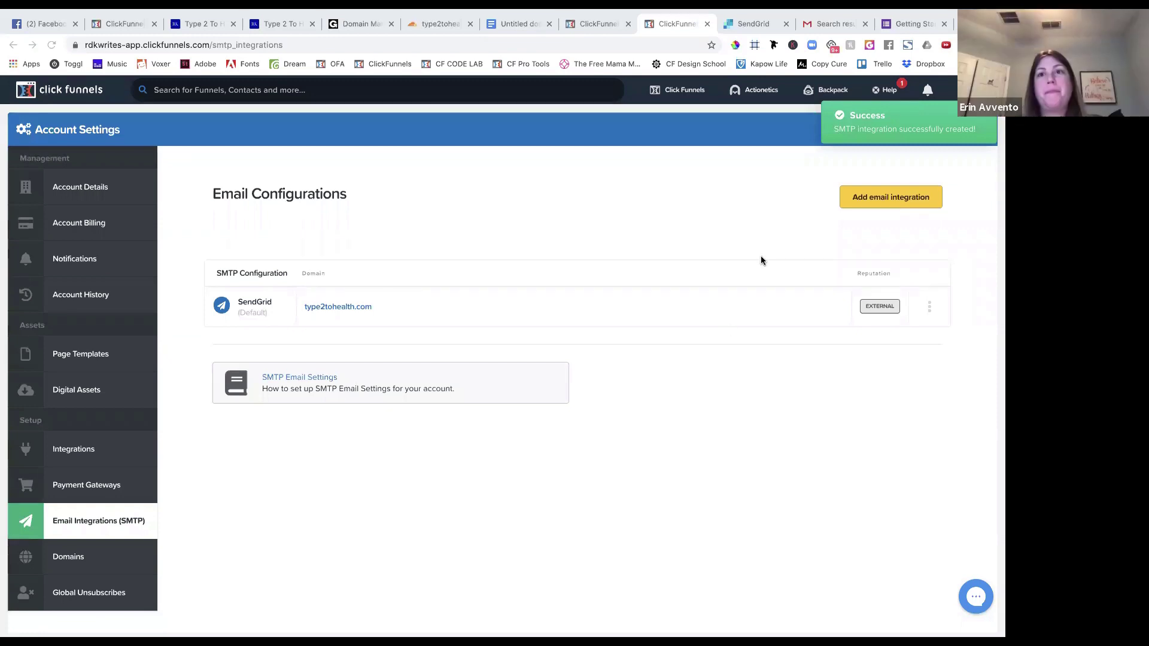
pyautogui.click(747, 26)
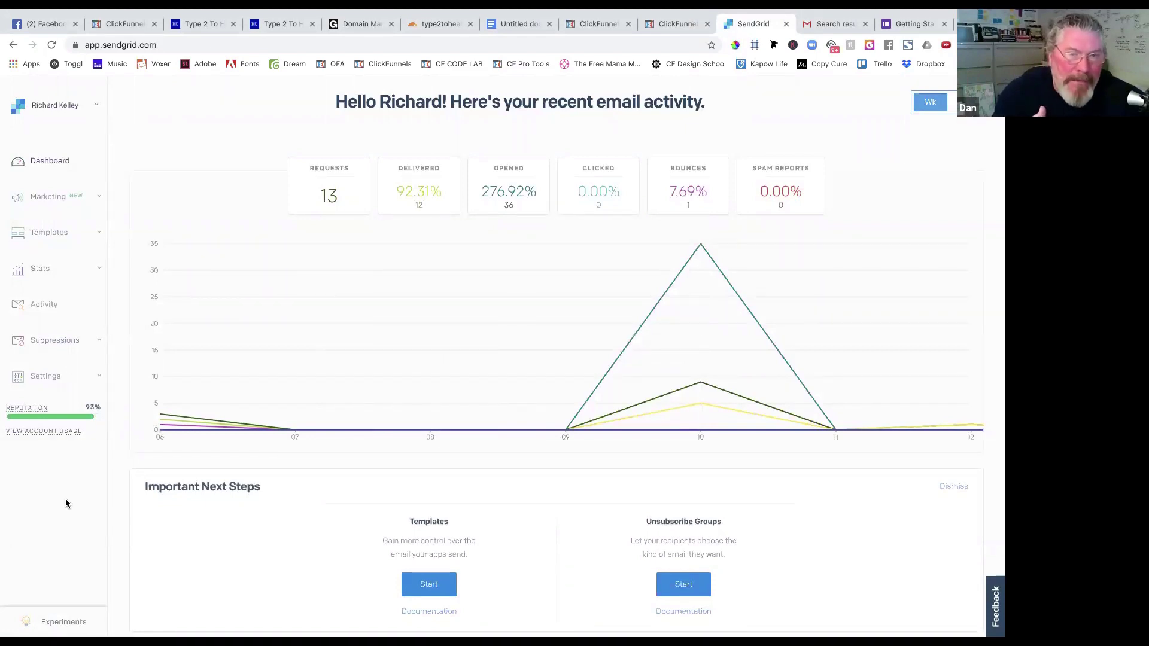
# Expand Settings in the SendGrid sidebar and open Sender Authentication.
pyautogui.scroll(-4, 66, 503)
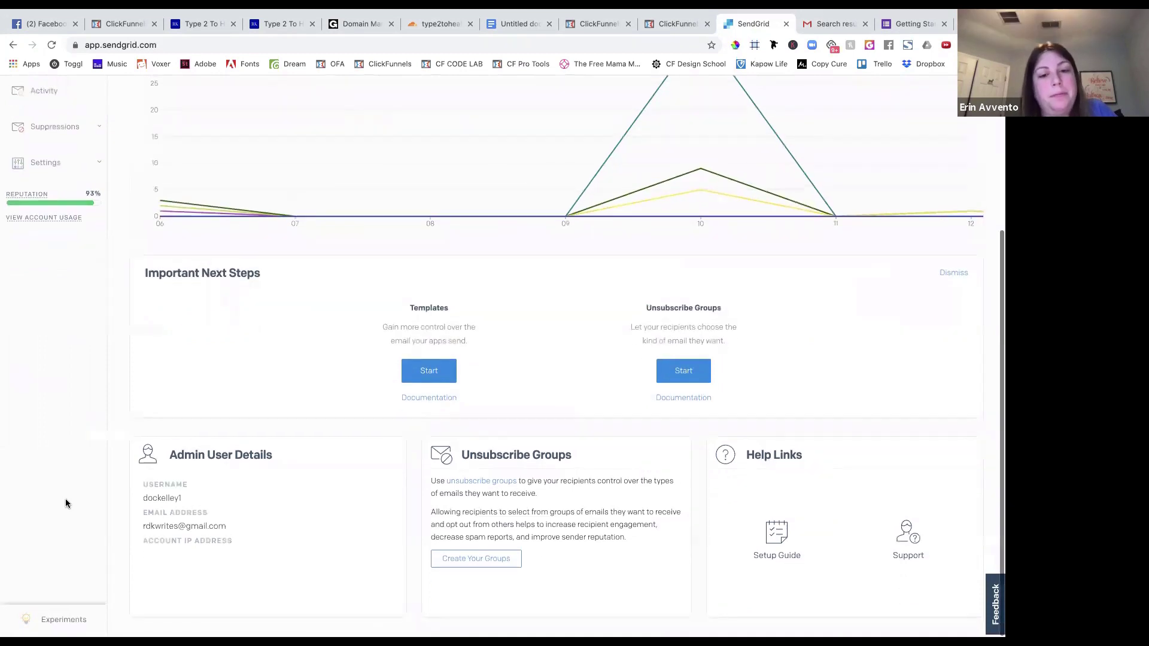
pyautogui.scroll(4, 66, 503)
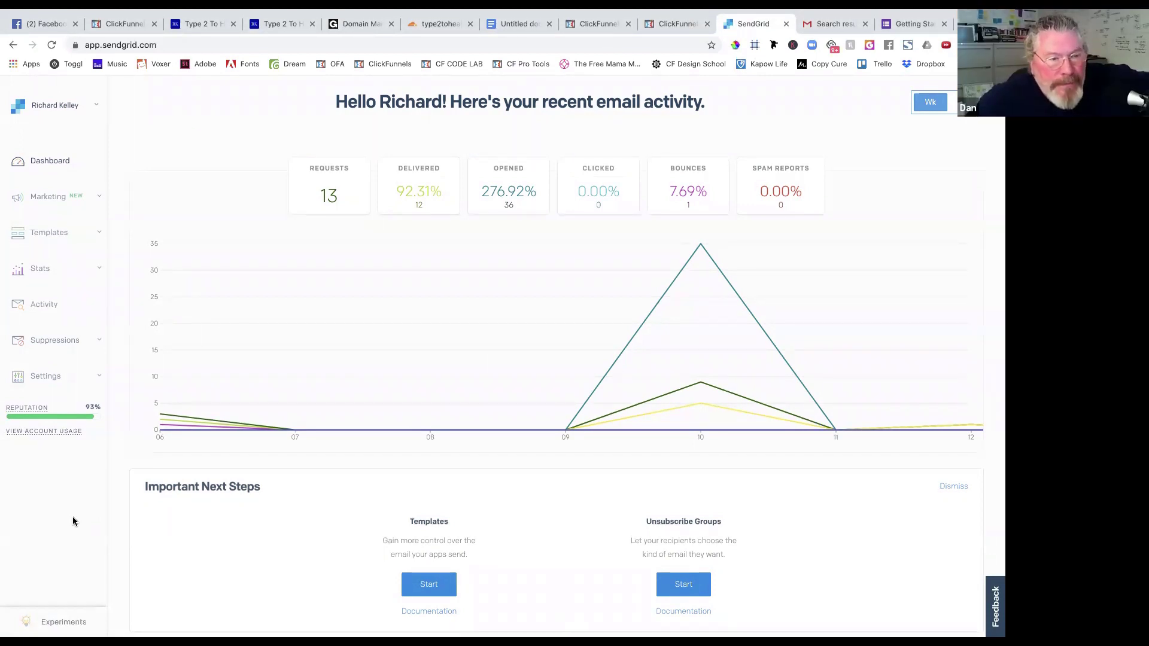
pyautogui.click(50, 383)
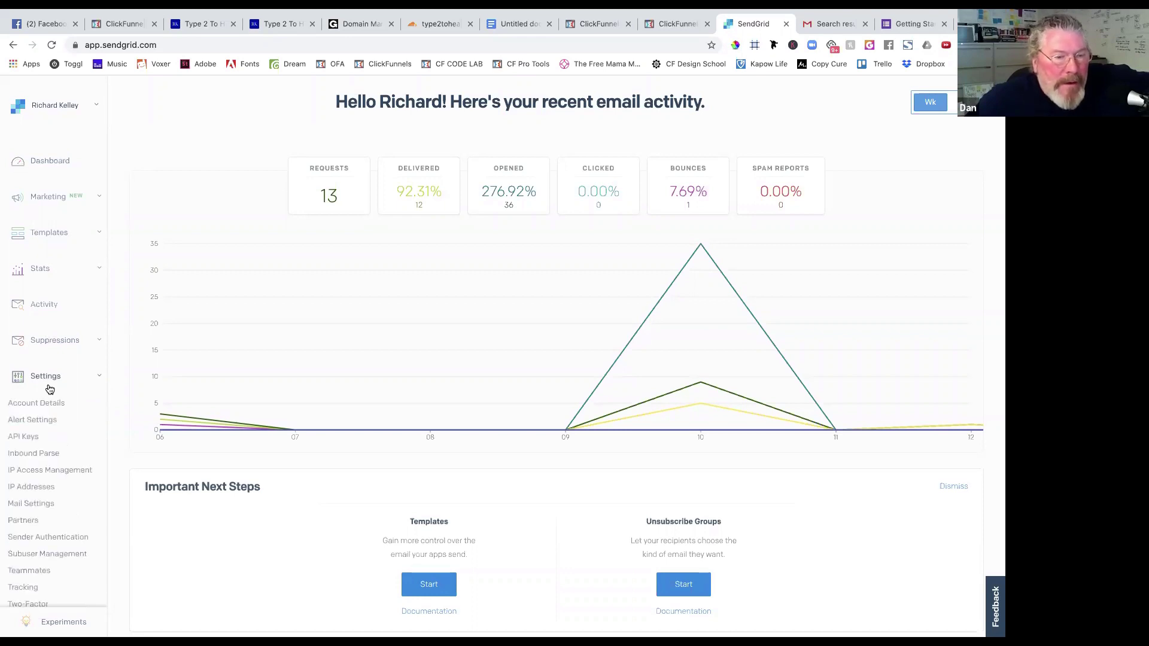
pyautogui.scroll(-3, 50, 504)
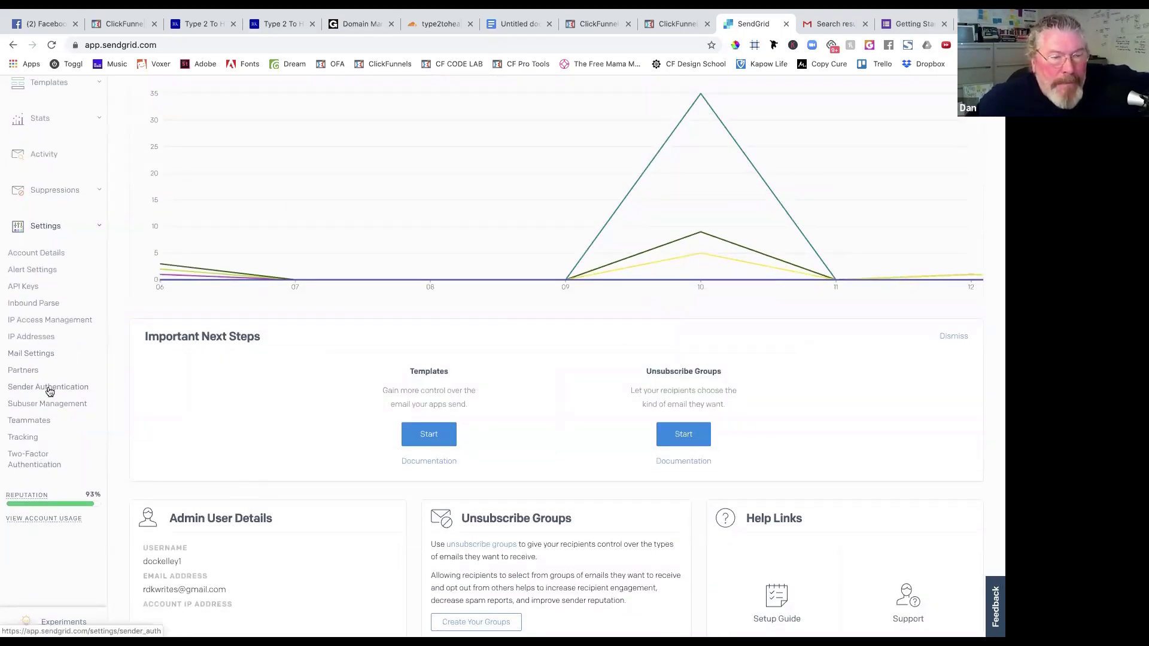
pyautogui.click(49, 389)
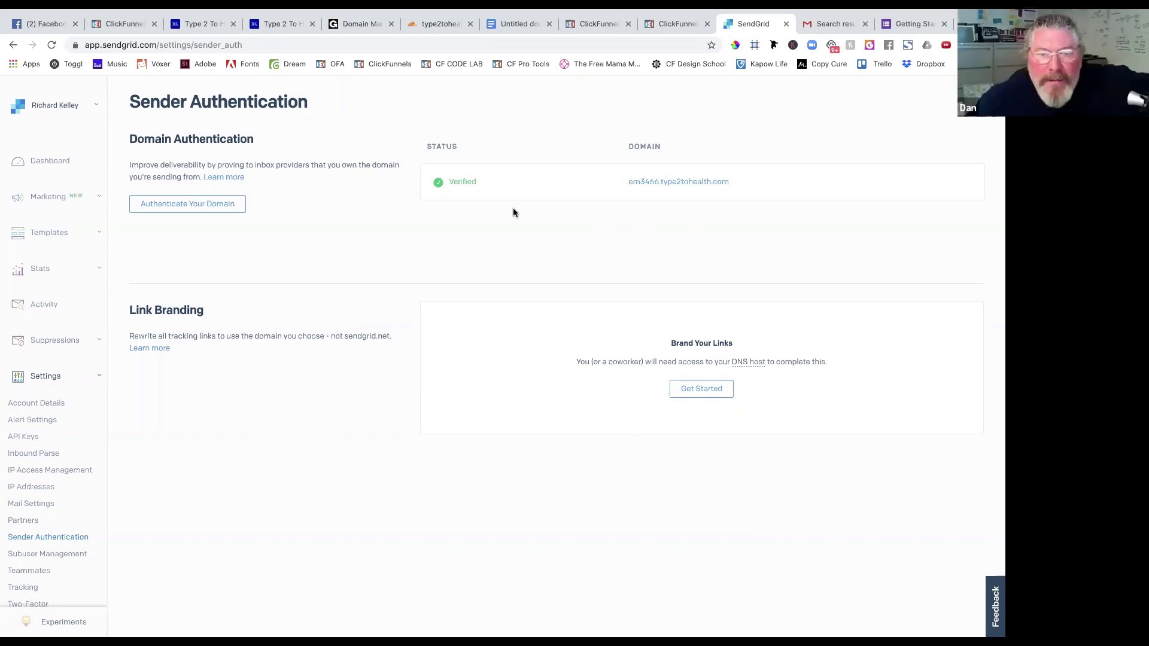
# Review em3466.type2tohealth.com's three CNAME records, then open Cloudflare DNS for type2tohealth.com.
pyautogui.click(663, 181)
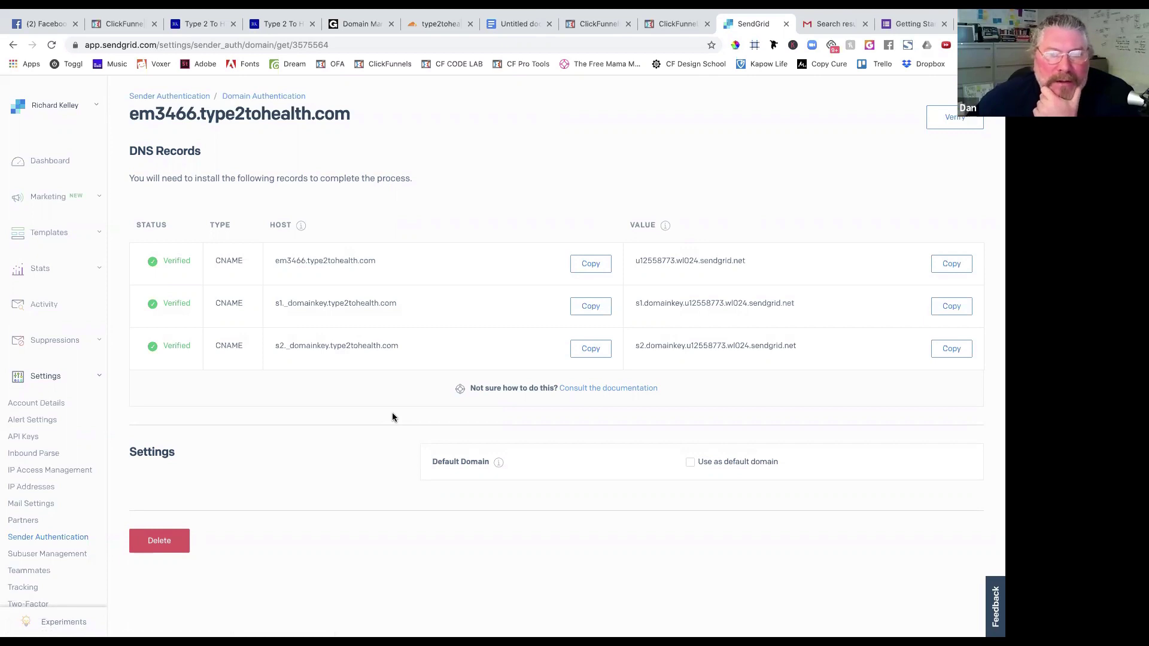
pyautogui.click(446, 24)
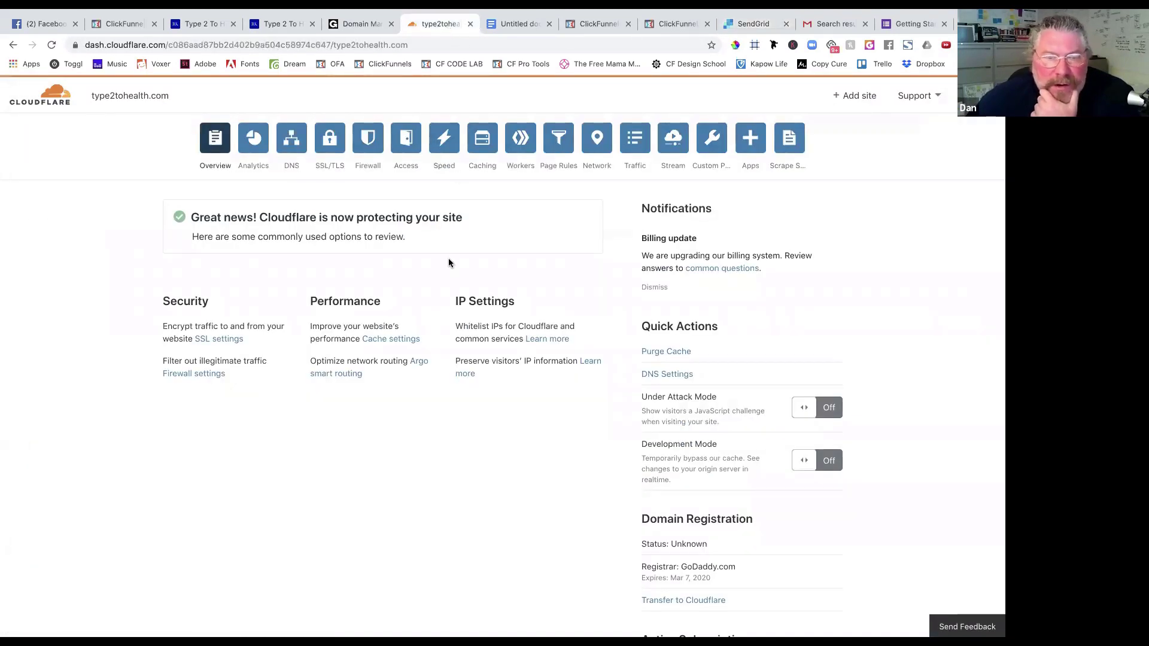
pyautogui.click(291, 137)
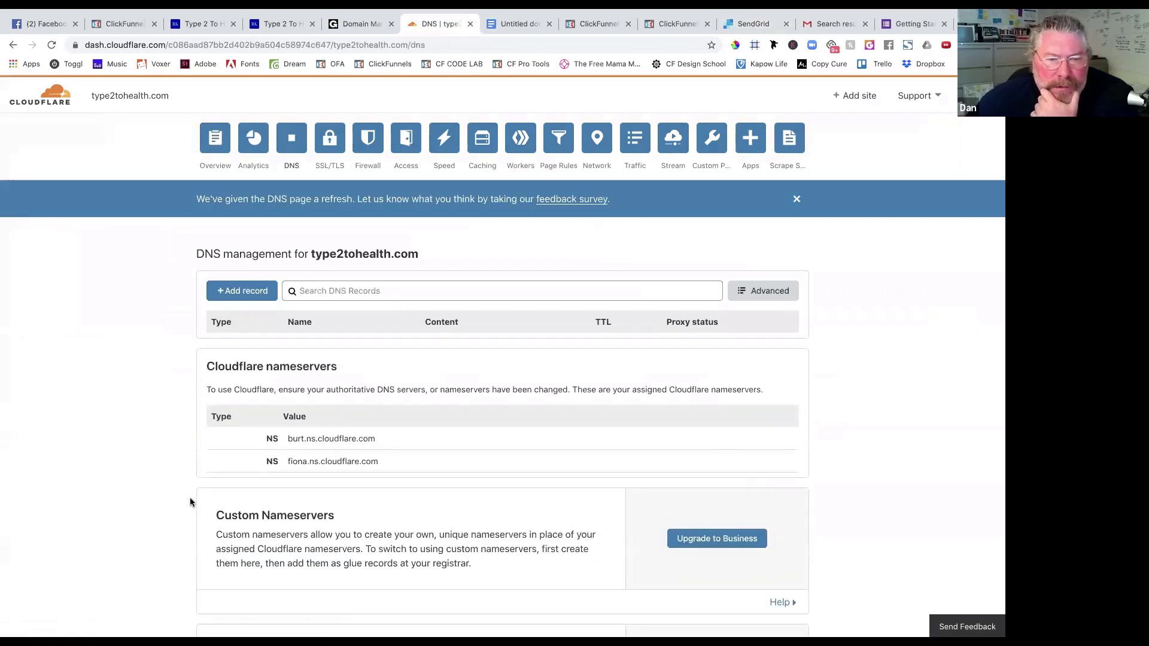
# Confirm the em3466, s1._domainkey and s2._domainkey CNAMEs in Cloudflare, then return to SendGrid.
pyautogui.scroll(-3, 190, 502)
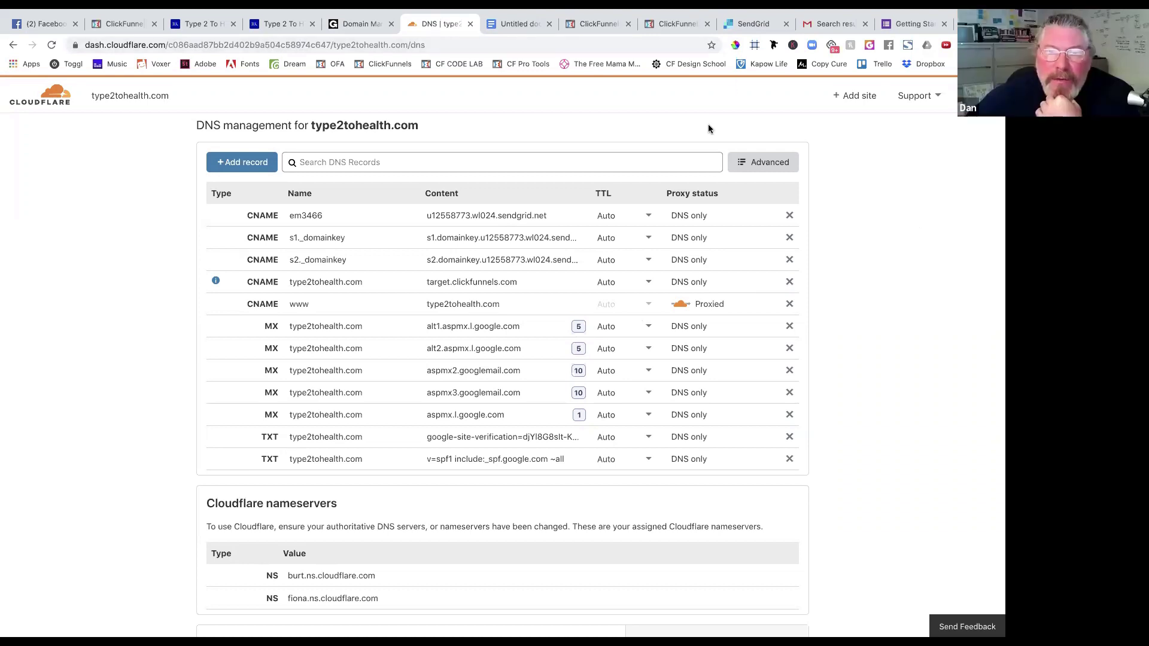
pyautogui.click(745, 23)
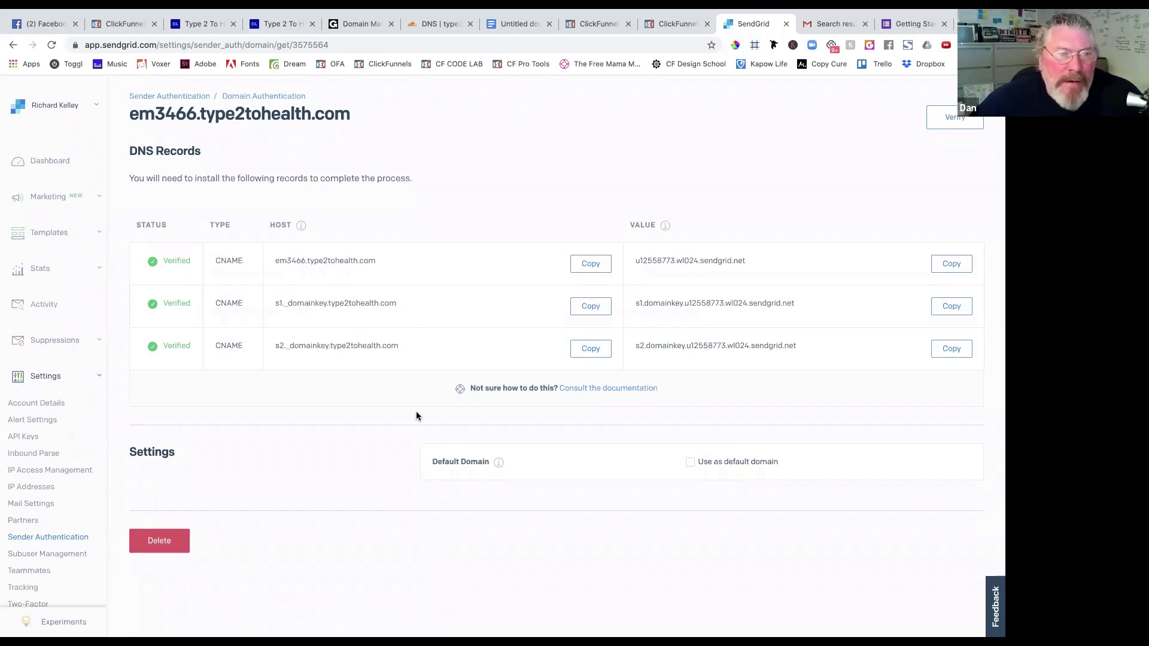
# Verify the em3466.type2tohealth.com domain, then begin SendGrid Link Branding setup.
pyautogui.click(950, 118)
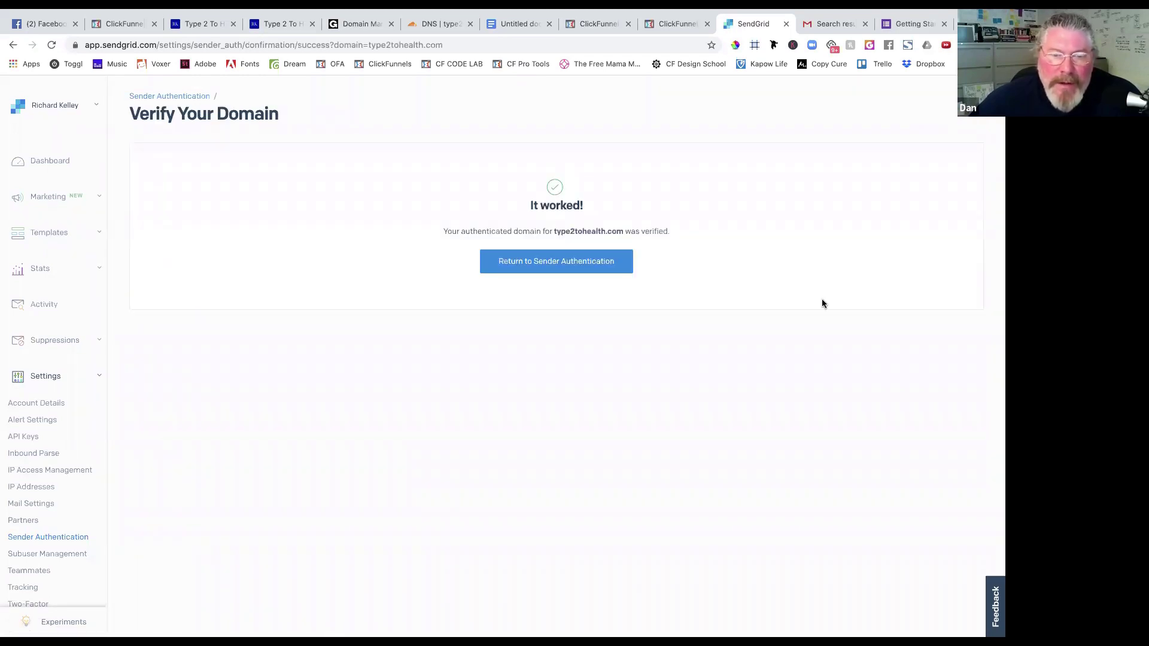
pyautogui.click(564, 252)
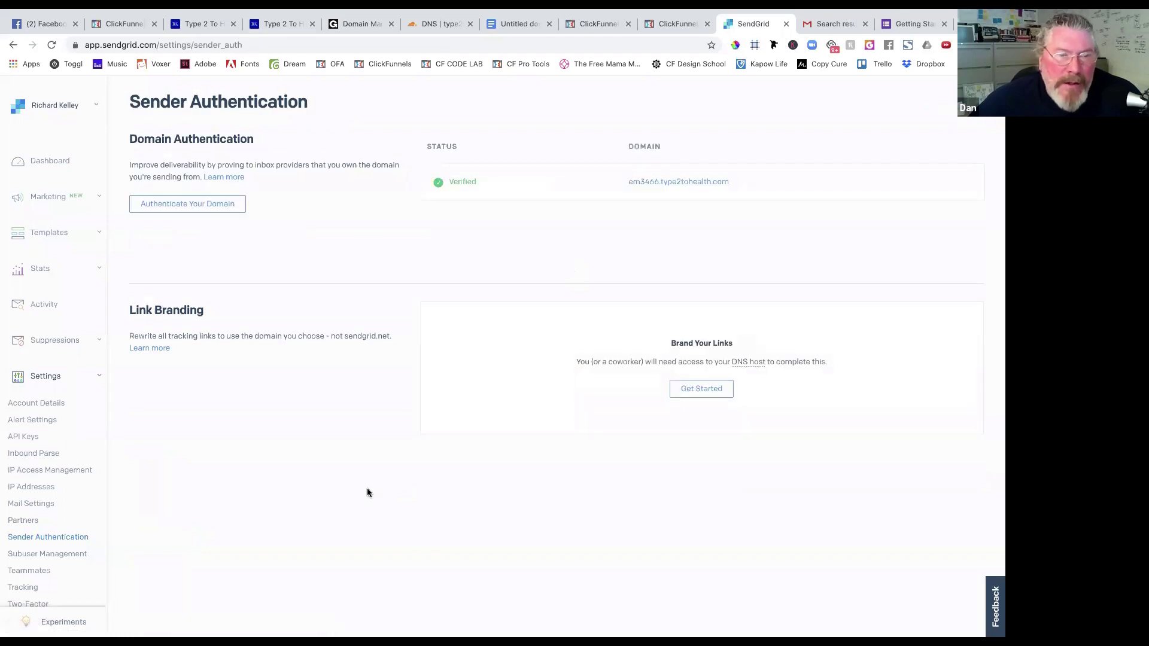
pyautogui.click(706, 390)
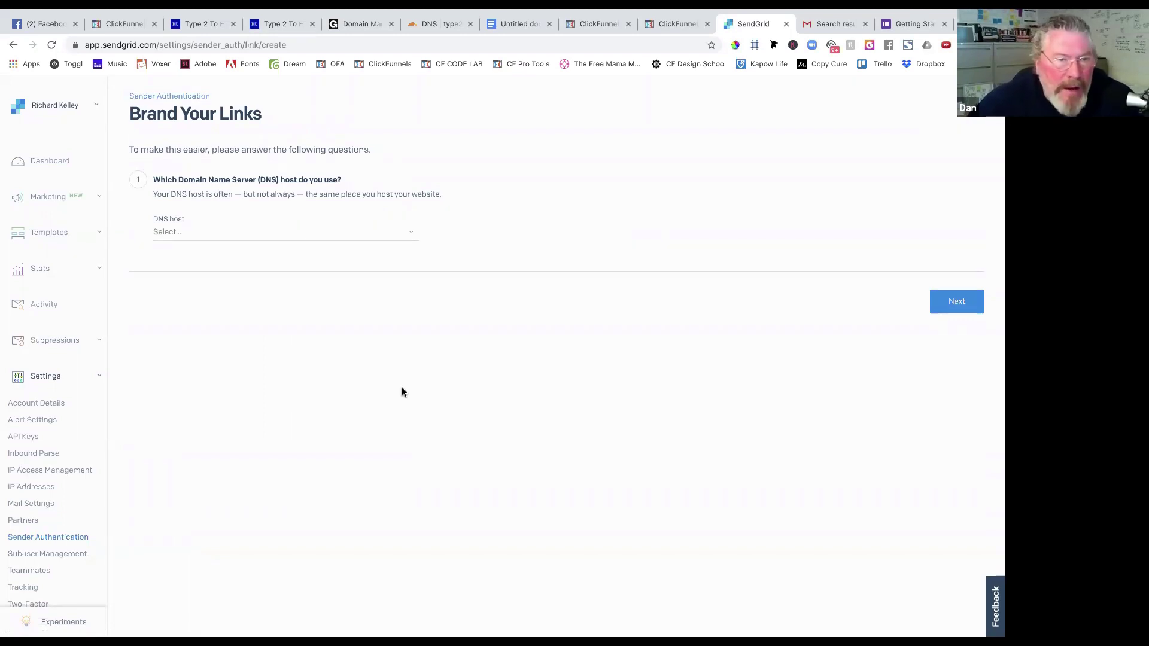
# Choose Cloudflare as the DNS host for link branding.
pyautogui.click(309, 237)
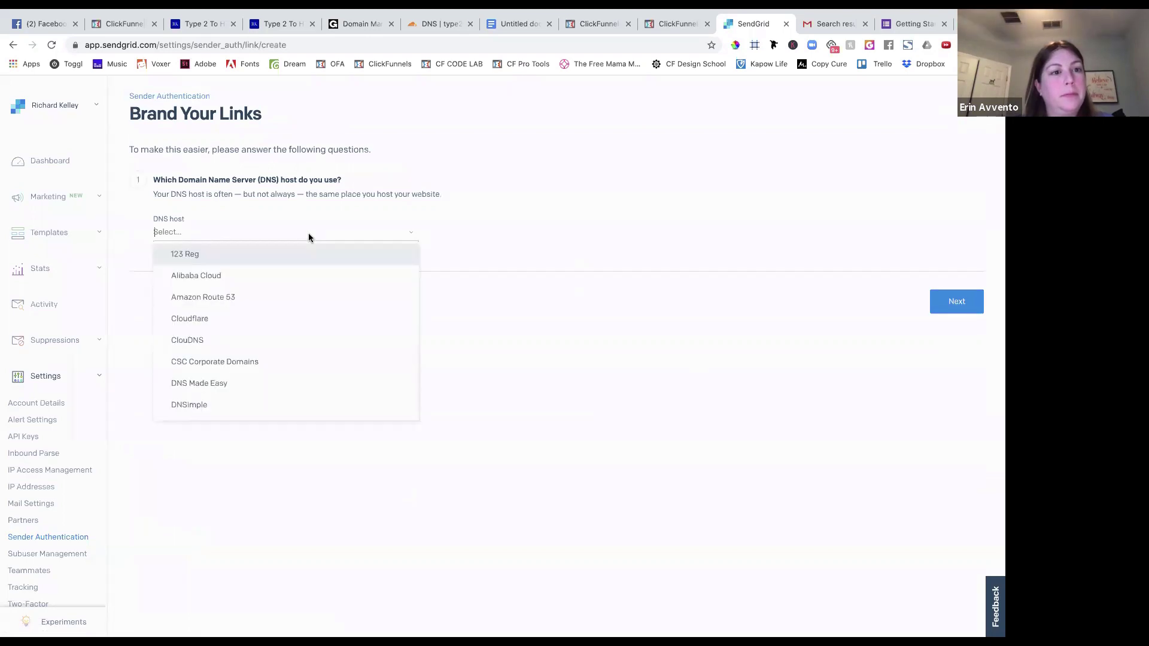
pyautogui.click(281, 321)
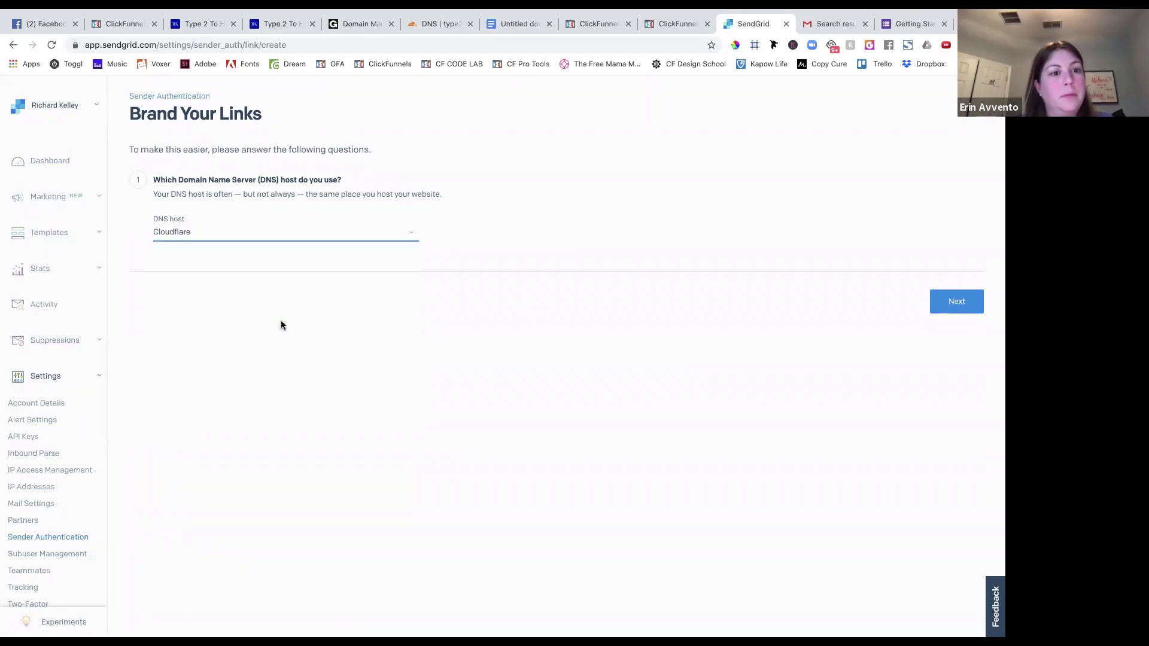
pyautogui.click(957, 302)
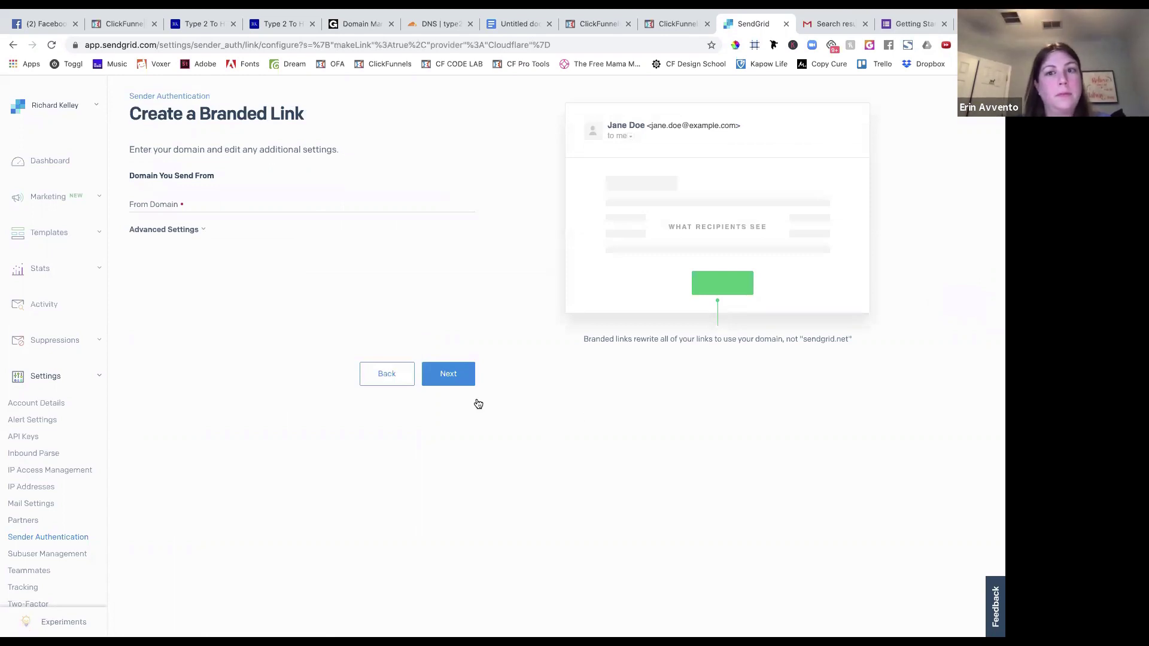
pyautogui.click(443, 378)
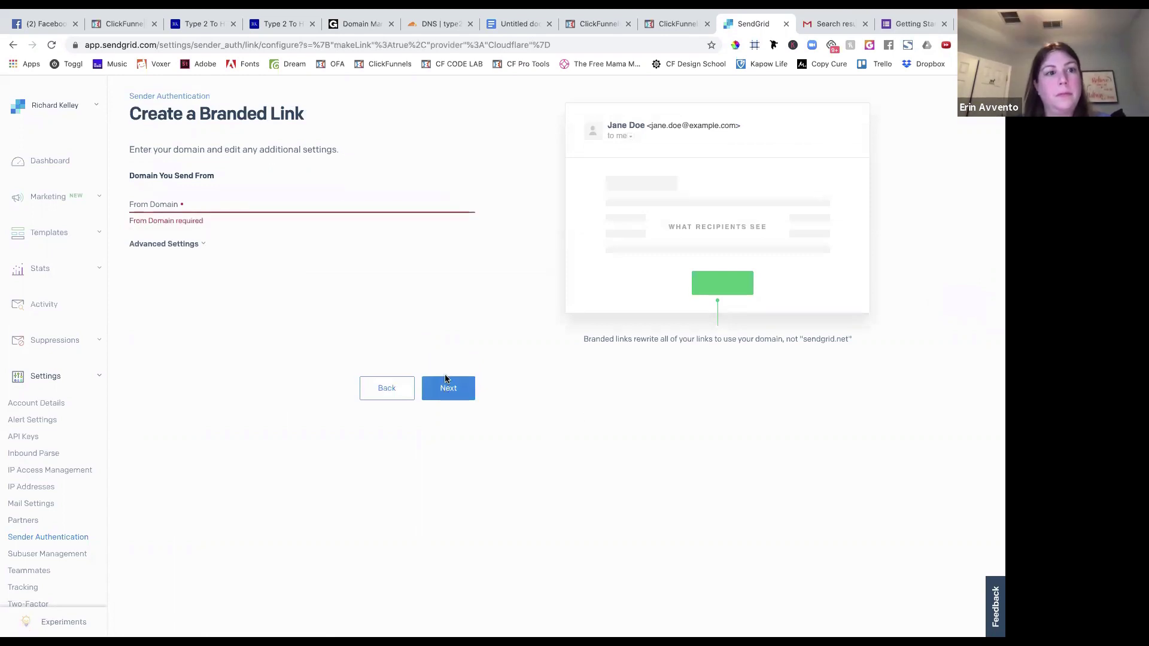
# Enter type2tohealth.com as the From Domain and continue to Install DNS Records.
pyautogui.click(265, 198)
pyautogui.write('type')
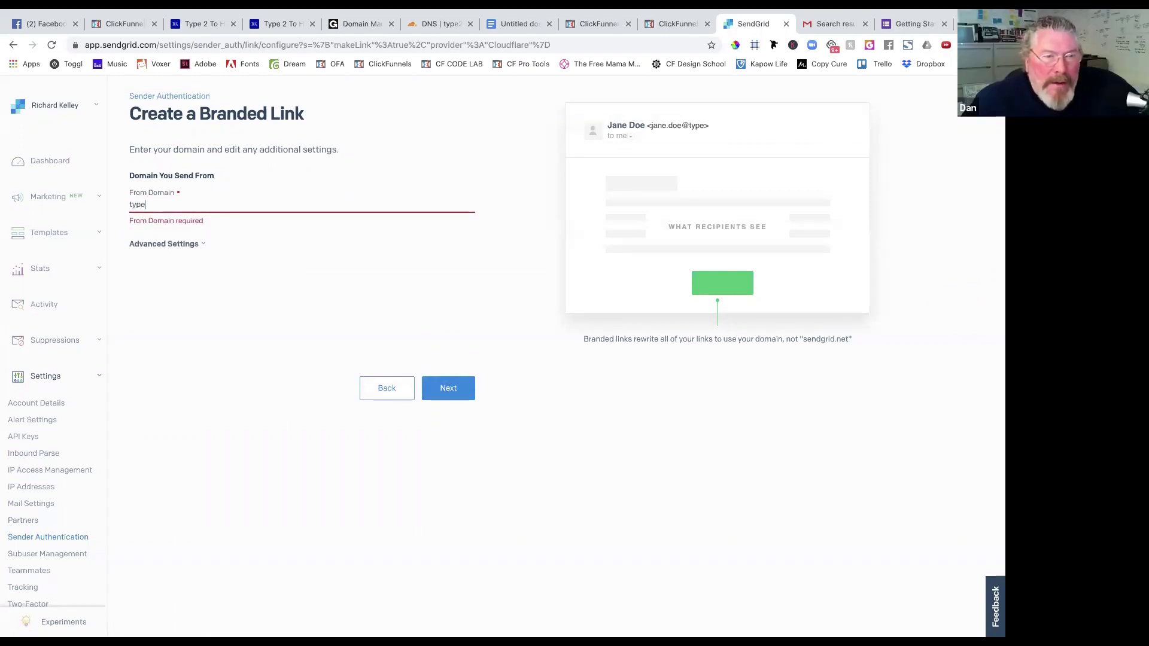
pyautogui.write('2tohealth.com')
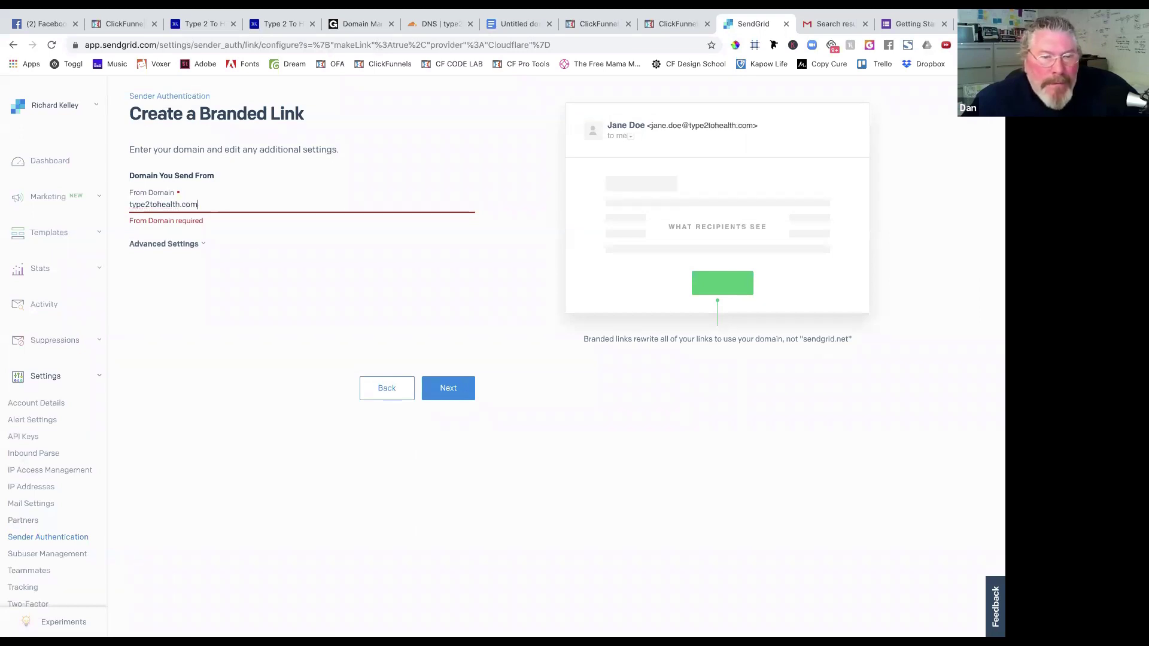
pyautogui.click(465, 388)
pyautogui.click(465, 385)
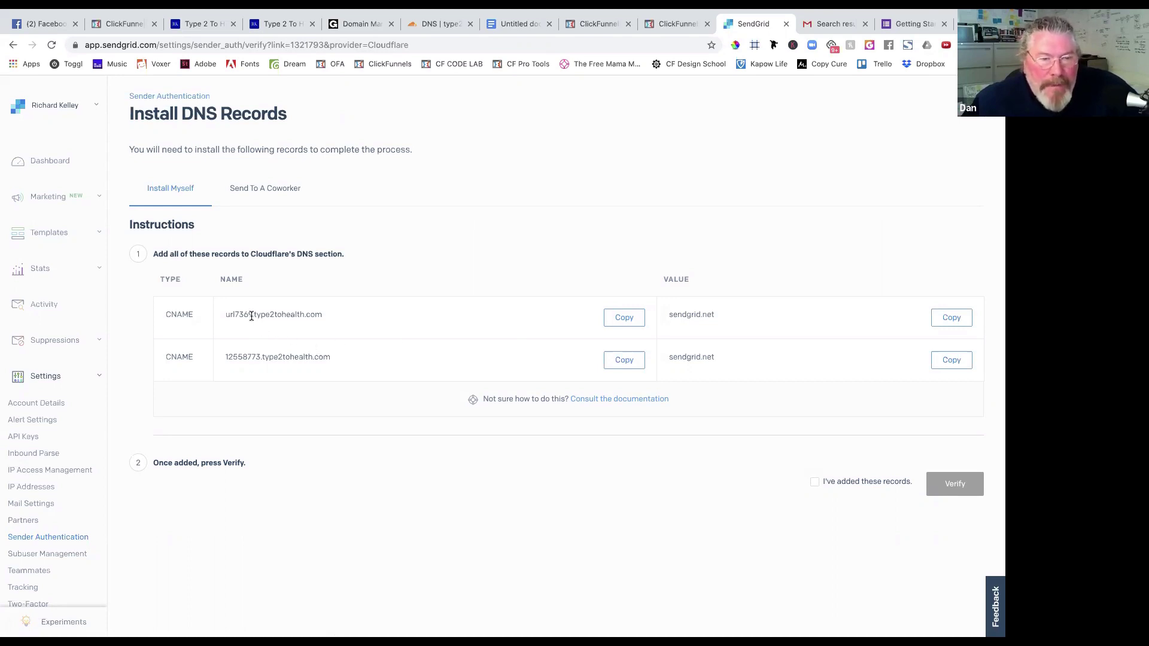
# Copy url7369 from SendGrid and start a new Cloudflare CNAME record with that name.
pyautogui.moveTo(251, 316); pyautogui.dragTo(226, 314)
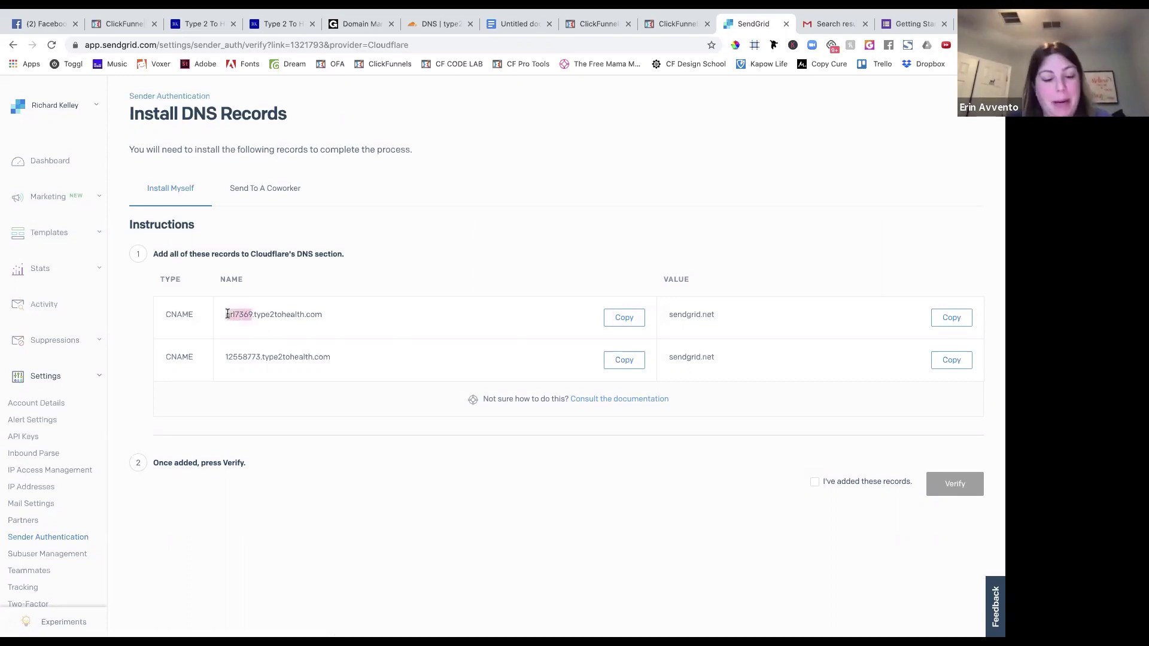
pyautogui.moveTo(227, 314); pyautogui.dragTo(225, 315)
pyautogui.hotkey('ctrl', 'c')
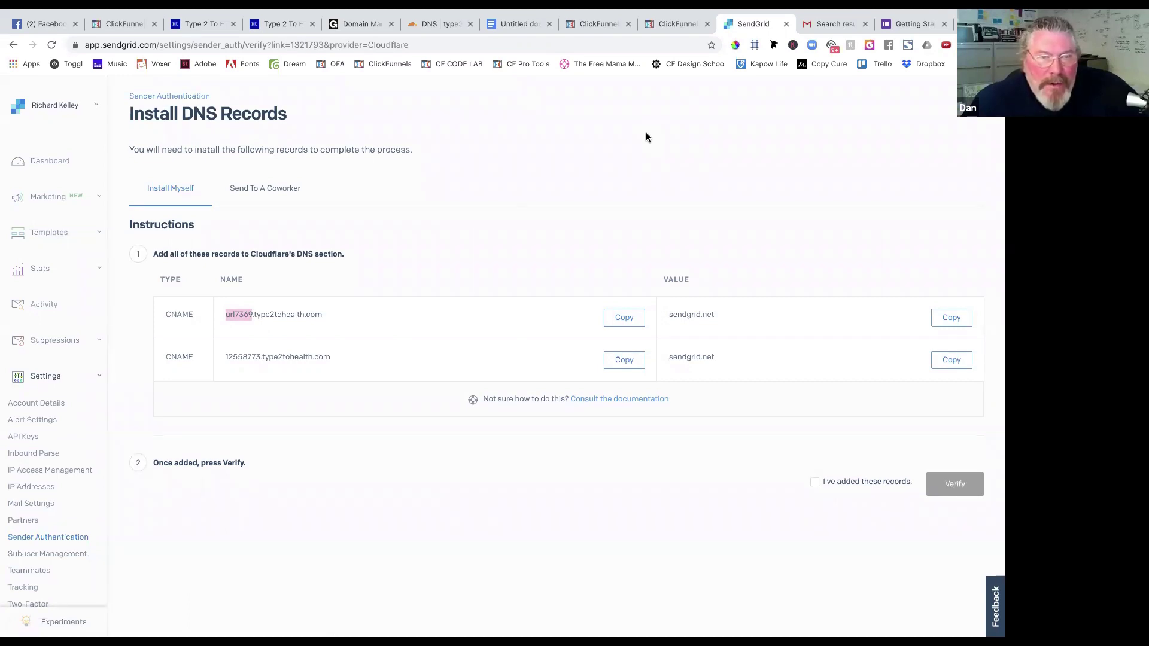
pyautogui.click(426, 22)
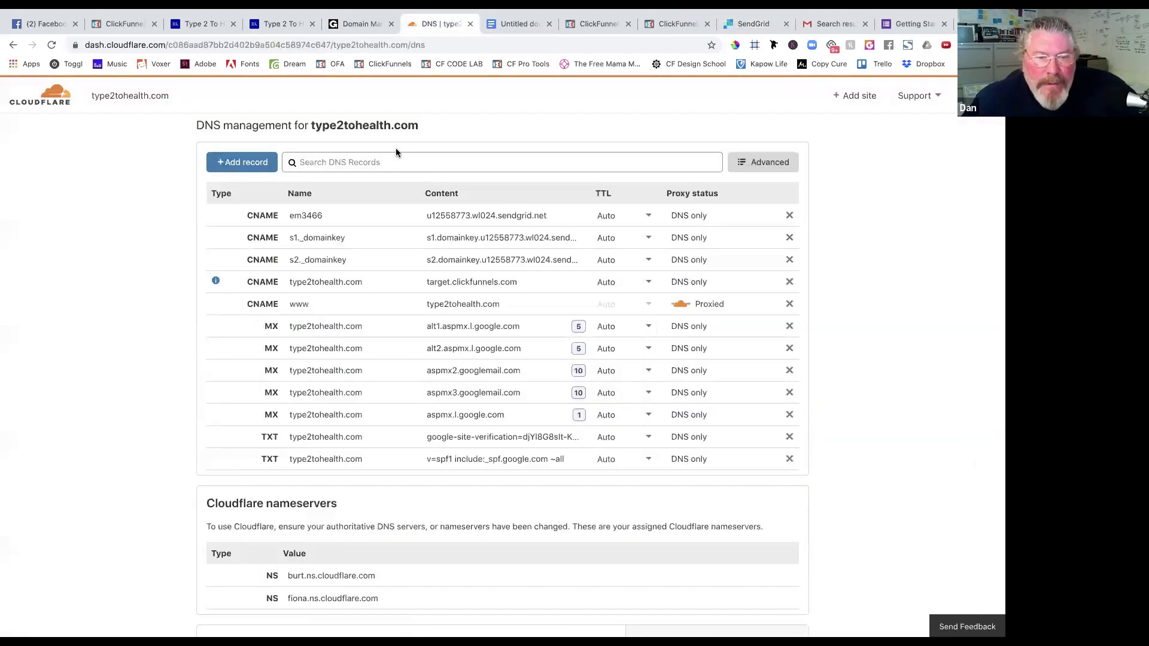
pyautogui.click(252, 168)
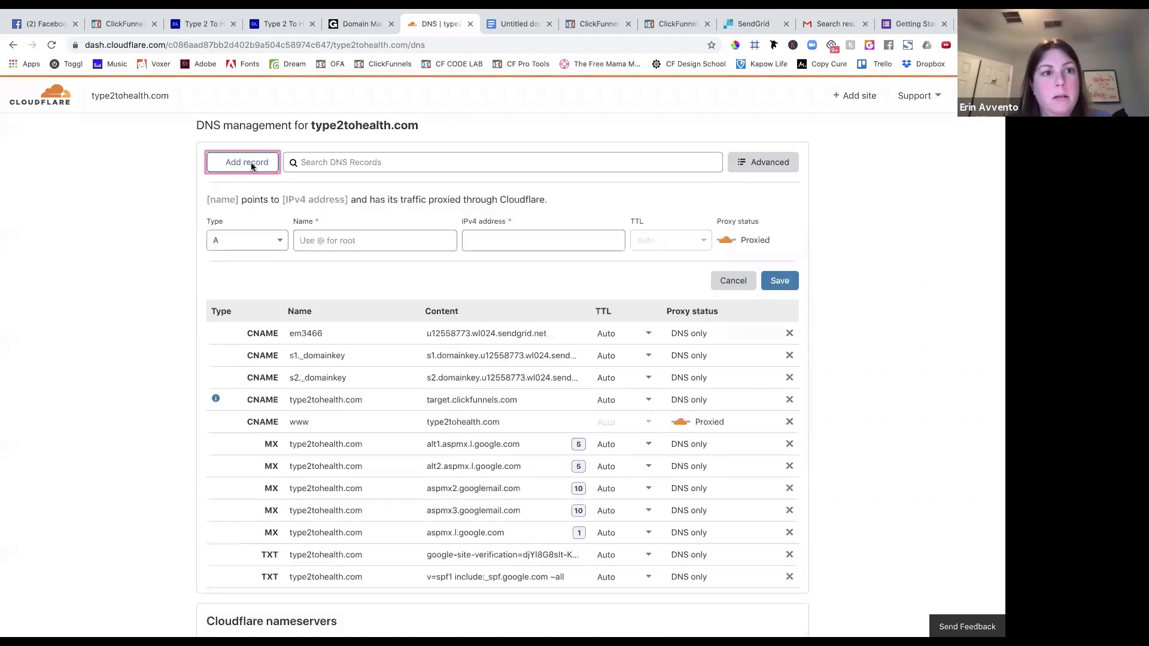
pyautogui.click(243, 238)
pyautogui.click(242, 358)
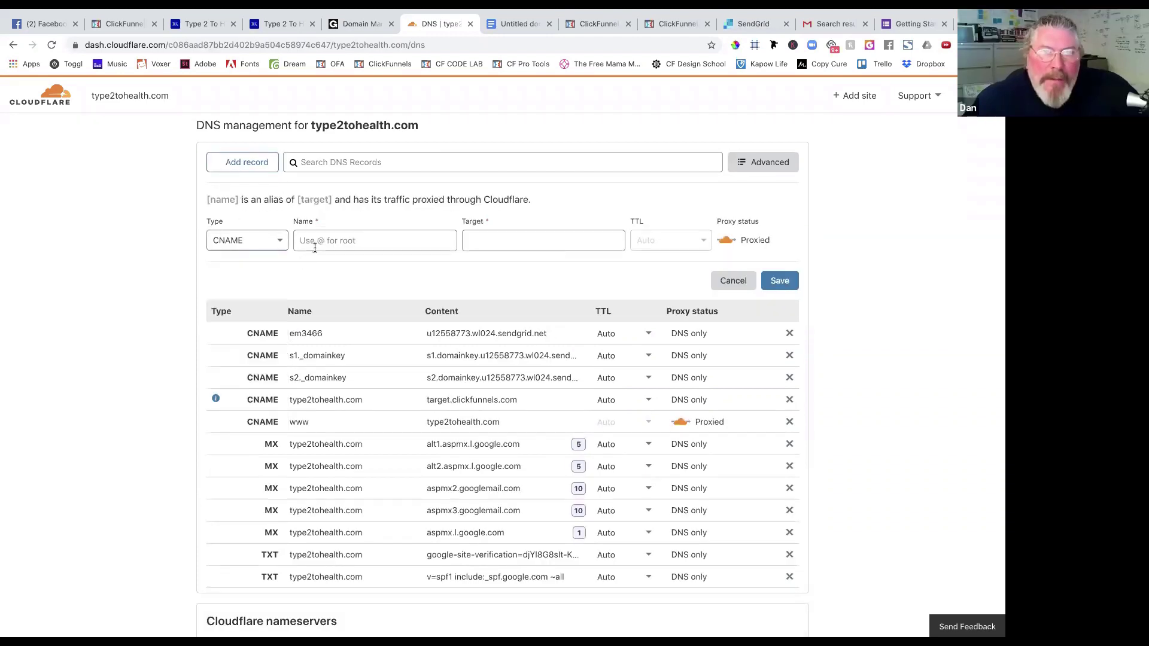
pyautogui.click(317, 242)
pyautogui.hotkey('ctrl', 'v')
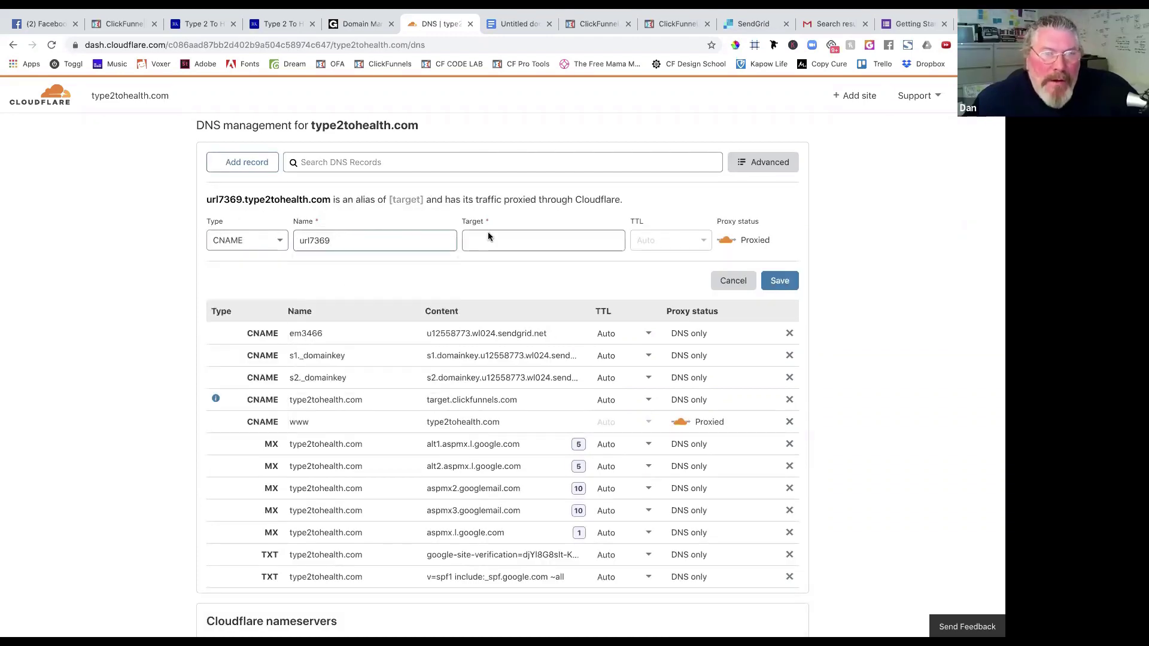
# Set the url7369 record's target to sendgrid.net and save it.
pyautogui.click(753, 24)
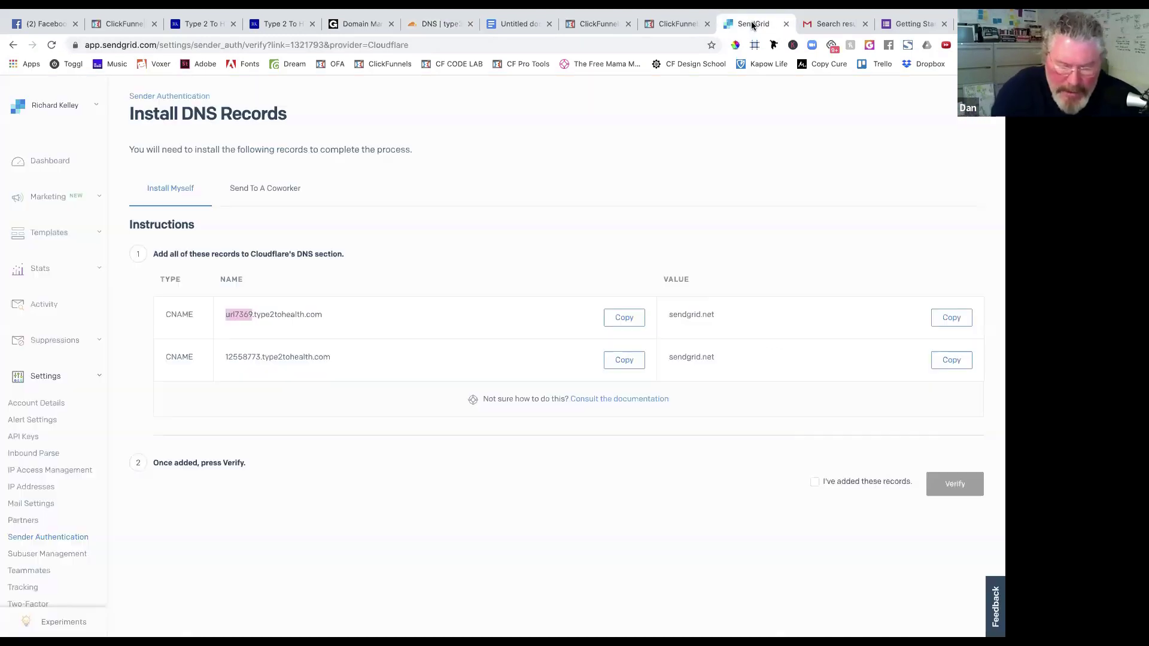
pyautogui.click(946, 318)
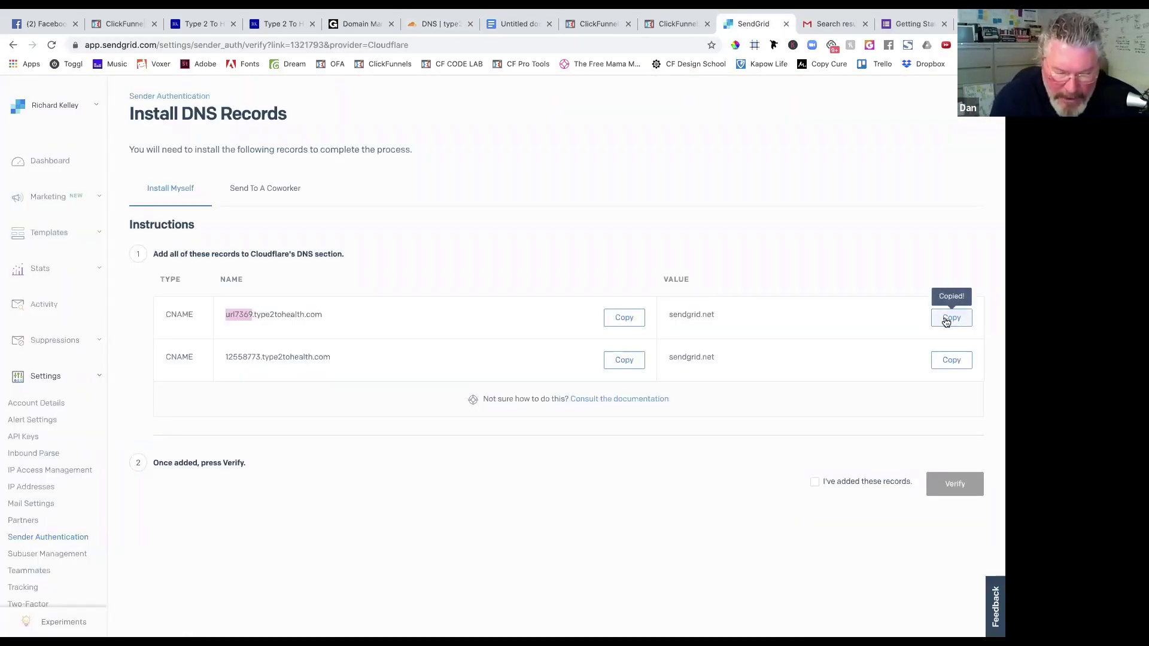
pyautogui.click(441, 24)
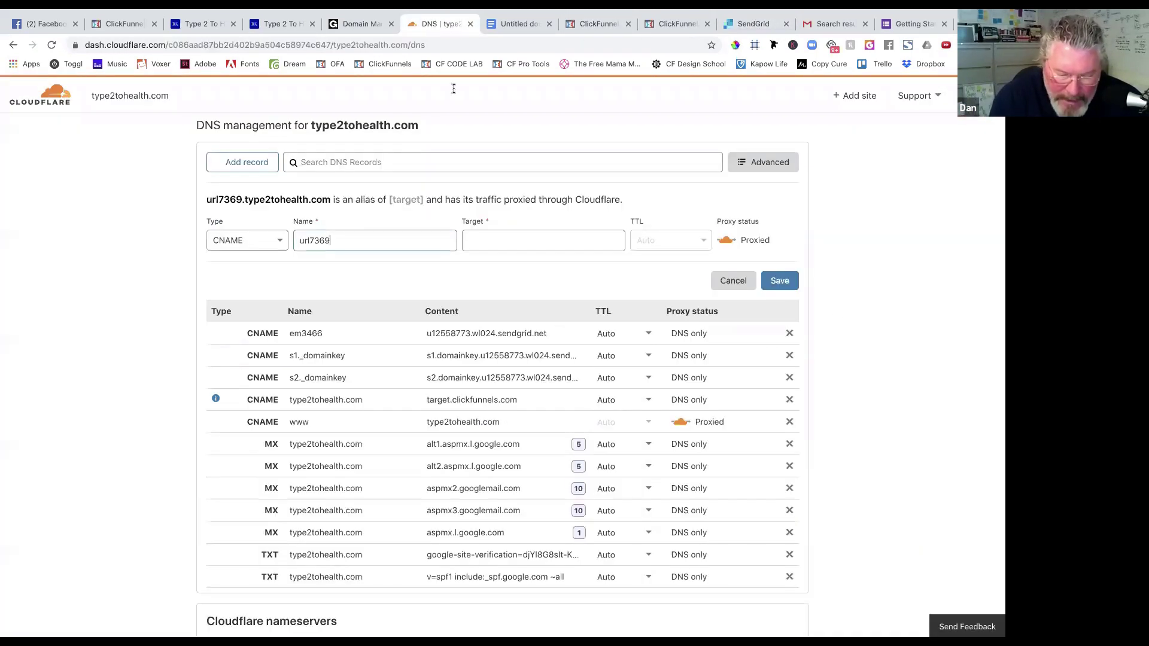
pyautogui.click(495, 241)
pyautogui.press('super+v')
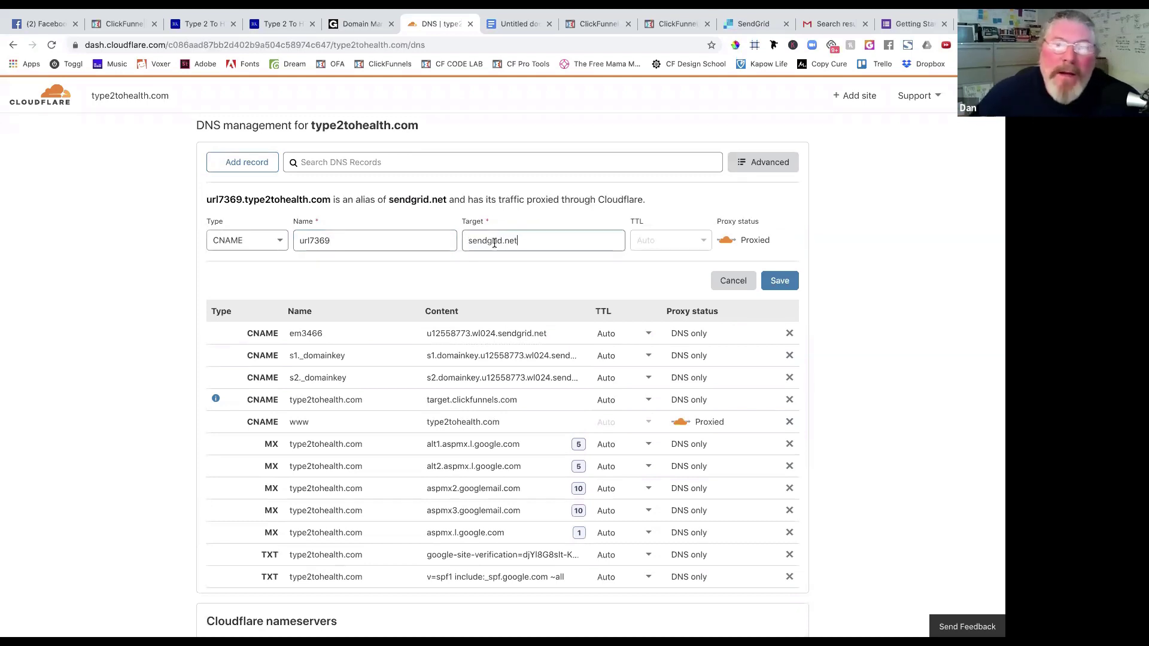
pyautogui.click(787, 282)
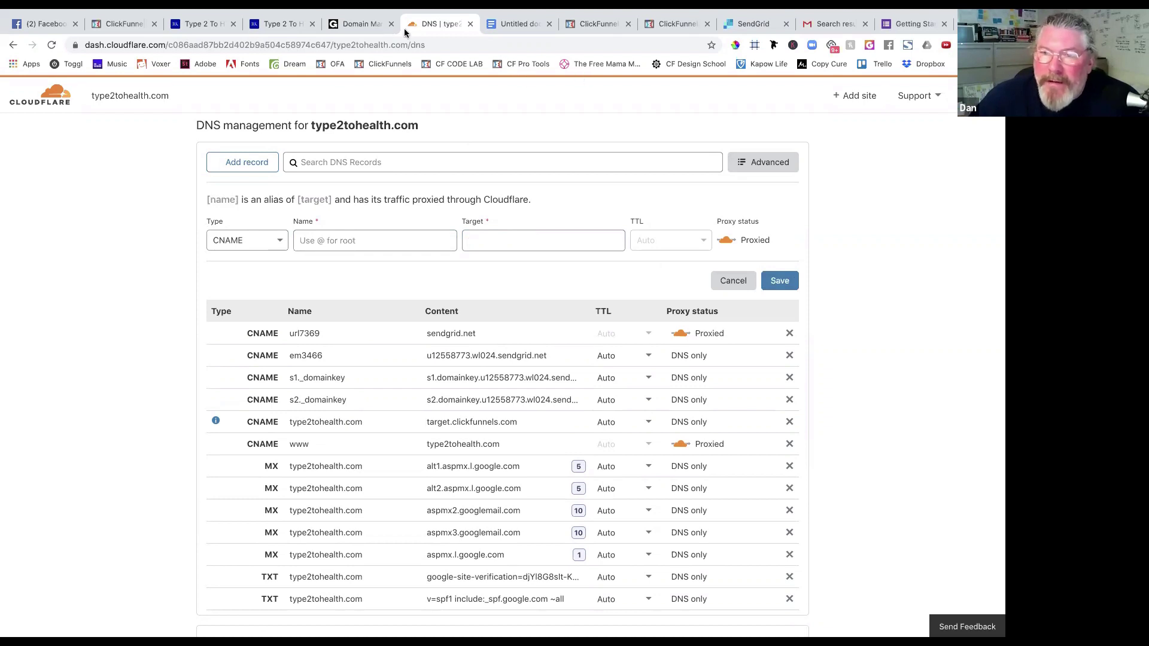
# Copy 12558773 from SendGrid into the new Cloudflare CNAME record's name.
pyautogui.click(745, 25)
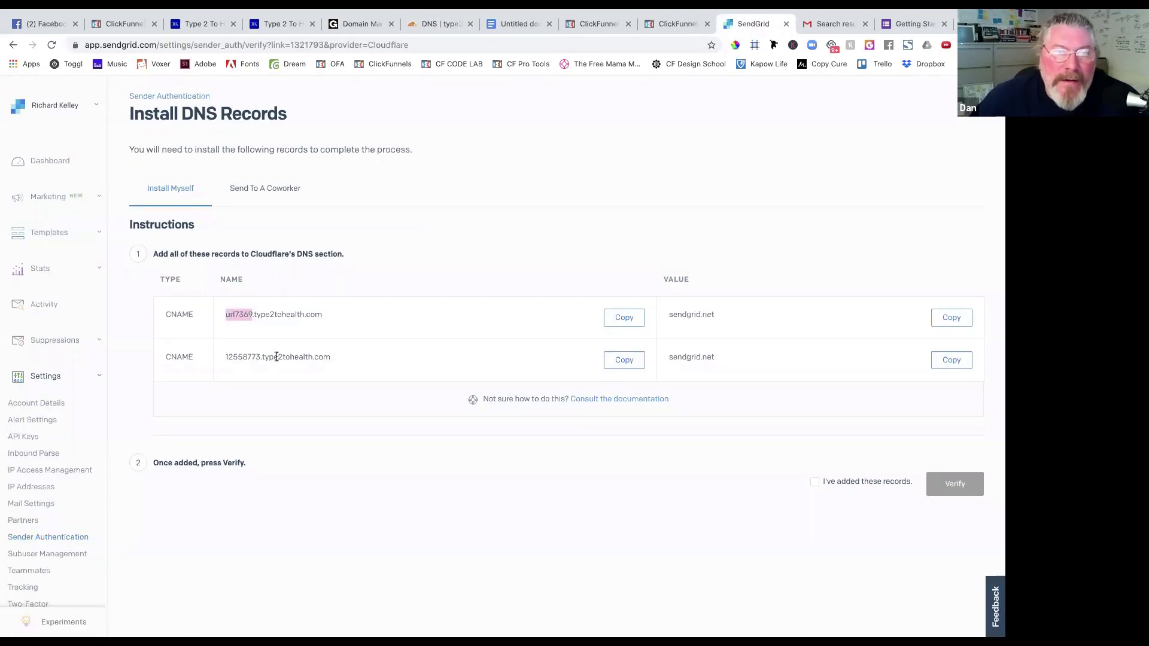
pyautogui.moveTo(262, 356); pyautogui.dragTo(232, 356)
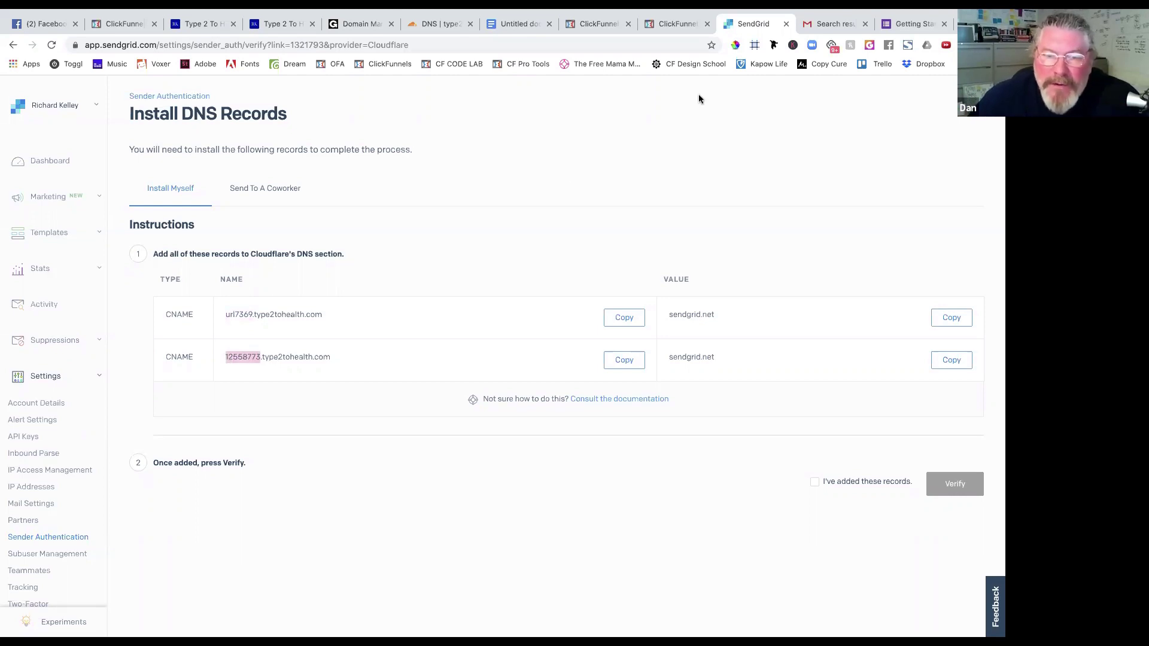
pyautogui.click(440, 24)
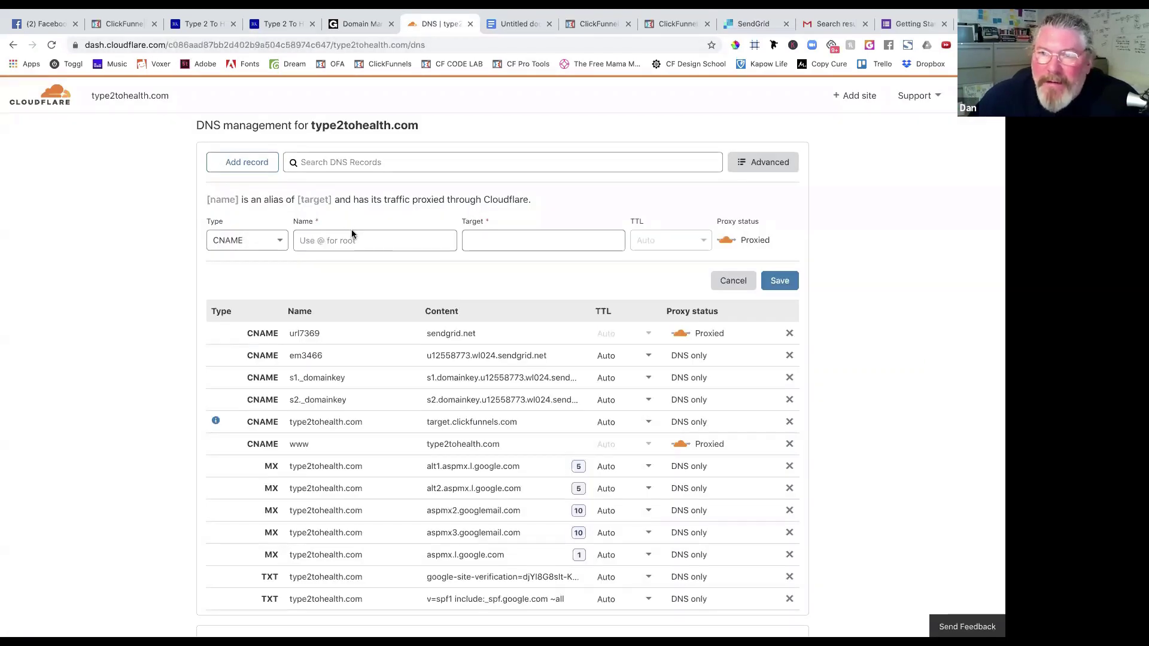
pyautogui.click(355, 238)
pyautogui.press('super+v')
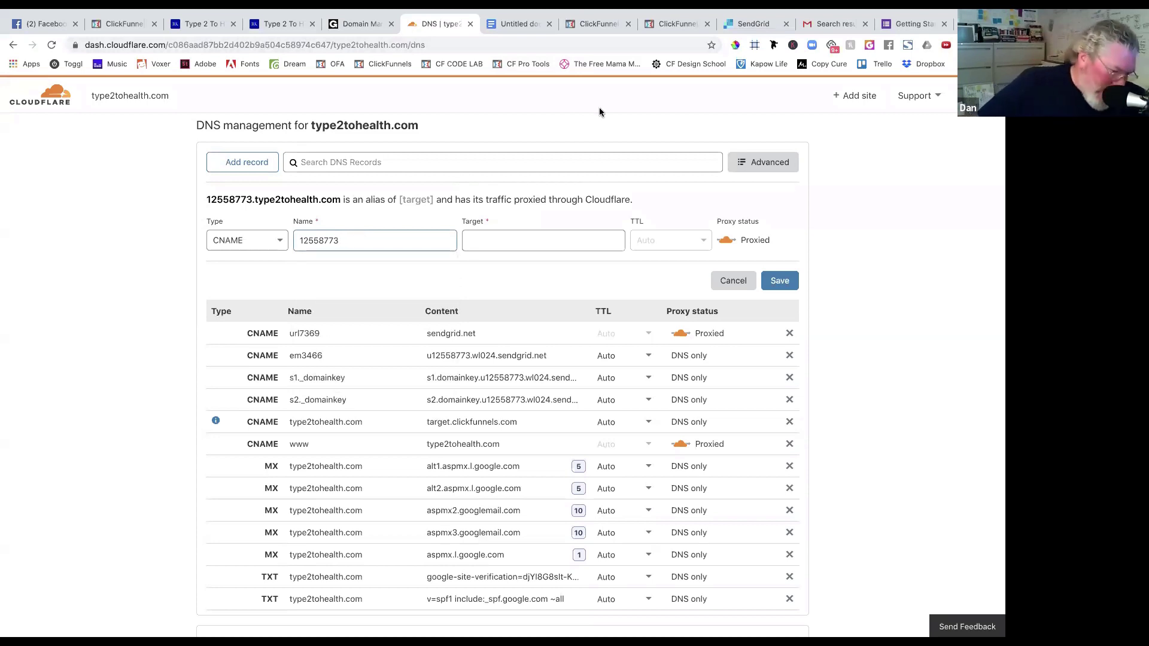
# Set the 12558773 record's target to sendgrid.net and save it.
pyautogui.click(746, 26)
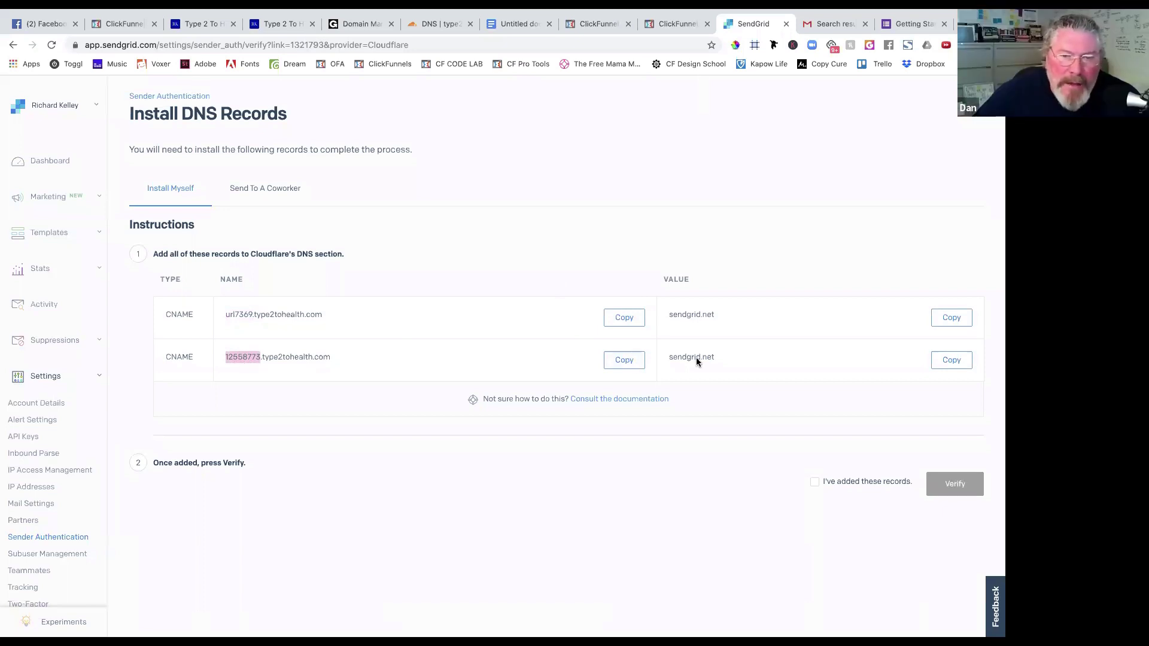
pyautogui.click(951, 361)
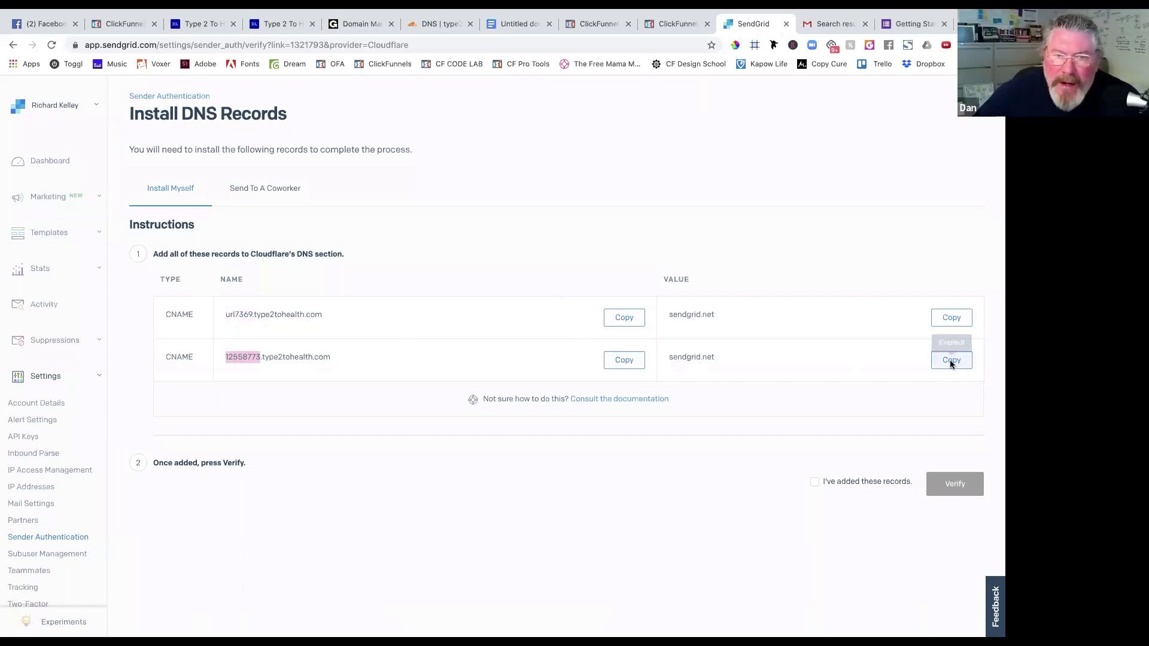
pyautogui.click(463, 28)
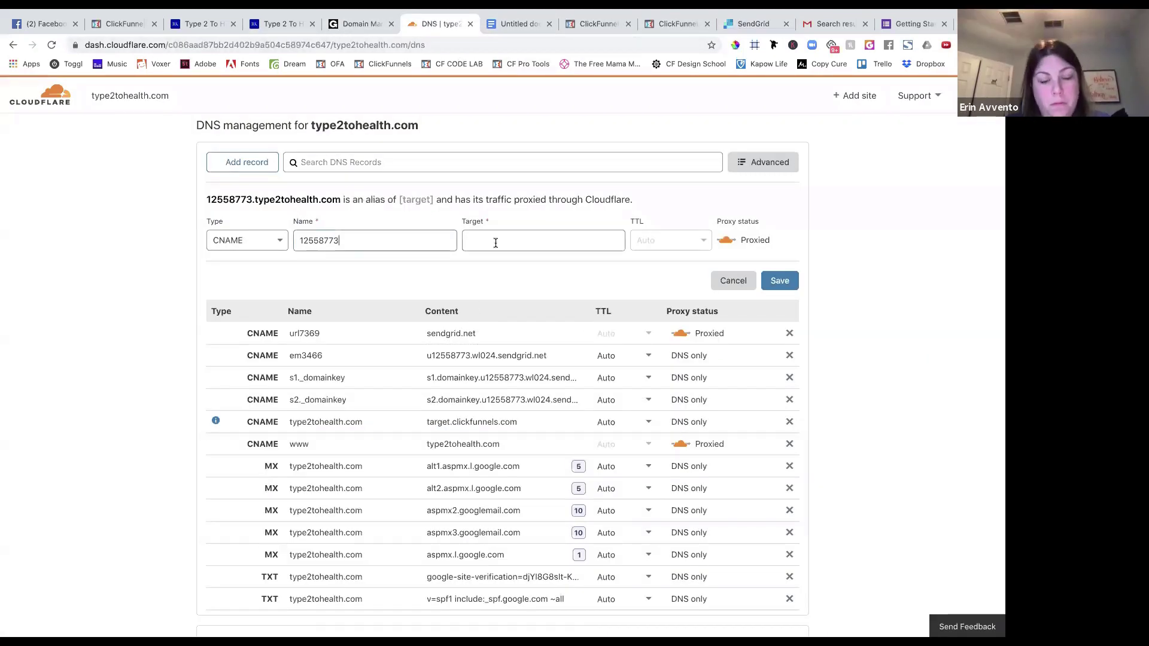
pyautogui.click(496, 242)
pyautogui.hotkey('ctrl', 'v')
pyautogui.click(780, 281)
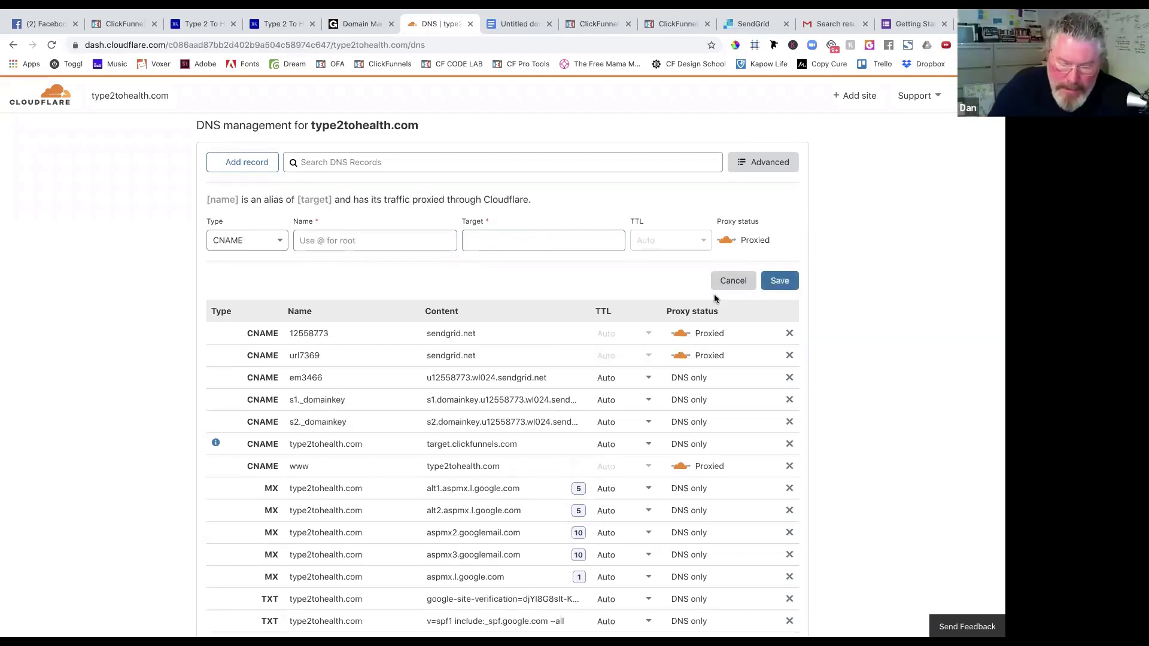
pyautogui.scroll(-1, 149, 475)
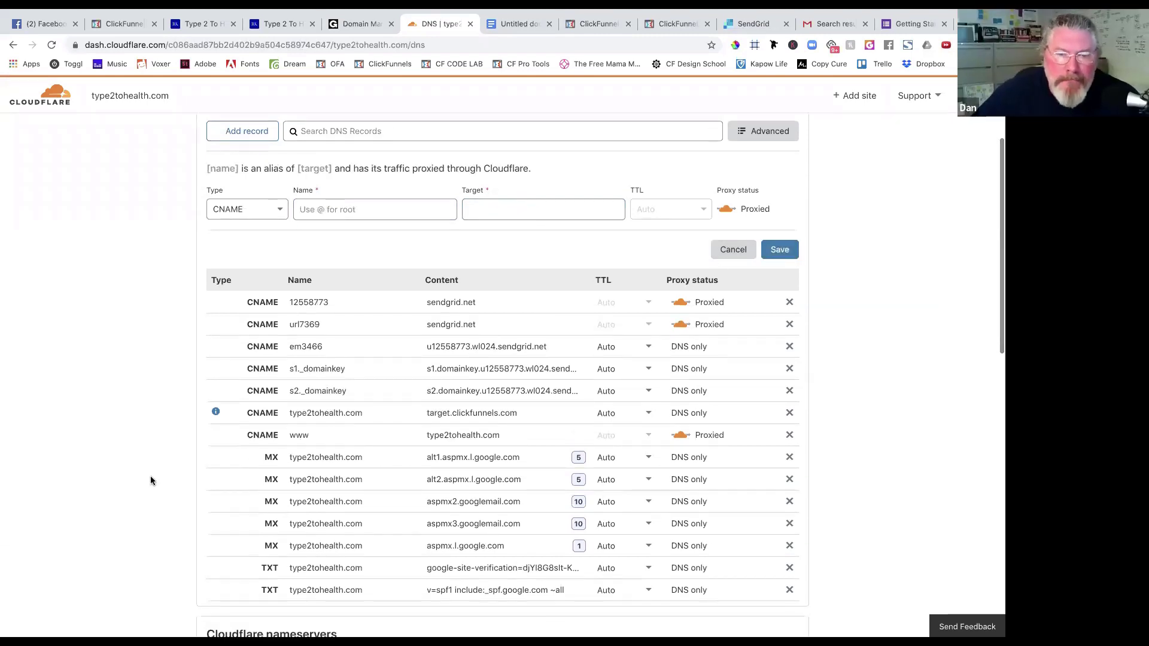
pyautogui.scroll(-1, 150, 476)
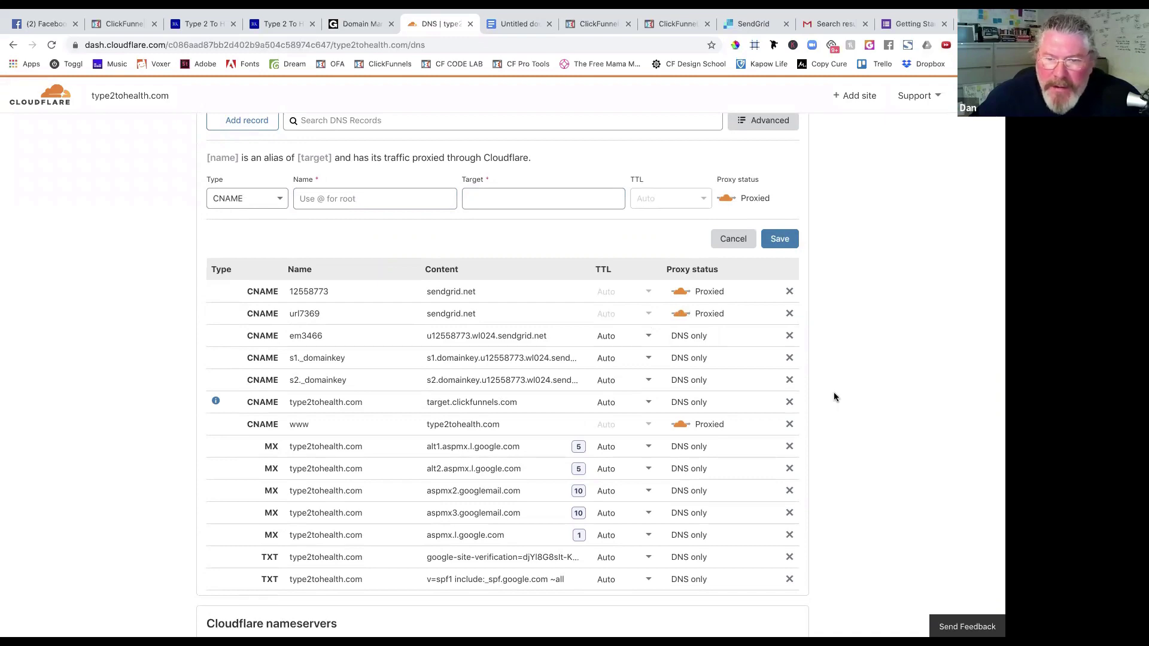
pyautogui.scroll(-1, 105, 433)
pyautogui.scroll(-6, 105, 434)
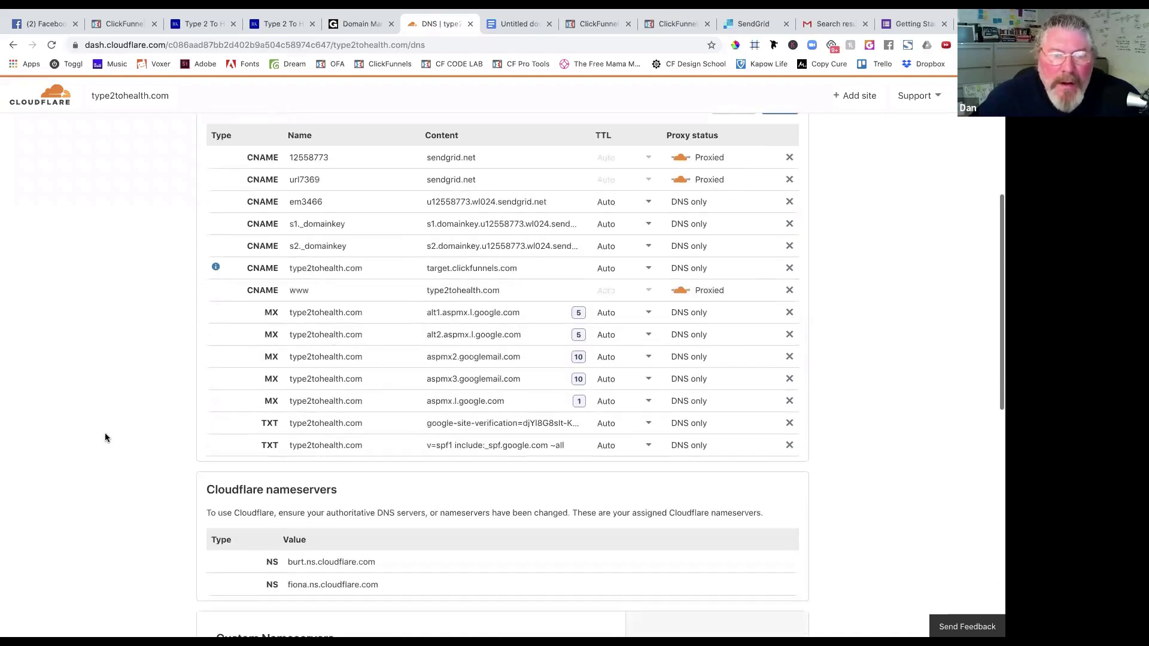
pyautogui.scroll(6, 105, 438)
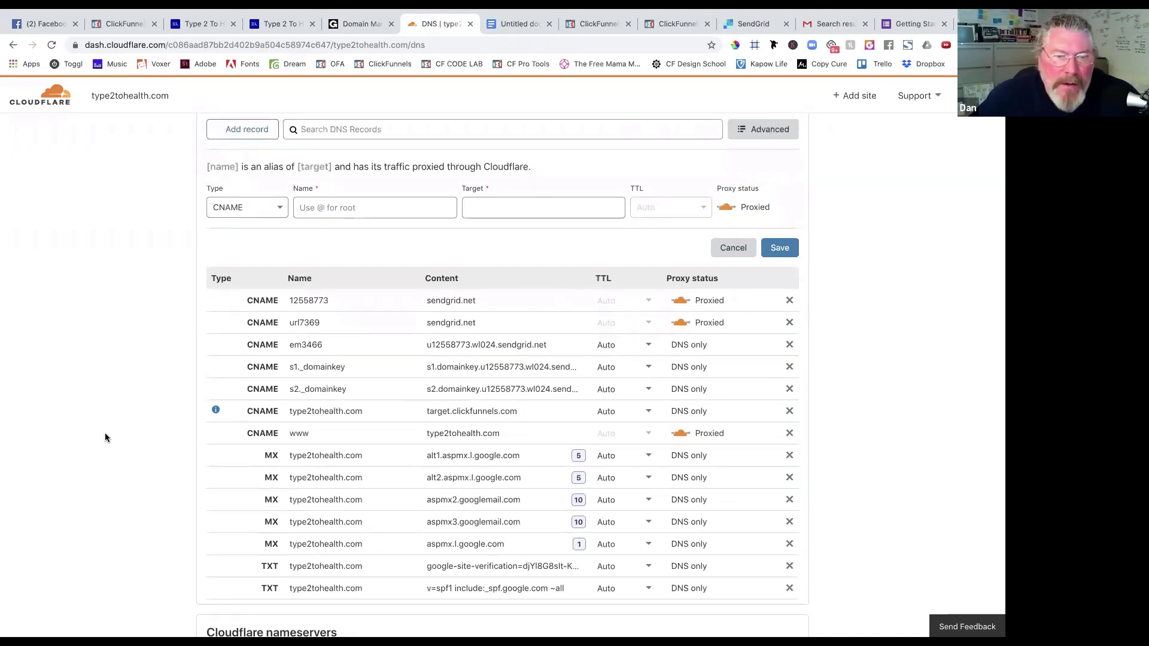
pyautogui.scroll(-1, 105, 438)
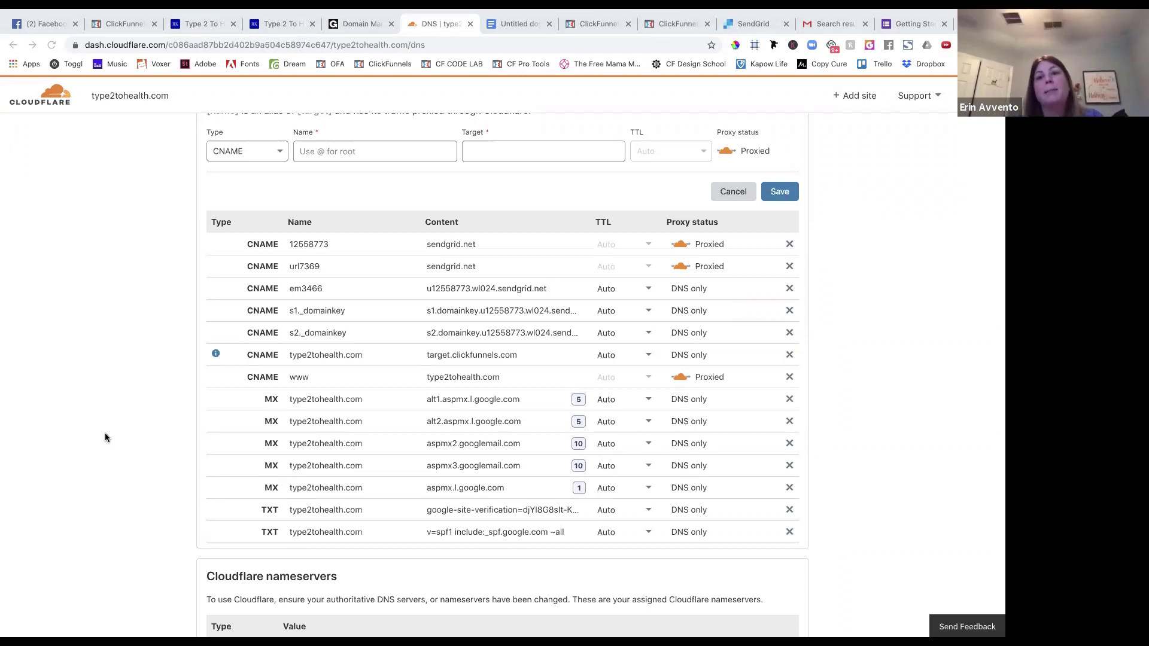
pyautogui.click(106, 432)
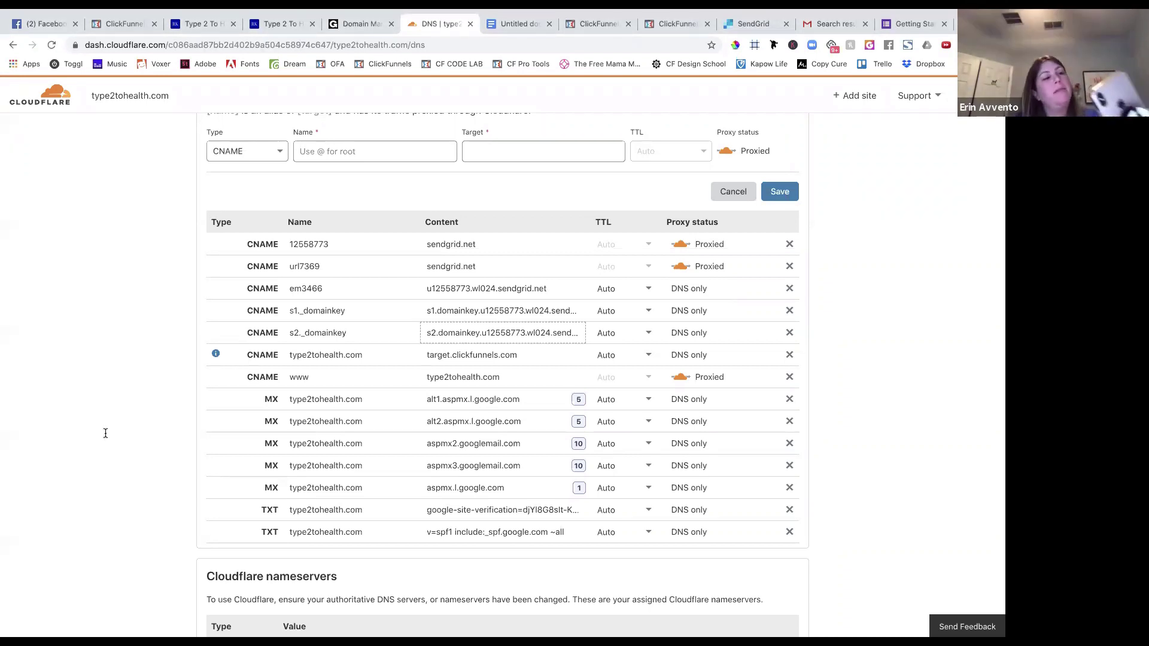
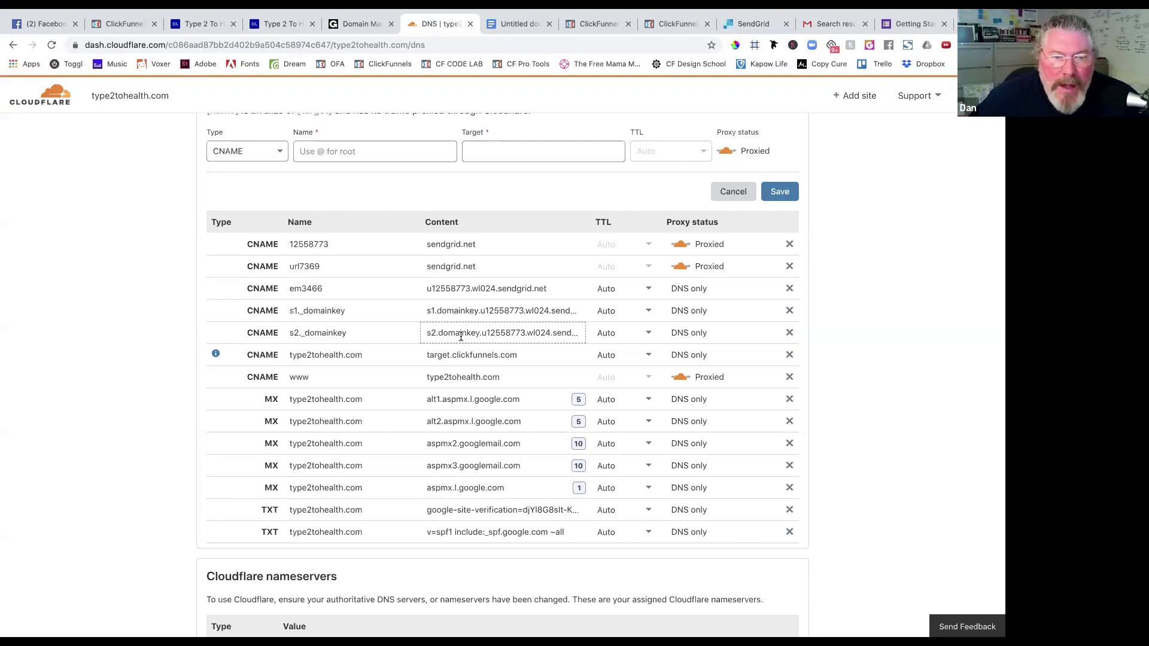
# Switch the 12558773 and url7369 records to DNS only, then back to proxied, and return to SendGrid.
pyautogui.click(685, 249)
pyautogui.click(681, 267)
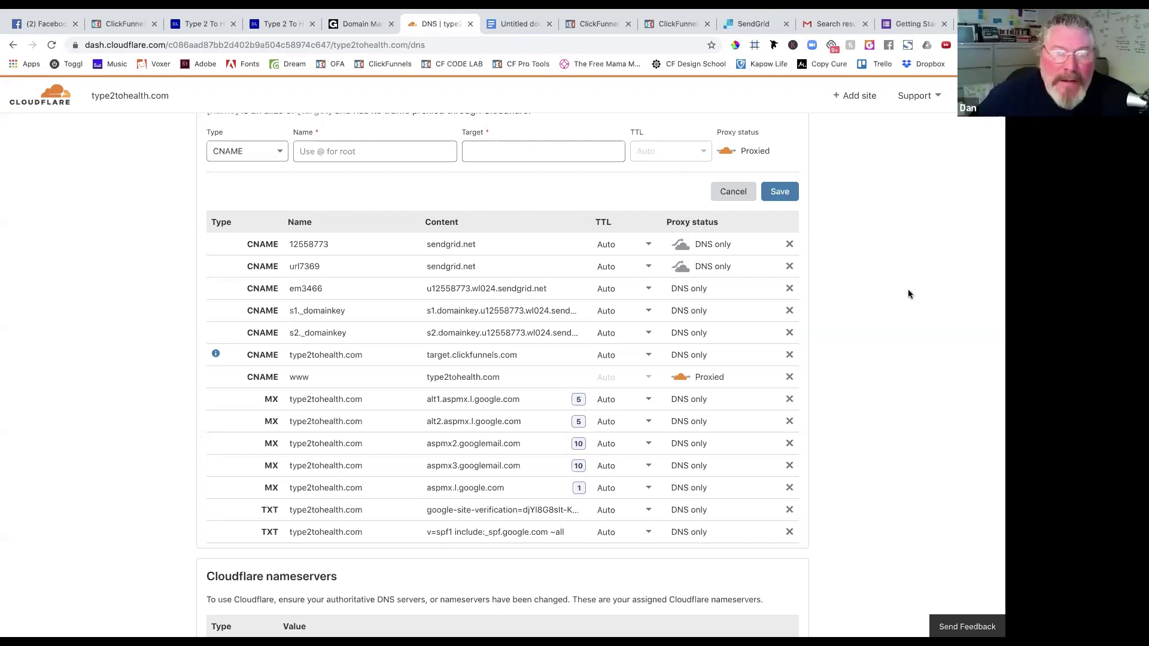
pyautogui.click(681, 245)
pyautogui.click(681, 267)
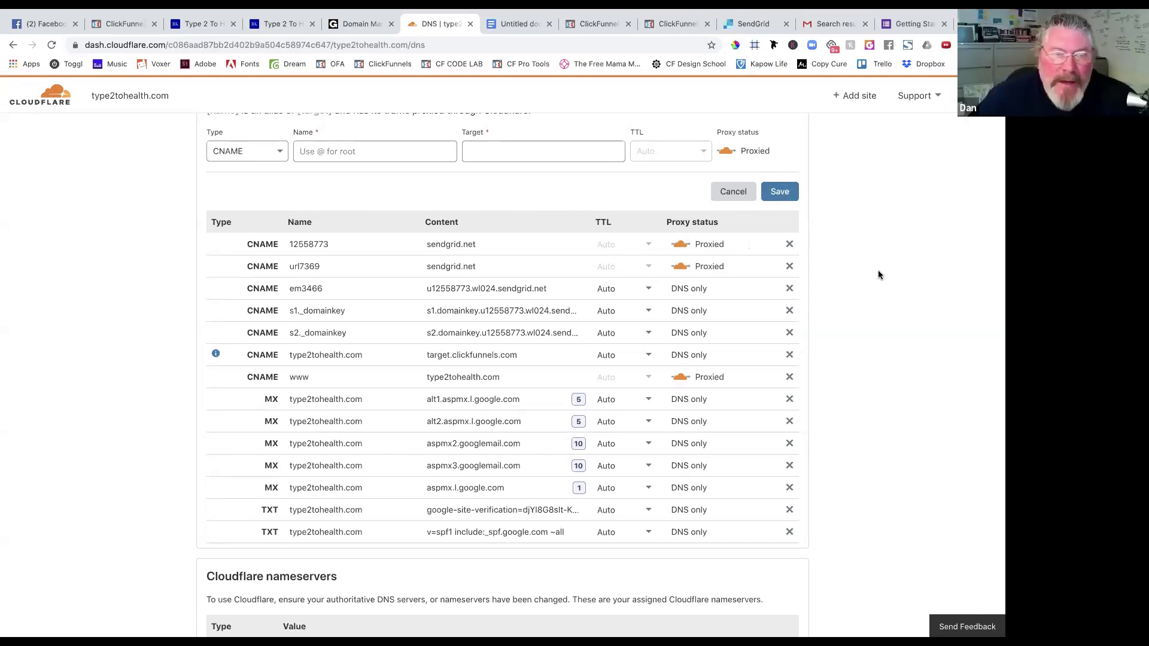
pyautogui.scroll(2, 878, 275)
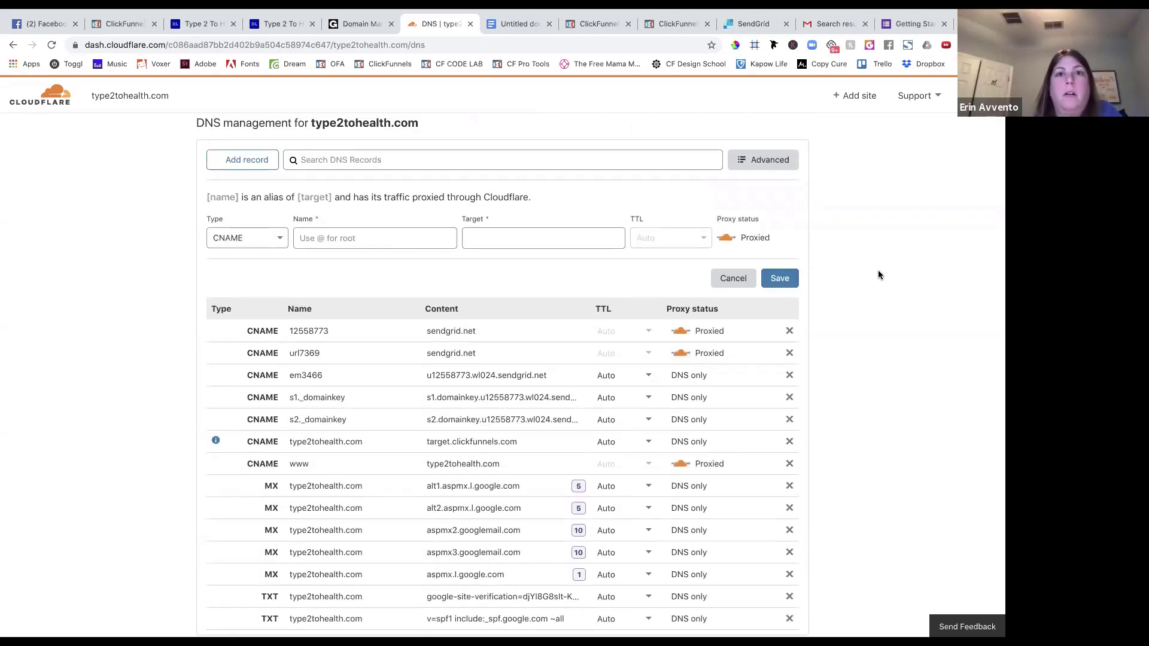
pyautogui.click(753, 23)
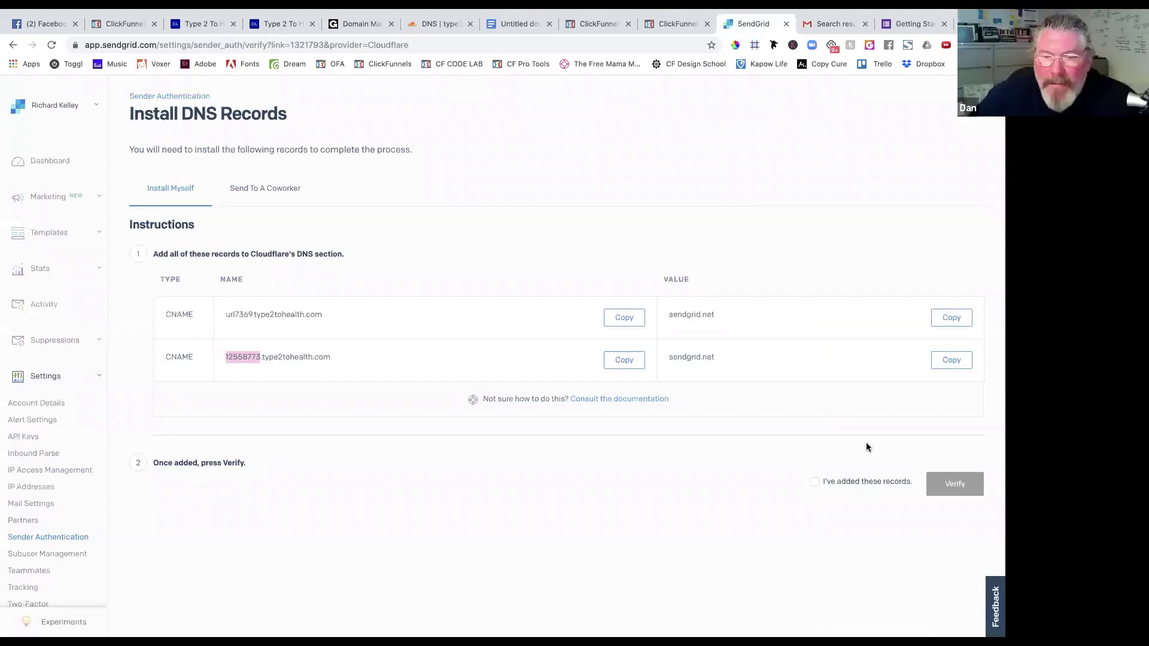
# Confirm the DNS records are added, run a first verification, and check the records in Cloudflare.
pyautogui.click(815, 482)
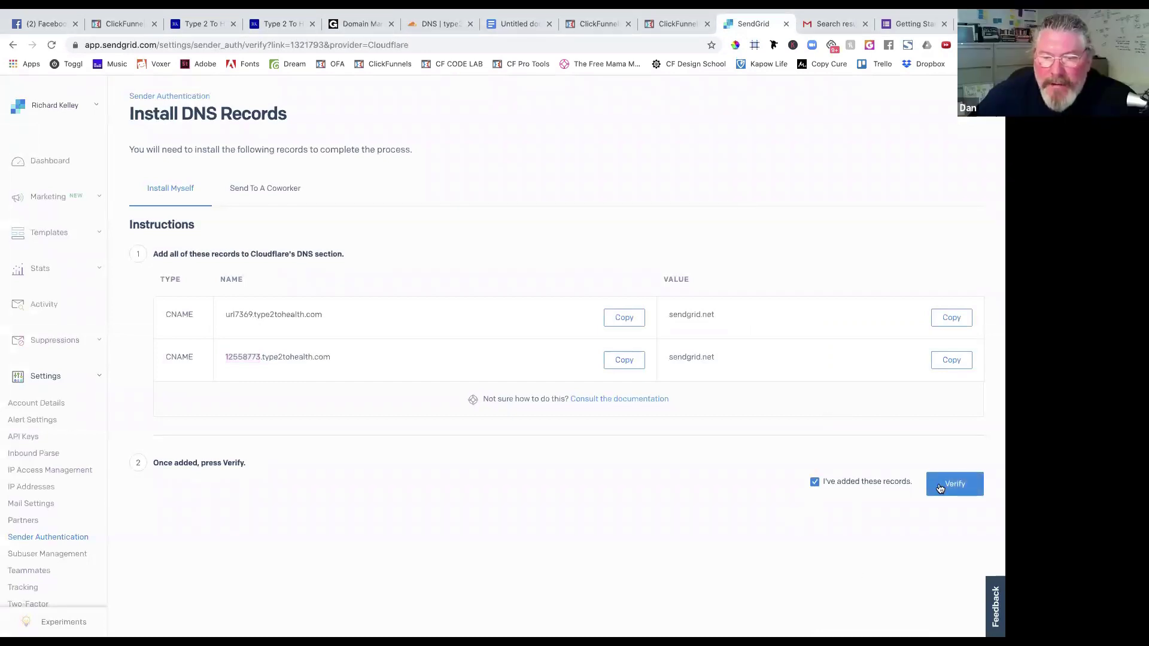
pyautogui.click(939, 483)
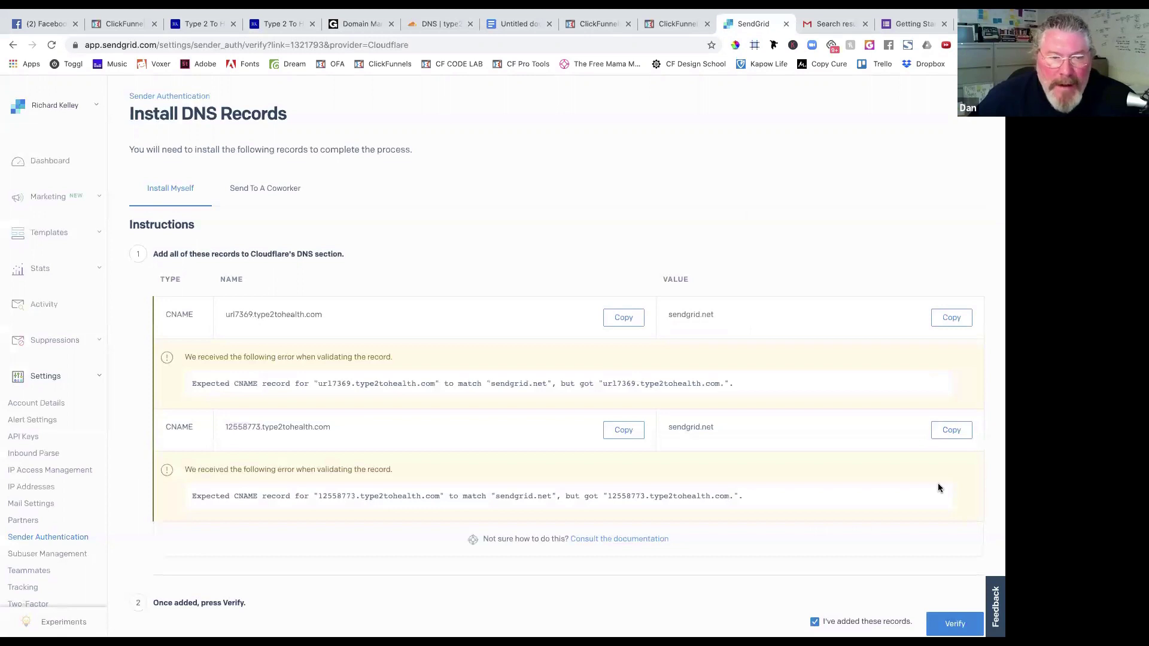
pyautogui.click(435, 27)
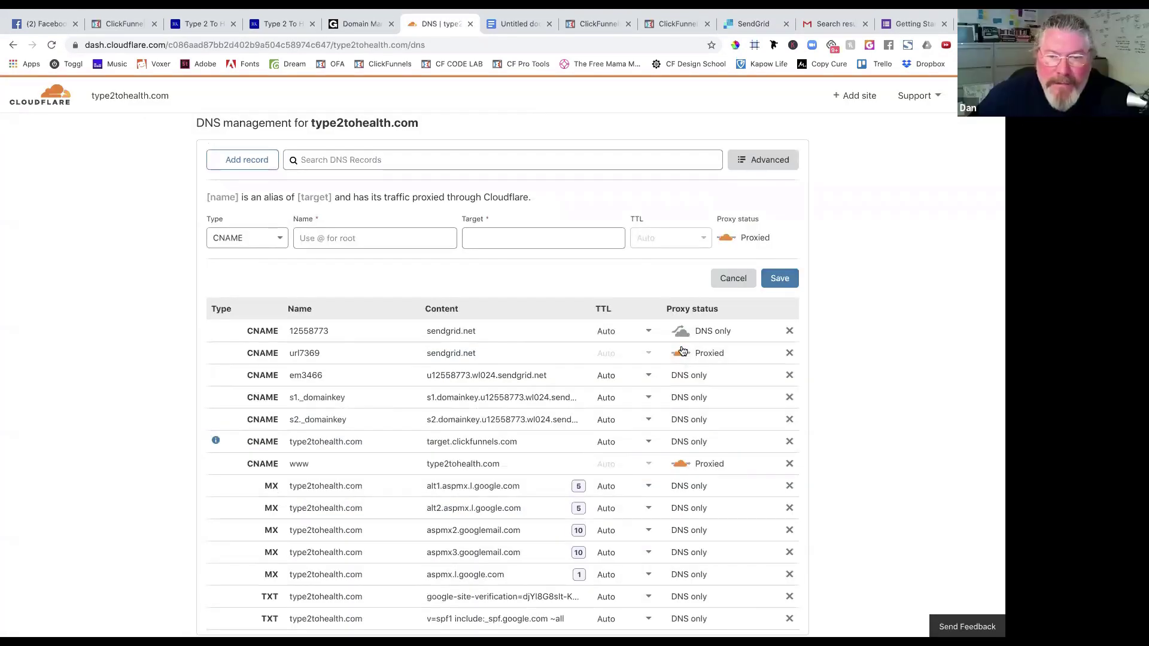
pyautogui.click(754, 25)
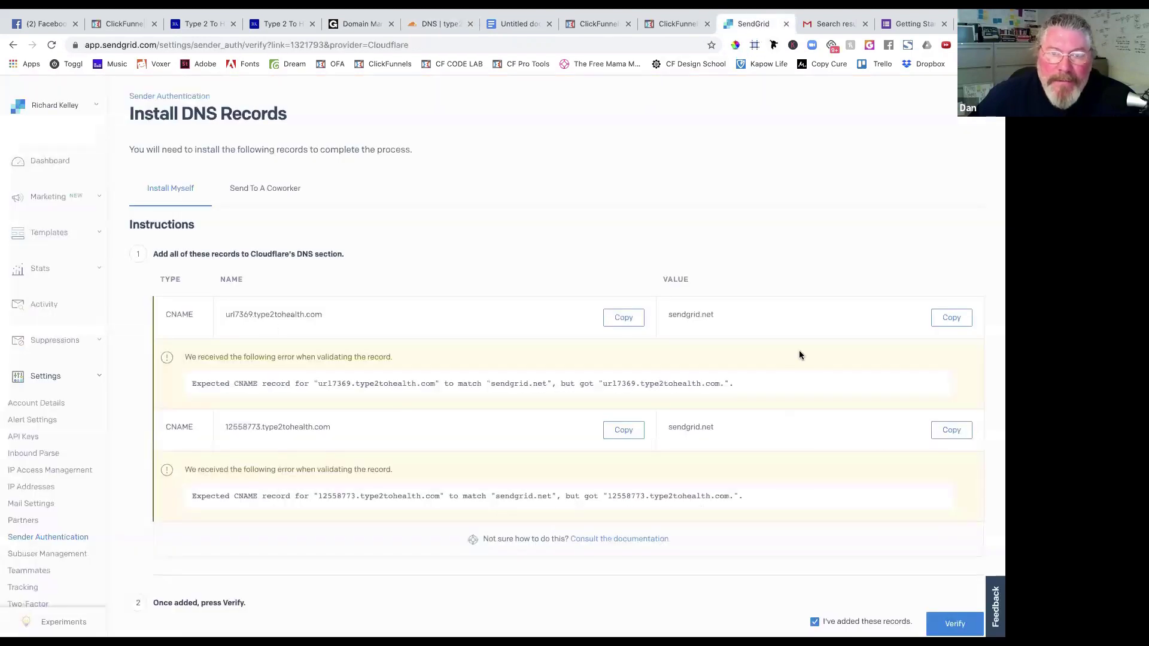
# Reload SendGrid's verification page and re-run verification for type2tohealth.com.
pyautogui.scroll(-2, 881, 440)
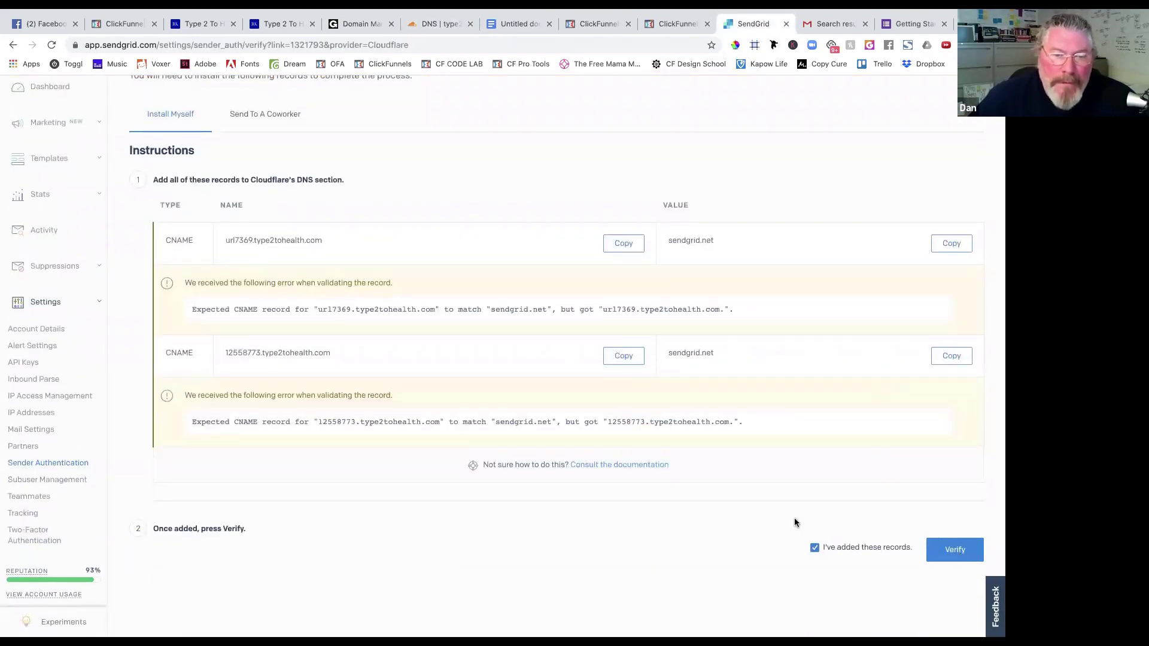
pyautogui.click(51, 45)
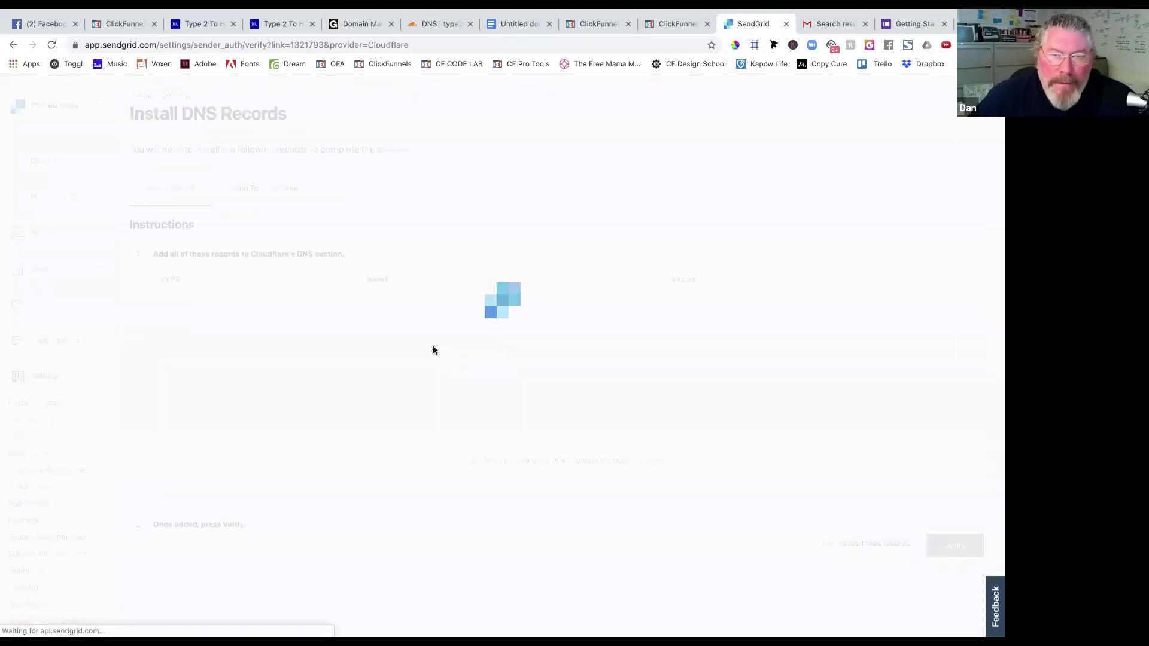
pyautogui.click(815, 486)
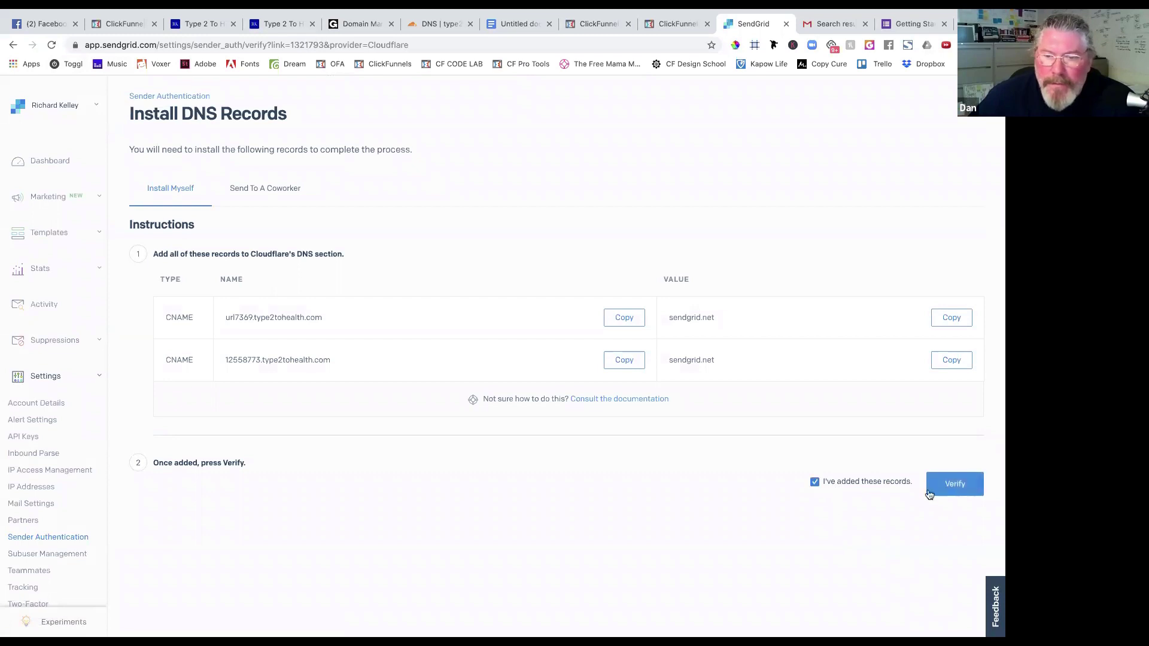
pyautogui.click(952, 486)
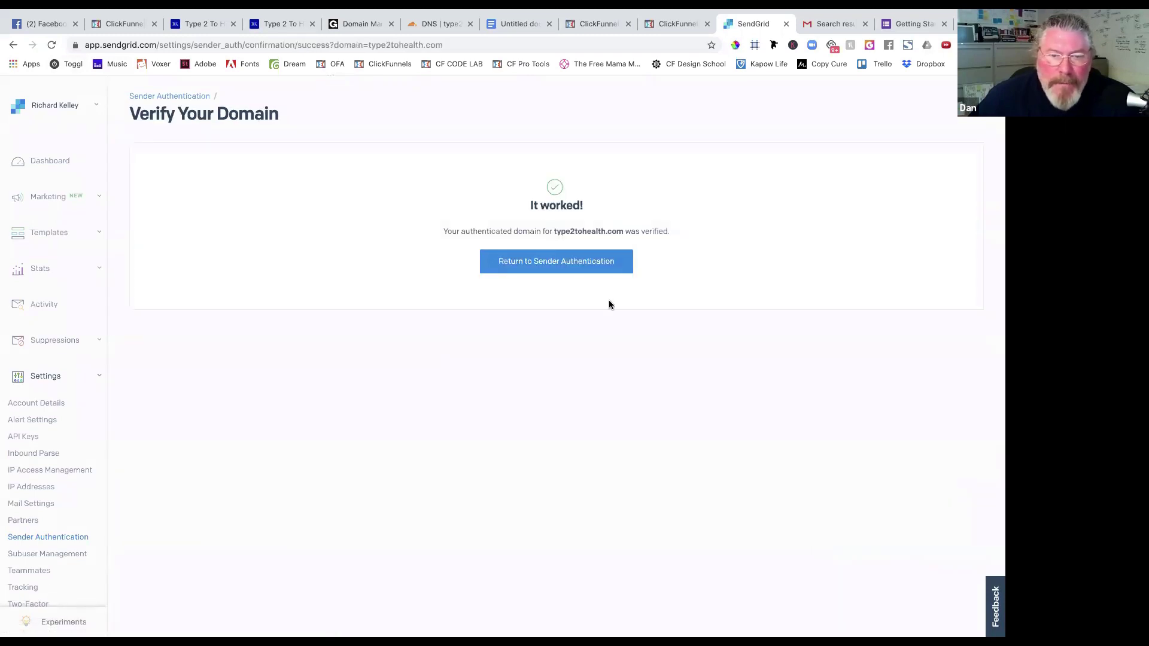
# Check that domain and link branding are verified, then view ClickFunnels' SMTP email configurations.
pyautogui.click(573, 263)
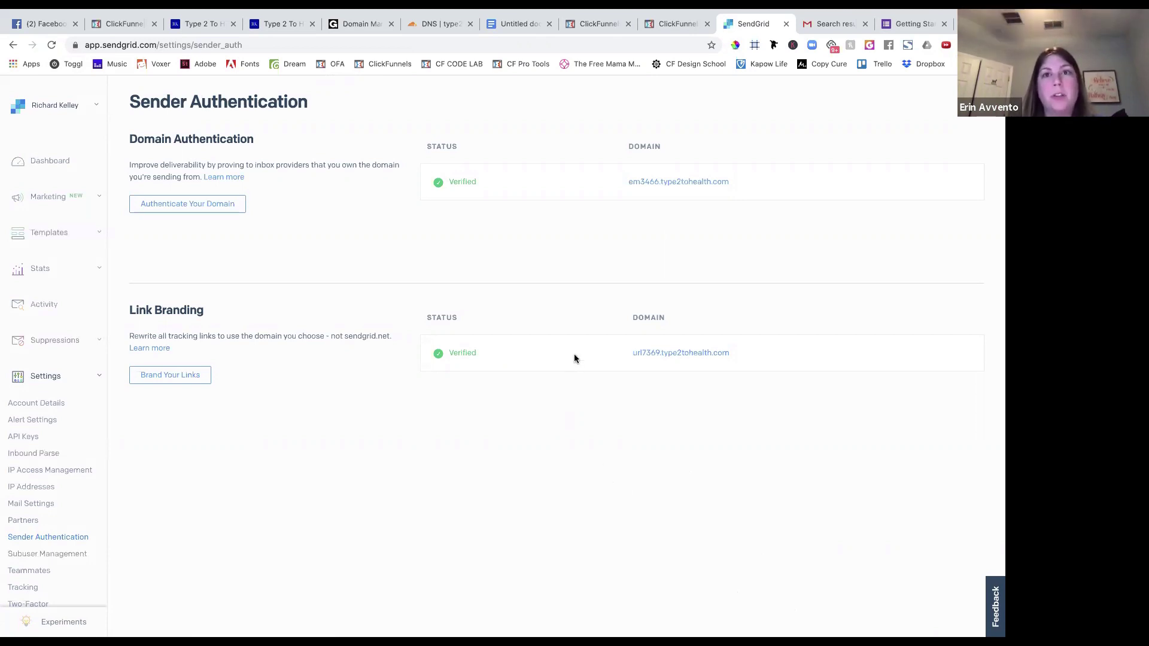
pyautogui.click(669, 25)
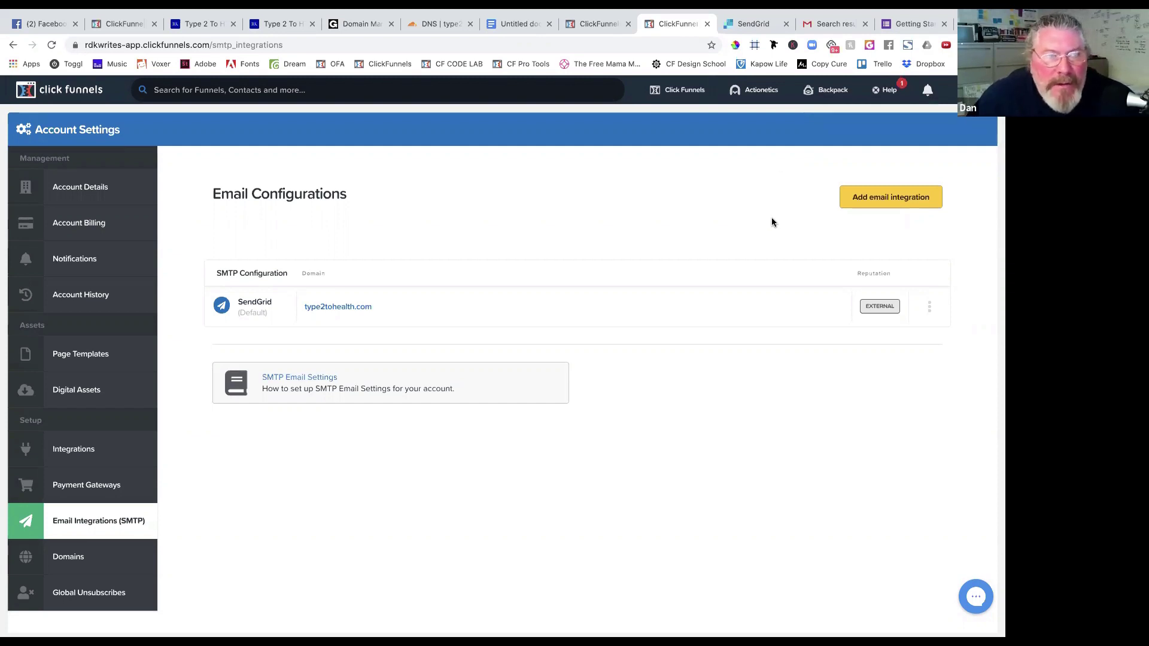
# Open the Type 2 to Health Program funnel's Free Healthy Recipes optin page in the editor.
pyautogui.moveTo(682, 90)
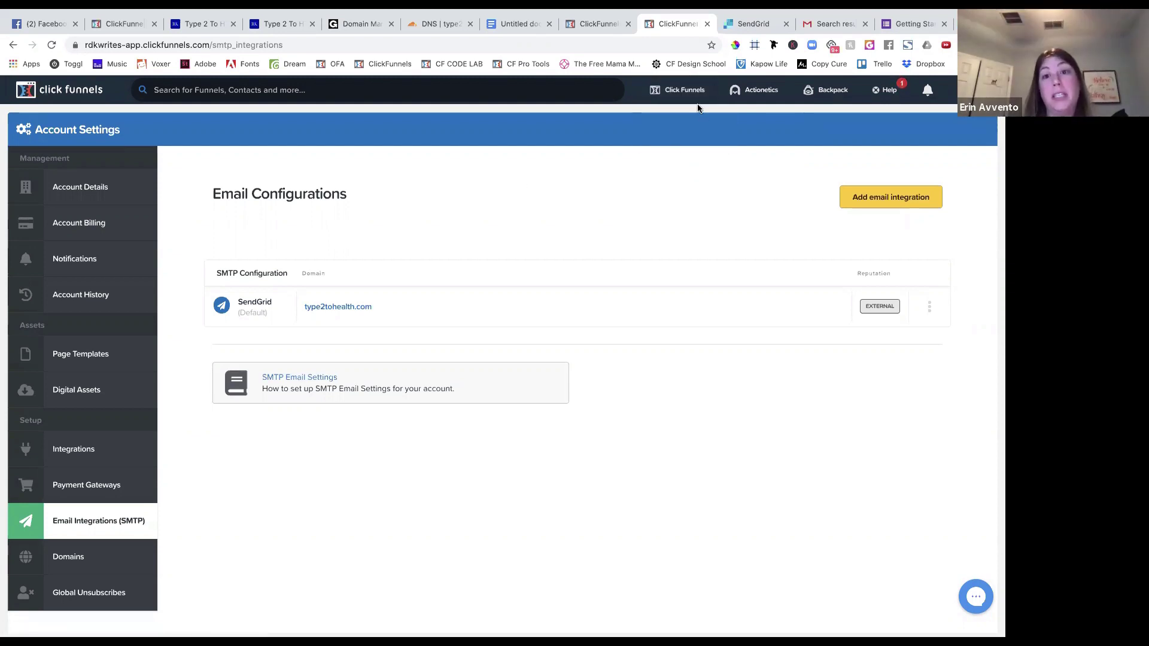
pyautogui.click(673, 115)
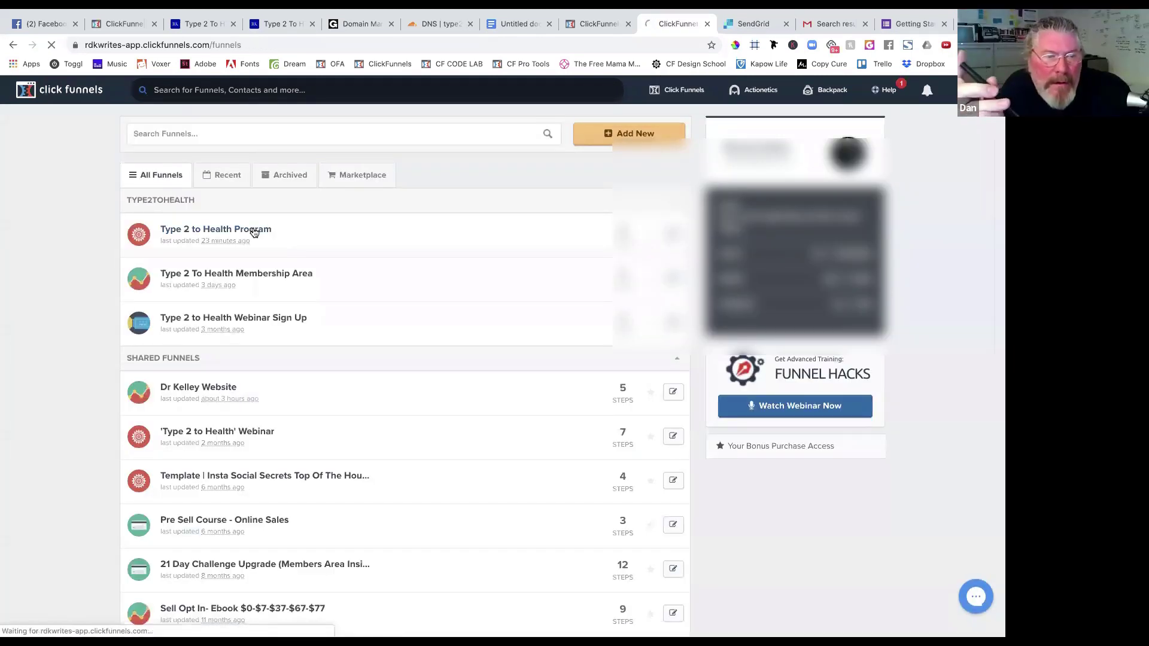
pyautogui.click(254, 233)
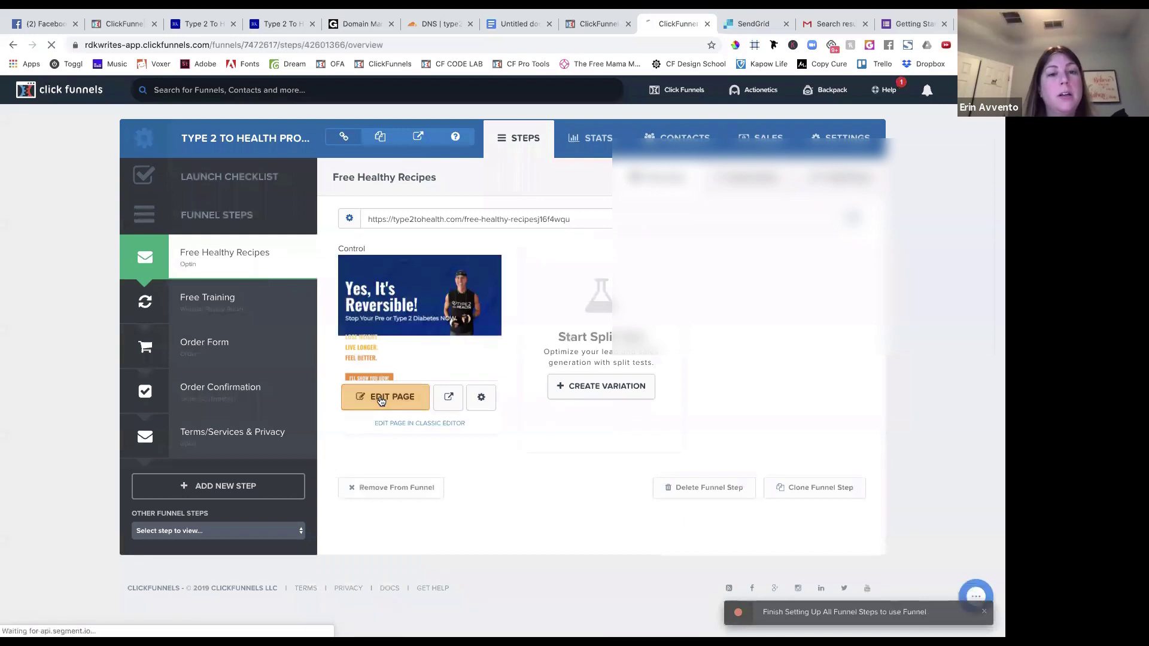
pyautogui.click(380, 398)
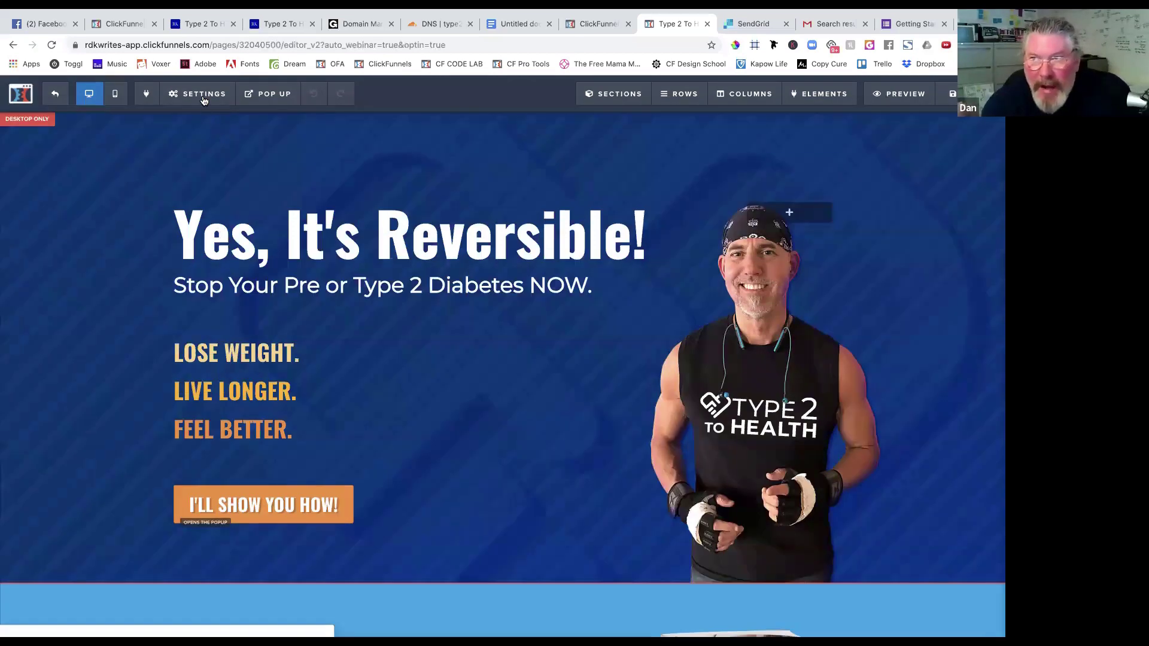
pyautogui.click(204, 96)
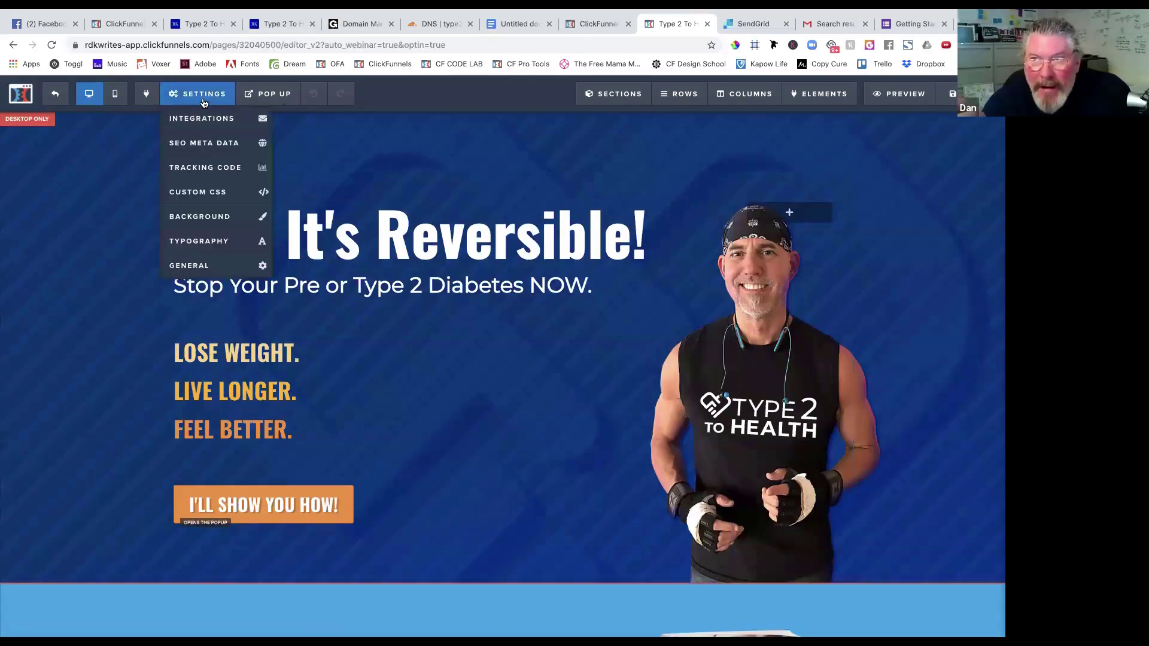
# Set the page's Digital Asset to '- no asset / download -' and exit the editor.
pyautogui.click(203, 265)
pyautogui.click(934, 201)
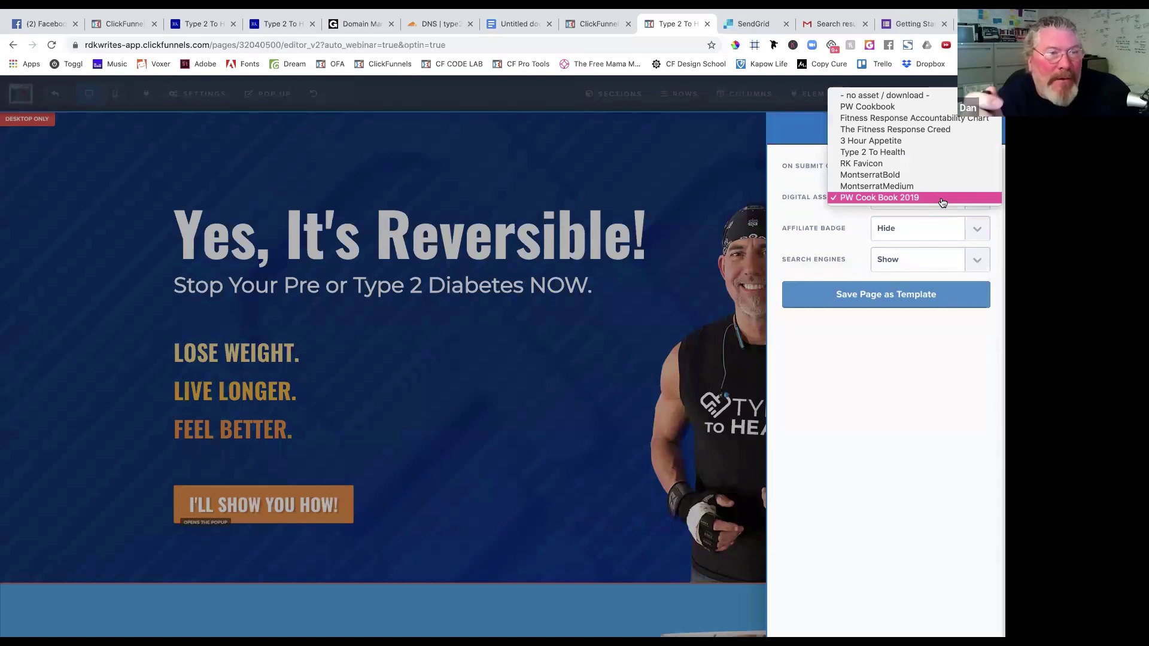
pyautogui.click(905, 98)
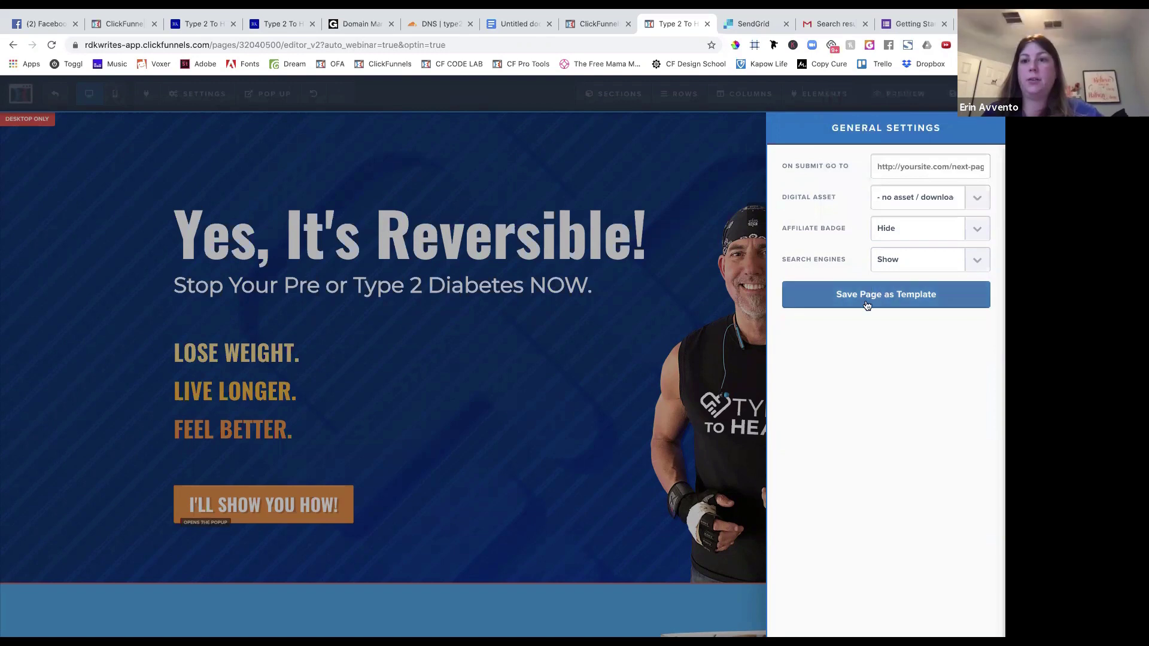
pyautogui.click(697, 197)
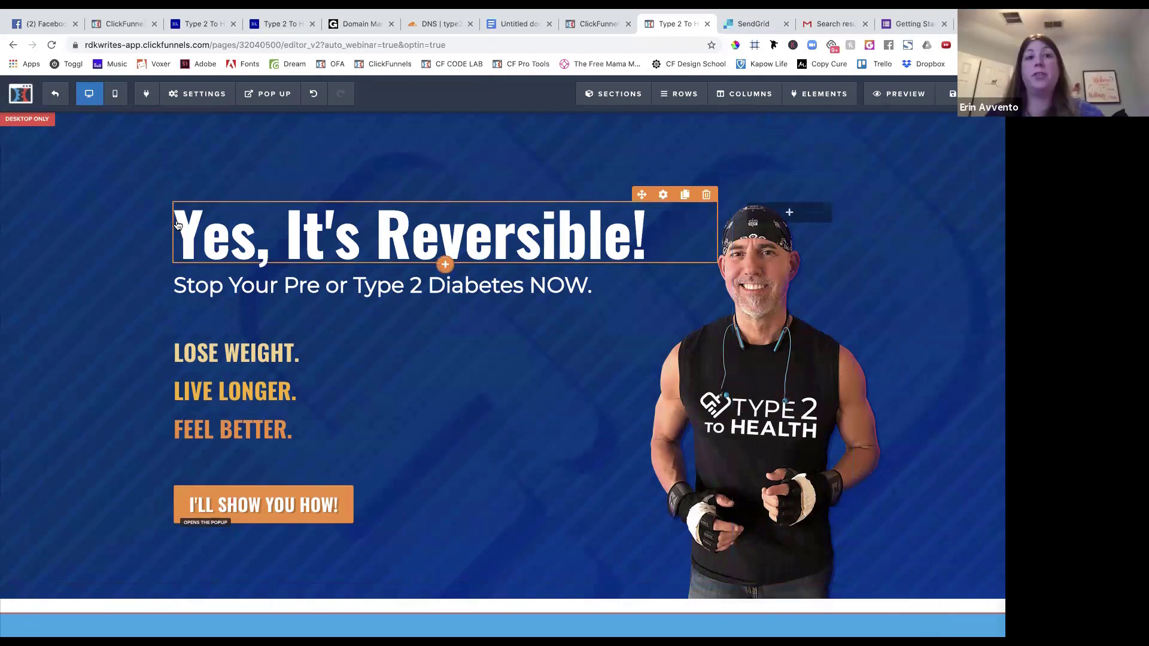
pyautogui.click(56, 96)
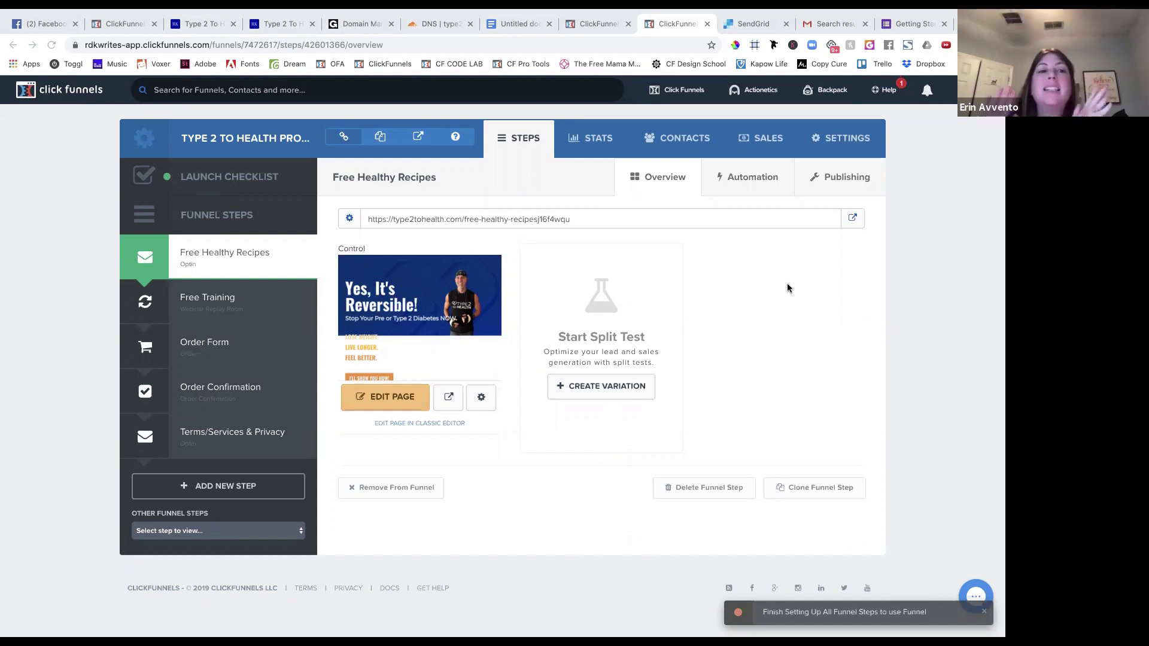
# View the step's automation, then open the account's digital assets in the other tab.
pyautogui.click(746, 174)
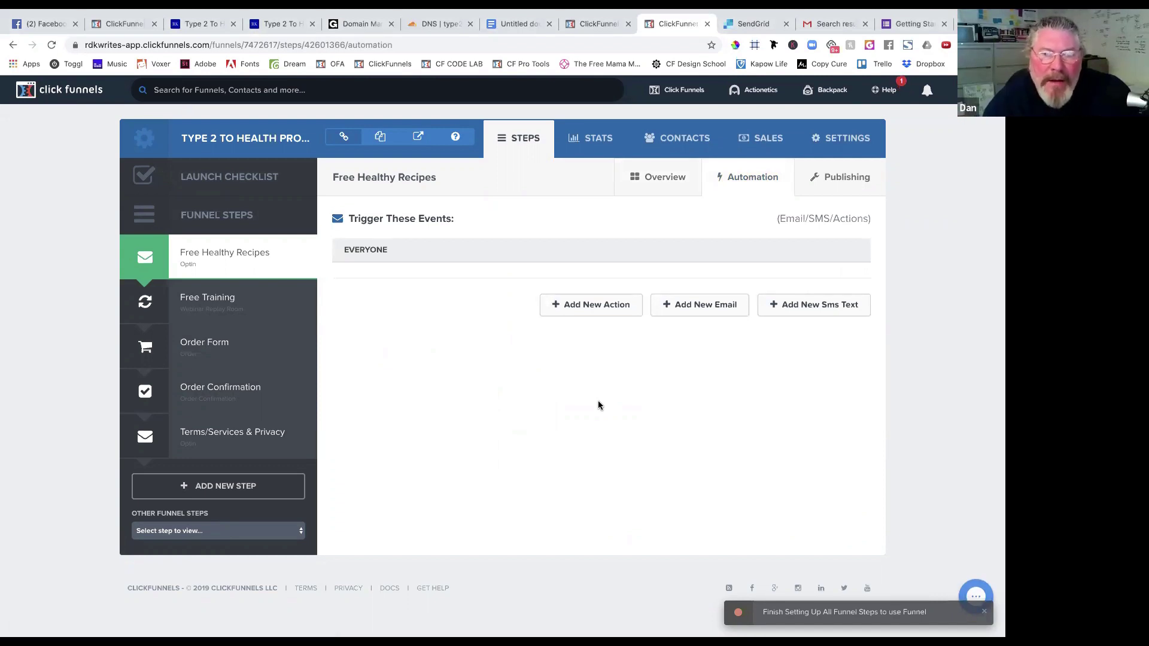
pyautogui.click(600, 24)
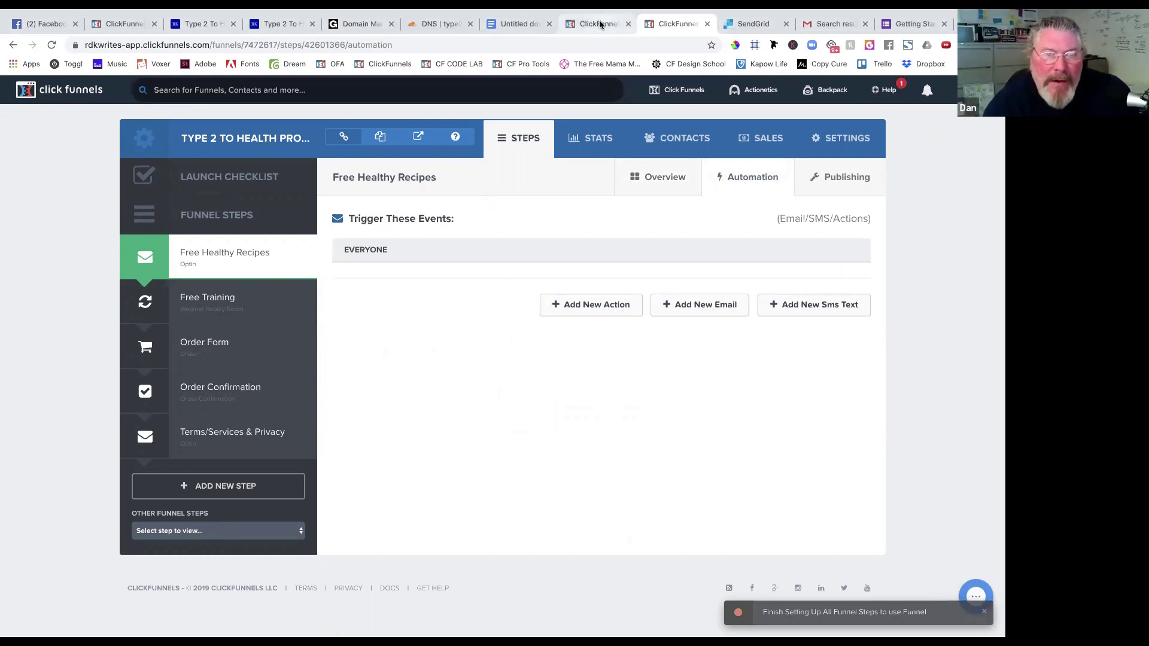
pyautogui.click(964, 90)
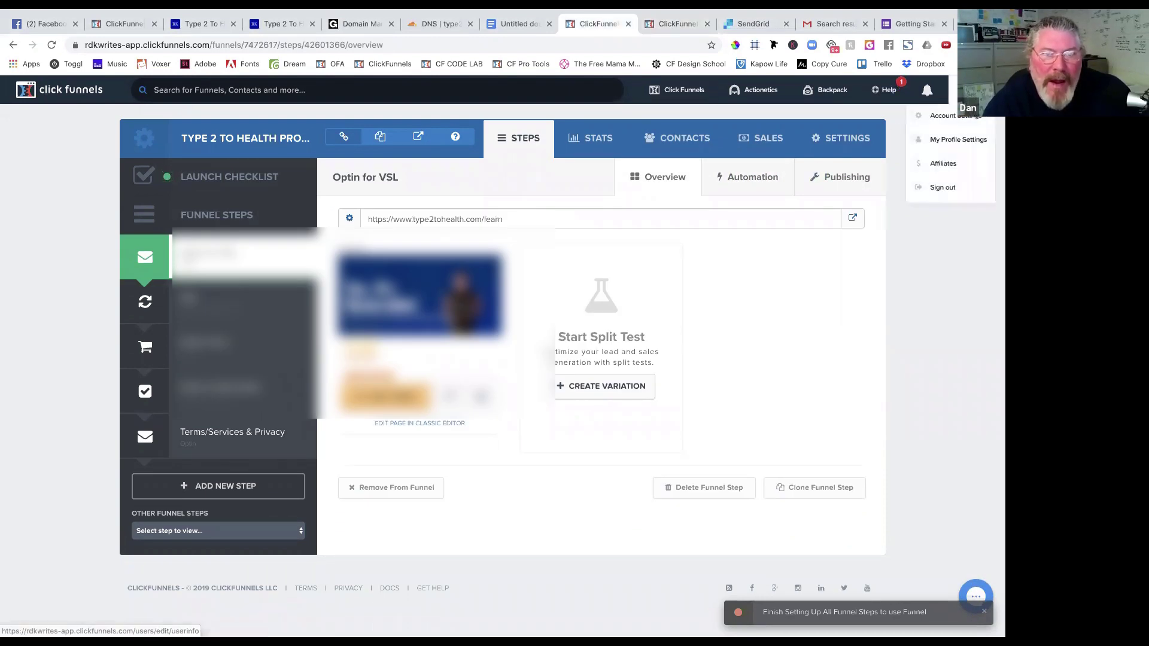
pyautogui.click(952, 115)
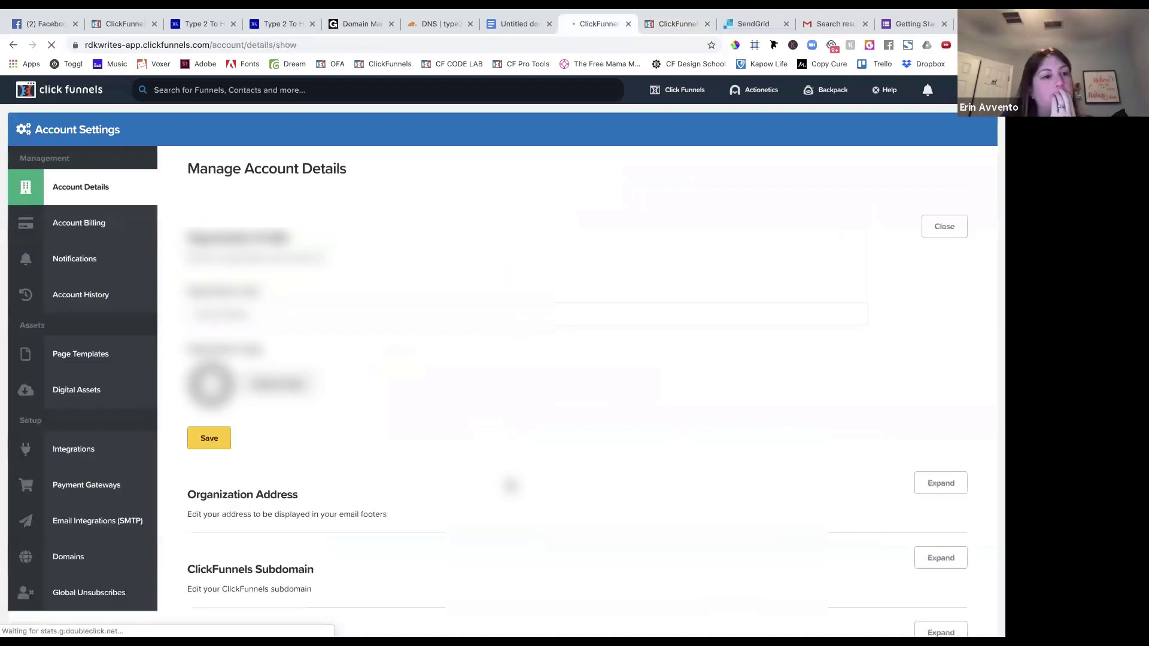
pyautogui.click(90, 396)
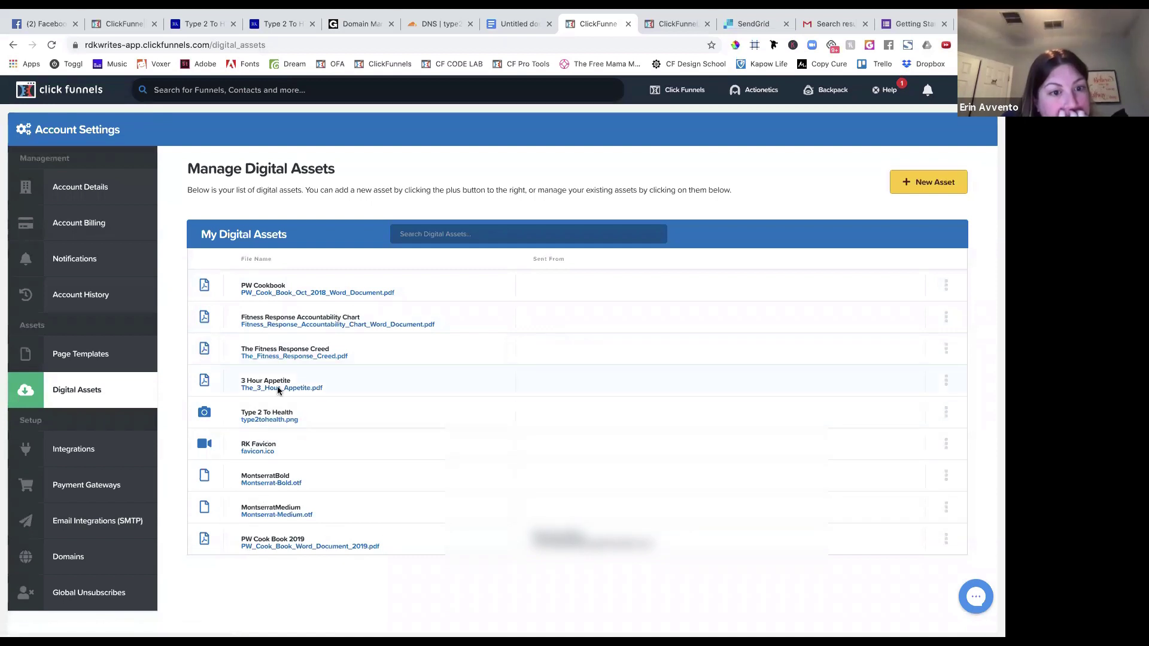
# Copy the PW Cook Book 2019 asset URL and return to the step's automation page.
pyautogui.scroll(-2, 254, 593)
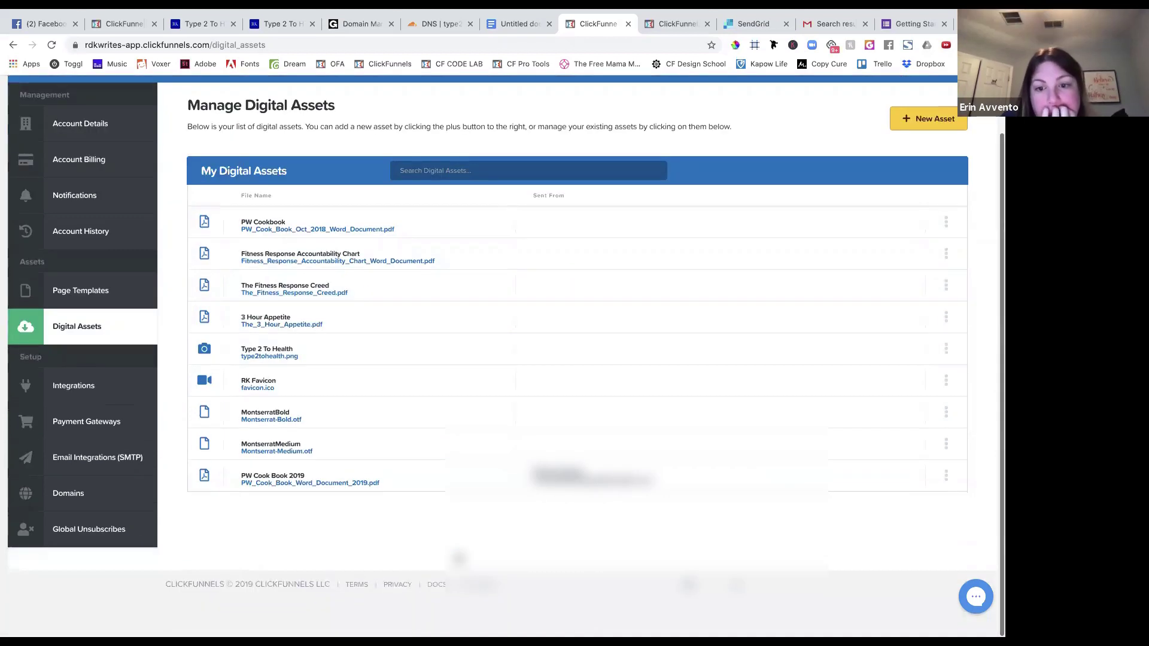
pyautogui.click(946, 479)
pyautogui.click(899, 490)
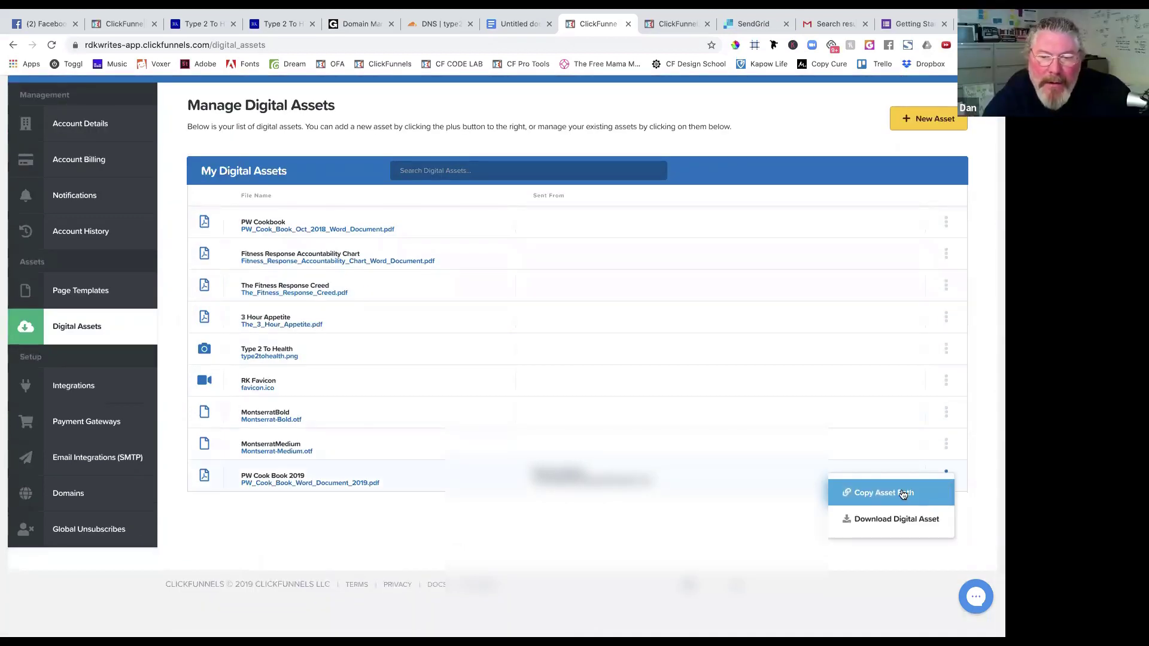
pyautogui.click(659, 22)
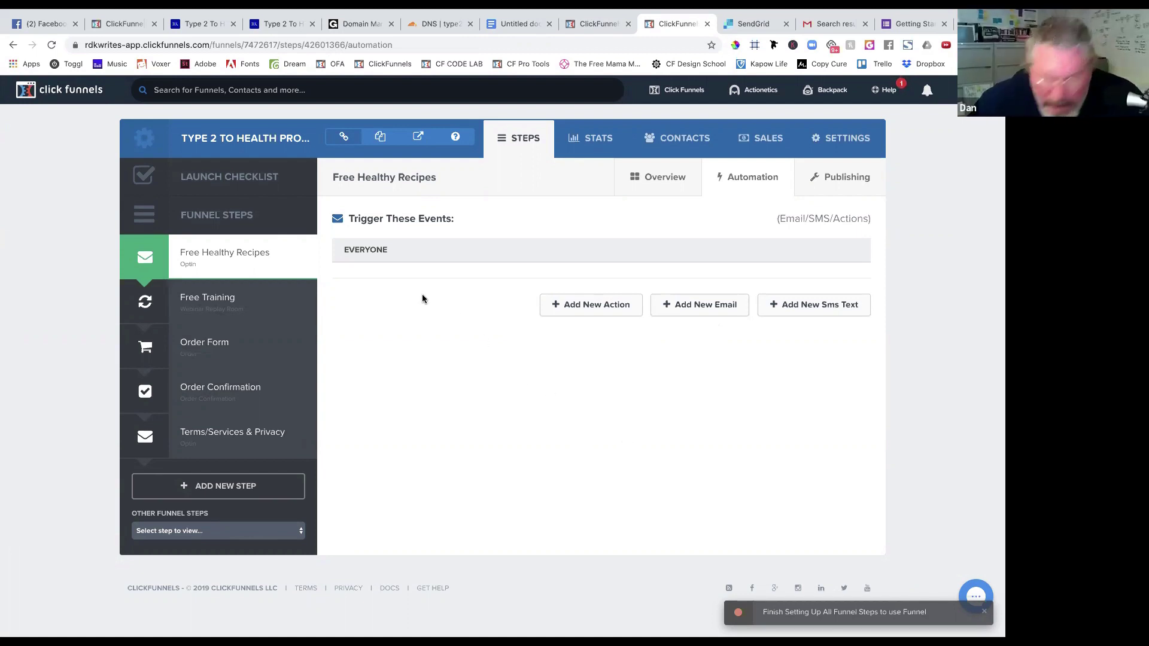
# Reopen the Free Healthy Recipes optin page in the editor and bring up its settings.
pyautogui.click(235, 263)
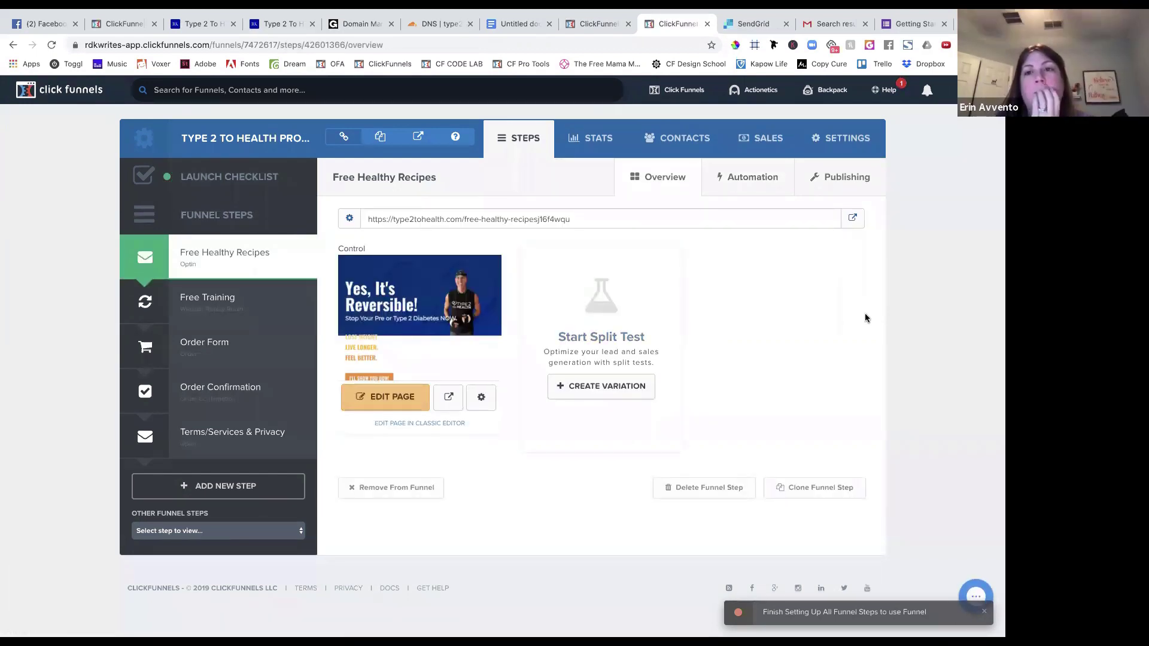
pyautogui.click(379, 399)
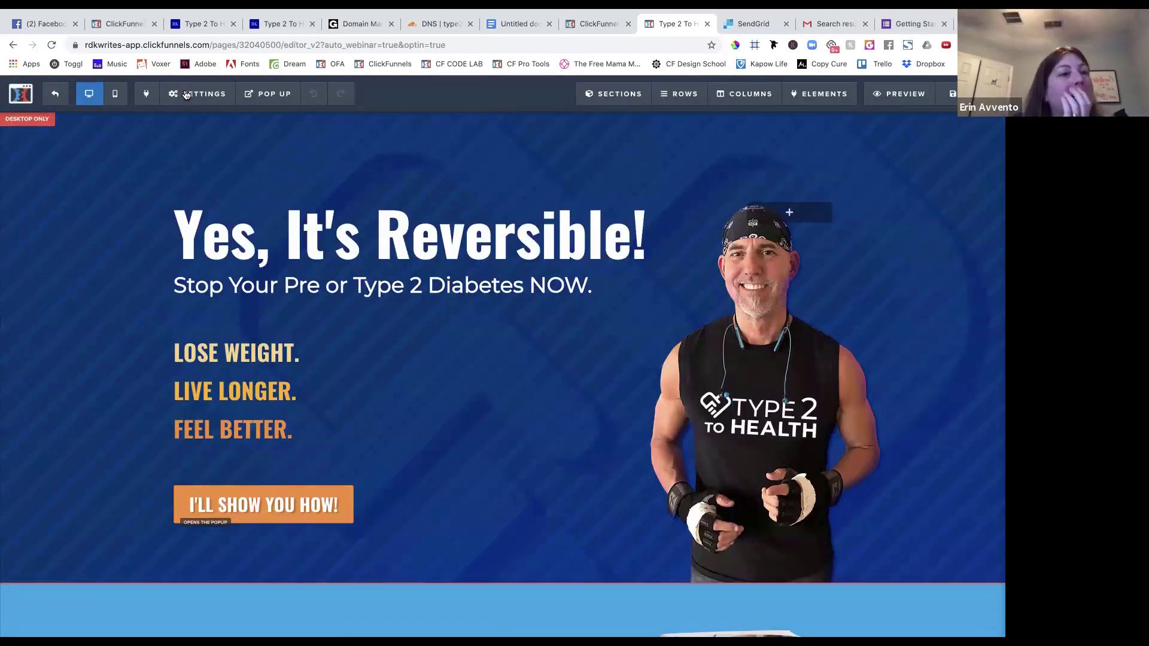
pyautogui.click(188, 94)
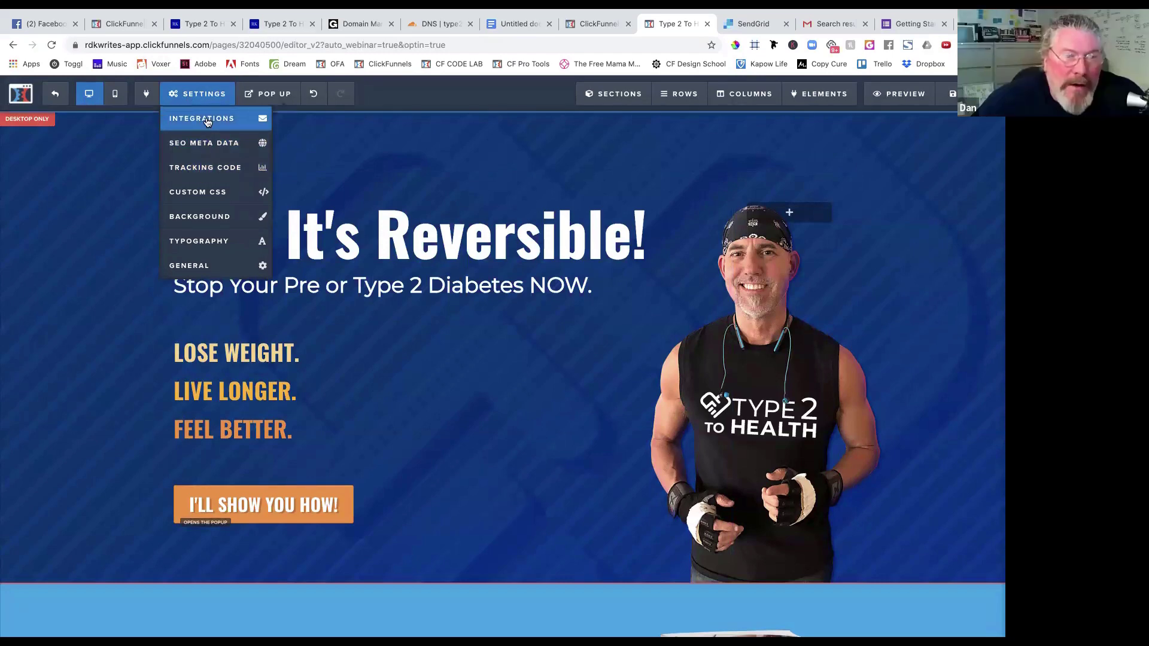
# Leave the page's email integration as Select Integration and exit to the step overview.
pyautogui.click(207, 121)
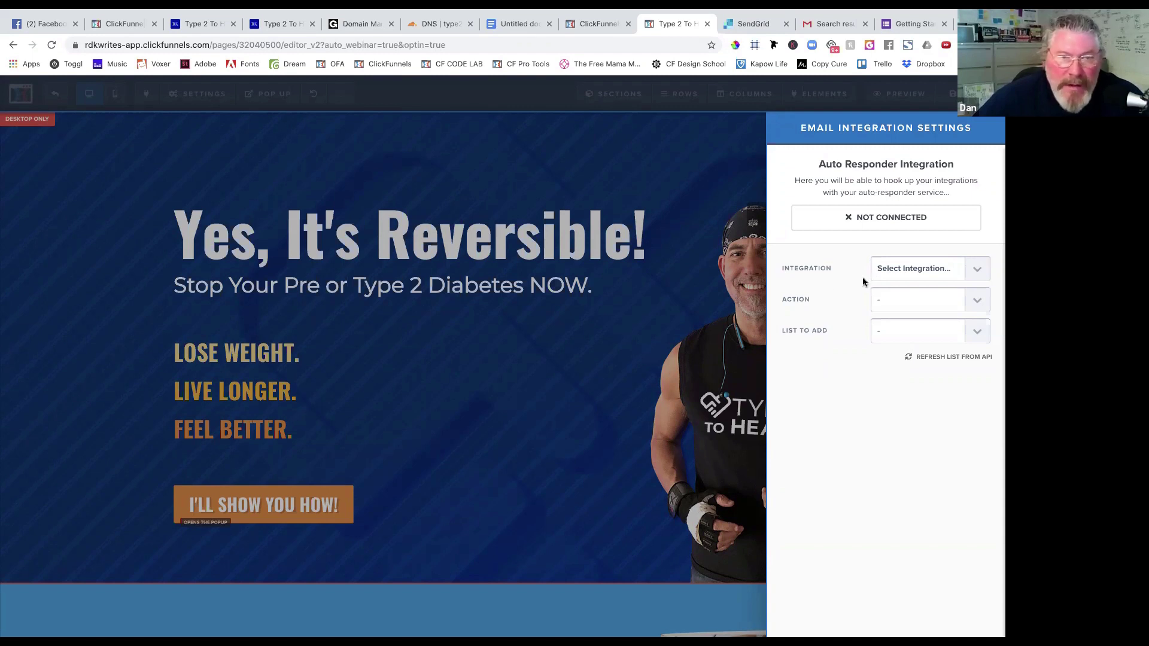
pyautogui.click(881, 274)
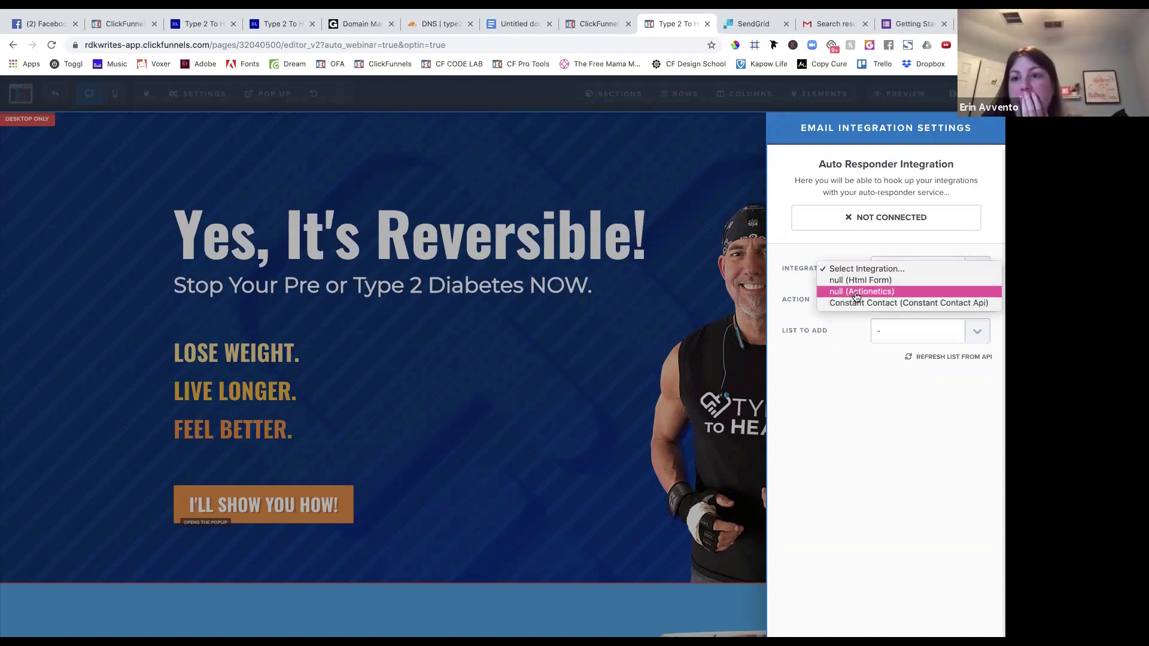
pyautogui.click(802, 257)
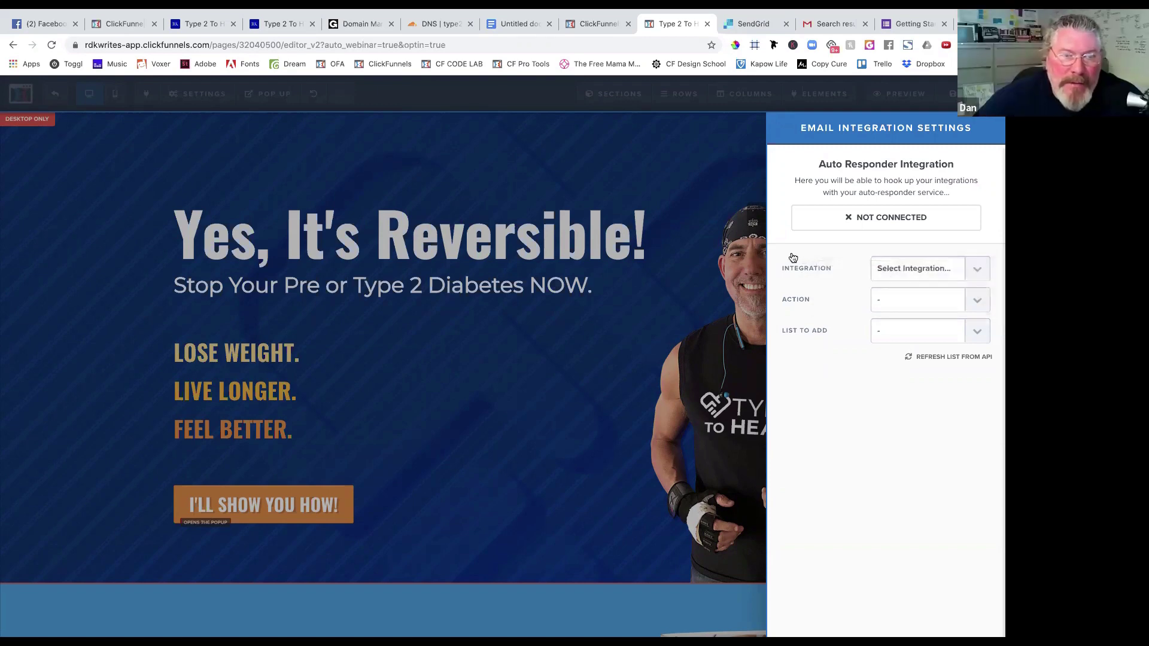
pyautogui.click(636, 416)
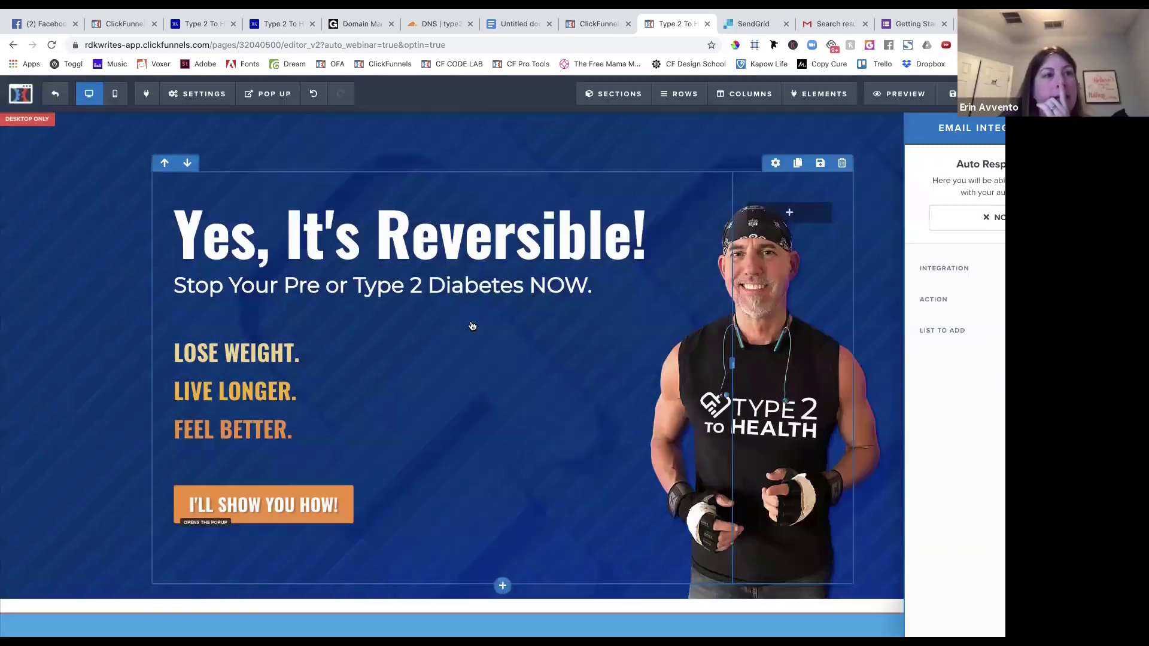
pyautogui.click(53, 97)
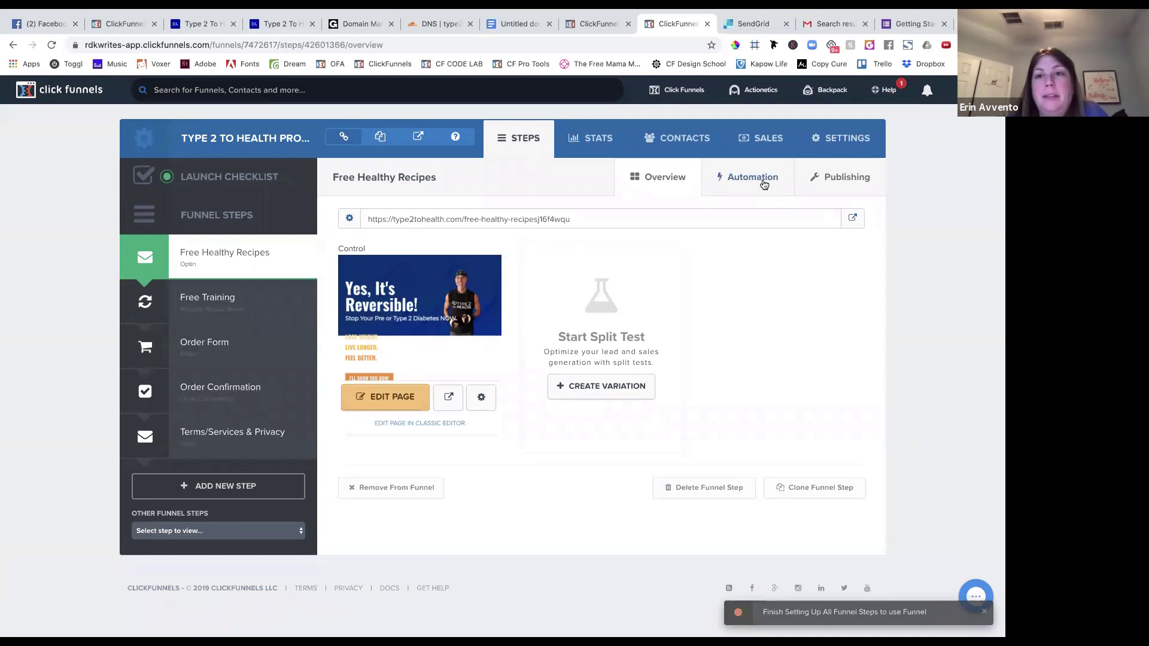
# Review the Free Healthy Recipes automation settings, then return to Manage Digital Assets.
pyautogui.click(763, 182)
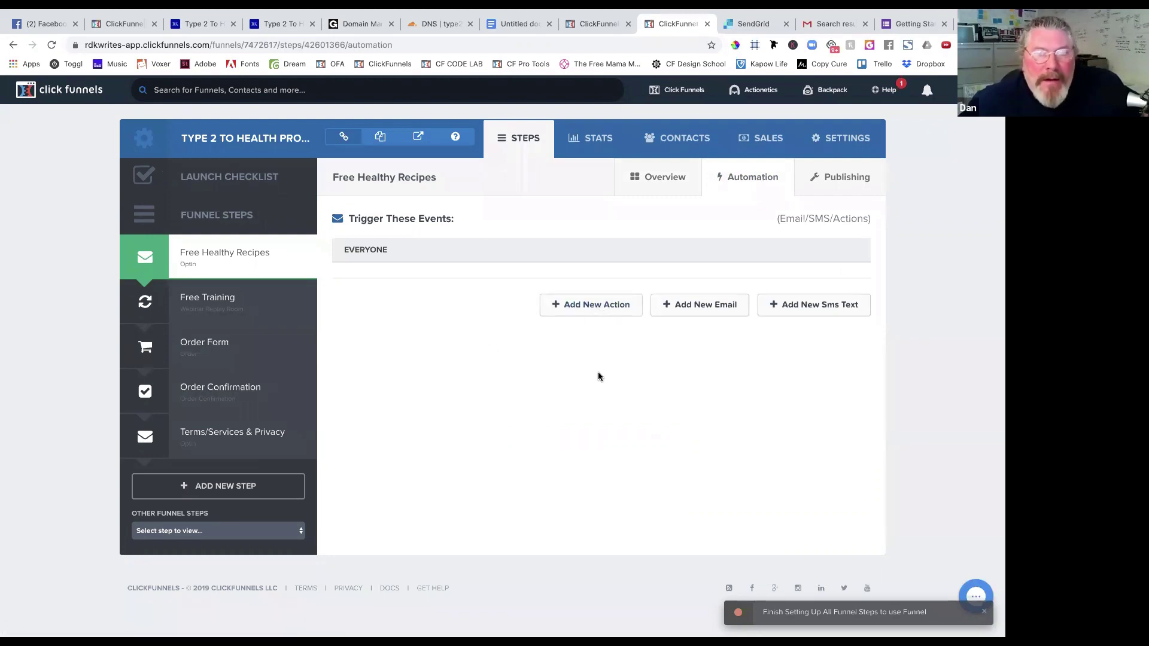
pyautogui.click(592, 21)
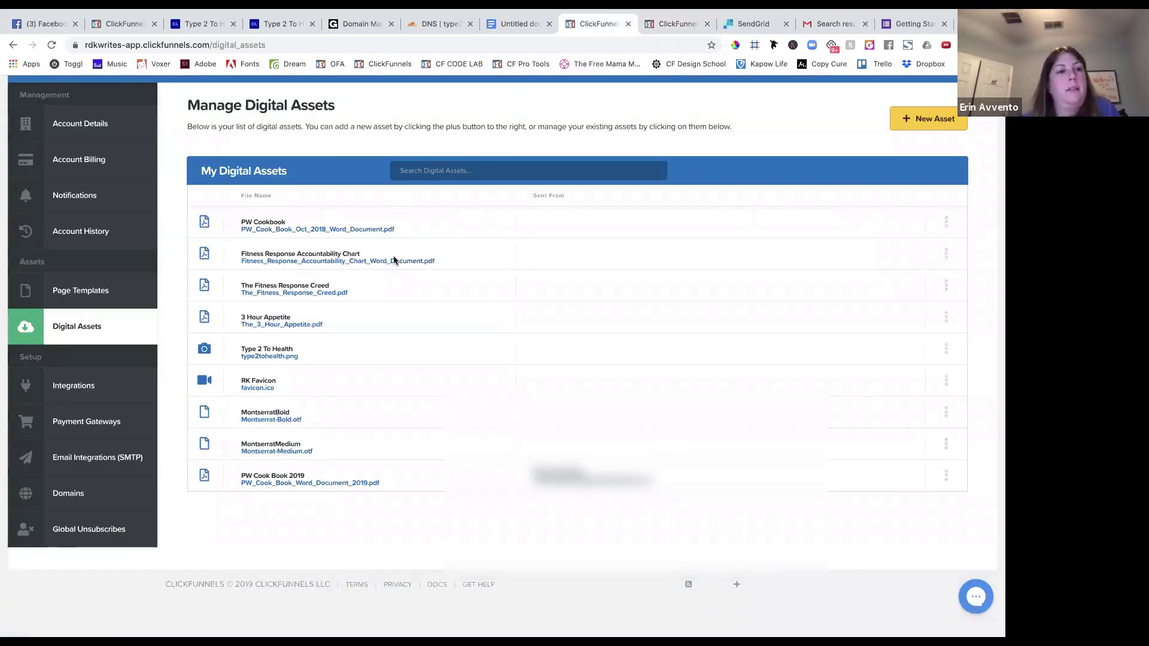
# Go to Actionetics Email Lists and start a new list, ready to enter its name.
pyautogui.scroll(2, 394, 311)
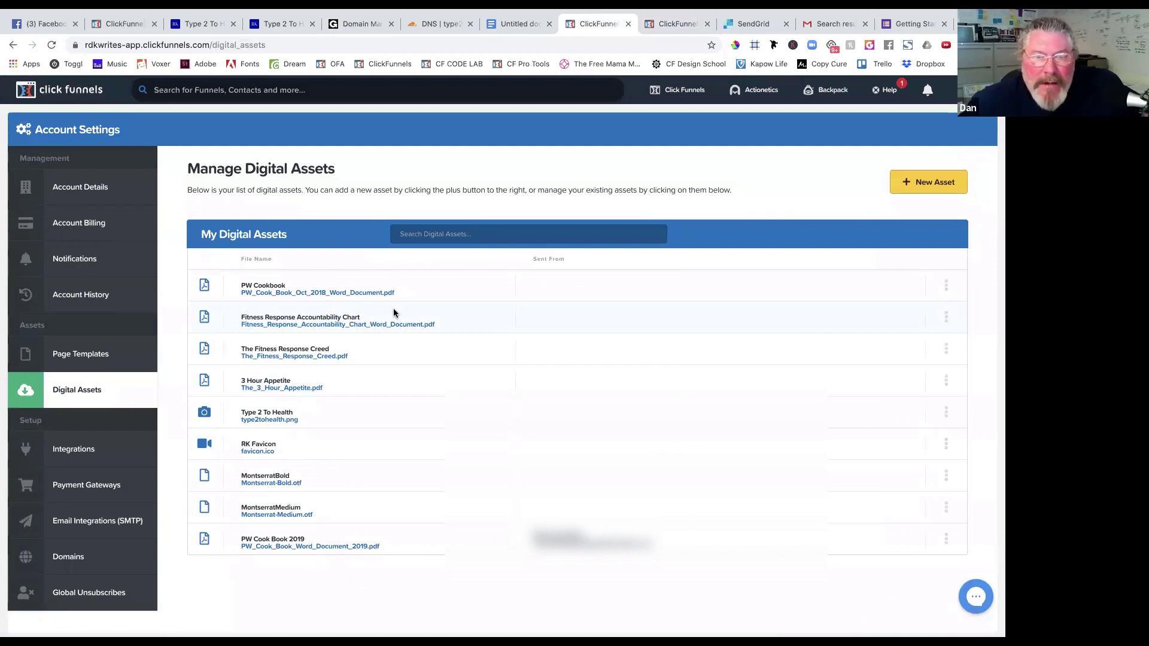
pyautogui.moveTo(761, 90)
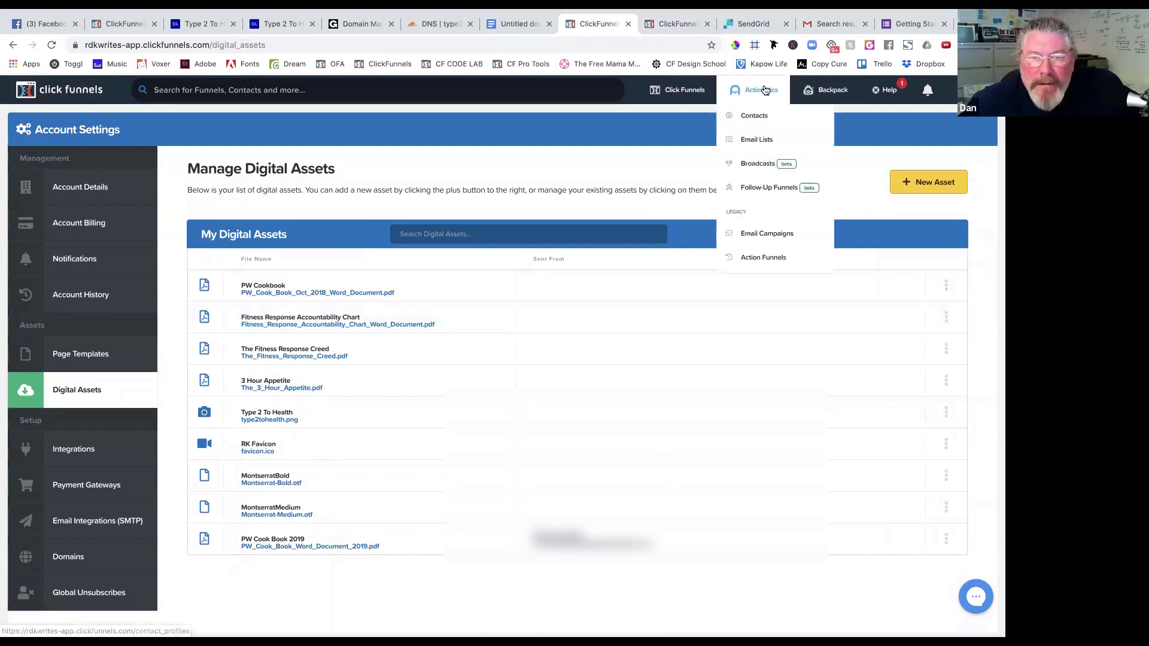
pyautogui.click(746, 150)
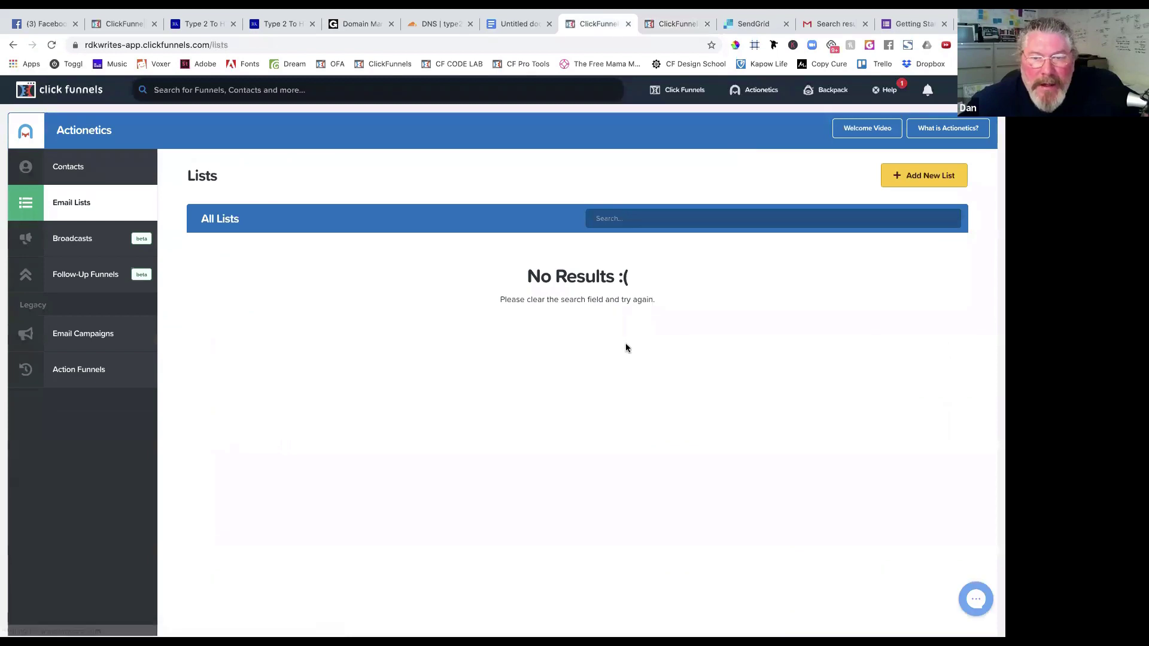
pyautogui.click(893, 179)
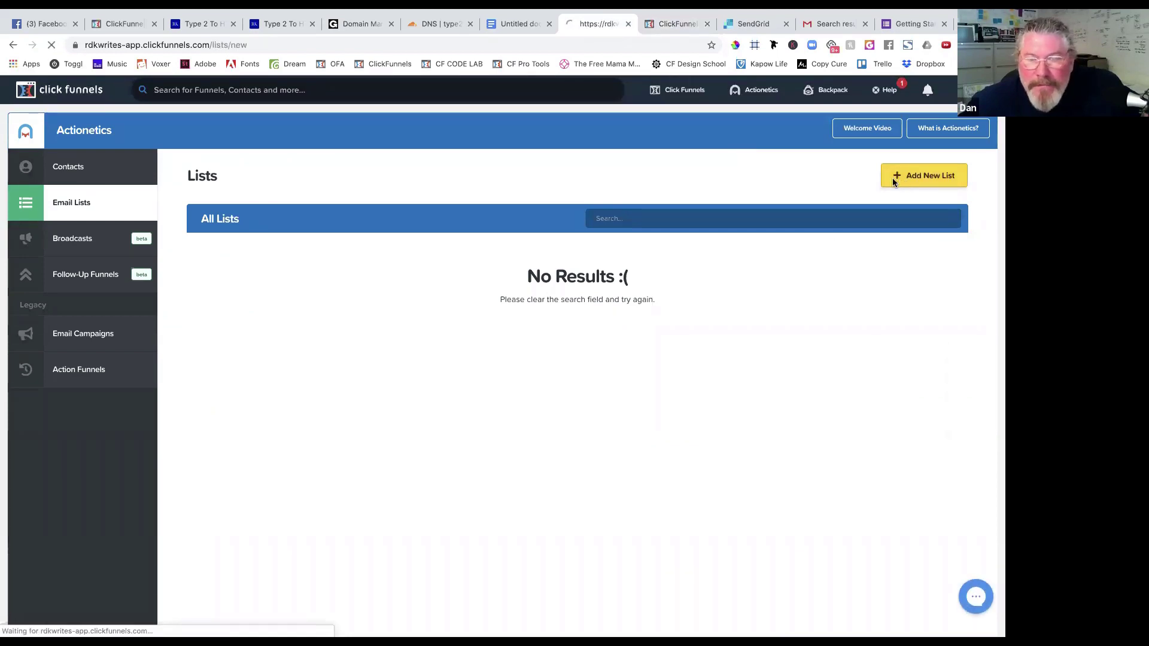
pyautogui.click(243, 237)
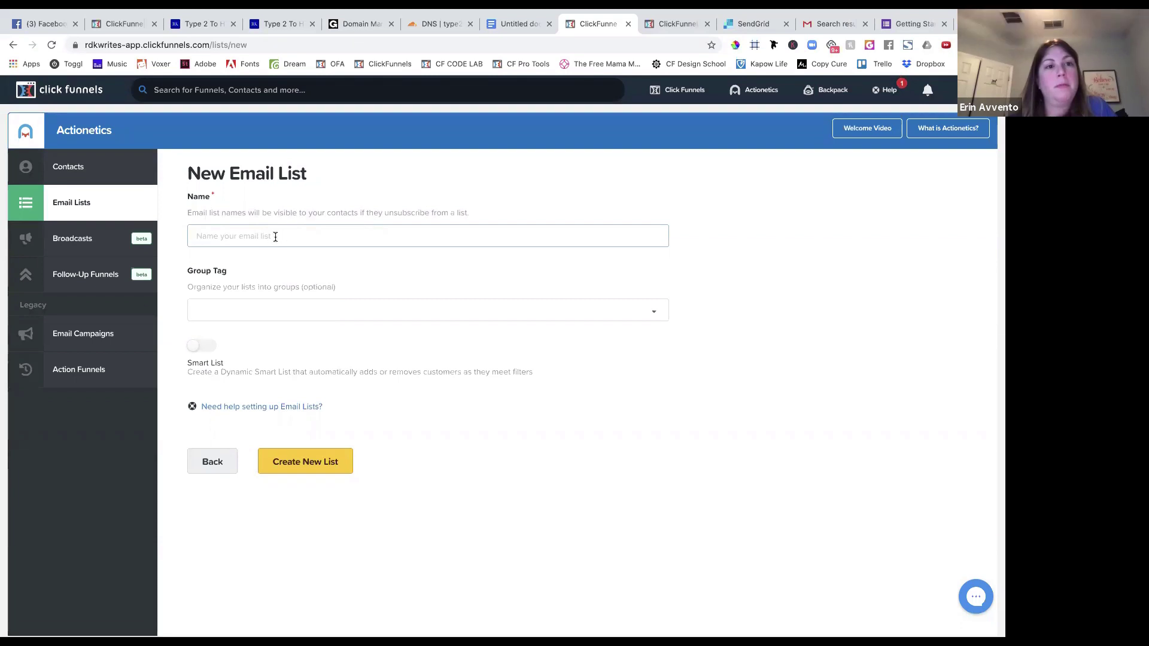
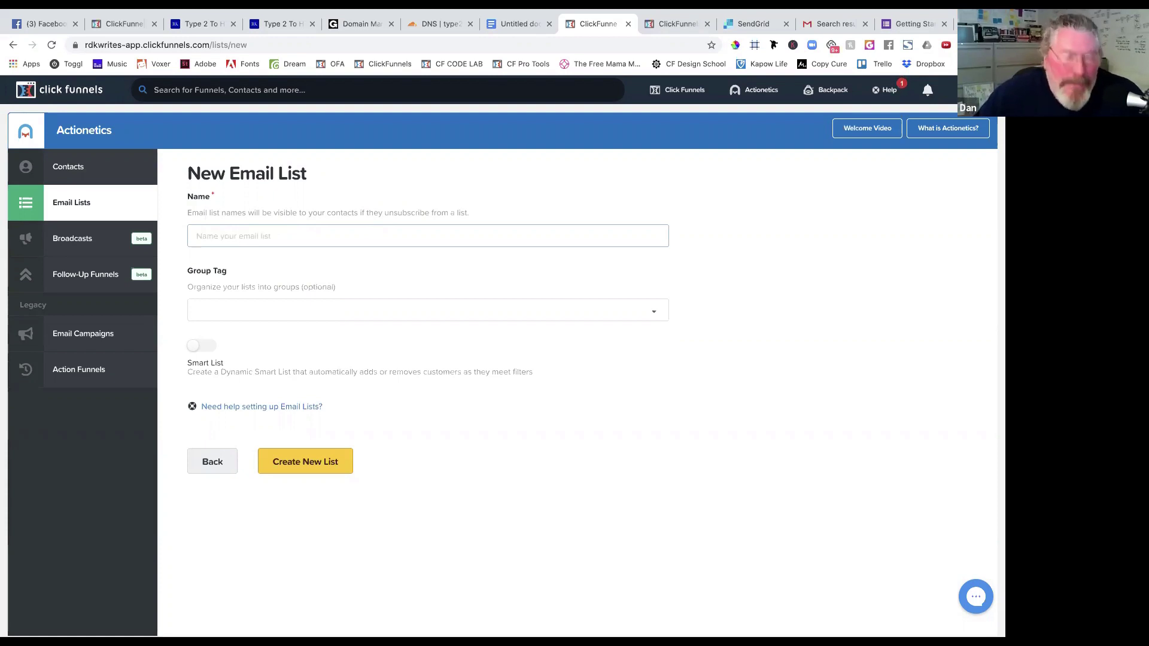
# Create the email list 'Type 2 To Health Opt In', fixing the mistyped name, then return to automation.
pyautogui.write('T')
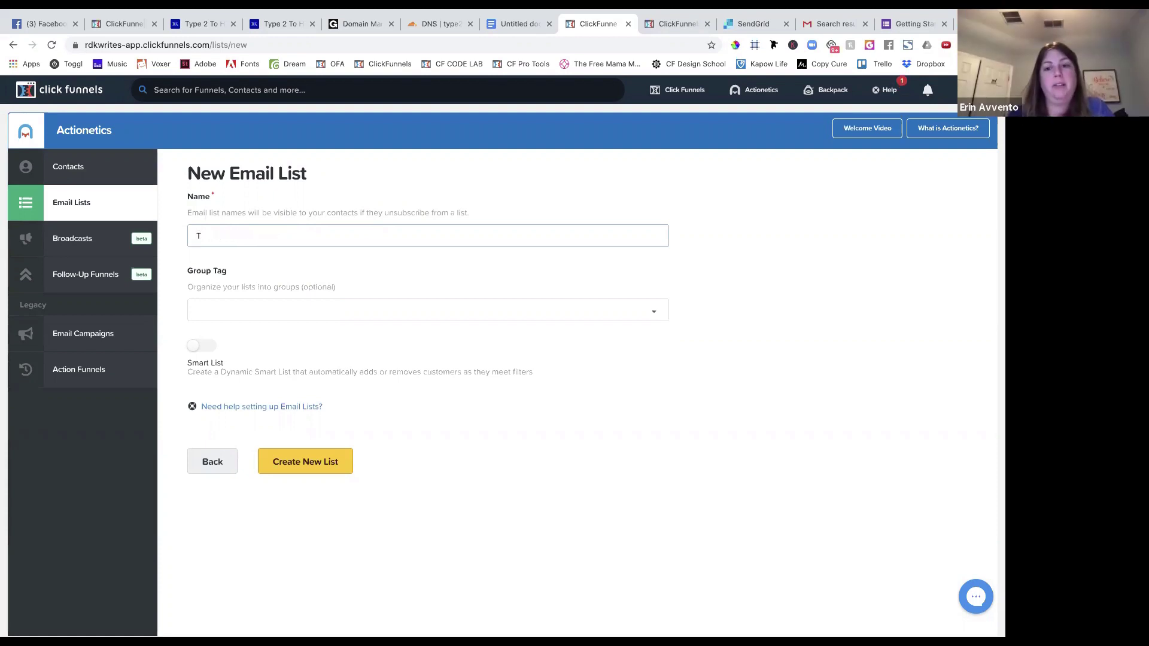
pyautogui.write('ype2 To')
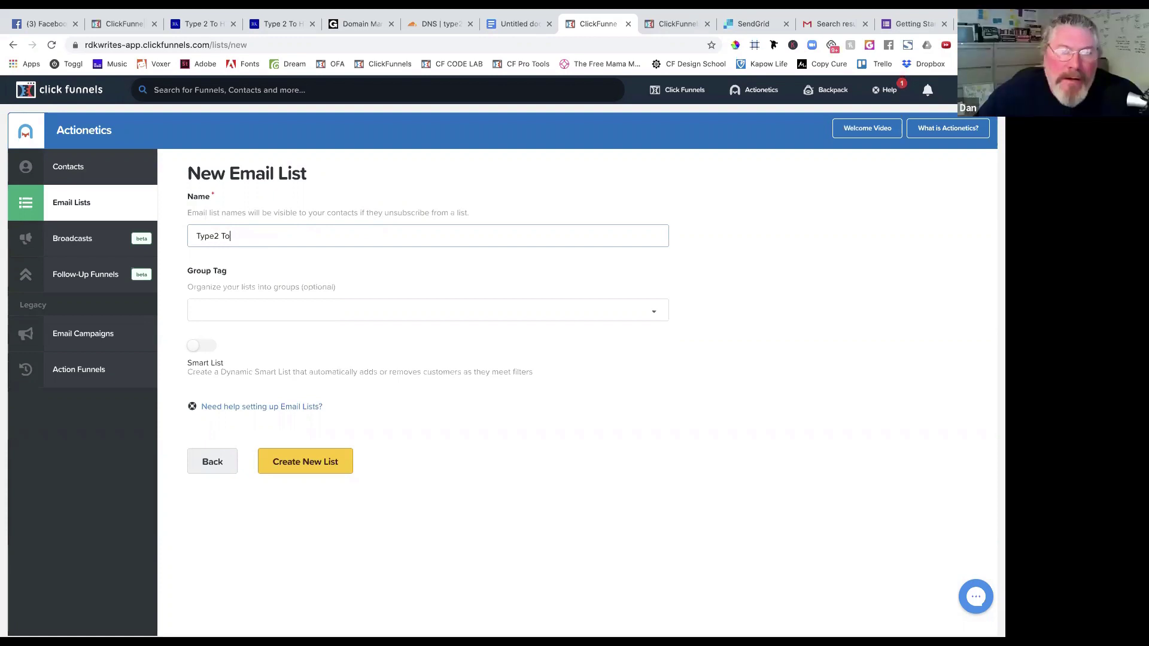
pyautogui.press('BackSpace')
pyautogui.write('2 To ')
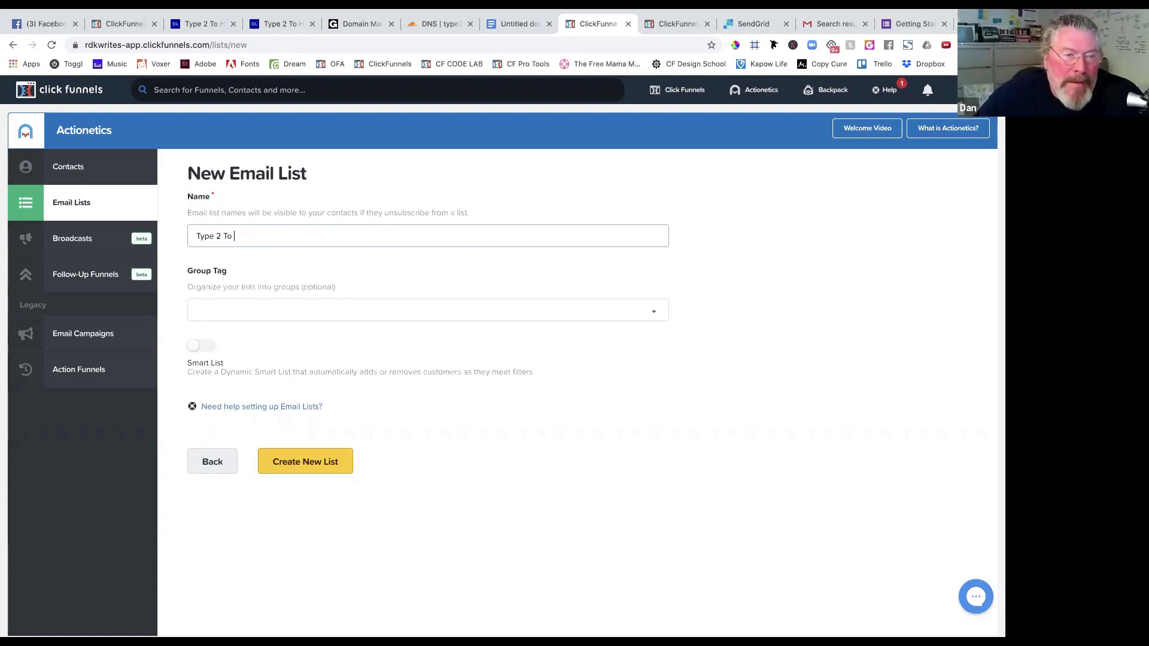
pyautogui.write('Health Opt In')
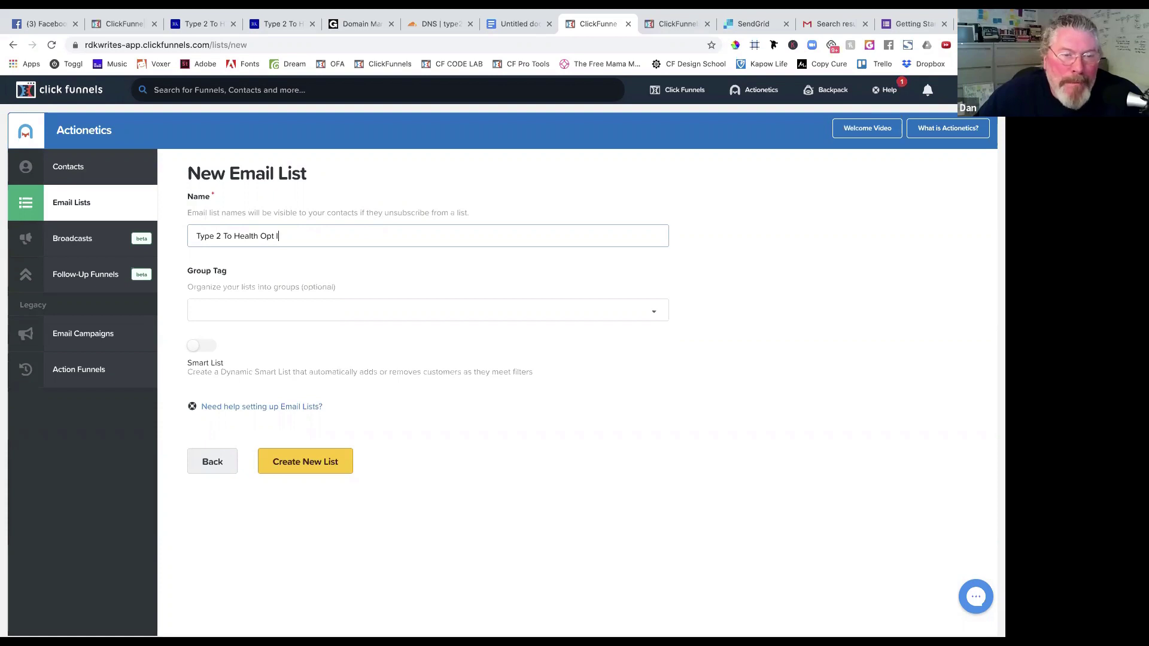
pyautogui.click(258, 319)
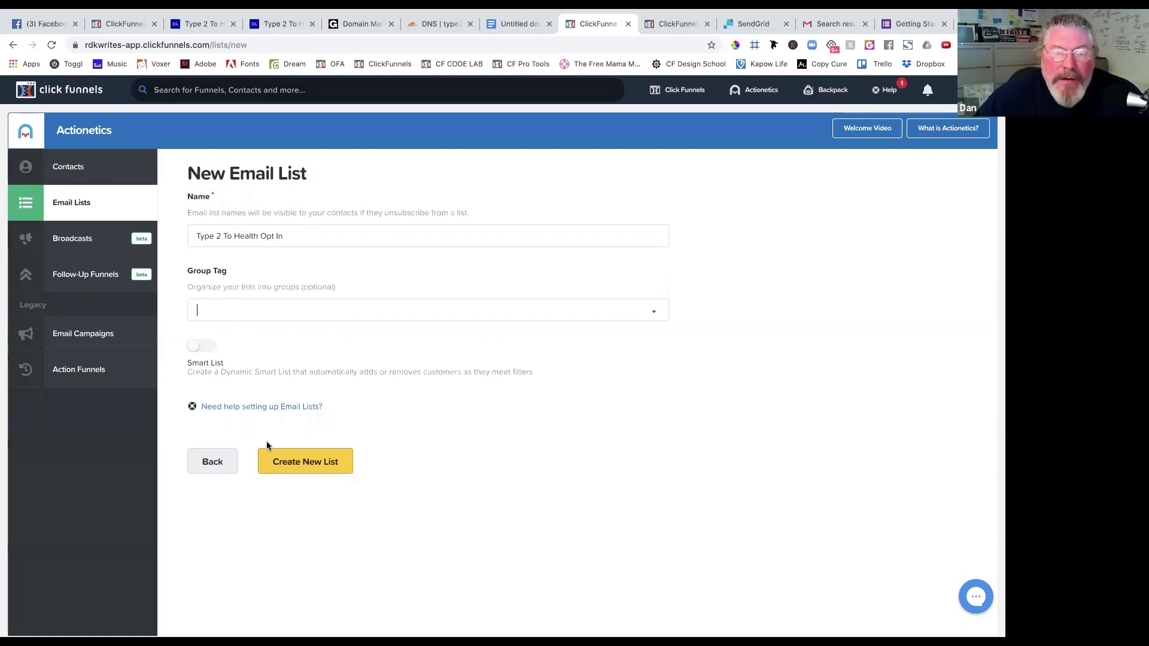
pyautogui.click(296, 462)
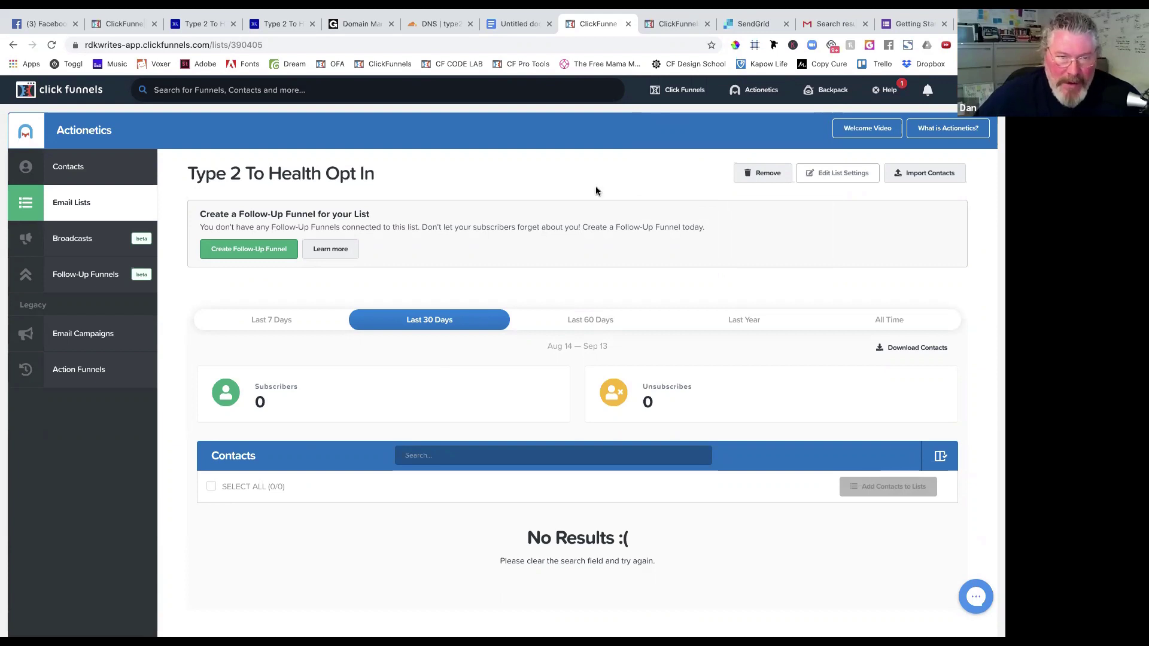
pyautogui.hotkey('ctrl', 'Tab')
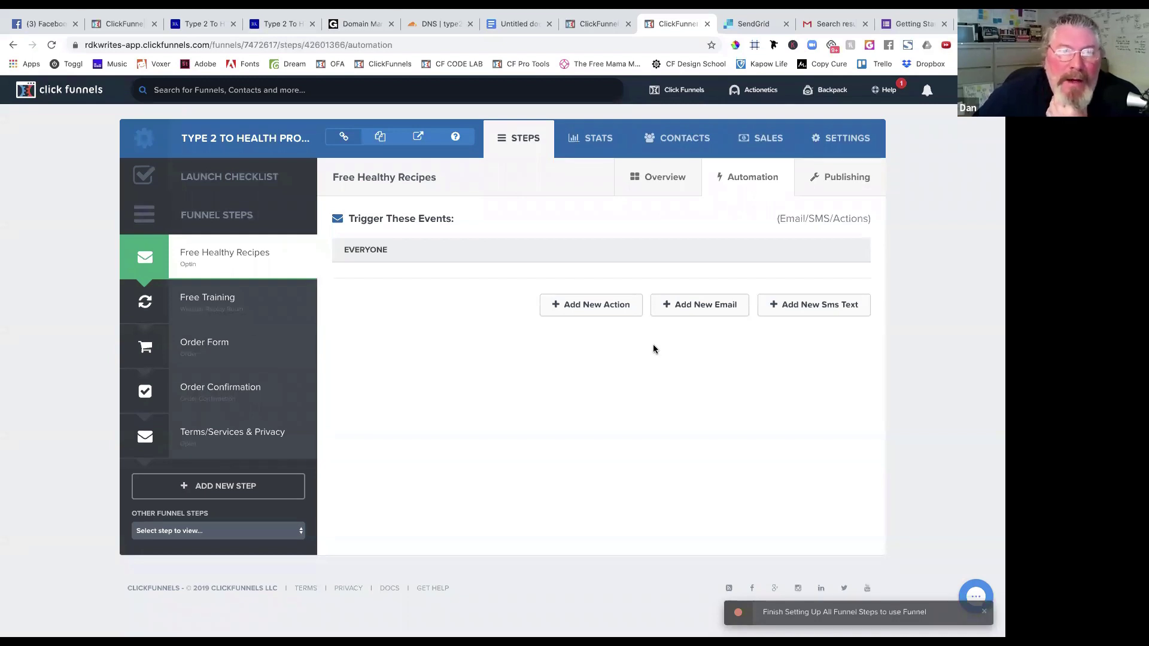
# Add funnel action 'Add To Type 2 To Health' for everyone, using ClickFunnels Internal Add To List.
pyautogui.click(576, 305)
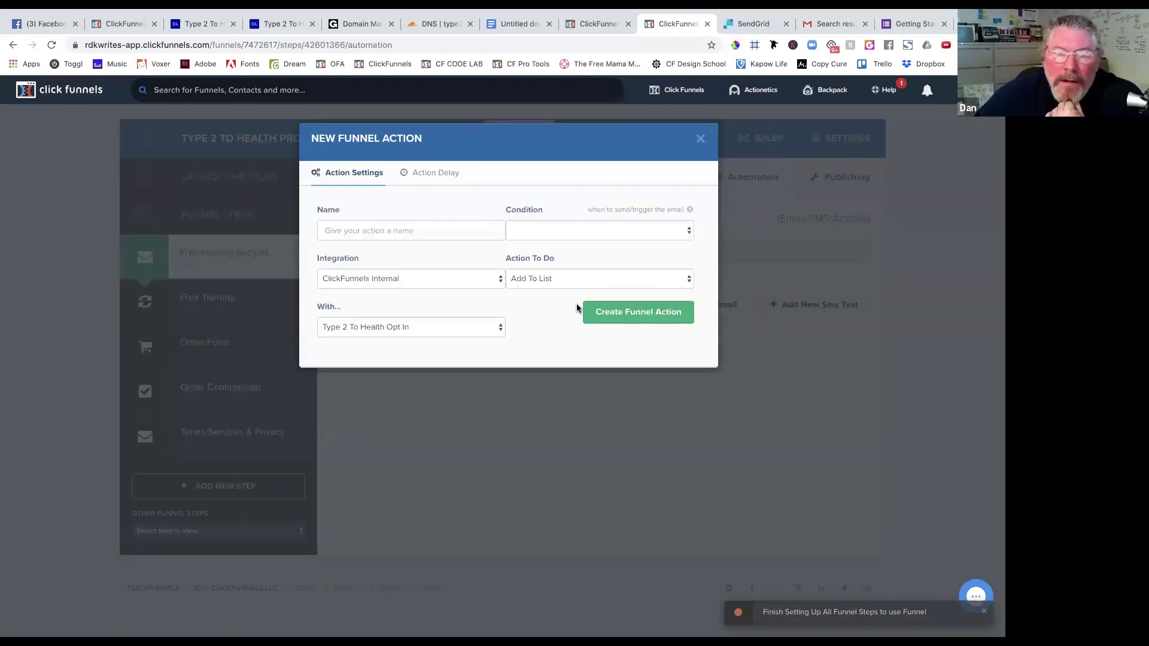
pyautogui.click(410, 232)
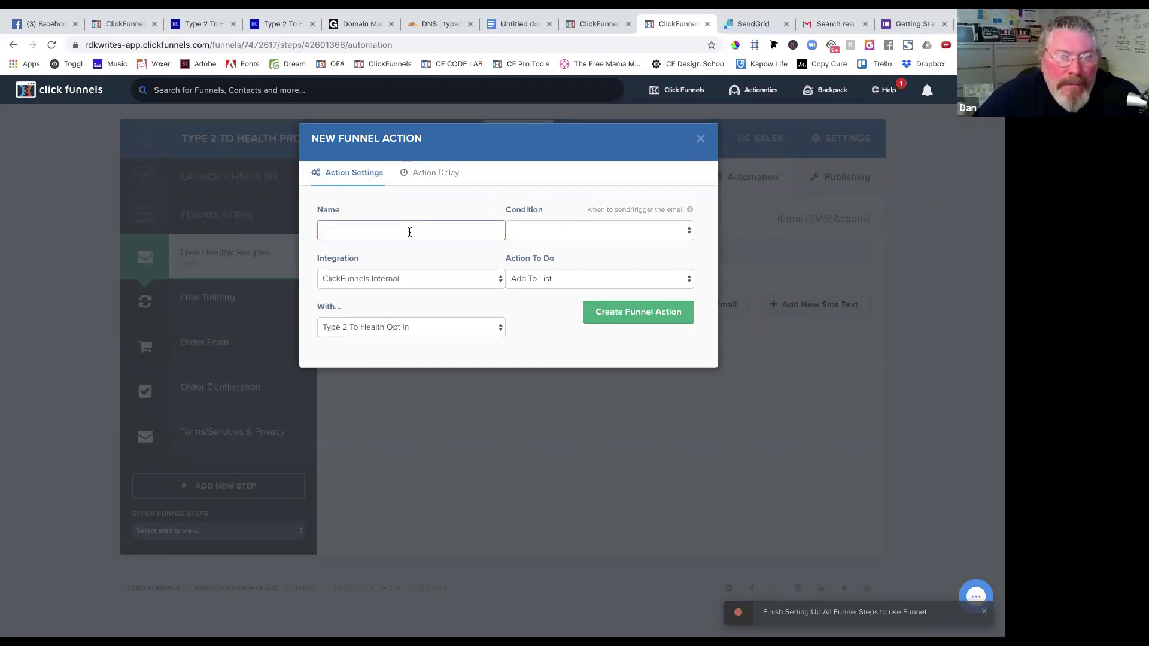
pyautogui.write('Ad')
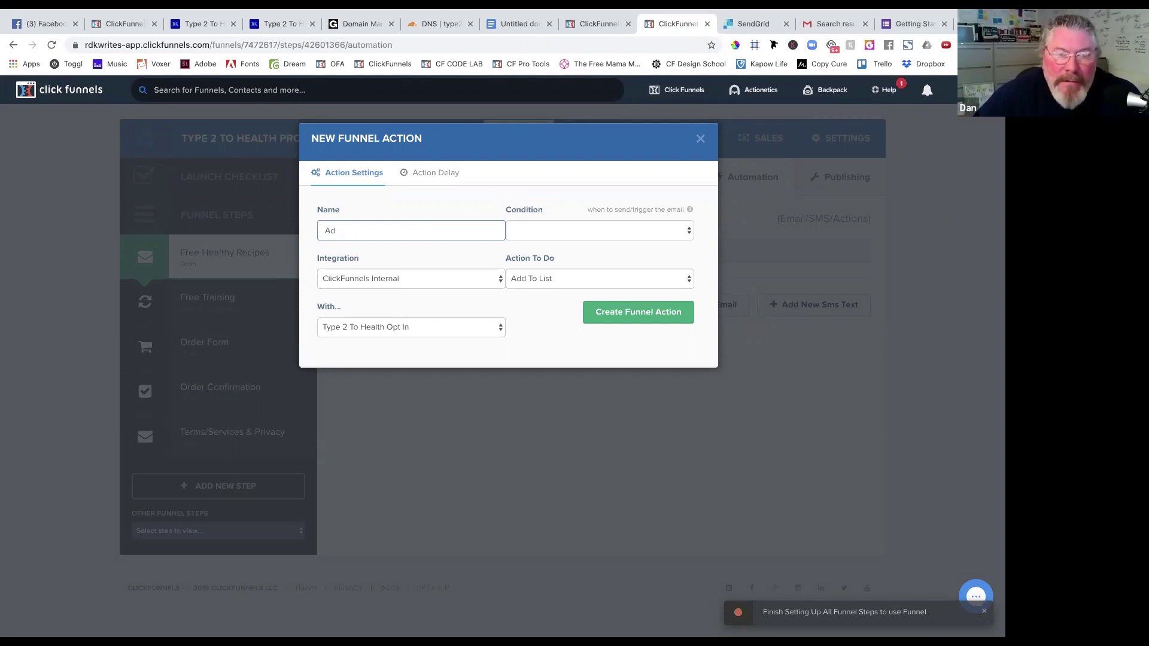
pyautogui.write('d')
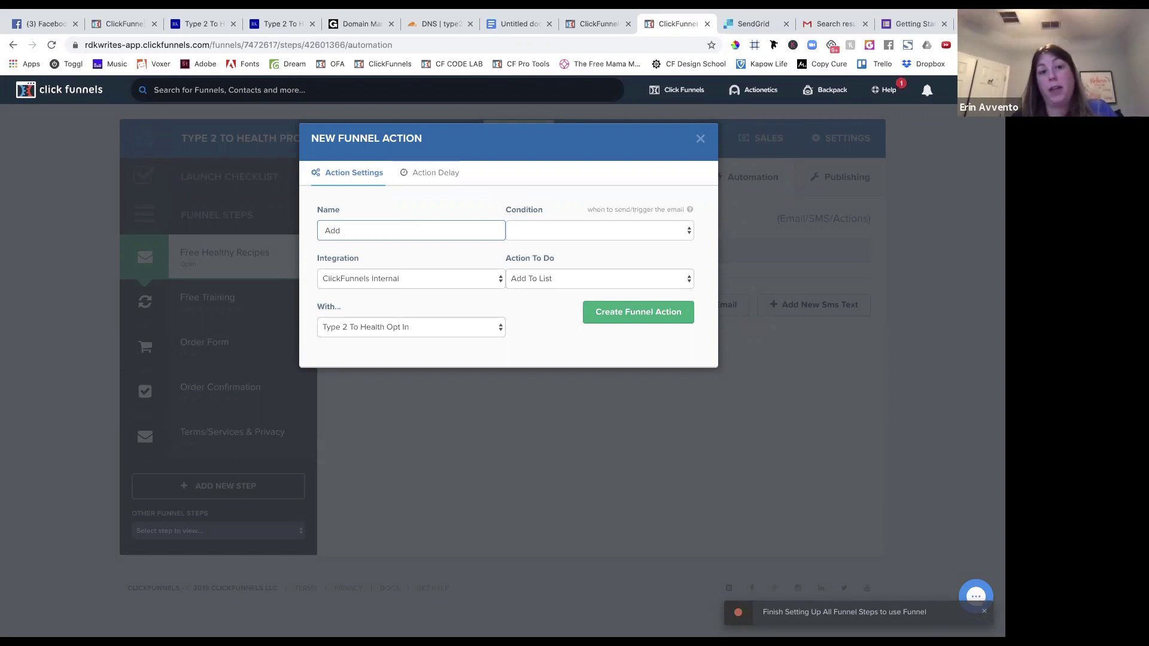
pyautogui.write(' To Ty')
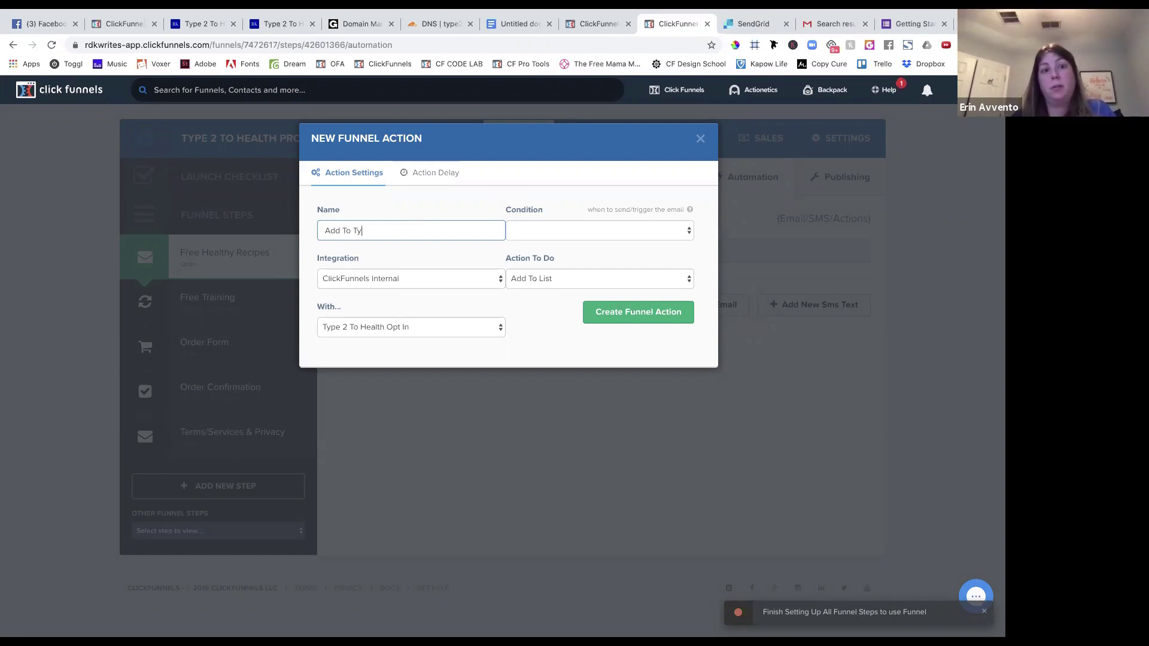
pyautogui.write('pe 2 To ')
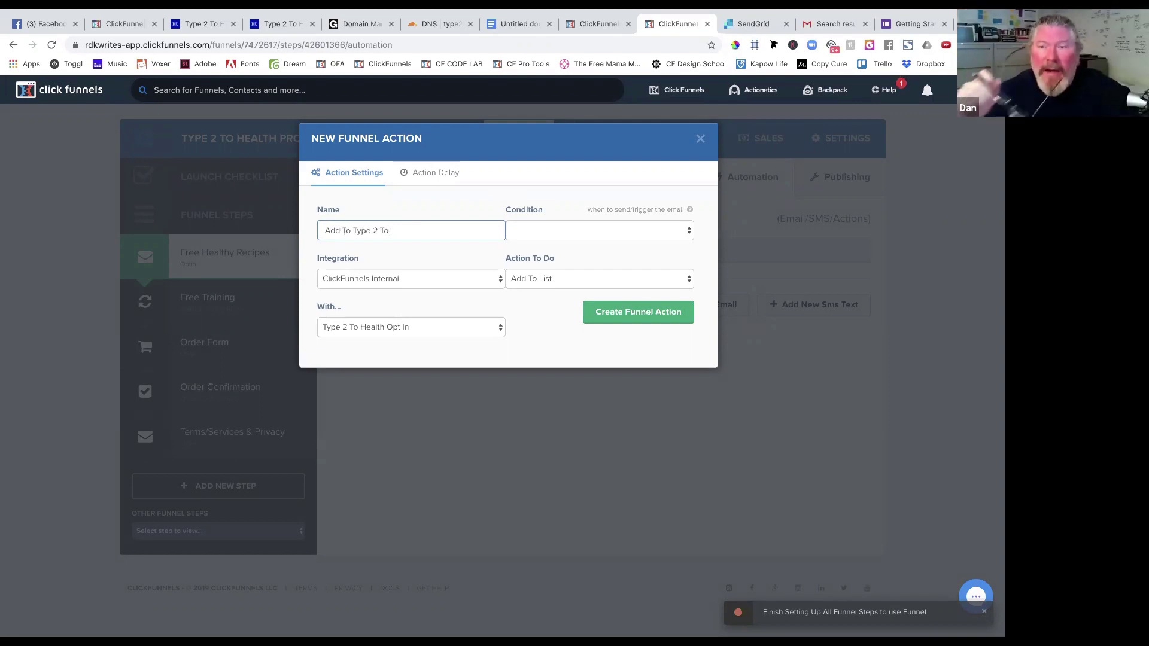
pyautogui.write('Health')
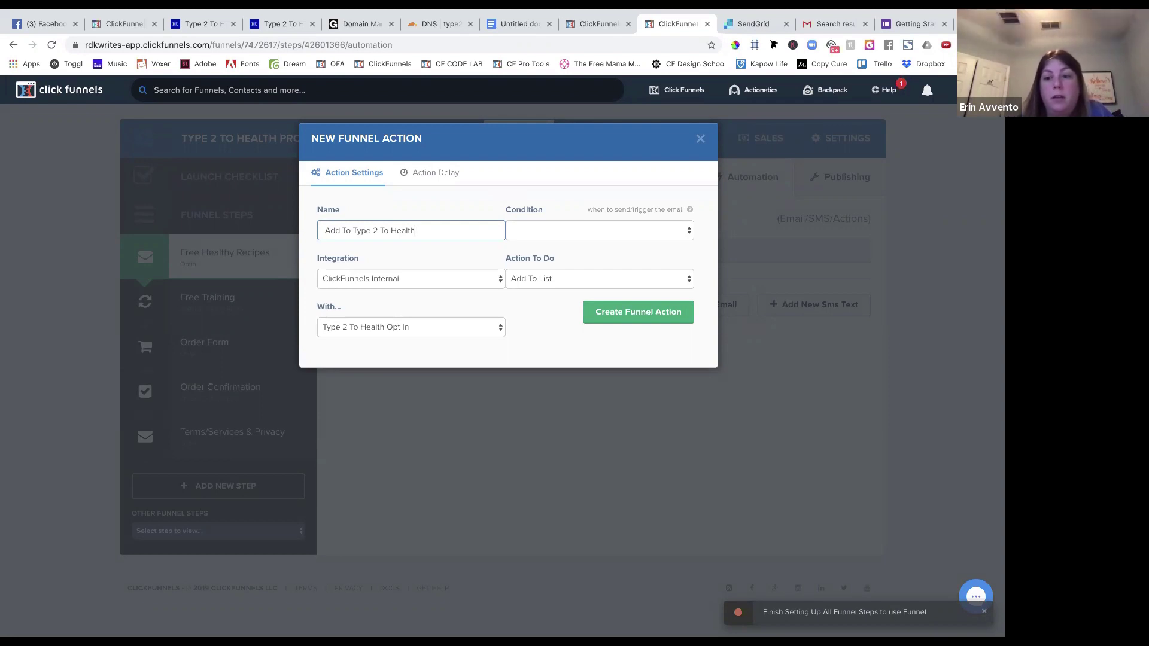
pyautogui.click(544, 233)
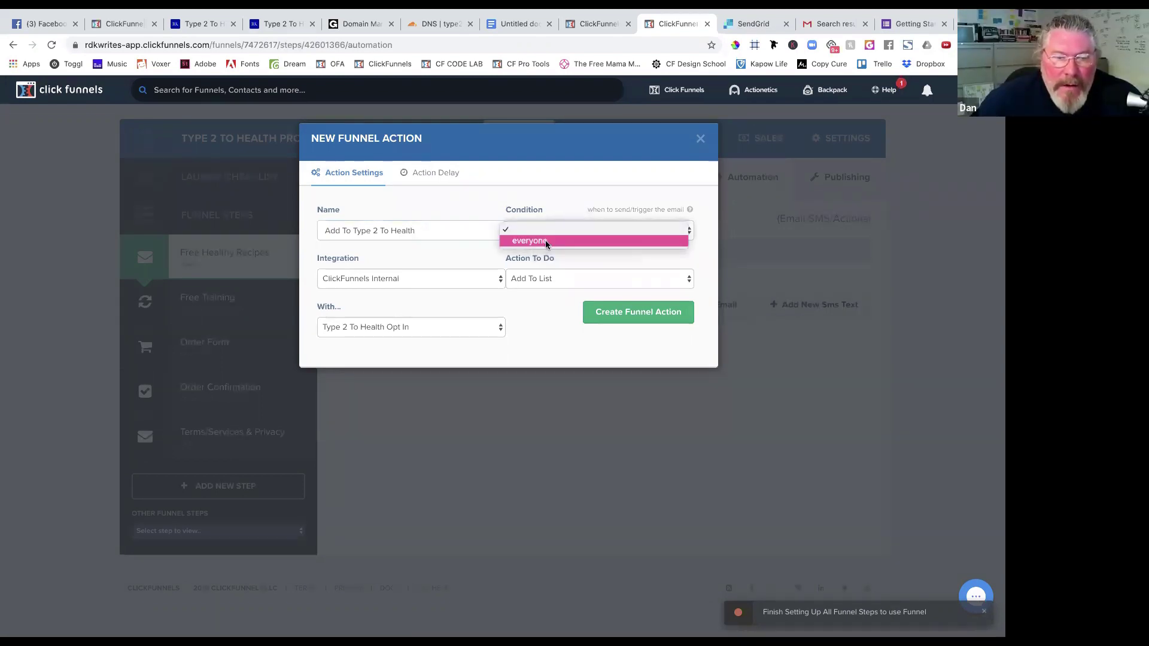
pyautogui.click(545, 241)
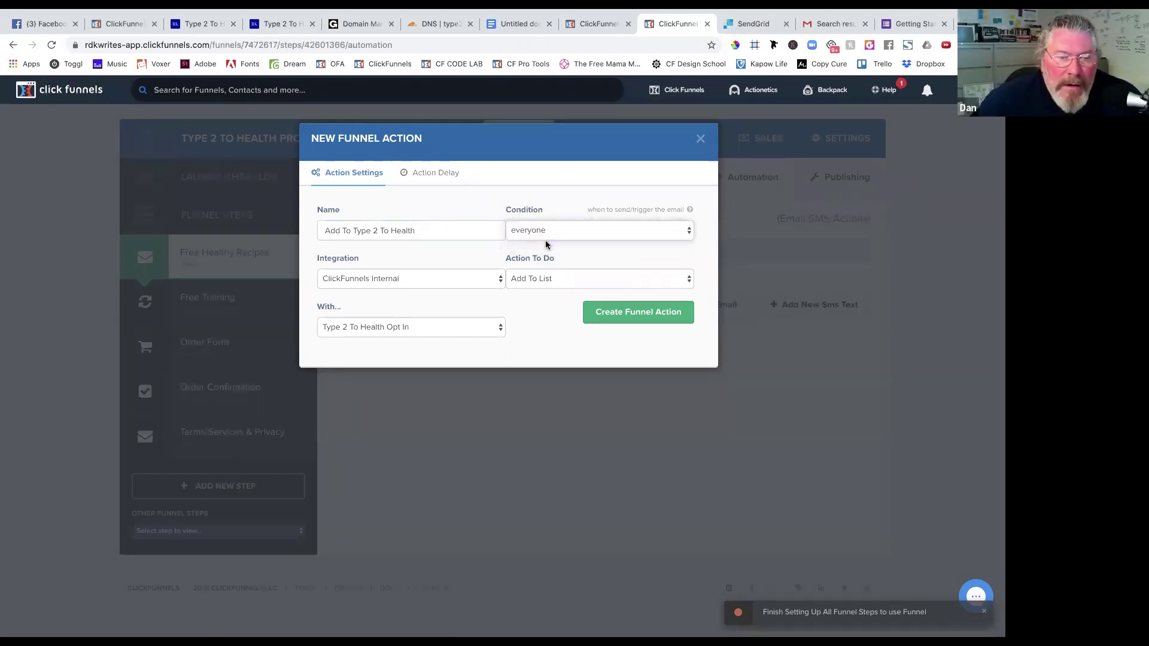
pyautogui.click(462, 279)
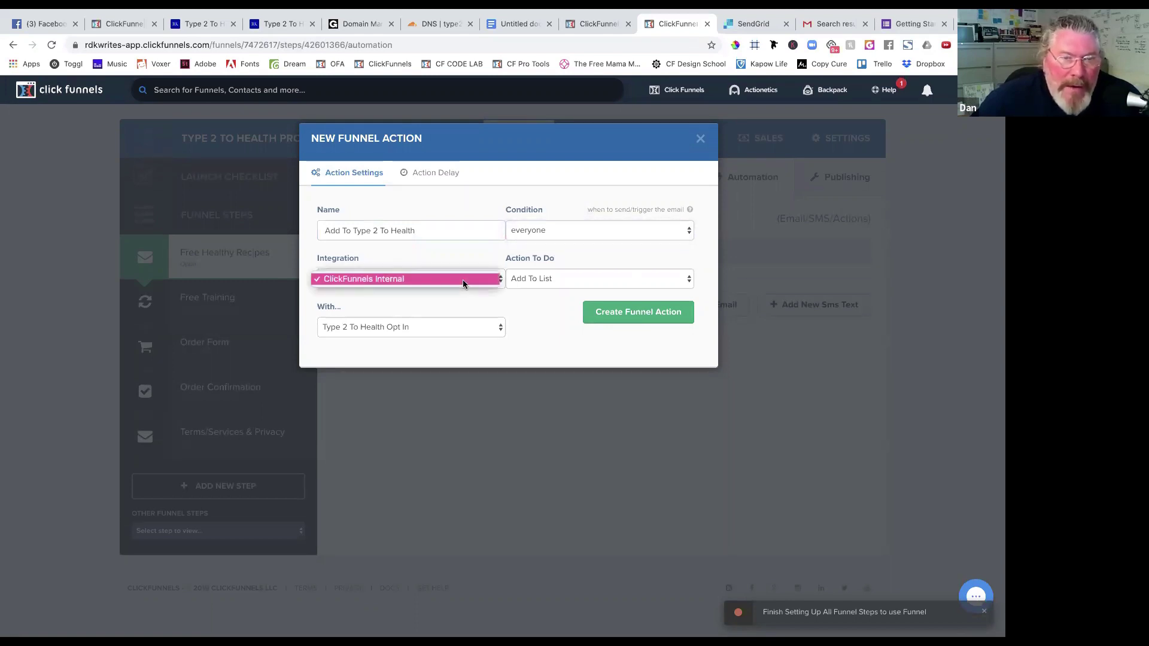
pyautogui.click(462, 279)
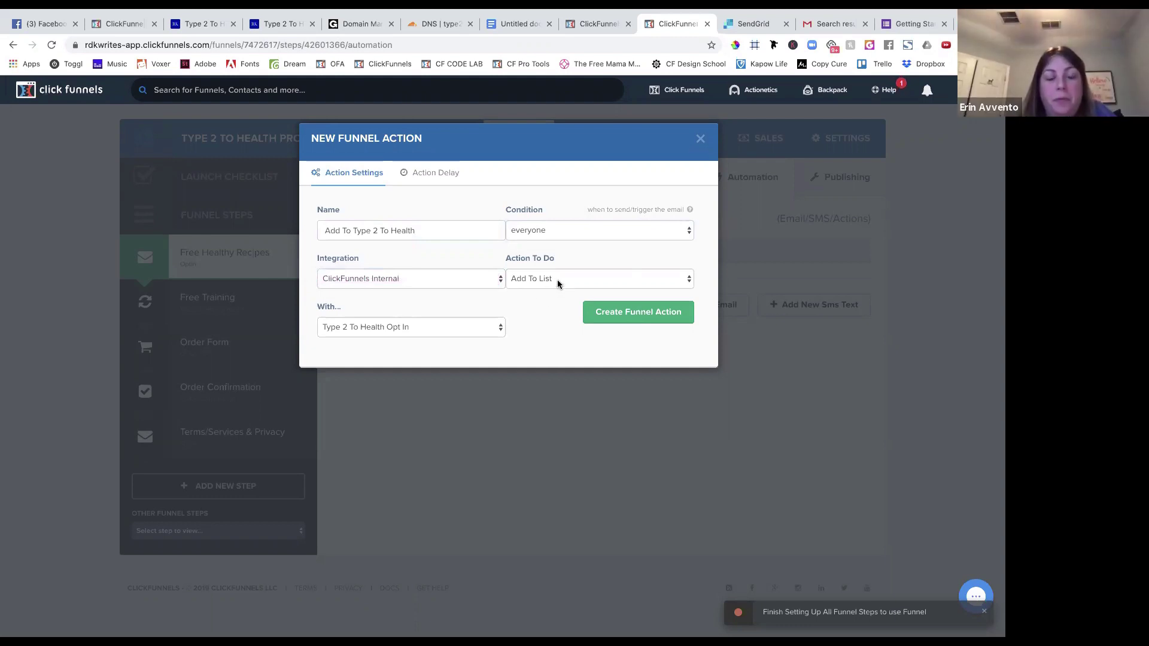
pyautogui.click(604, 313)
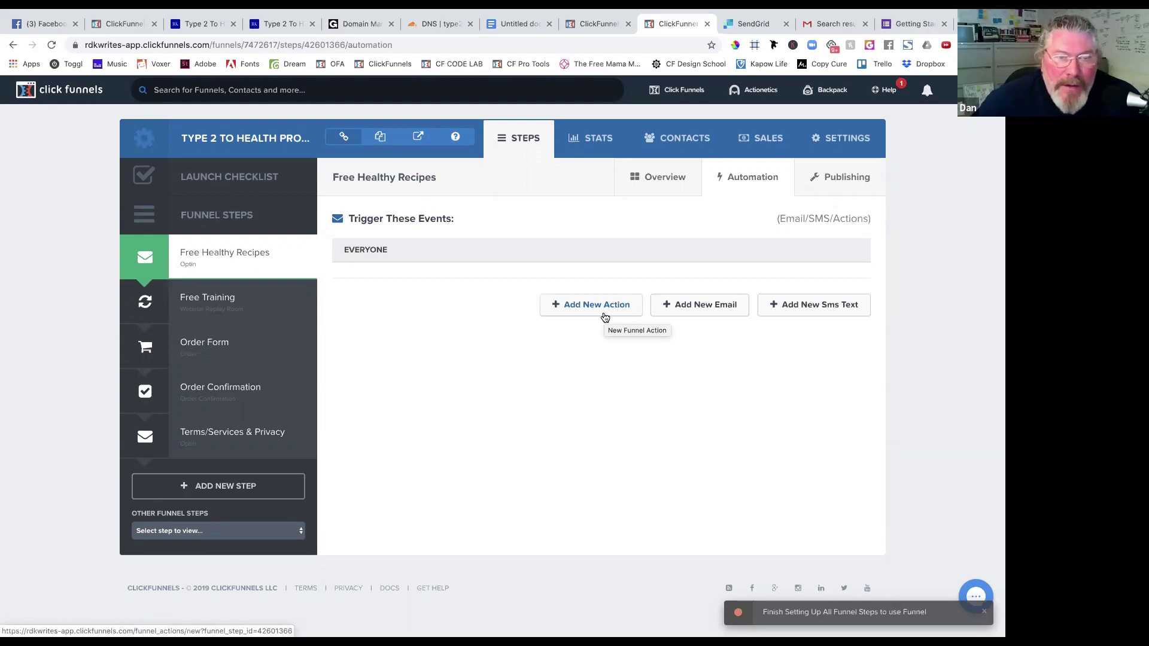
# Reload the automation page and review the Add To Type 2 To Health action, keeping Add To List.
pyautogui.click(52, 46)
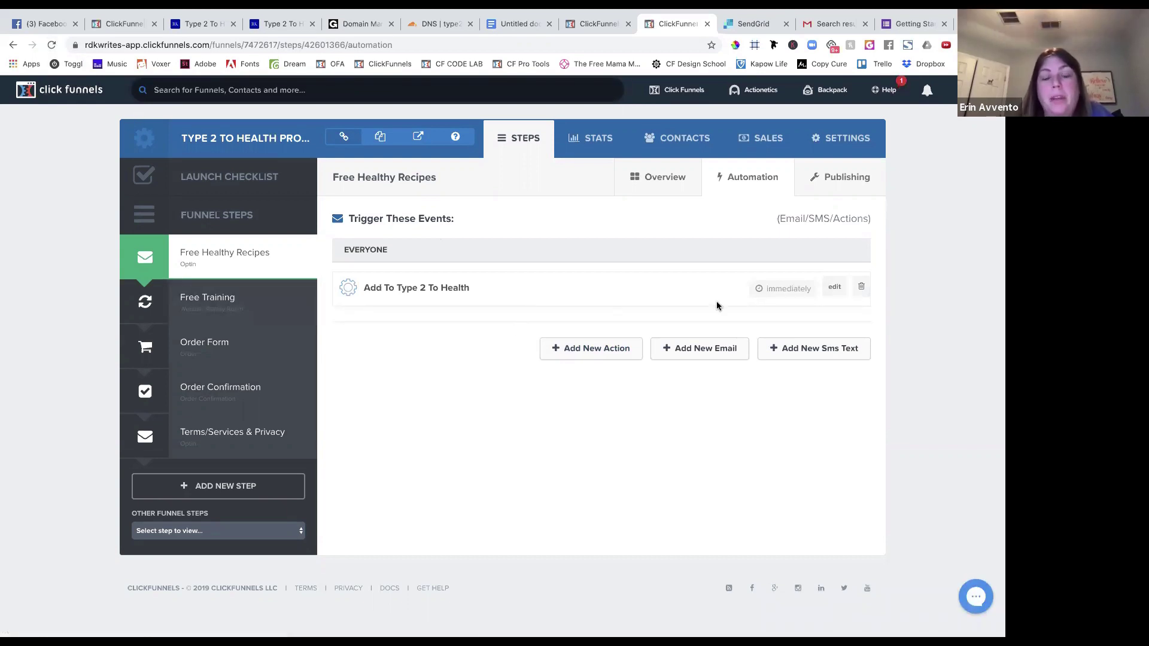
pyautogui.click(835, 288)
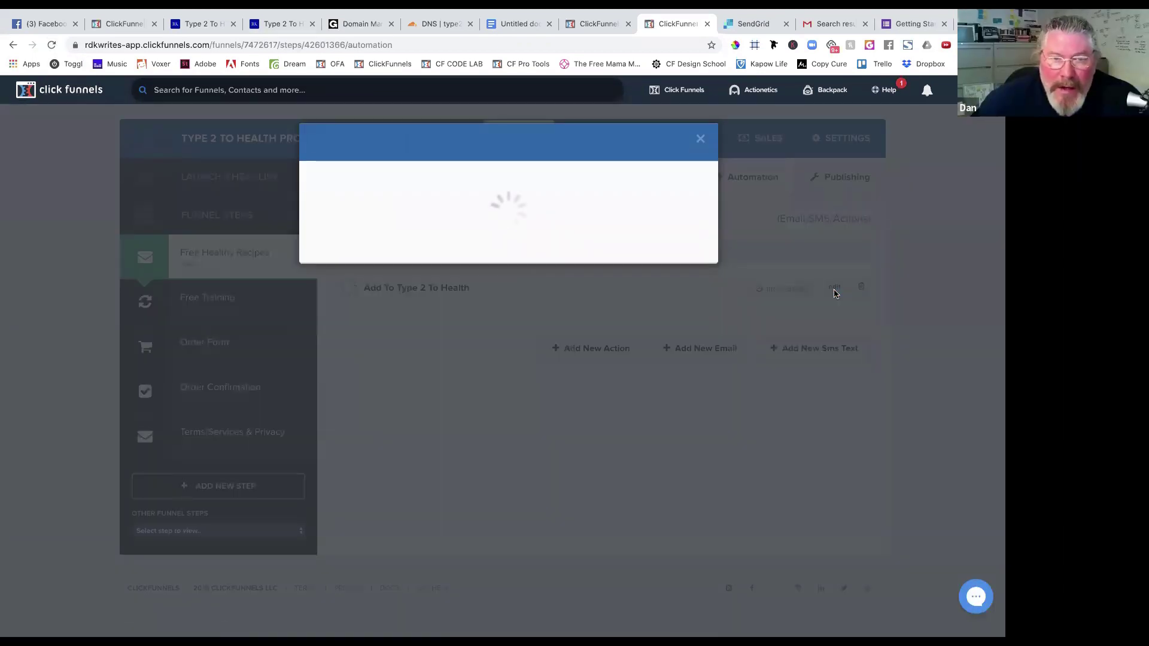
pyautogui.click(699, 140)
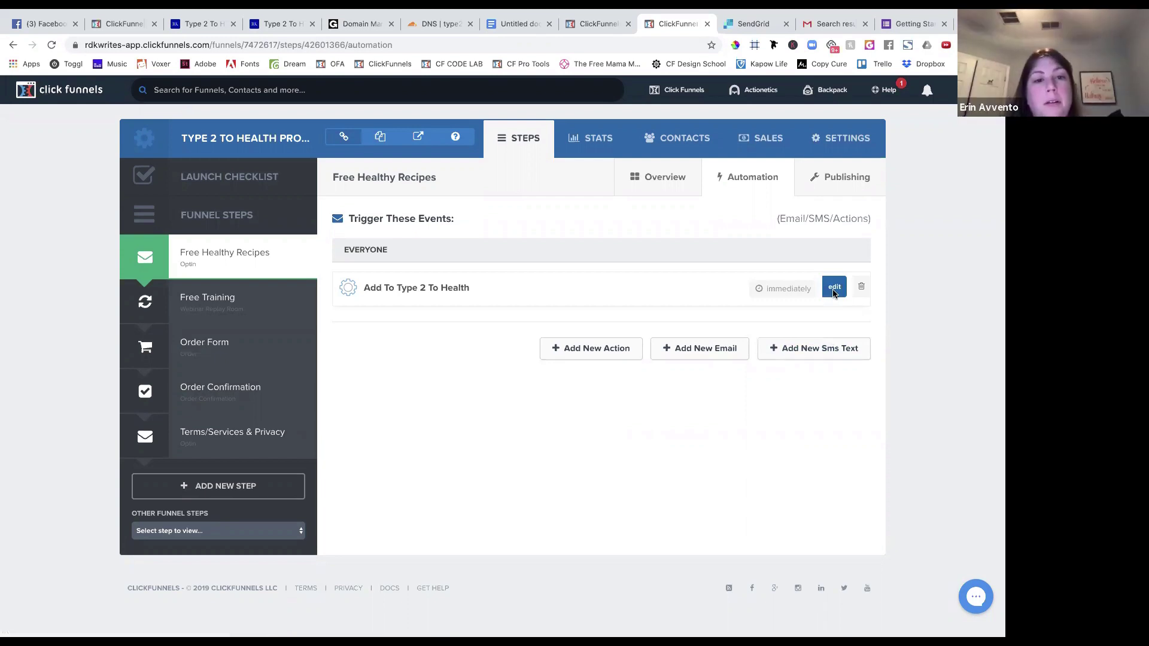
pyautogui.click(835, 290)
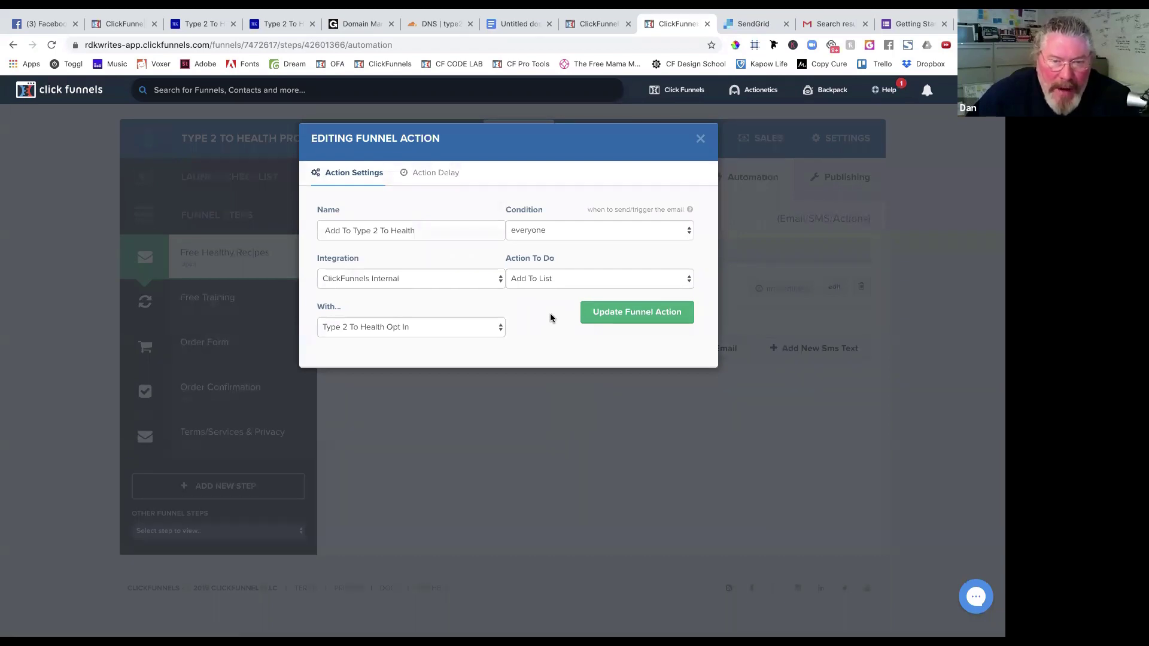
pyautogui.click(547, 279)
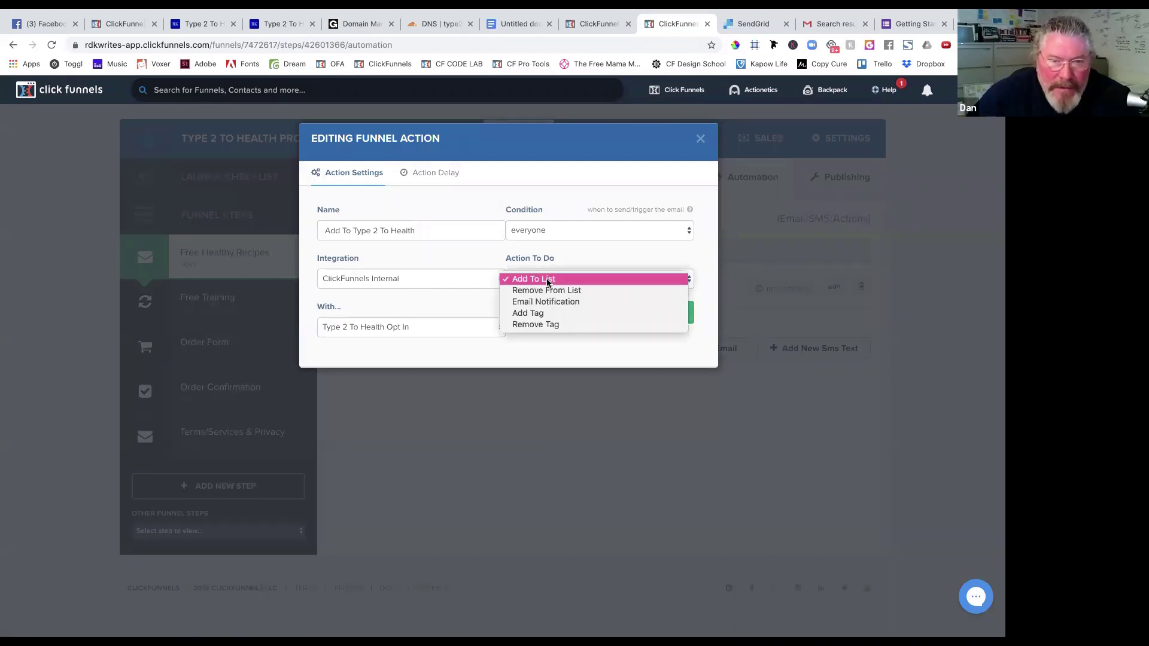
pyautogui.click(501, 251)
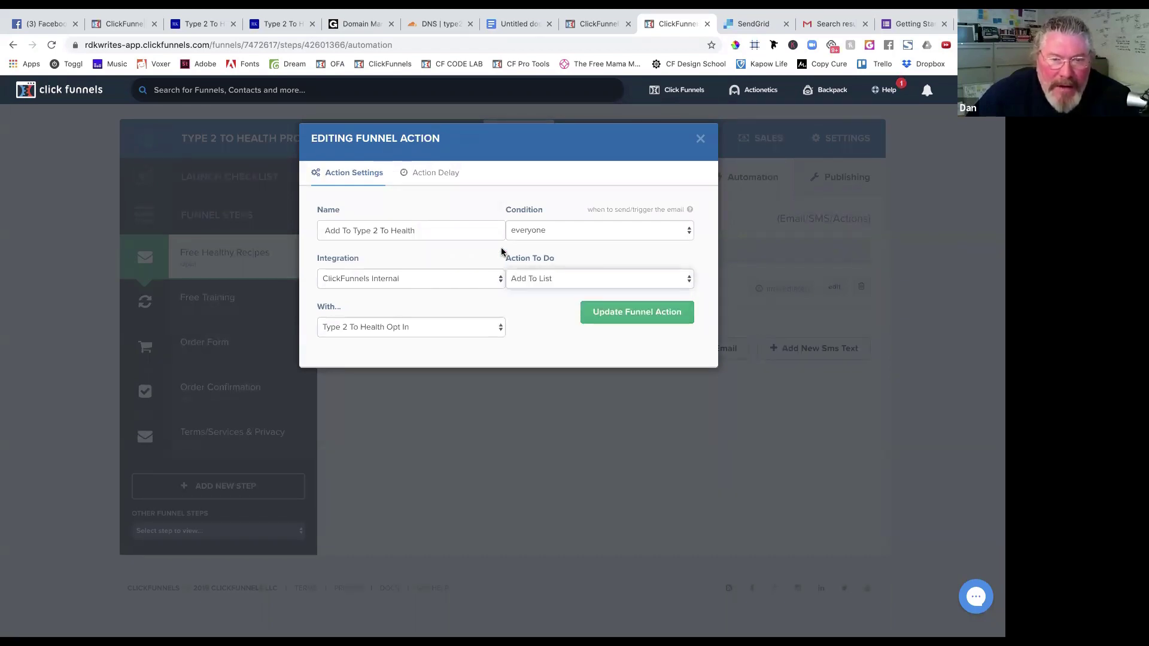
pyautogui.click(543, 279)
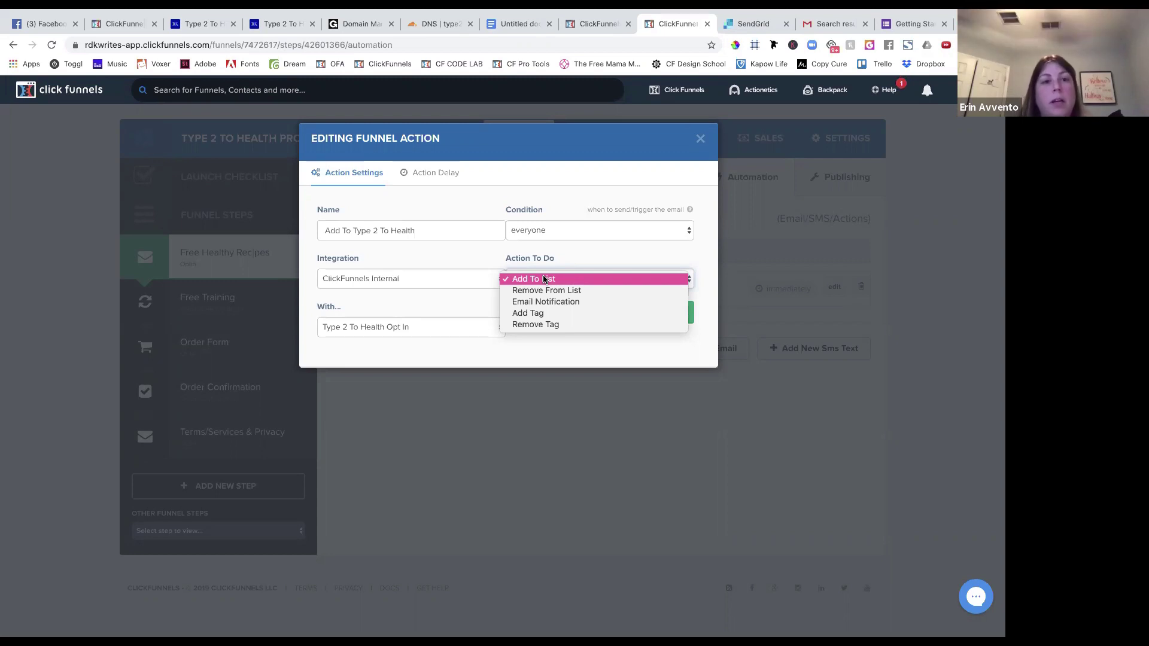
pyautogui.click(486, 257)
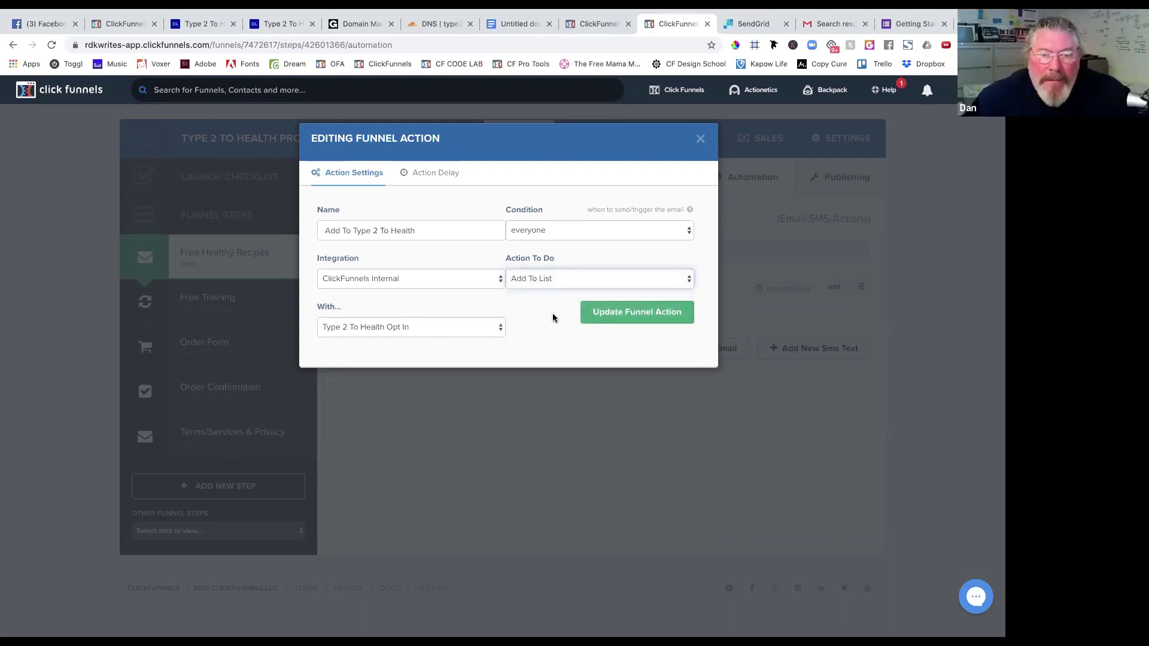
pyautogui.click(699, 141)
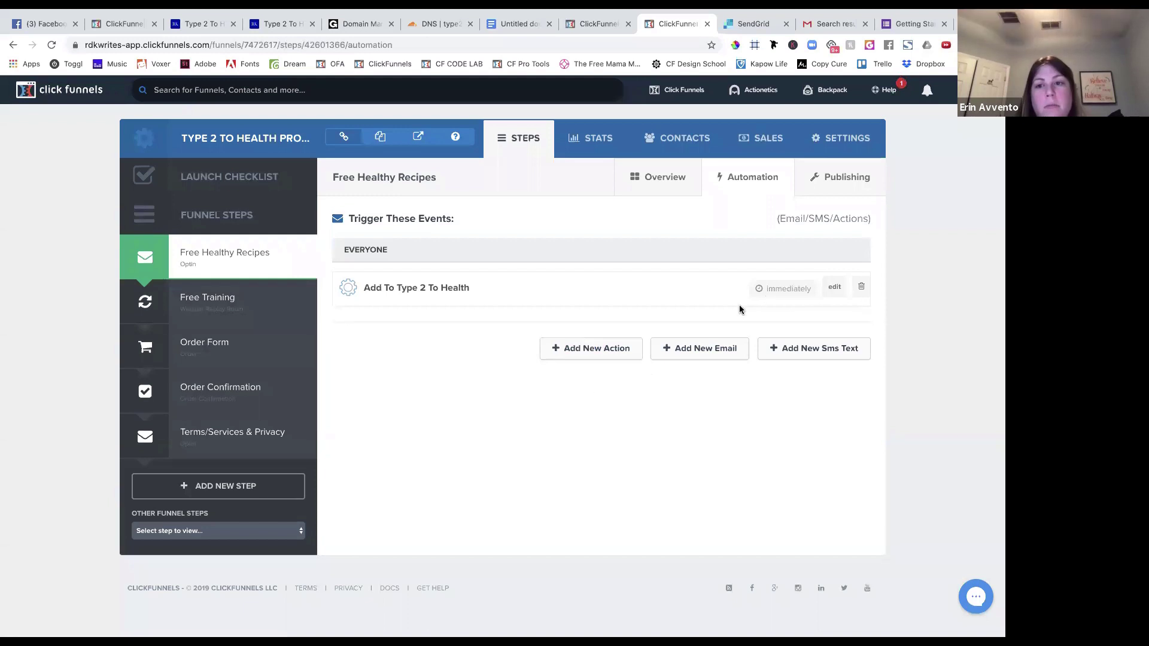
# Start a new automated email for the step and choose who it is sent to.
pyautogui.click(696, 349)
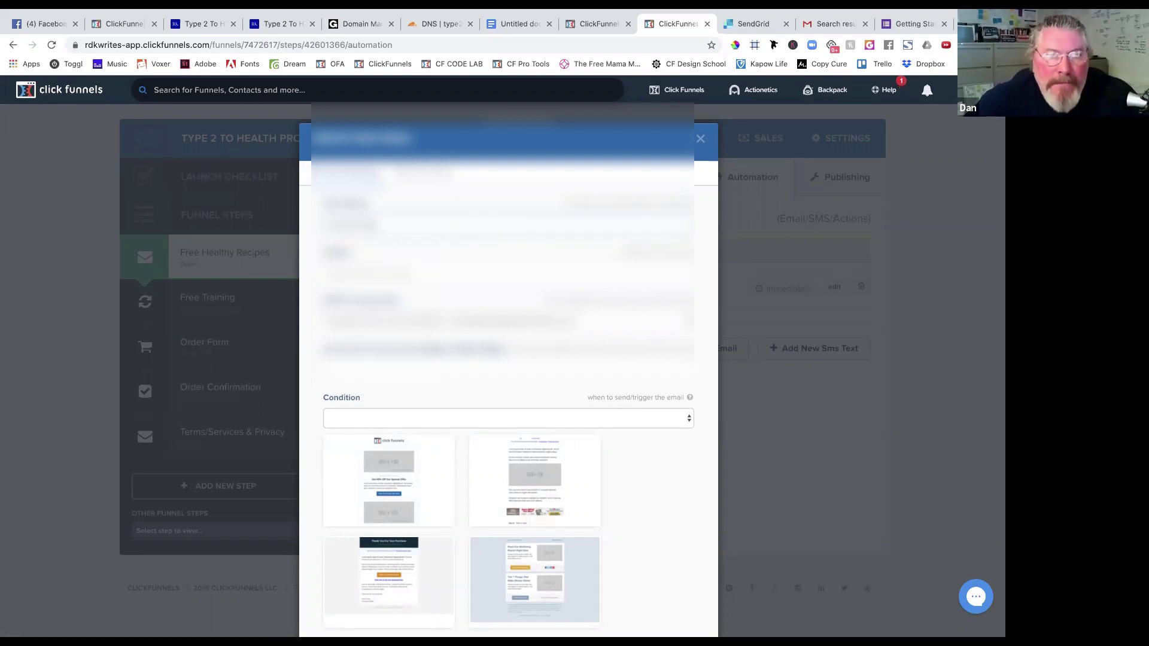
pyautogui.click(410, 276)
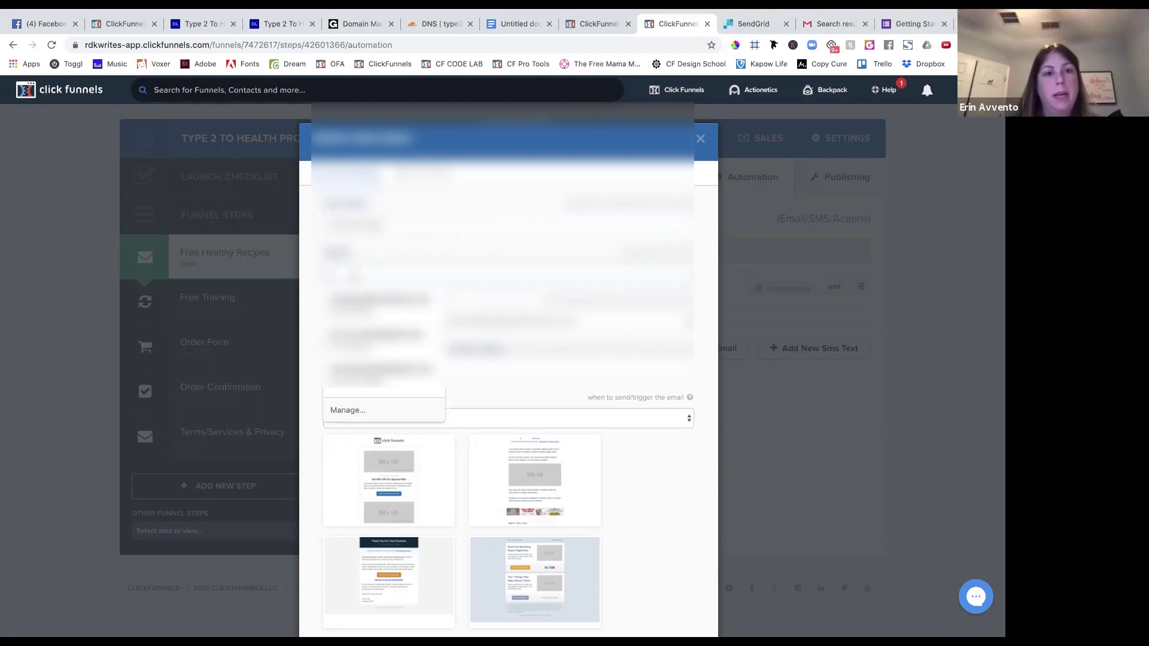
pyautogui.press('Escape')
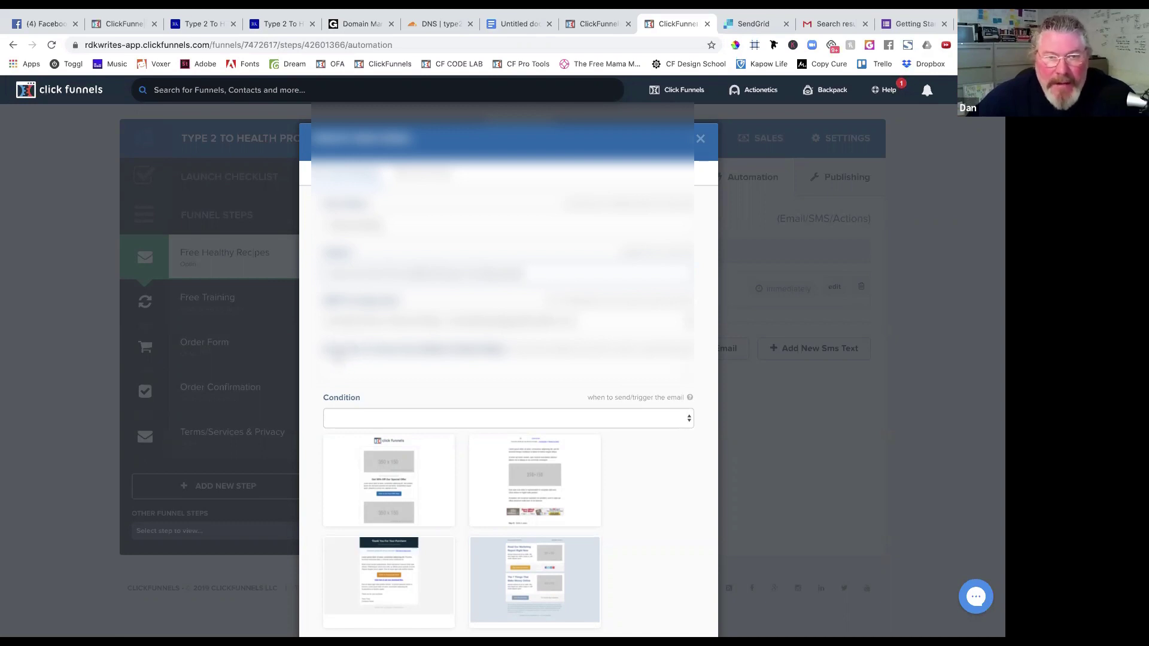
pyautogui.scroll(-3, 316, 379)
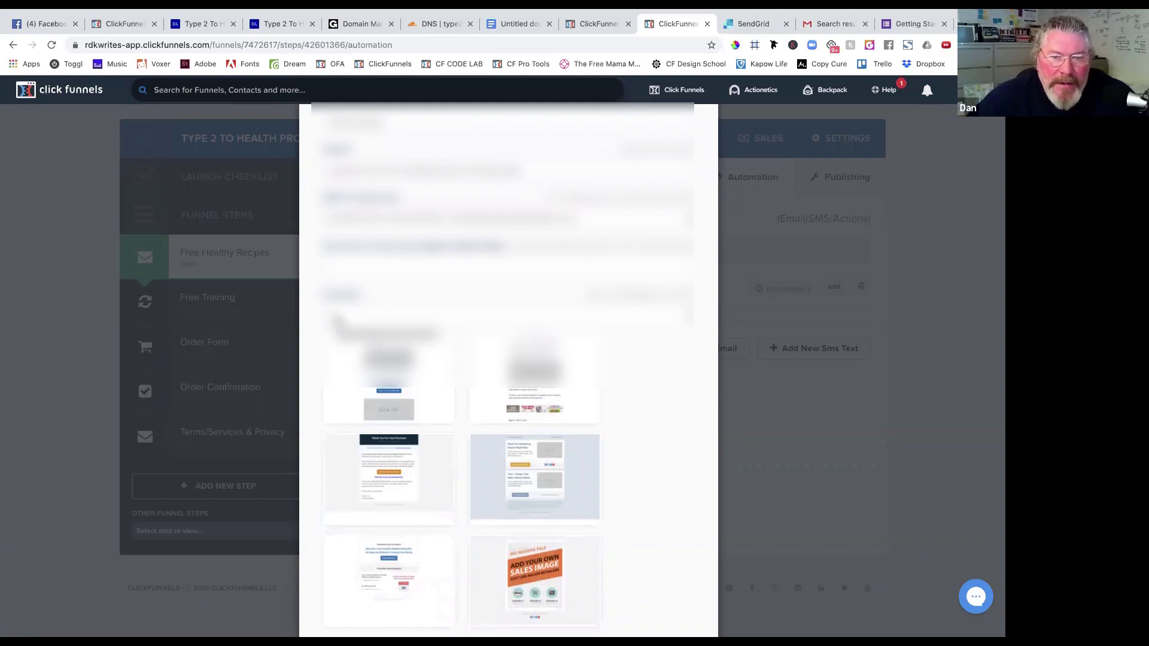
pyautogui.click(337, 321)
pyautogui.click(336, 317)
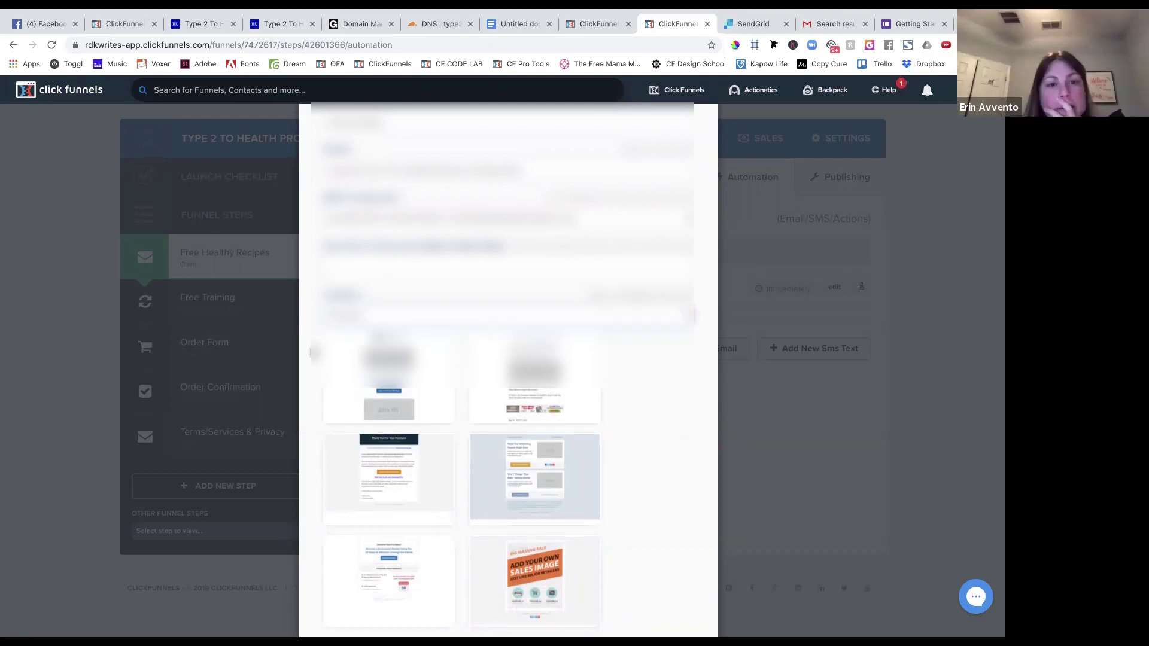
# Pick the plain email template and create the Free Healthy Recipes email from it.
pyautogui.scroll(-3, 313, 353)
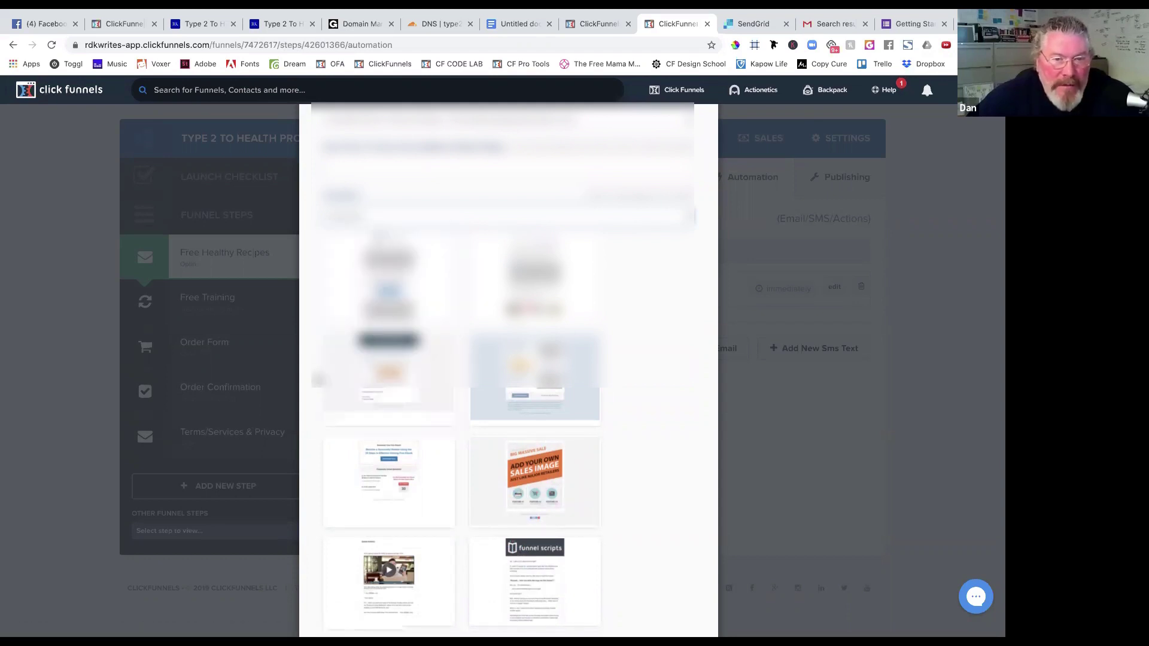
pyautogui.scroll(-6, 317, 377)
pyautogui.scroll(1, 317, 379)
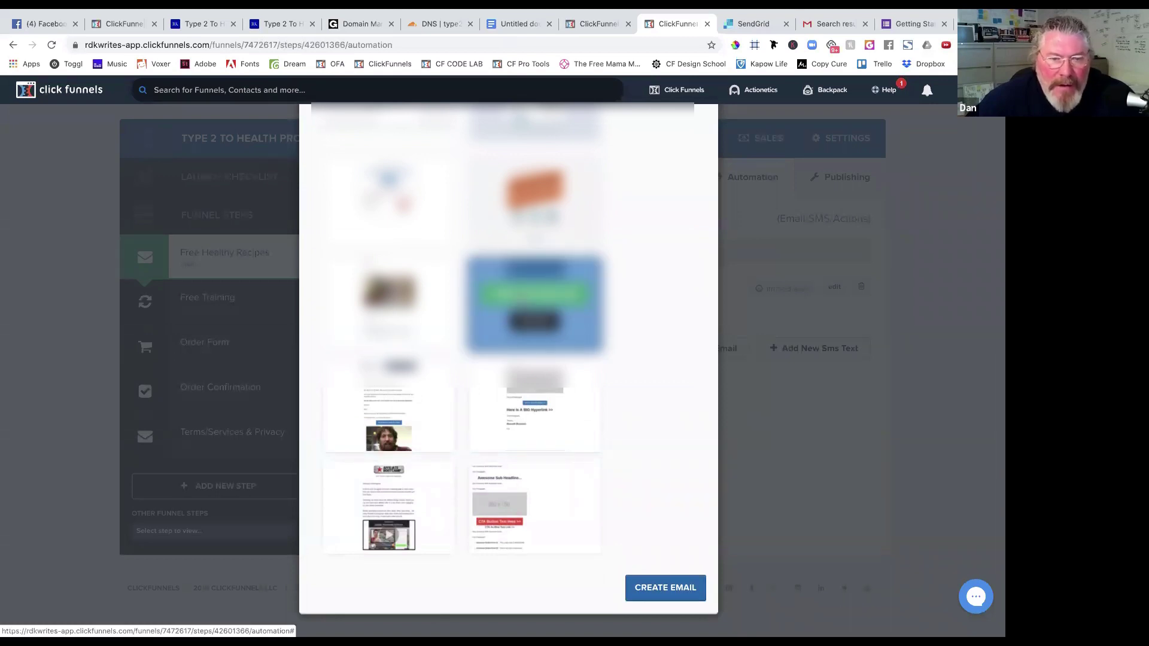
pyautogui.click(521, 297)
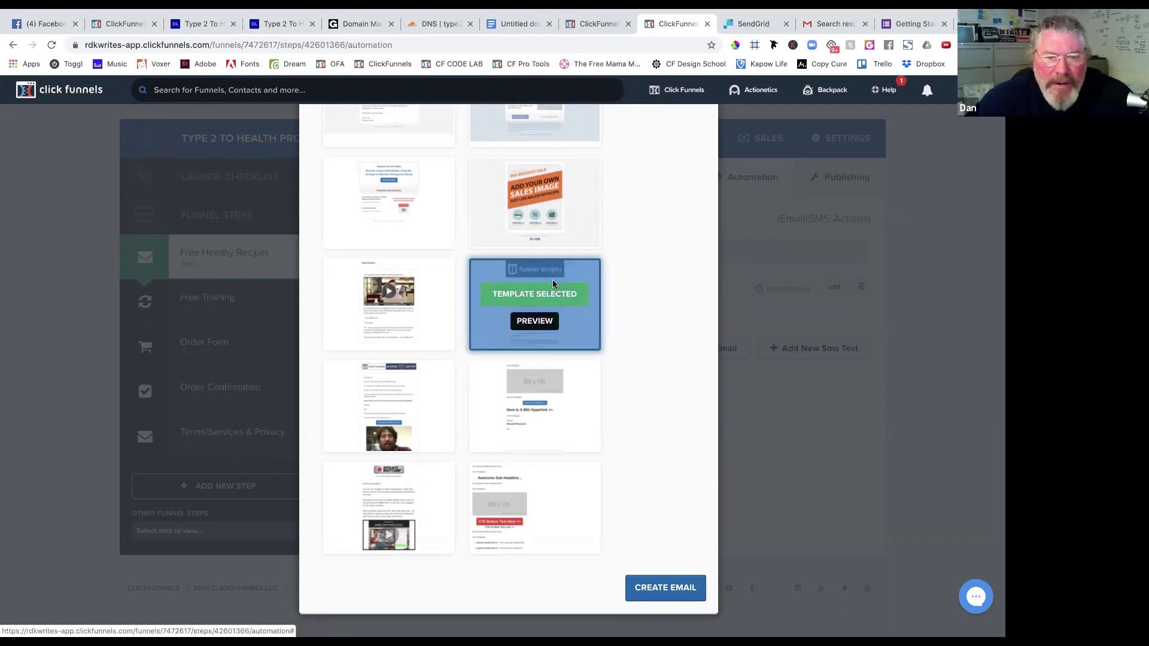
pyautogui.moveTo(523, 442)
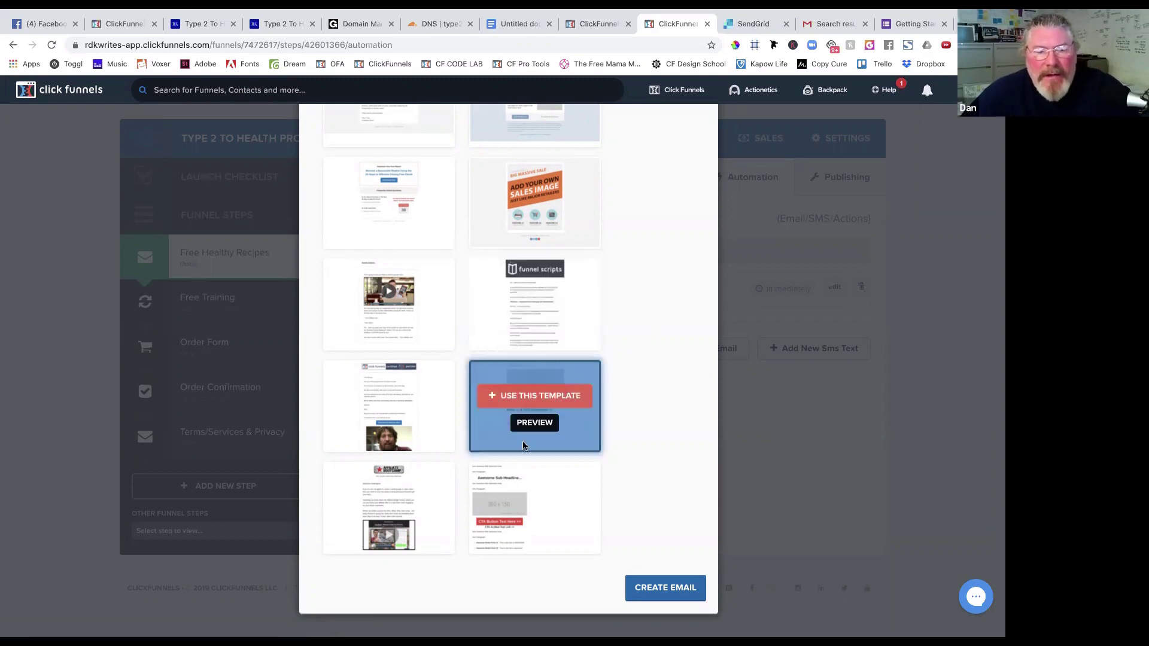
pyautogui.click(538, 398)
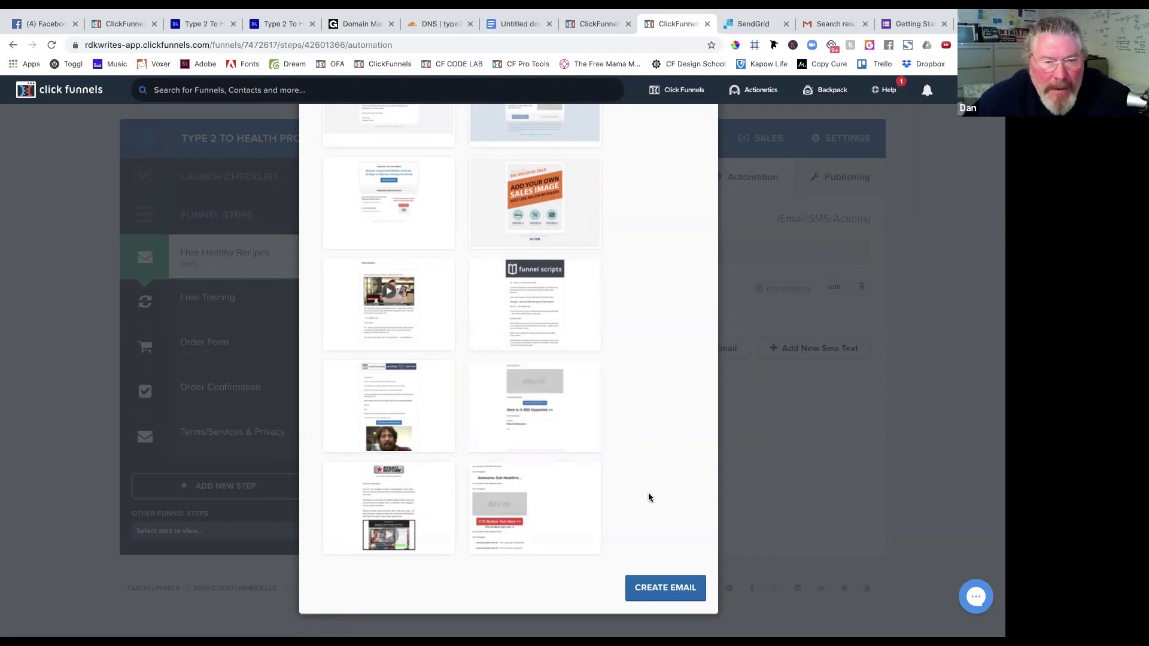
pyautogui.scroll(-1, 648, 494)
pyautogui.moveTo(569, 371)
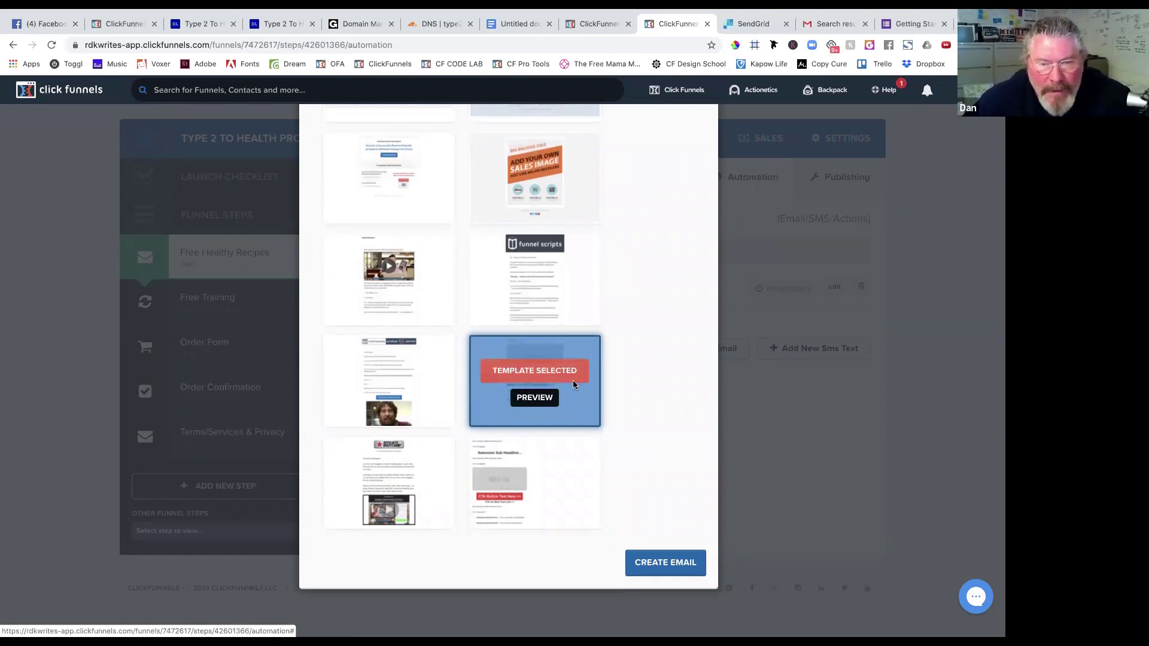
pyautogui.click(662, 562)
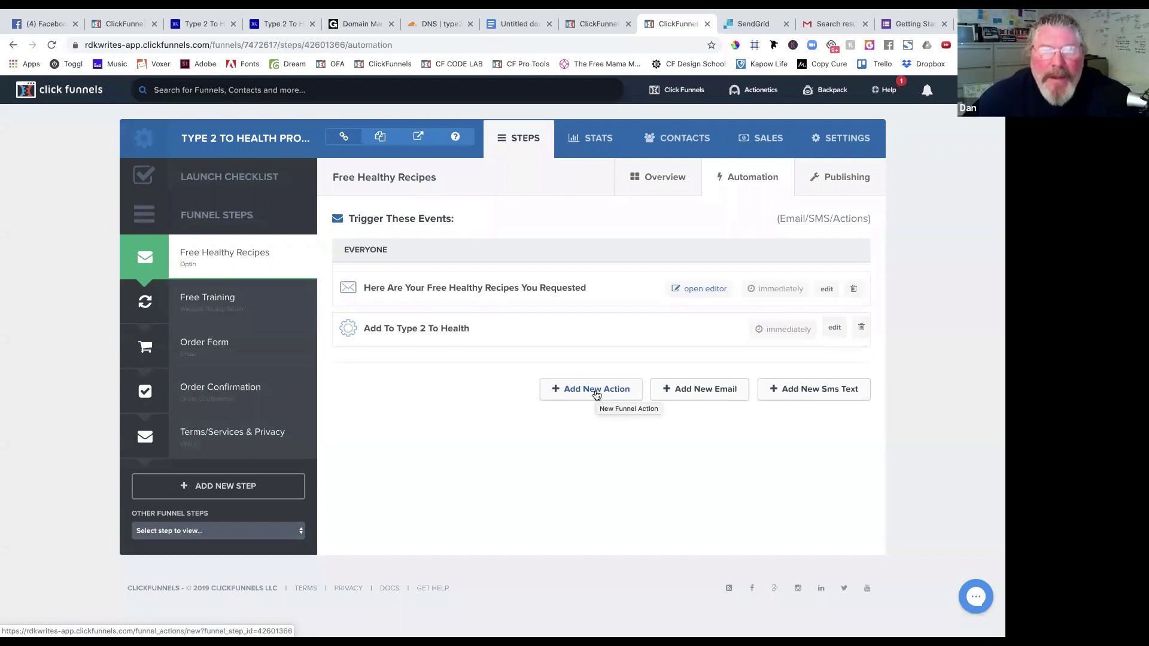
# Open the new email in the editor and scroll through its placeholder text, image, CTA button and hyperlink.
pyautogui.click(702, 290)
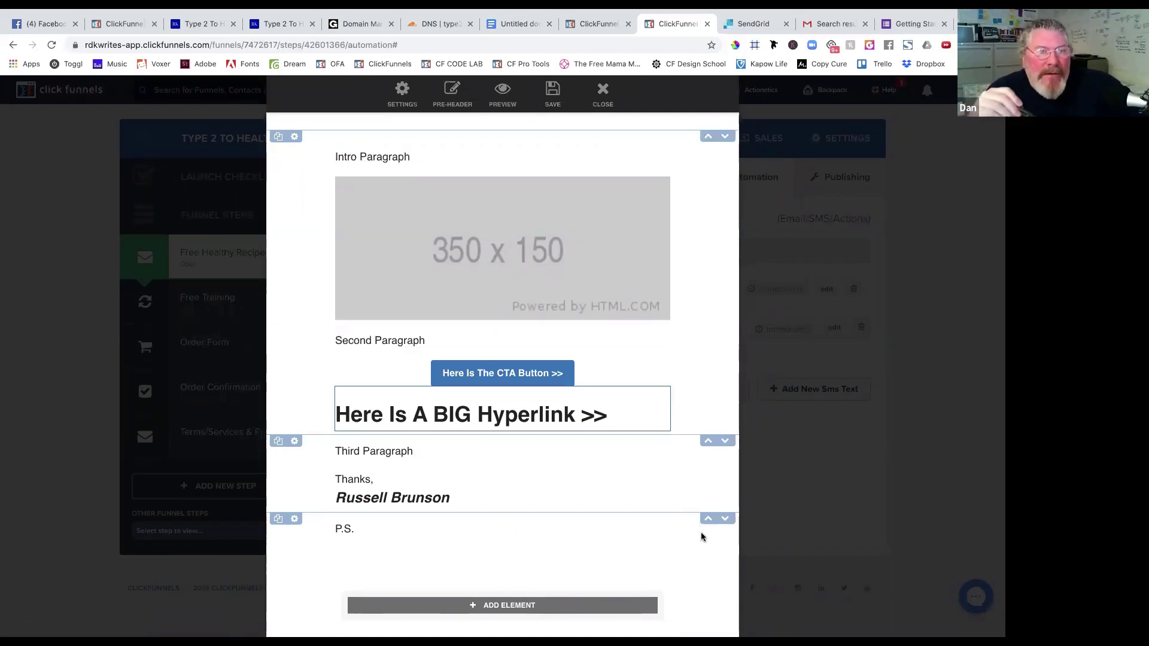
pyautogui.scroll(-3, 590, 500)
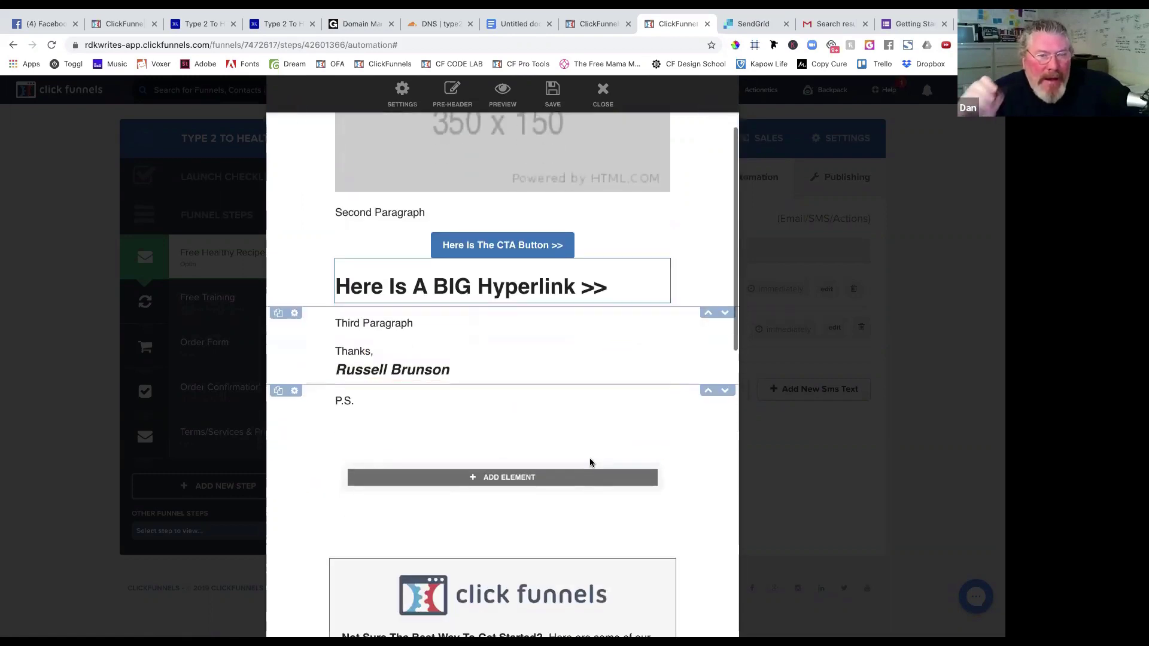
pyautogui.scroll(-3, 593, 473)
pyautogui.scroll(-9, 598, 443)
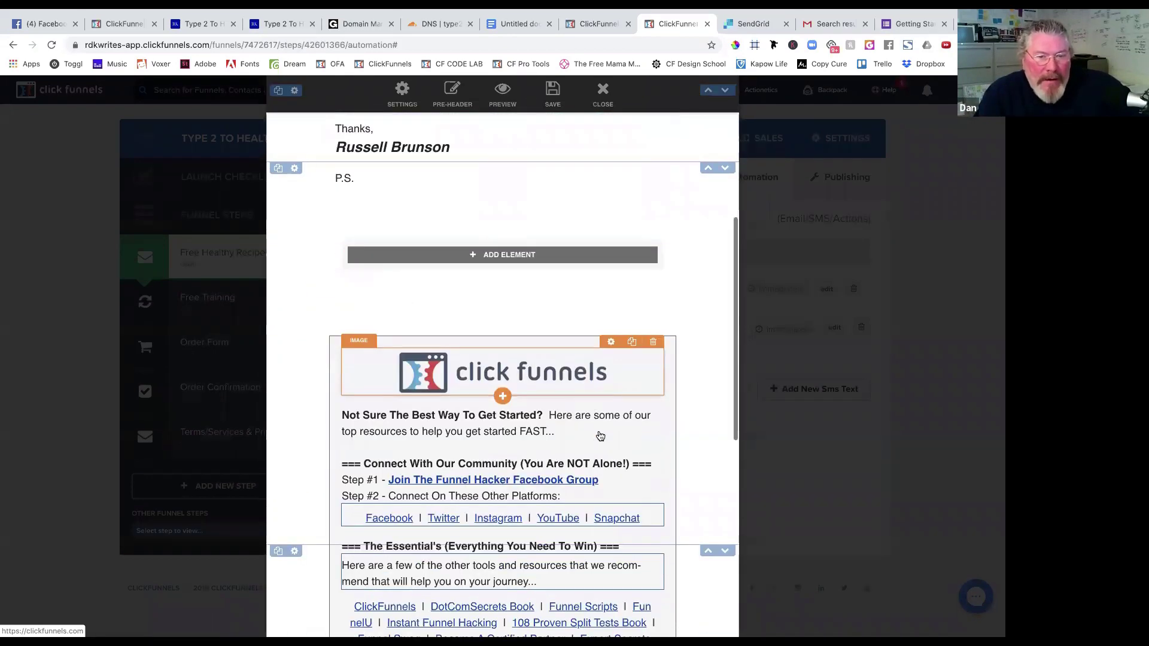
pyautogui.scroll(-3, 595, 455)
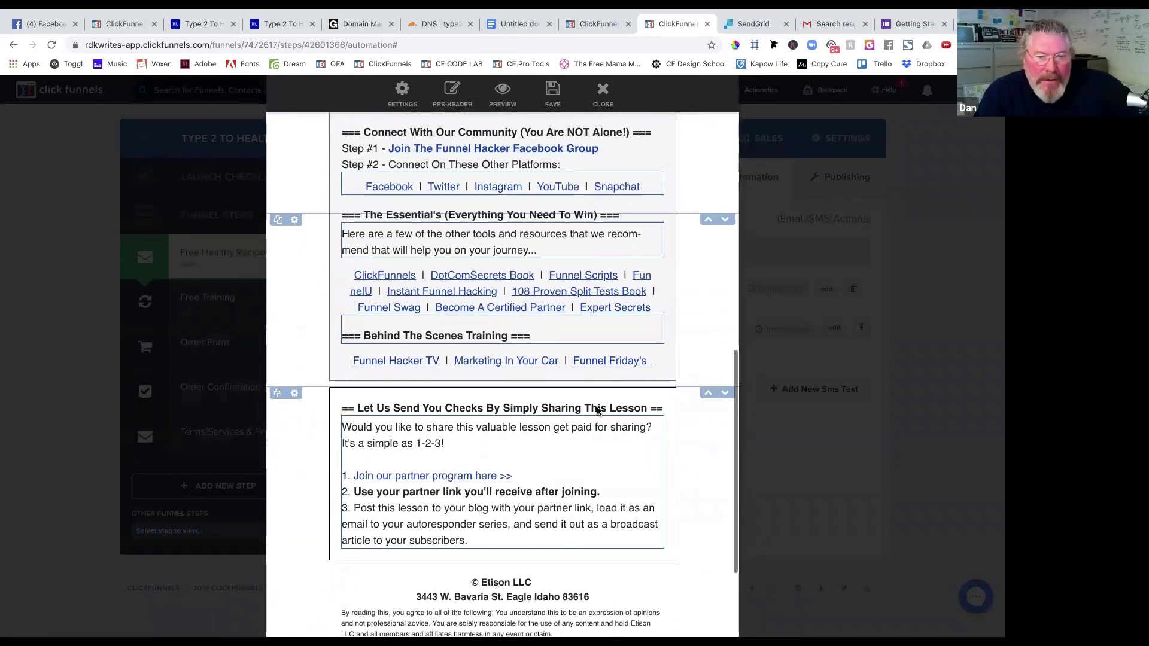
pyautogui.scroll(7, 597, 411)
pyautogui.scroll(10, 598, 411)
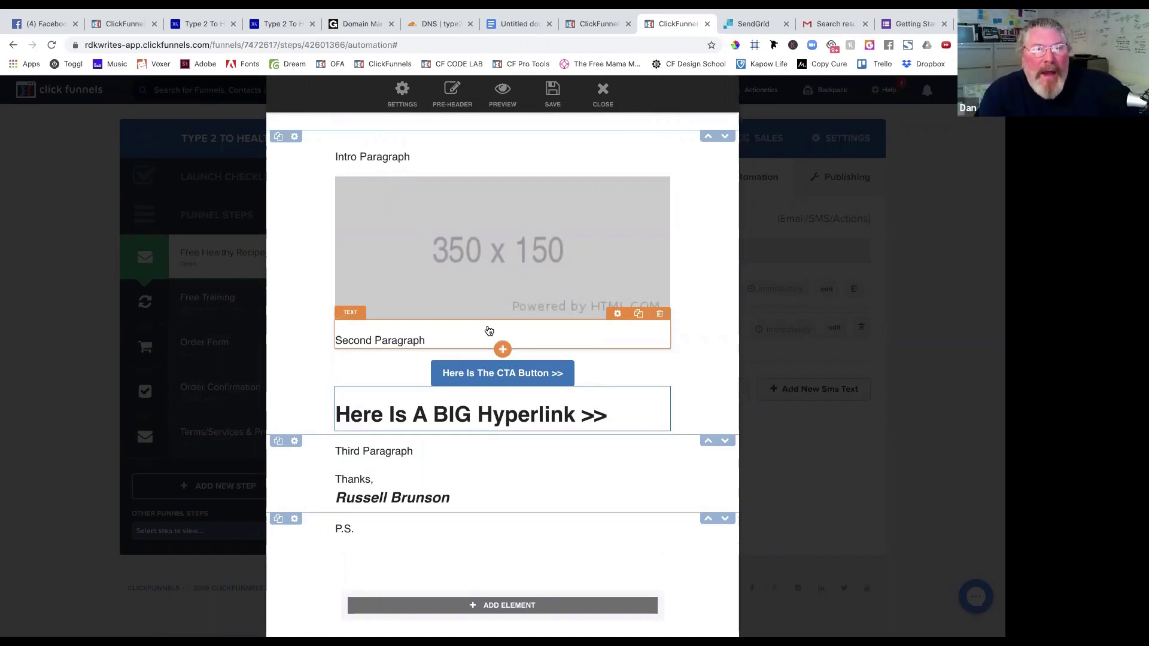
pyautogui.scroll(-15, 489, 331)
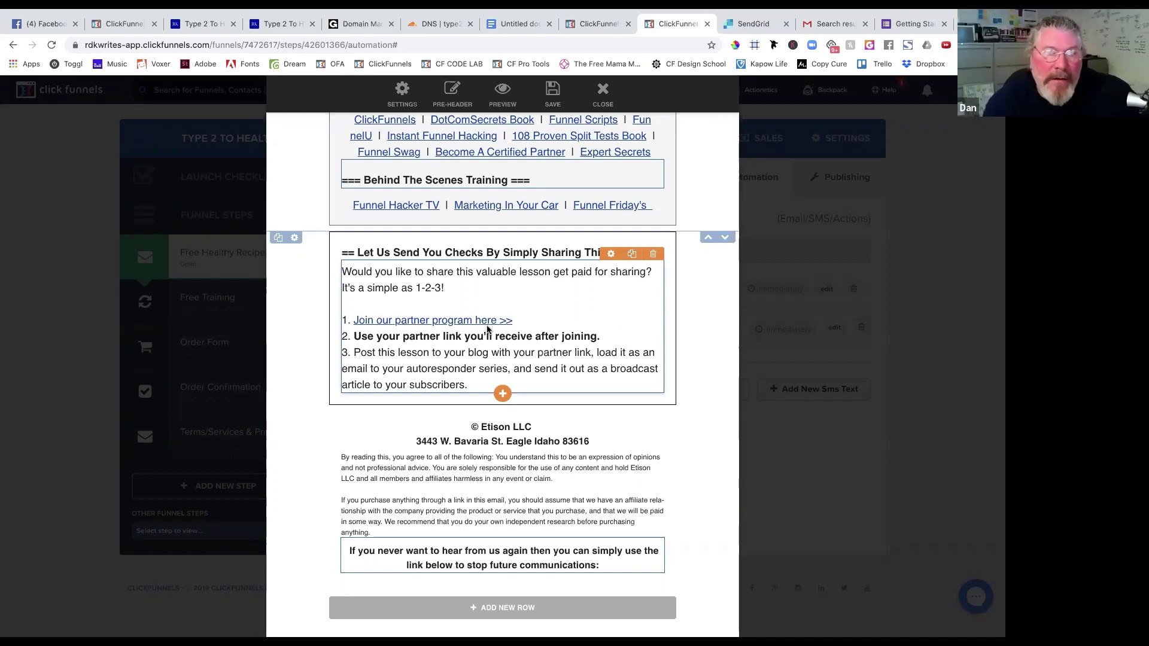
pyautogui.scroll(15, 479, 311)
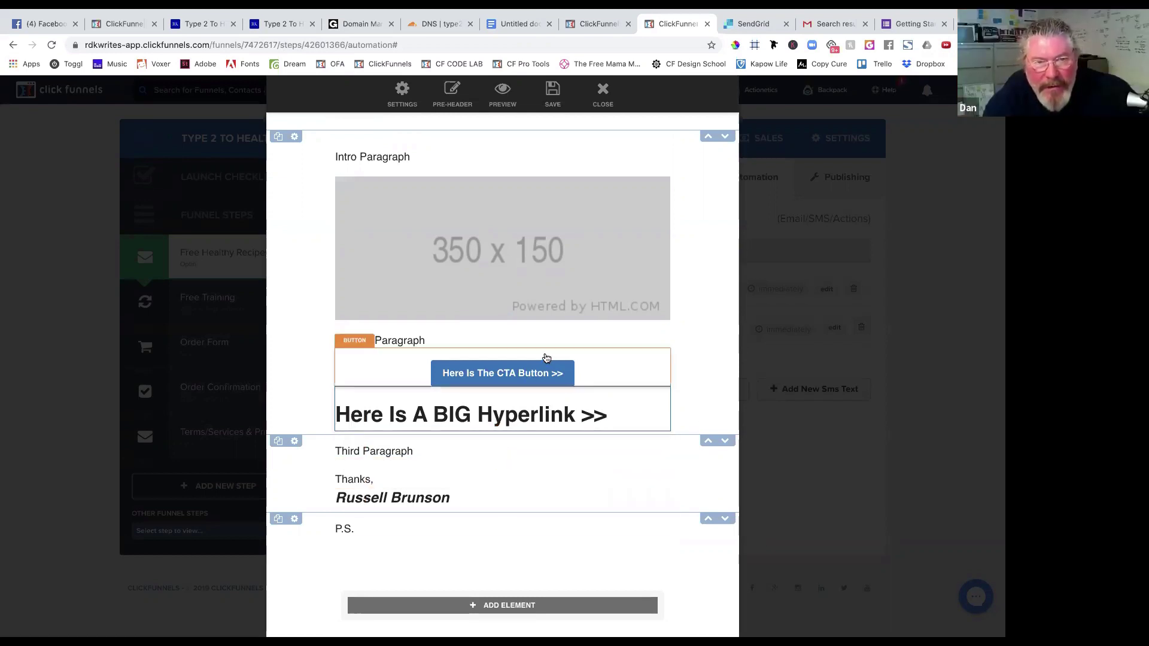
# Replace the Intro Paragraph placeholder with 'Thanks for signing up!' and add a new line below it.
pyautogui.click(395, 155)
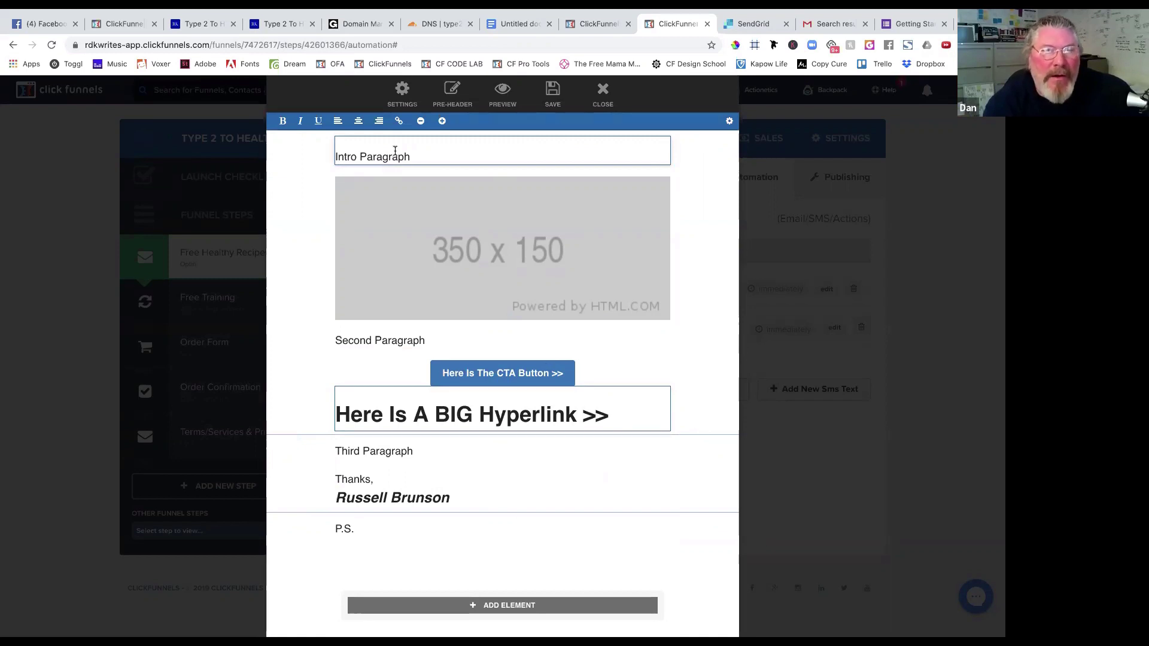
pyautogui.tripleClick(395, 151)
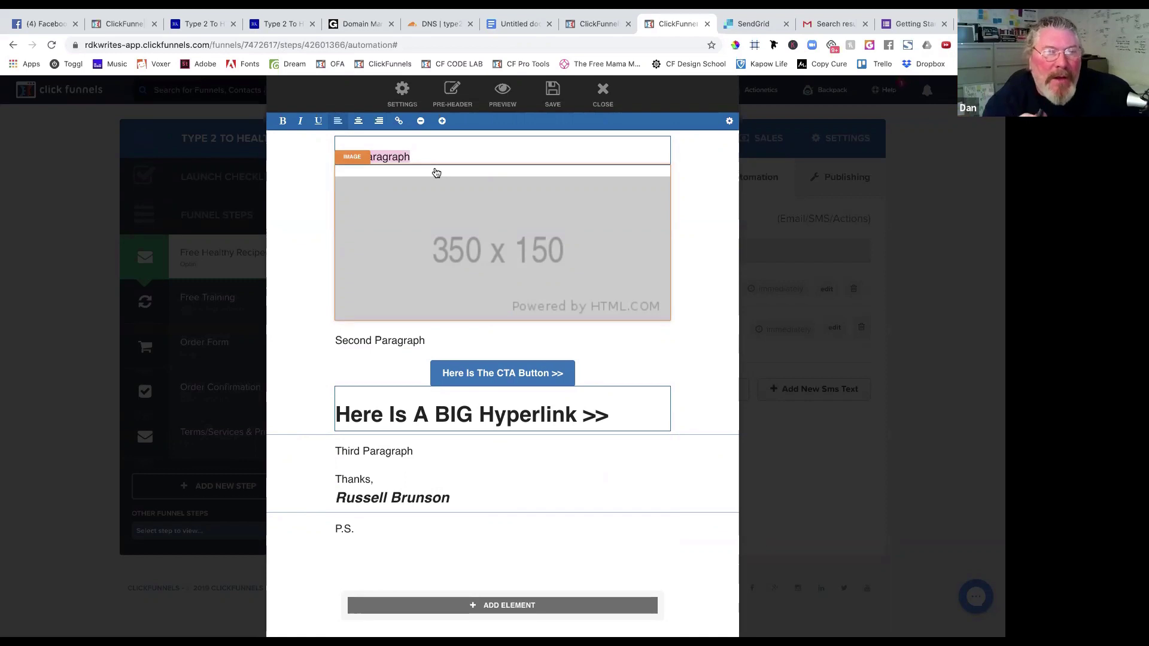
pyautogui.write('T')
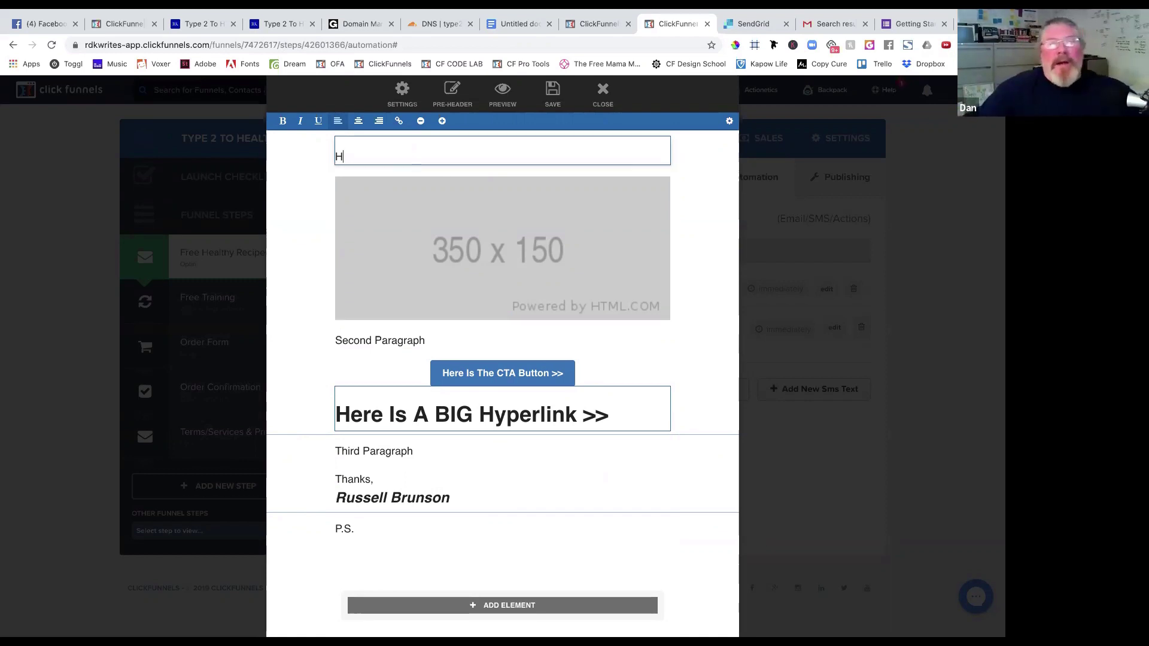
pyautogui.write('hanks for ')
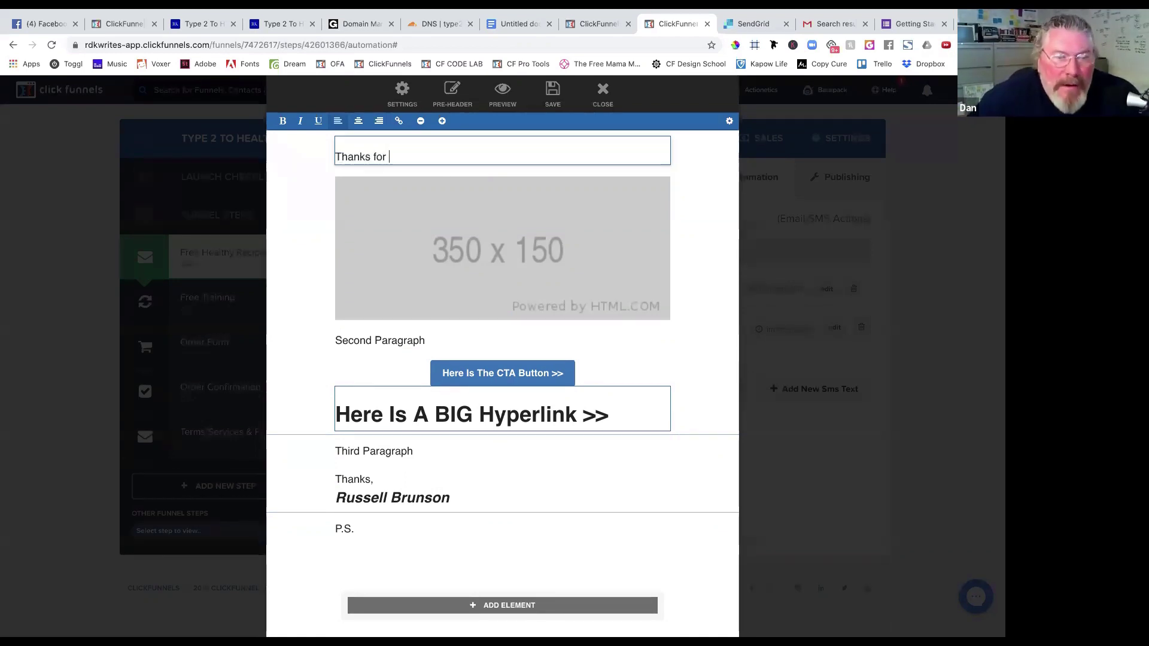
pyautogui.write('signng')
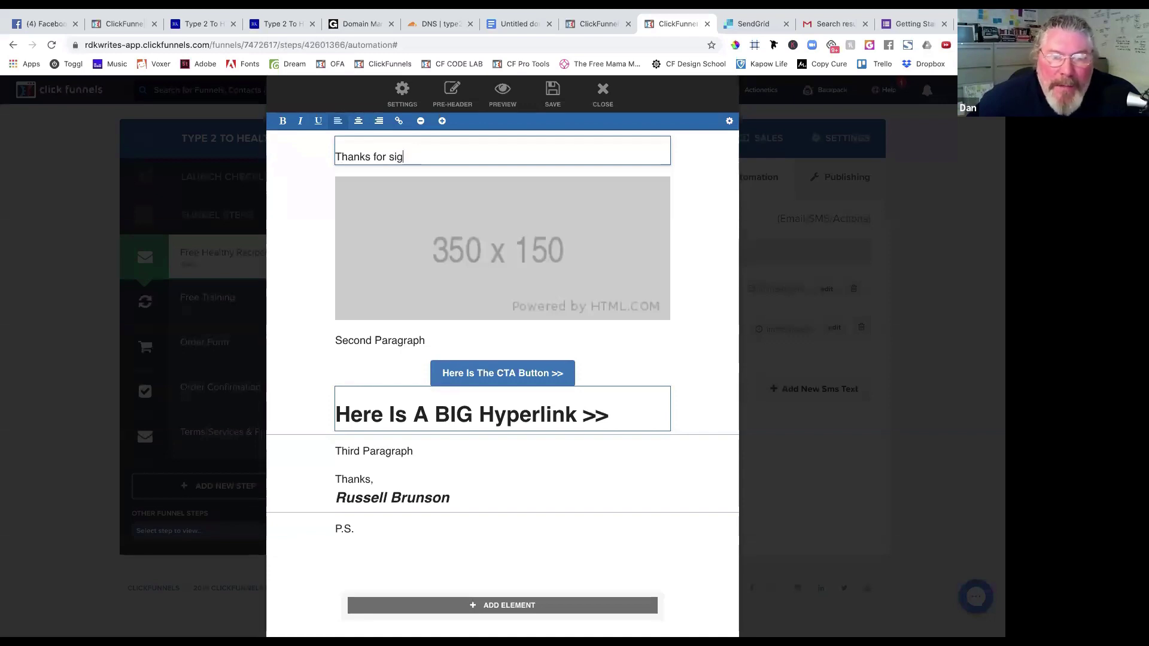
pyautogui.press('BackSpace')
pyautogui.write('gning up')
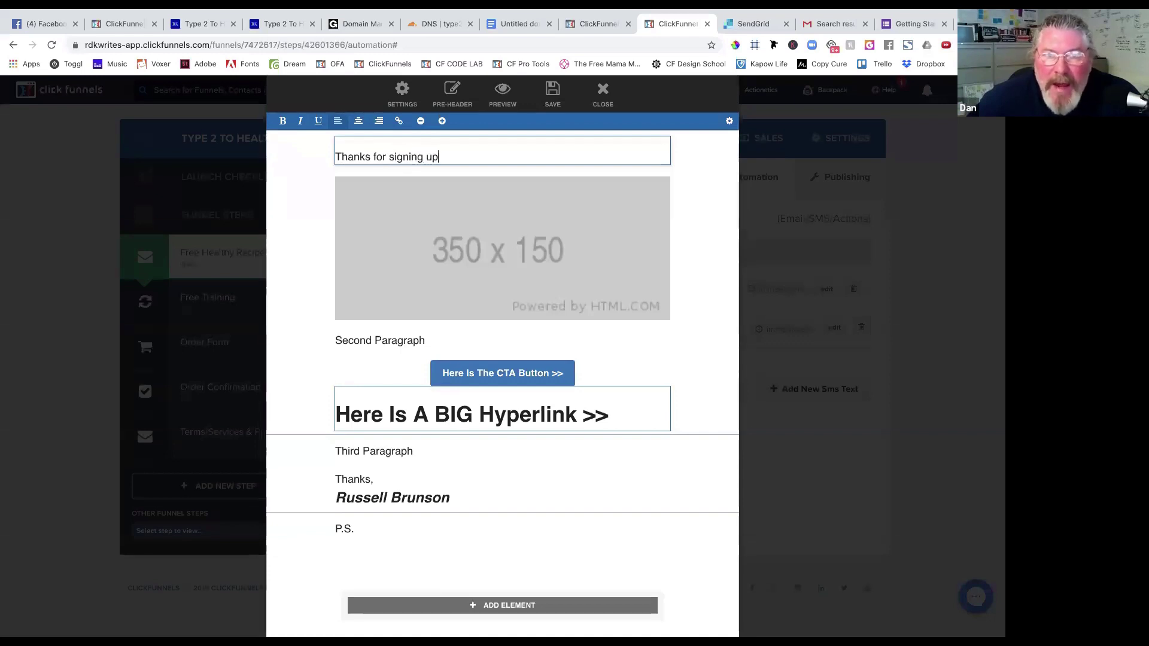
pyautogui.write('!')
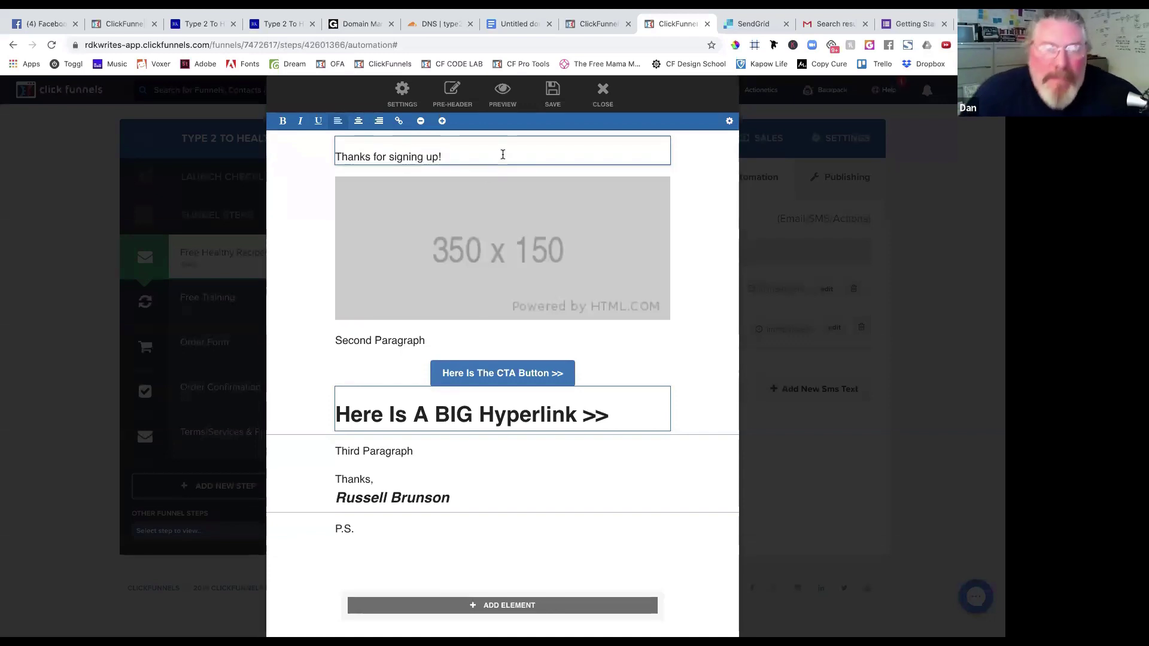
pyautogui.press('Return')
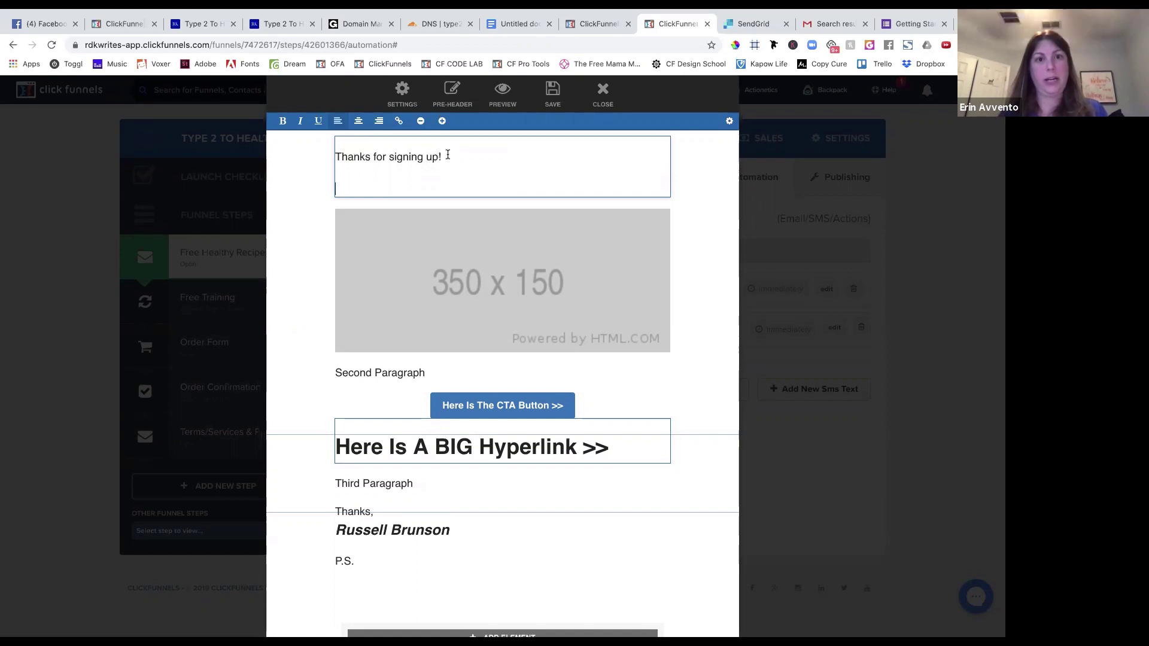
# Paste the PDF download address below the greeting and select it to make a link.
pyautogui.moveTo(448, 155); pyautogui.dragTo(389, 157)
pyautogui.click(405, 184)
pyautogui.write('https://d2saw6je89goi1.cloudfront.net/uploads/digital_asset/file/587823/PW_Cook_Book_Word_Document_2019.pdf')
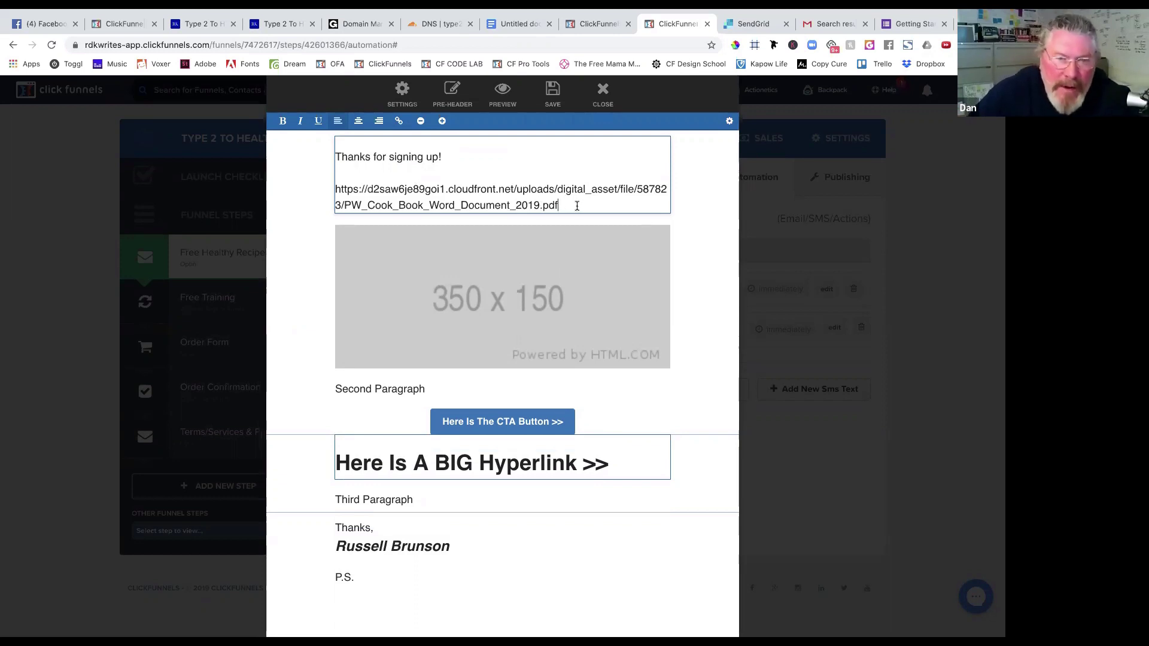
pyautogui.moveTo(558, 206); pyautogui.dragTo(335, 190)
pyautogui.hotkey('ctrl', 'c')
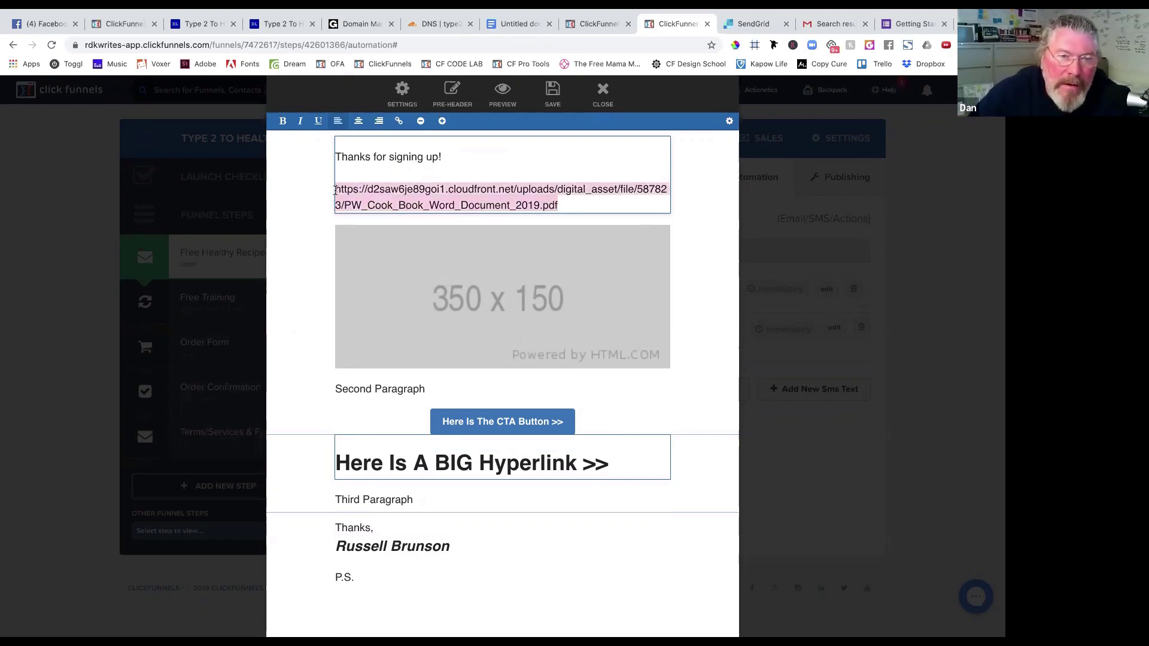
pyautogui.click(398, 121)
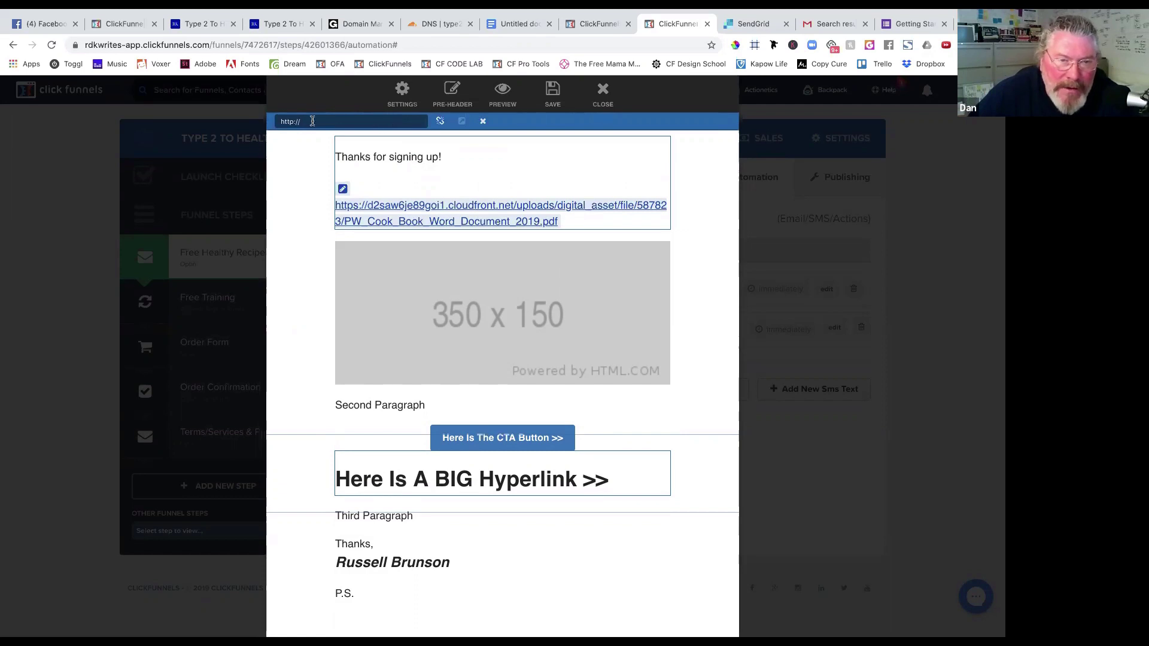
# Set the link target to the PW_Cook_Book_Word_Document_2019.pdf address.
pyautogui.tripleClick(276, 121)
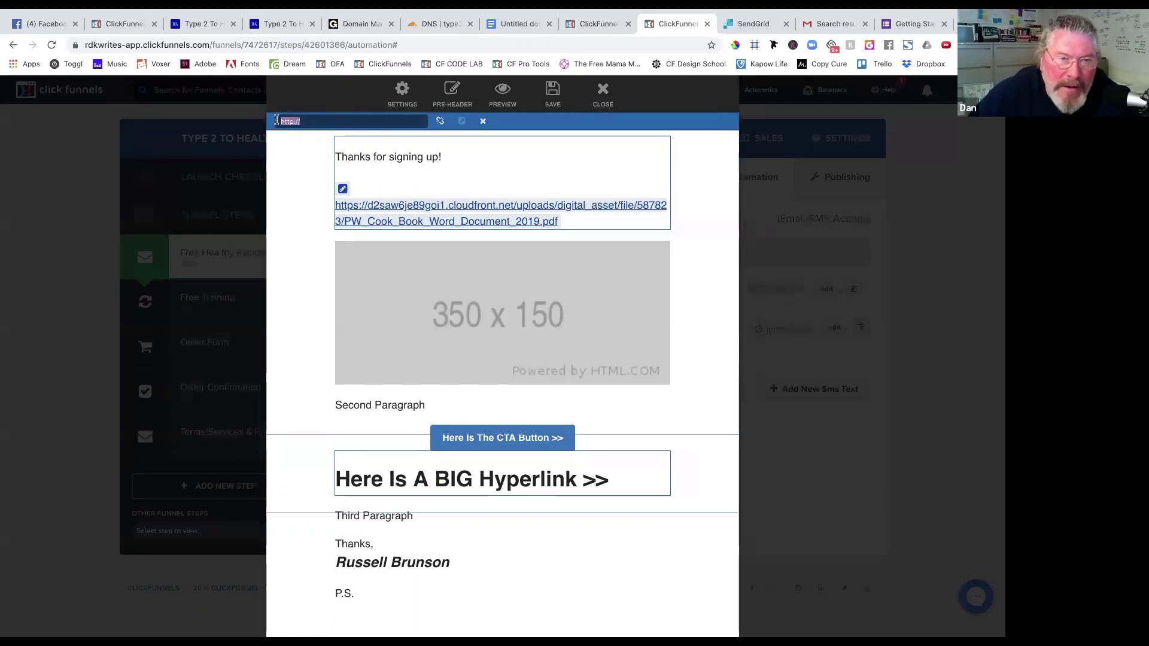
pyautogui.click(323, 123)
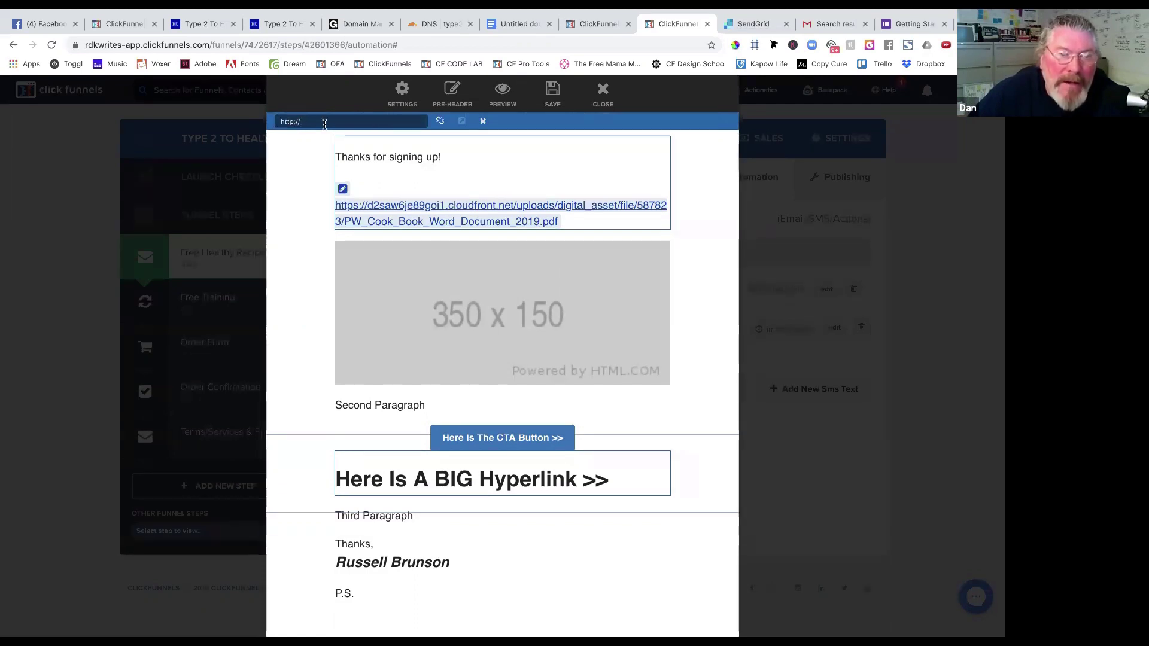
pyautogui.tripleClick(278, 120)
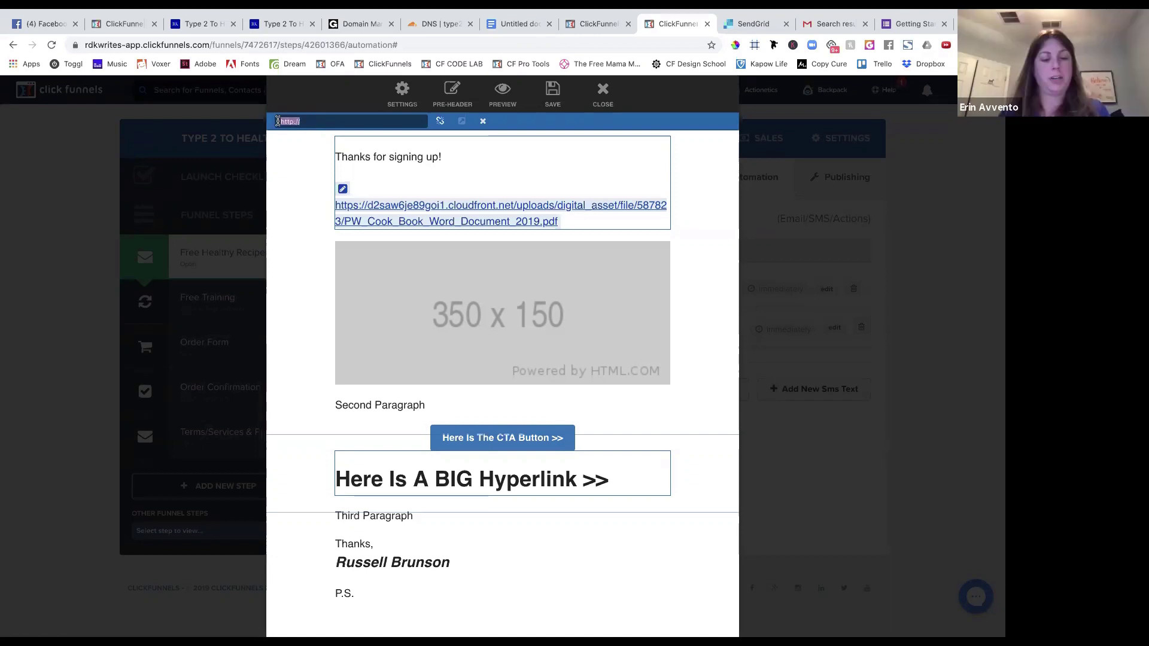
pyautogui.hotkey('ctrl', 'v')
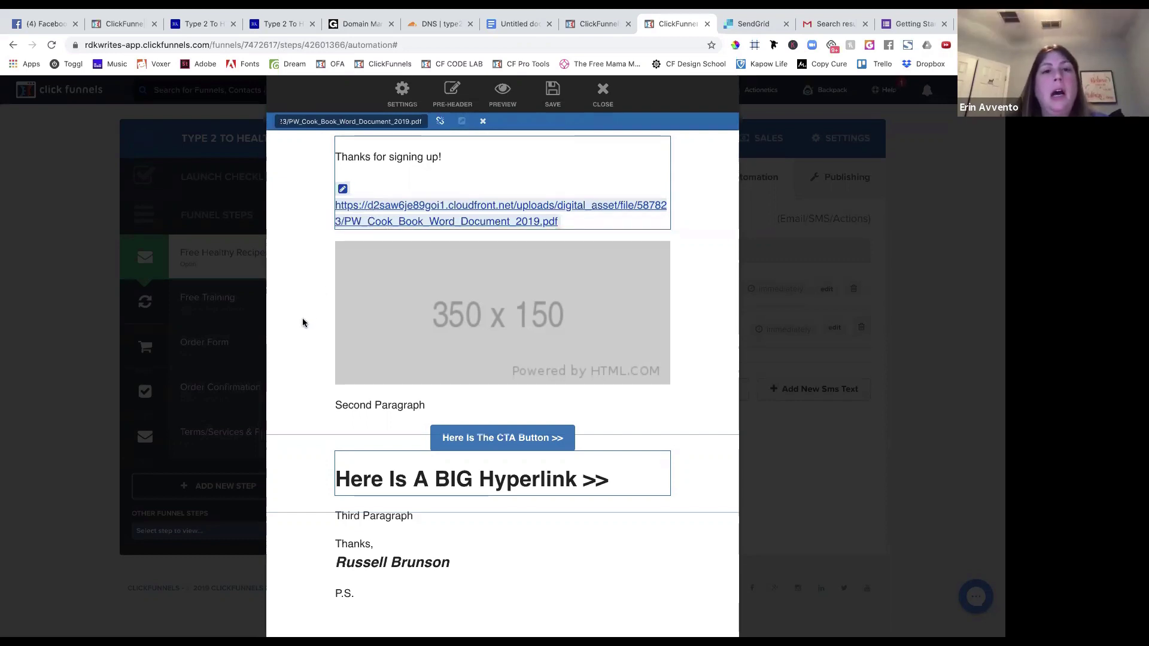
pyautogui.tripleClick(436, 210)
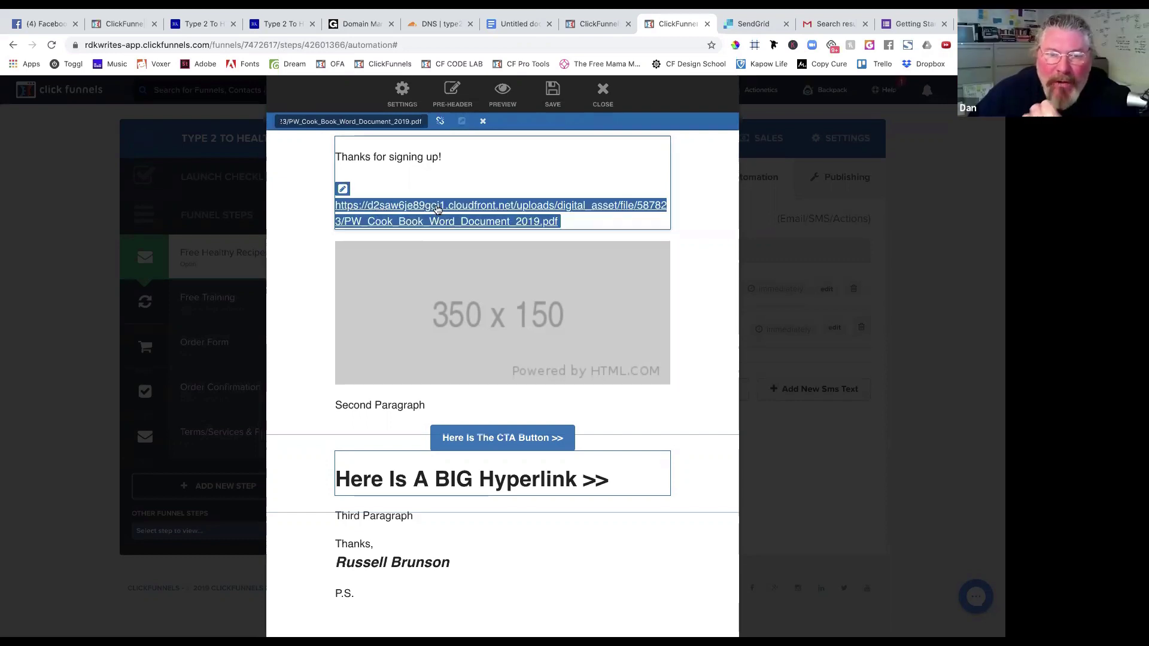
pyautogui.click(471, 210)
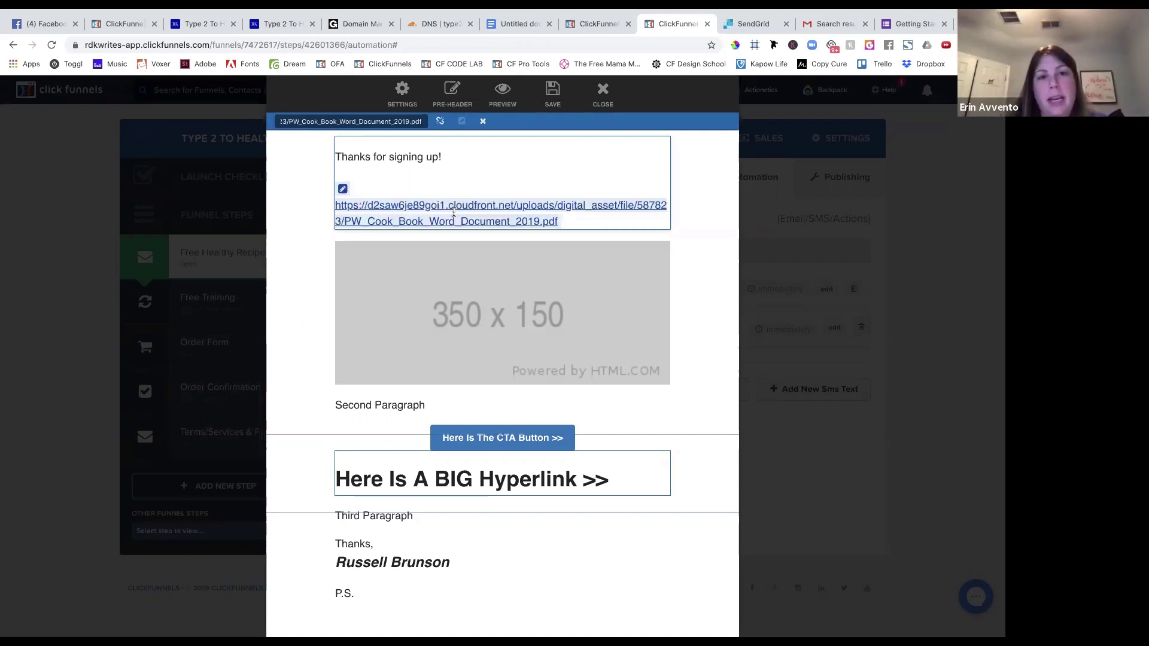
pyautogui.tripleClick(456, 213)
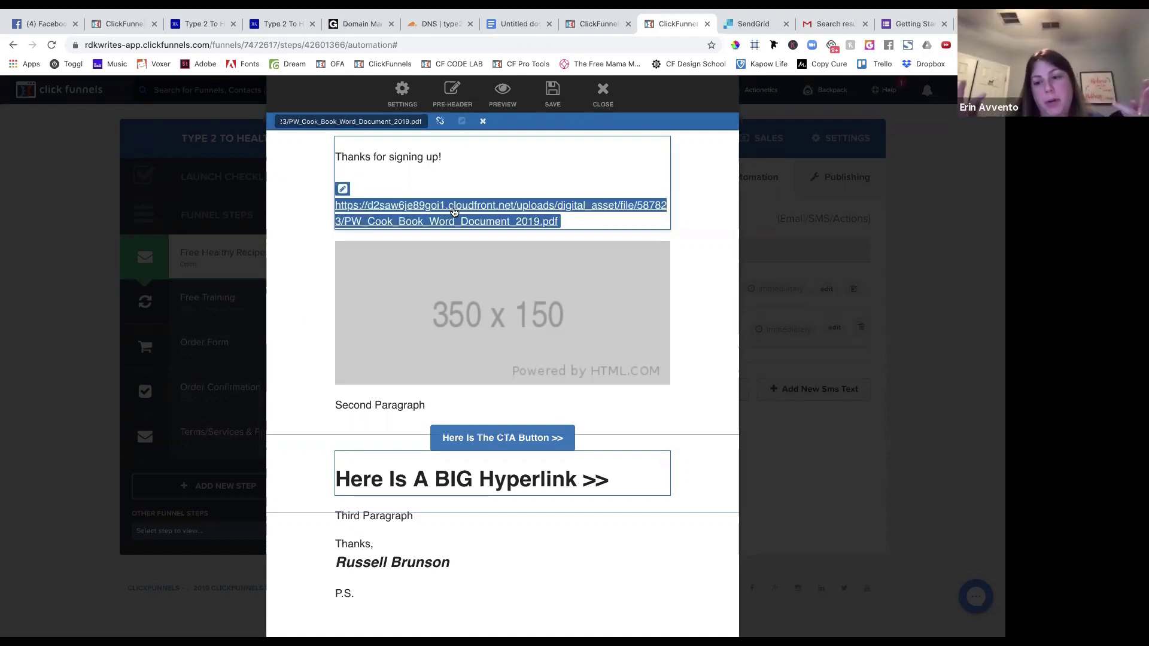
pyautogui.click(474, 215)
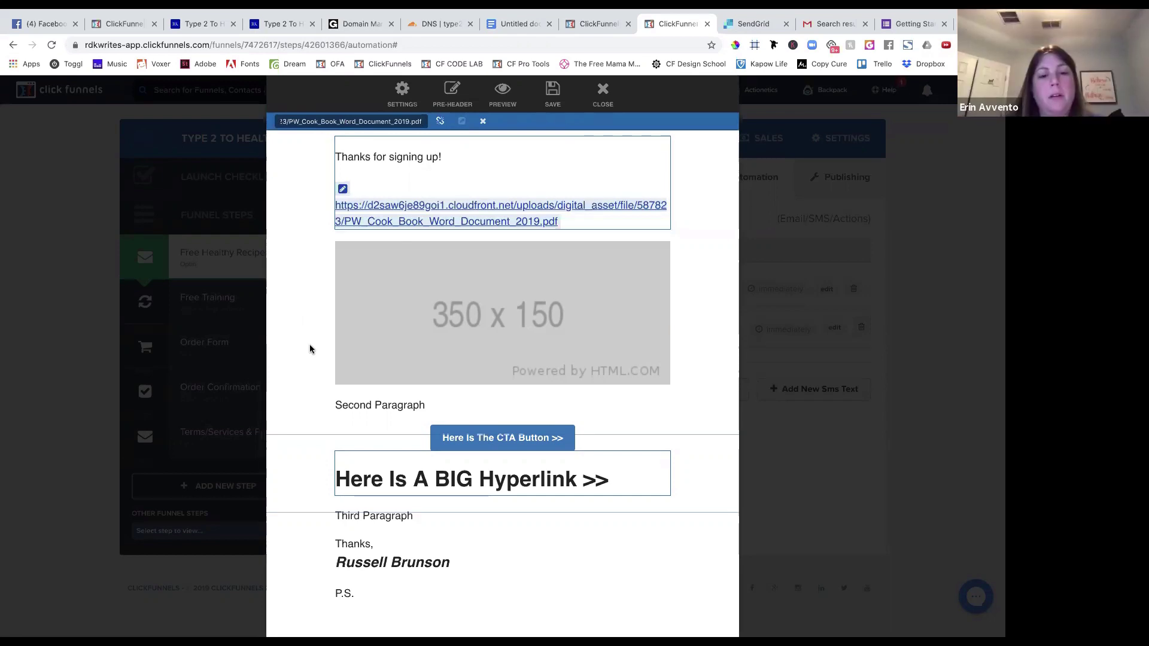
# Save the edited email and close the email editor.
pyautogui.scroll(-10, 310, 349)
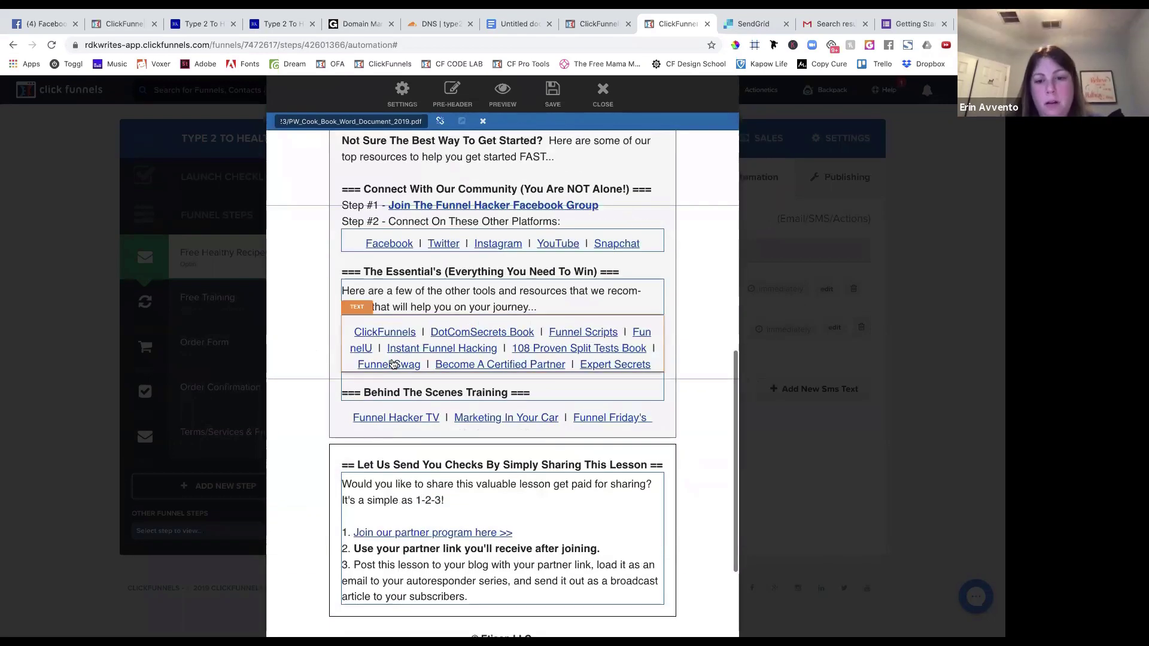
pyautogui.scroll(-3, 393, 364)
pyautogui.scroll(15, 419, 360)
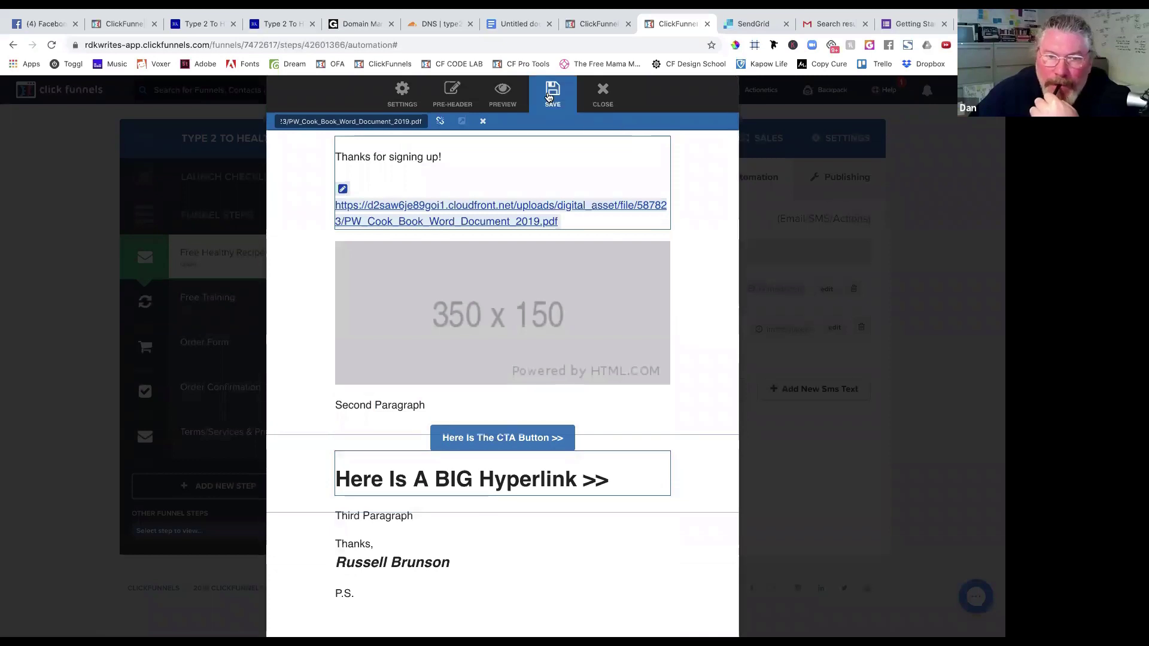
pyautogui.click(548, 97)
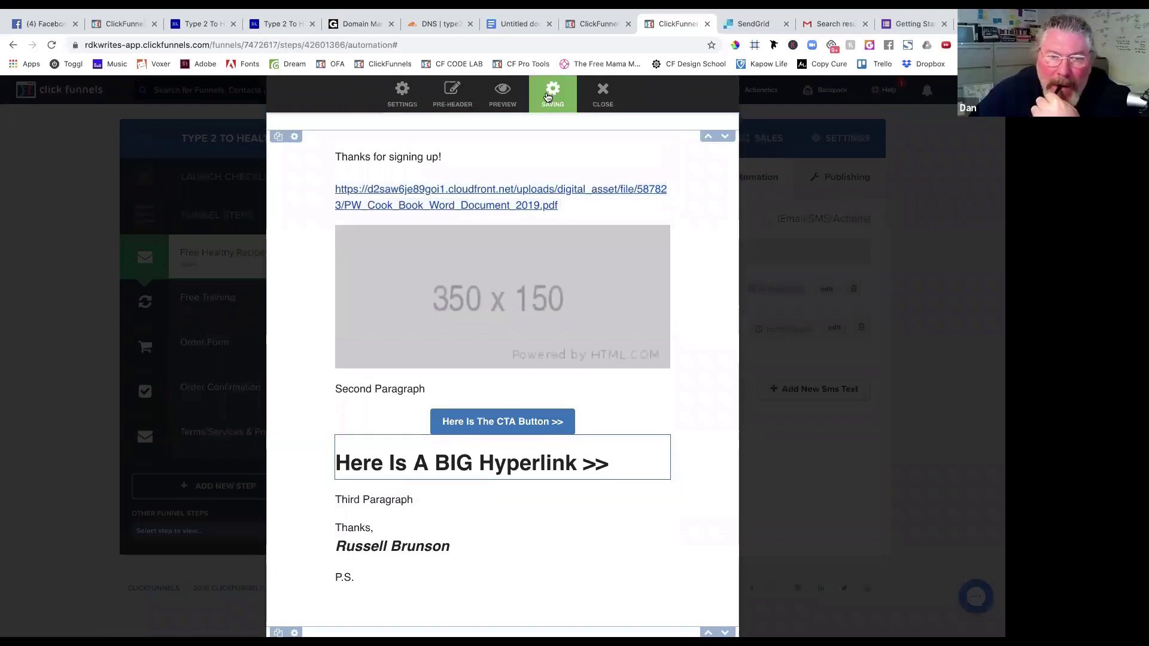
pyautogui.click(605, 99)
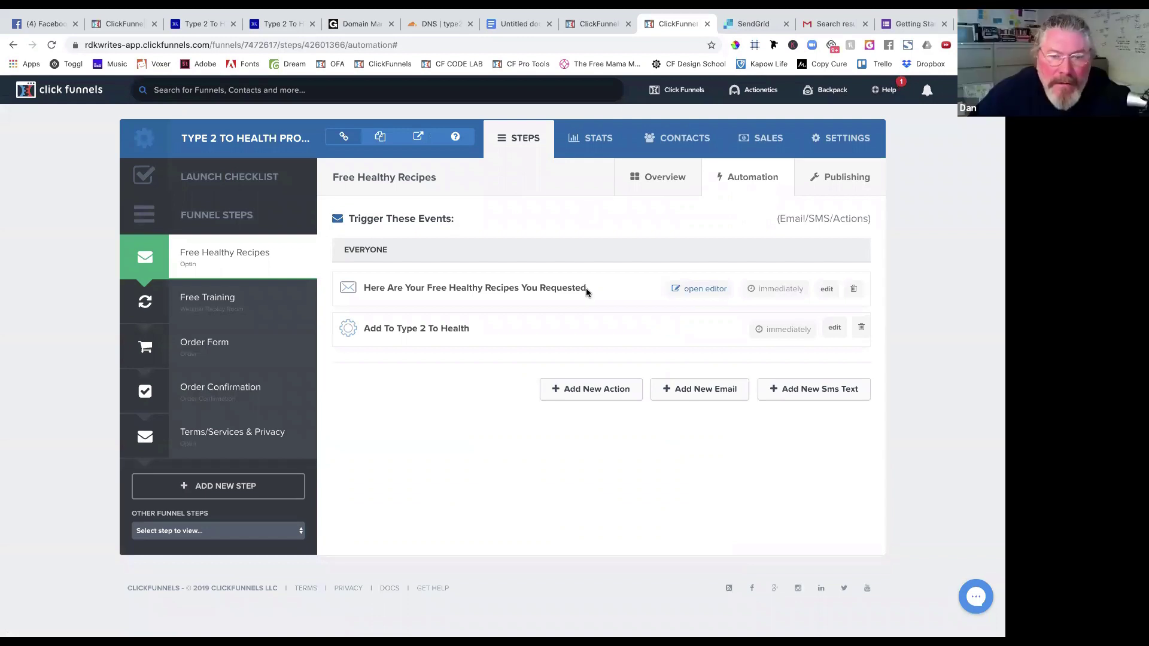
pyautogui.press('super+t')
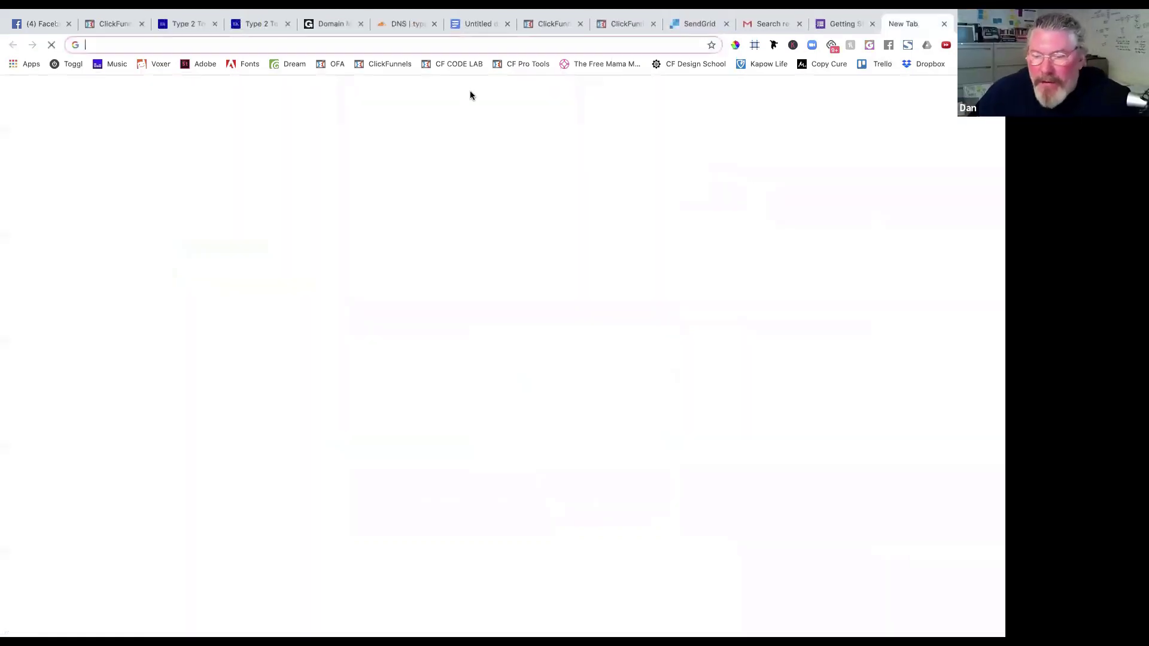
pyautogui.write('type')
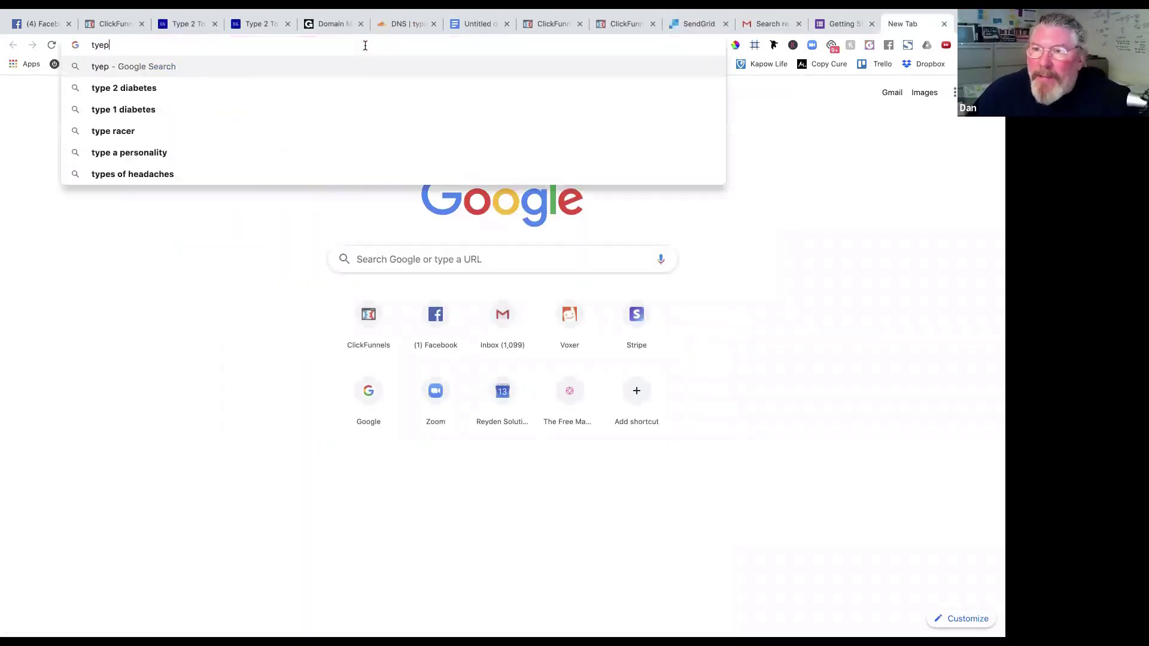
pyautogui.press('BackSpace')
pyautogui.press('BackSpace')
pyautogui.write('pe2')
pyautogui.press('Return')
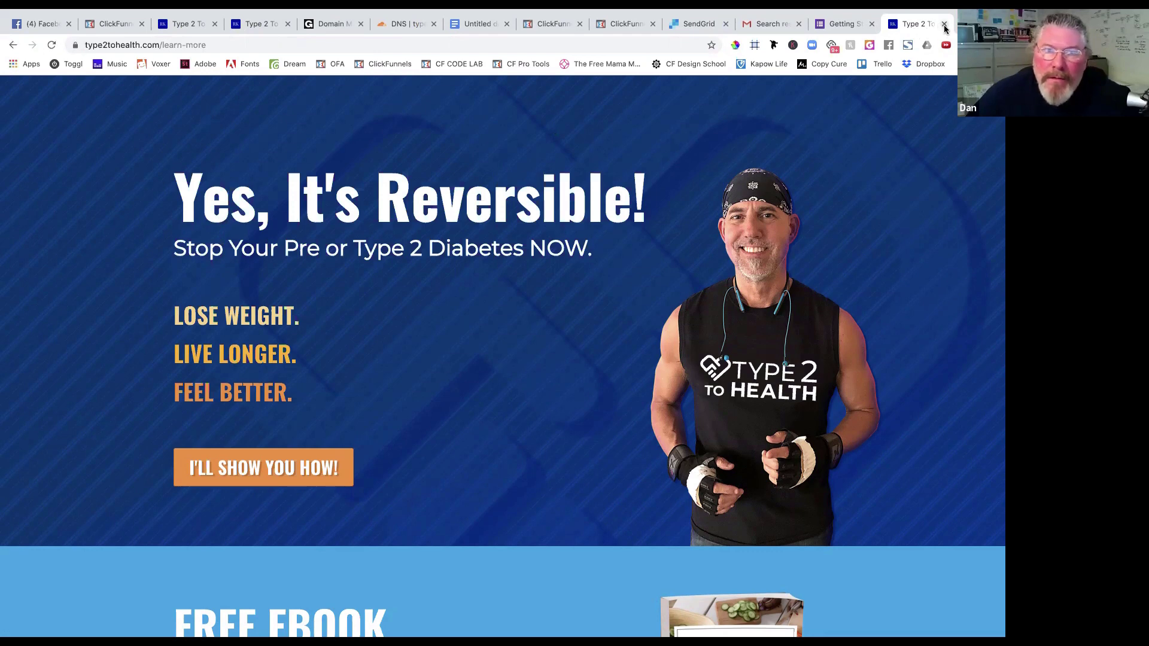
pyautogui.click(944, 26)
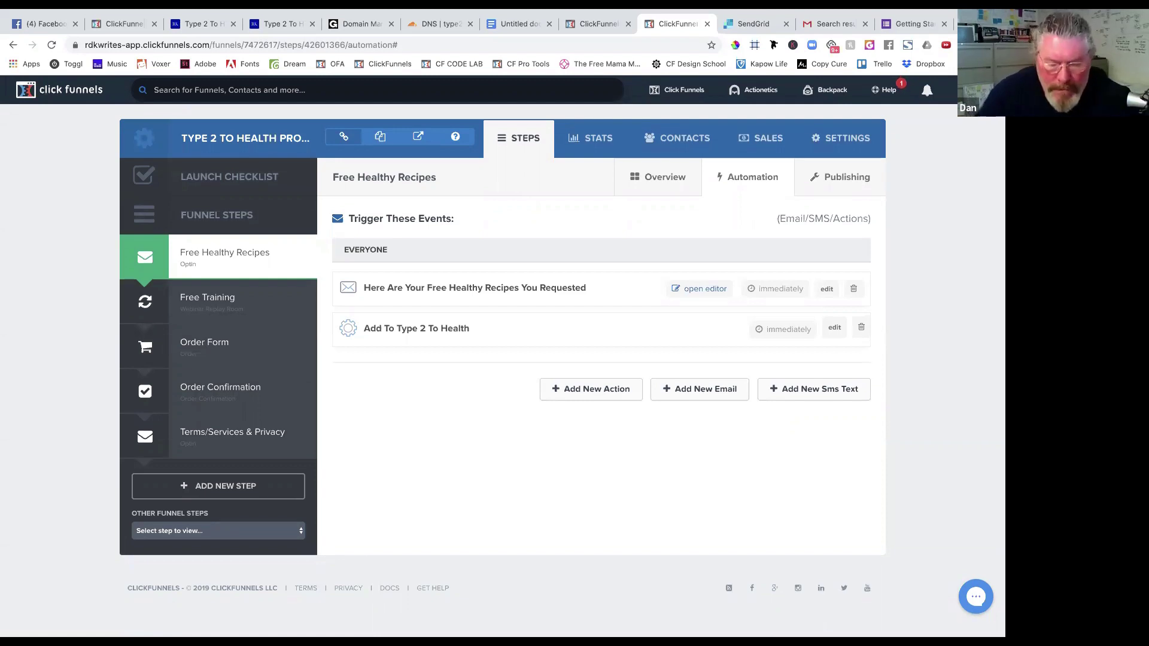
pyautogui.click(992, 44)
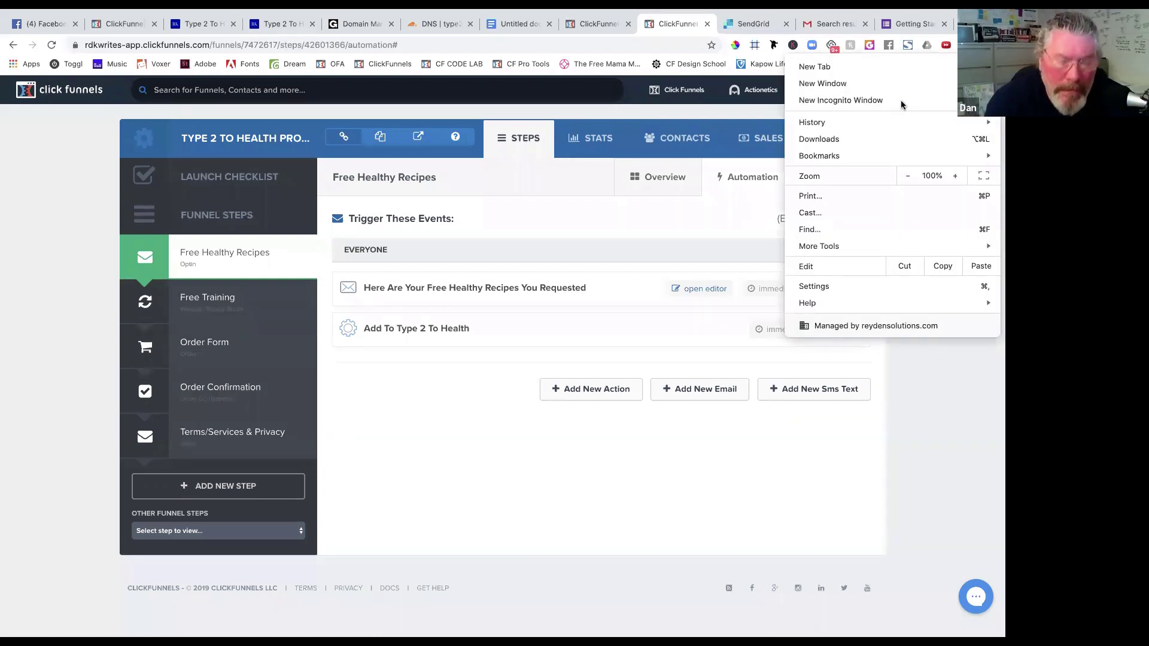
pyautogui.click(770, 73)
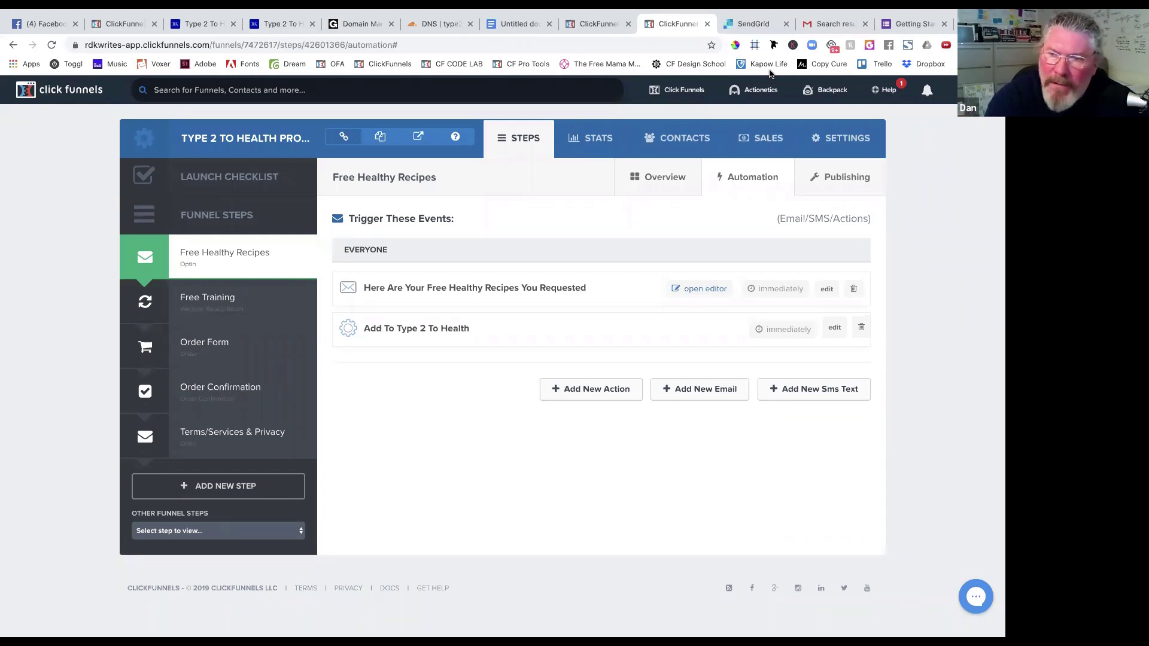
# Look through the open ClickFunnels tabs, then open account details from the profile menu.
pyautogui.click(591, 22)
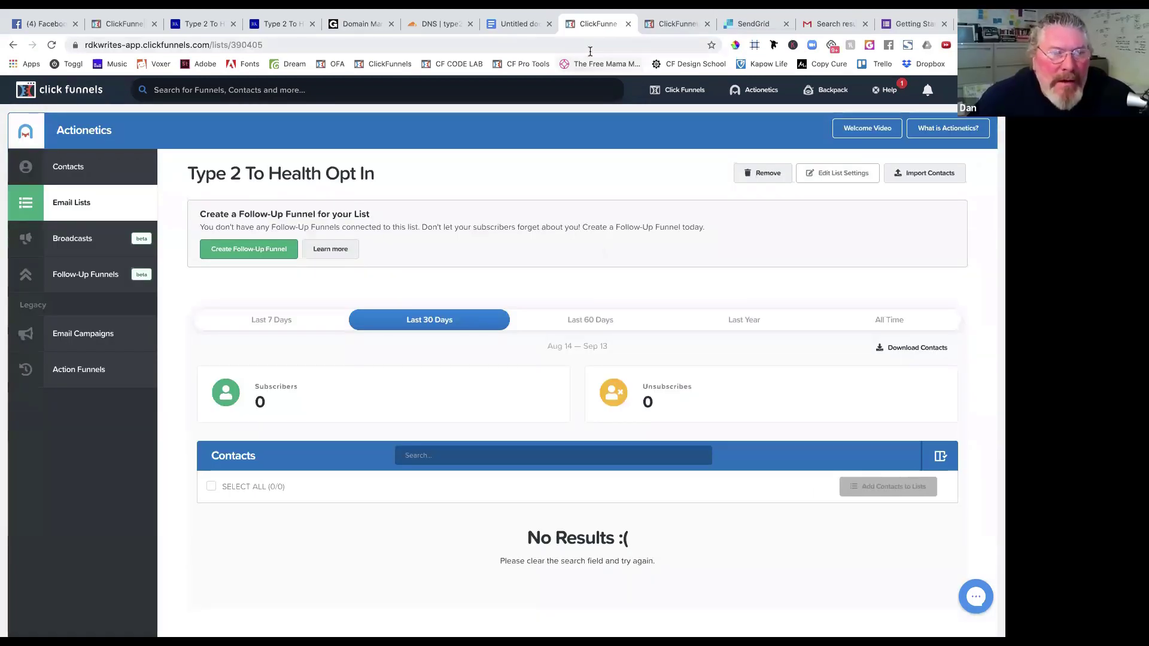
pyautogui.moveTo(118, 23); pyautogui.dragTo(498, 33)
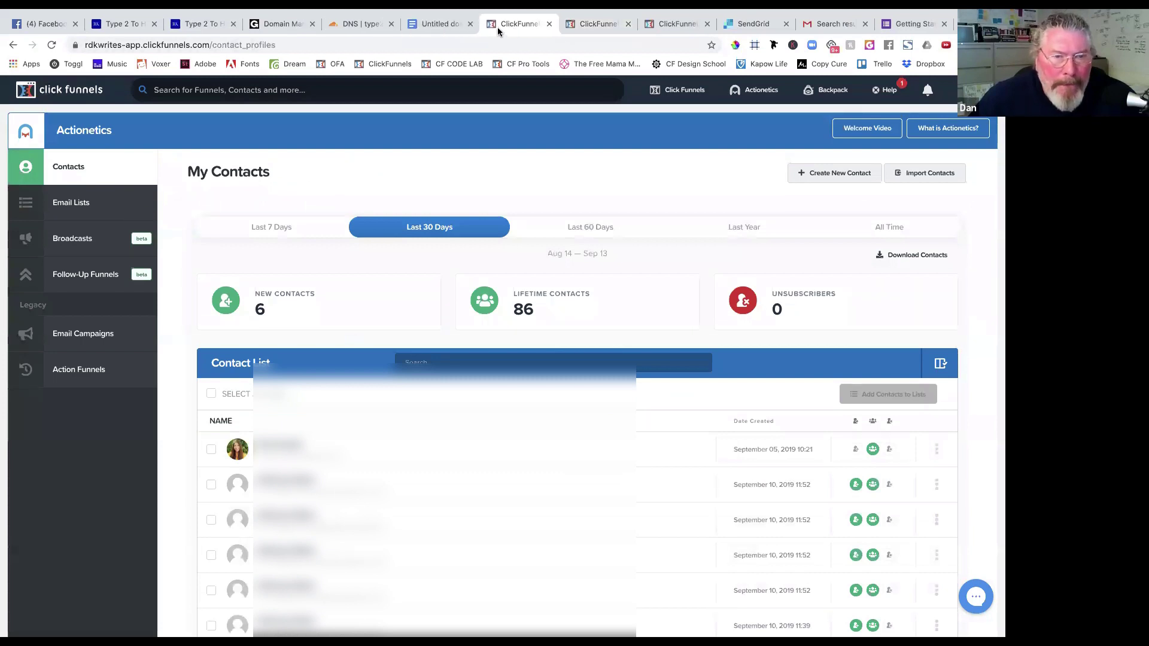
pyautogui.moveTo(687, 90)
pyautogui.click(673, 113)
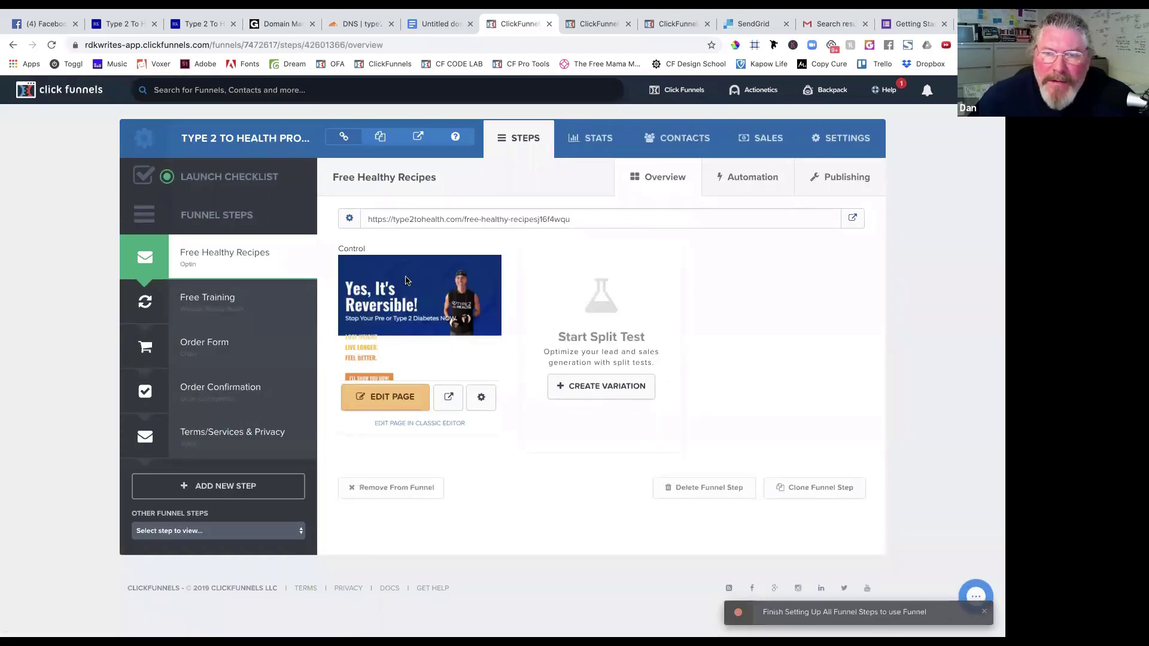
pyautogui.click(592, 23)
pyautogui.click(667, 23)
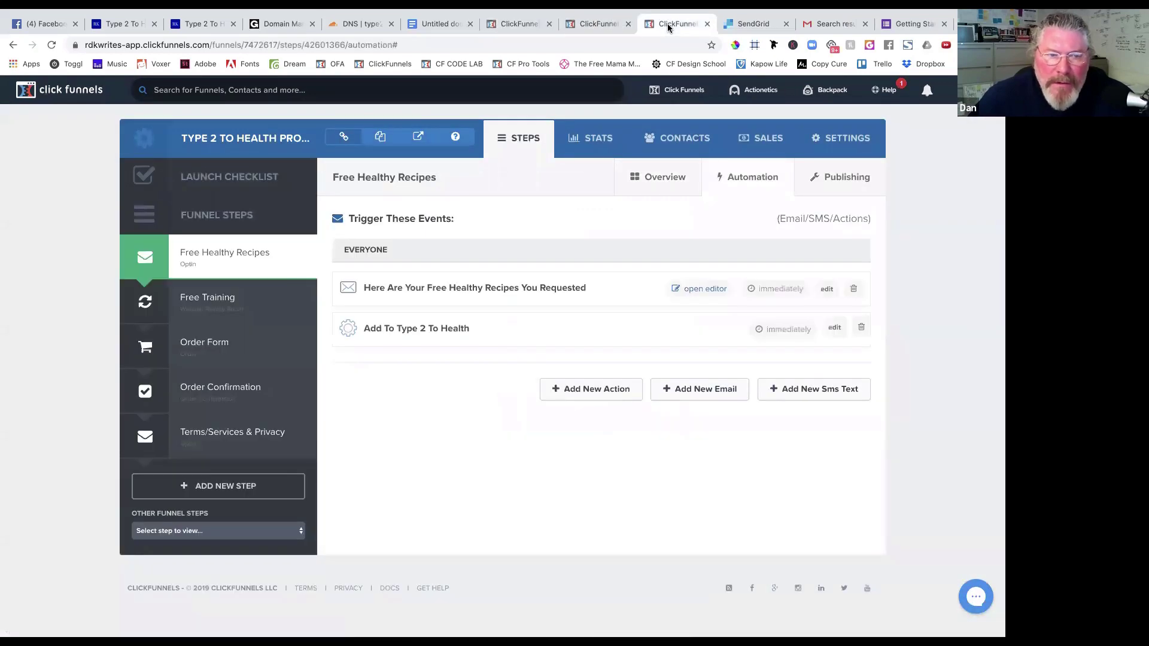
pyautogui.click(592, 24)
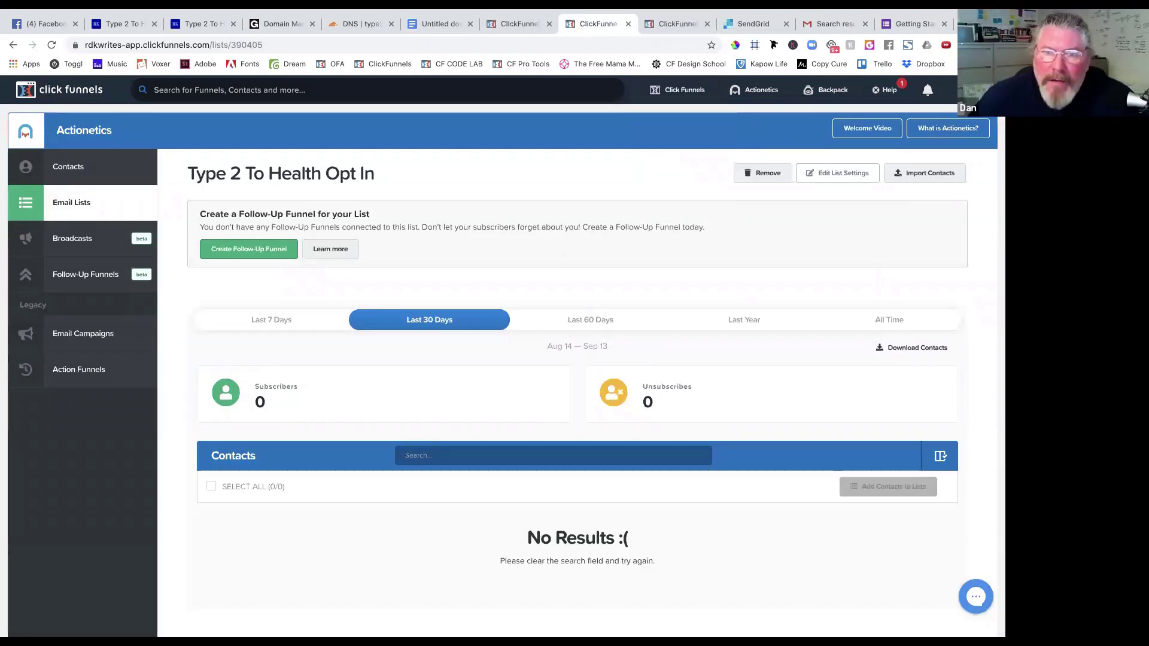
pyautogui.click(953, 139)
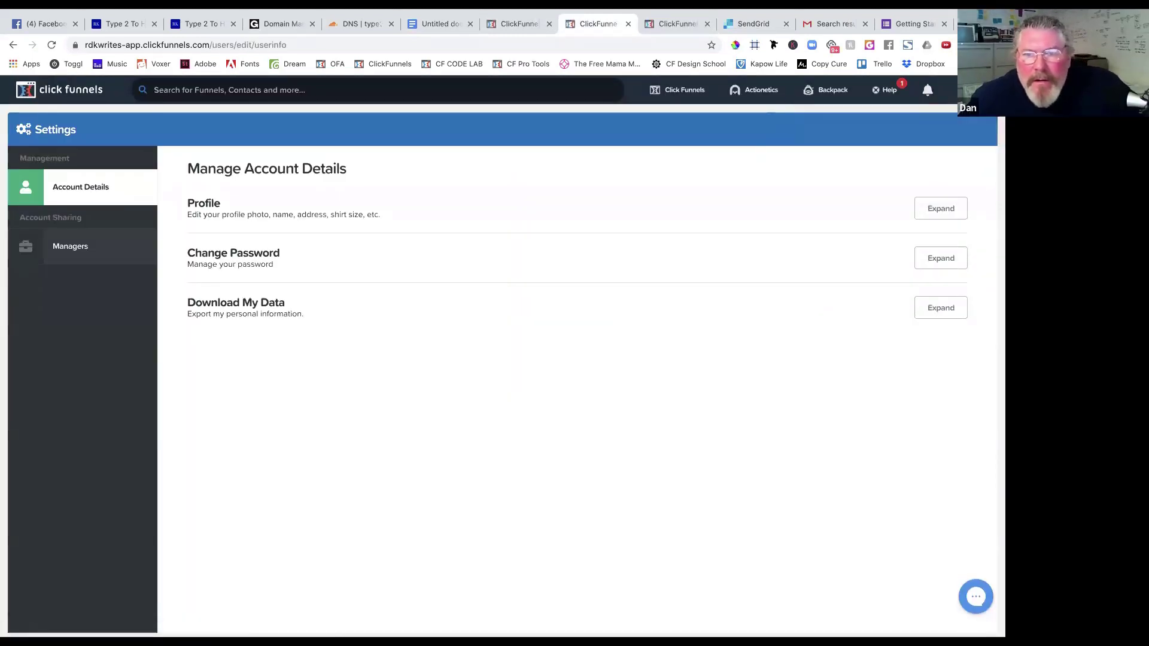
# Set type2tohealth.com's default page to Free Healthy Recipes, then go back to the funnels list.
pyautogui.click(925, 115)
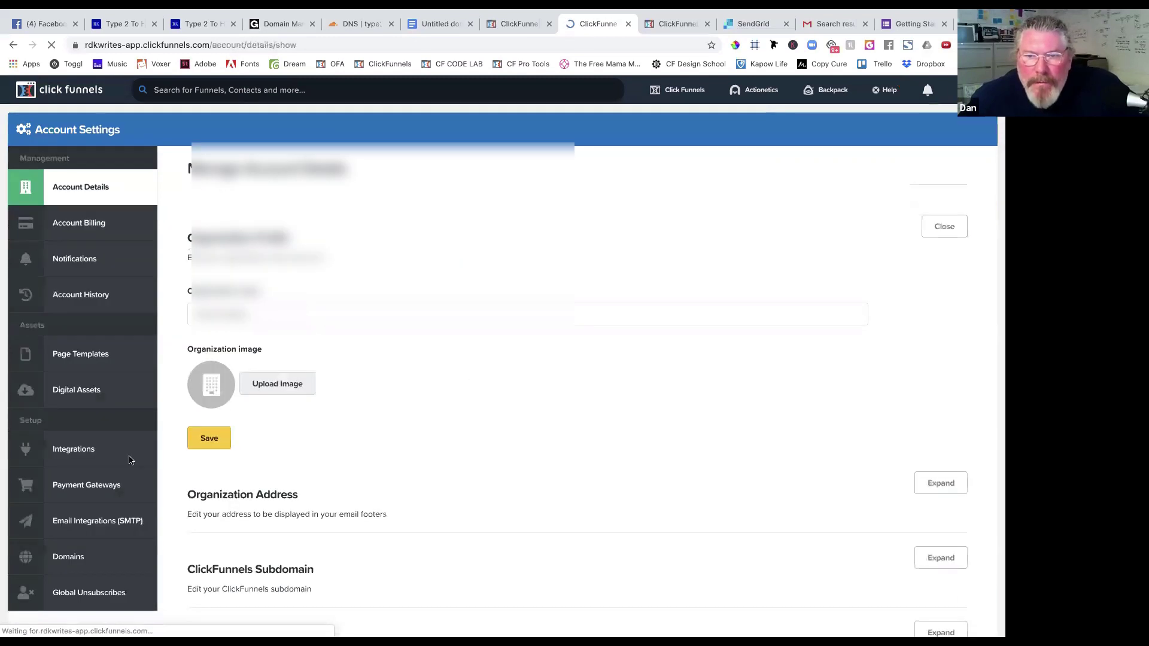
pyautogui.scroll(-1, 131, 461)
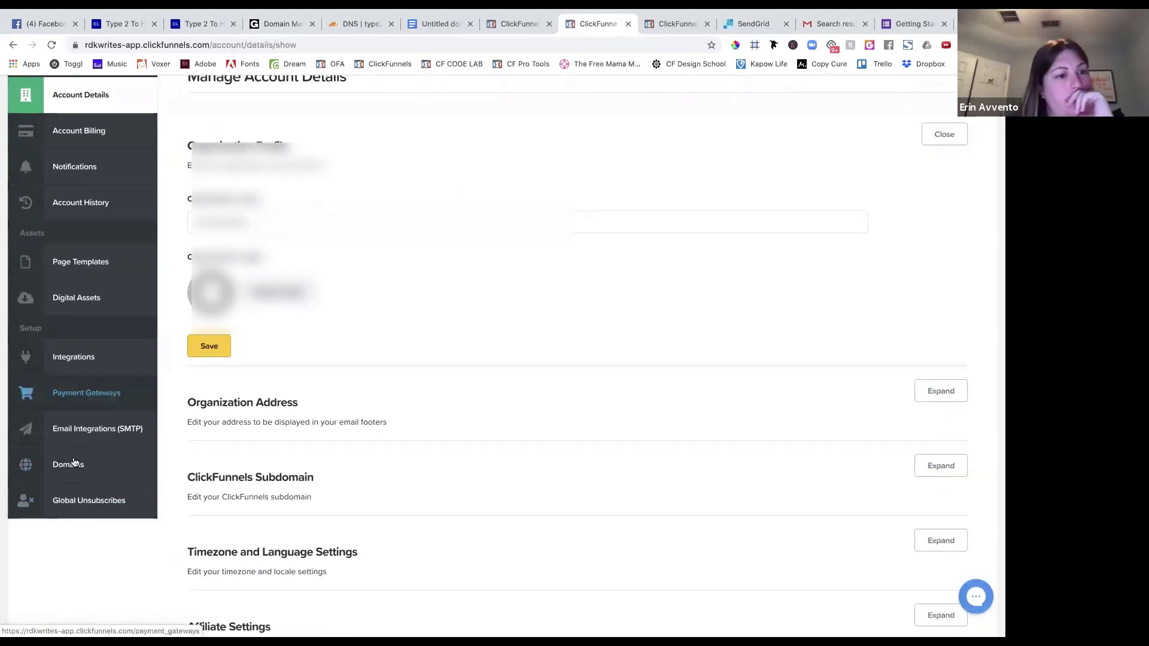
pyautogui.click(76, 470)
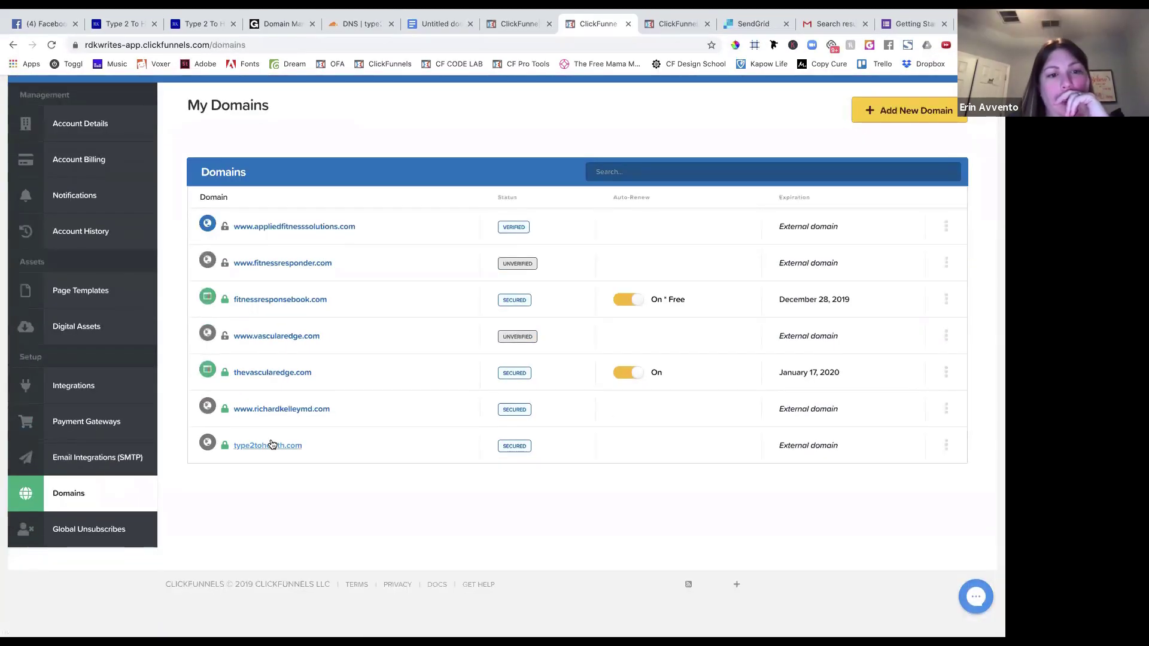
pyautogui.click(275, 450)
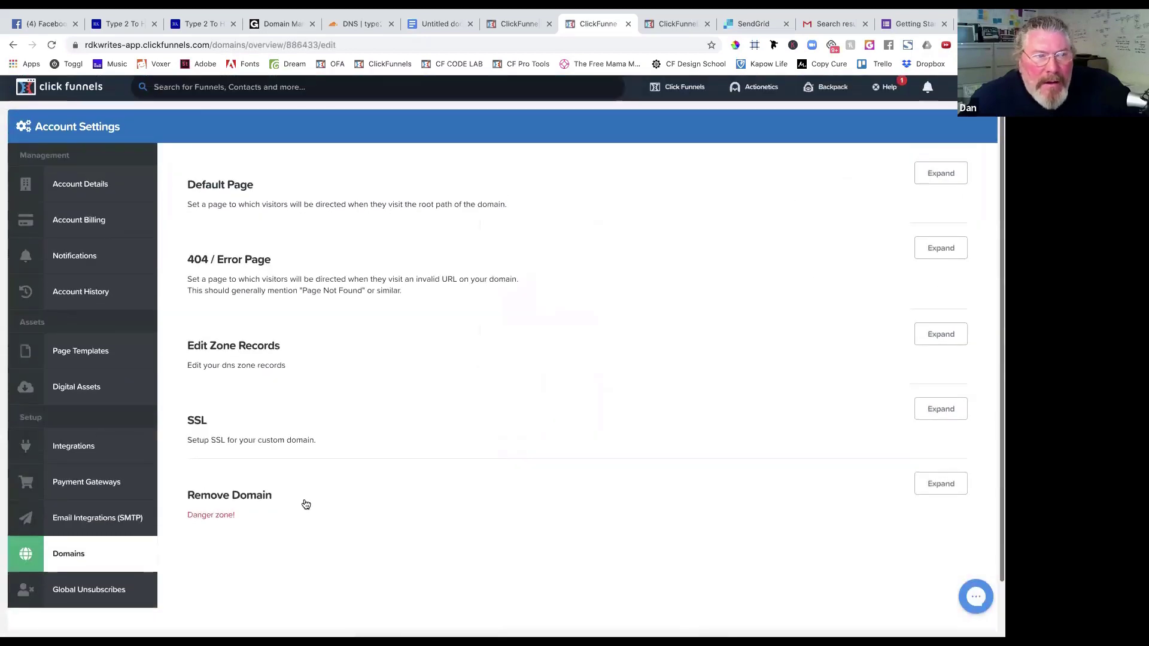
pyautogui.click(952, 173)
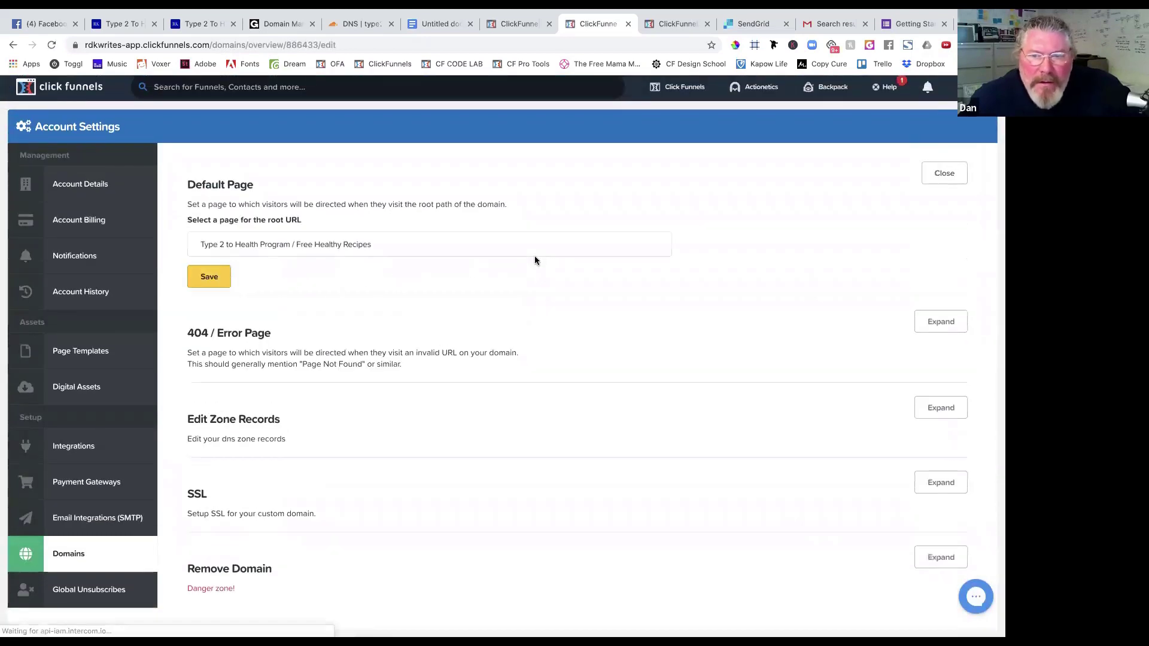
pyautogui.click(428, 247)
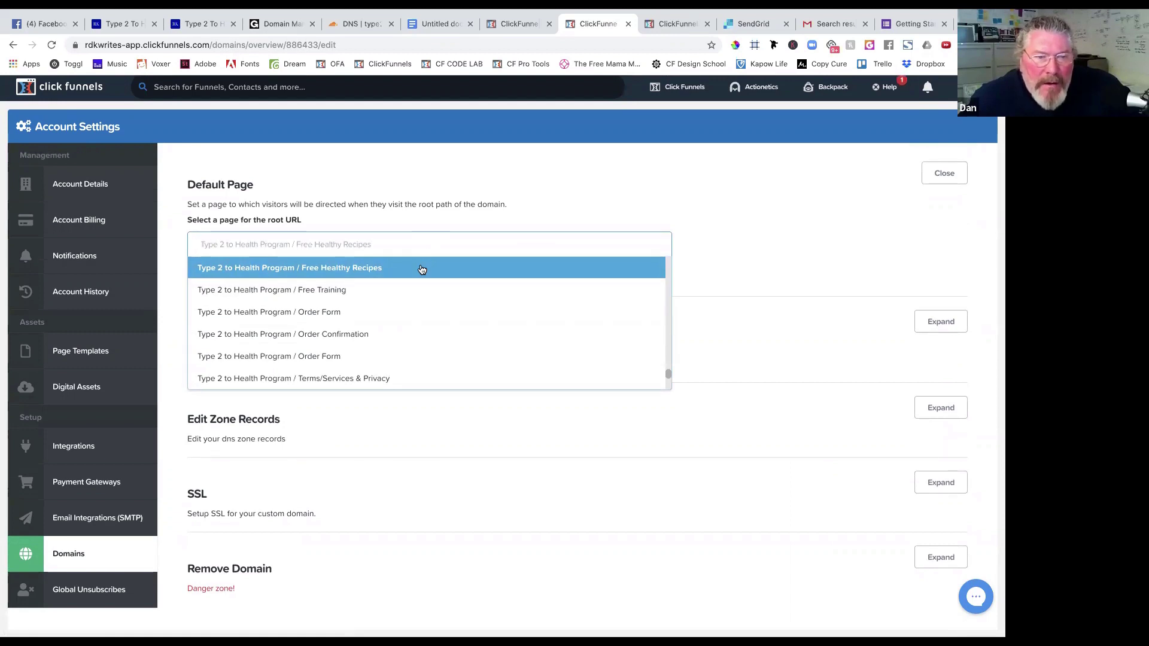
pyautogui.click(422, 269)
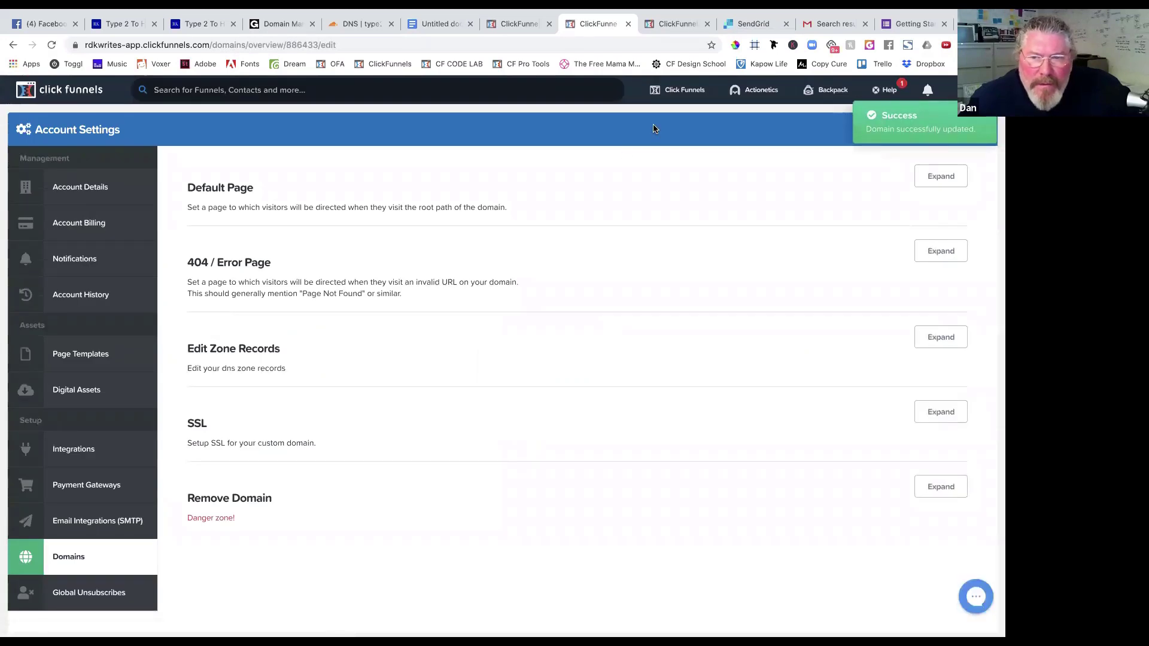
pyautogui.moveTo(682, 90)
pyautogui.click(674, 114)
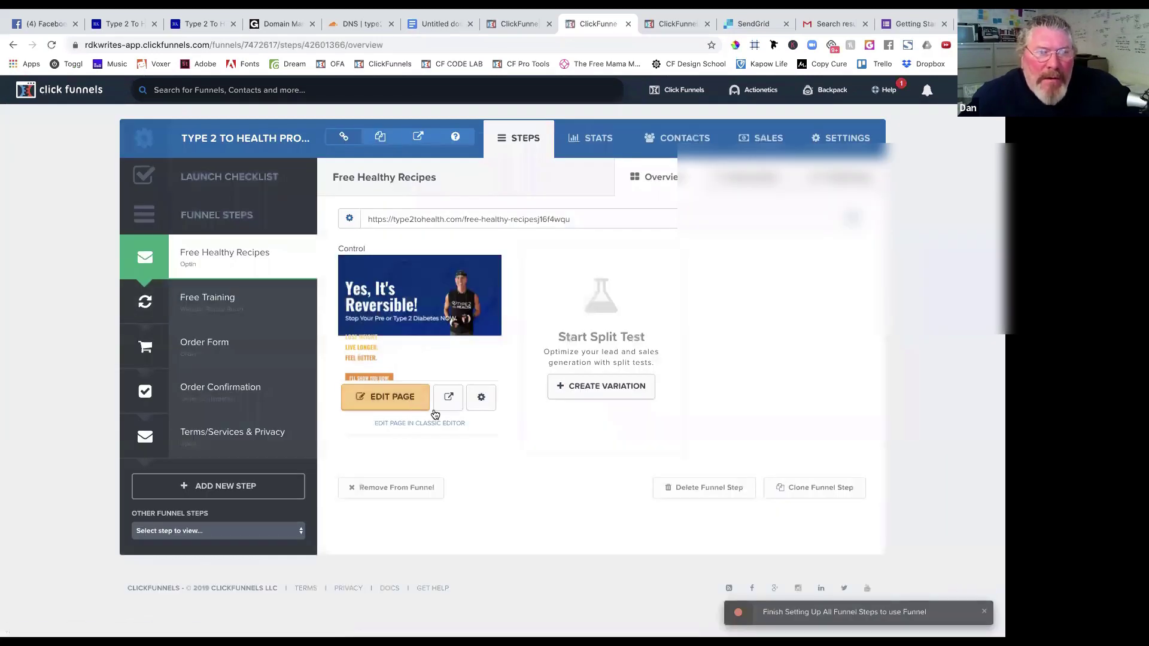
# Review the page name, path free-healthy-recipes and publishing settings, then open a new browser tab.
pyautogui.click(481, 397)
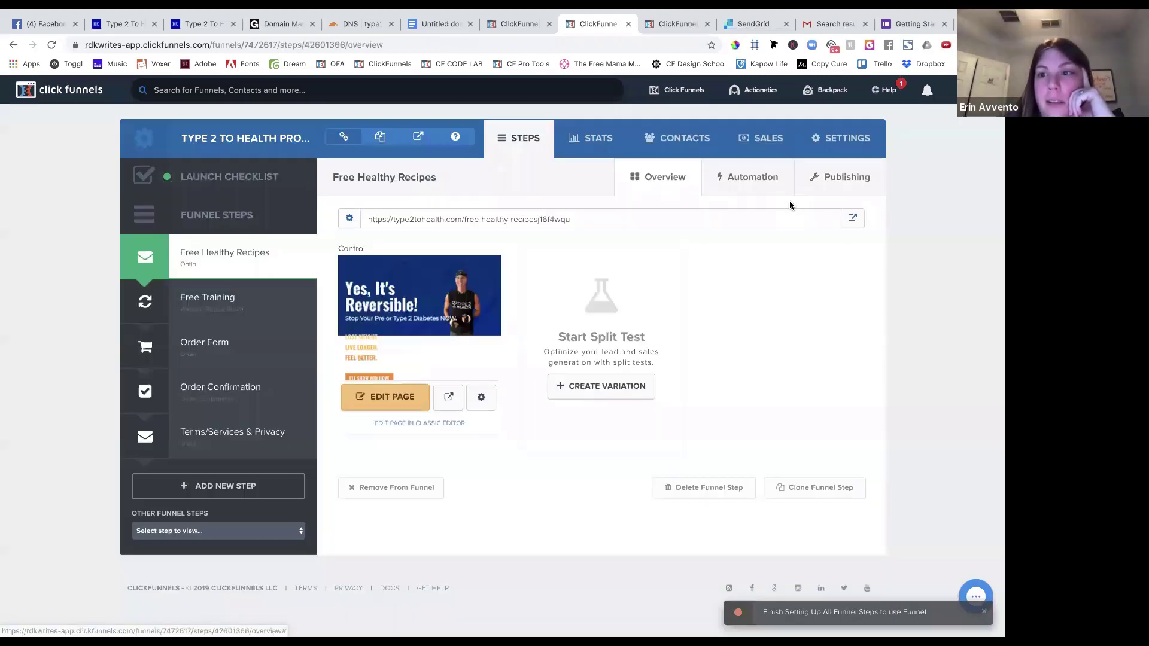
pyautogui.click(700, 139)
pyautogui.click(835, 177)
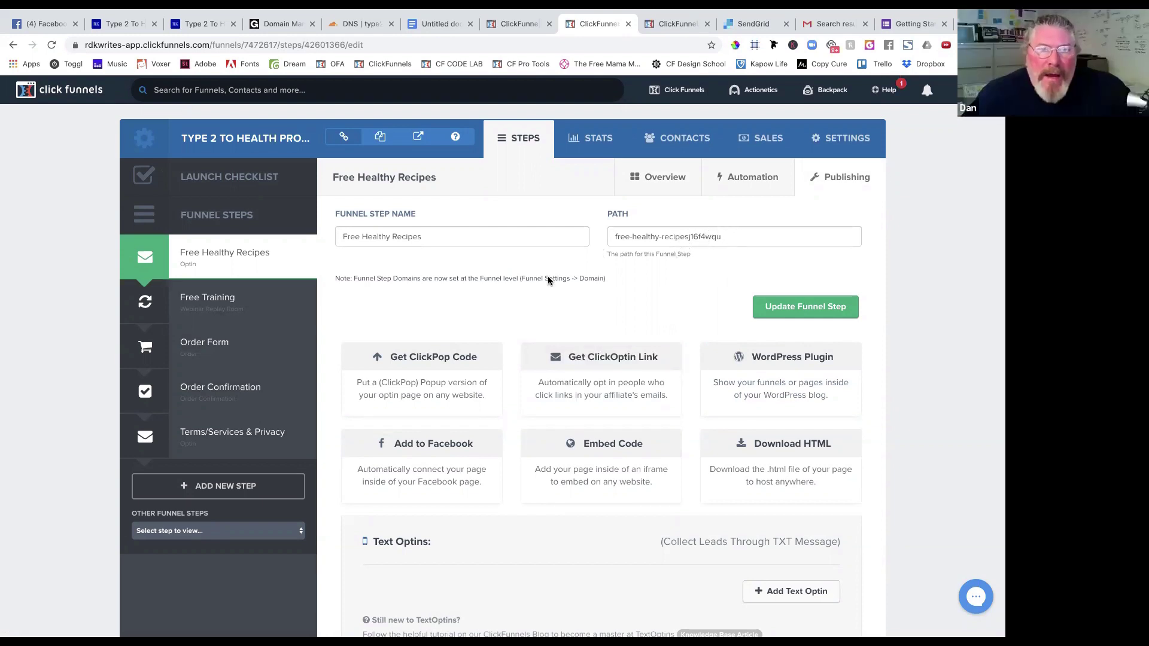
pyautogui.click(246, 267)
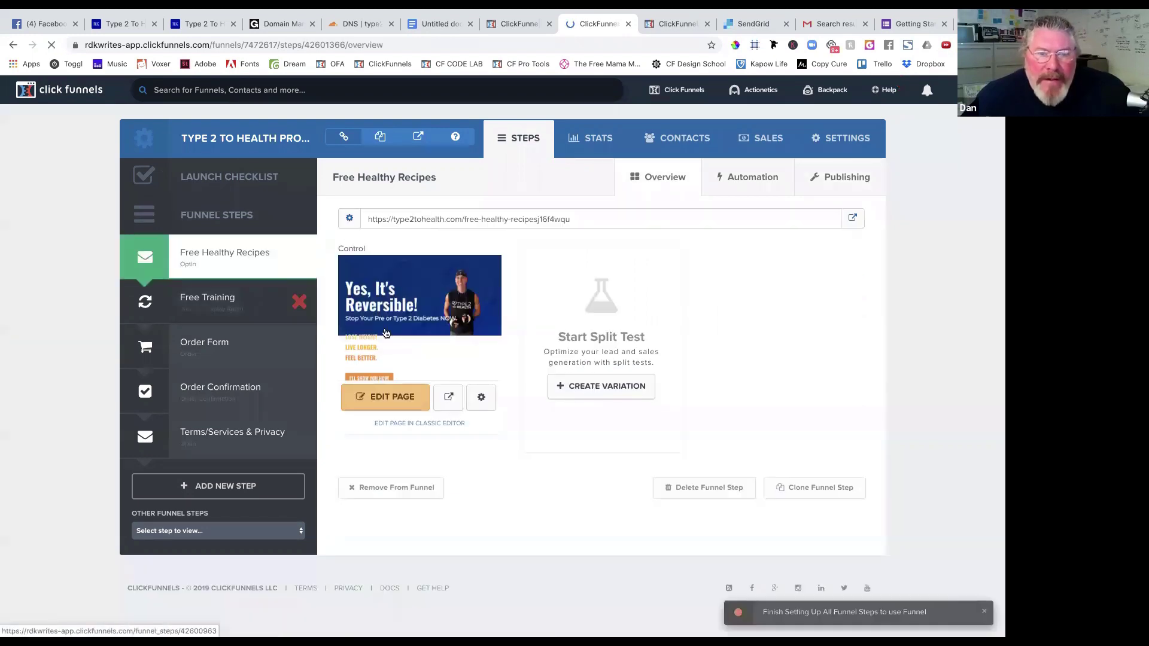
pyautogui.click(481, 397)
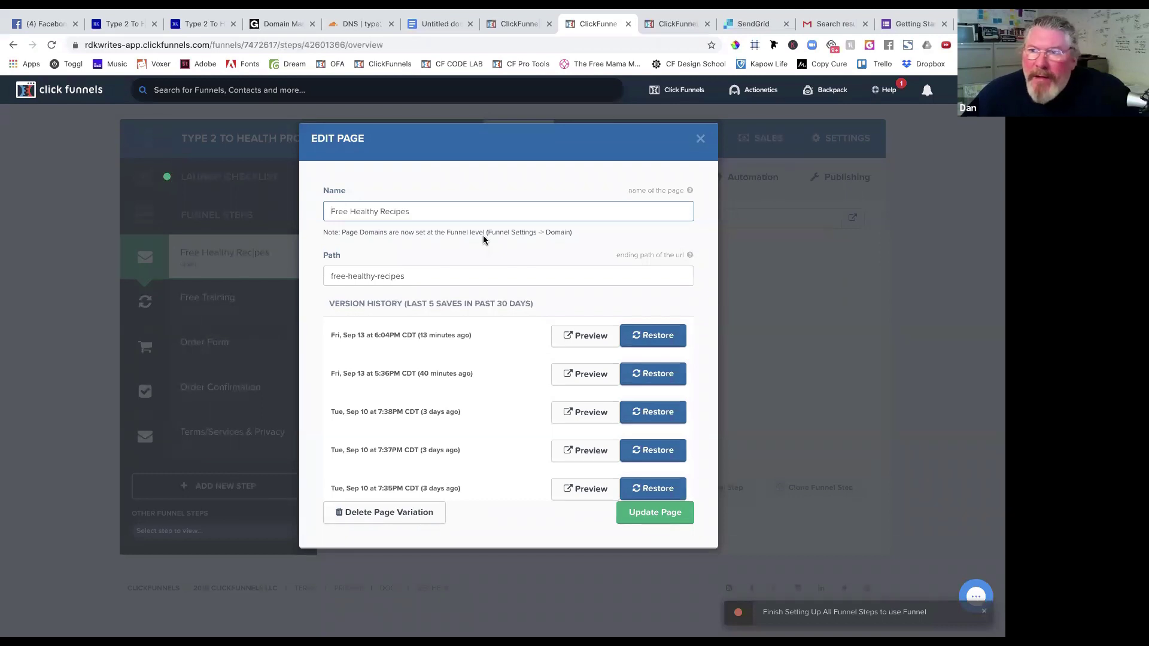
pyautogui.click(701, 138)
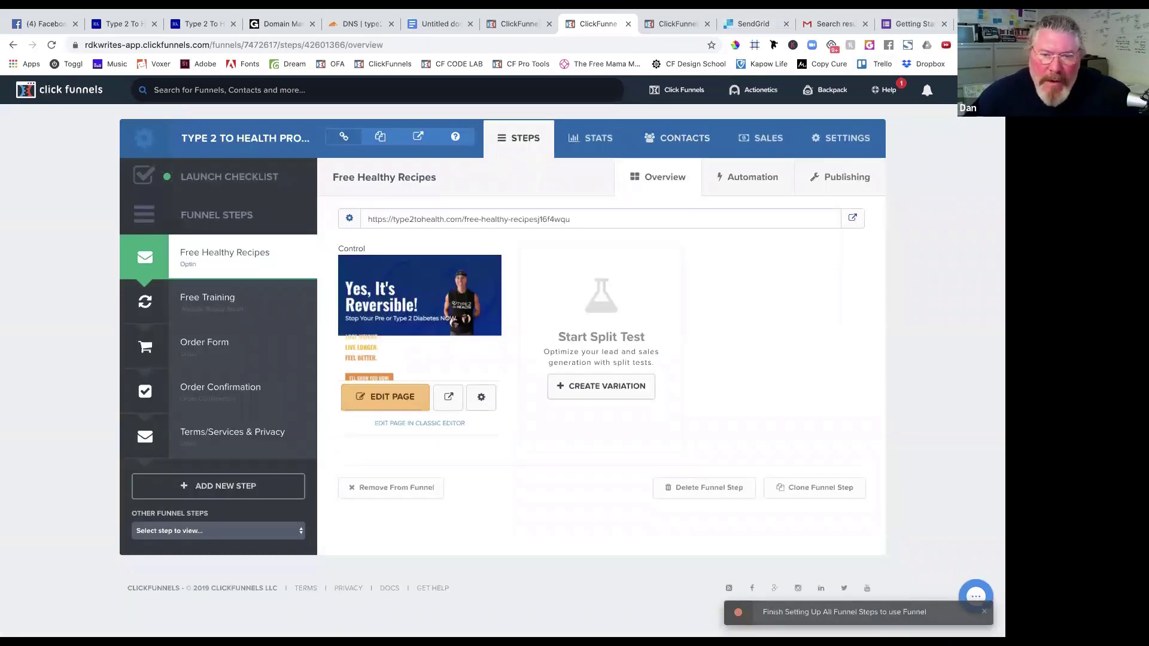
pyautogui.hotkey('ctrl', 't')
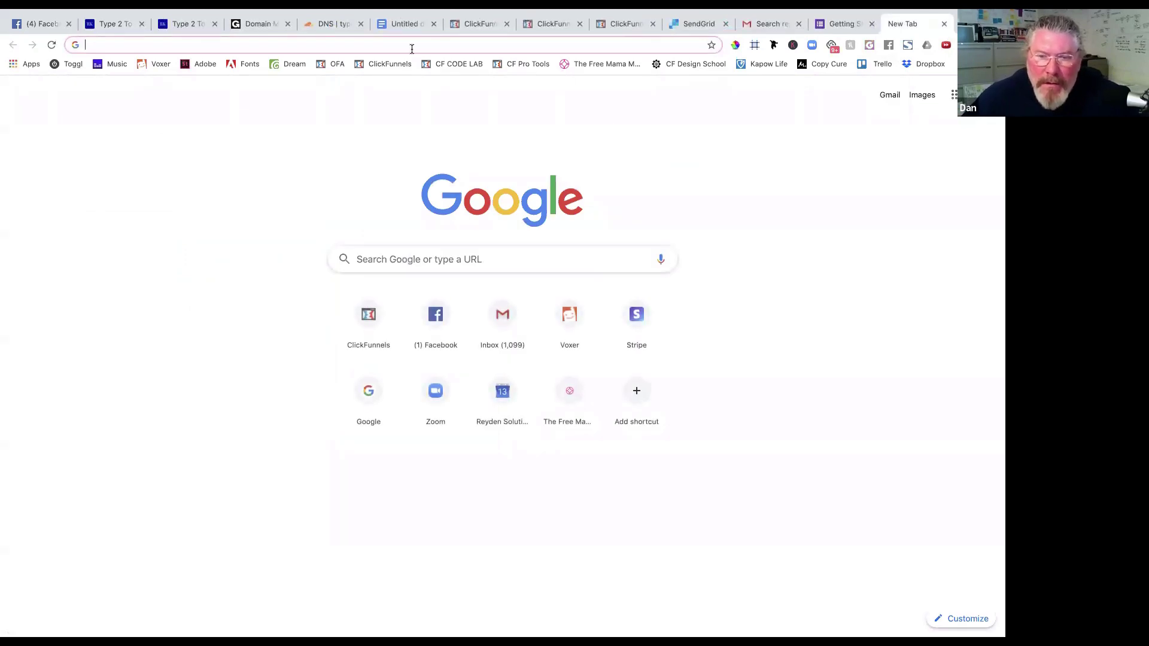
# Load type2tohealth.com, then bring up the Free Healthy Recipes step overview in ClickFunnels.
pyautogui.write('ty')
pyautogui.press('Return')
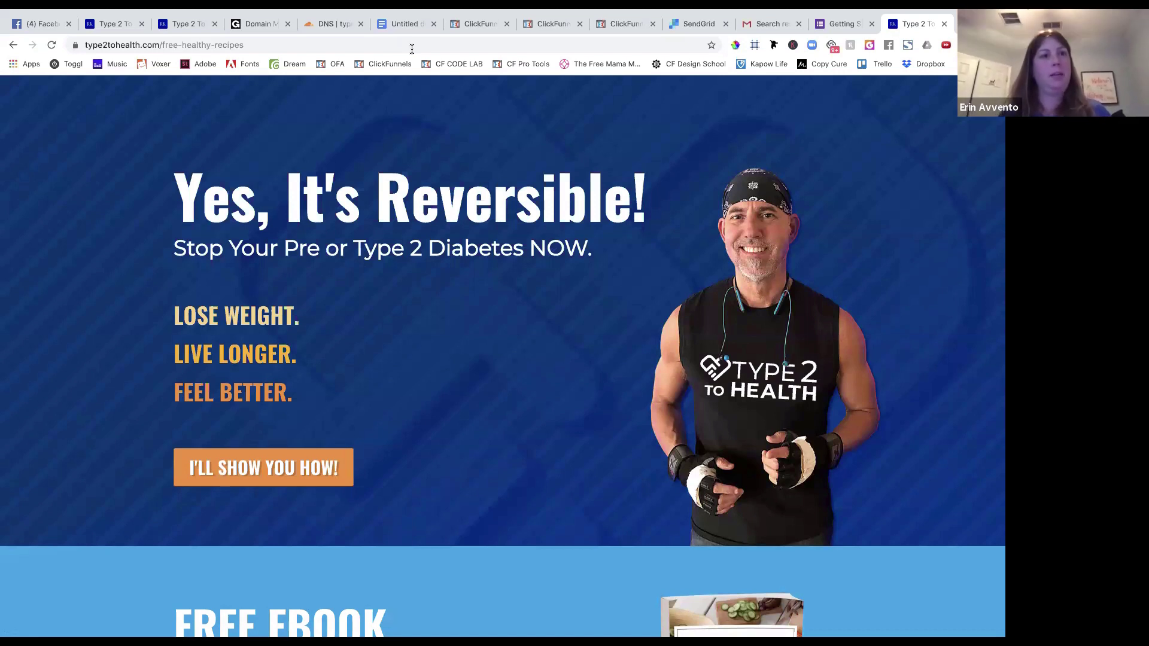
pyautogui.click(610, 25)
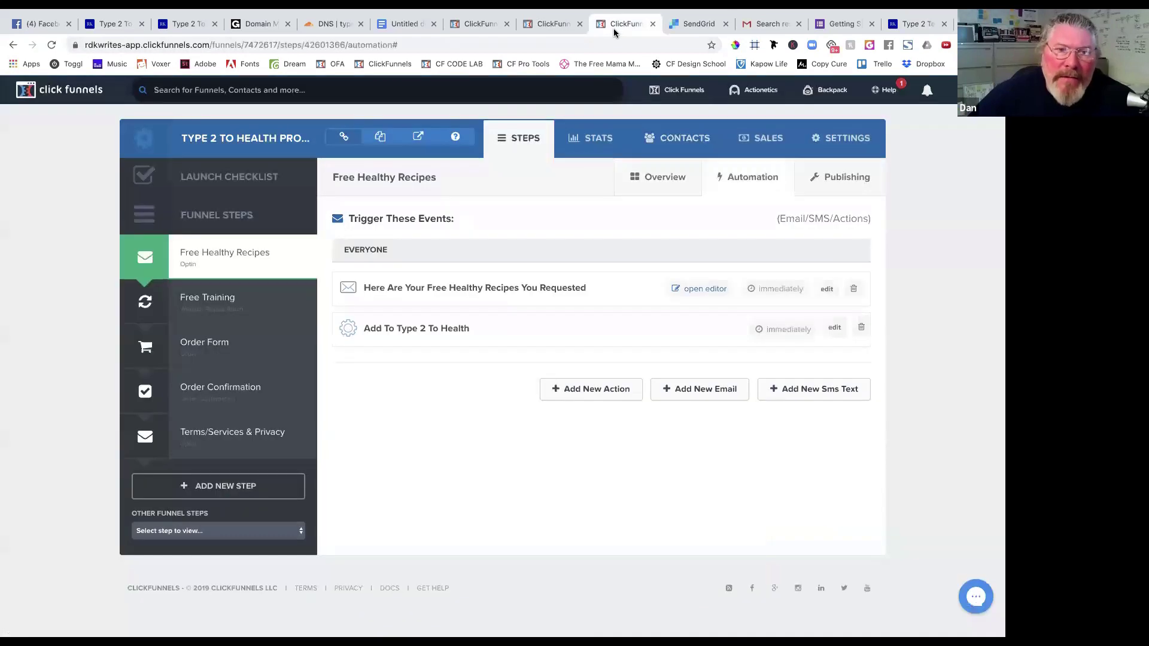
pyautogui.click(486, 23)
pyautogui.click(203, 296)
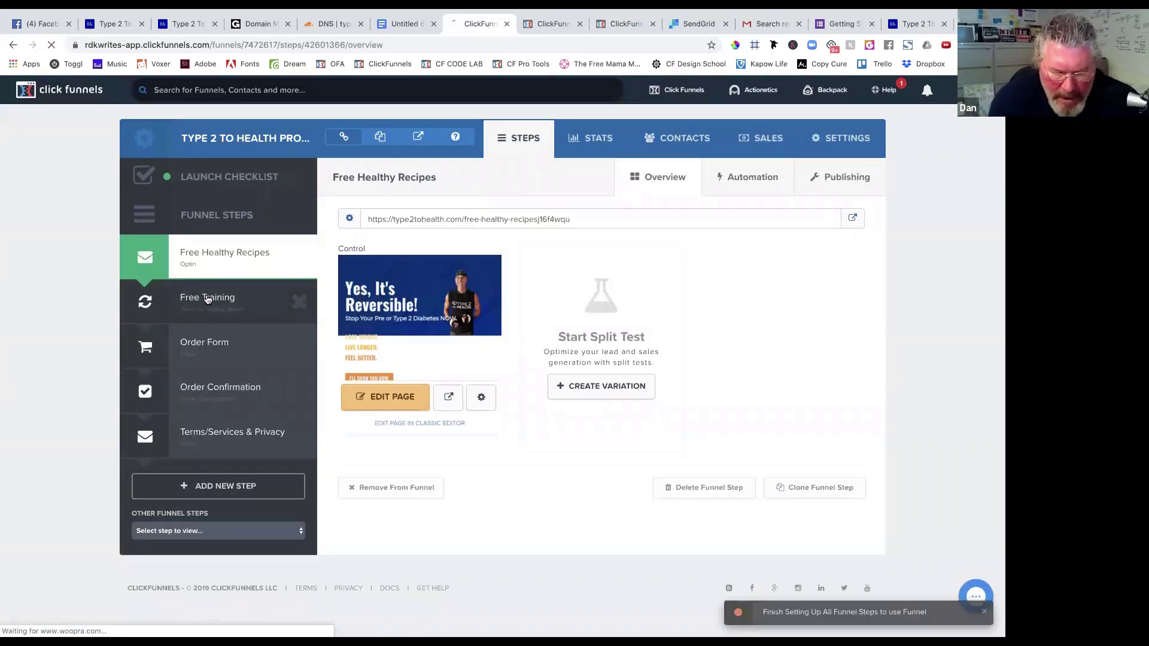
pyautogui.click(239, 263)
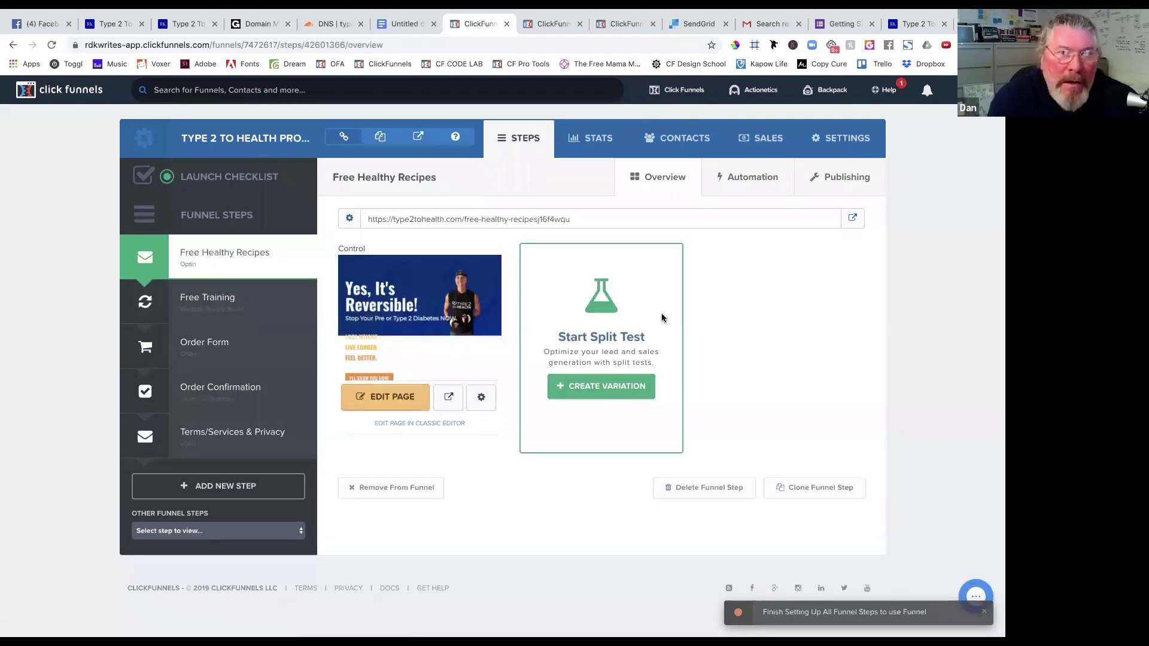
# Submit a test signup with the saved email on the live Free Healthy Recipes page, then close it.
pyautogui.click(857, 220)
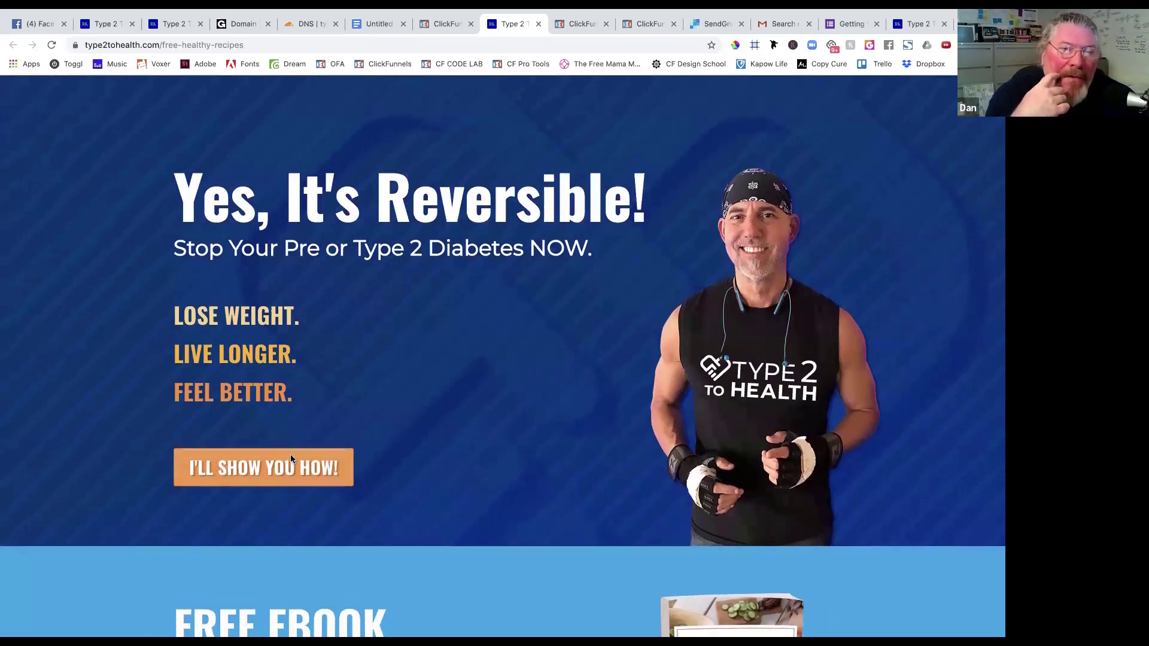
pyautogui.click(291, 456)
pyautogui.click(419, 302)
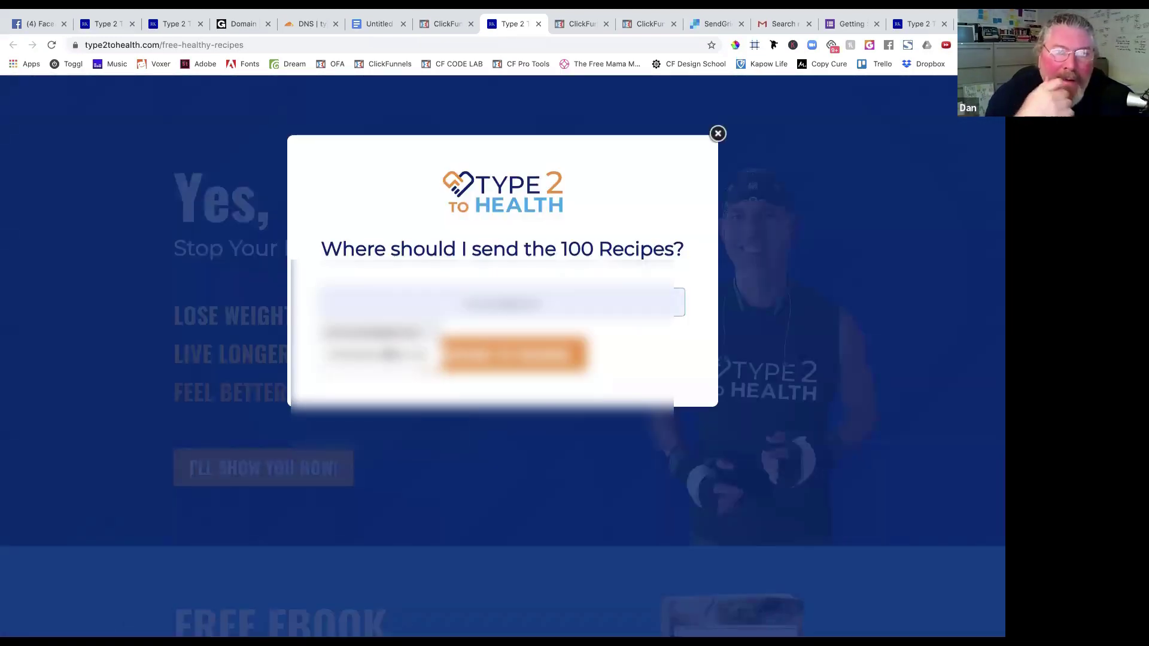
pyautogui.click(389, 354)
pyautogui.click(503, 358)
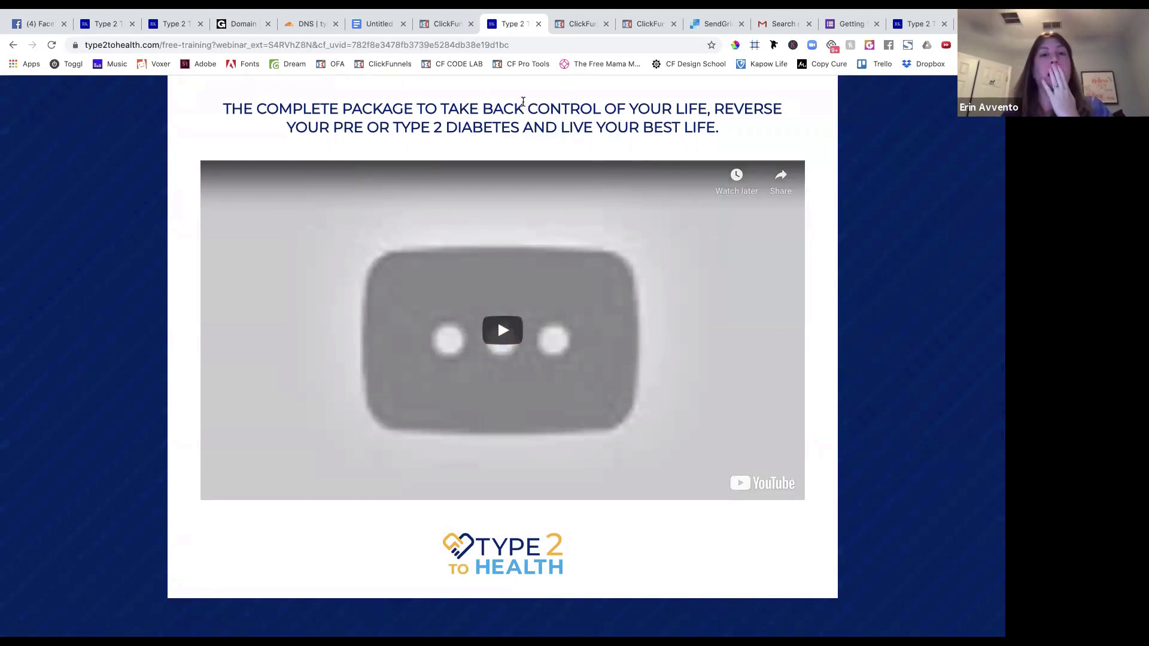
pyautogui.click(539, 25)
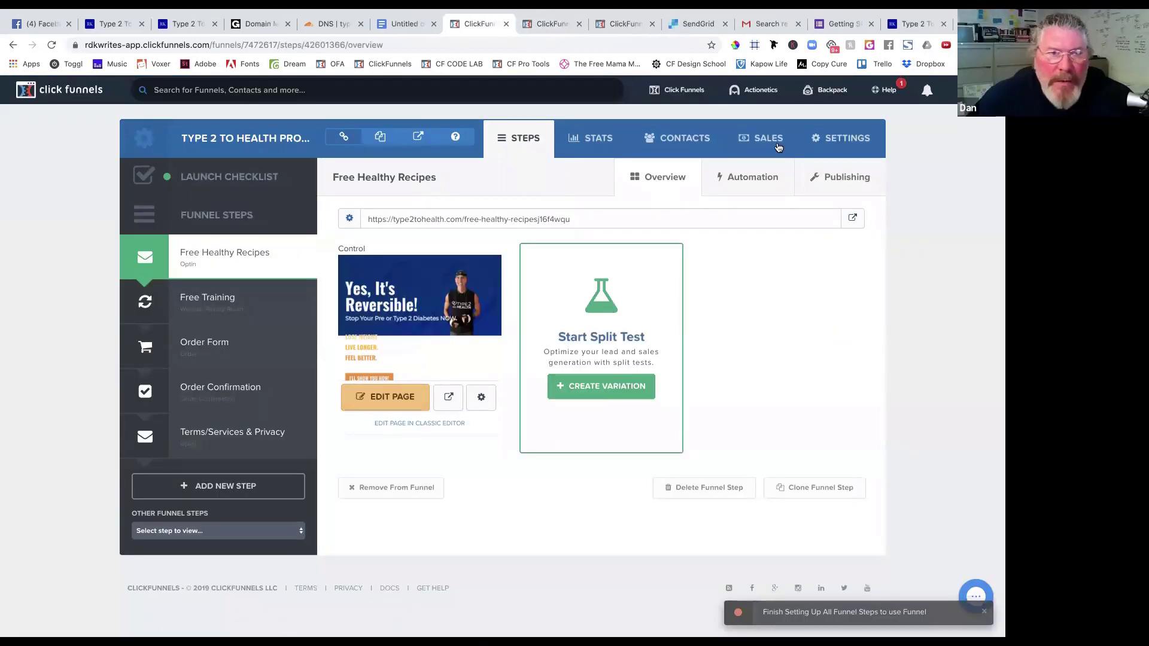
pyautogui.click(768, 24)
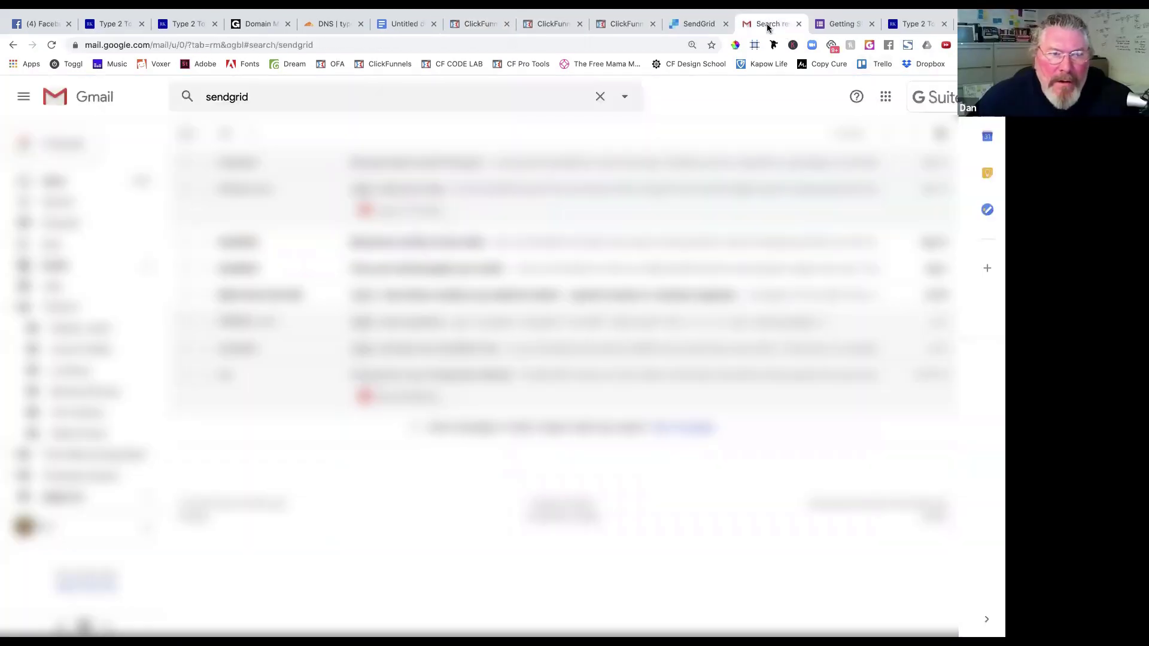
pyautogui.click(54, 182)
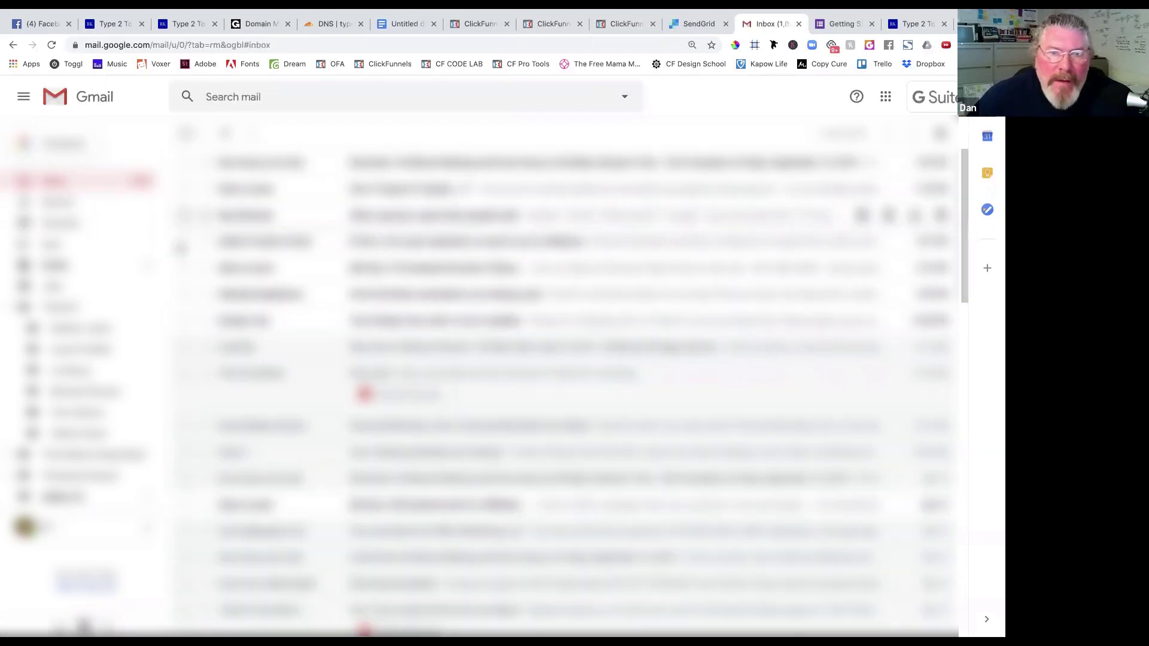
pyautogui.scroll(-8, 69, 453)
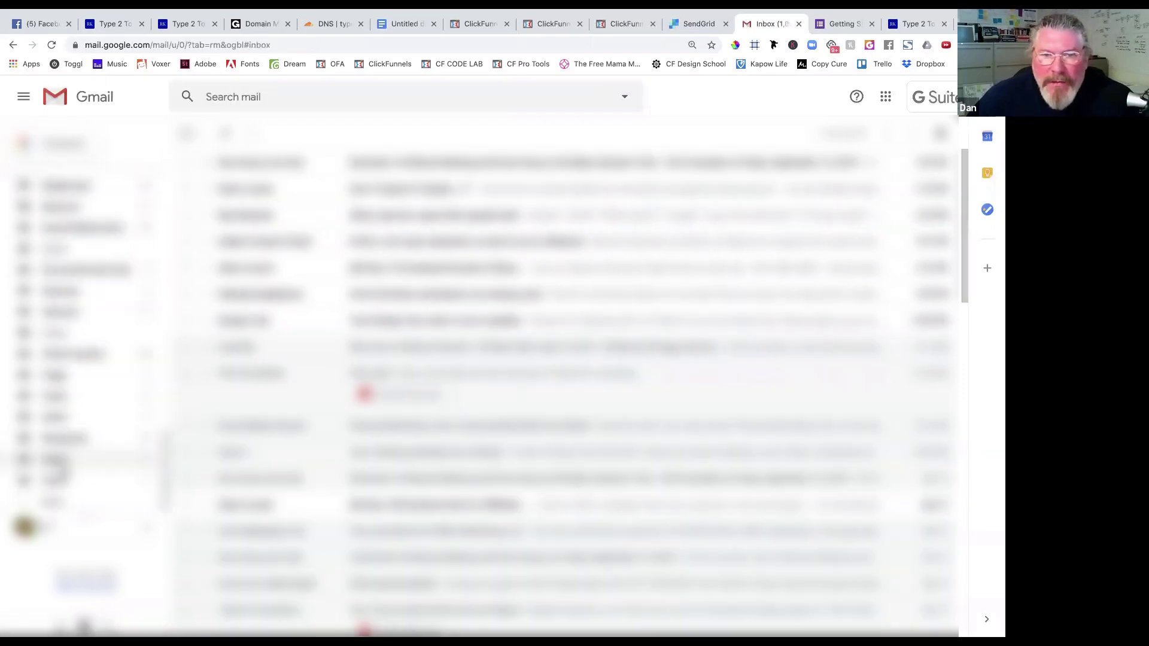
pyautogui.scroll(-5, 60, 485)
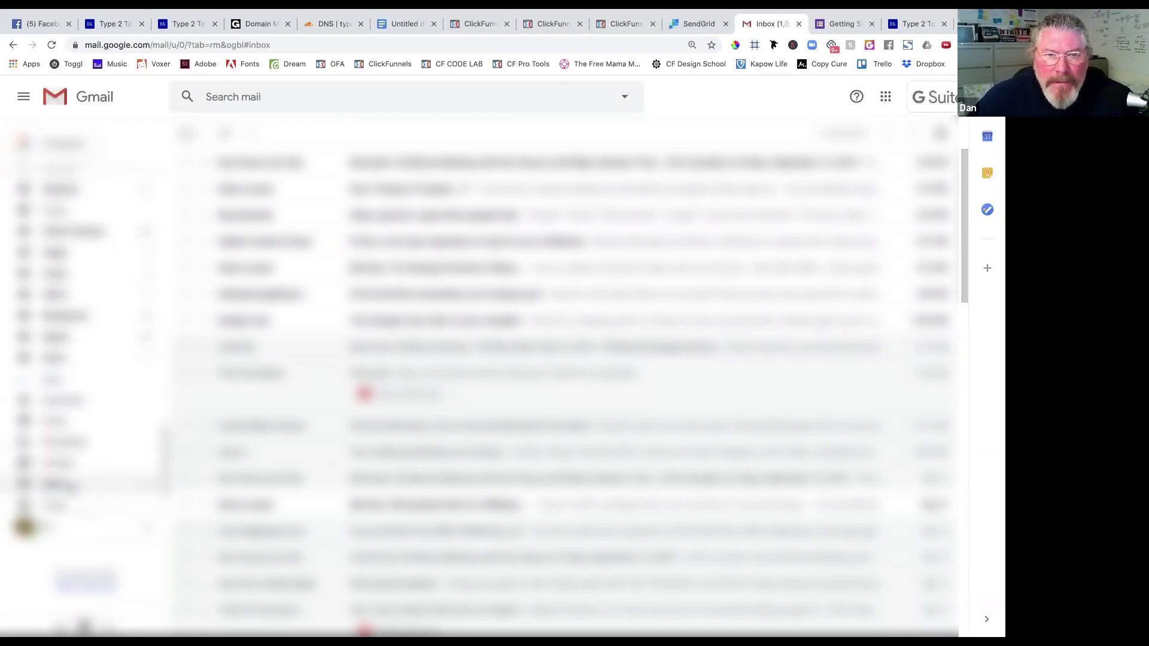
pyautogui.click(60, 483)
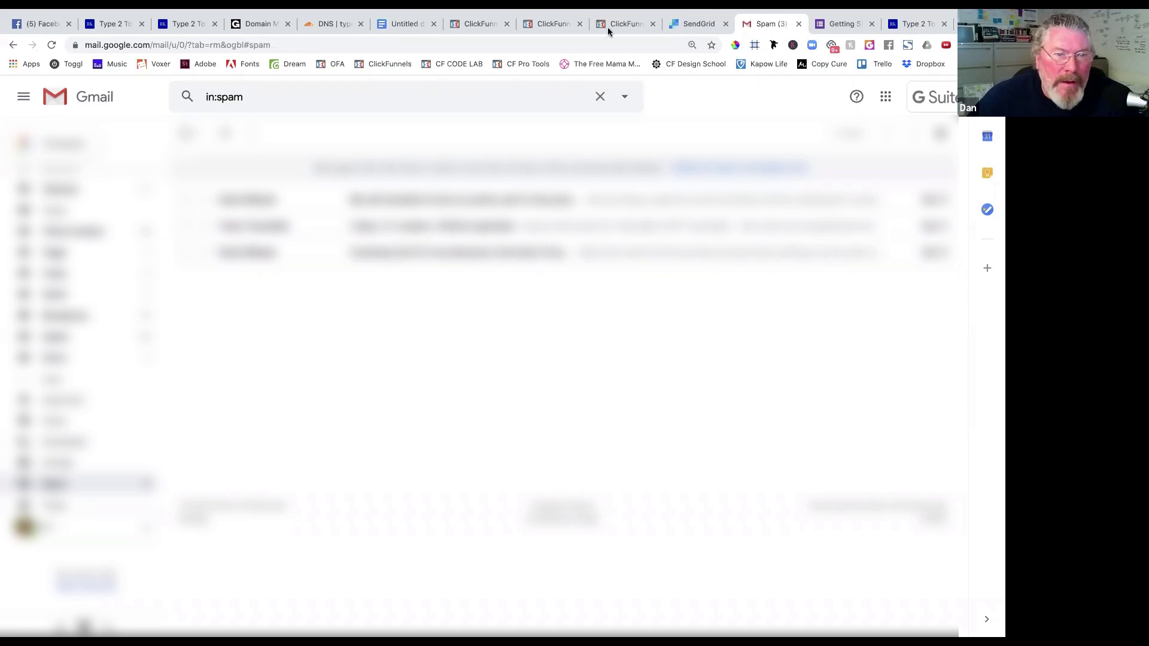
pyautogui.click(557, 24)
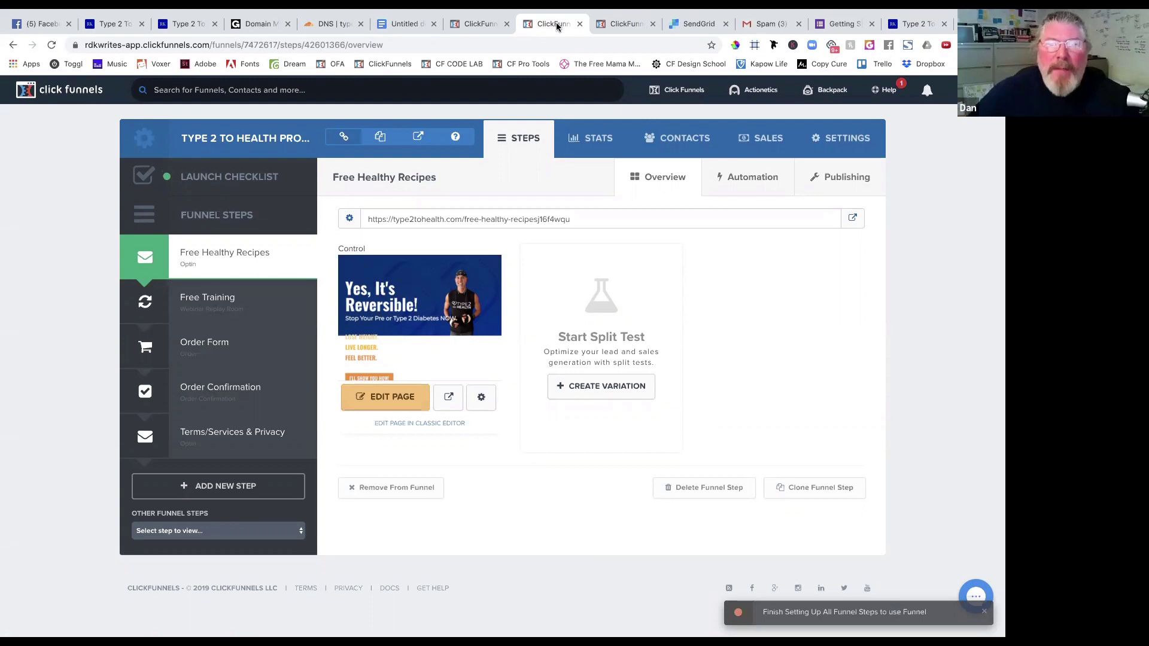
# Show the funnel's Contacts list and find the new contact signed up under a minute ago.
pyautogui.click(675, 137)
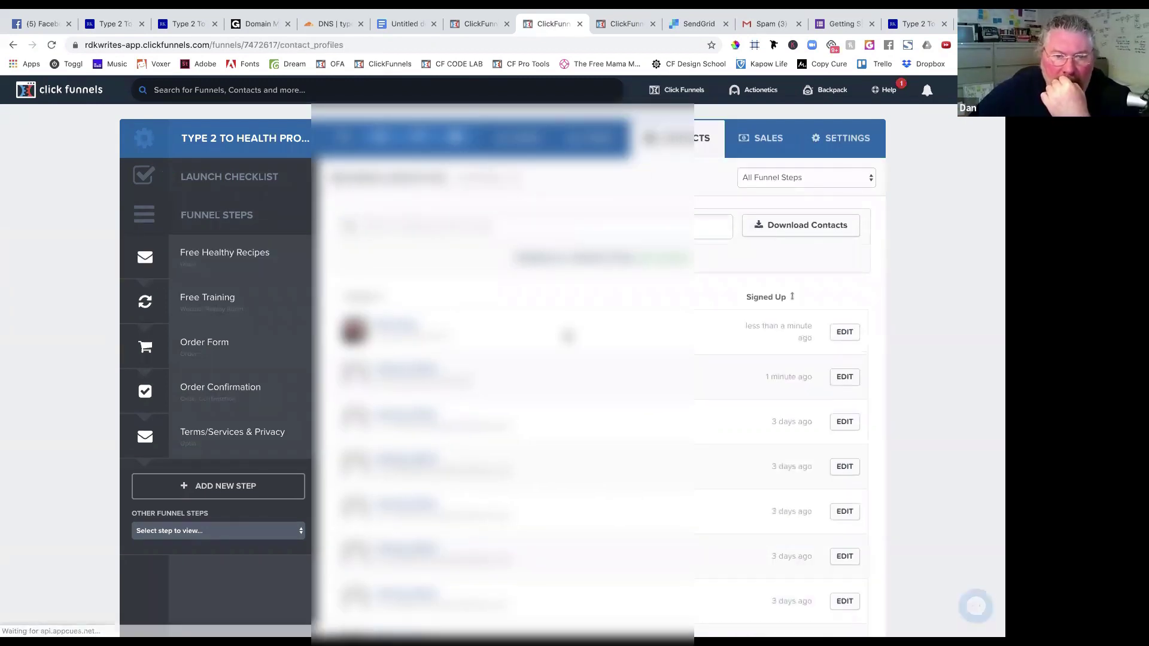
pyautogui.scroll(-2, 568, 336)
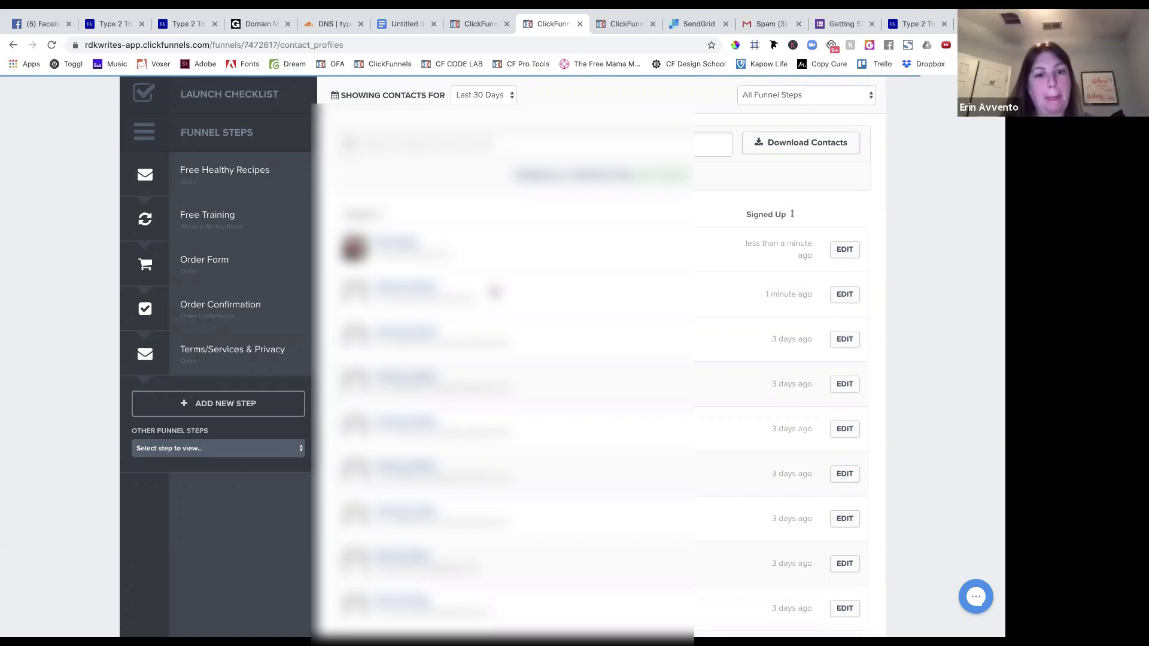
pyautogui.scroll(-3, 494, 292)
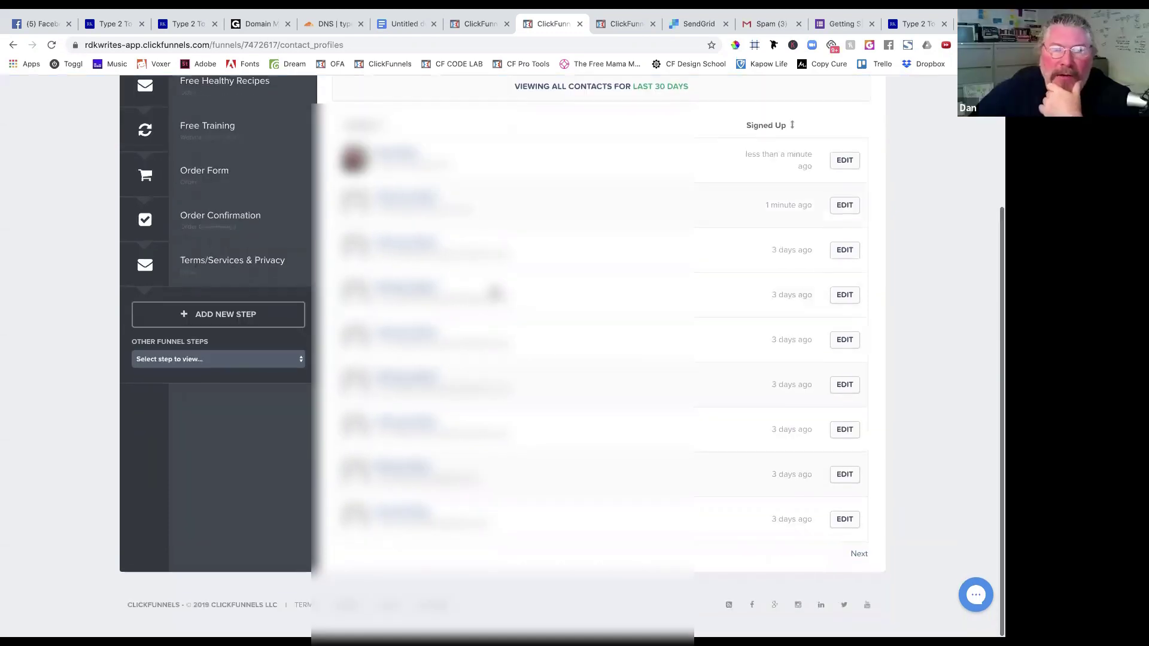
pyautogui.scroll(2, 494, 292)
pyautogui.scroll(2, 494, 291)
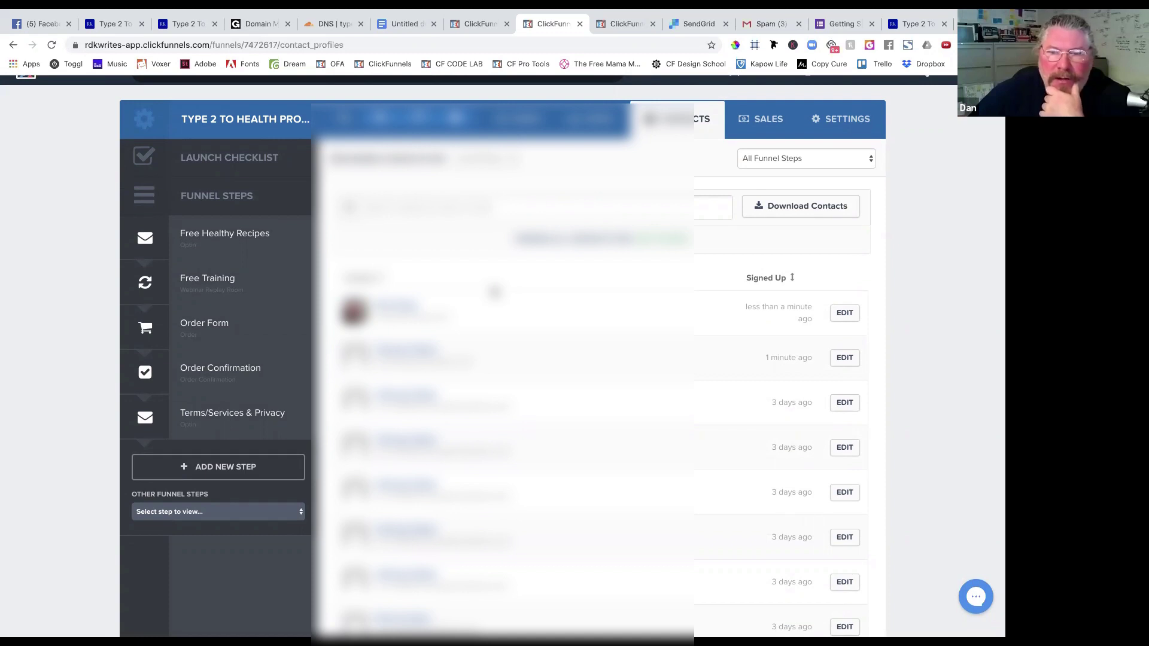
pyautogui.scroll(2, 556, 287)
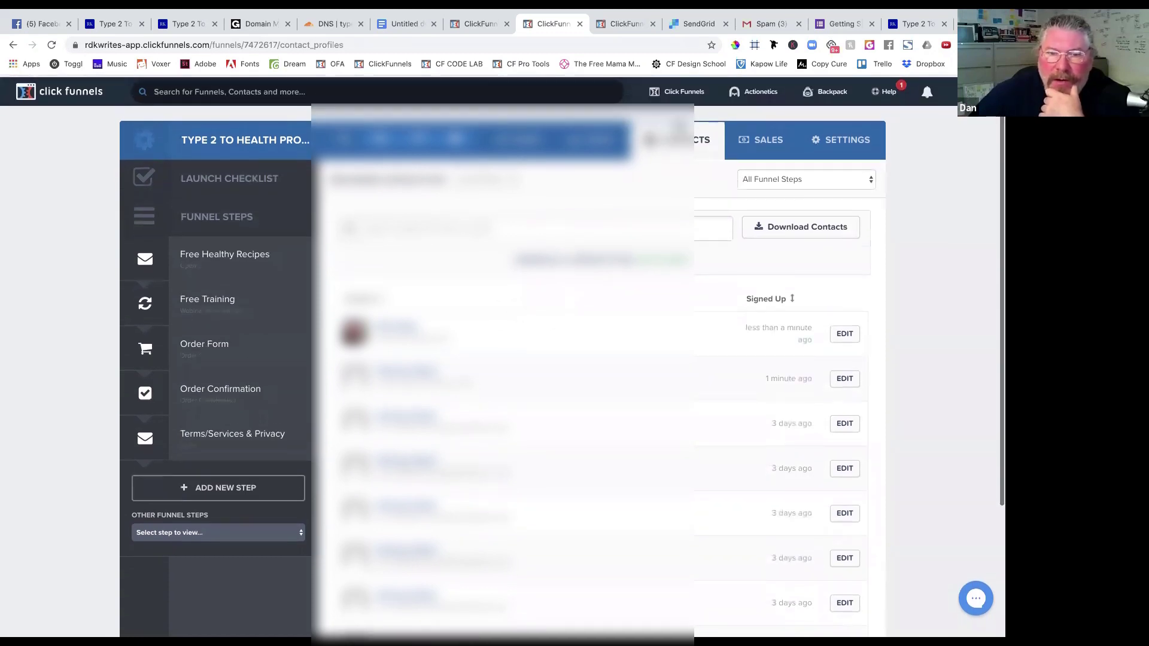
pyautogui.moveTo(737, 90)
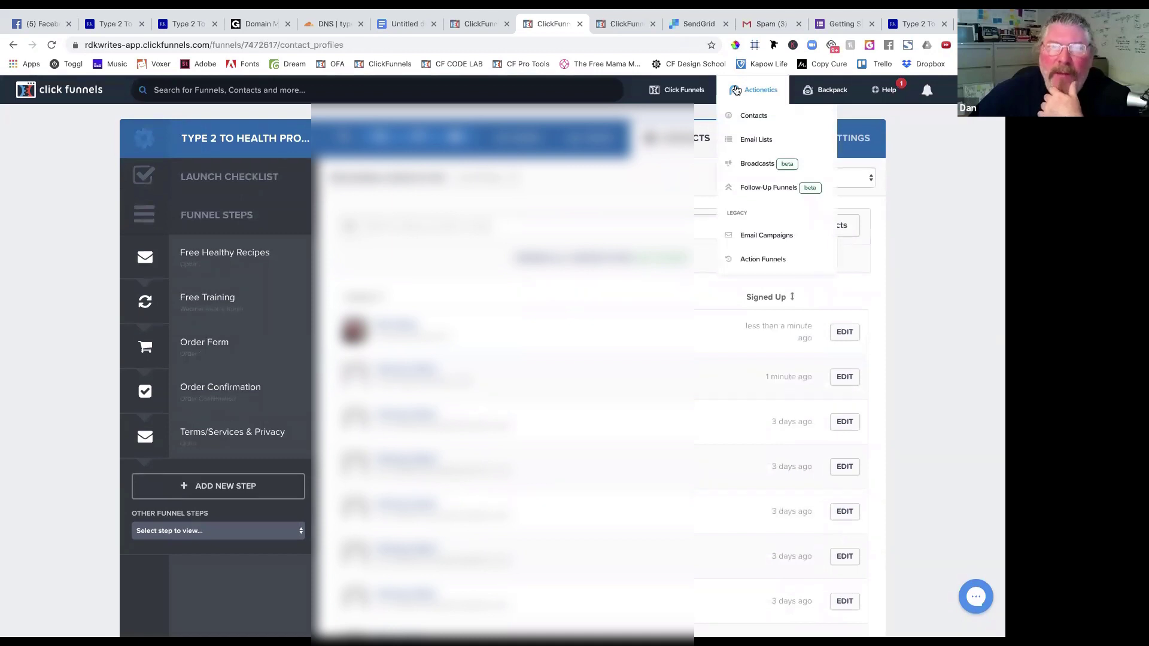
# View the Type 2 To Health Opt In email list's two contacts from September 13, 2019.
pyautogui.click(748, 141)
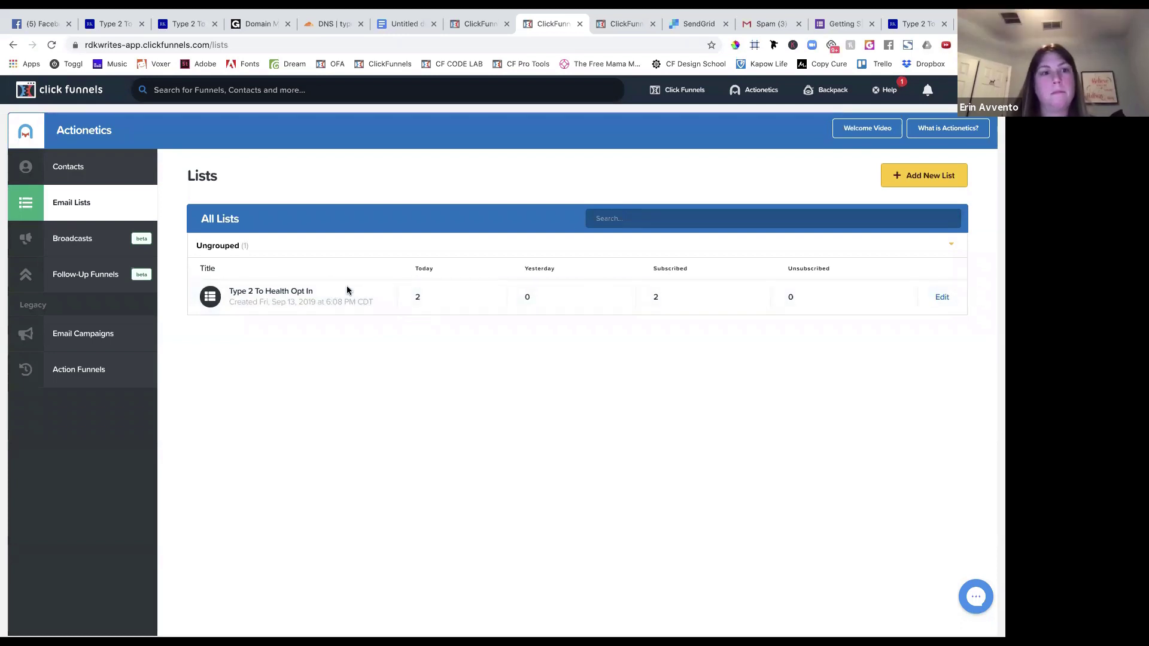
pyautogui.click(306, 294)
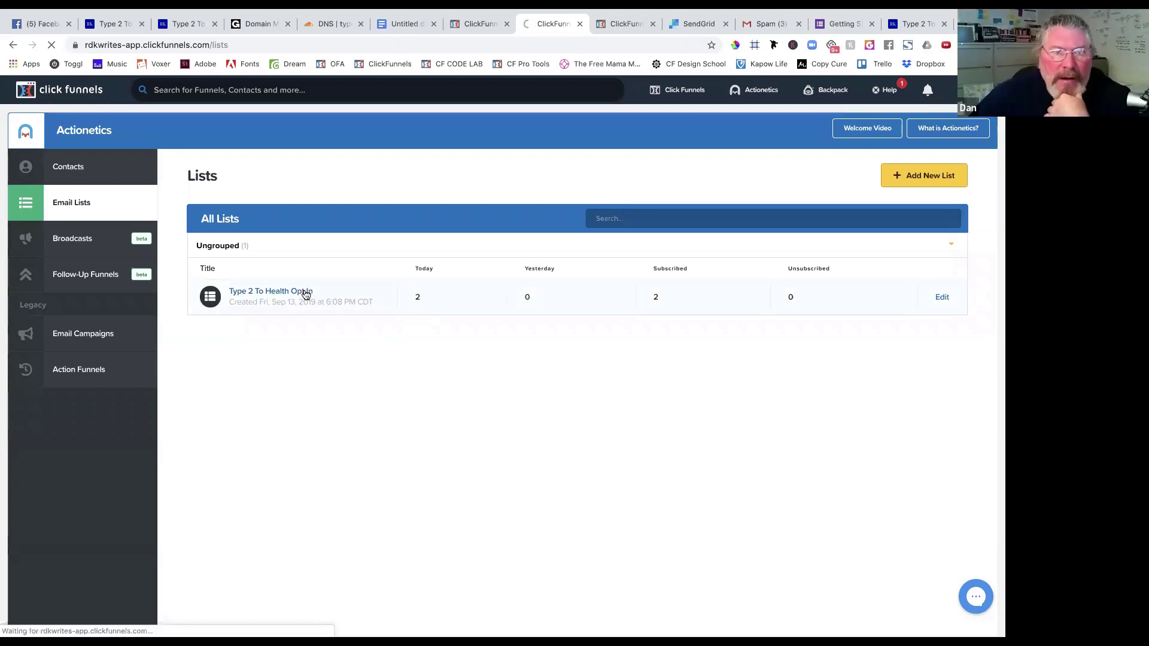
pyautogui.scroll(-1, 320, 379)
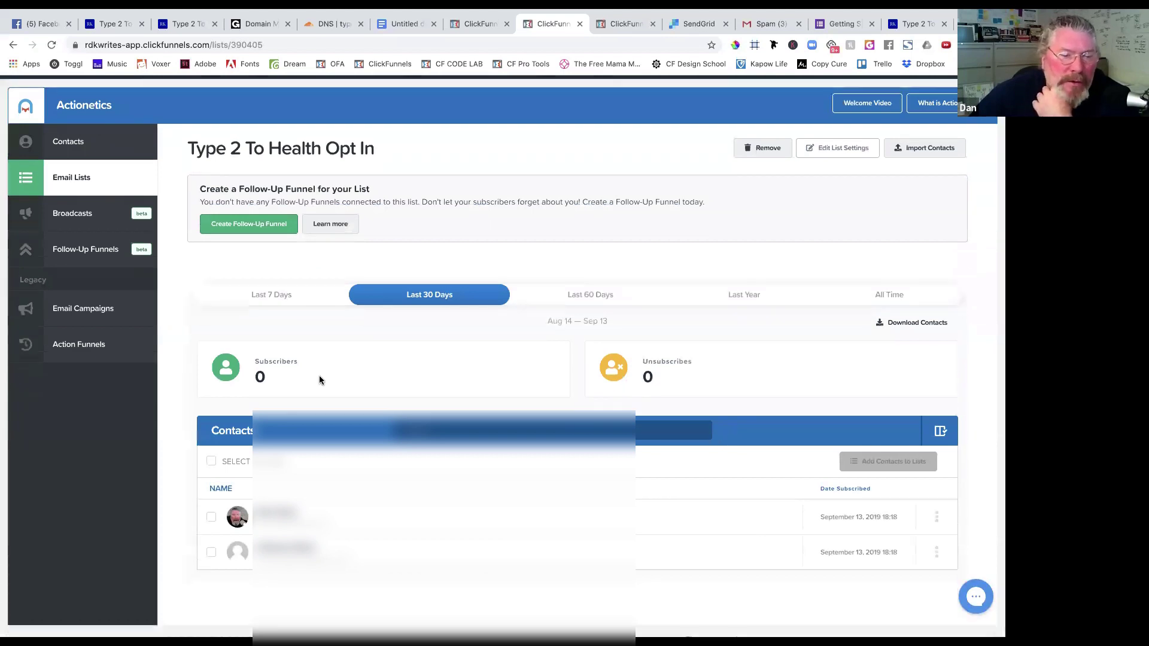
pyautogui.scroll(-1, 320, 380)
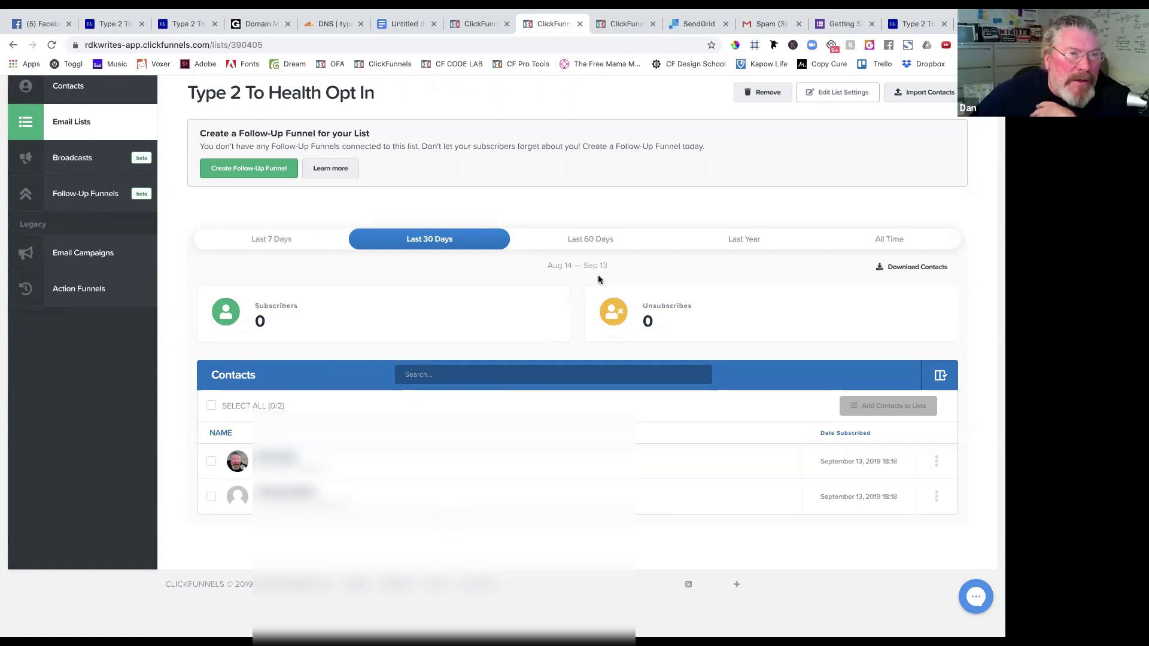
pyautogui.click(764, 24)
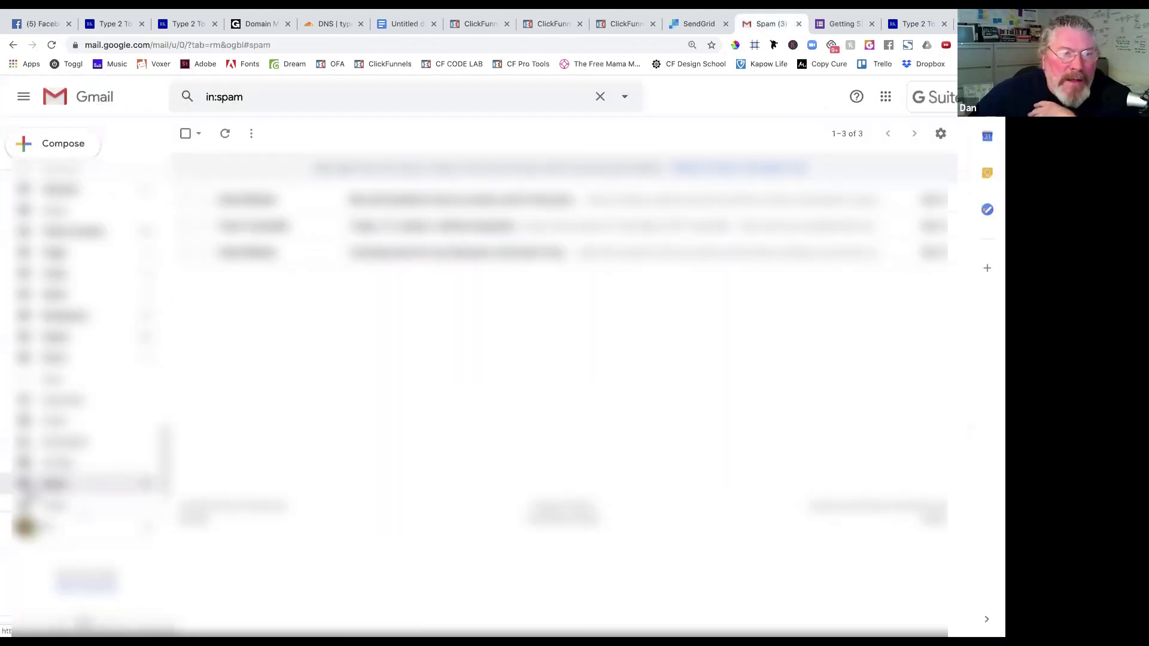
# Reload the Gmail inbox and read the 'Here Are Your Free Healthy Recipes You Requested' email.
pyautogui.scroll(10, 101, 376)
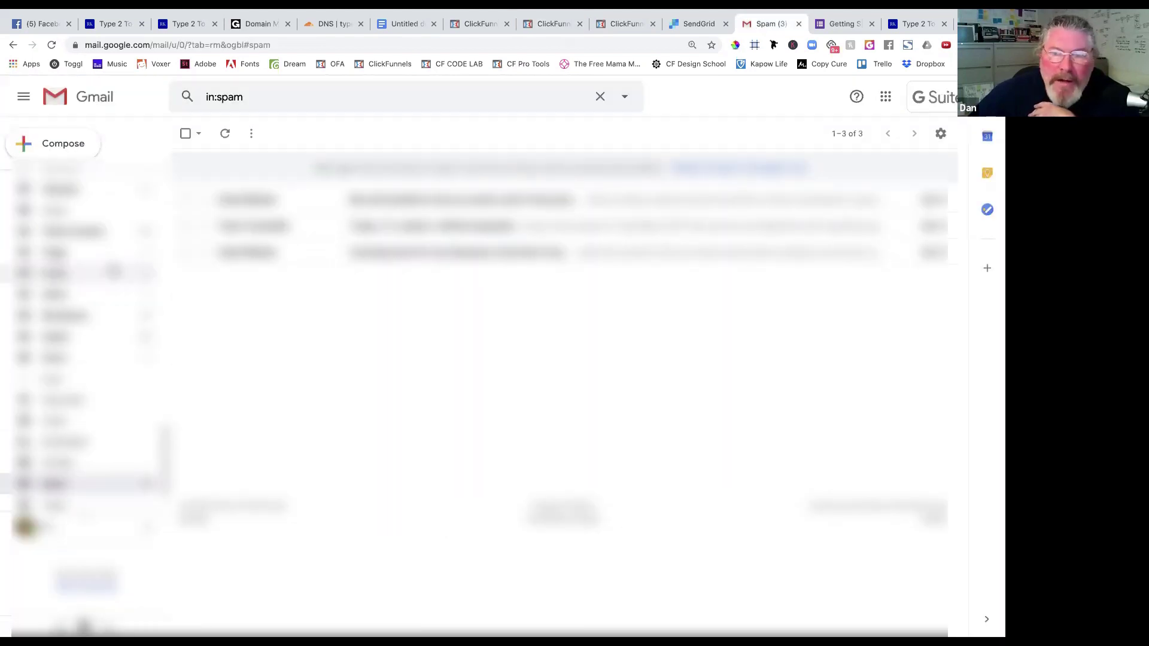
pyautogui.click(75, 181)
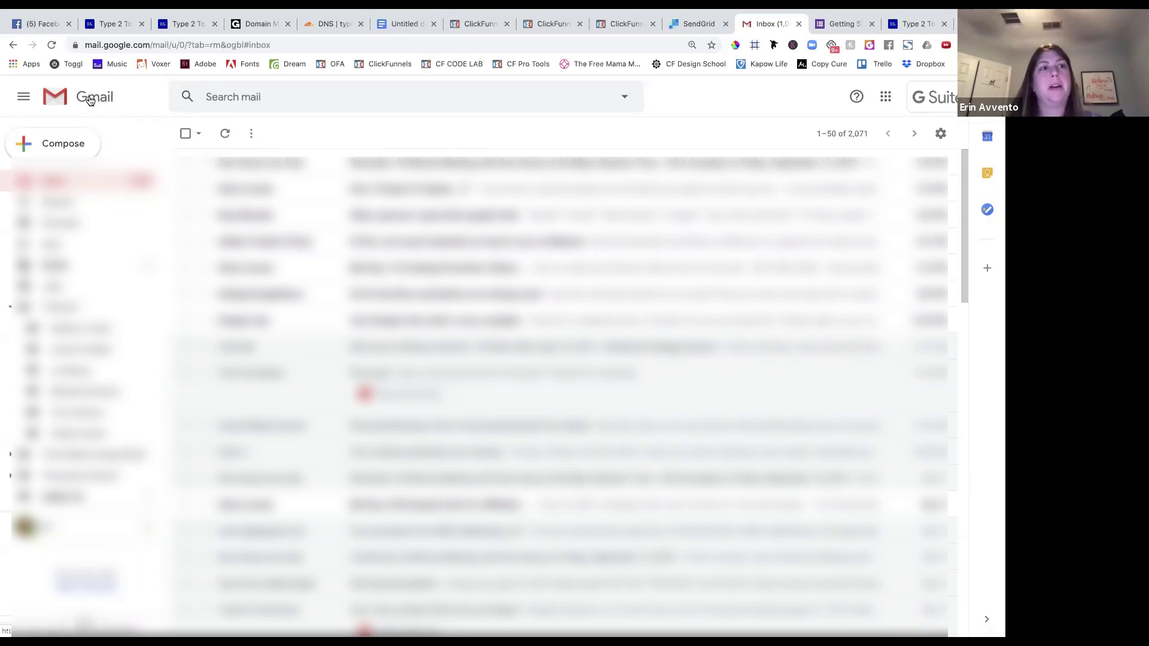
pyautogui.click(52, 47)
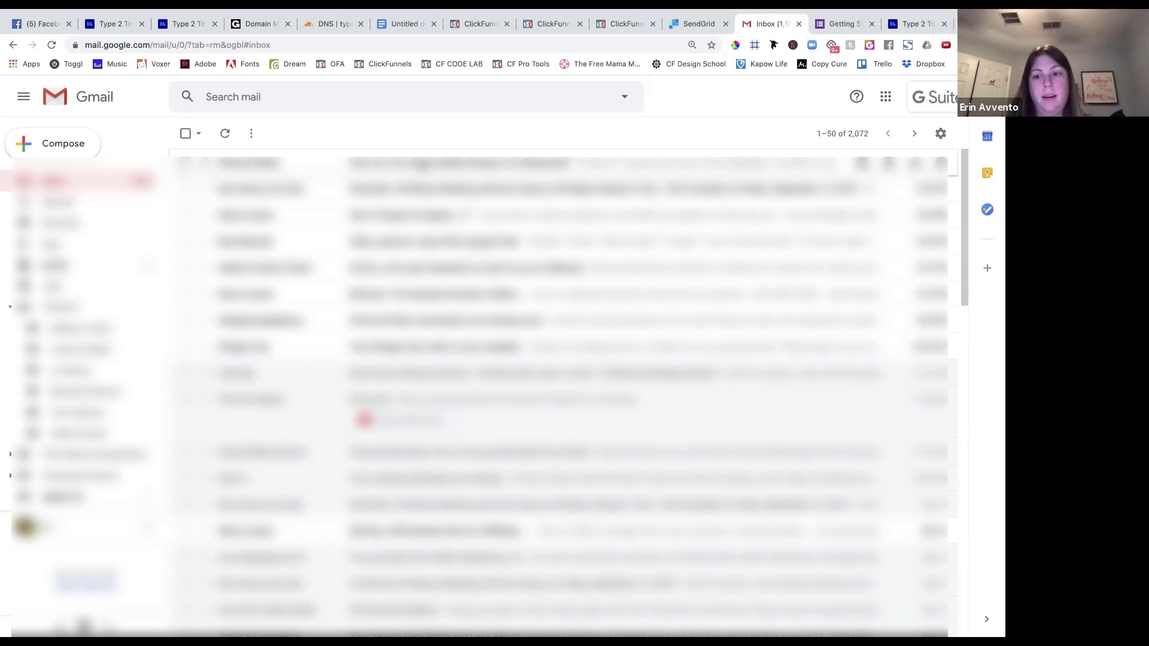
pyautogui.click(455, 162)
pyautogui.scroll(-6, 319, 470)
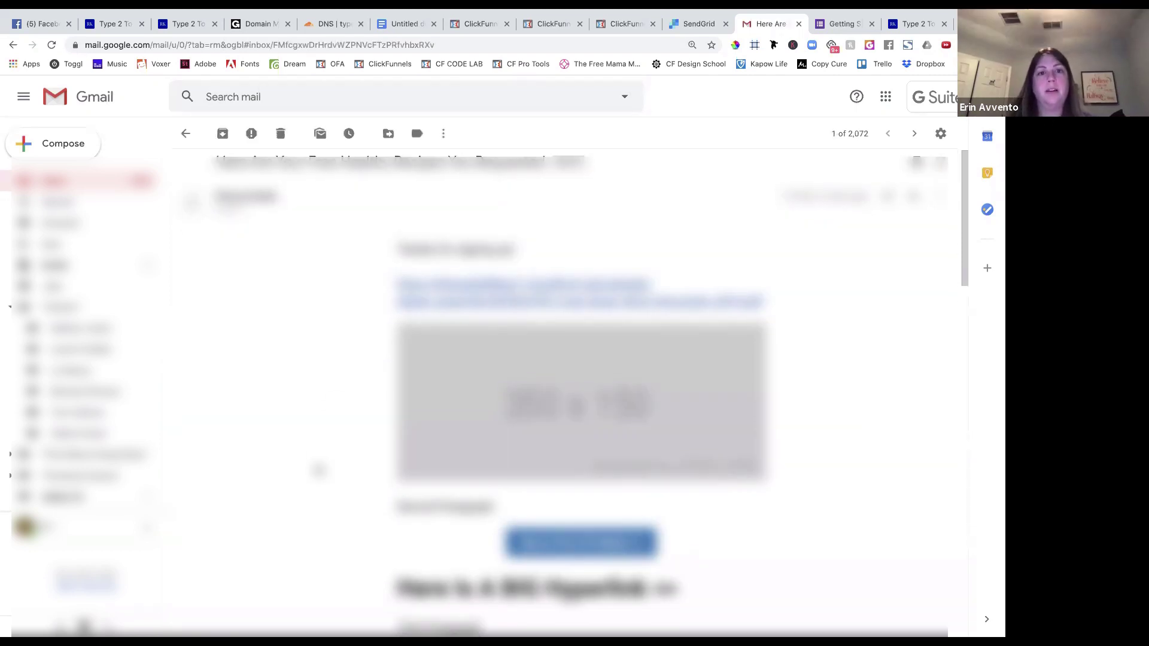
pyautogui.scroll(-15, 319, 469)
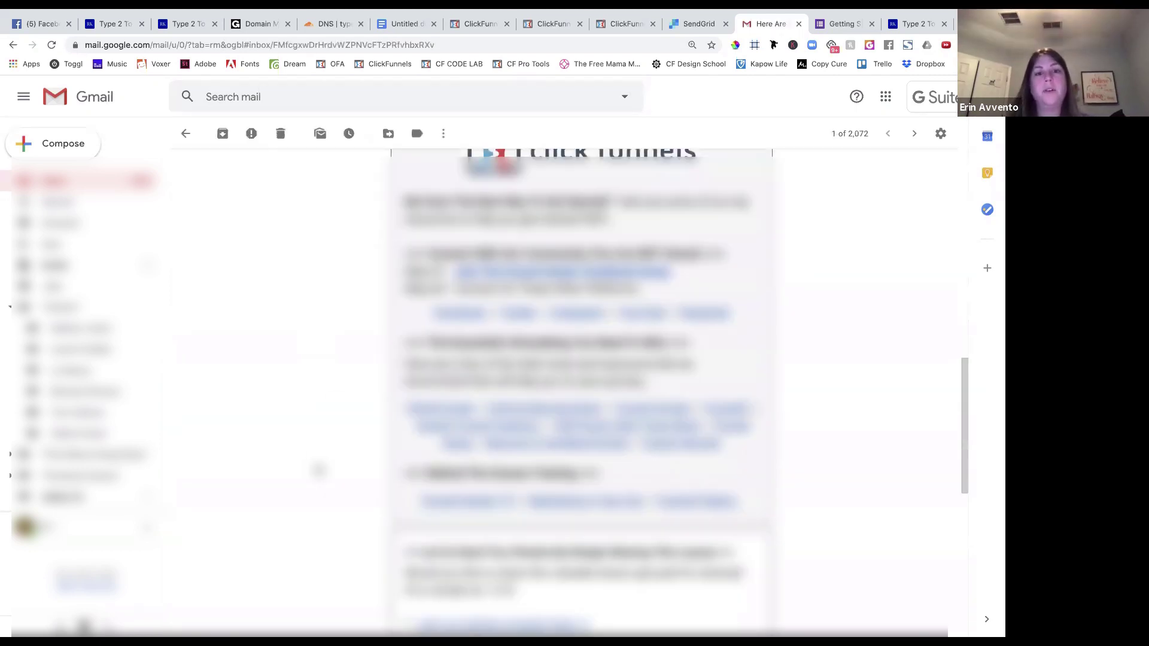
pyautogui.scroll(20, 319, 470)
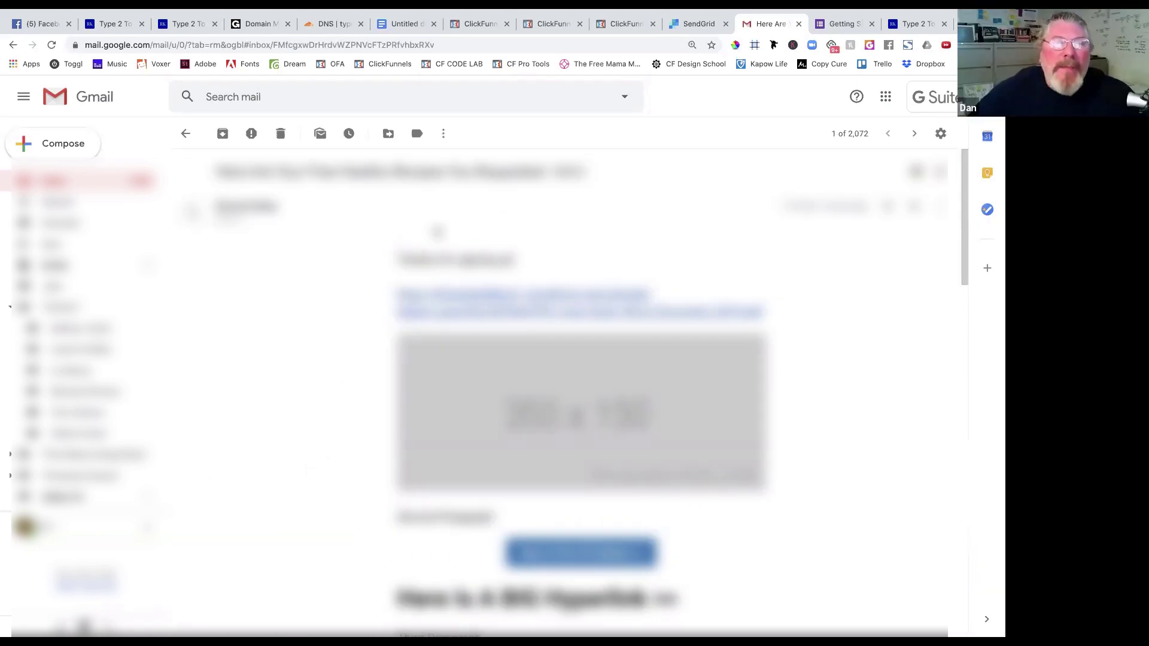
# Return to ClickFunnels' Free Healthy Recipes step overview with its type2tohealth.com page URL.
pyautogui.click(631, 26)
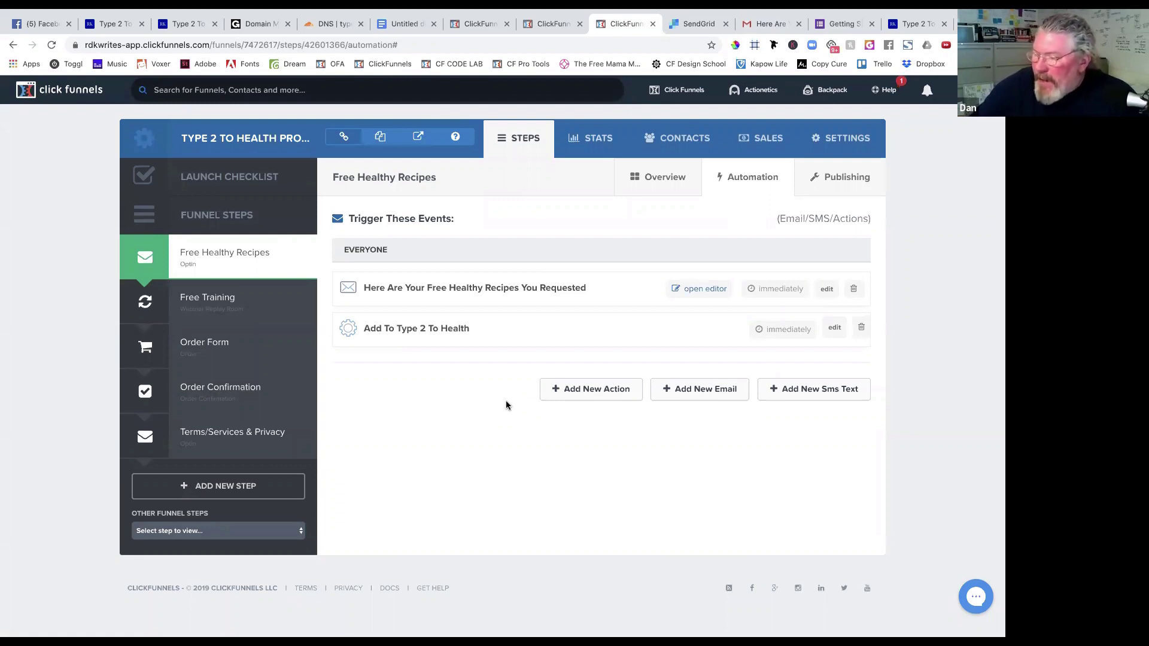
pyautogui.click(233, 267)
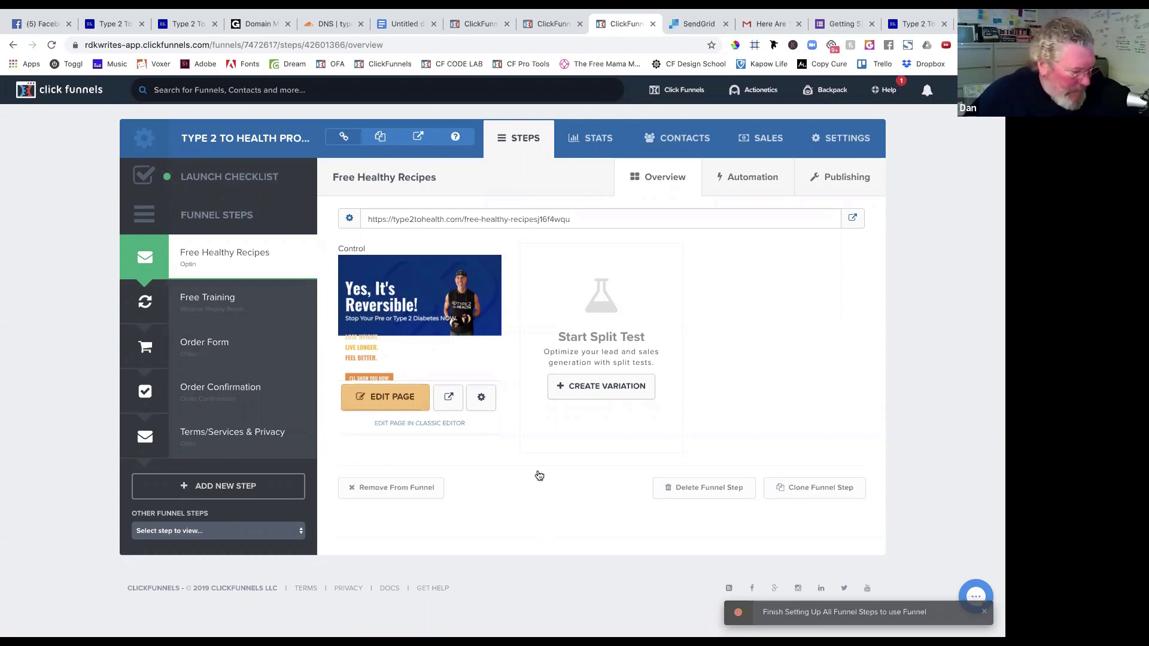
# Load the Free Healthy Recipes opt-in page into the page editor with EDIT PAGE.
pyautogui.click(402, 405)
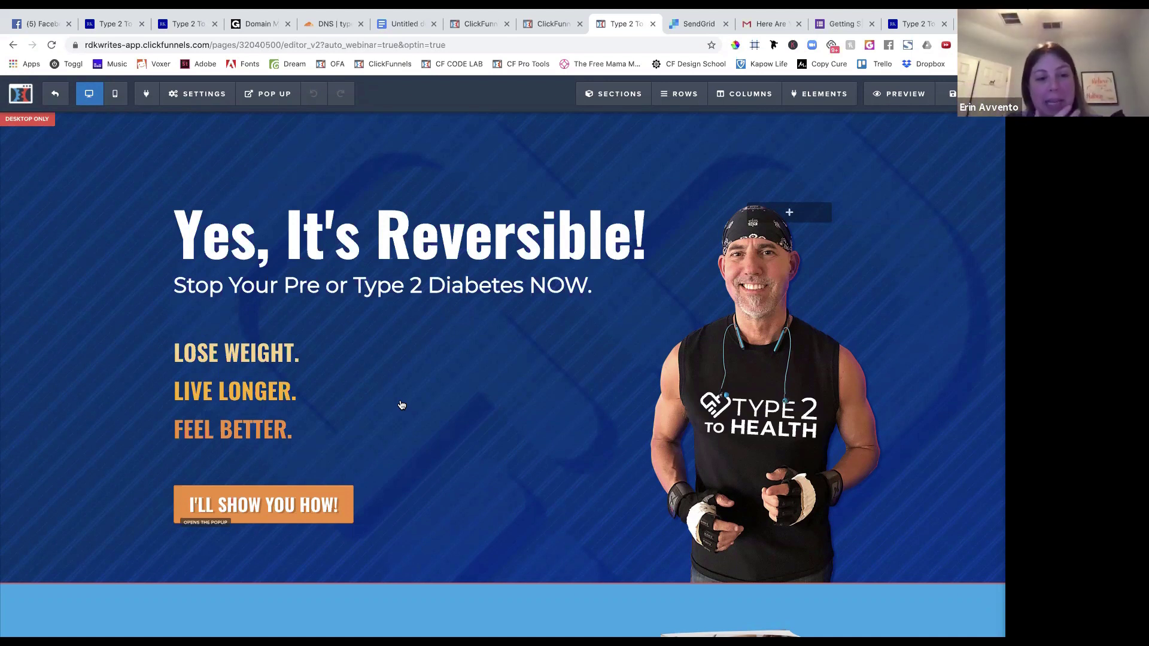
# Scroll through the opt-in page from the 'Yes, It's Reversible!' headline down, then reveal the Settings dropdown.
pyautogui.scroll(-1, 401, 405)
pyautogui.scroll(-6, 401, 405)
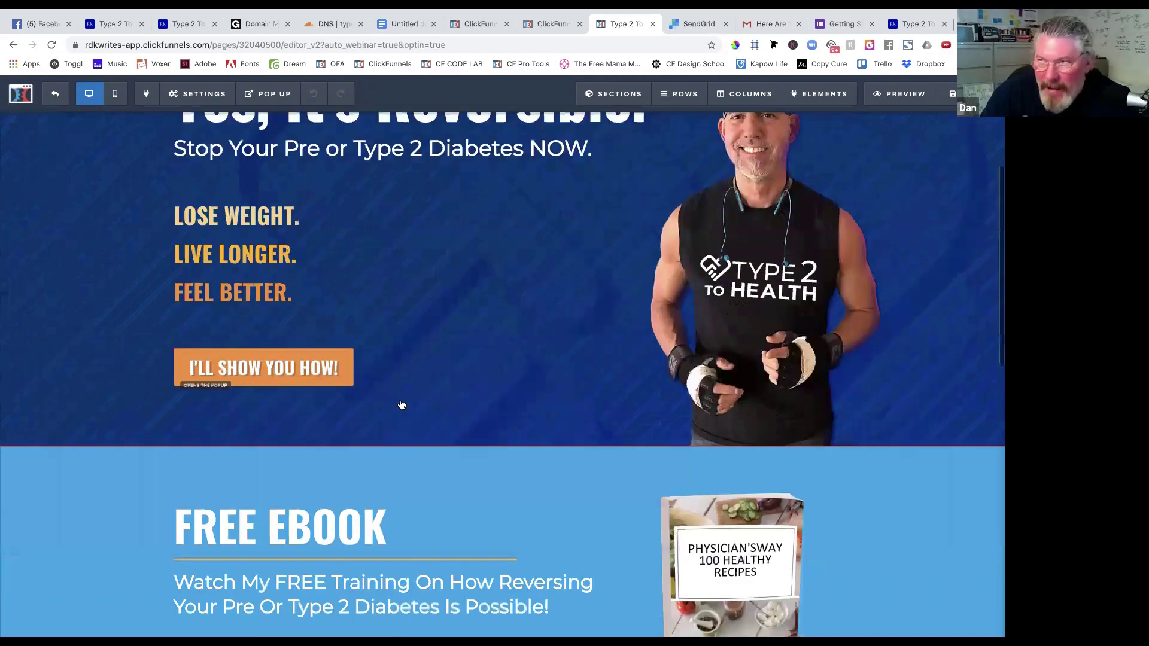
pyautogui.scroll(-6, 402, 405)
pyautogui.scroll(-3, 401, 405)
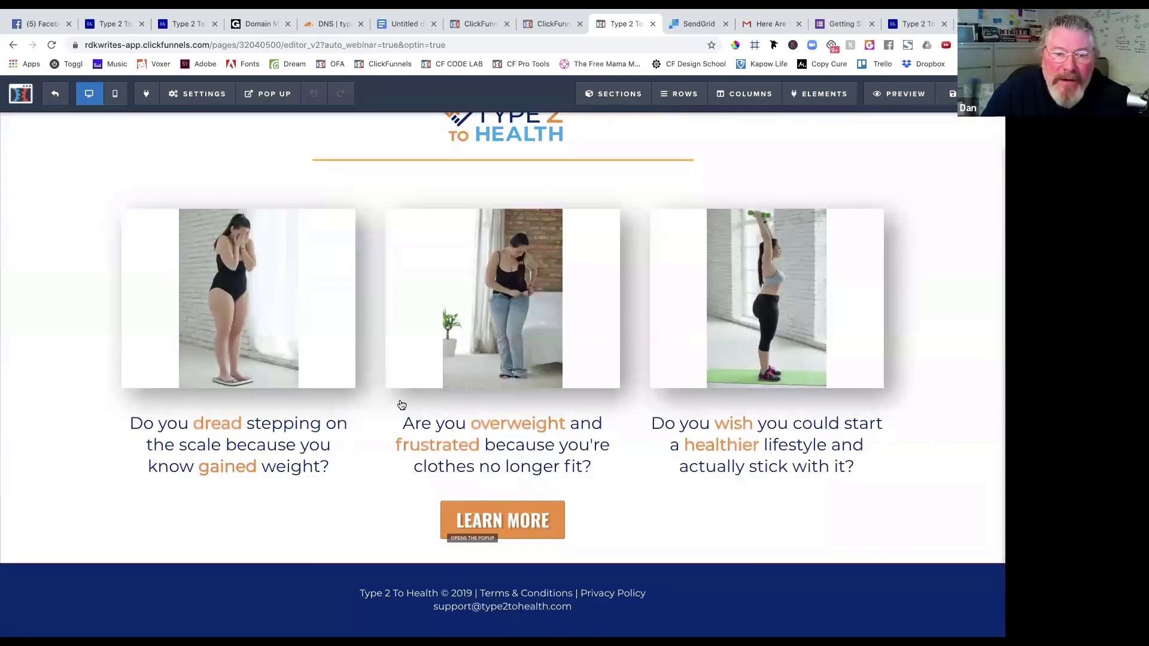
pyautogui.scroll(15, 402, 405)
pyautogui.scroll(3, 402, 406)
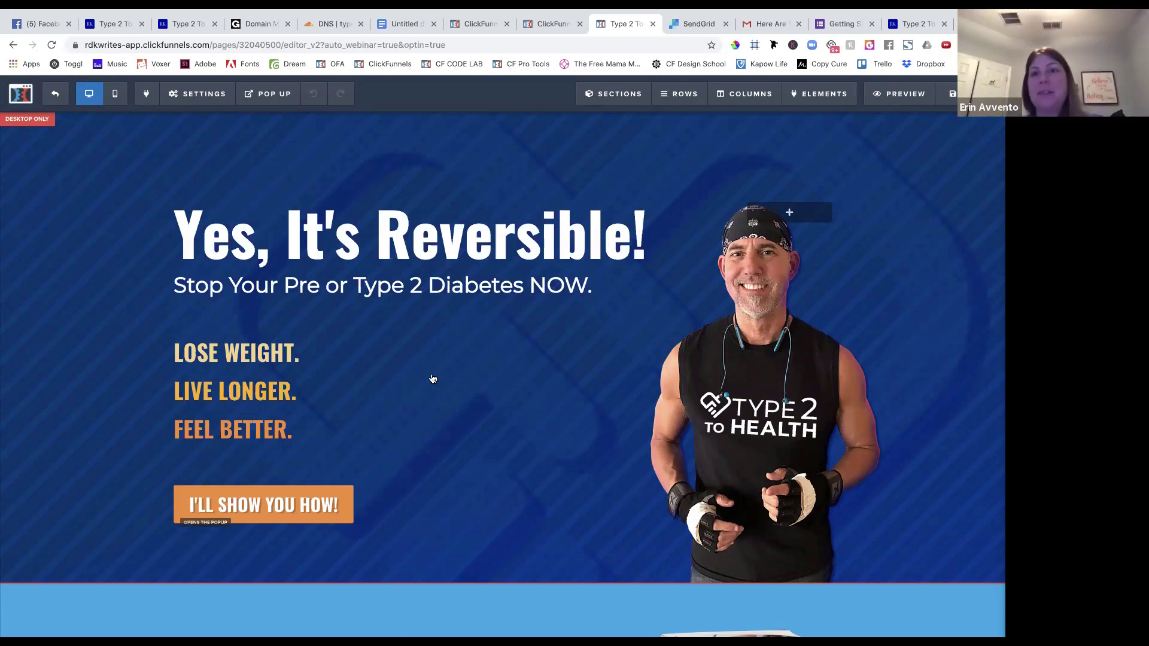
pyautogui.moveTo(198, 91)
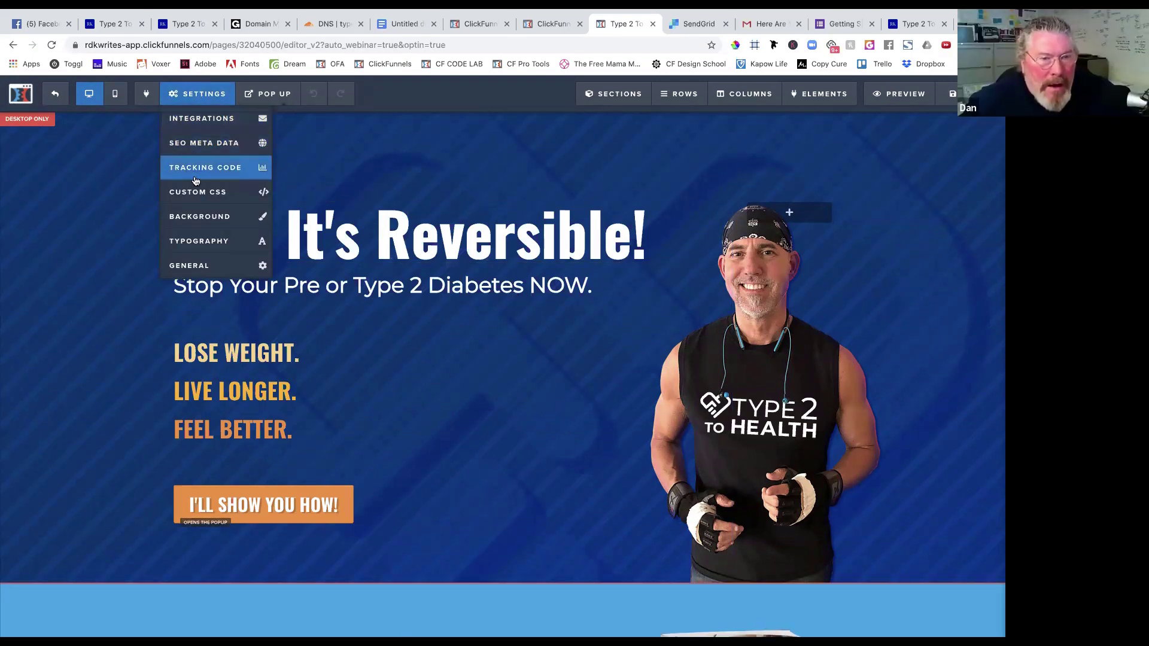
# Bring up SEO Meta Data, checking the 'Type 2 To Health' title and focusing the empty description.
pyautogui.click(199, 150)
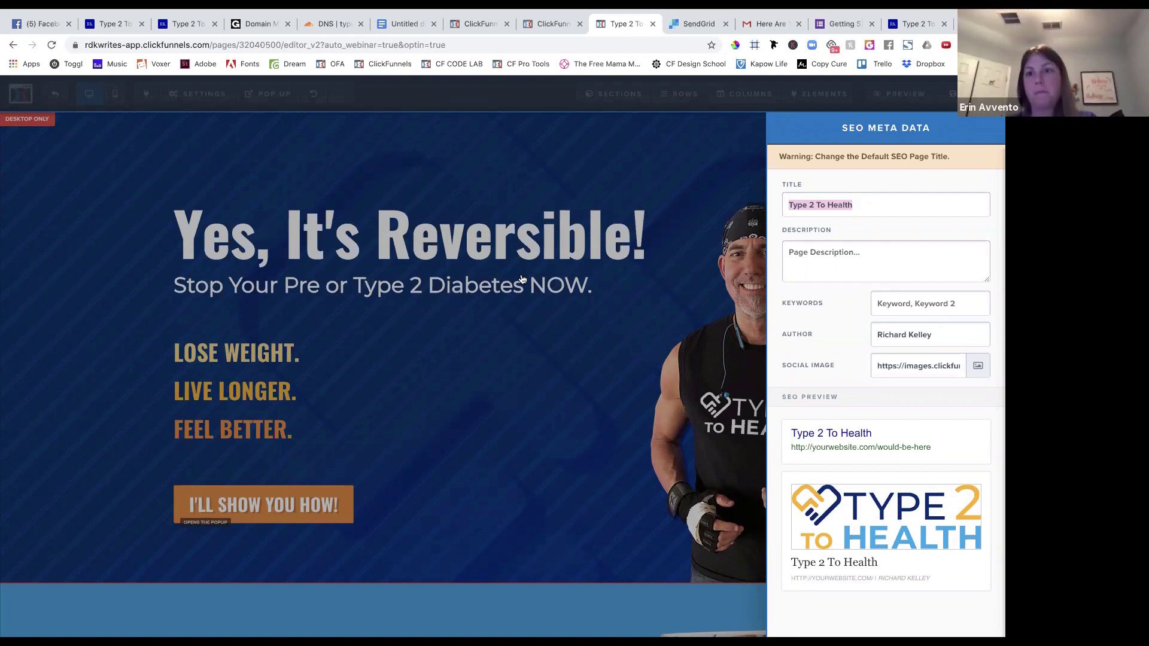
pyautogui.click(811, 268)
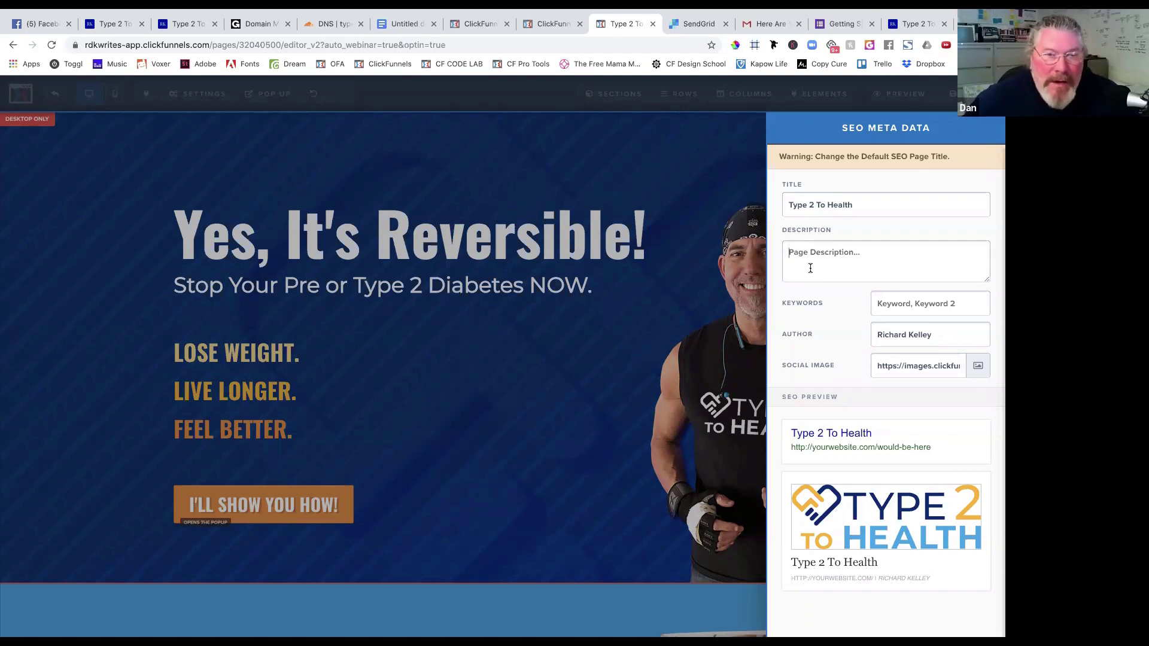
pyautogui.click(810, 268)
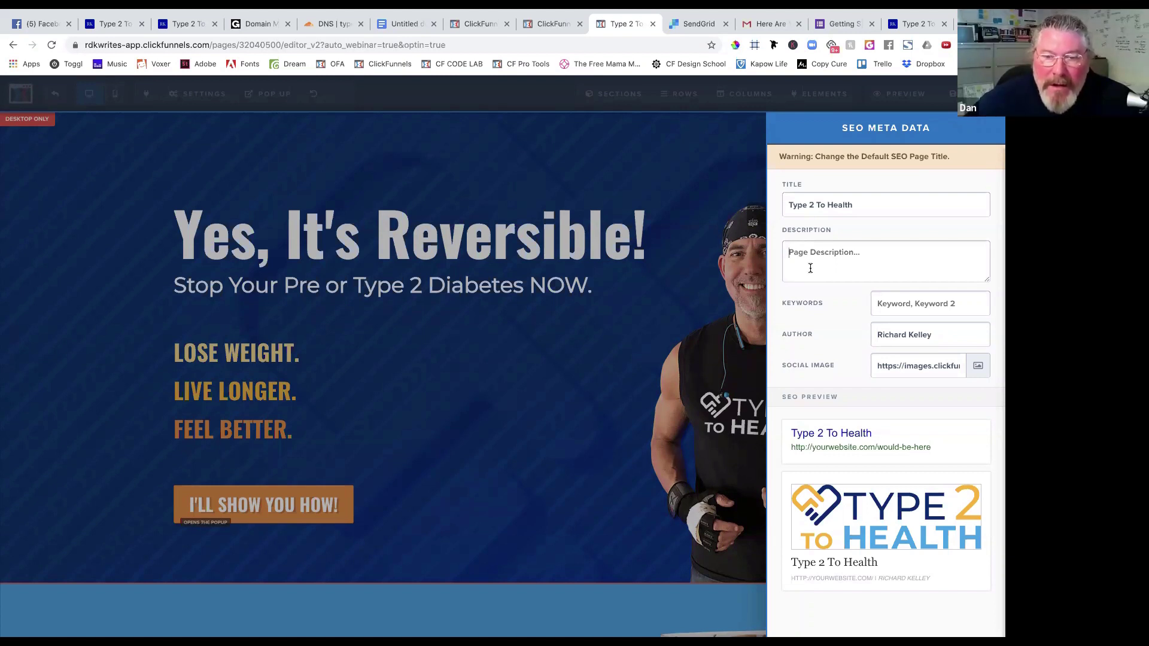
pyautogui.click(862, 205)
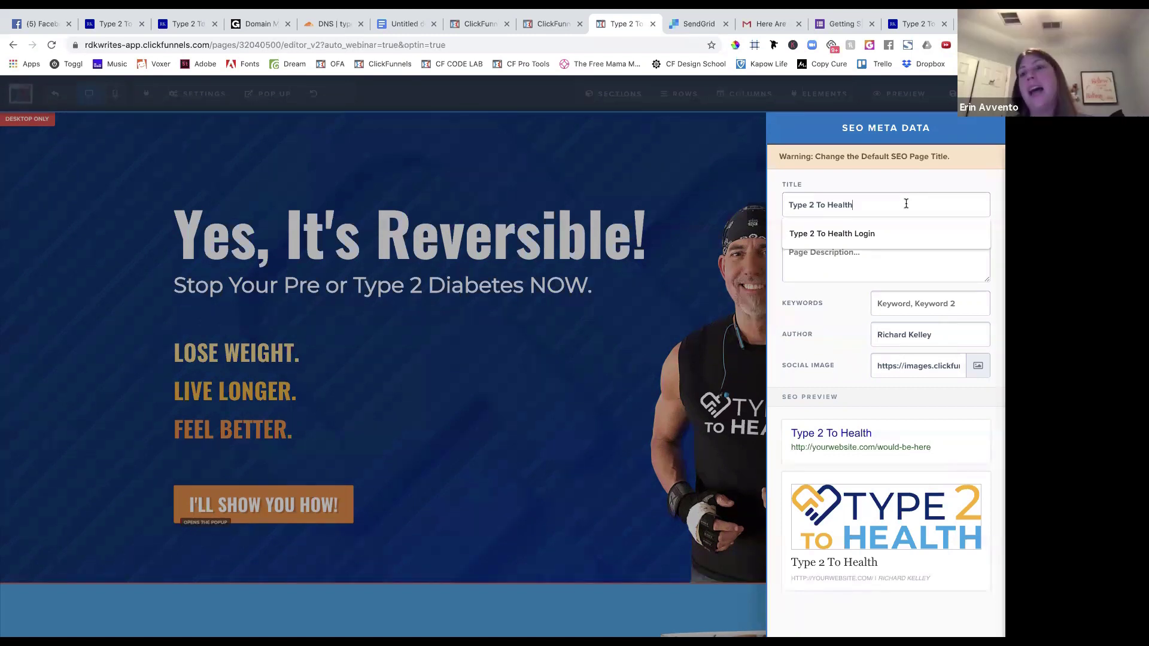
pyautogui.click(849, 182)
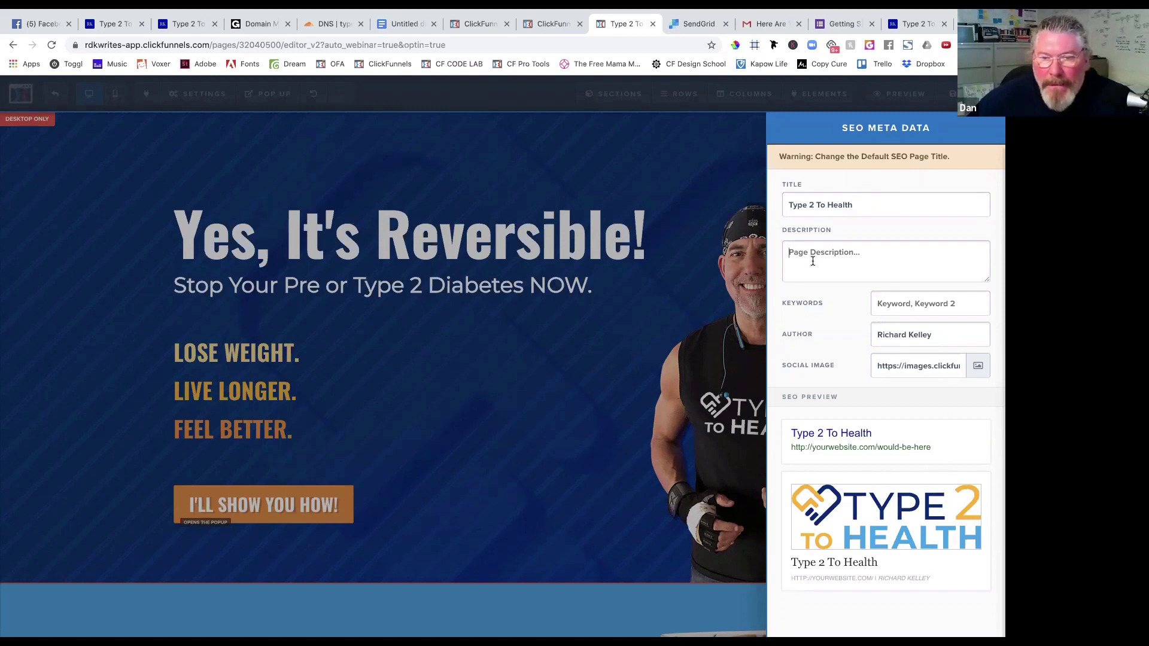
# Enter the SEO description 'Stop Your Pre or Type 2 Diabetes NOW.' and close the SEO settings.
pyautogui.write('Stop')
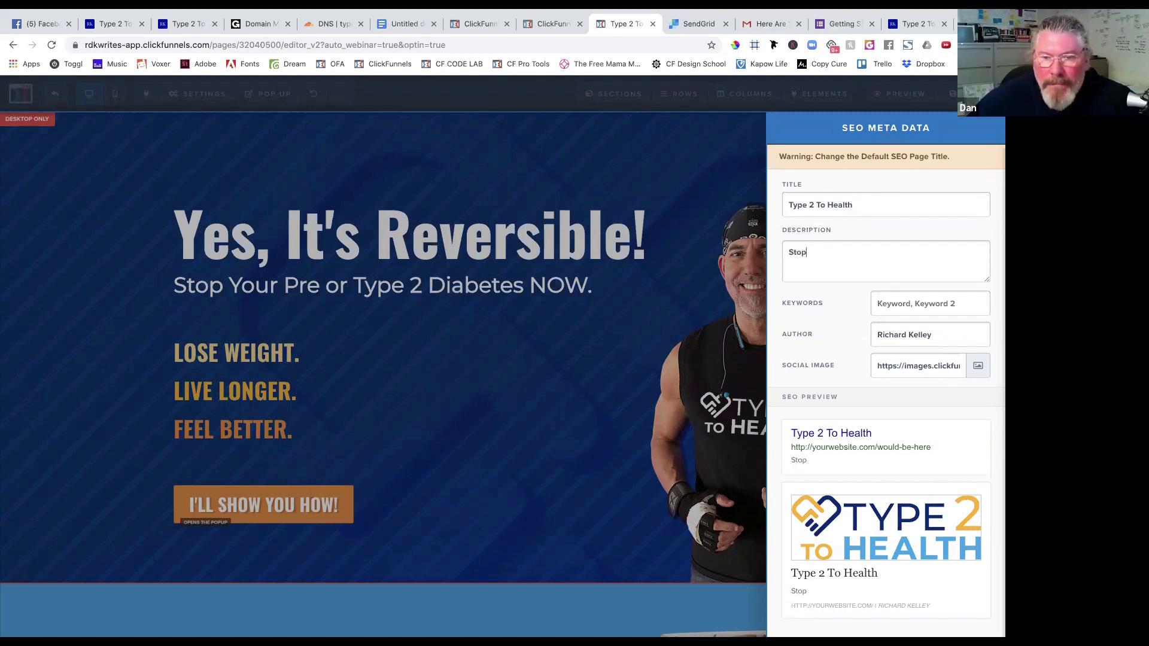
pyautogui.write(' Your Pre ')
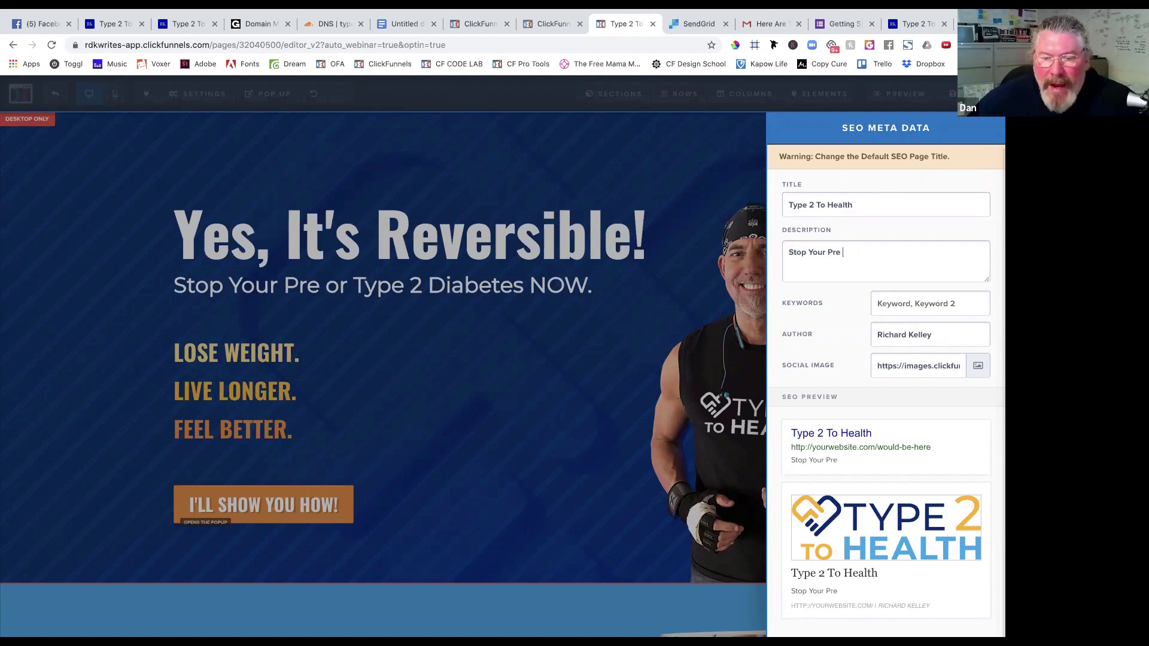
pyautogui.write('or Type 2 ')
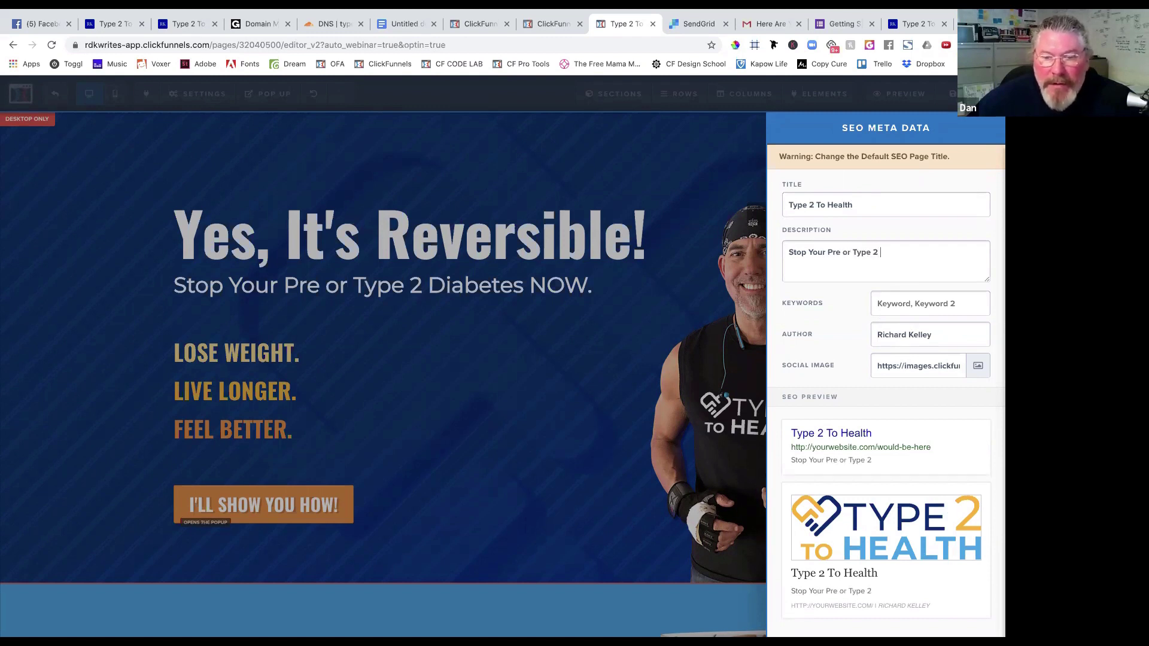
pyautogui.write('Diabetes NO')
pyautogui.press('BackSpace')
pyautogui.press('BackSpace')
pyautogui.press('BackSpace')
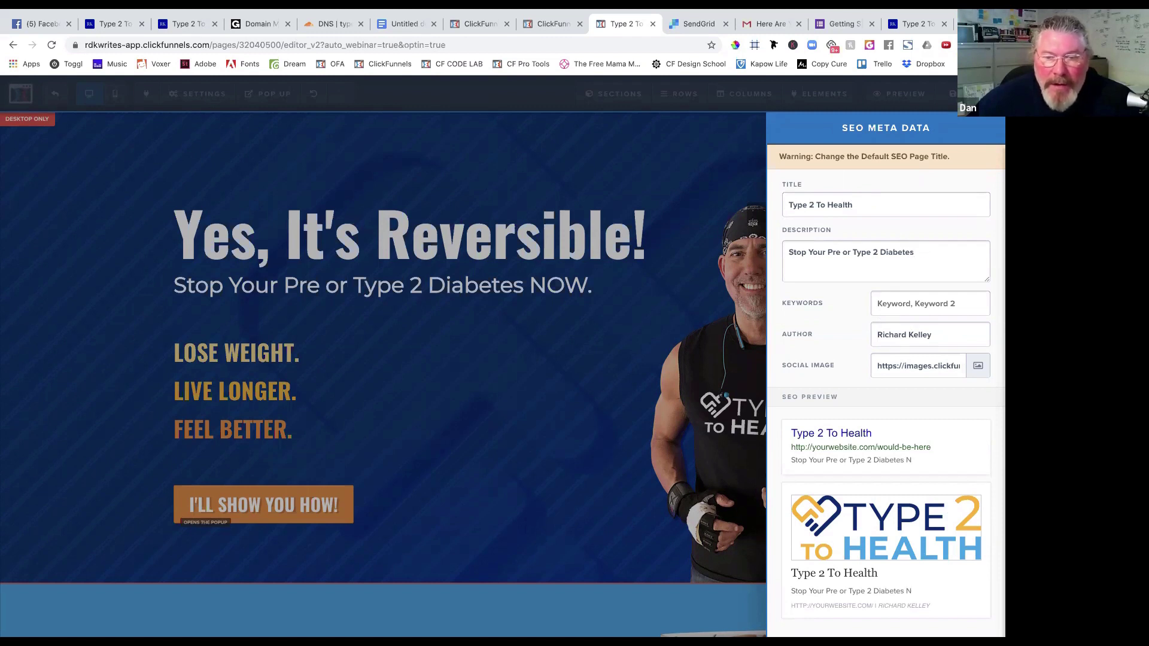
pyautogui.write('NOW.')
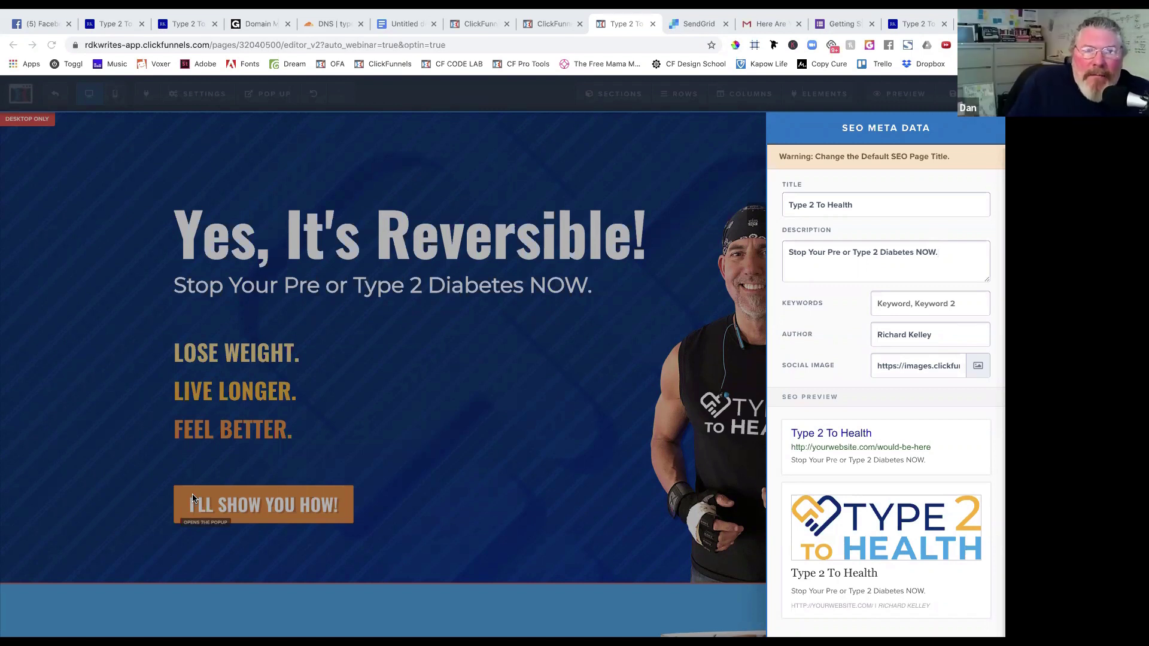
pyautogui.click(424, 500)
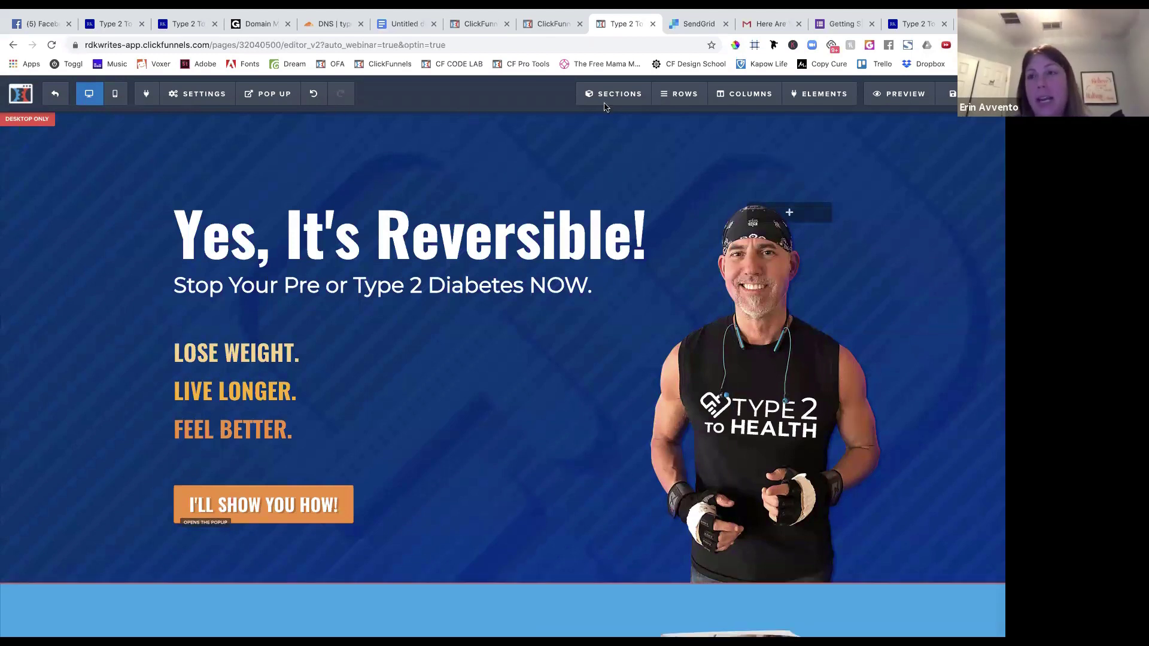
# Save the opt-in page and close the seven extra browser tabs, leaving Google Docs.
pyautogui.click(953, 93)
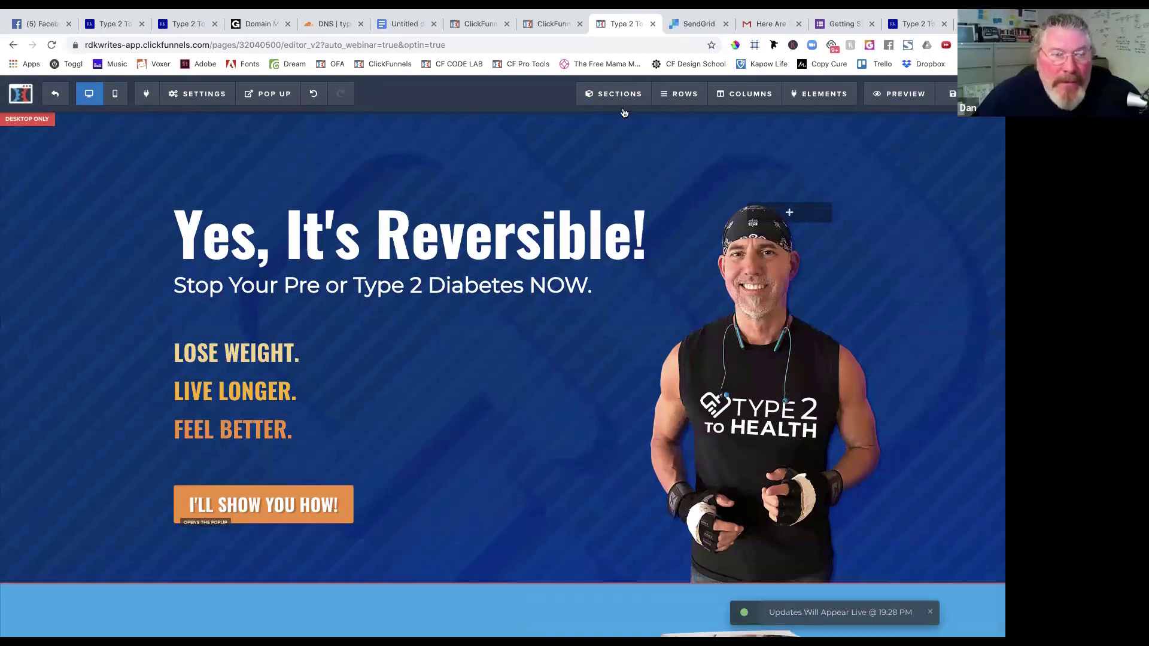
pyautogui.click(652, 24)
pyautogui.click(652, 24)
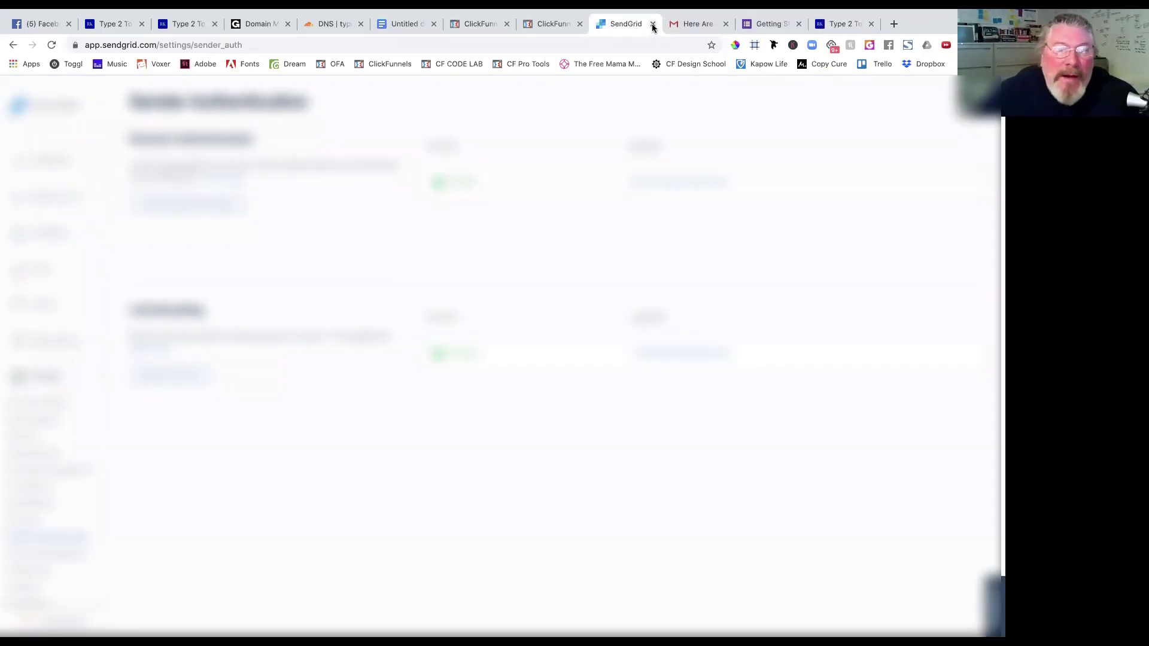
pyautogui.click(652, 23)
pyautogui.click(652, 24)
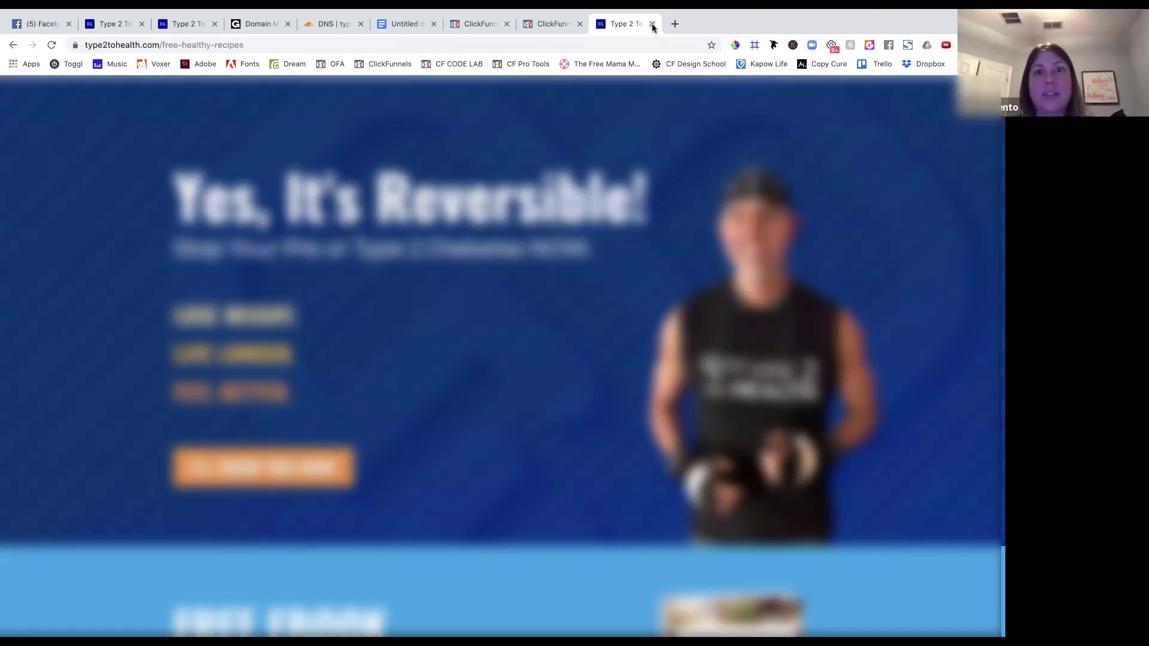
pyautogui.click(653, 24)
pyautogui.click(652, 24)
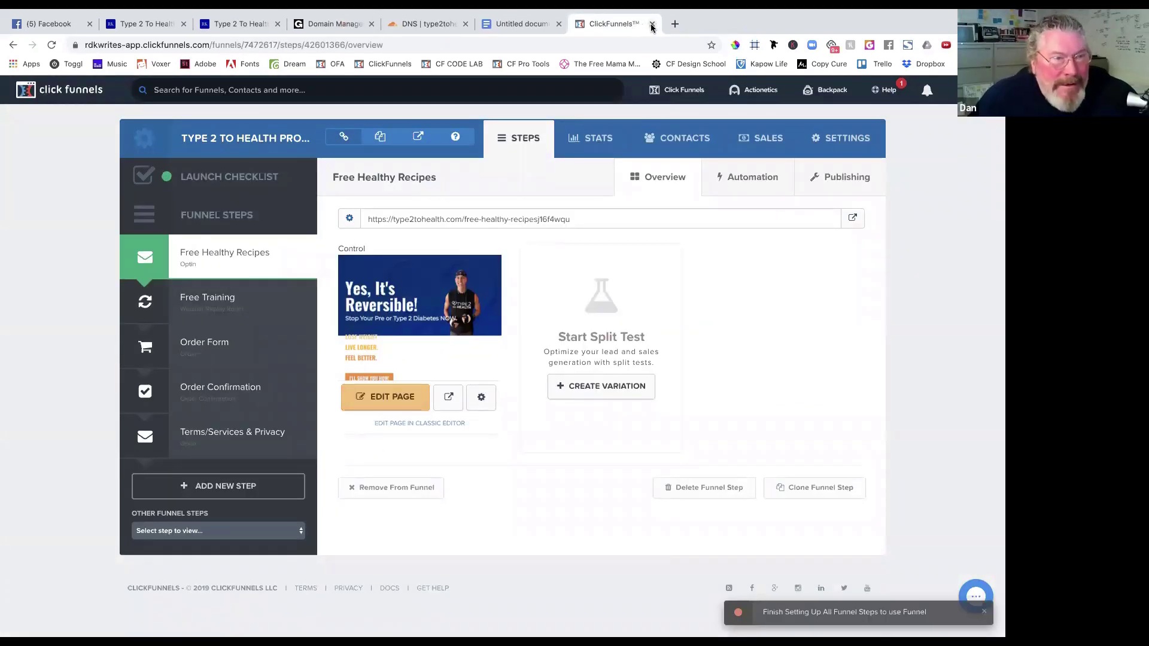
pyautogui.click(652, 24)
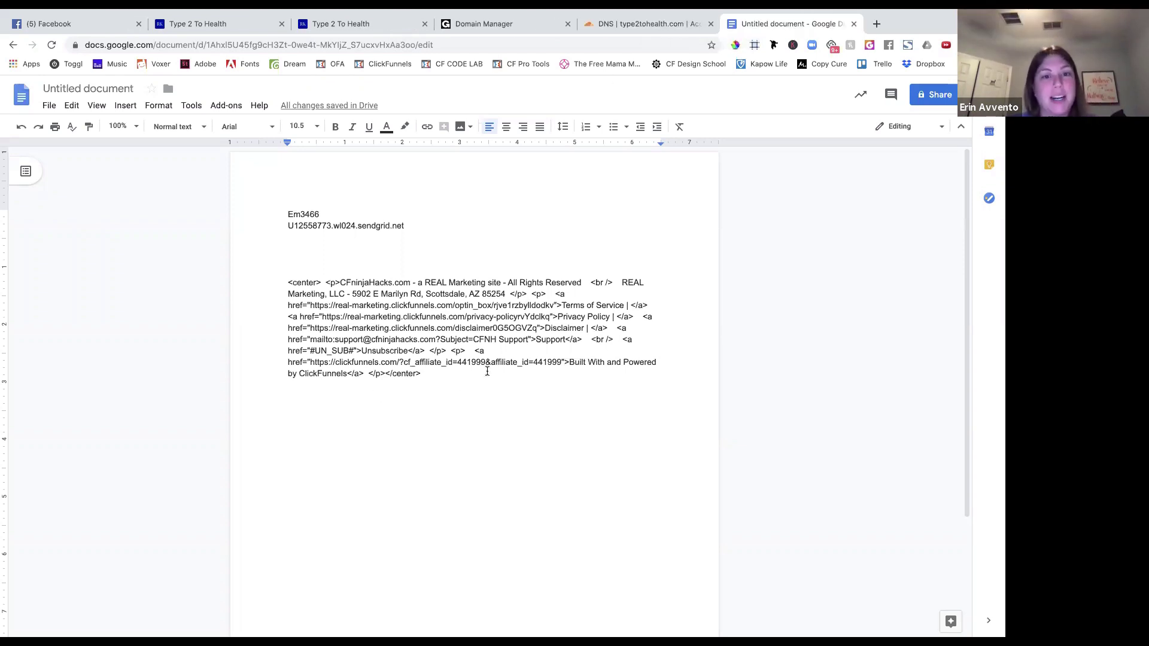
# Select the footer HTML from 'Marketing' to the end, then open the ClickFunnels dashboard in a new tab.
pyautogui.moveTo(437, 379); pyautogui.dragTo(295, 291)
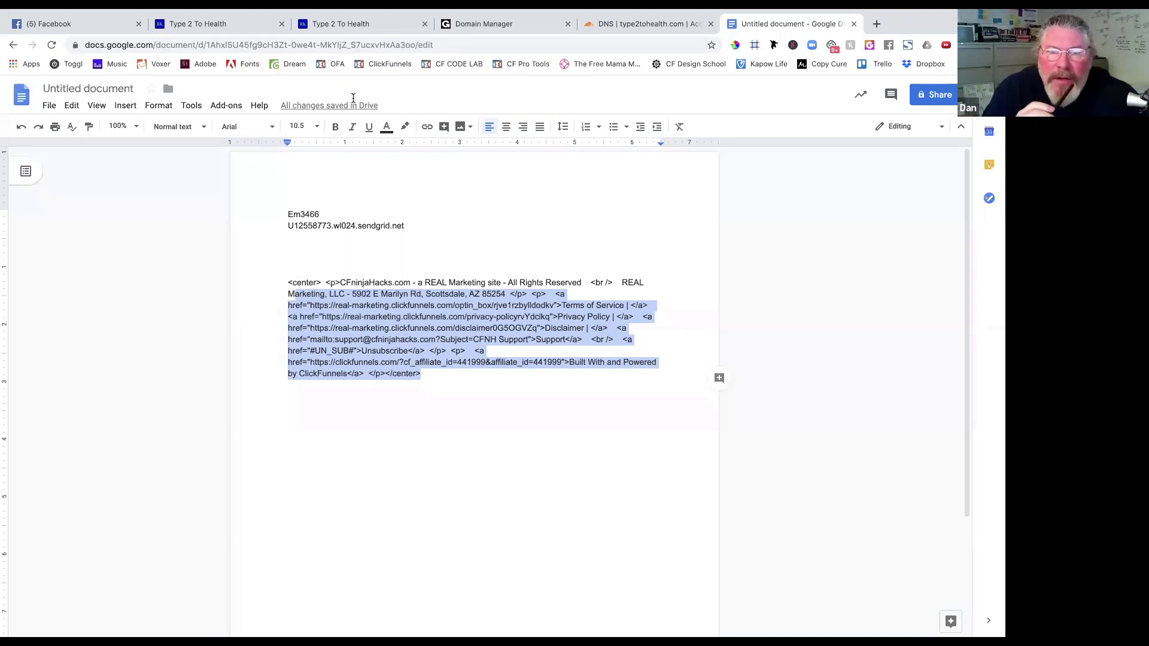
pyautogui.click(877, 24)
pyautogui.click(389, 64)
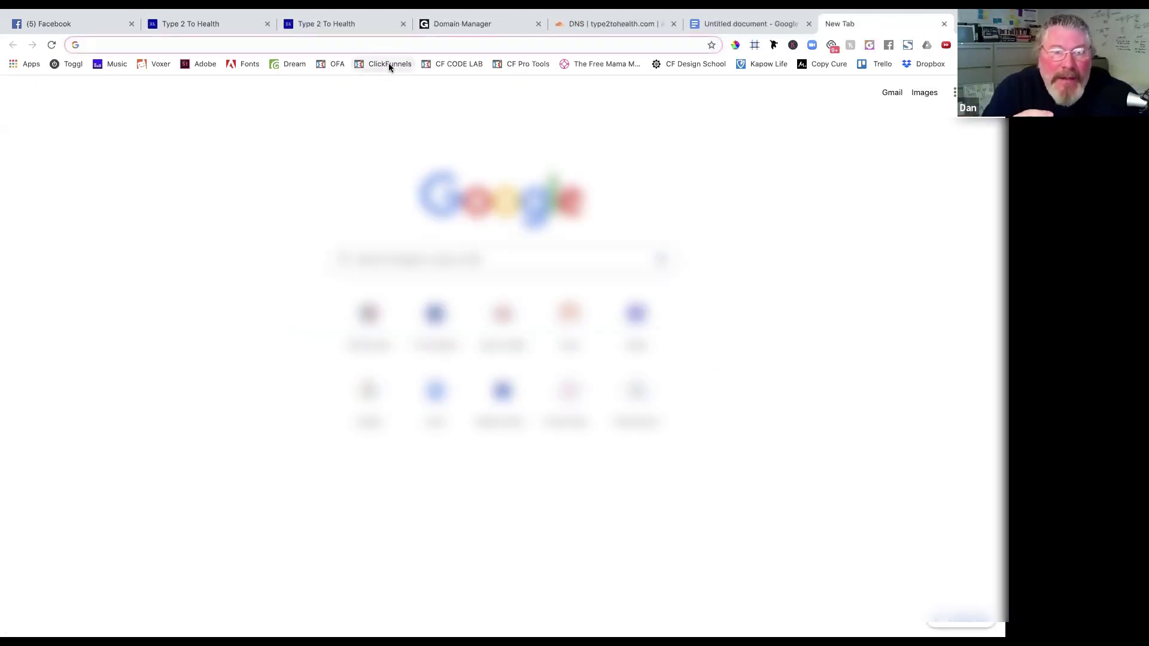